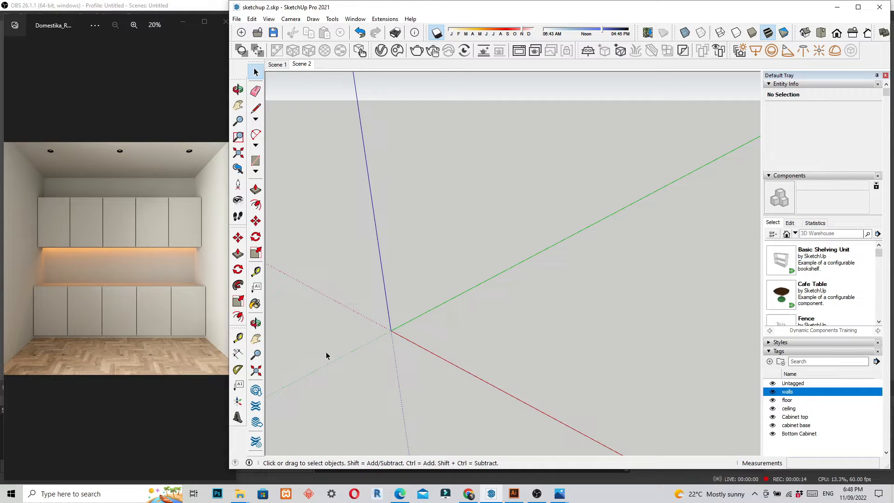
# Draw a floor rectangle from the origin, about 15337 mm along the red axis by 23733 mm along the green axis
pyautogui.scroll(-3, 329, 351)
pyautogui.scroll(1, 402, 305)
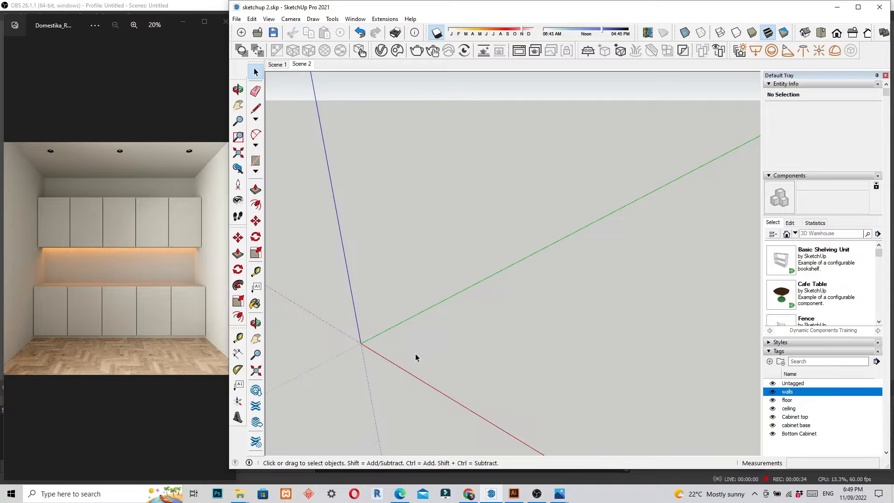
pyautogui.moveTo(365, 329)
pyautogui.mouseDown(button='middle')
pyautogui.moveTo(380, 383)
pyautogui.moveTo(368, 374)
pyautogui.mouseUp(button='middle')
pyautogui.moveTo(368, 287); pyautogui.dragTo(365, 293, button='middle')
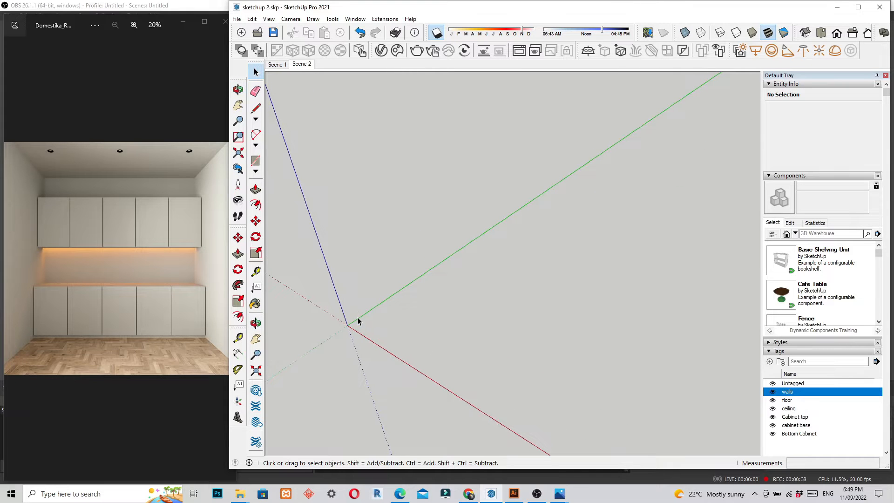
pyautogui.press('r')
pyautogui.click(348, 326)
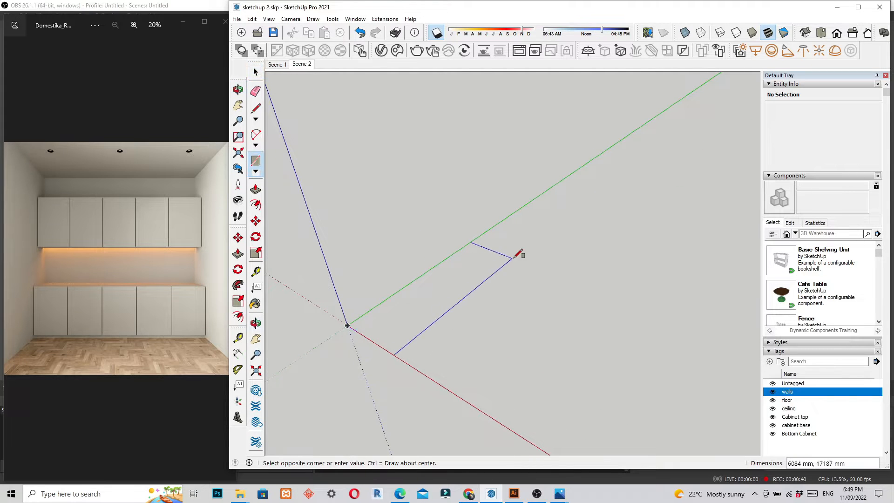
pyautogui.moveTo(515, 299); pyautogui.dragTo(495, 320, button='middle')
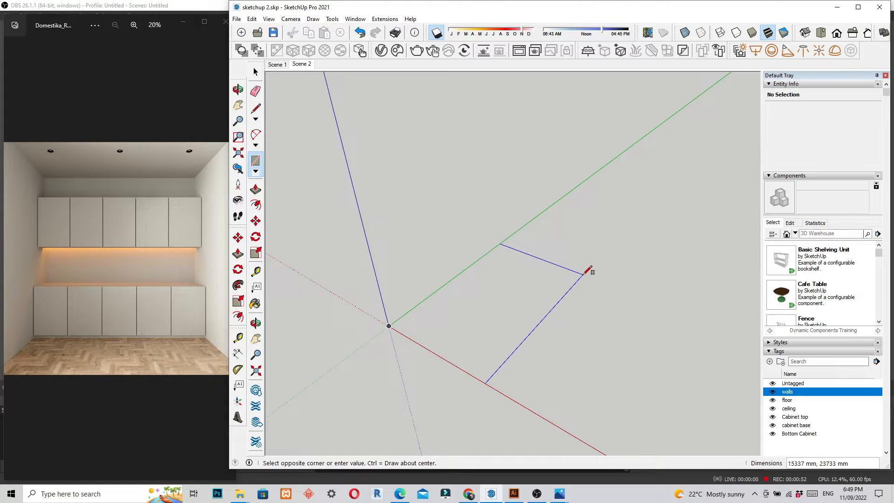
pyautogui.click(583, 275)
pyautogui.moveTo(457, 280); pyautogui.dragTo(562, 297, button='middle')
pyautogui.scroll(2, 515, 243)
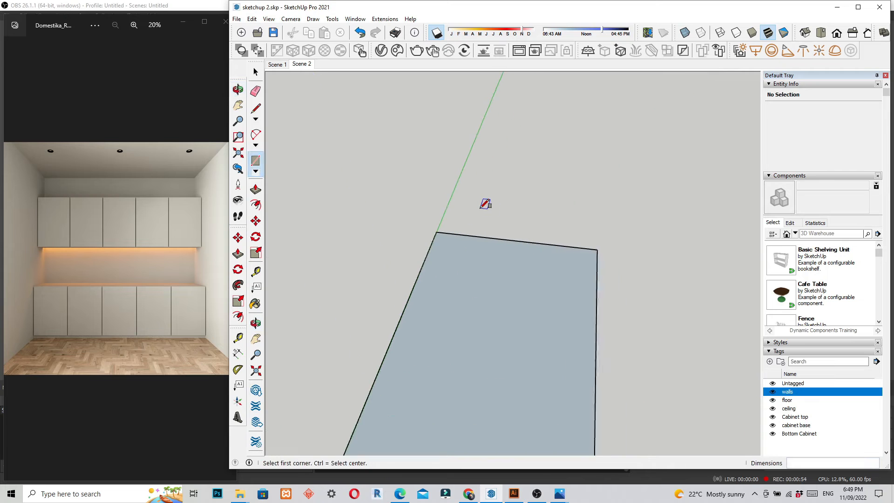
pyautogui.scroll(1, 481, 208)
pyautogui.press('space')
# Select the floor rectangle's face with all its edges and make it a group
pyautogui.moveTo(494, 224); pyautogui.dragTo(439, 244, button='middle')
pyautogui.scroll(3, 465, 234)
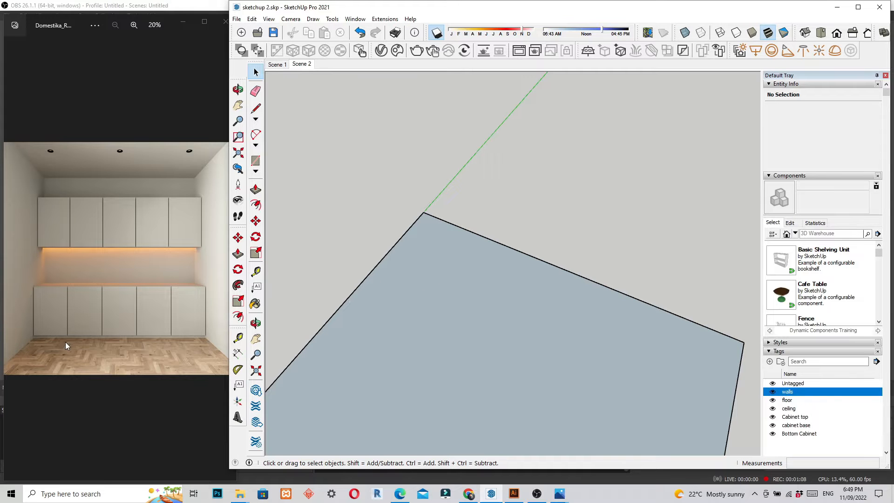
pyautogui.moveTo(466, 287); pyautogui.dragTo(492, 283, button='middle')
pyautogui.press('r')
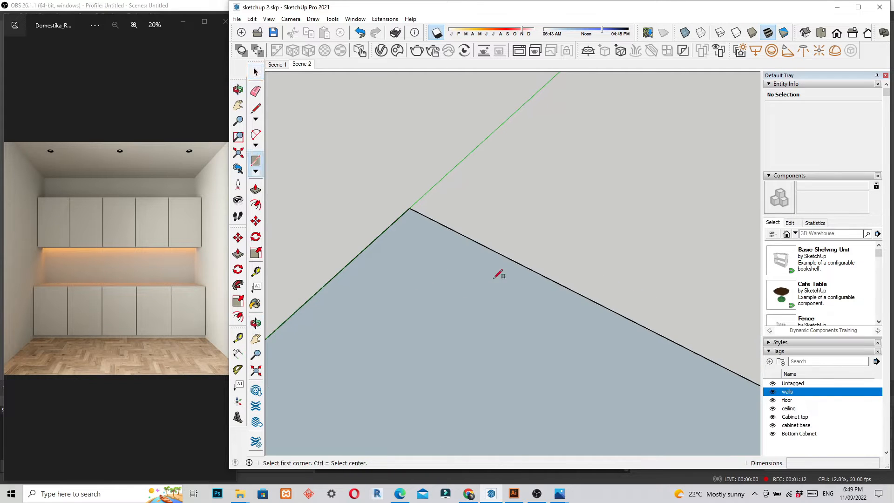
pyautogui.press('space')
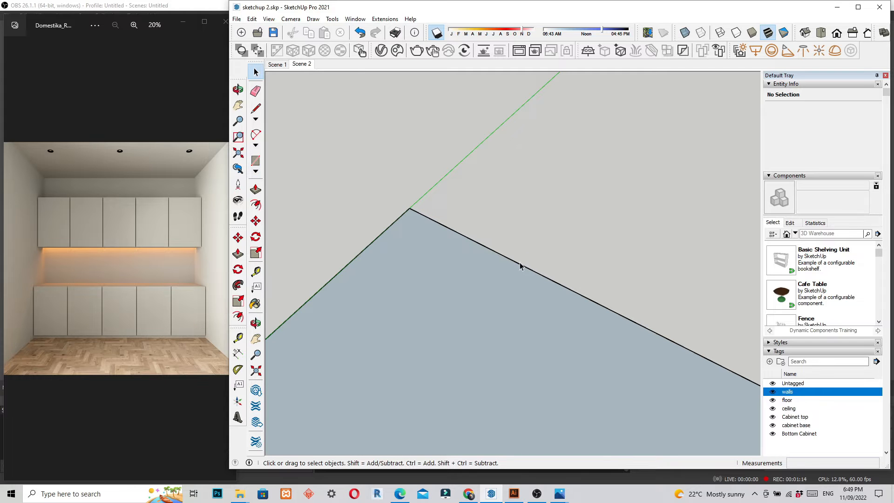
pyautogui.doubleClick(521, 266)
pyautogui.click(541, 251)
pyautogui.doubleClick(530, 270)
pyautogui.click(530, 268)
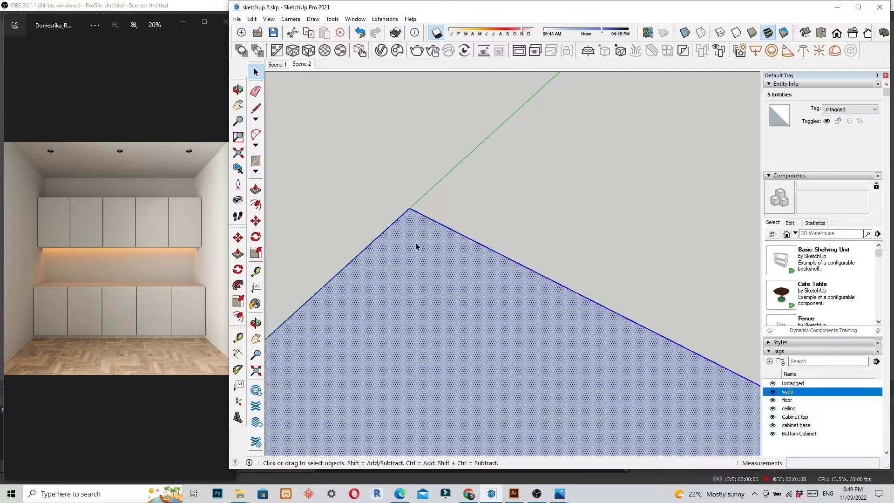
pyautogui.scroll(-3, 418, 244)
pyautogui.scroll(-1, 542, 247)
pyautogui.moveTo(542, 246); pyautogui.dragTo(497, 279, button='middle')
pyautogui.rightClick(497, 279)
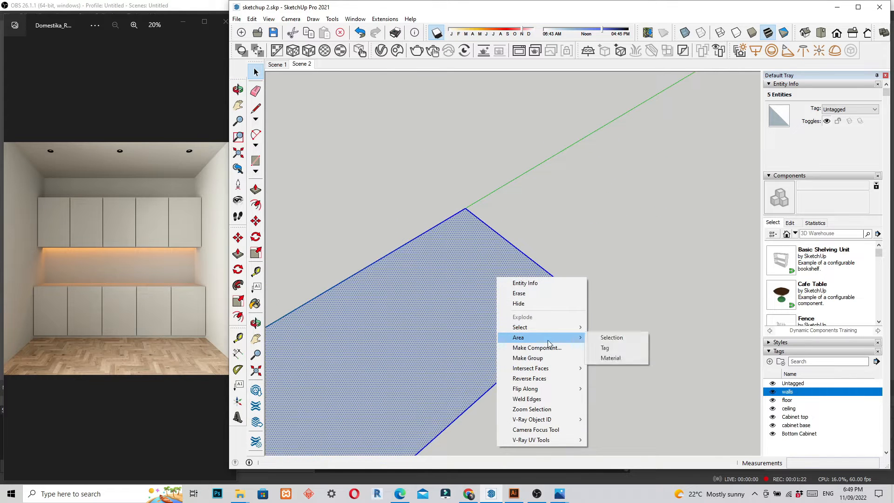
pyautogui.click(549, 359)
pyautogui.moveTo(475, 226); pyautogui.dragTo(589, 181, button='middle')
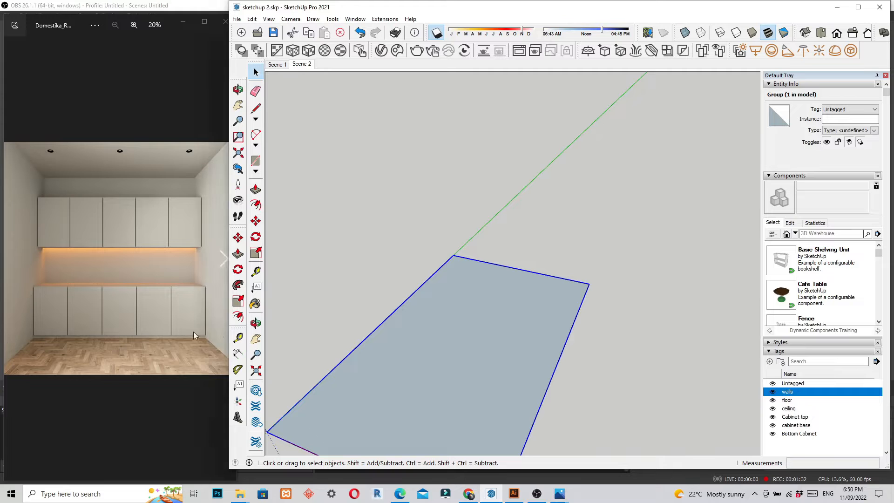
pyautogui.moveTo(524, 297); pyautogui.dragTo(549, 282, button='middle')
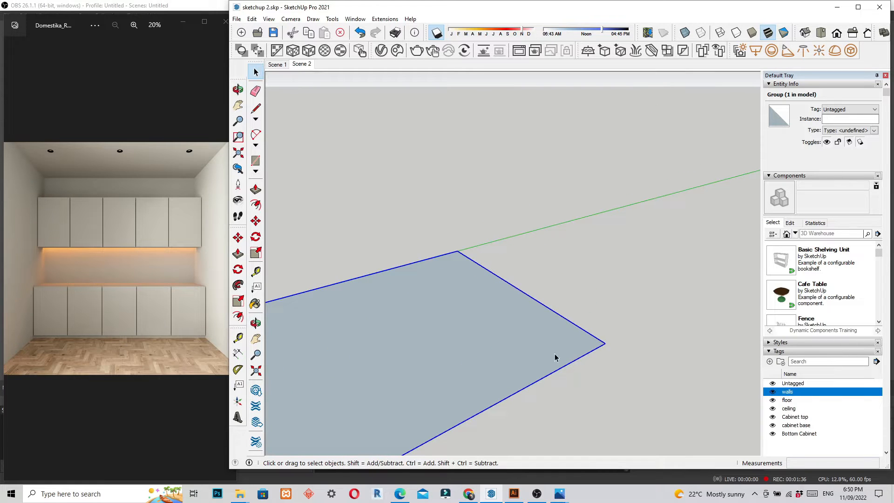
pyautogui.moveTo(523, 323); pyautogui.dragTo(600, 354, button='middle')
pyautogui.moveTo(328, 331); pyautogui.dragTo(457, 288, button='middle')
pyautogui.scroll(1, 457, 288)
pyautogui.scroll(1, 403, 265)
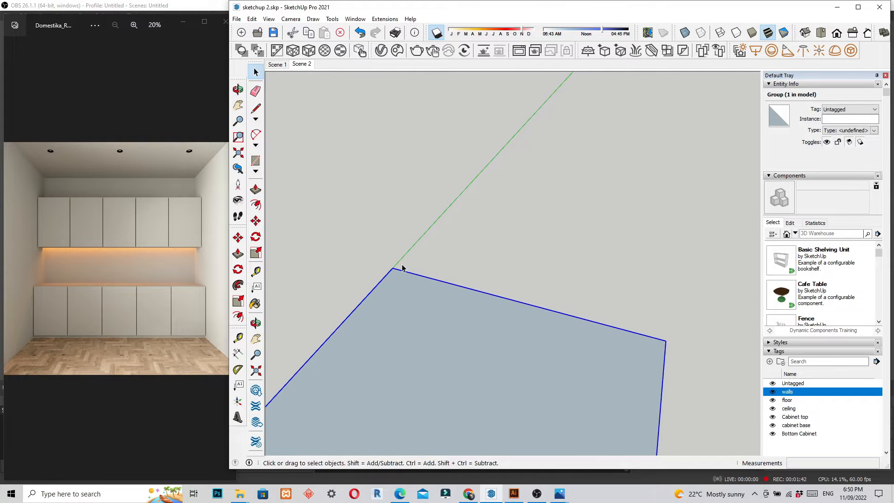
pyautogui.scroll(1, 405, 267)
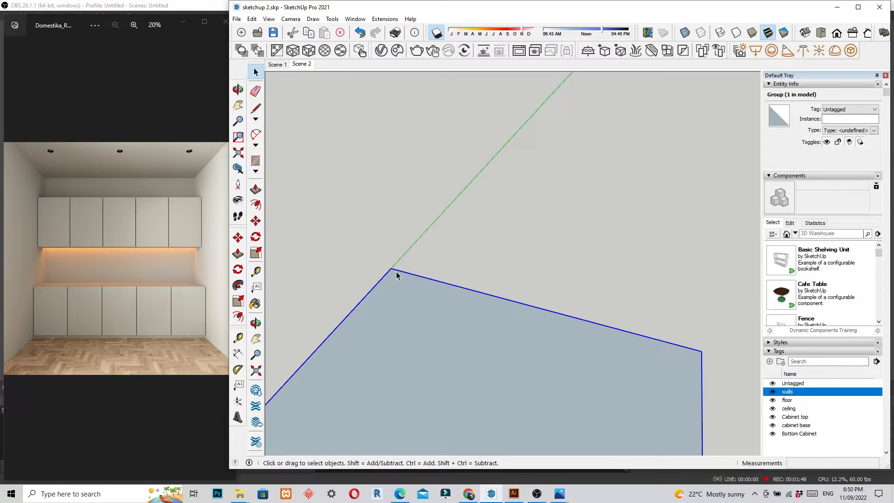
pyautogui.press('r')
pyautogui.click(391, 269)
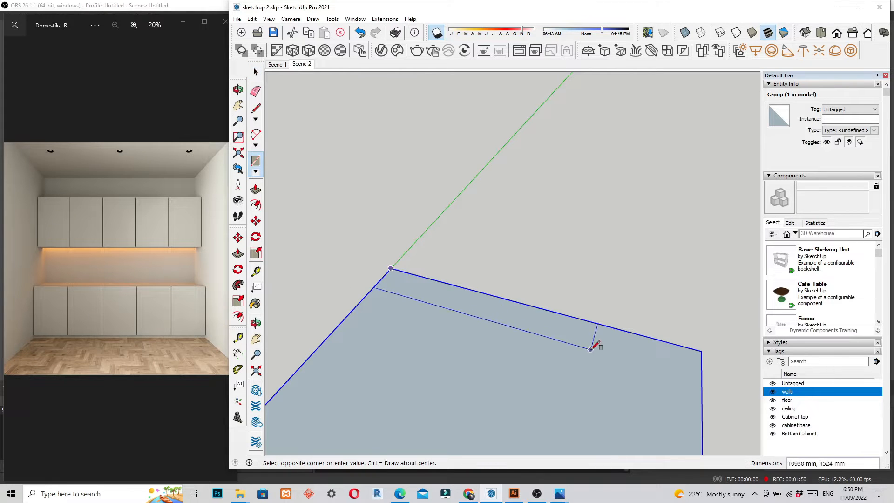
pyautogui.scroll(-1, 425, 351)
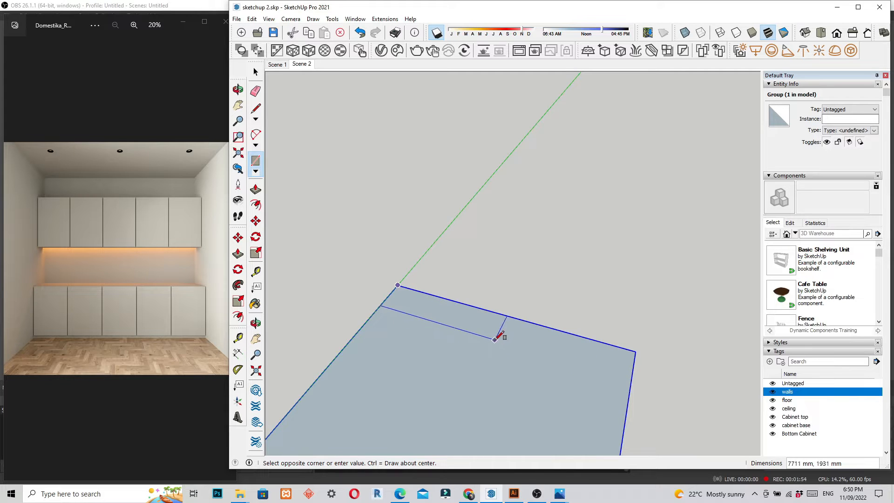
pyautogui.press('Escape')
# Draw a 450 mm line from the floor's far corner on the green axis back along the side edge
pyautogui.press('l')
pyautogui.scroll(1, 506, 309)
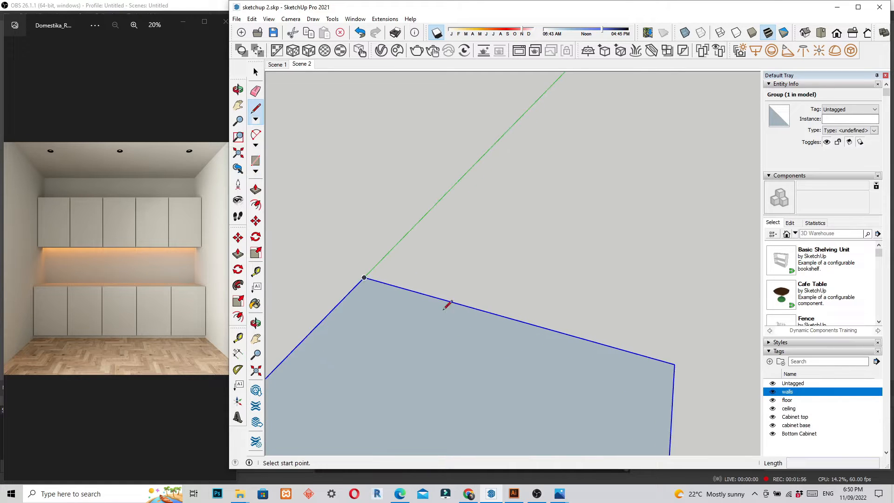
pyautogui.click(365, 278)
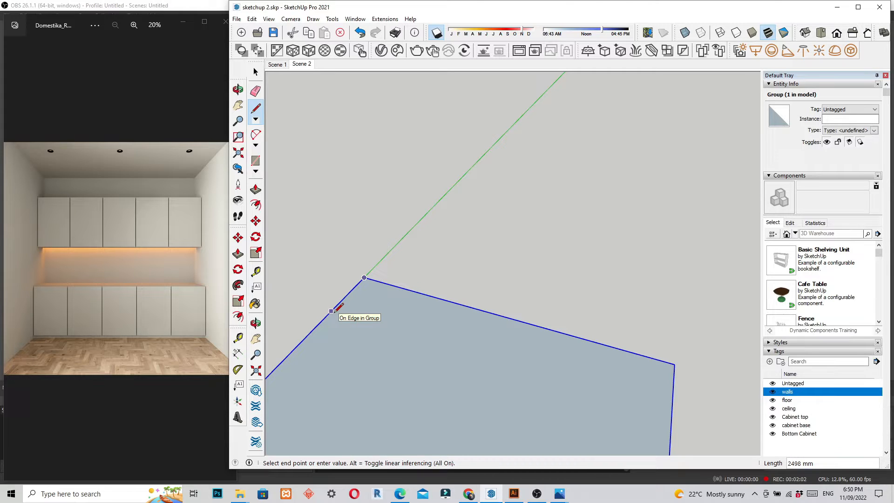
pyautogui.moveTo(333, 310); pyautogui.dragTo(332, 329, button='middle')
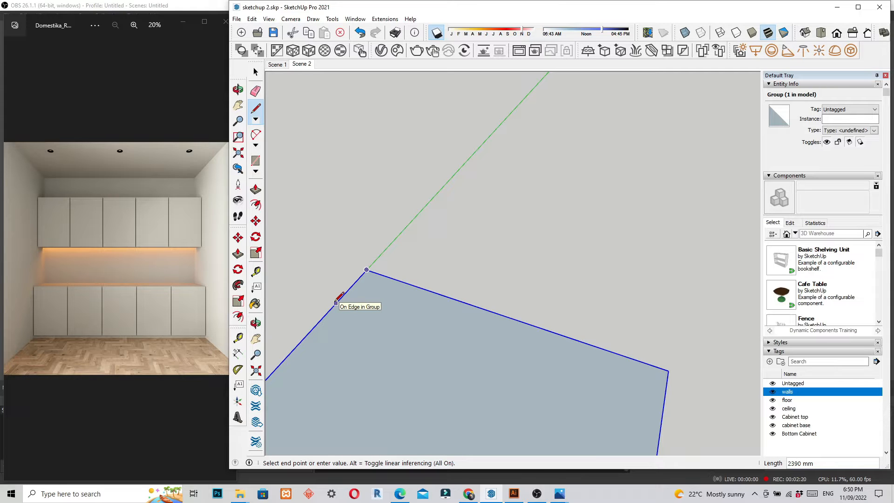
pyautogui.write('4')
pyautogui.write('50')
pyautogui.write('mm')
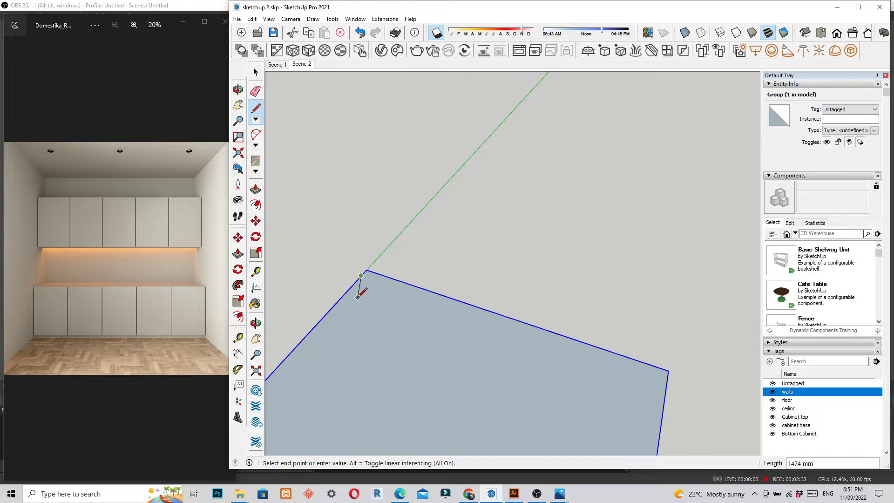
# Continue the outline from the 450 mm point with a long line parallel to the floor's far edge
pyautogui.scroll(3, 368, 277)
pyautogui.scroll(3, 354, 258)
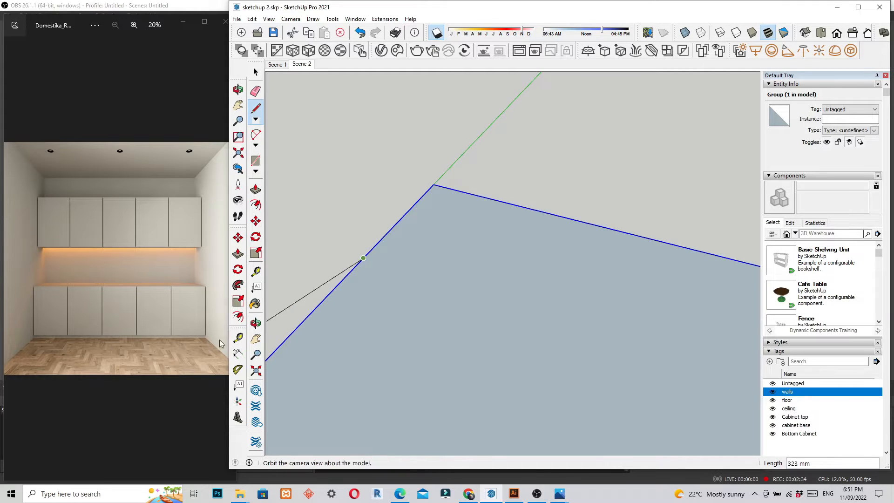
pyautogui.scroll(-1, 303, 353)
pyautogui.scroll(1, 303, 353)
pyautogui.scroll(-3, 326, 305)
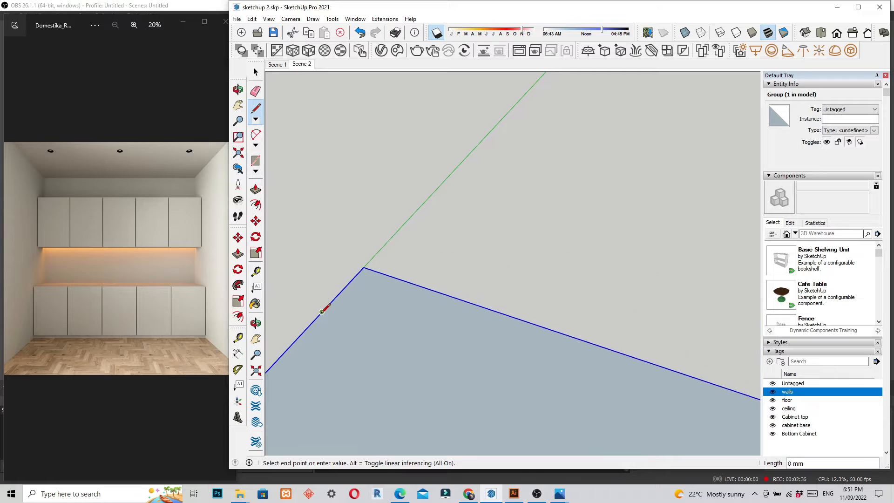
pyautogui.scroll(-2, 354, 309)
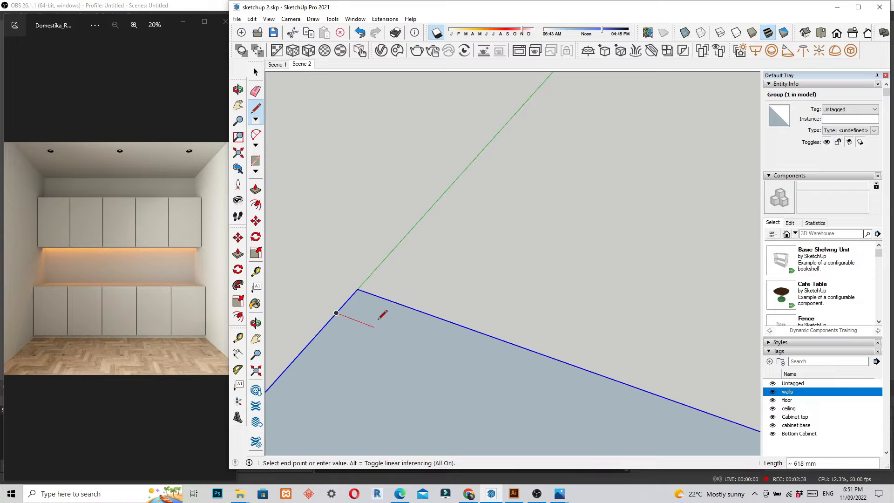
pyautogui.click(647, 431)
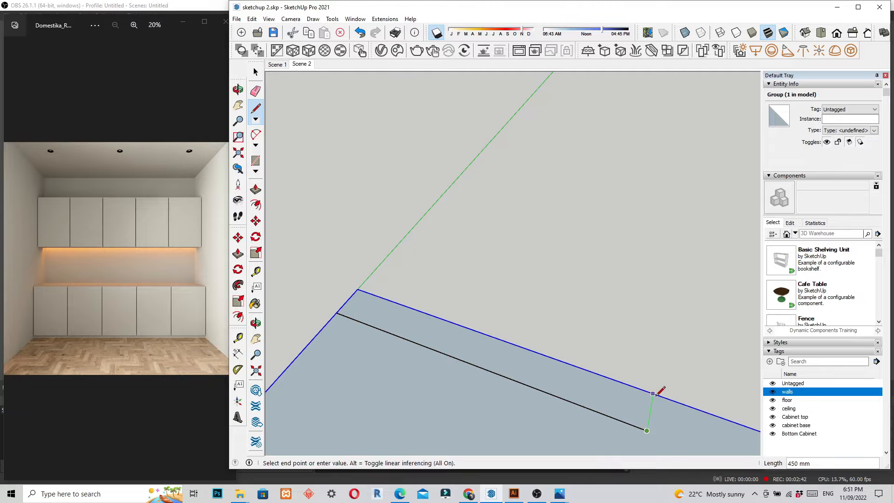
# Close the strip outline with a 450 mm line back to the floor's far edge and a line to the starting corner
pyautogui.moveTo(661, 394); pyautogui.dragTo(650, 404, button='middle')
pyautogui.scroll(-2, 571, 354)
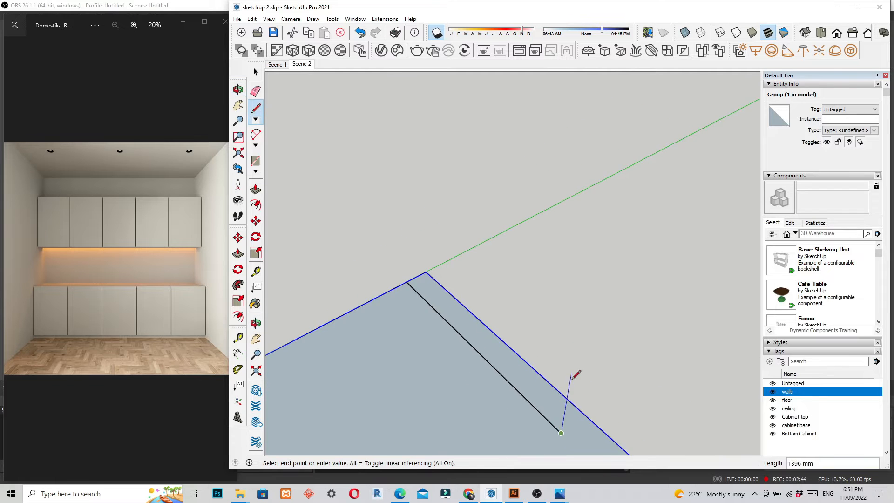
pyautogui.scroll(3, 594, 419)
pyautogui.moveTo(580, 386); pyautogui.dragTo(679, 348, button='middle')
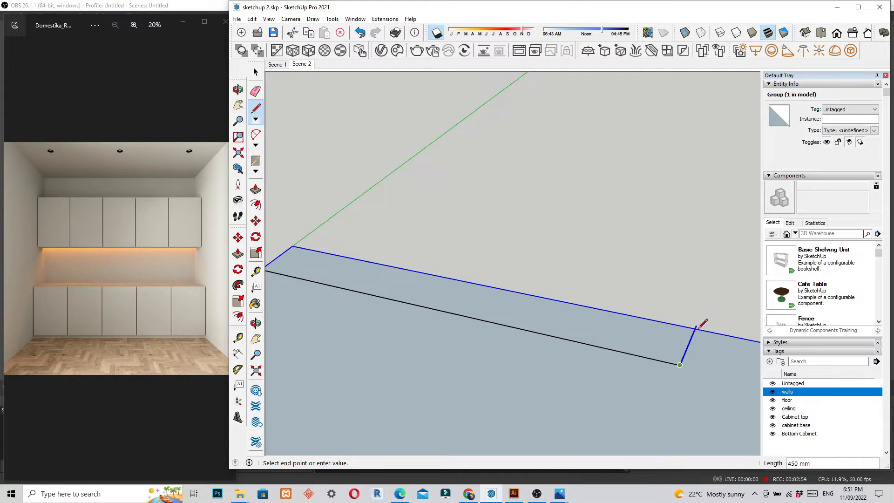
pyautogui.moveTo(699, 324); pyautogui.dragTo(531, 224, button='middle')
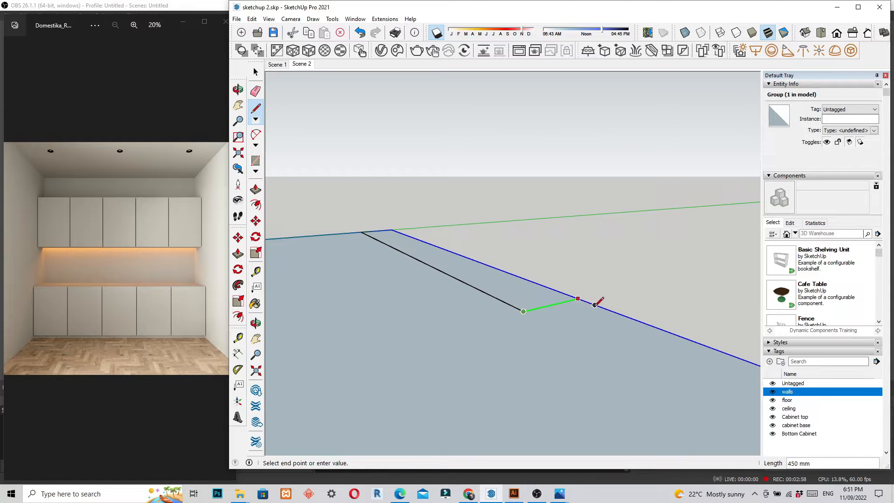
pyautogui.click(578, 299)
pyautogui.moveTo(583, 310); pyautogui.dragTo(475, 342, button='middle')
pyautogui.click(397, 219)
pyautogui.press('space')
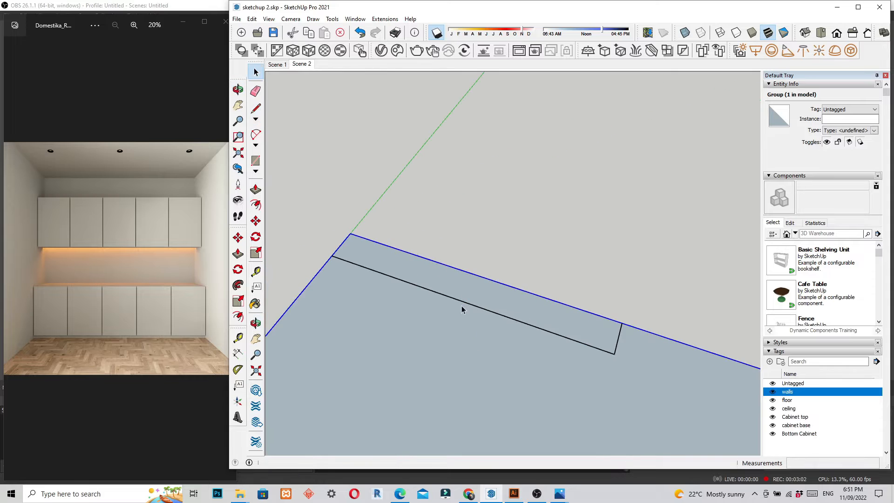
# Select the 450 mm deep strip's face and edges, make them a group, and open that group for editing
pyautogui.scroll(1, 370, 260)
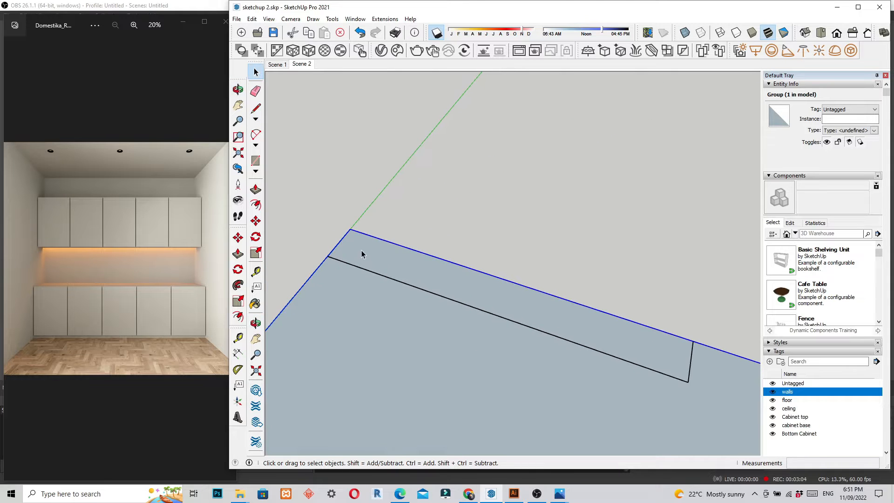
pyautogui.scroll(1, 346, 280)
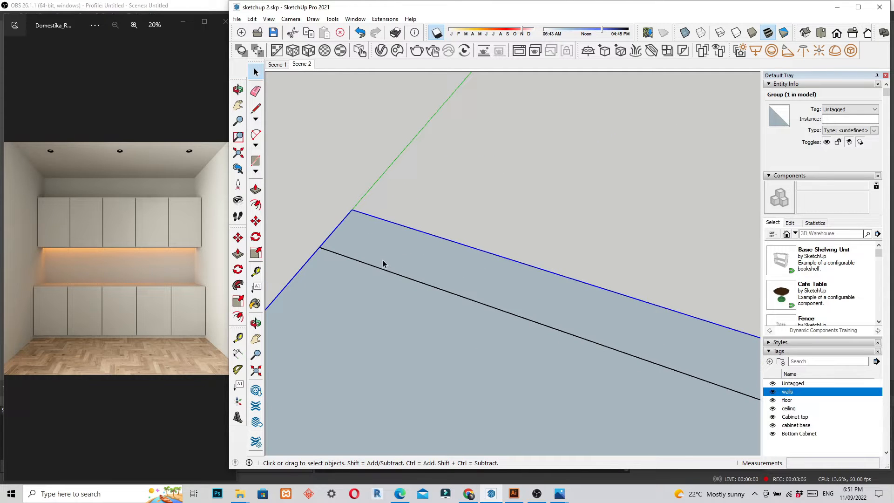
pyautogui.doubleClick(374, 265)
pyautogui.click(373, 267)
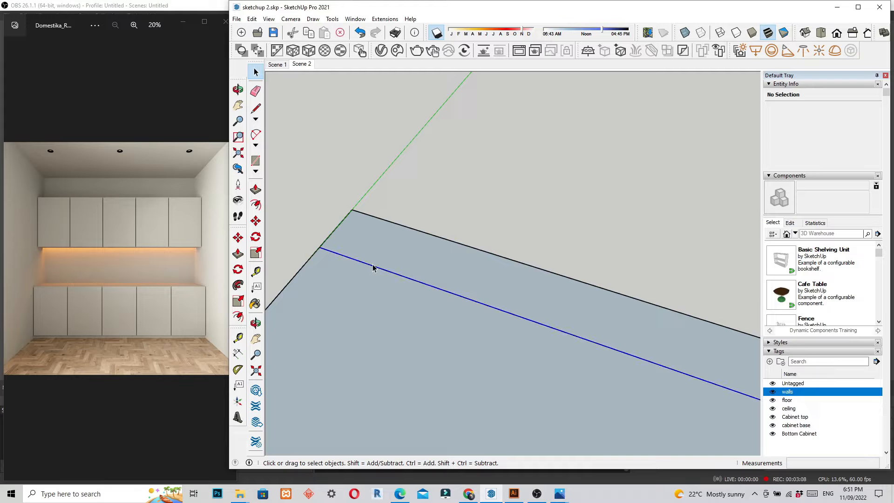
pyautogui.doubleClick(373, 264)
pyautogui.scroll(-2, 338, 262)
pyautogui.moveTo(409, 282); pyautogui.dragTo(591, 335, button='middle')
pyautogui.doubleClick(587, 323)
pyautogui.scroll(-2, 408, 282)
pyautogui.moveTo(407, 282); pyautogui.dragTo(411, 311, button='middle')
pyautogui.moveTo(577, 291); pyautogui.dragTo(529, 350, button='middle')
pyautogui.scroll(-1, 577, 304)
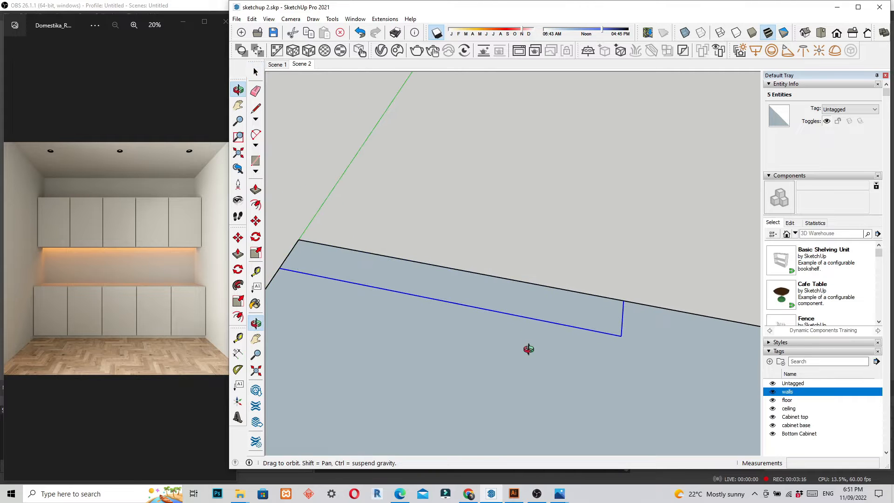
pyautogui.rightClick(459, 303)
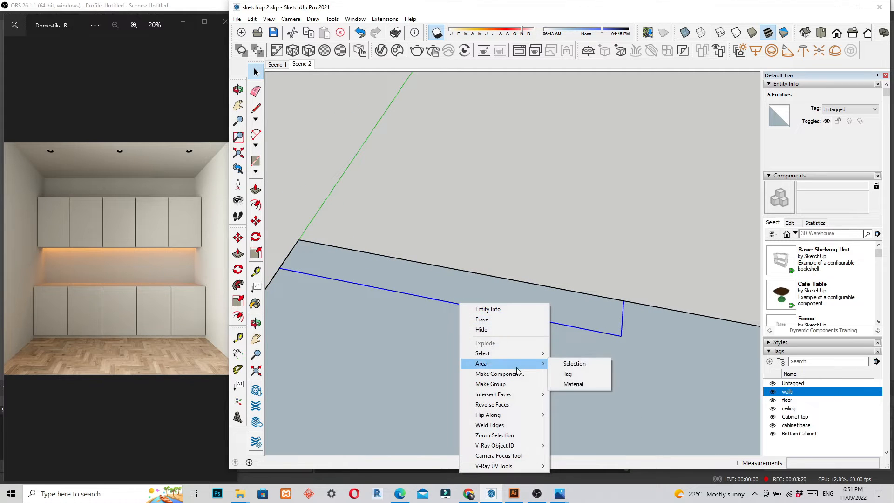
pyautogui.click(521, 382)
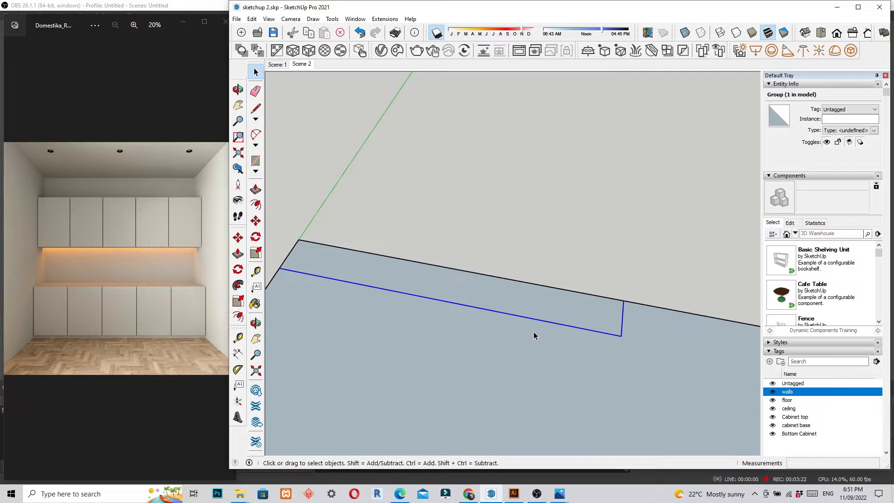
pyautogui.doubleClick(562, 307)
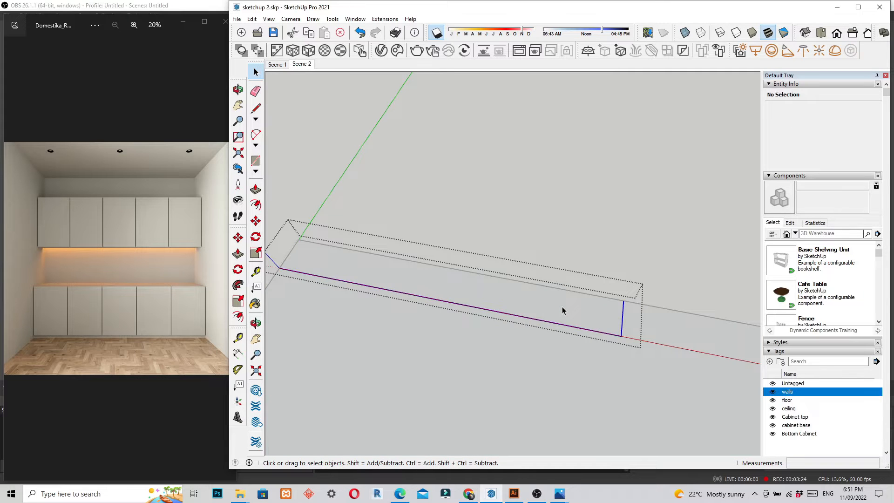
# Extrude the strip's face upward by 75 mm to form the cabinet base
pyautogui.doubleClick(563, 307)
pyautogui.moveTo(569, 323); pyautogui.dragTo(523, 280, button='middle')
pyautogui.scroll(2, 563, 335)
pyautogui.press('p')
pyautogui.moveTo(561, 334); pyautogui.dragTo(560, 328)
pyautogui.moveTo(560, 328); pyautogui.dragTo(554, 303, button='middle')
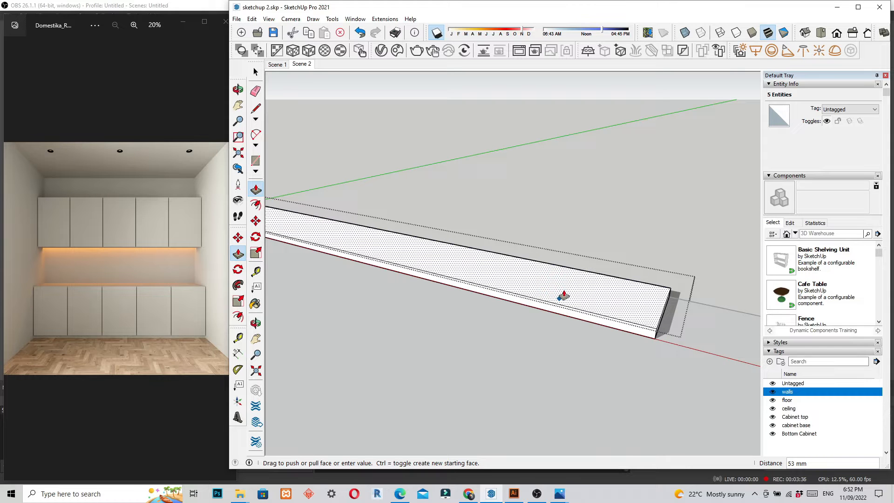
pyautogui.moveTo(565, 294)
pyautogui.mouseDown(button='middle')
pyautogui.moveTo(557, 284)
pyautogui.moveTo(563, 294)
pyautogui.mouseUp(button='middle')
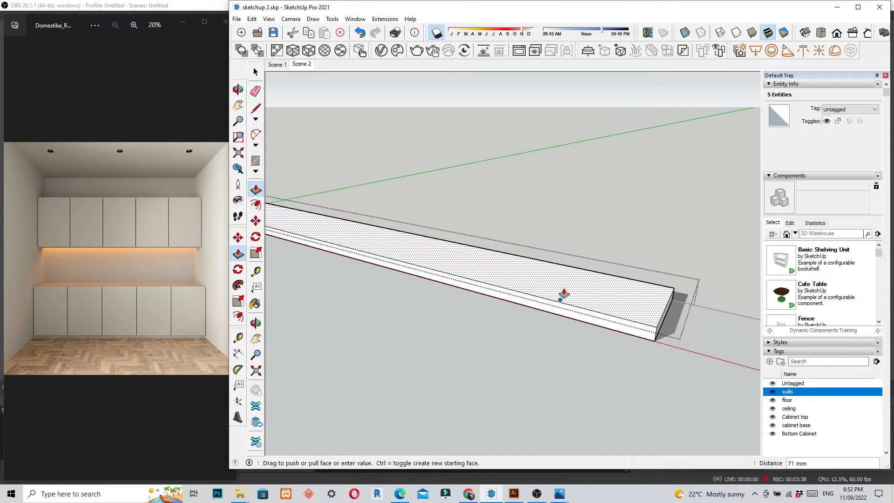
pyautogui.scroll(2, 563, 293)
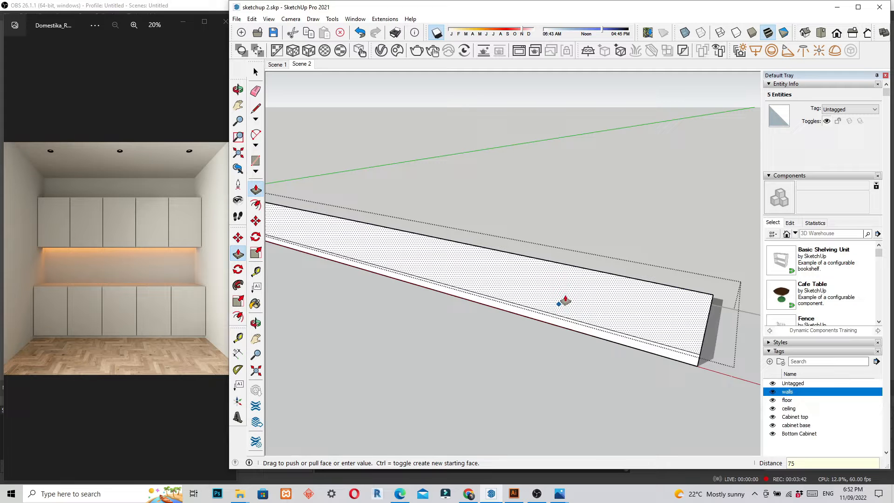
pyautogui.press('Return')
pyautogui.scroll(-4, 565, 302)
pyautogui.moveTo(571, 343); pyautogui.dragTo(473, 311, button='middle')
pyautogui.press('space')
# Copy the cabinet base group straight up by 75 mm so the copy sits on top of the original
pyautogui.scroll(3, 486, 233)
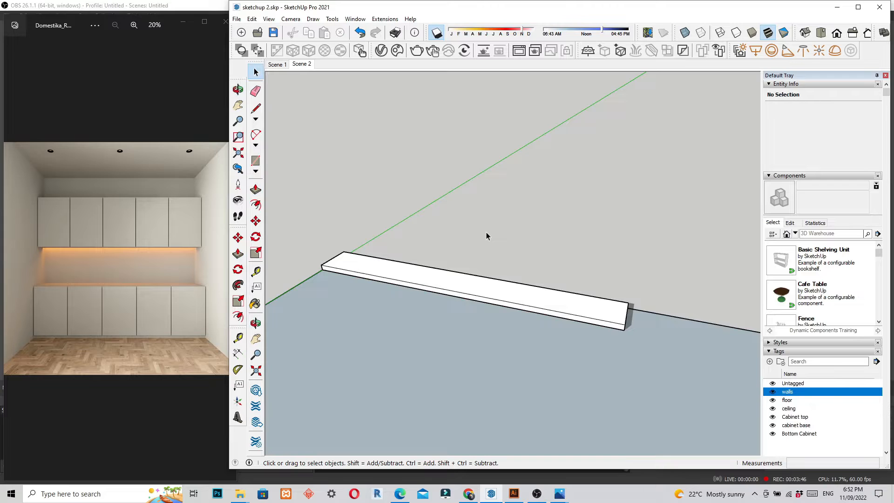
pyautogui.moveTo(486, 233); pyautogui.dragTo(443, 265, button='middle')
pyautogui.scroll(3, 329, 279)
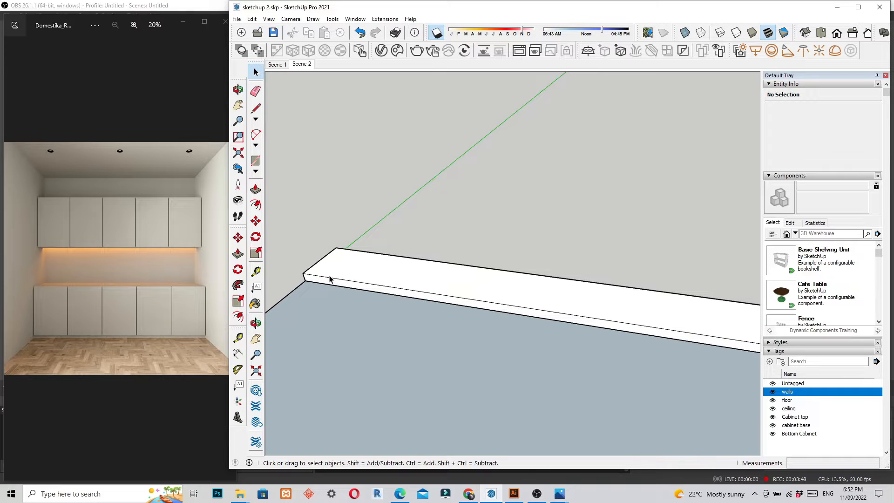
pyautogui.scroll(-3, 392, 270)
pyautogui.moveTo(393, 270); pyautogui.dragTo(421, 309, button='middle')
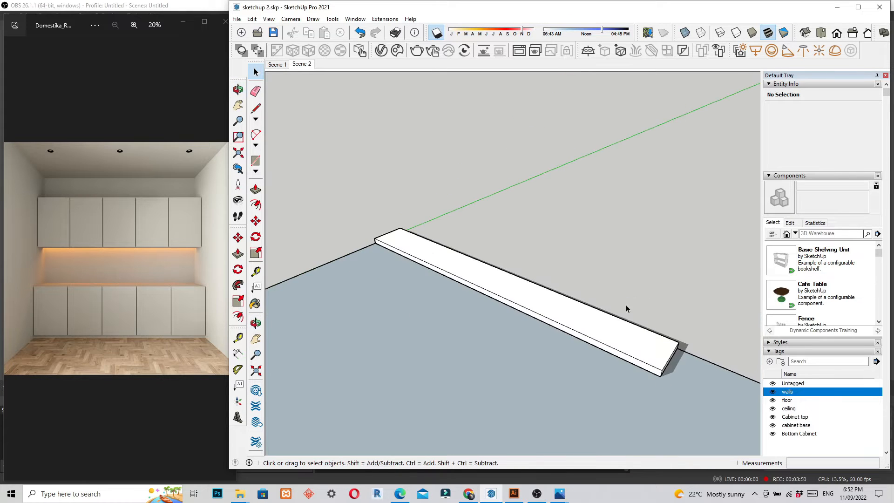
pyautogui.scroll(3, 605, 334)
pyautogui.click(577, 340)
pyautogui.moveTo(594, 340)
pyautogui.mouseDown(button='middle')
pyautogui.moveTo(580, 316)
pyautogui.moveTo(595, 330)
pyautogui.mouseUp(button='middle')
pyautogui.moveTo(356, 285); pyautogui.dragTo(618, 345, button='middle')
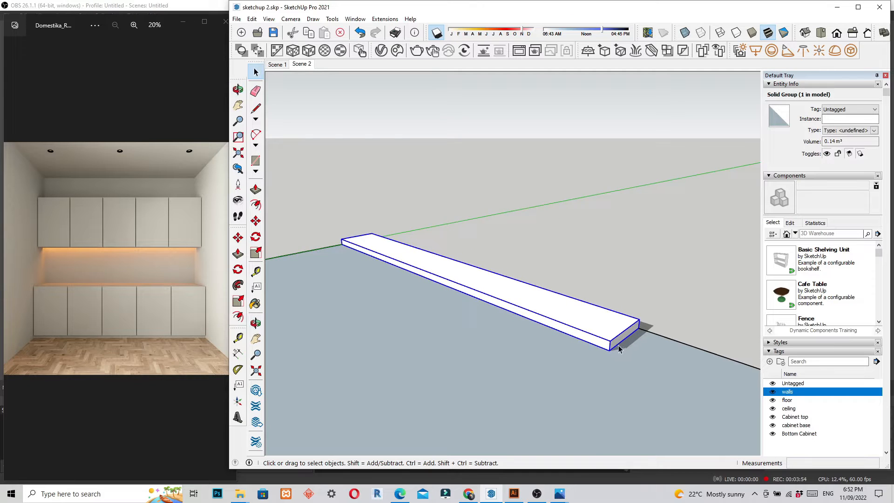
pyautogui.scroll(2, 617, 347)
pyautogui.press('m')
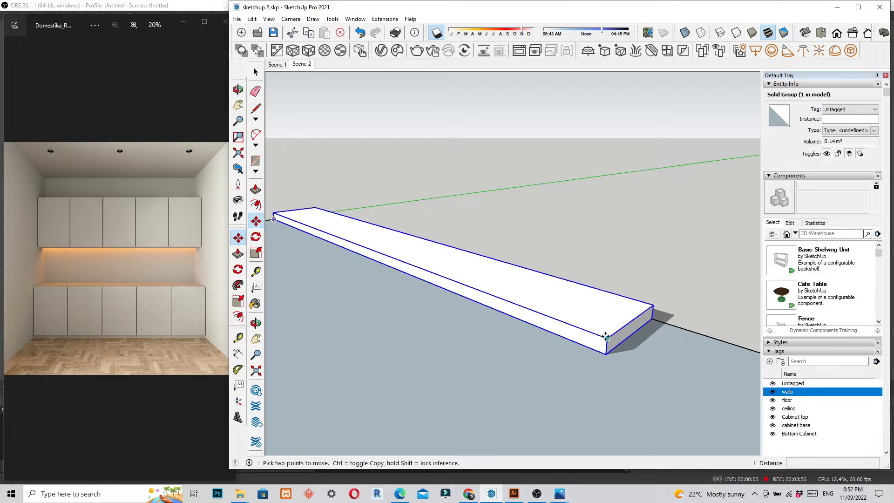
pyautogui.click(607, 354)
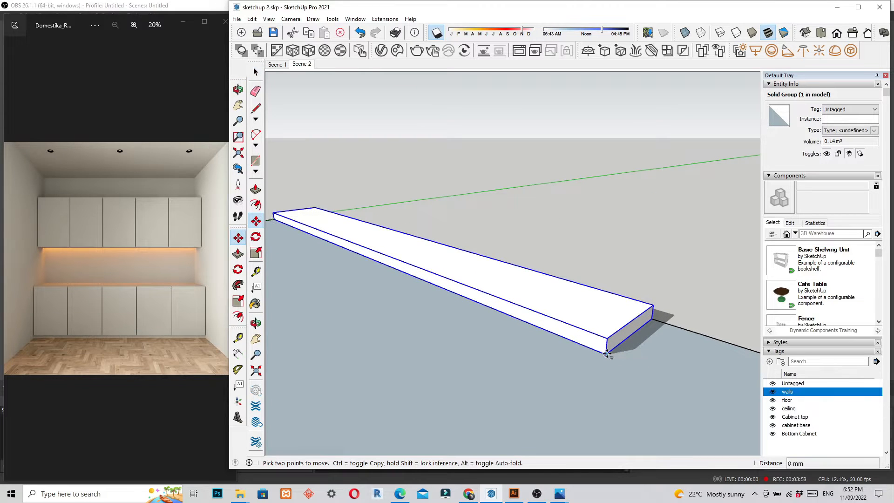
pyautogui.click(607, 345)
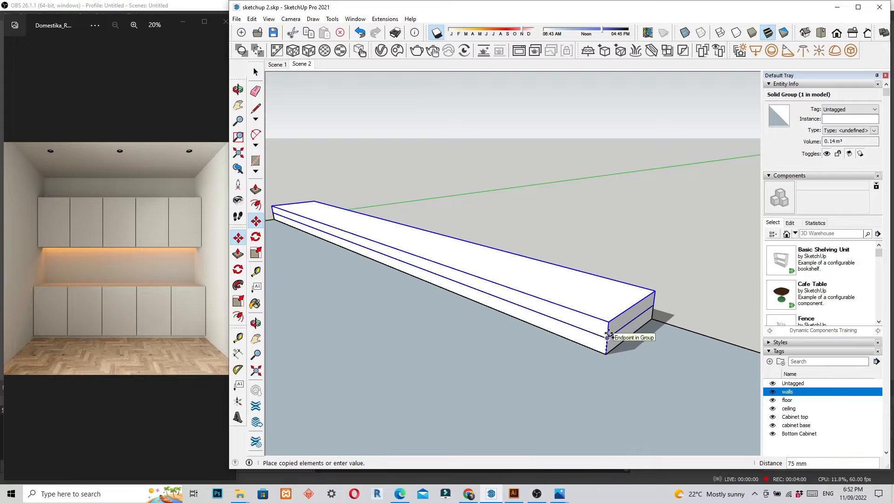
pyautogui.press('space')
# Open the upper copy for editing and pull its top face up by 675 mm
pyautogui.moveTo(615, 303); pyautogui.dragTo(586, 291, button='middle')
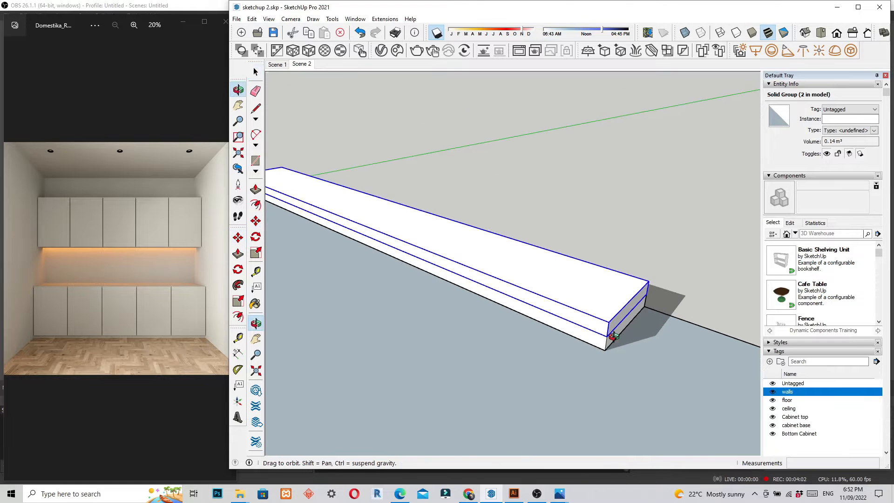
pyautogui.rightClick(586, 293)
pyautogui.click(613, 151)
pyautogui.moveTo(582, 190); pyautogui.dragTo(566, 303, button='middle')
pyautogui.click(563, 303)
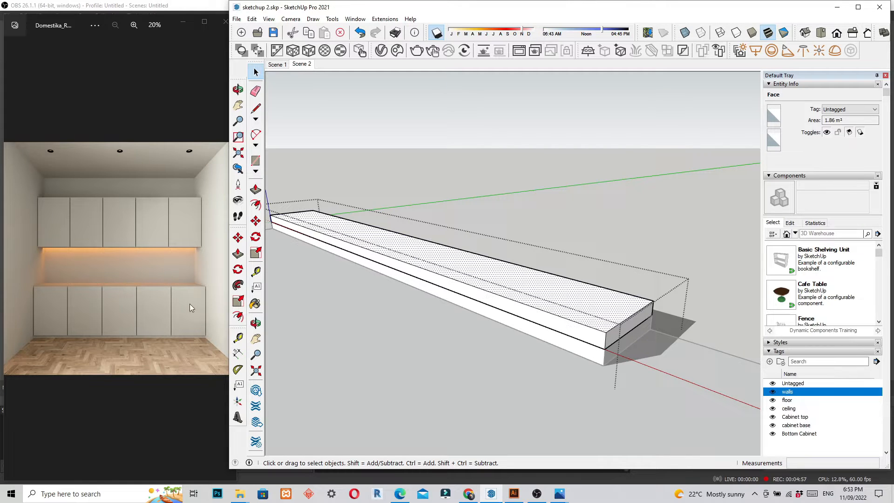
pyautogui.moveTo(505, 340); pyautogui.dragTo(494, 345, button='middle')
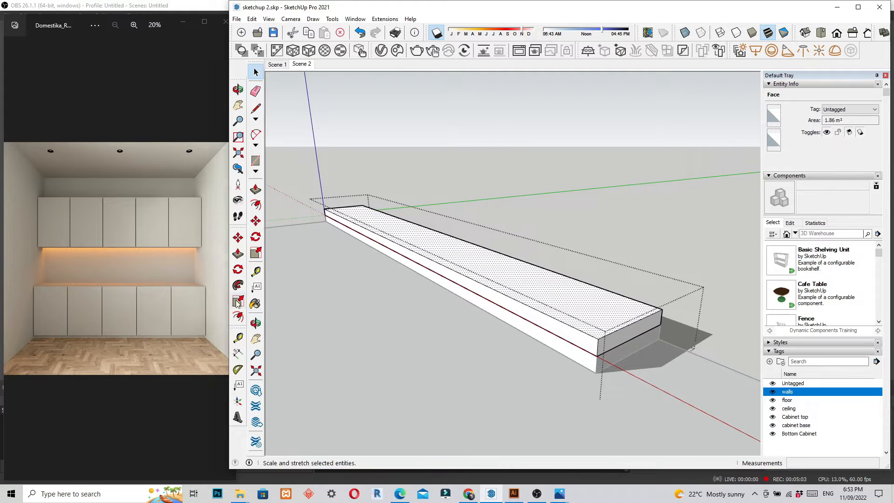
pyautogui.moveTo(466, 365)
pyautogui.mouseDown(button='middle')
pyautogui.moveTo(523, 361)
pyautogui.moveTo(574, 293)
pyautogui.mouseUp(button='middle')
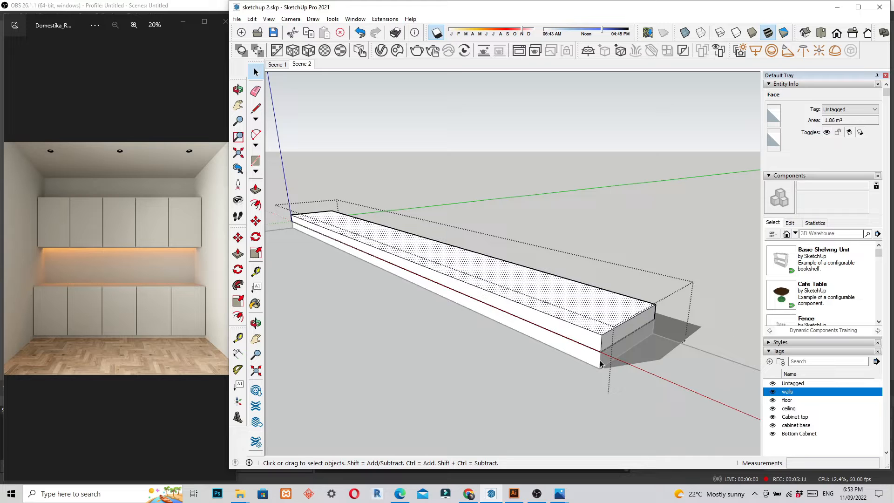
pyautogui.moveTo(597, 317)
pyautogui.mouseDown(button='middle')
pyautogui.moveTo(591, 343)
pyautogui.moveTo(587, 311)
pyautogui.mouseUp(button='middle')
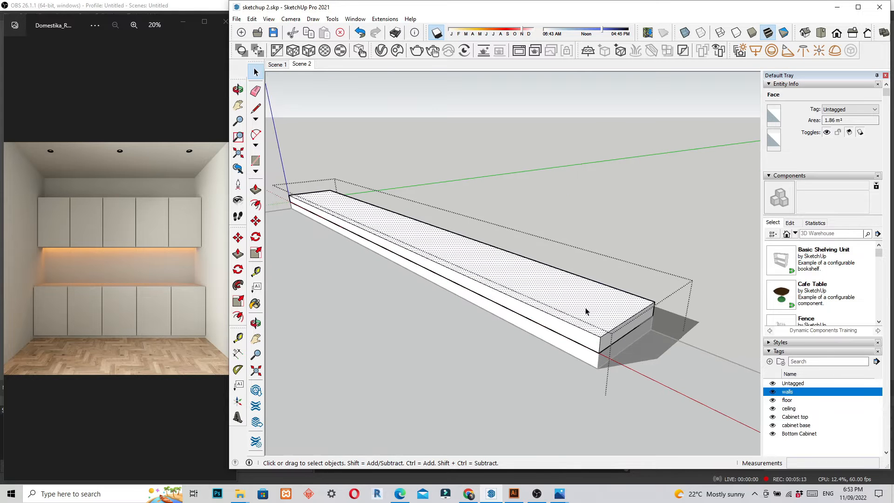
pyautogui.press('p')
pyautogui.click(571, 304)
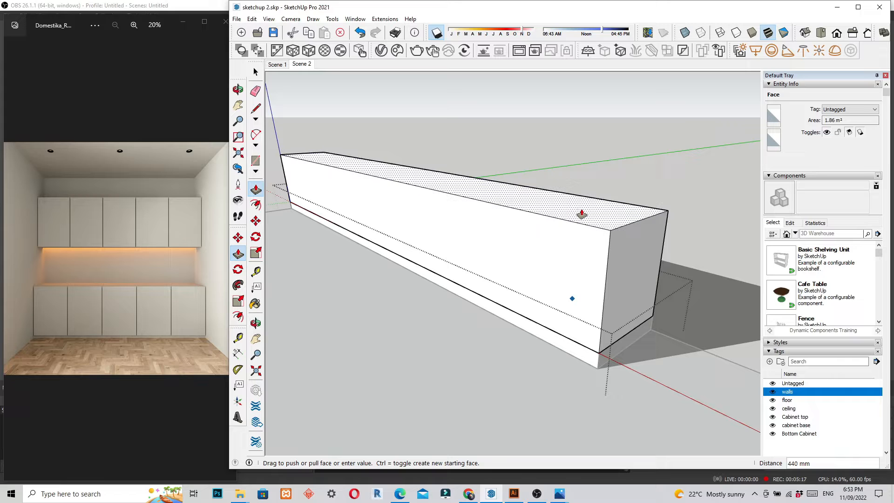
pyautogui.write('675')
pyautogui.press('Return')
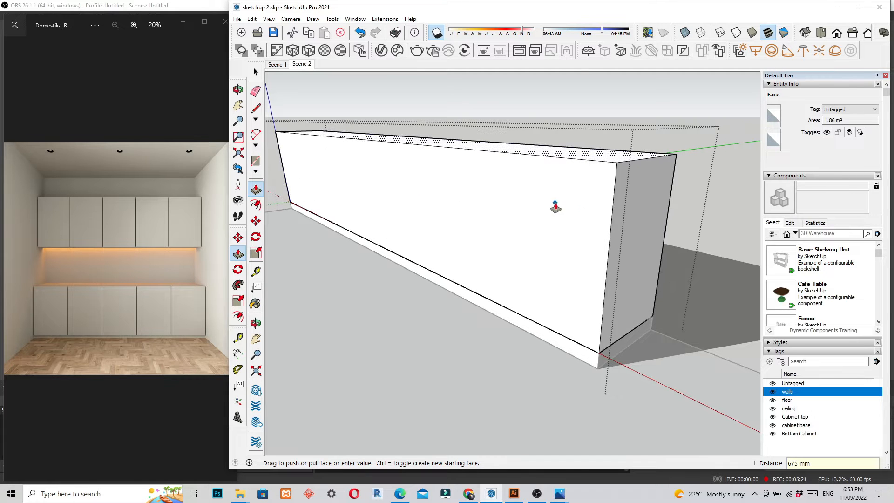
# Measure the block's height and place a horizontal guide on the front 750 mm above the base's bottom edge
pyautogui.press('t')
pyautogui.click(516, 312)
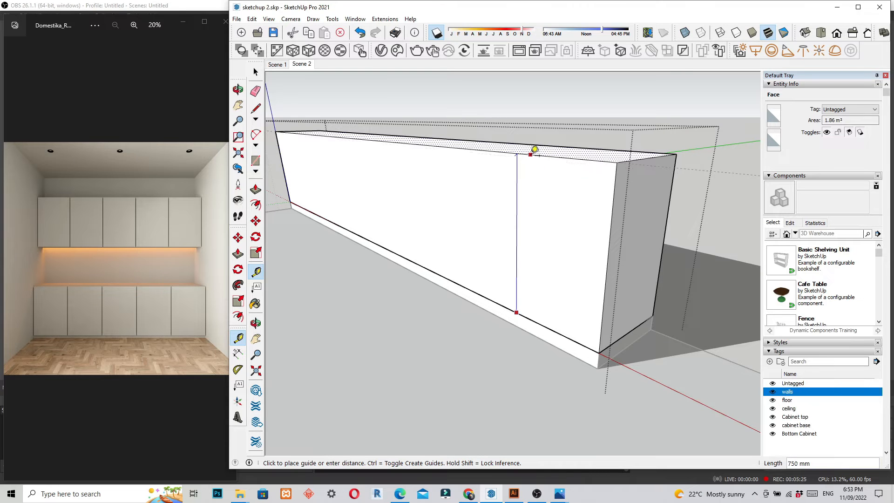
pyautogui.click(535, 149)
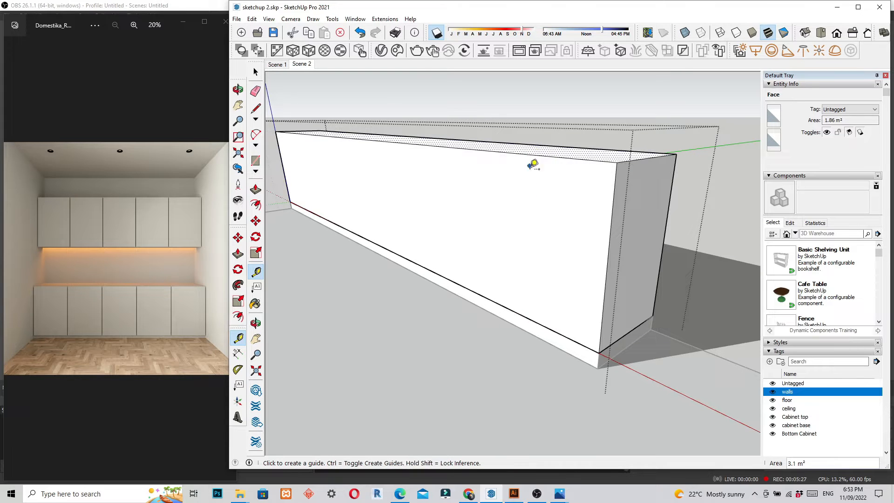
pyautogui.click(538, 337)
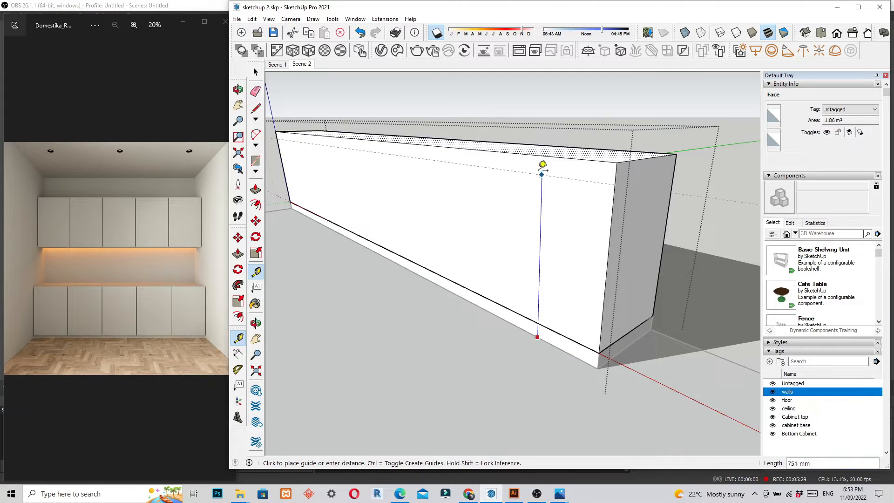
pyautogui.write('750')
pyautogui.press('Return')
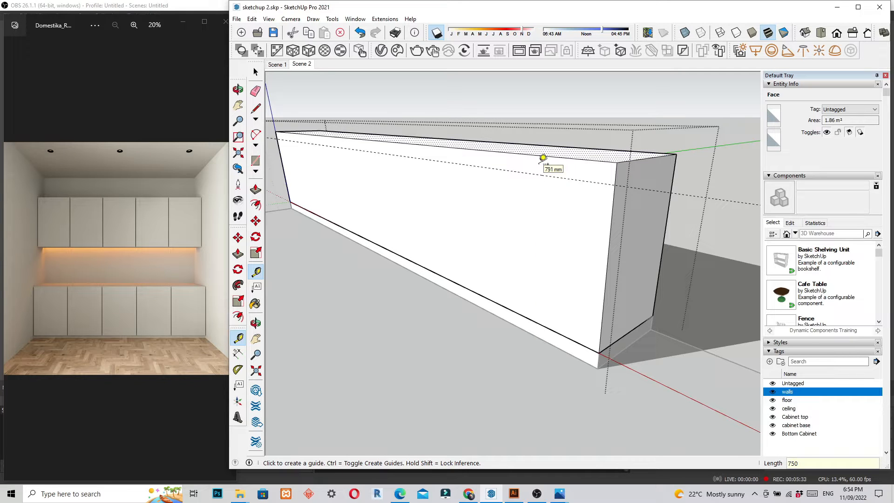
# Push the cabinet block's top face down to the horizontal 750 mm guide
pyautogui.press('space')
pyautogui.press('p')
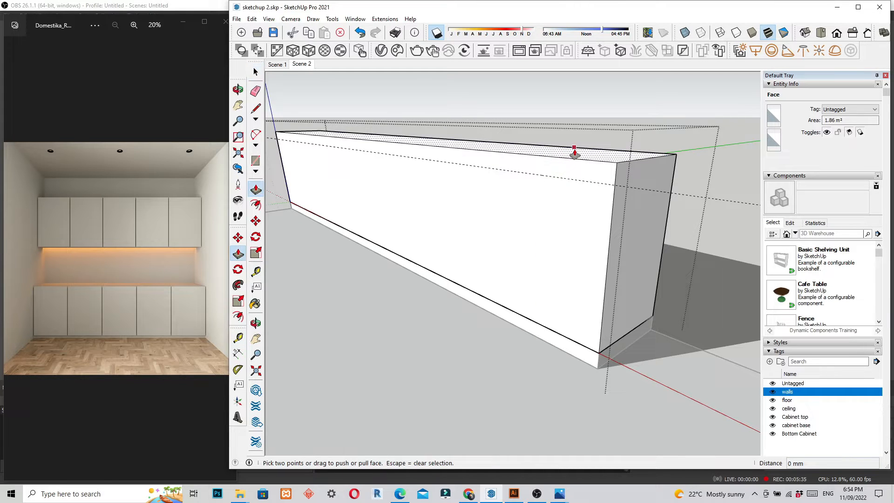
pyautogui.moveTo(586, 159); pyautogui.dragTo(585, 182, button='middle')
pyautogui.click(587, 159)
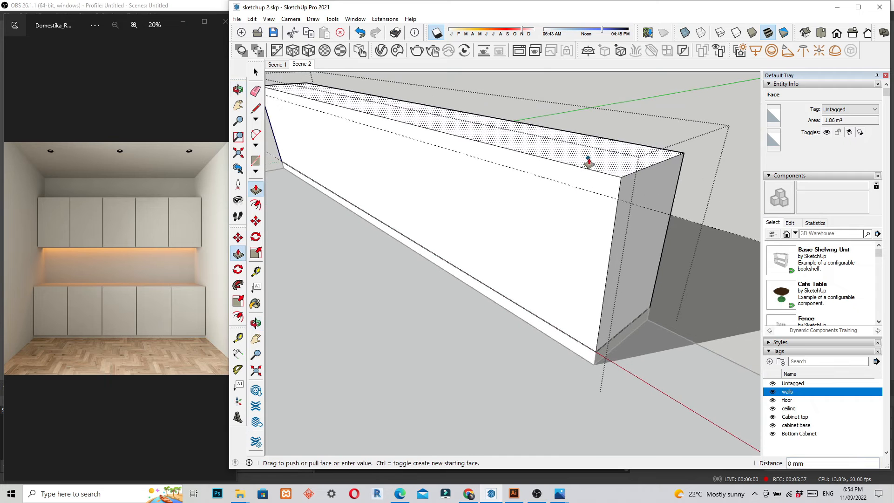
pyautogui.click(586, 194)
pyautogui.moveTo(541, 261)
pyautogui.mouseDown(button='middle')
pyautogui.moveTo(565, 256)
pyautogui.moveTo(523, 281)
pyautogui.moveTo(456, 295)
pyautogui.moveTo(540, 259)
pyautogui.mouseUp(button='middle')
pyautogui.press('space')
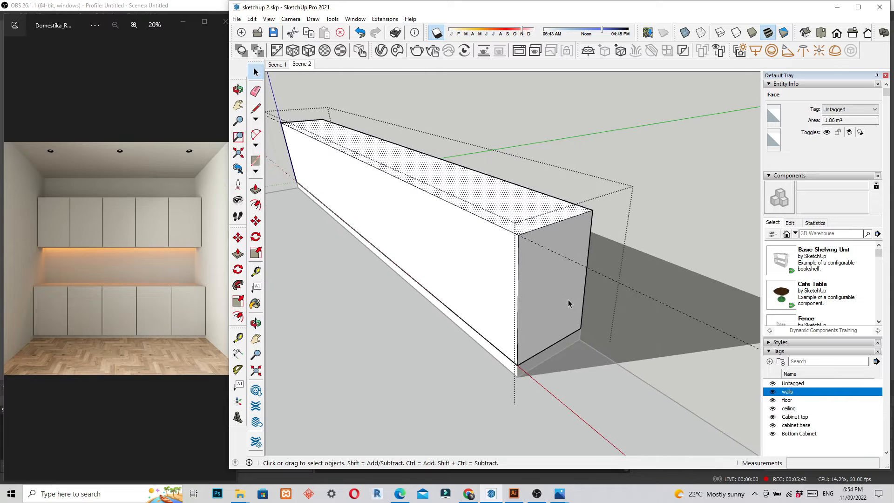
# Place a vertical guide 600 mm forward of the rear vertical edge of the cabinet block's end face
pyautogui.press('t')
pyautogui.click(585, 286)
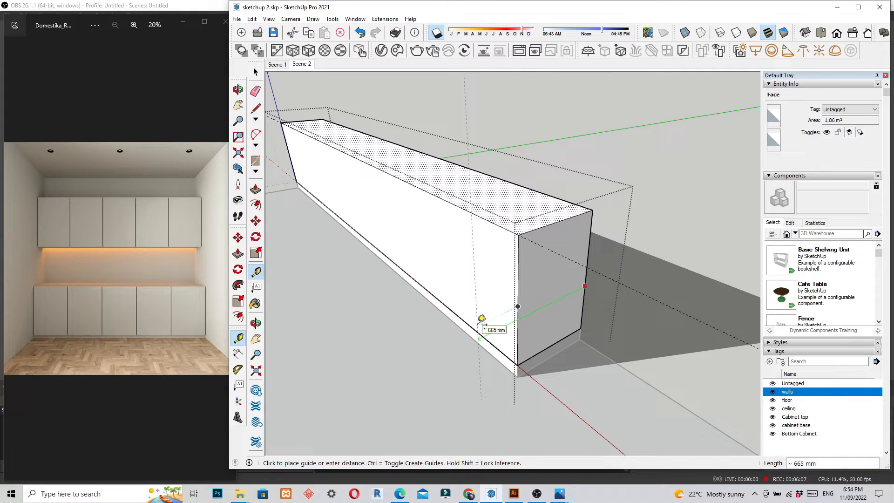
pyautogui.write('600')
pyautogui.press('Return')
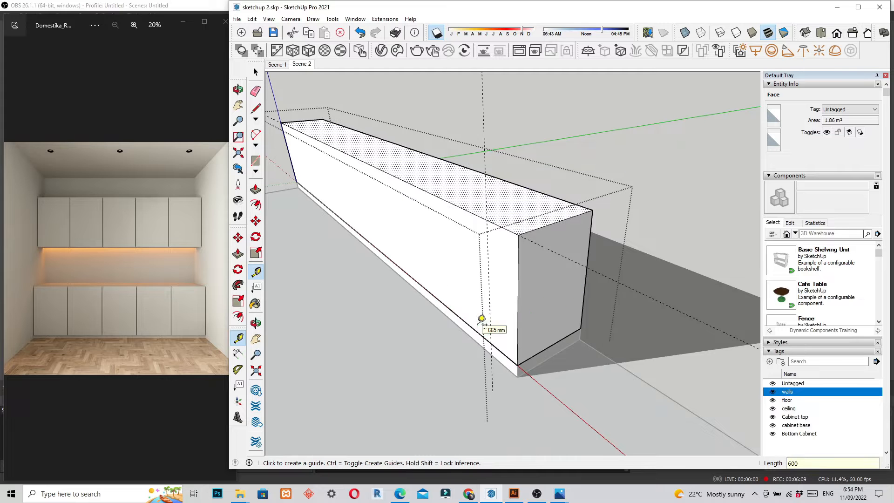
pyautogui.press('space')
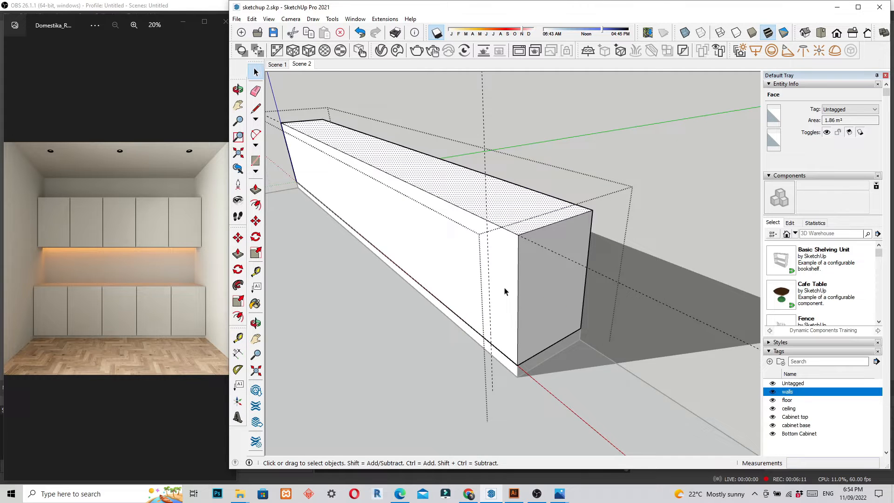
# Pull the cabinet block's front face forward to the vertical 600 mm guide
pyautogui.press('p')
pyautogui.click(518, 306)
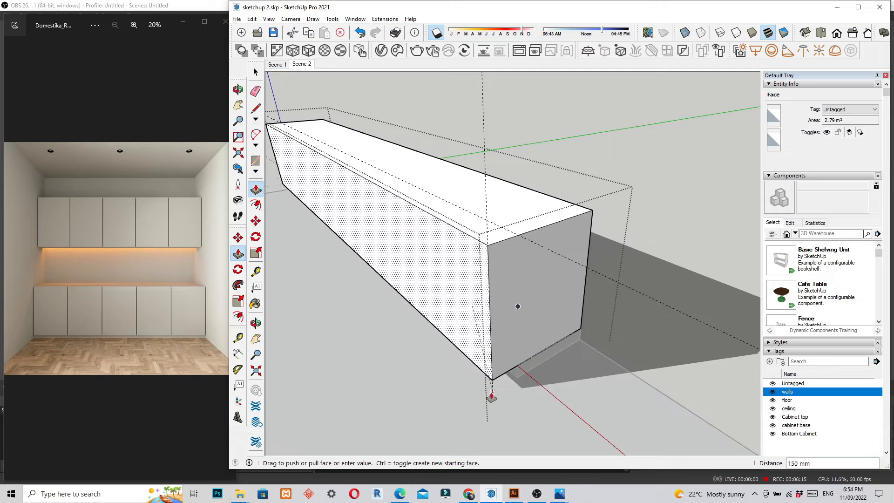
pyautogui.moveTo(515, 305); pyautogui.dragTo(465, 309, button='middle')
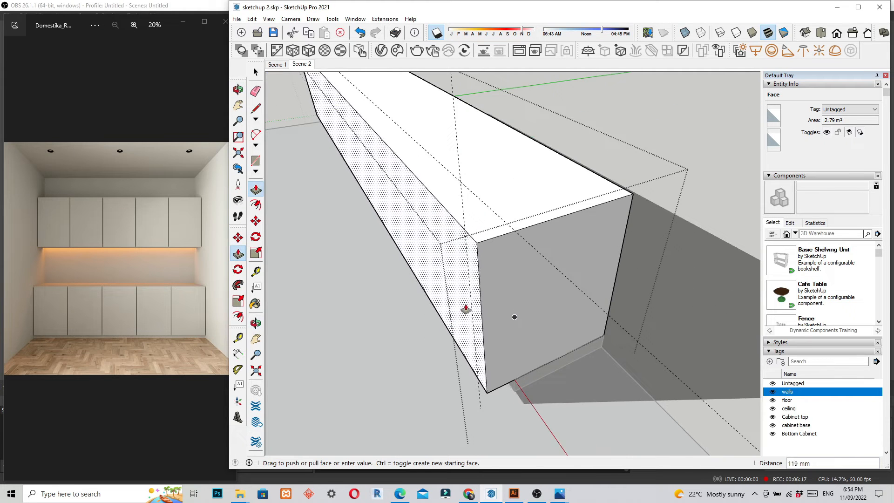
pyautogui.click(479, 365)
pyautogui.moveTo(479, 366); pyautogui.dragTo(502, 334, button='middle')
# Measure the depth of the cabinet block's end face from its rear edge to its front edge
pyautogui.press('t')
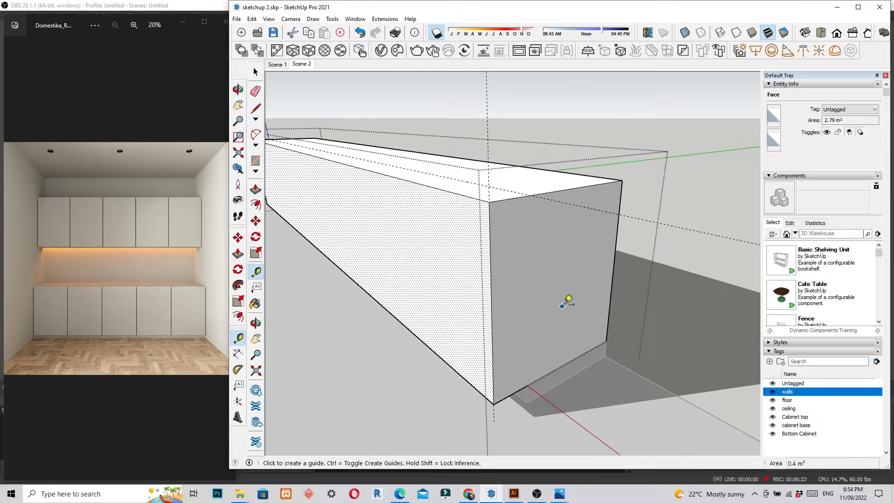
pyautogui.click(614, 268)
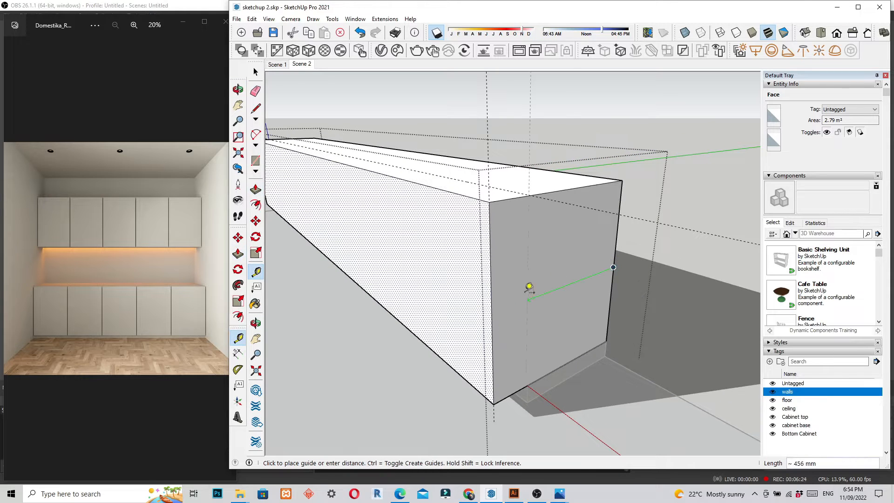
pyautogui.click(492, 300)
pyautogui.scroll(-3, 542, 306)
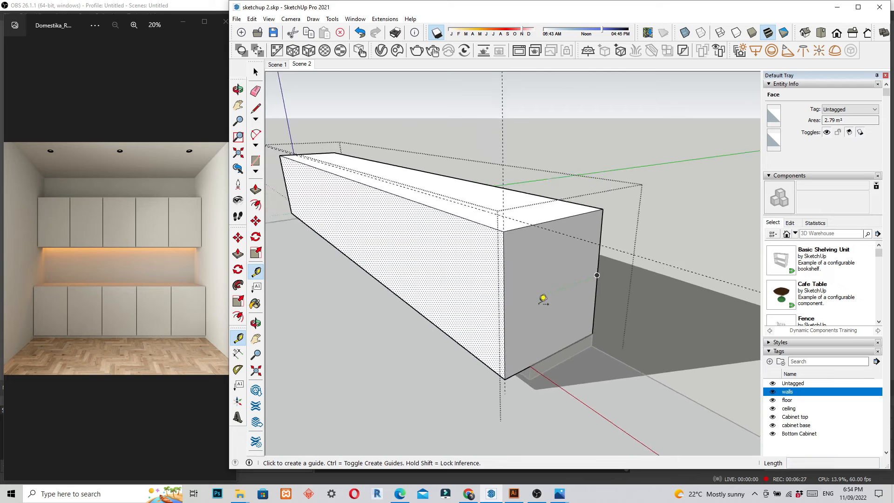
pyautogui.press('space')
# Draw a vertical line from the top edge to the bottom edge of the cabinet block's front face, near its left end
pyautogui.scroll(-2, 437, 330)
pyautogui.moveTo(435, 326); pyautogui.dragTo(399, 273, button='middle')
pyautogui.scroll(-2, 462, 332)
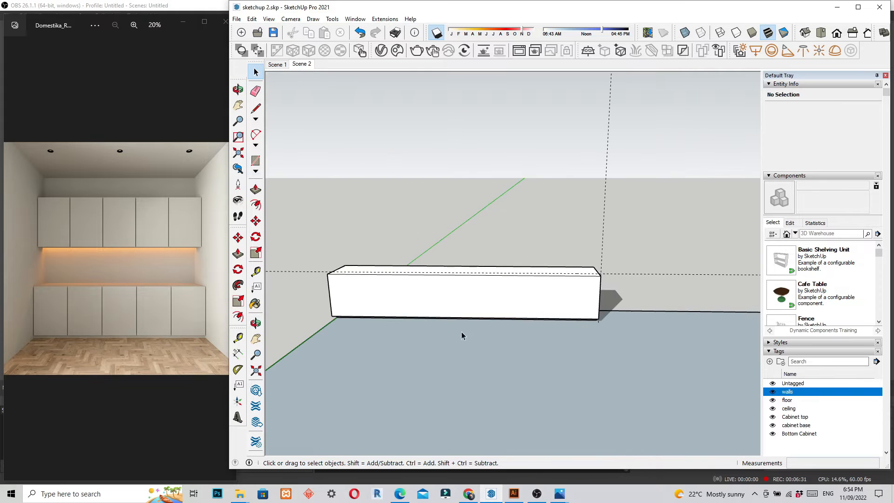
pyautogui.scroll(4, 332, 307)
pyautogui.moveTo(326, 305); pyautogui.dragTo(377, 312, button='middle')
pyautogui.moveTo(326, 330); pyautogui.dragTo(405, 329, button='middle')
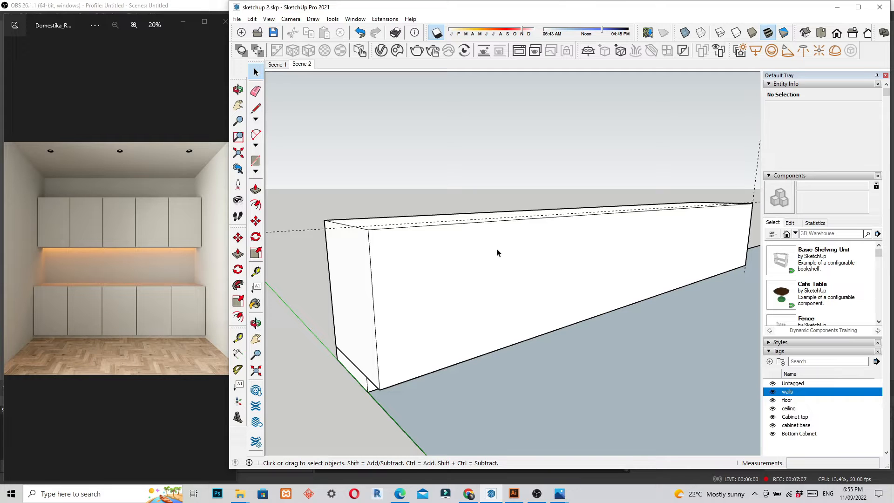
pyautogui.press('l')
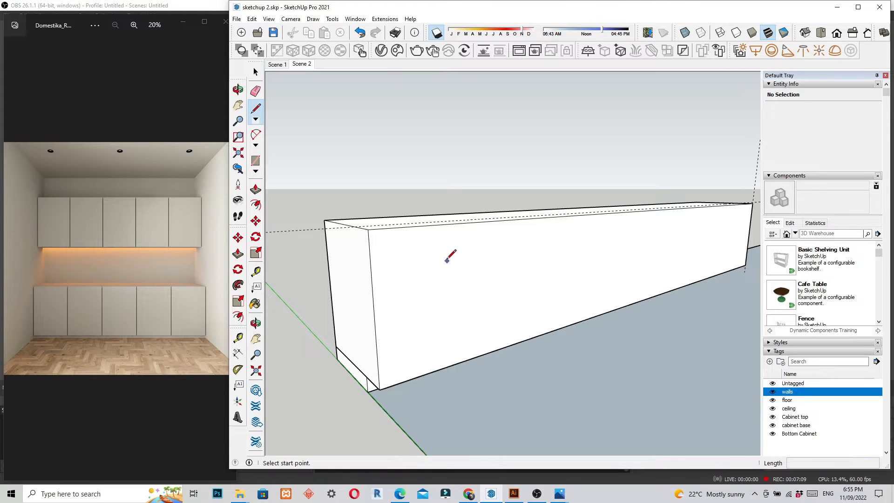
pyautogui.click(439, 225)
pyautogui.click(444, 367)
pyautogui.press('space')
pyautogui.moveTo(457, 364); pyautogui.dragTo(384, 361, button='middle')
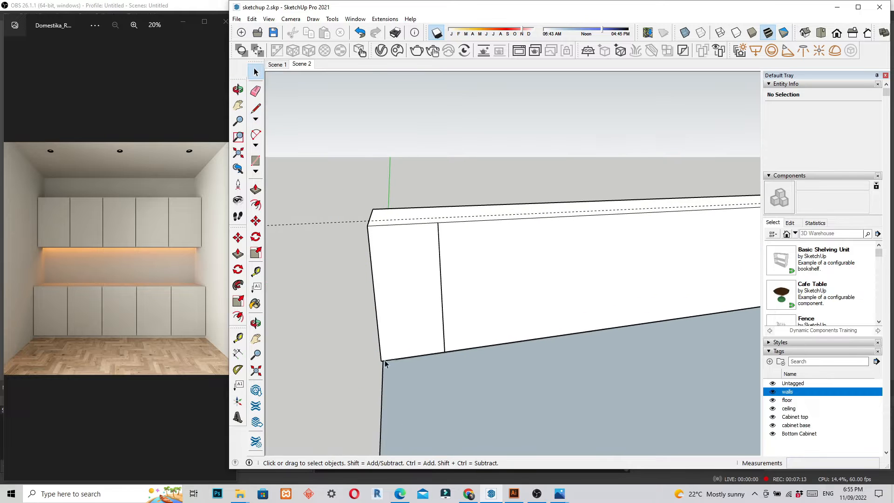
pyautogui.moveTo(382, 315); pyautogui.dragTo(399, 340, button='middle')
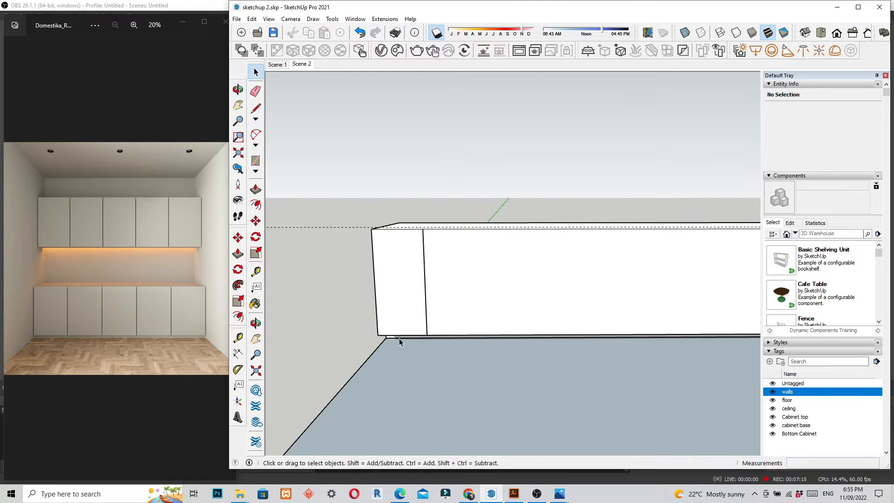
pyautogui.press('o')
pyautogui.moveTo(434, 264); pyautogui.dragTo(426, 255, button='middle')
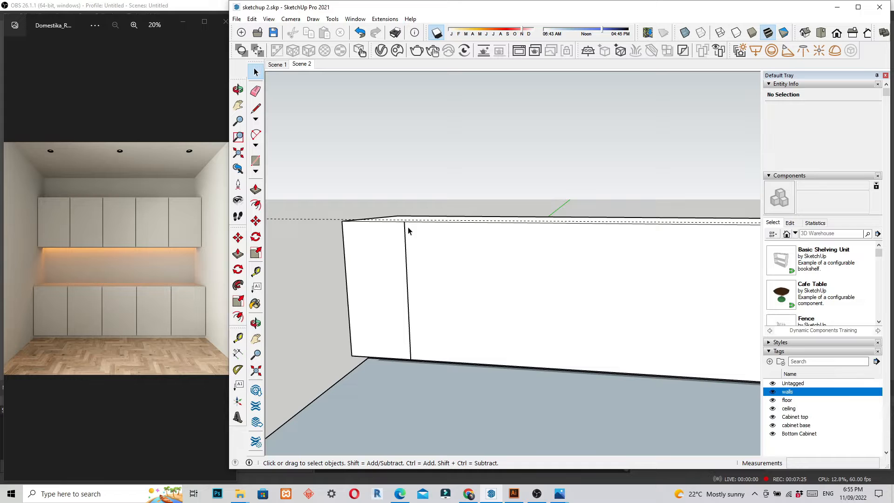
# Delete the vertical line near the left end of the cabinet block's front face
pyautogui.moveTo(412, 270); pyautogui.dragTo(411, 301, button='middle')
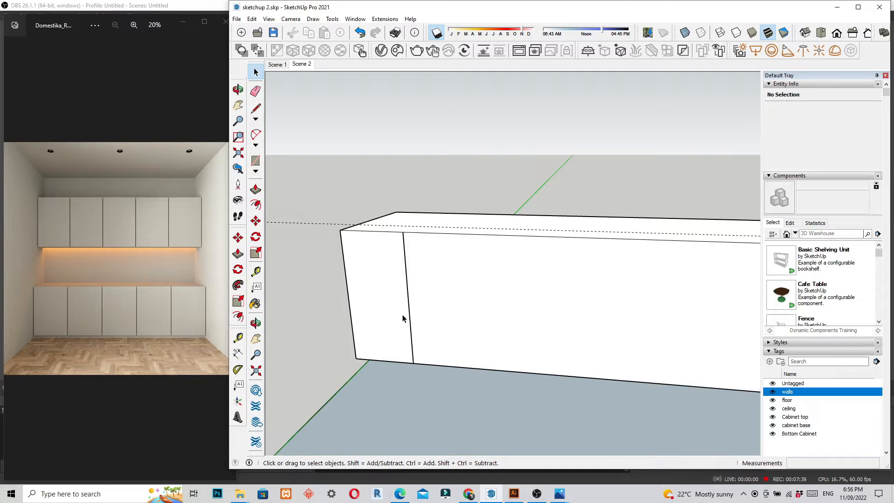
pyautogui.click(411, 329)
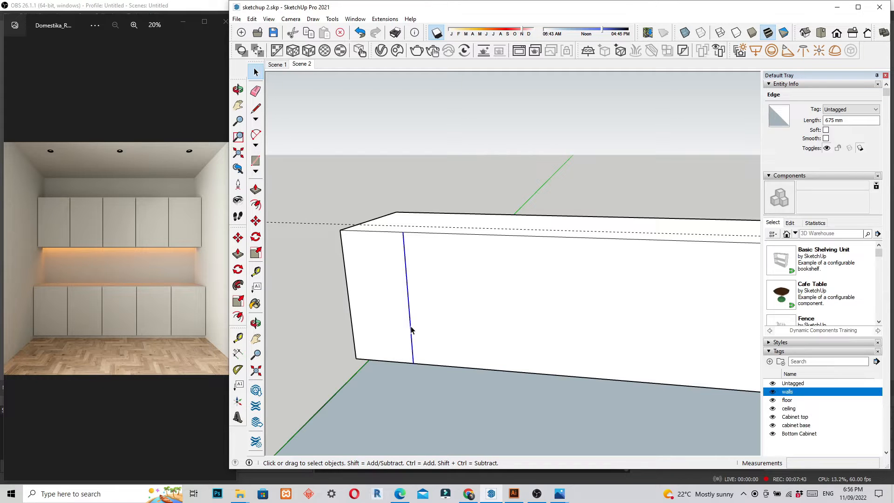
pyautogui.press('Delete')
# Open the cabinet block group for editing and push its left end face inward 6 mm from the wall side
pyautogui.moveTo(411, 330); pyautogui.dragTo(457, 332, button='middle')
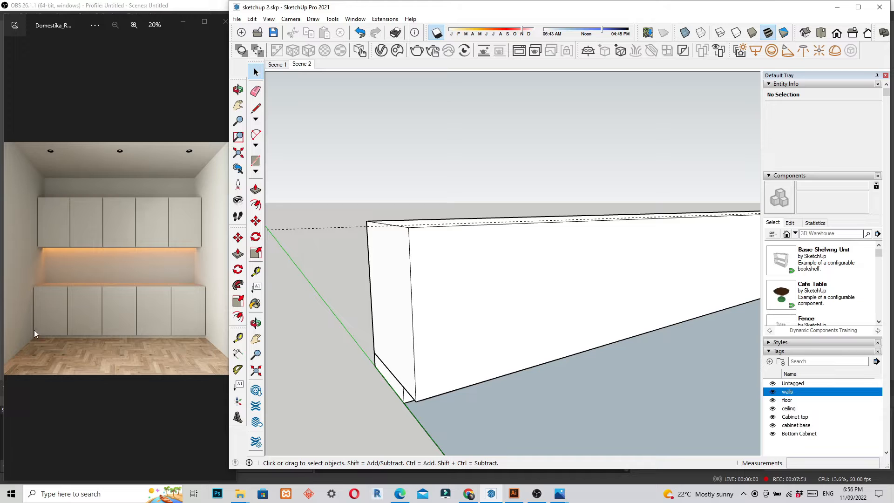
pyautogui.click(390, 326)
pyautogui.rightClick(399, 321)
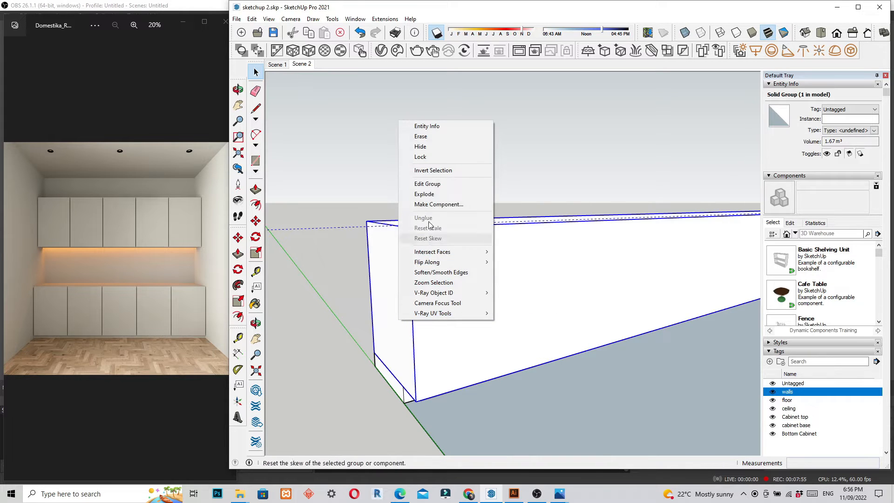
pyautogui.click(438, 184)
pyautogui.click(386, 312)
pyautogui.moveTo(387, 312)
pyautogui.mouseDown(button='middle')
pyautogui.moveTo(378, 339)
pyautogui.moveTo(438, 275)
pyautogui.moveTo(399, 310)
pyautogui.moveTo(386, 302)
pyautogui.mouseUp(button='middle')
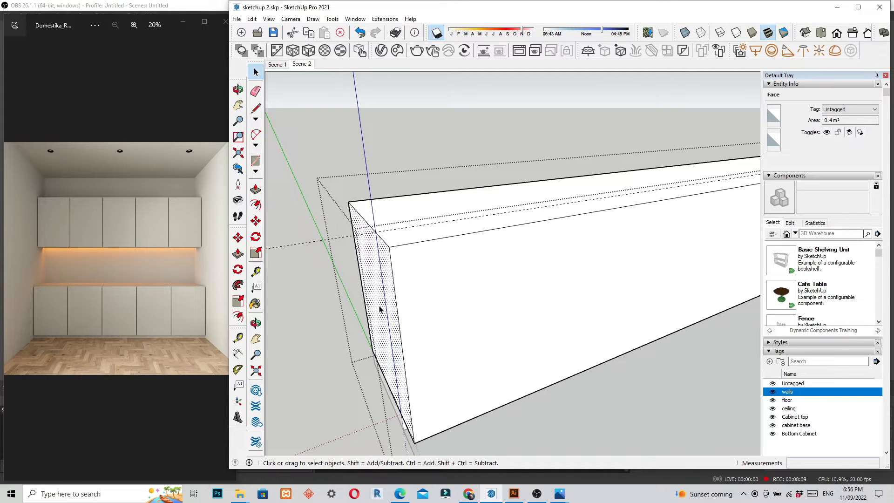
pyautogui.press('p')
pyautogui.click(380, 301)
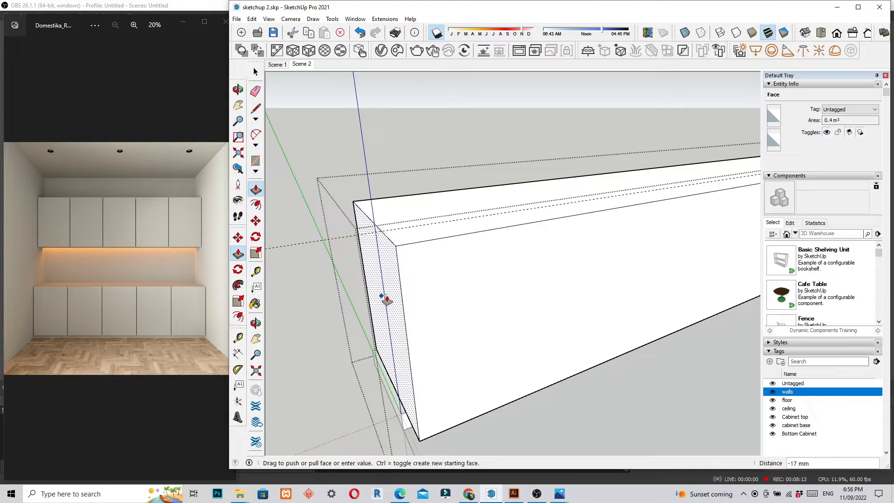
pyautogui.scroll(-1, 382, 316)
pyautogui.moveTo(440, 387); pyautogui.dragTo(391, 275, button='middle')
pyautogui.click(385, 325)
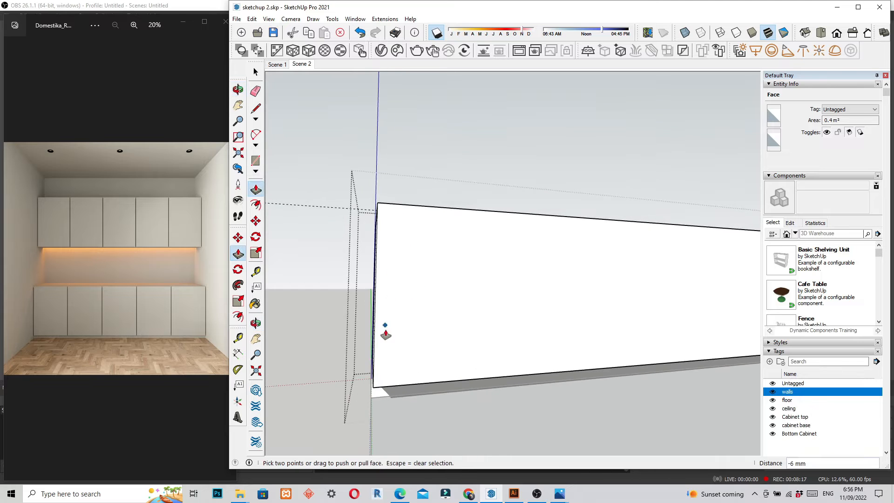
# Place a vertical guide on the cabinet block's front face, 600 mm from its left edge, for the first door
pyautogui.scroll(4, 377, 390)
pyautogui.moveTo(375, 384); pyautogui.dragTo(393, 405, button='middle')
pyautogui.scroll(-1, 350, 387)
pyautogui.moveTo(364, 300)
pyautogui.mouseDown(button='middle')
pyautogui.moveTo(343, 367)
pyautogui.moveTo(363, 355)
pyautogui.mouseUp(button='middle')
pyautogui.press('l')
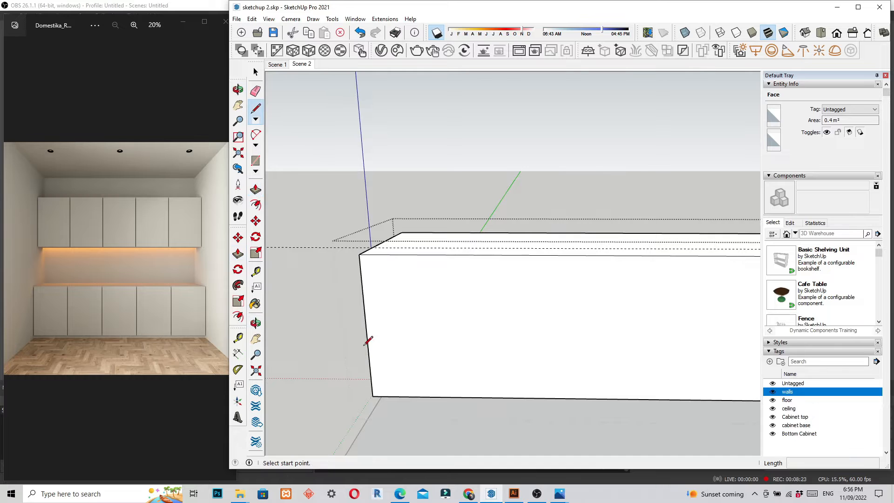
pyautogui.press('t')
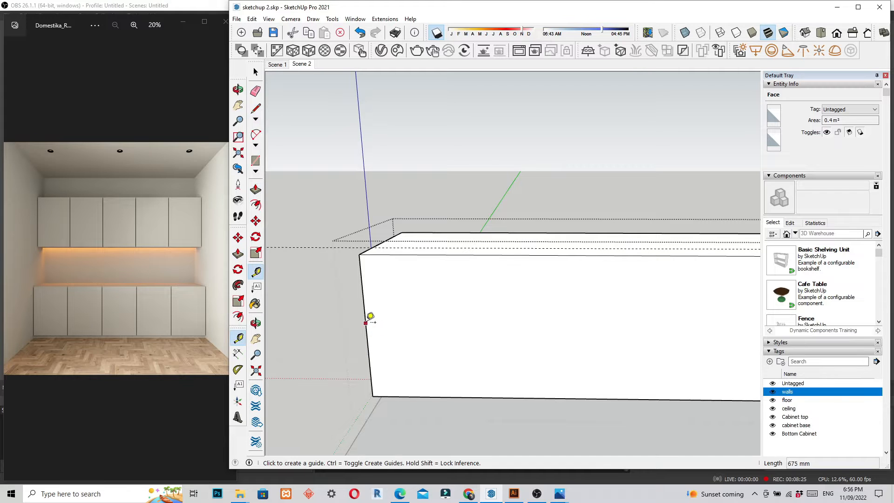
pyautogui.click(366, 323)
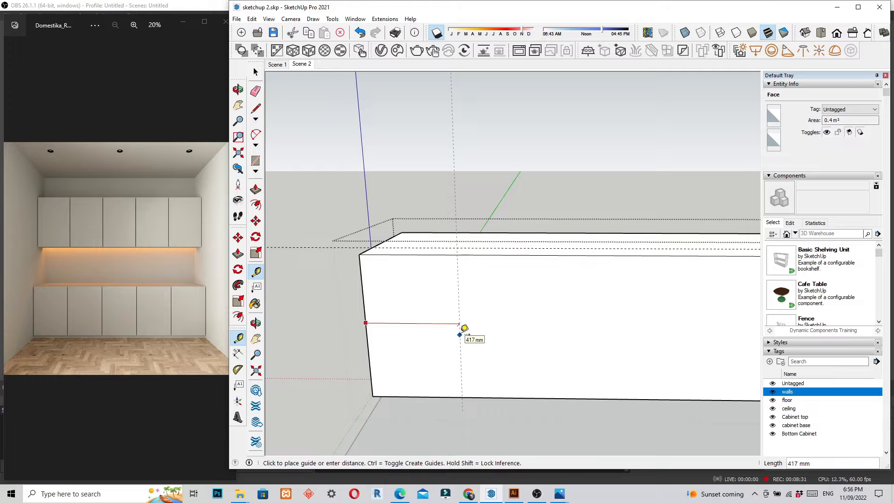
pyautogui.moveTo(465, 328); pyautogui.dragTo(439, 354, button='middle')
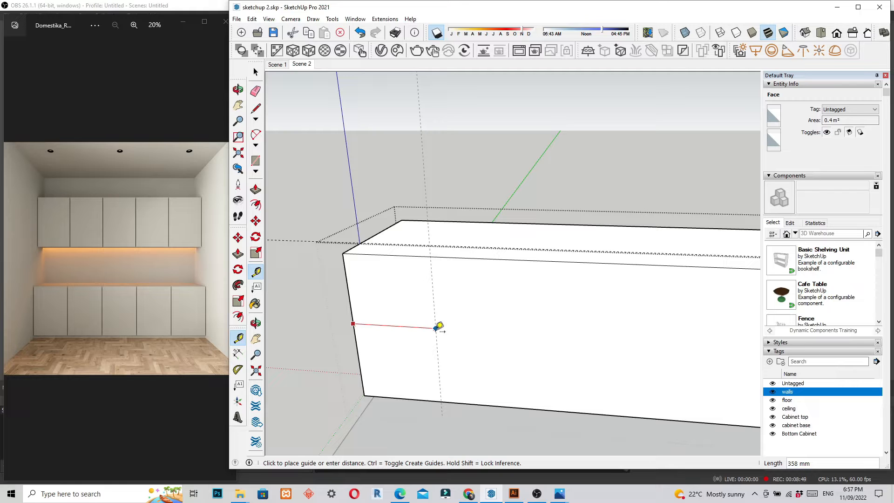
pyautogui.write('600')
pyautogui.press('Return')
# Add a vertical guide 6 mm to the right of the first door's 600 mm guide to mark the gap
pyautogui.scroll(-2, 327, 307)
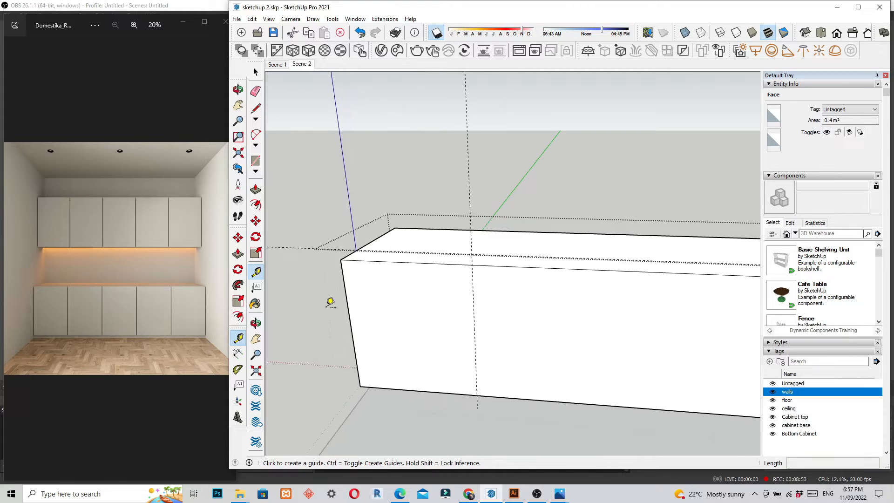
pyautogui.moveTo(380, 372); pyautogui.dragTo(379, 313, button='middle')
pyautogui.scroll(3, 446, 303)
pyautogui.moveTo(454, 301); pyautogui.dragTo(433, 320, button='middle')
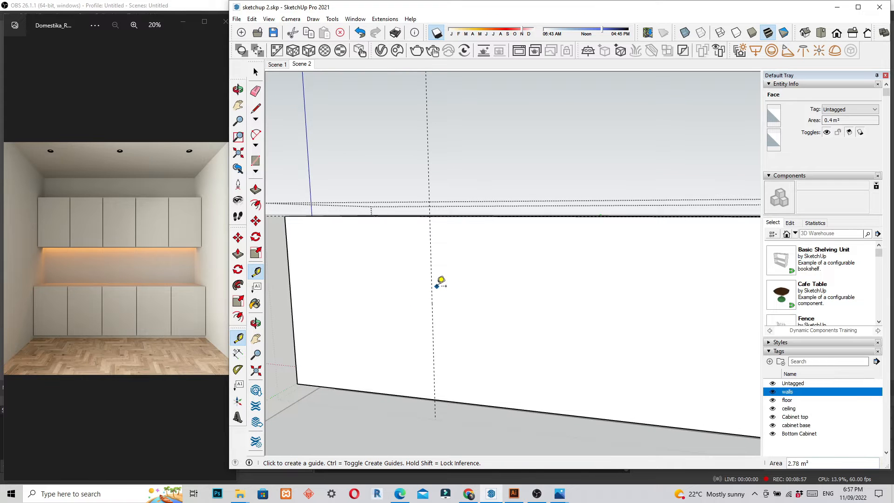
pyautogui.click(437, 286)
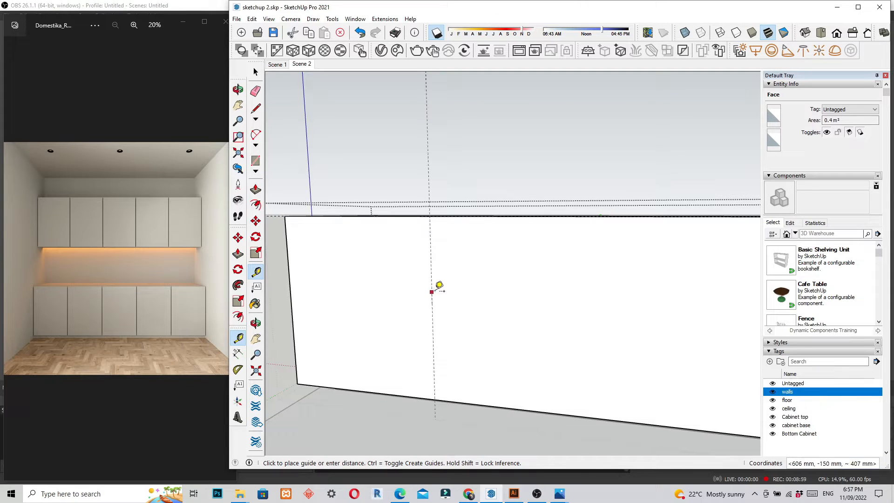
pyautogui.write('6')
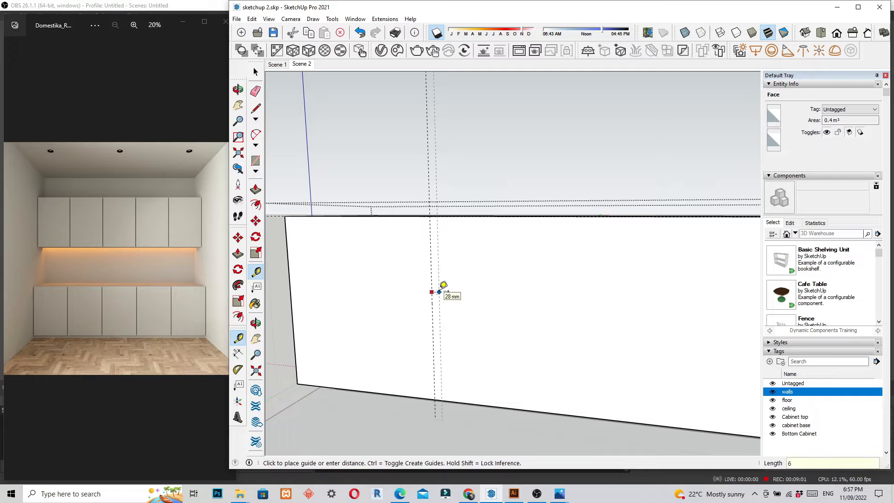
pyautogui.write('mm')
pyautogui.press('Return')
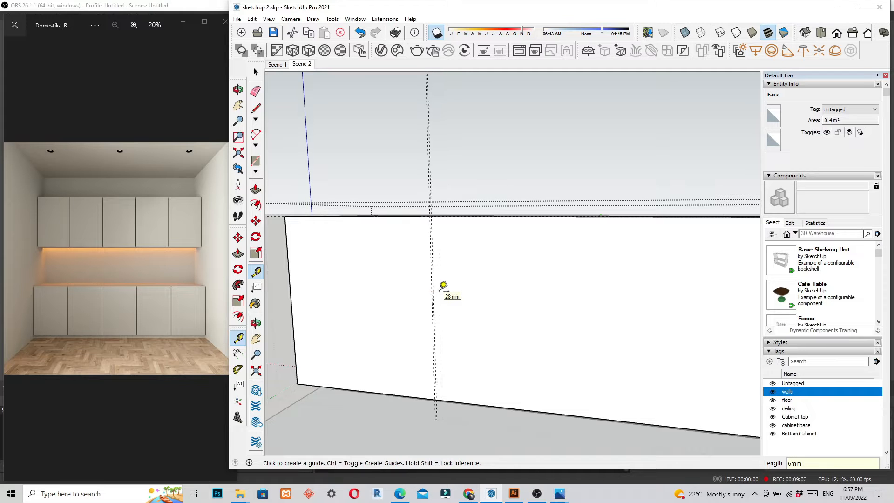
# Place a vertical guide 600 mm to the right of the first gap's outer guide for the second door
pyautogui.scroll(3, 443, 285)
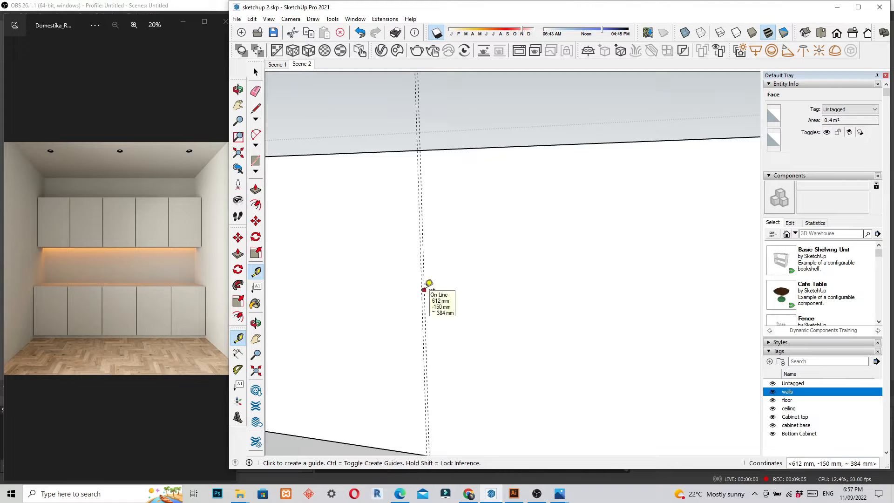
pyautogui.press('space')
pyautogui.scroll(2, 424, 294)
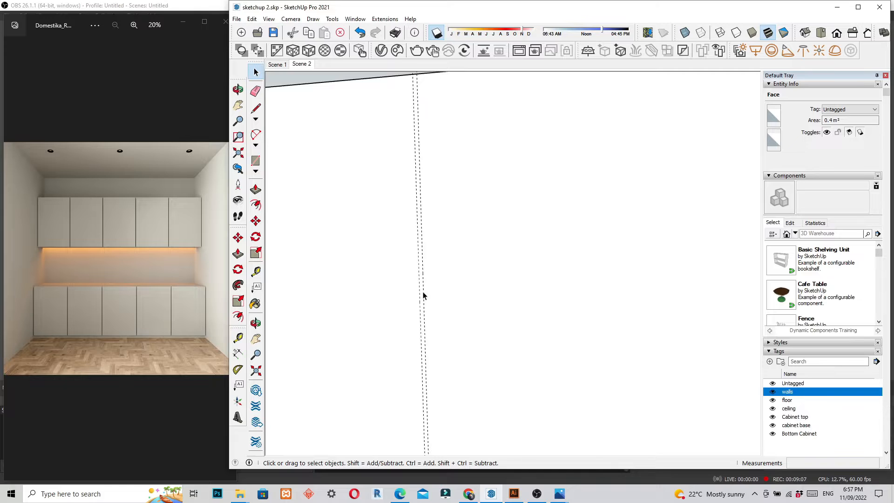
pyautogui.click(422, 295)
pyautogui.scroll(-2, 372, 305)
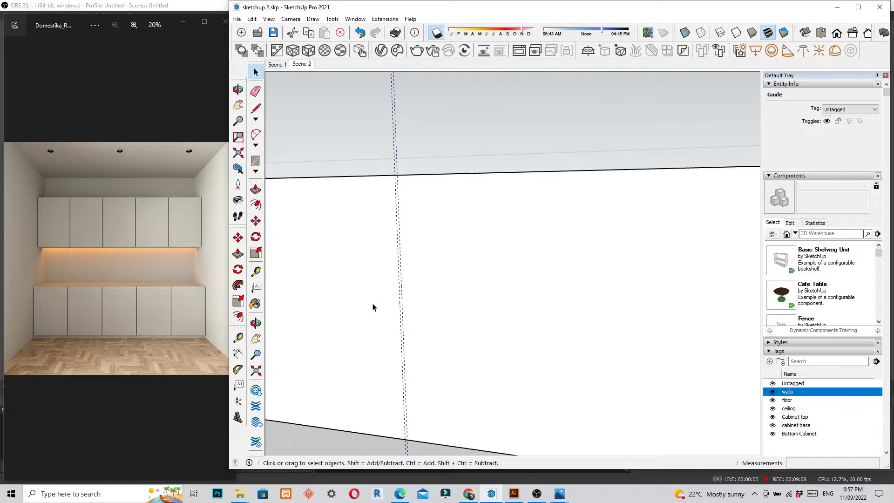
pyautogui.press('t')
pyautogui.click(404, 310)
pyautogui.scroll(-2, 405, 308)
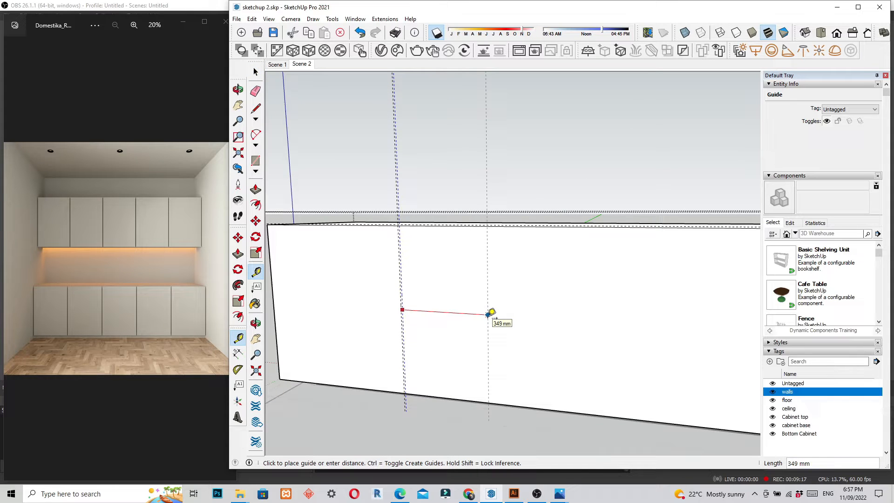
pyautogui.write('66')
pyautogui.press('BackSpace')
pyautogui.write('00')
pyautogui.press('Return')
# Add a 6 mm gap guide to the right of the second door's guide
pyautogui.scroll(2, 565, 329)
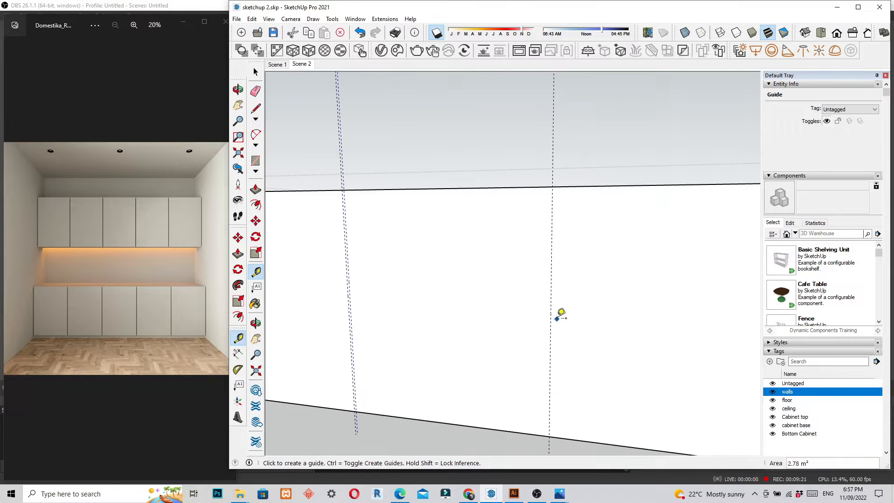
pyautogui.click(552, 313)
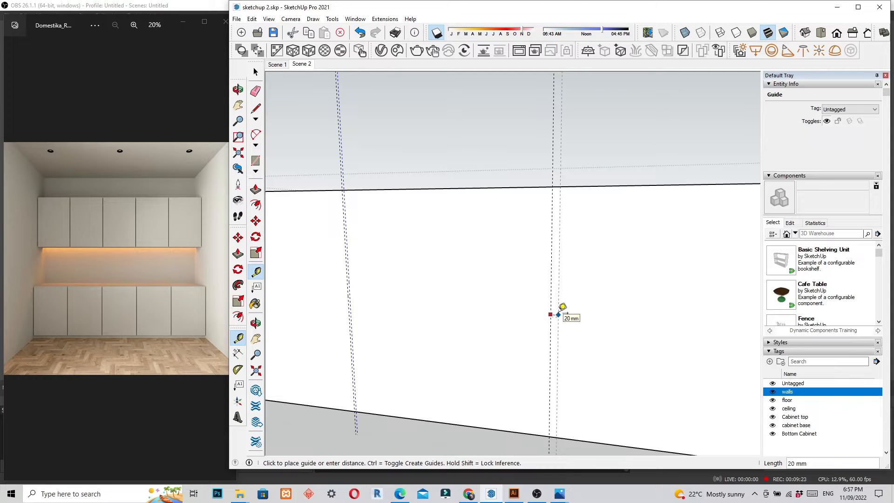
pyautogui.write('6')
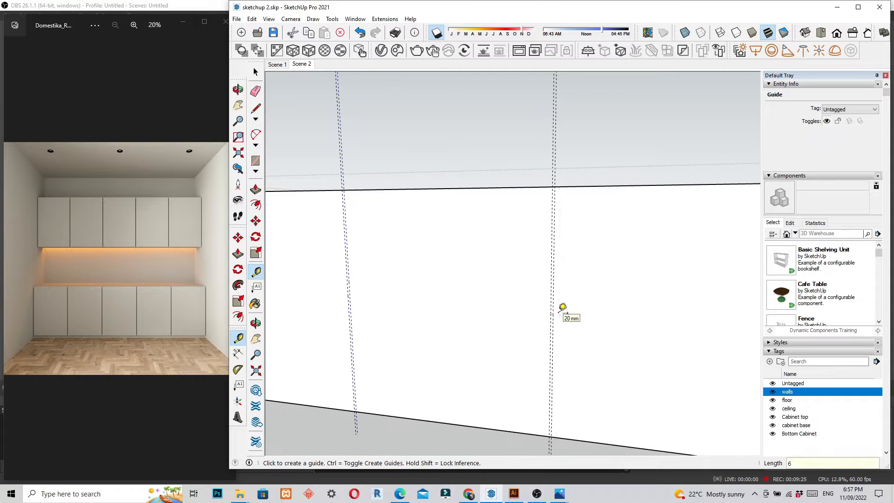
pyautogui.press('Return')
# Place a vertical guide 600 mm to the right of the second gap guide for the third door
pyautogui.click(553, 309)
pyautogui.scroll(-2, 553, 309)
pyautogui.scroll(-1, 485, 313)
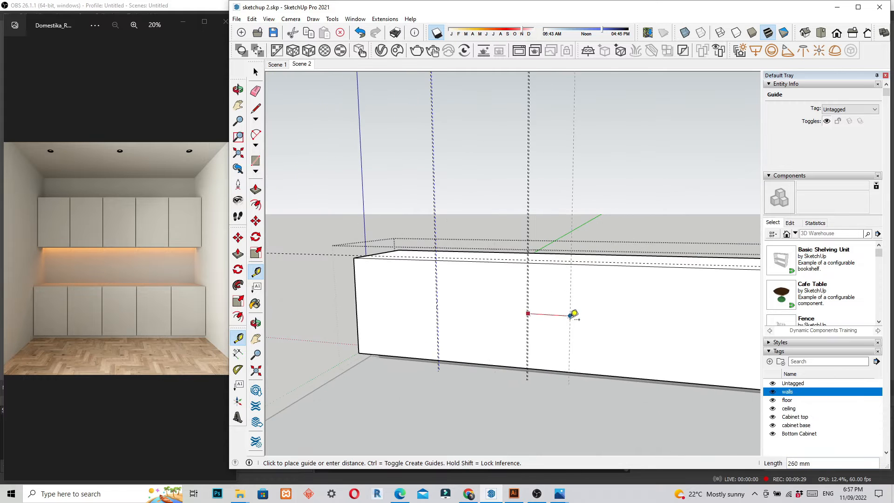
pyautogui.moveTo(573, 315); pyautogui.dragTo(585, 328, button='middle')
pyautogui.scroll(1, 585, 328)
pyautogui.scroll(-3, 465, 312)
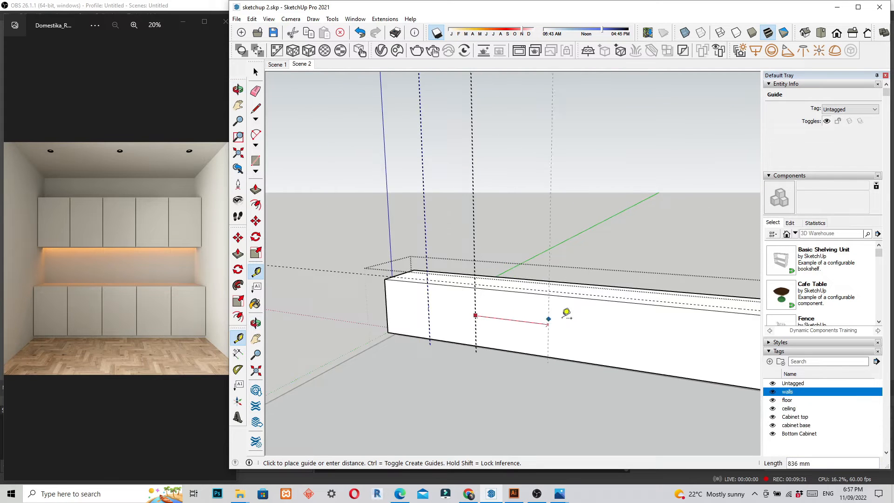
pyautogui.scroll(1, 569, 317)
pyautogui.write('6')
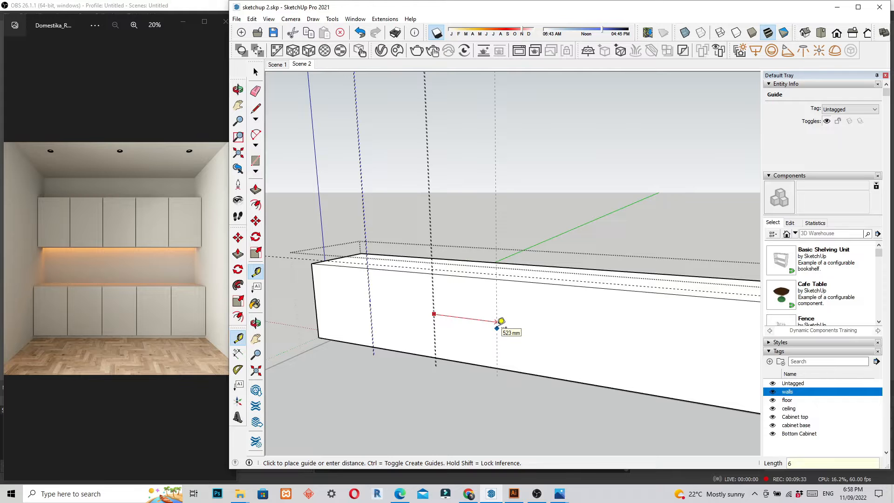
pyautogui.write('00')
pyautogui.press('Return')
# Add a 6 mm gap guide to the right of the third door's guide
pyautogui.scroll(2, 511, 328)
pyautogui.click(507, 333)
pyautogui.press('Escape')
pyautogui.write('6')
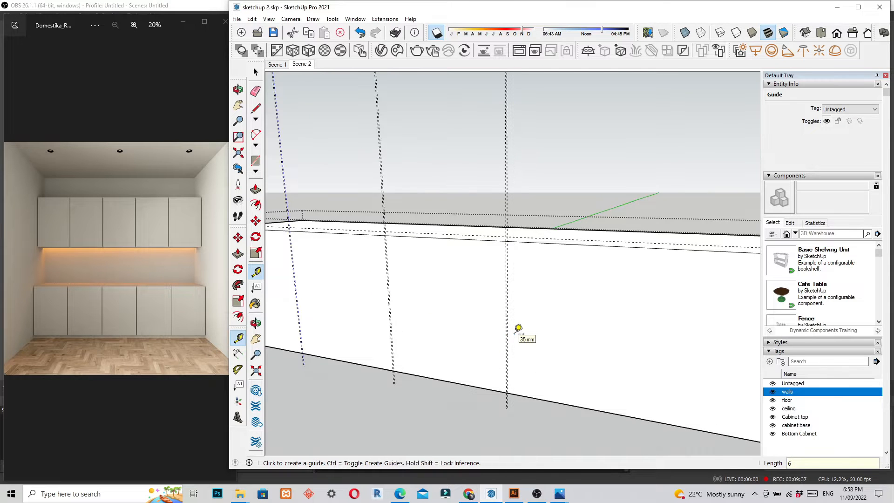
# Place a vertical guide 600 mm to the right of the third gap guide for the fourth door
pyautogui.scroll(2, 519, 329)
pyautogui.click(522, 318)
pyautogui.scroll(-2, 433, 314)
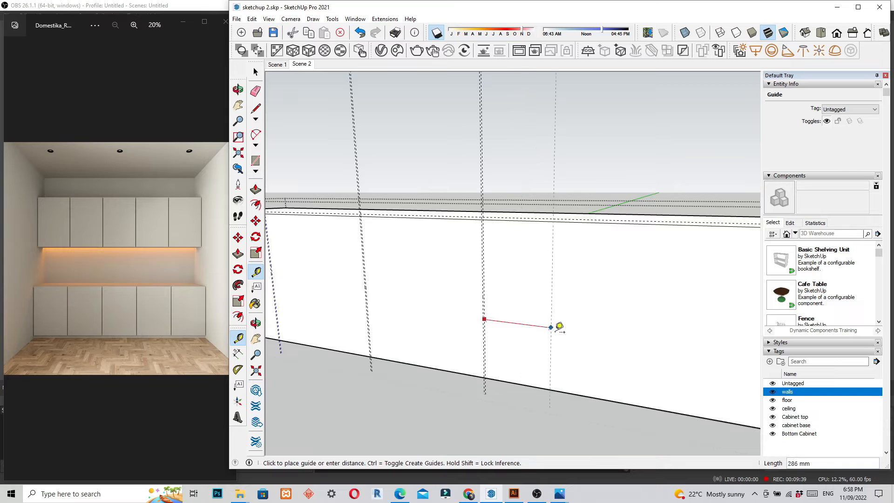
pyautogui.write('600')
pyautogui.press('Return')
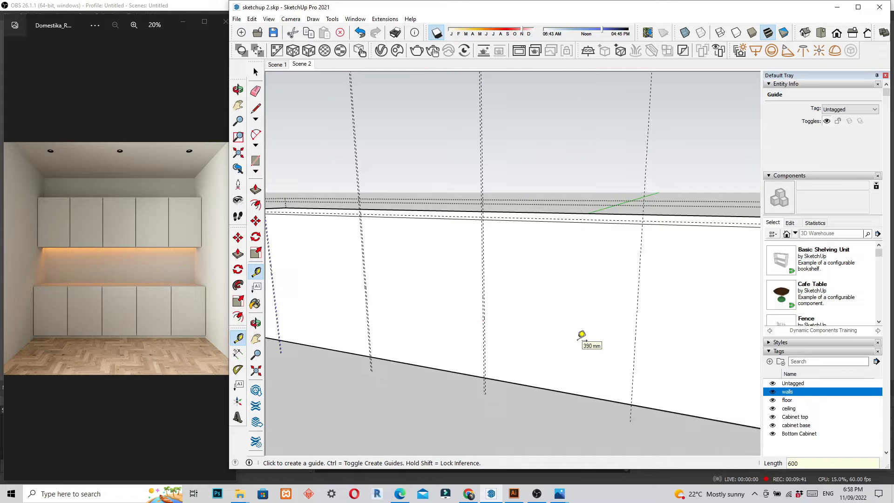
# Add a 6 mm gap guide to the right of the fourth door's guide
pyautogui.click(635, 337)
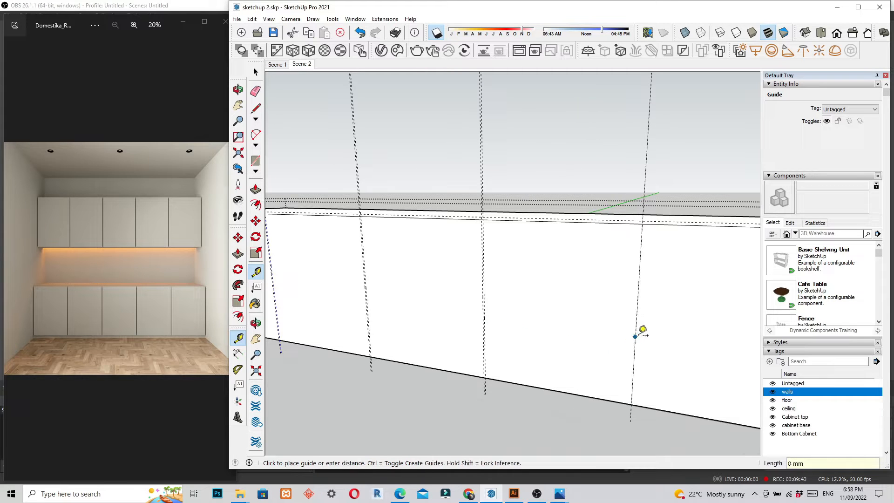
pyautogui.press('Escape')
pyautogui.write('6')
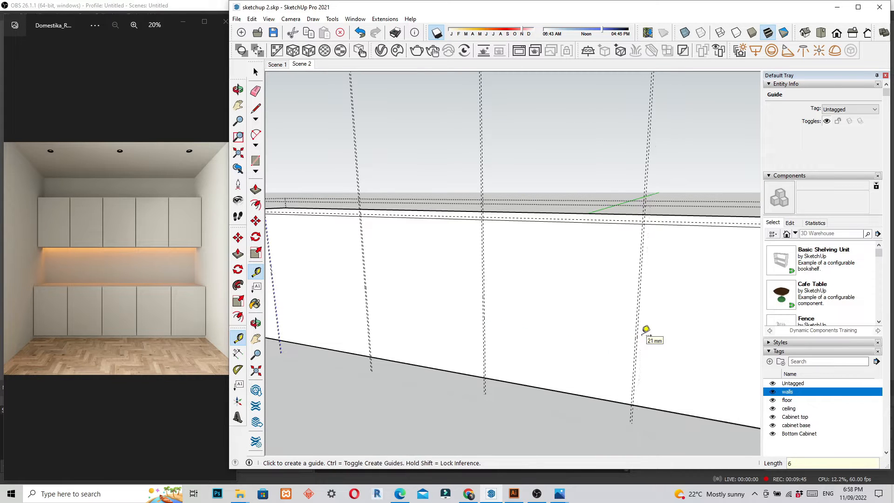
# Place a vertical guide 600 mm to the right of the fourth gap guide for the fifth door
pyautogui.moveTo(646, 329); pyautogui.dragTo(488, 345, button='middle')
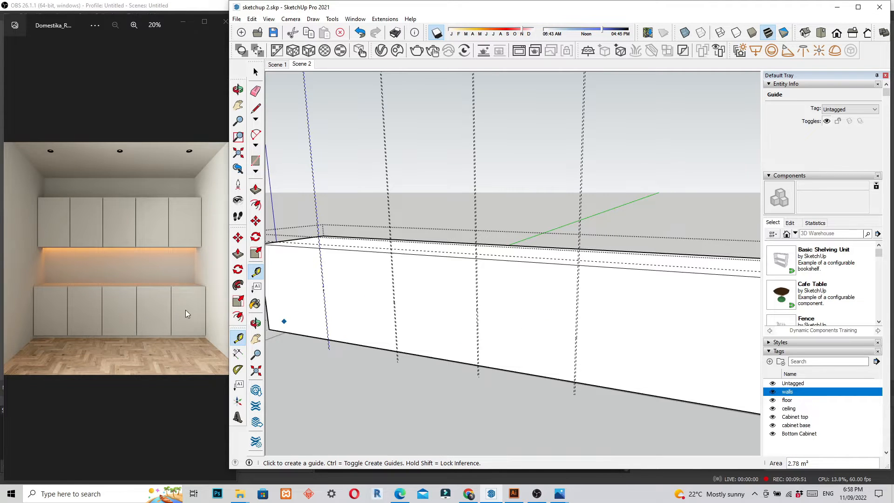
pyautogui.scroll(-2, 585, 353)
pyautogui.scroll(4, 495, 338)
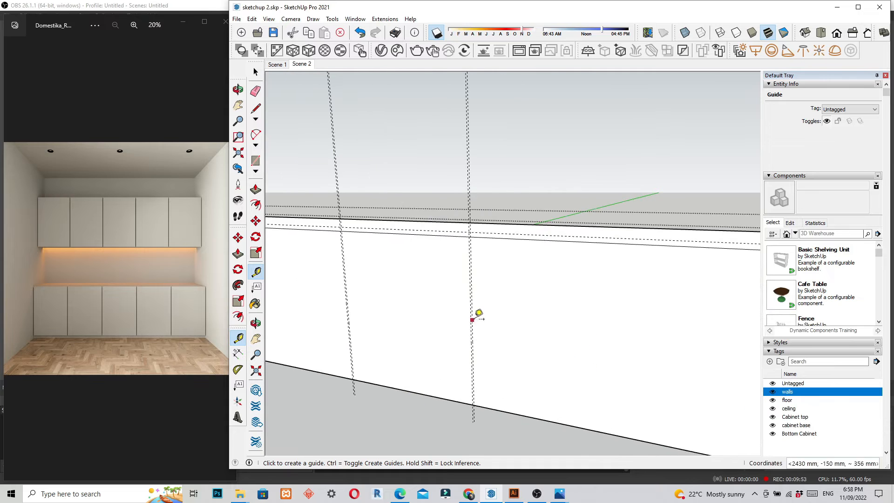
pyautogui.click(472, 317)
pyautogui.write('600')
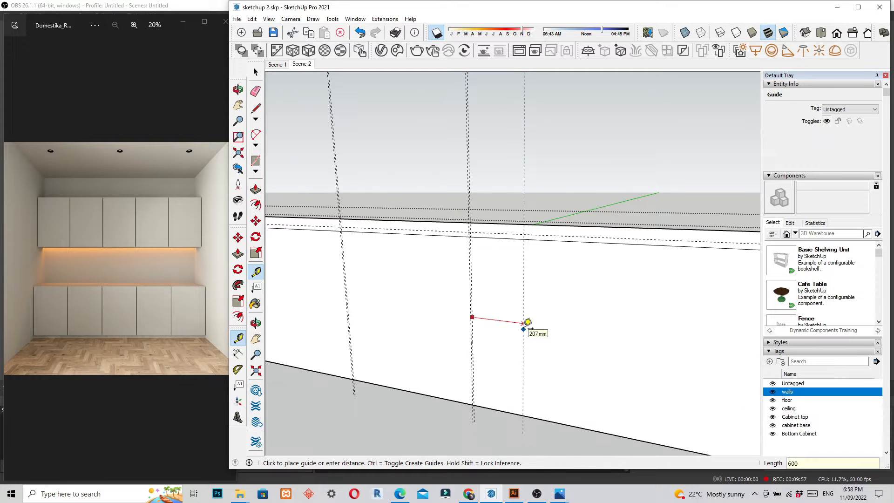
pyautogui.press('Return')
# Add a 6 mm gap guide to the right of the fifth door's guide
pyautogui.moveTo(523, 325)
pyautogui.mouseDown(button='middle')
pyautogui.moveTo(449, 309)
pyautogui.moveTo(572, 329)
pyautogui.moveTo(557, 336)
pyautogui.moveTo(513, 312)
pyautogui.mouseUp(button='middle')
pyautogui.scroll(-1, 425, 318)
pyautogui.scroll(2, 577, 327)
pyautogui.click(503, 312)
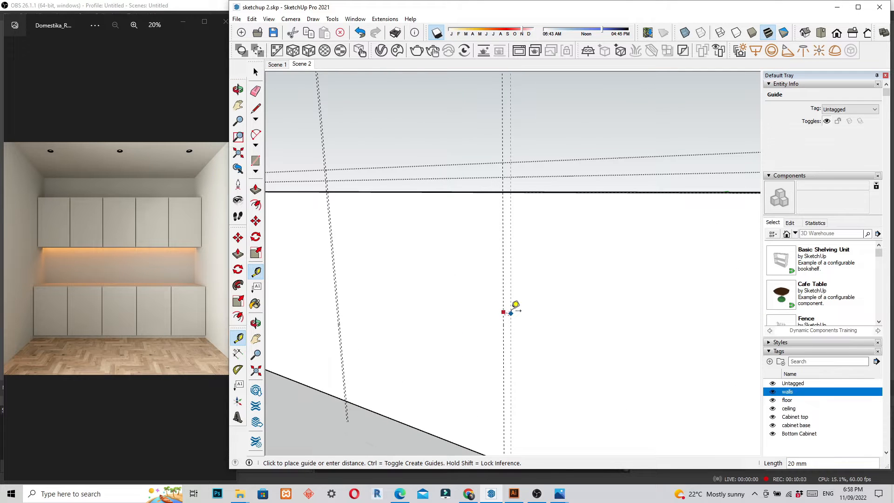
pyautogui.write('6')
pyautogui.press('space')
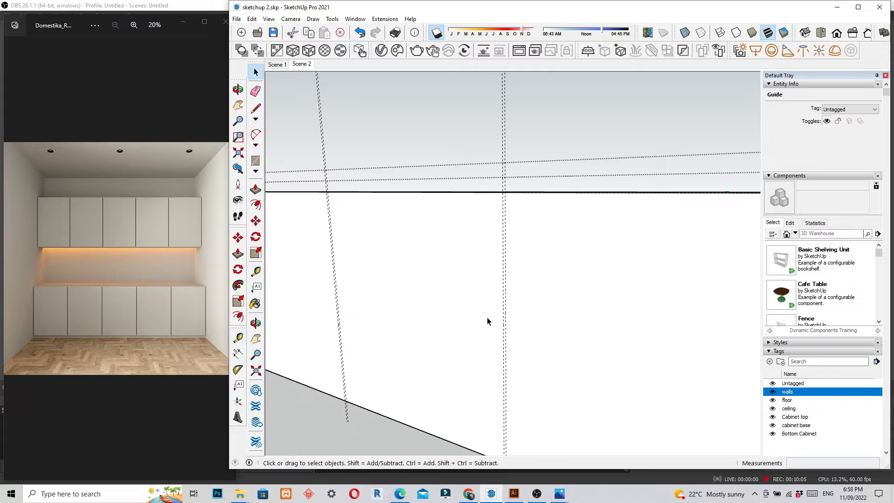
# Push the base cabinet's right end face inward about 1097 mm to align with the fifth door's 600 mm guide
pyautogui.scroll(-5, 429, 319)
pyautogui.scroll(3, 646, 366)
pyautogui.click(643, 359)
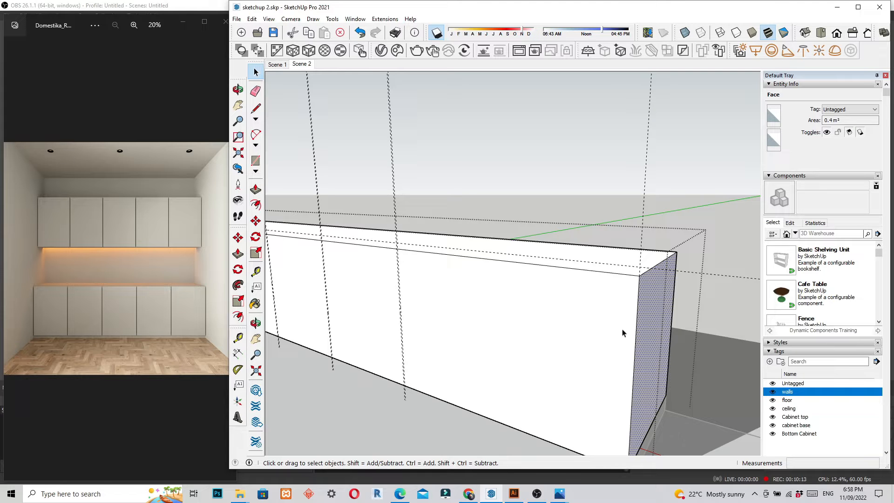
pyautogui.press('p')
pyautogui.moveTo(652, 346); pyautogui.dragTo(400, 388)
pyautogui.scroll(5, 399, 388)
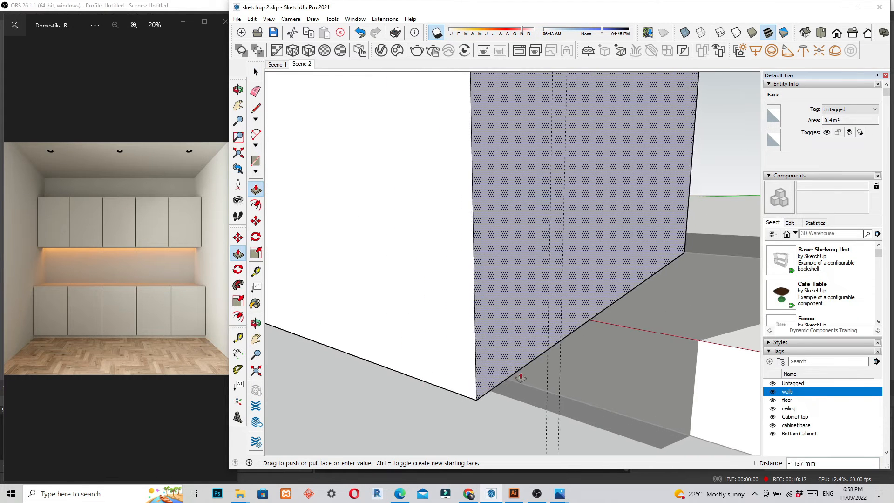
pyautogui.click(549, 385)
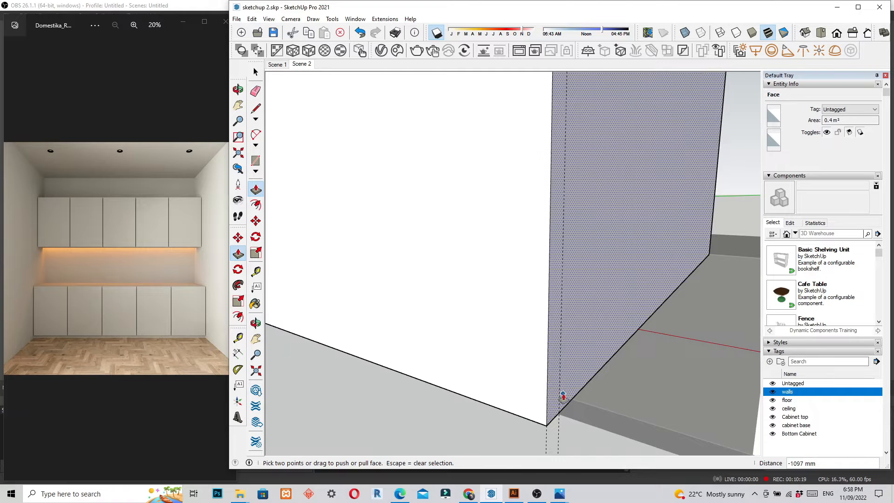
# Draw a vertical edge on the cabinet front along the fourth gap's right guide, from the upper front edge to the bottom edge
pyautogui.scroll(-2, 515, 297)
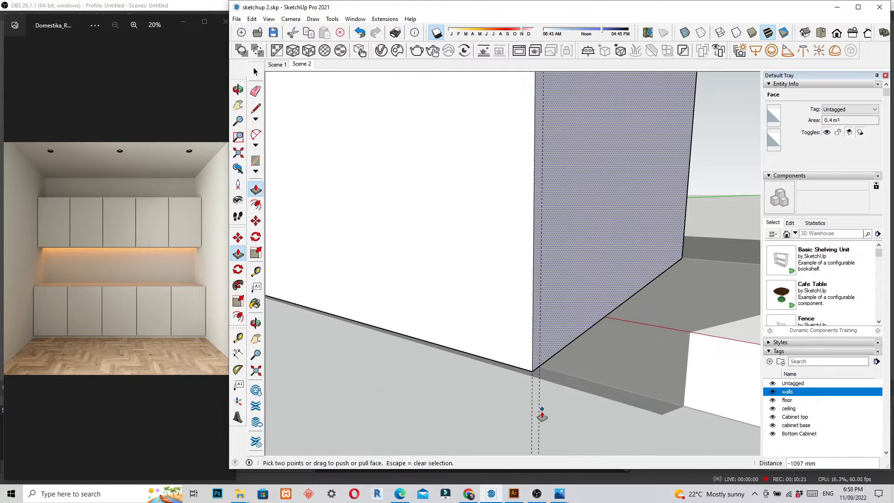
pyautogui.scroll(-2, 541, 360)
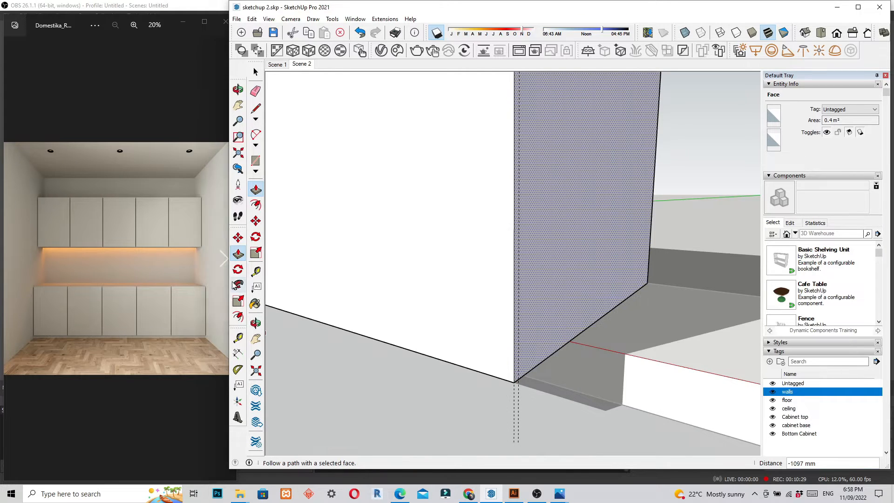
pyautogui.scroll(-5, 464, 393)
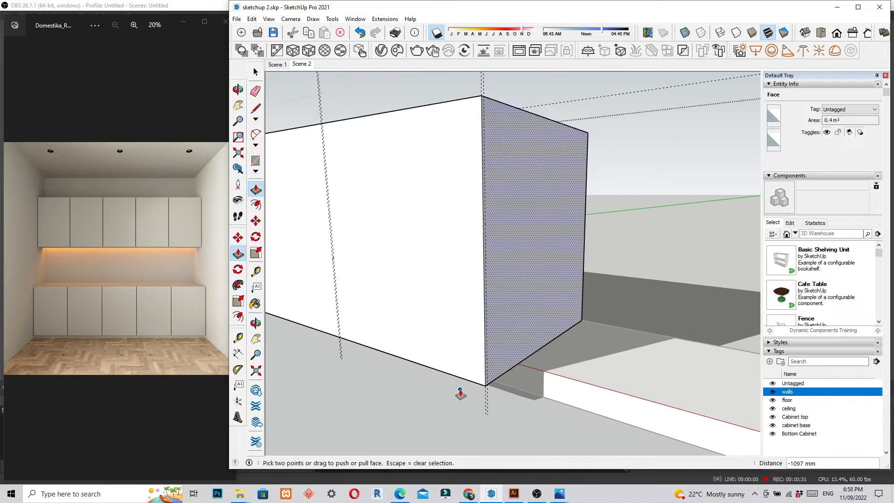
pyautogui.moveTo(504, 370); pyautogui.dragTo(459, 357, button='middle')
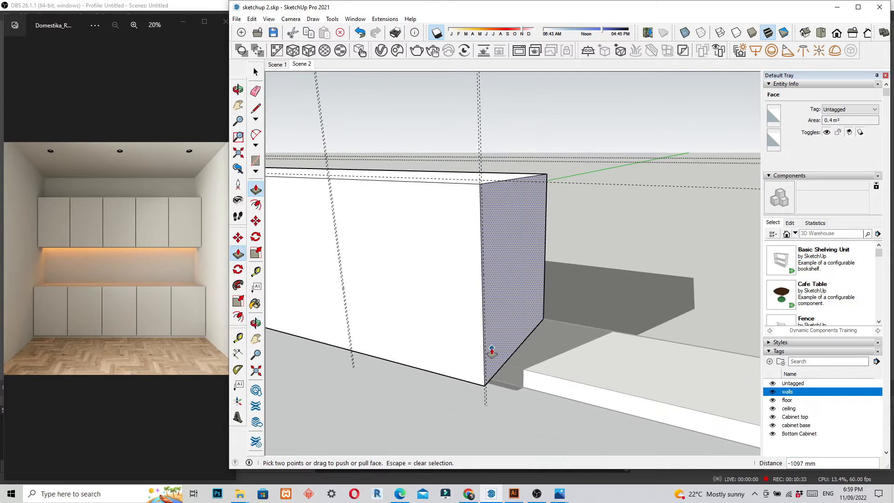
pyautogui.moveTo(425, 280)
pyautogui.mouseDown(button='middle')
pyautogui.moveTo(659, 386)
pyautogui.moveTo(539, 395)
pyautogui.mouseUp(button='middle')
pyautogui.scroll(-4, 595, 372)
pyautogui.moveTo(450, 365); pyautogui.dragTo(539, 309, button='middle')
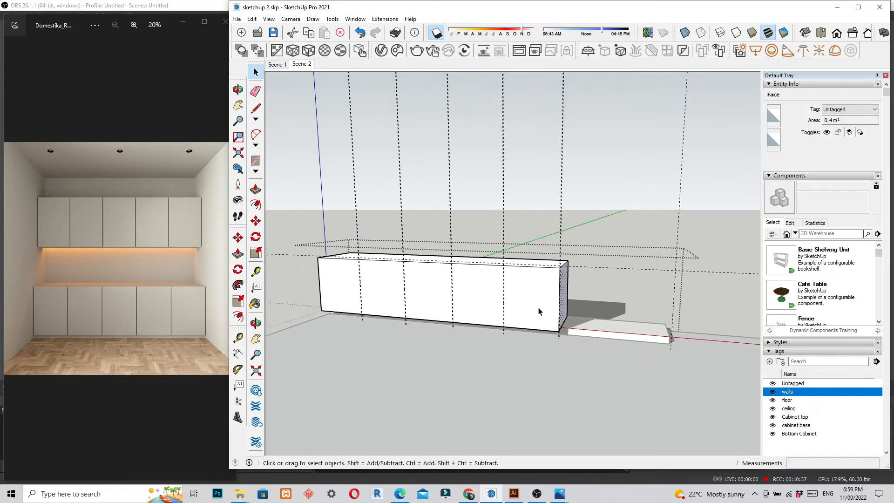
pyautogui.scroll(6, 506, 280)
pyautogui.moveTo(506, 280)
pyautogui.mouseDown(button='middle')
pyautogui.moveTo(497, 281)
pyautogui.moveTo(497, 256)
pyautogui.moveTo(512, 210)
pyautogui.moveTo(516, 240)
pyautogui.moveTo(517, 170)
pyautogui.moveTo(535, 339)
pyautogui.moveTo(520, 394)
pyautogui.moveTo(503, 415)
pyautogui.mouseUp(button='middle')
pyautogui.scroll(3, 498, 251)
pyautogui.press('l')
pyautogui.click(513, 174)
pyautogui.click(492, 412)
# Draw a 675 mm vertical edge along the fourth gap's left guide, from the bottom edge to the upper front edge
pyautogui.click(487, 411)
pyautogui.scroll(-5, 484, 280)
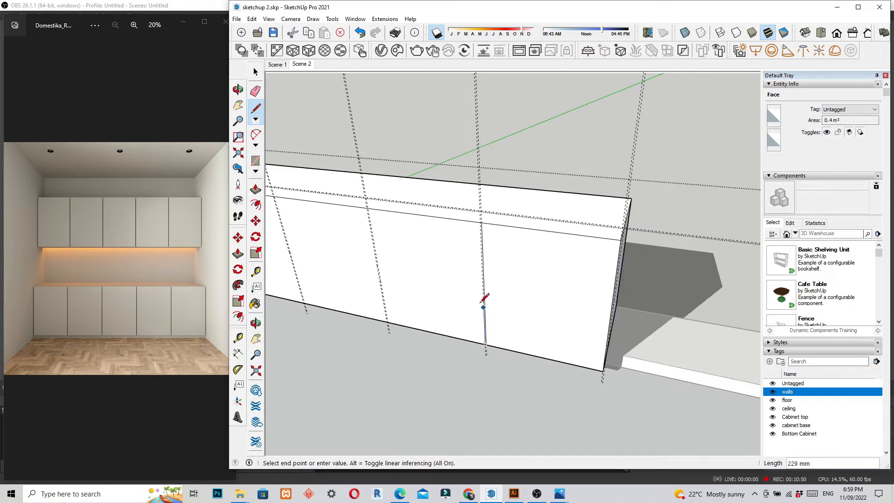
pyautogui.scroll(3, 486, 280)
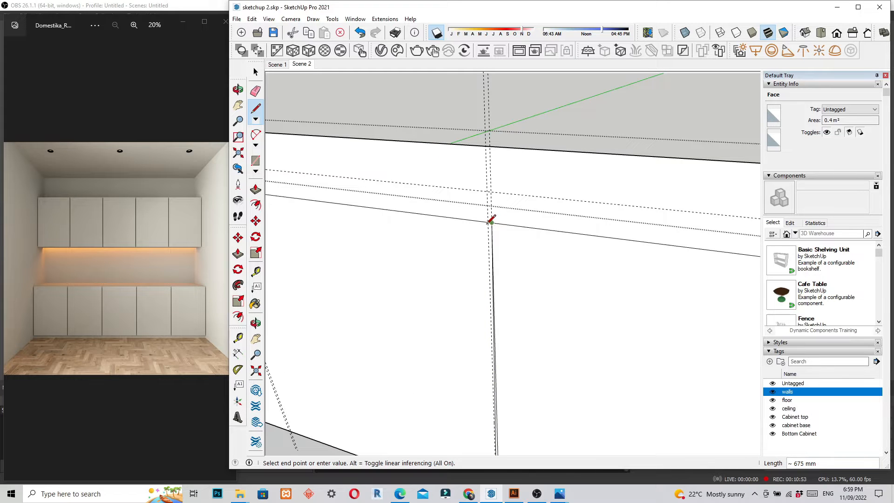
pyautogui.scroll(1, 488, 222)
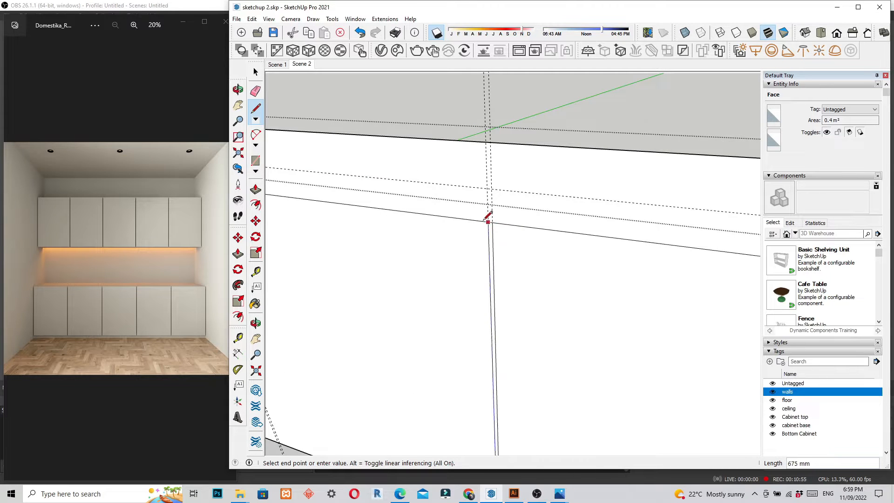
pyautogui.scroll(2, 488, 217)
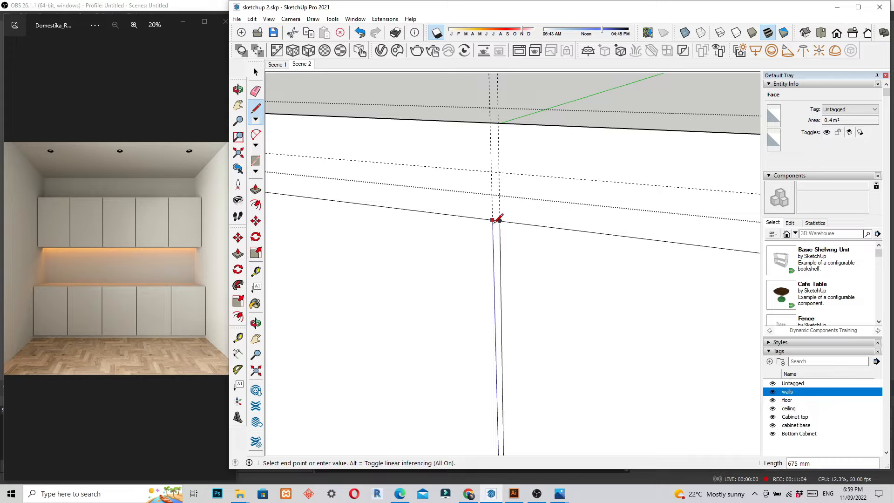
pyautogui.click(493, 220)
pyautogui.scroll(-5, 516, 189)
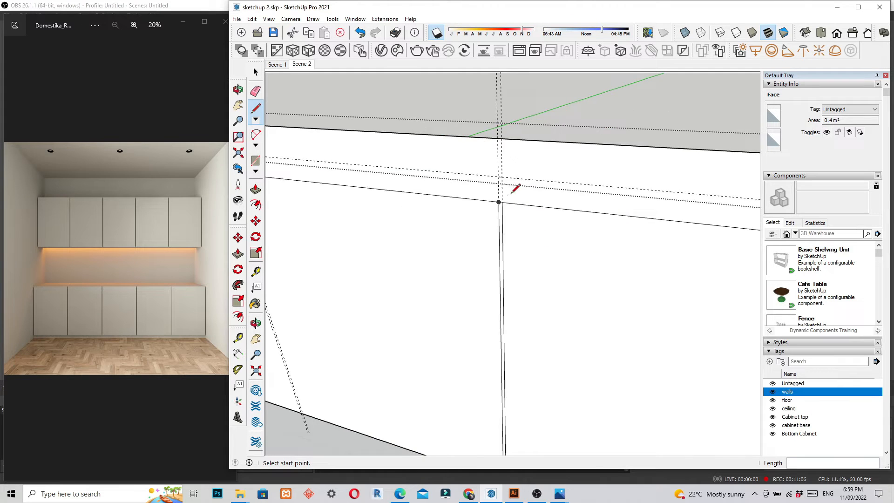
# Select both edges of the fourth gap and copy them along the cabinet's bottom edge onto the third gap's guides
pyautogui.scroll(6, 514, 238)
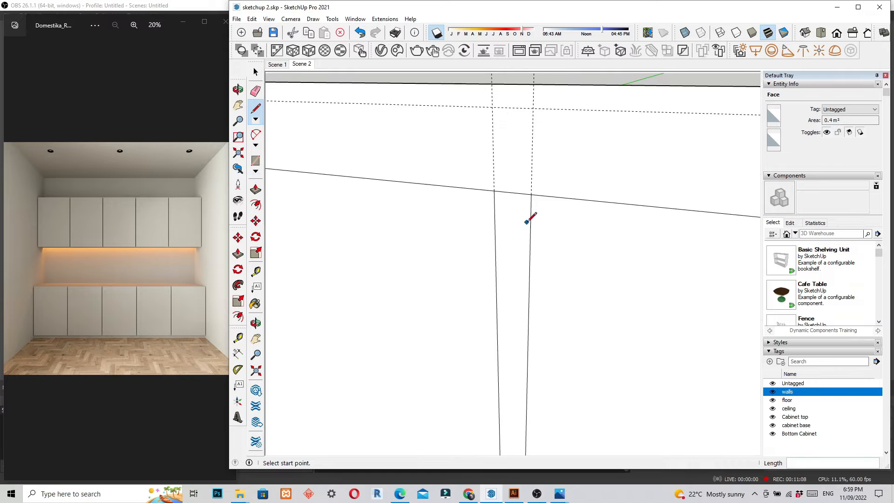
pyautogui.scroll(-2, 512, 154)
pyautogui.scroll(-5, 539, 180)
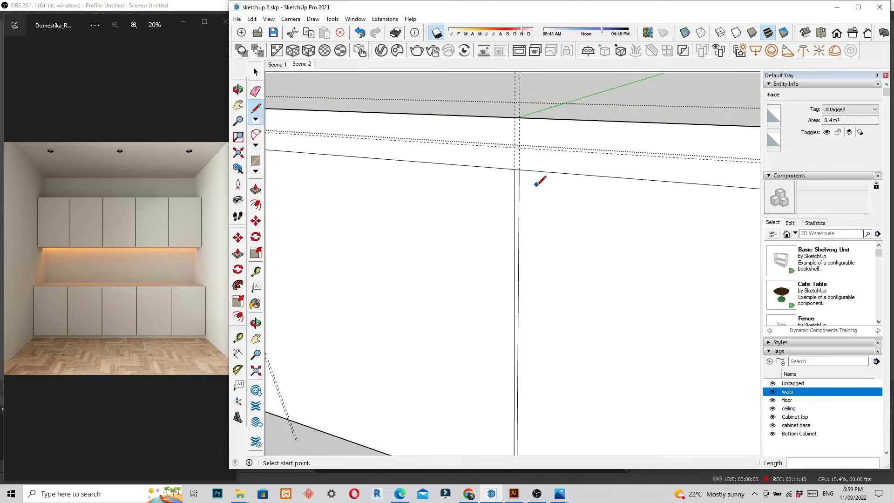
pyautogui.scroll(-3, 595, 257)
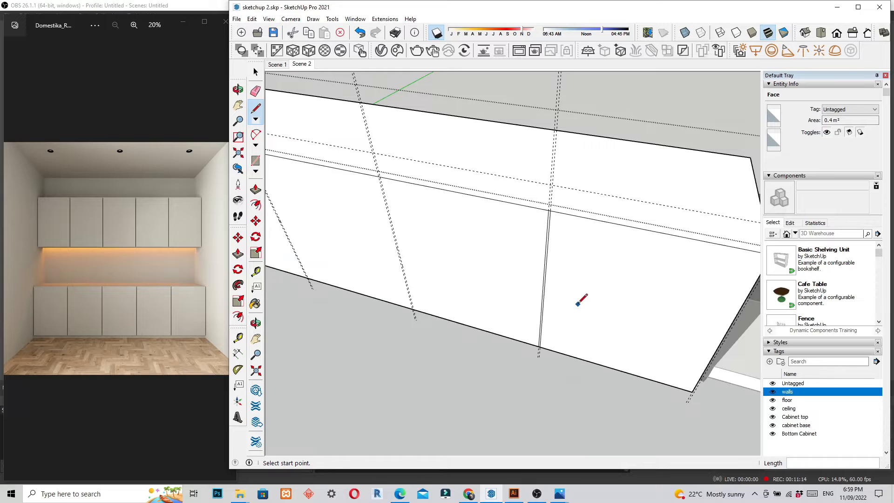
pyautogui.press('space')
pyautogui.scroll(6, 525, 326)
pyautogui.click(525, 369)
pyautogui.keyDown('shift'); pyautogui.click(513, 370); pyautogui.keyUp('shift')
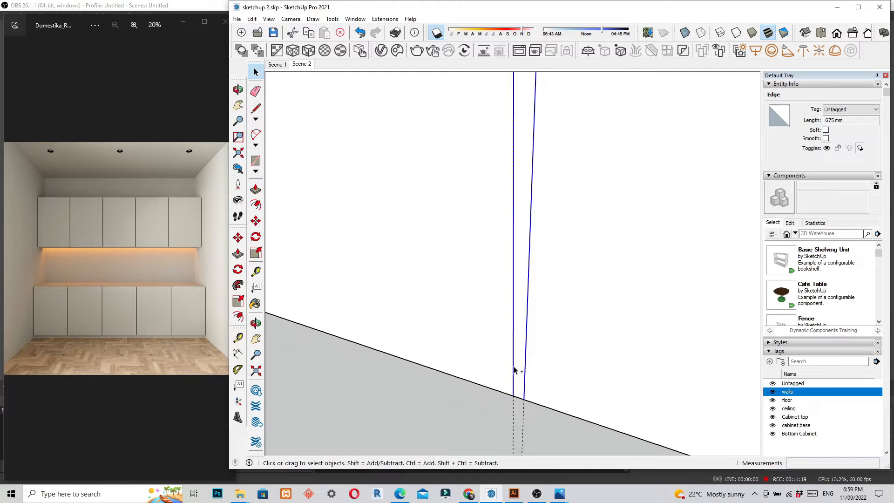
pyautogui.press('m')
pyautogui.click(524, 400)
pyautogui.scroll(-6, 518, 395)
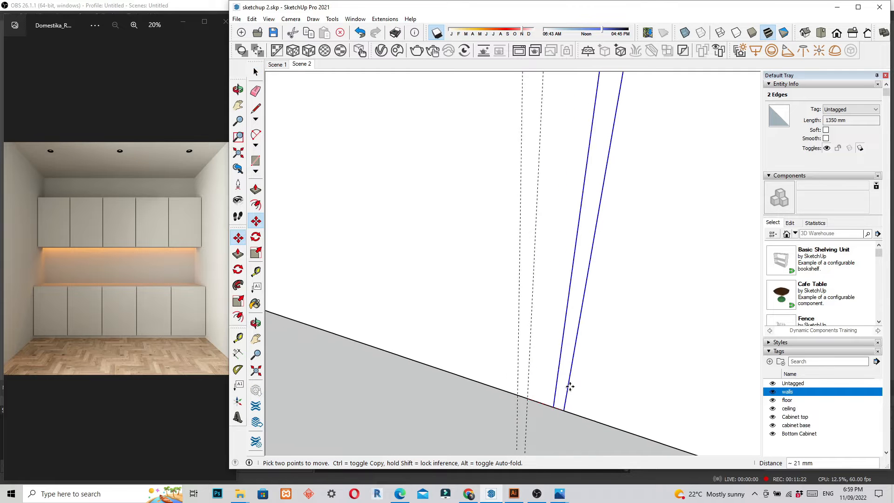
pyautogui.scroll(5, 487, 371)
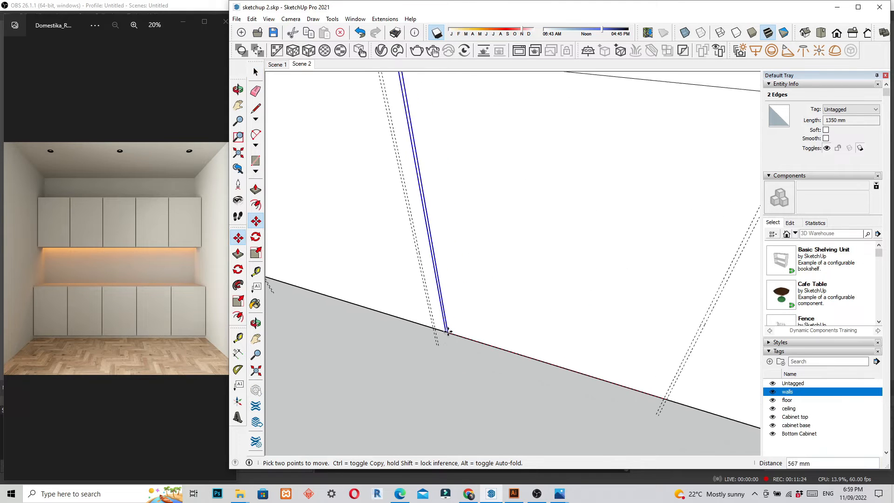
pyautogui.click(361, 242)
# Copy the pair of gap edges from the third gap onto the second gap's guides
pyautogui.scroll(-3, 539, 317)
pyautogui.scroll(-6, 471, 299)
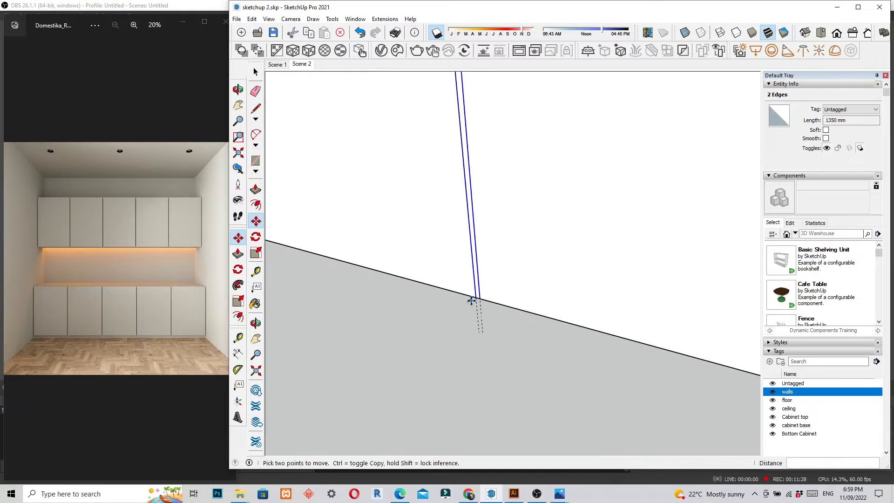
pyautogui.moveTo(472, 347); pyautogui.dragTo(546, 315, button='middle')
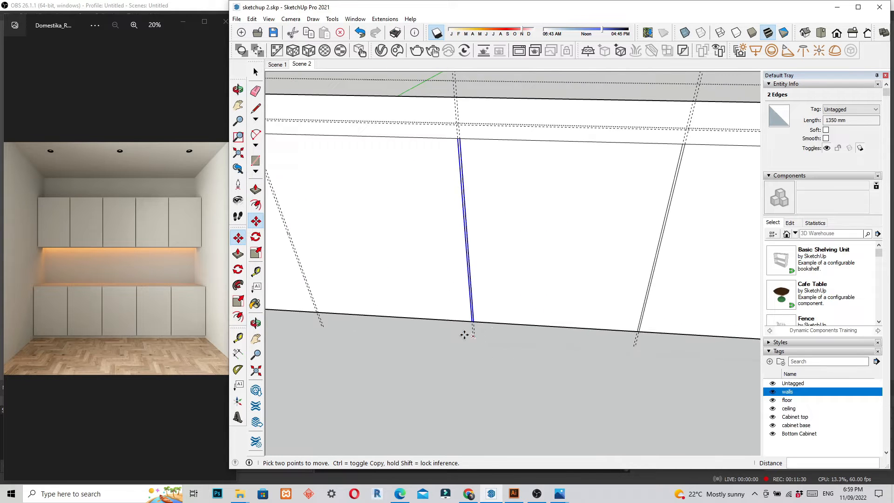
pyautogui.scroll(4, 464, 335)
pyautogui.click(477, 282)
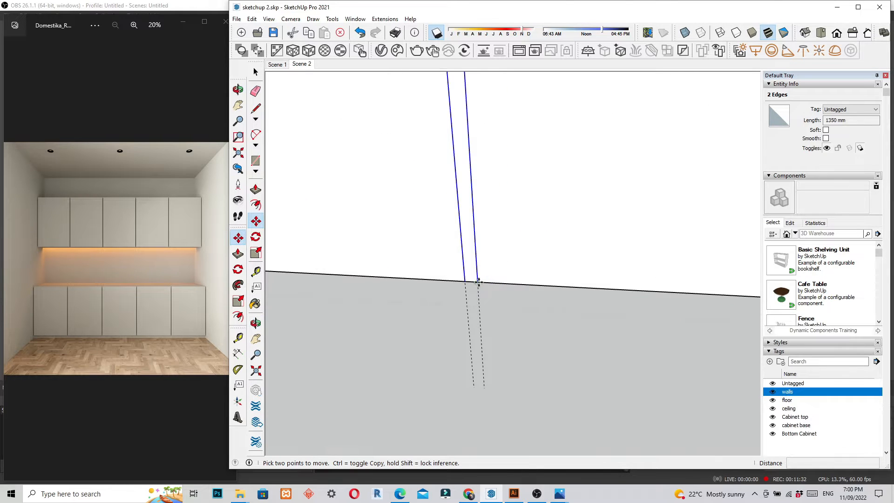
pyautogui.scroll(-7, 638, 326)
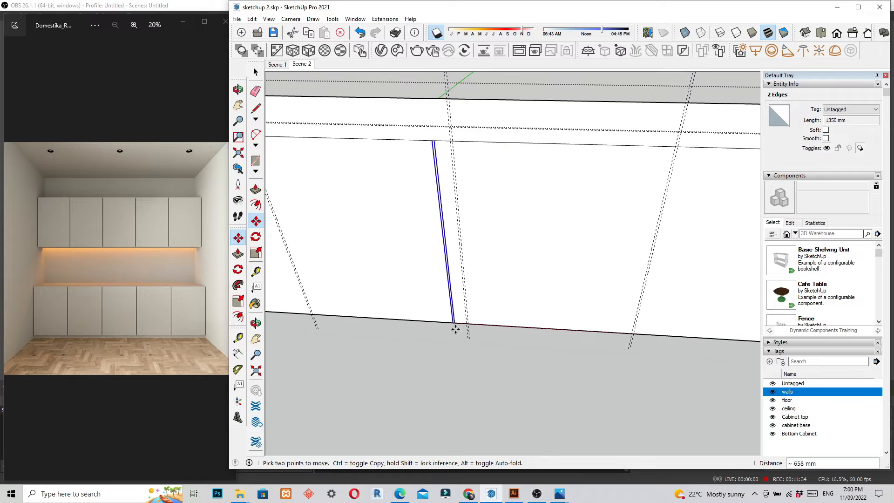
pyautogui.scroll(3, 460, 329)
pyautogui.press('ctrl')
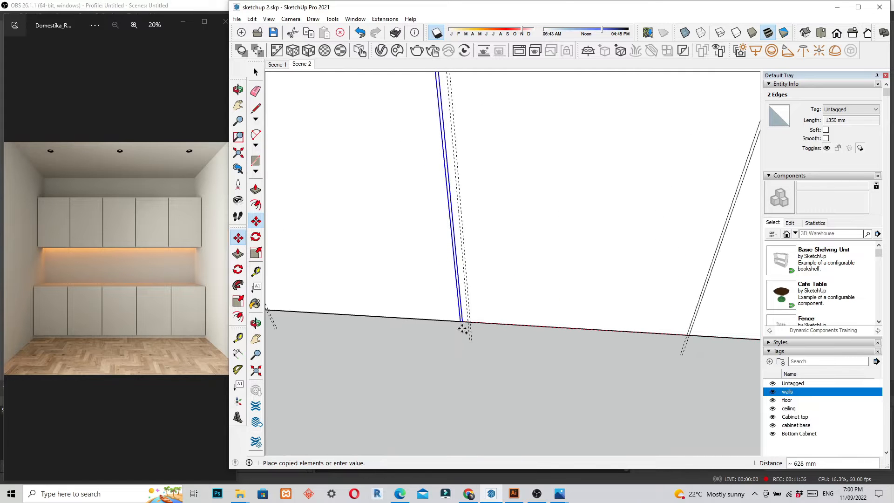
pyautogui.scroll(5, 466, 326)
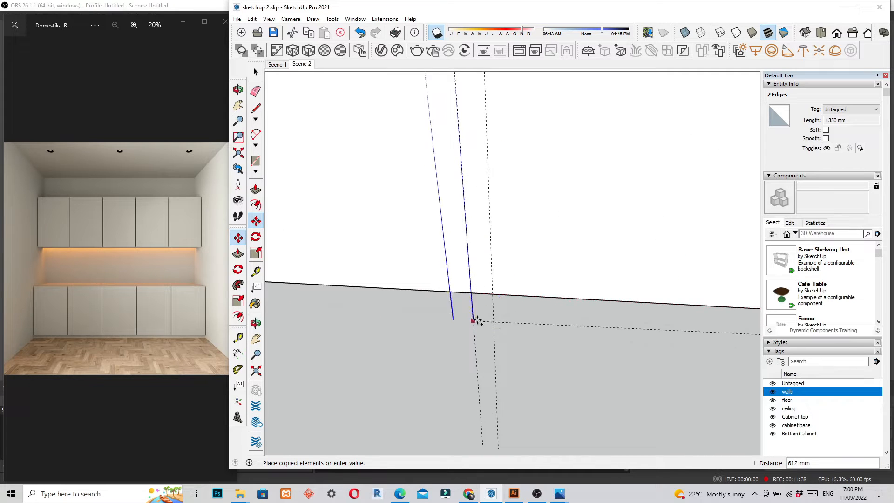
pyautogui.click(493, 297)
# Copy the pair of gap edges from the second gap 606 mm along the bottom edge onto the first gap's guides
pyautogui.scroll(-5, 461, 317)
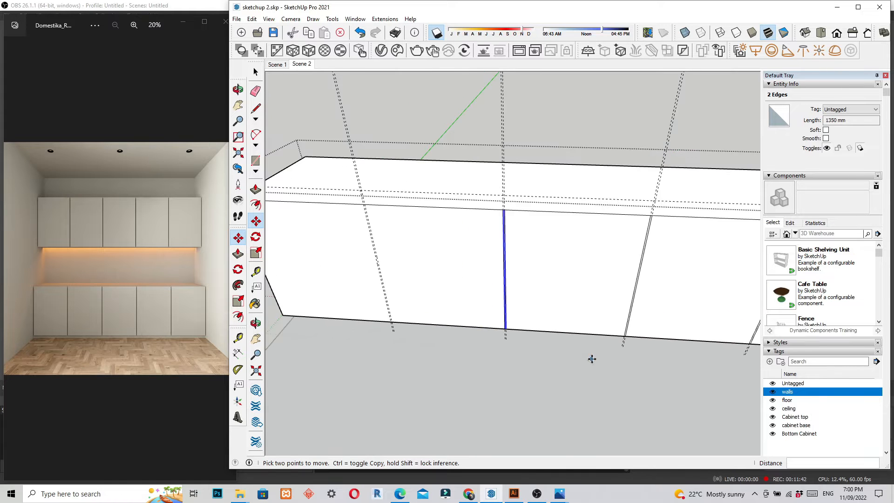
pyautogui.scroll(5, 464, 320)
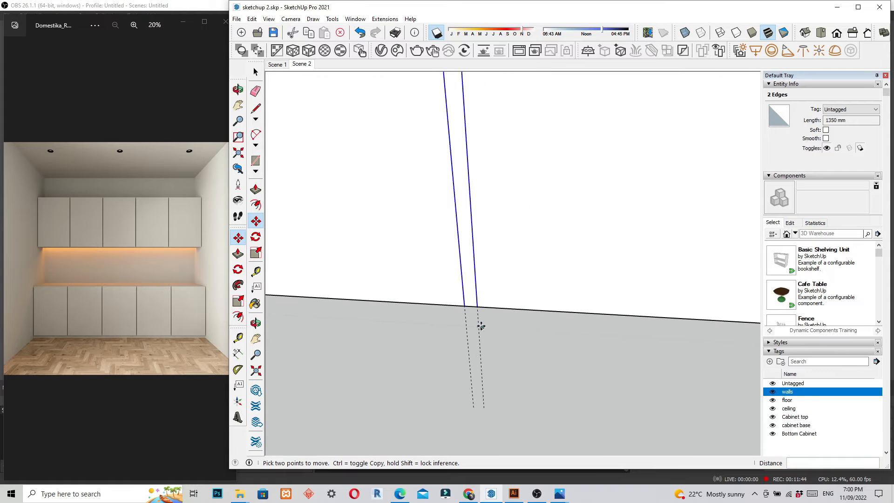
pyautogui.click(479, 306)
pyautogui.scroll(-3, 655, 359)
pyautogui.scroll(3, 500, 347)
pyautogui.scroll(2, 501, 347)
pyautogui.press('ctrl')
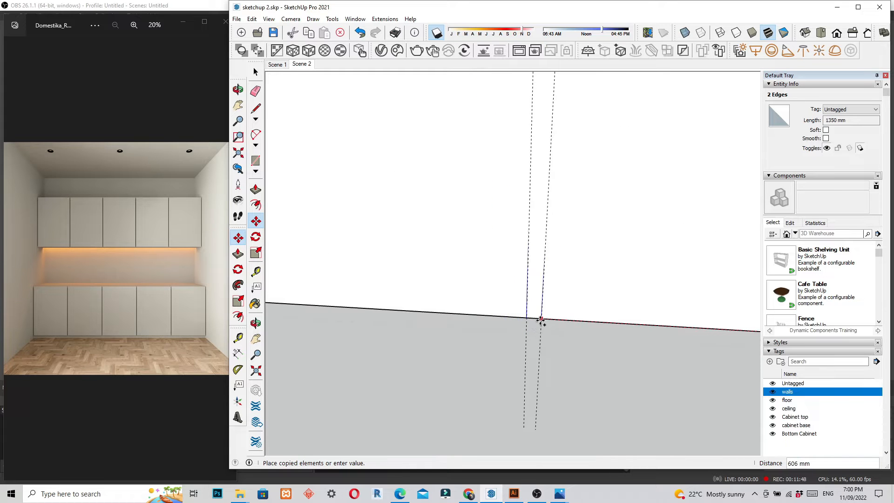
pyautogui.click(543, 318)
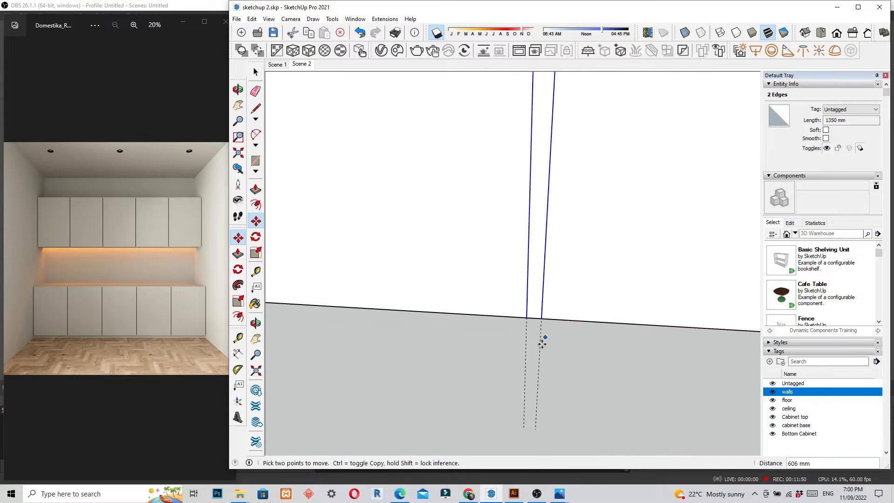
pyautogui.scroll(-5, 444, 391)
# Select all the vertical door-spacing guides across the base cabinet front and delete them
pyautogui.press('space')
pyautogui.scroll(-5, 452, 371)
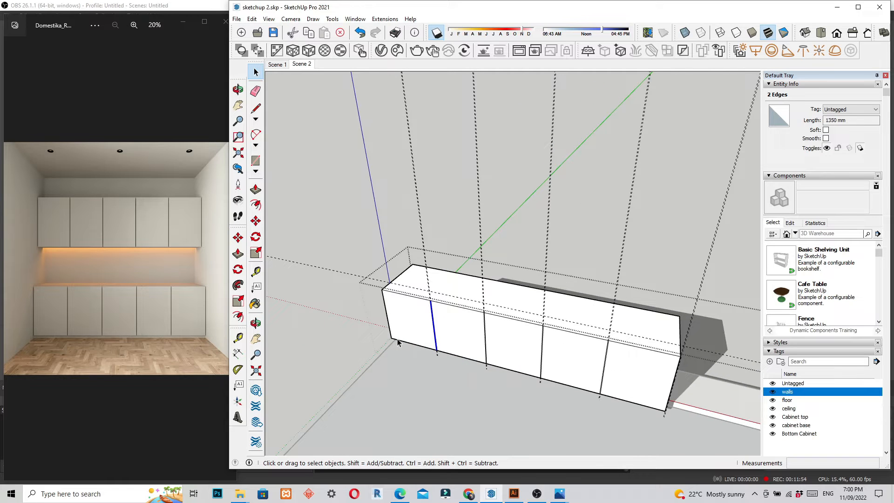
pyautogui.scroll(-2, 390, 274)
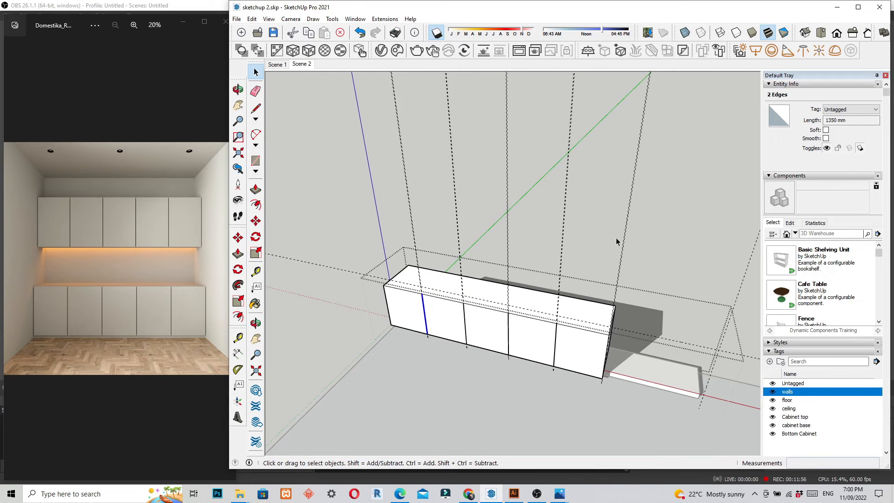
pyautogui.moveTo(659, 245); pyautogui.dragTo(605, 227, button='middle')
pyautogui.scroll(-1, 454, 289)
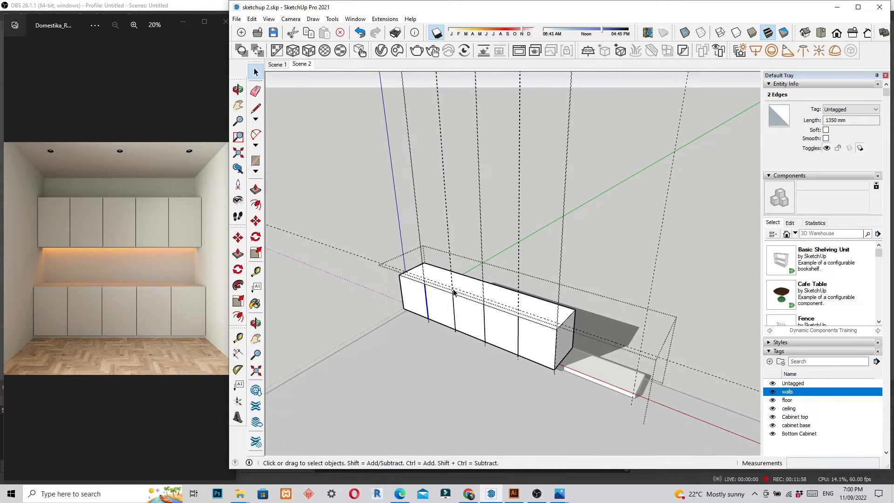
pyautogui.moveTo(703, 272); pyautogui.dragTo(411, 164)
pyautogui.press('Delete')
pyautogui.press('Delete')
pyautogui.moveTo(386, 208); pyautogui.dragTo(489, 182, button='middle')
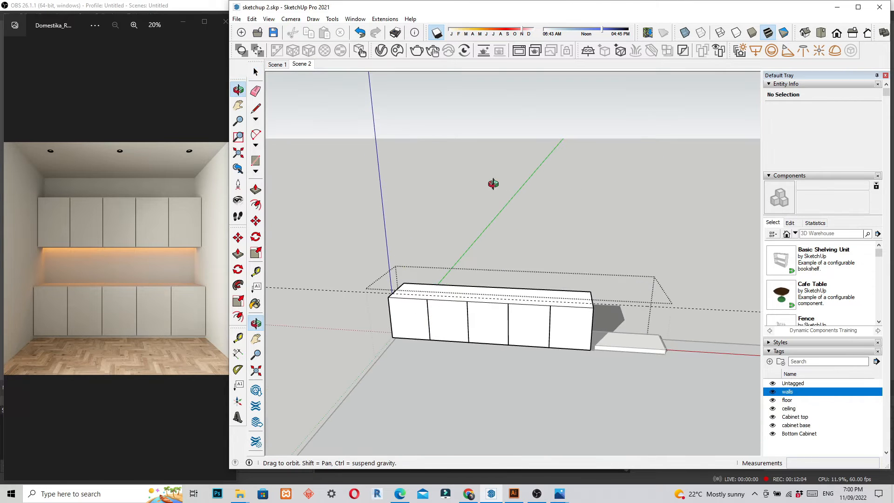
# Push the narrow face of the fourth door gap 7 mm into the base cabinet front
pyautogui.scroll(3, 402, 237)
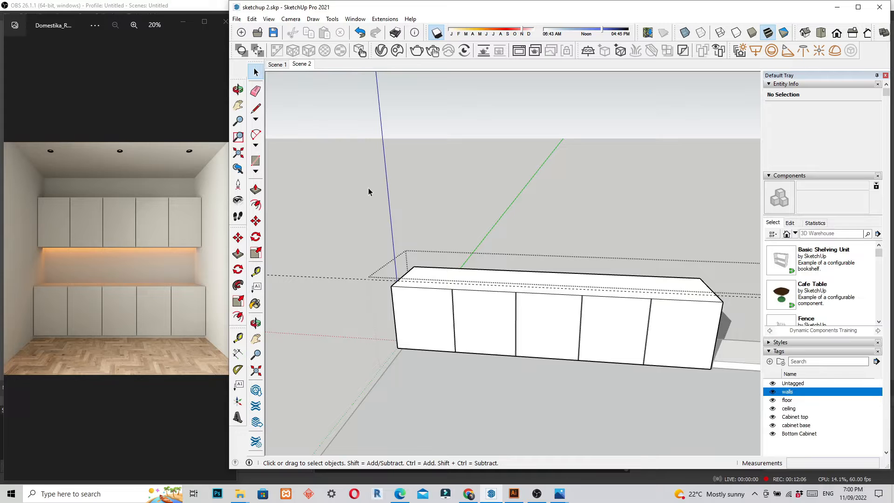
pyautogui.scroll(-2, 341, 278)
pyautogui.moveTo(341, 278); pyautogui.dragTo(529, 338, button='middle')
pyautogui.scroll(5, 528, 337)
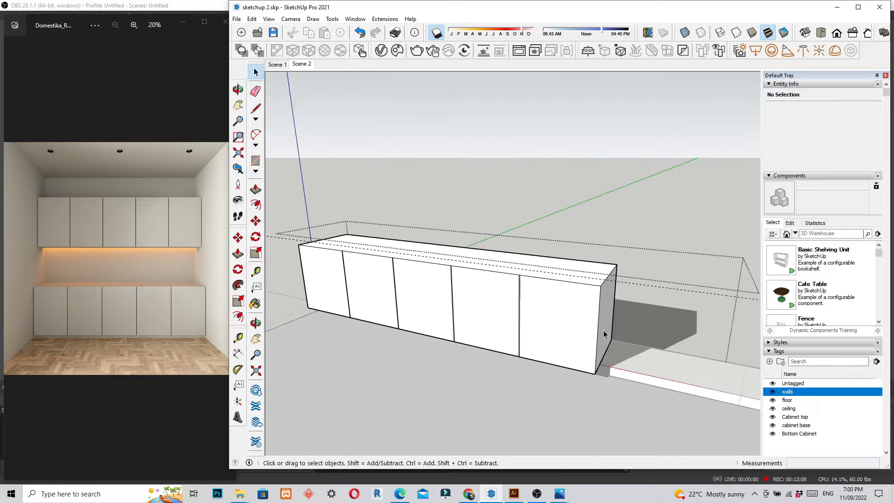
pyautogui.scroll(5, 523, 299)
pyautogui.moveTo(523, 298); pyautogui.dragTo(538, 312, button='middle')
pyautogui.scroll(2, 537, 312)
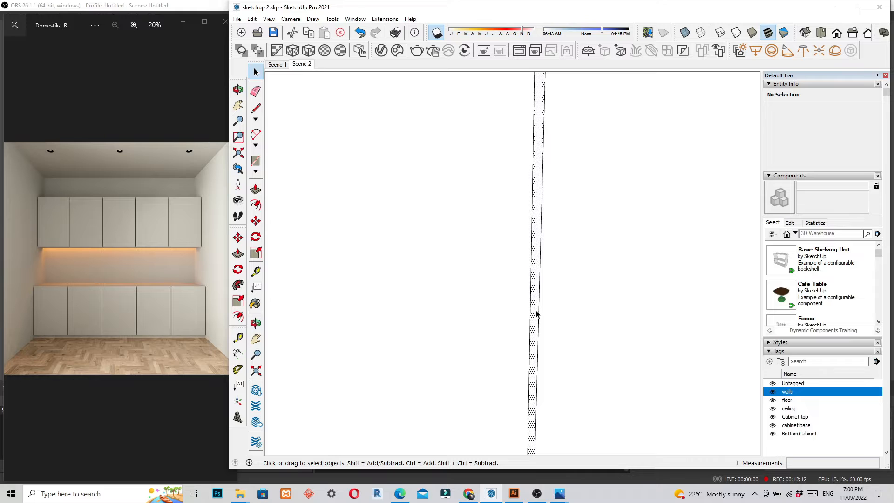
pyautogui.click(536, 314)
pyautogui.scroll(-5, 475, 331)
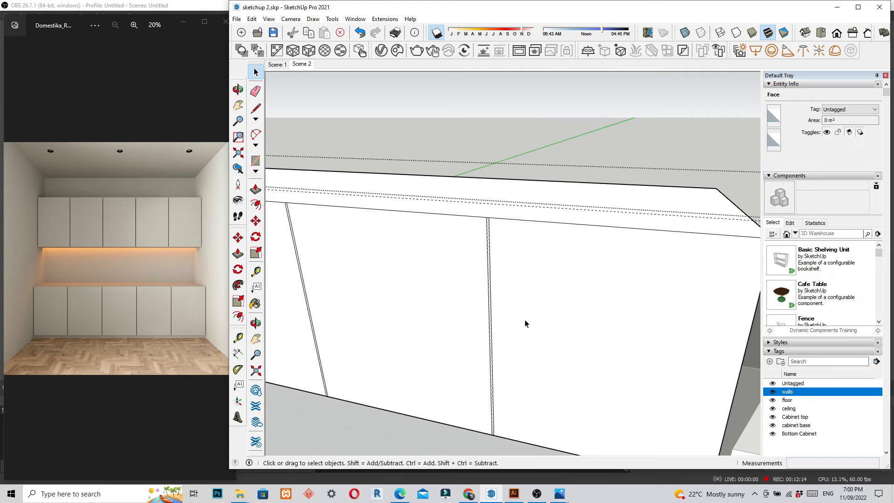
pyautogui.scroll(2, 487, 326)
pyautogui.press('p')
pyautogui.scroll(5, 489, 336)
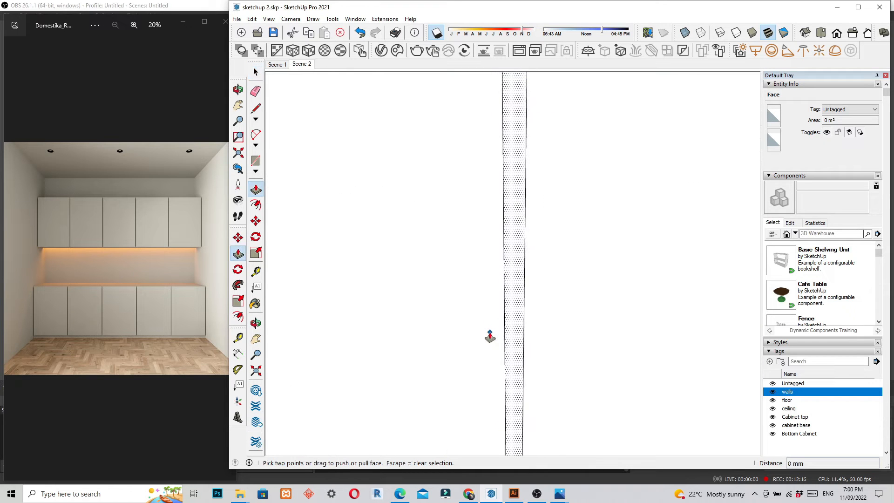
pyautogui.scroll(2, 505, 336)
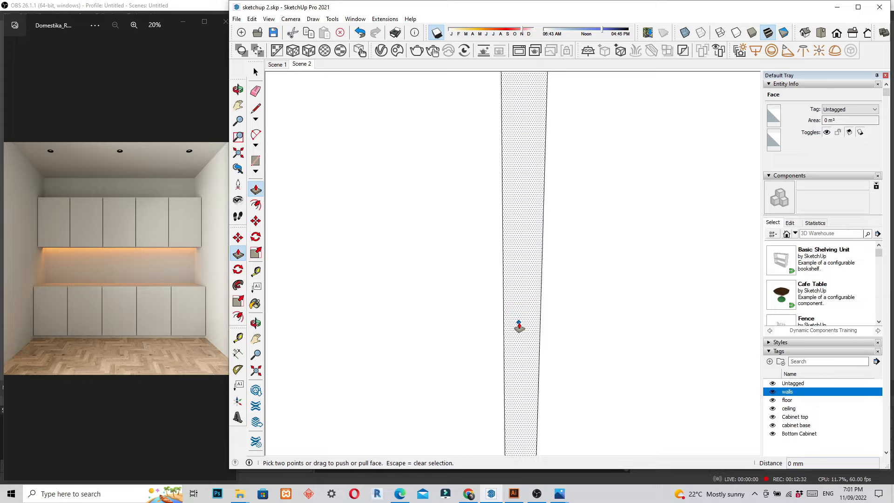
pyautogui.scroll(-10, 520, 326)
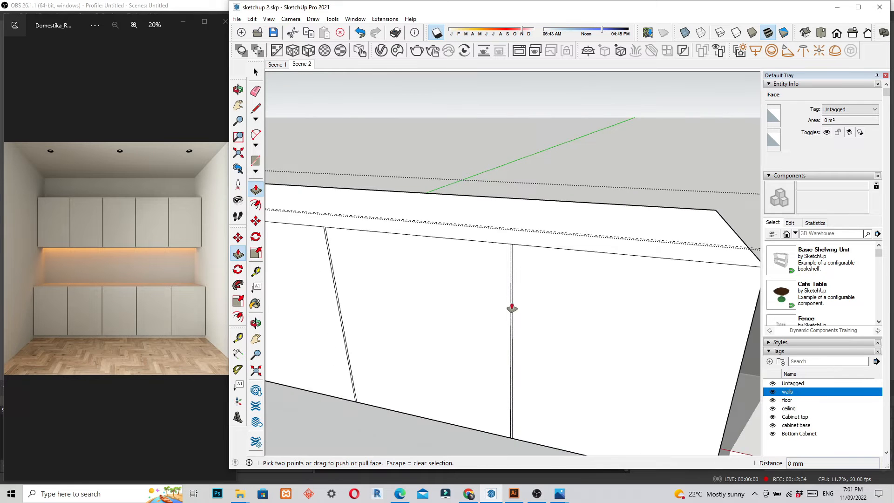
pyautogui.moveTo(521, 329); pyautogui.dragTo(536, 315, button='middle')
pyautogui.scroll(5, 535, 333)
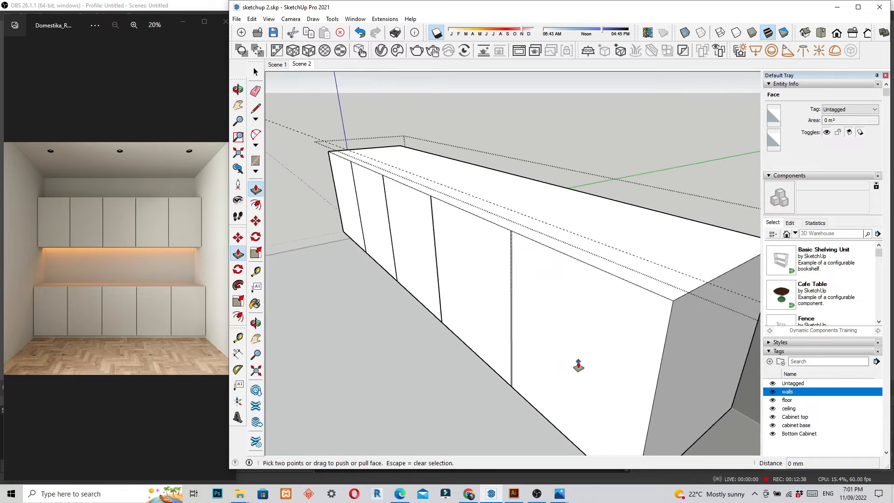
pyautogui.scroll(5, 559, 363)
pyautogui.scroll(3, 540, 362)
pyautogui.scroll(4, 471, 315)
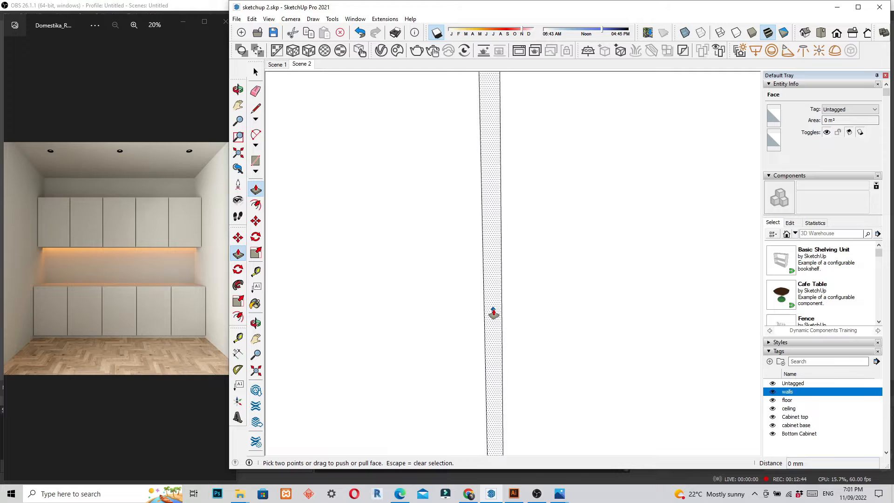
pyautogui.click(493, 313)
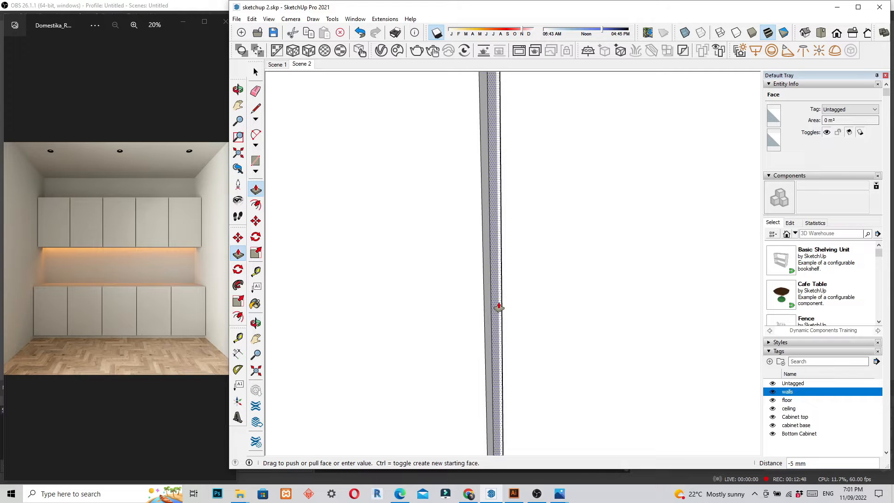
pyautogui.press('Return')
# Push the narrow faces of the remaining door gaps into the cabinet front by the same depth
pyautogui.moveTo(499, 307); pyautogui.dragTo(664, 336, button='middle')
pyautogui.scroll(5, 435, 319)
pyautogui.moveTo(530, 306); pyautogui.dragTo(644, 360, button='middle')
pyautogui.scroll(-3, 435, 362)
pyautogui.scroll(8, 443, 356)
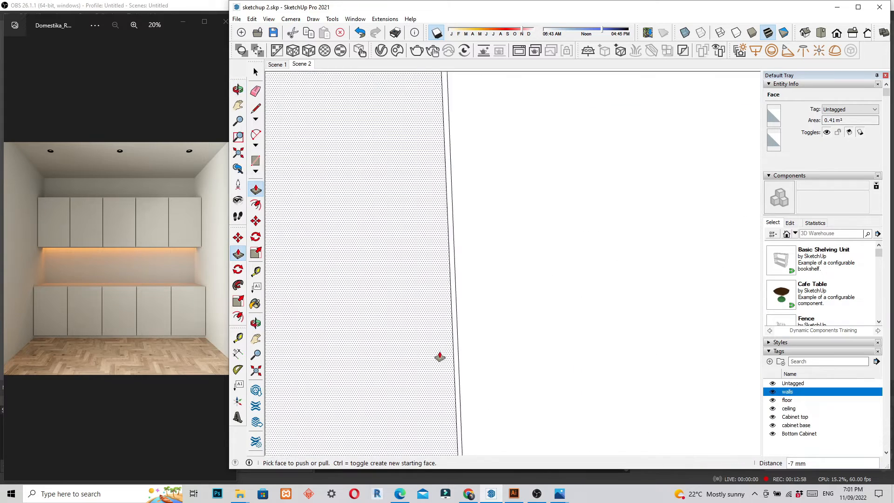
pyautogui.moveTo(476, 340); pyautogui.dragTo(519, 314, button='middle')
pyautogui.scroll(5, 425, 341)
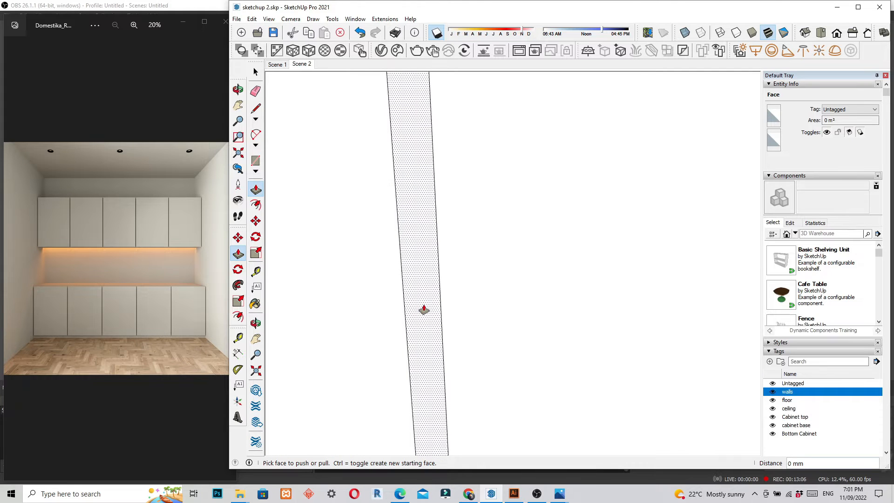
pyautogui.moveTo(423, 304); pyautogui.dragTo(569, 314, button='middle')
pyautogui.scroll(-6, 569, 314)
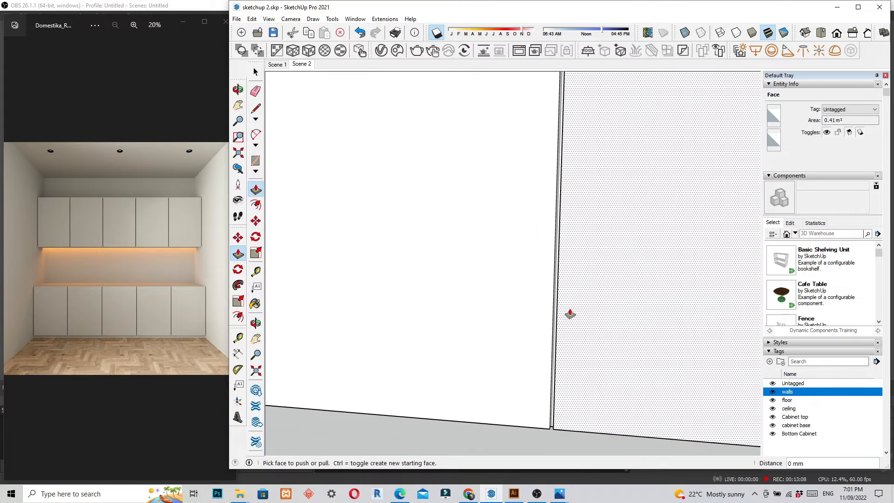
pyautogui.scroll(6, 455, 339)
pyautogui.click(506, 333)
pyautogui.click(506, 333)
pyautogui.scroll(-10, 433, 373)
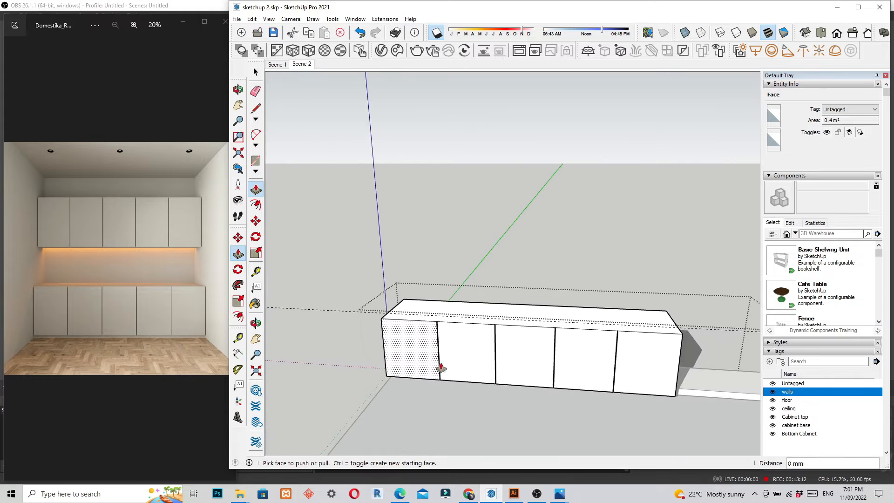
# Check the recessed door gaps along the base cabinet and close the cabinet group
pyautogui.moveTo(517, 361); pyautogui.dragTo(434, 346, button='middle')
pyautogui.scroll(-3, 429, 329)
pyautogui.moveTo(526, 371); pyautogui.dragTo(468, 358, button='middle')
pyautogui.scroll(4, 463, 367)
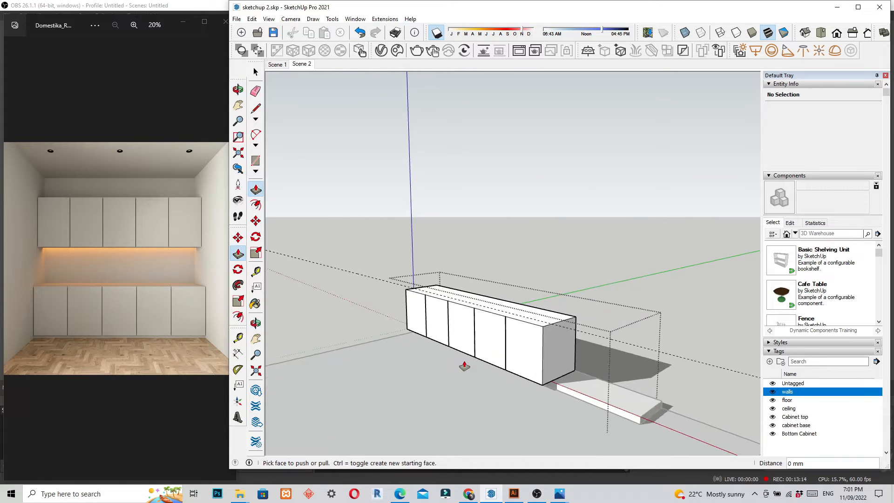
pyautogui.scroll(1, 478, 366)
pyautogui.scroll(-3, 479, 361)
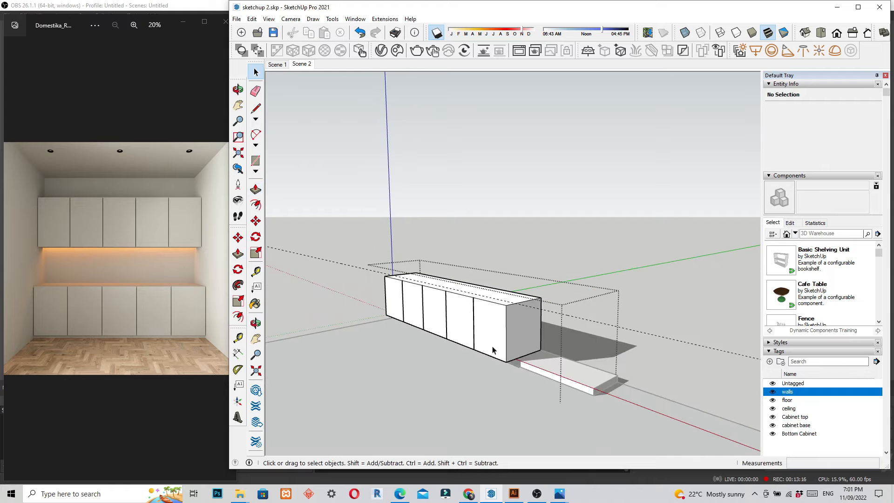
pyautogui.scroll(1, 567, 392)
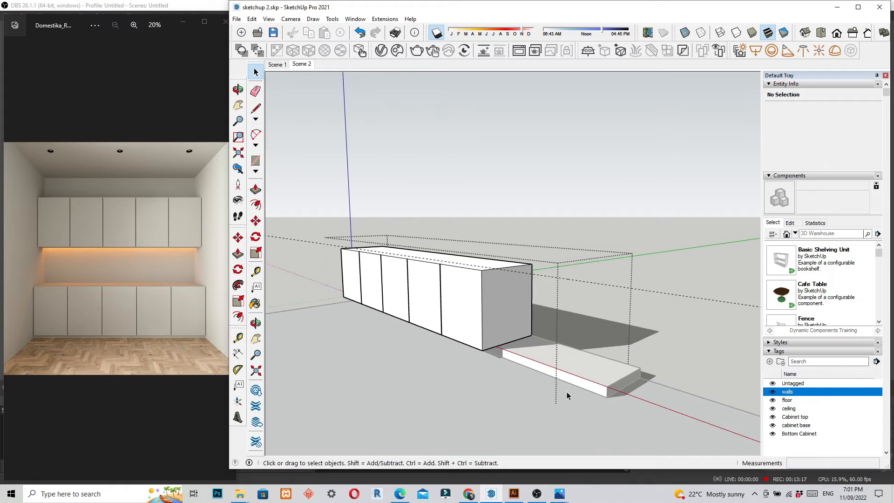
pyautogui.click(564, 209)
# Delete all remaining guides from the model and clear the selection
pyautogui.click(501, 300)
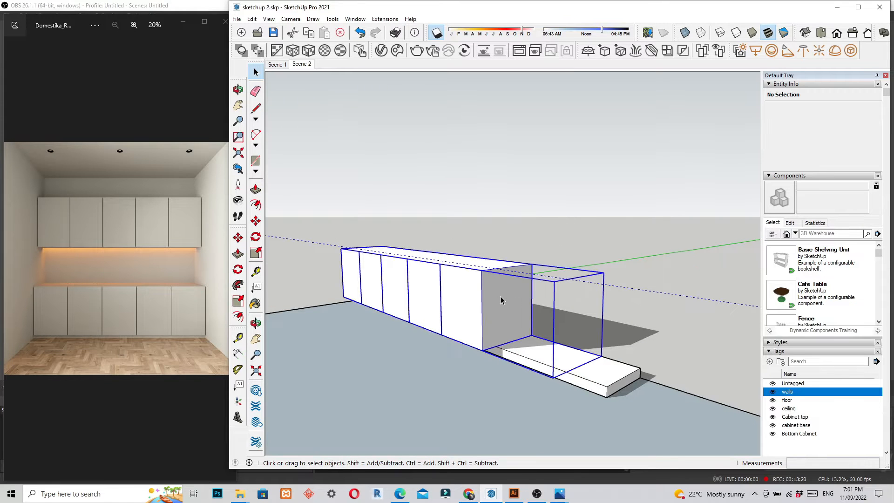
pyautogui.moveTo(499, 243); pyautogui.dragTo(505, 271, button='middle')
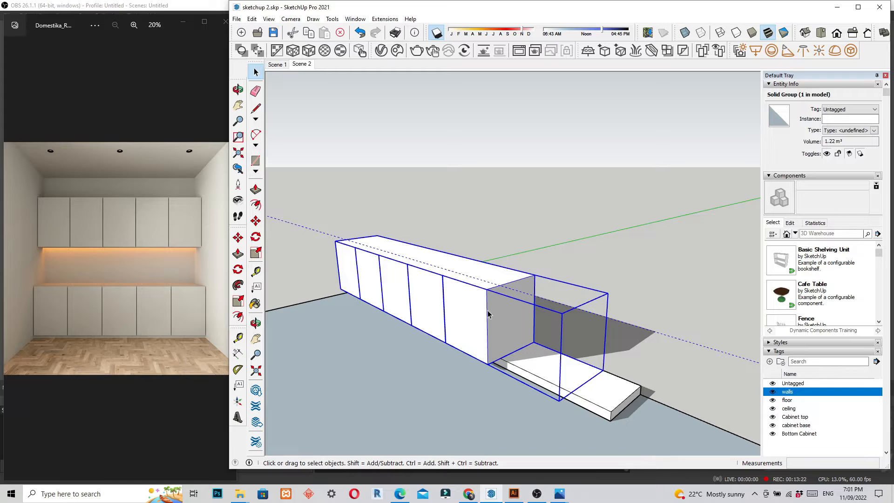
pyautogui.scroll(2, 487, 282)
pyautogui.scroll(-3, 485, 263)
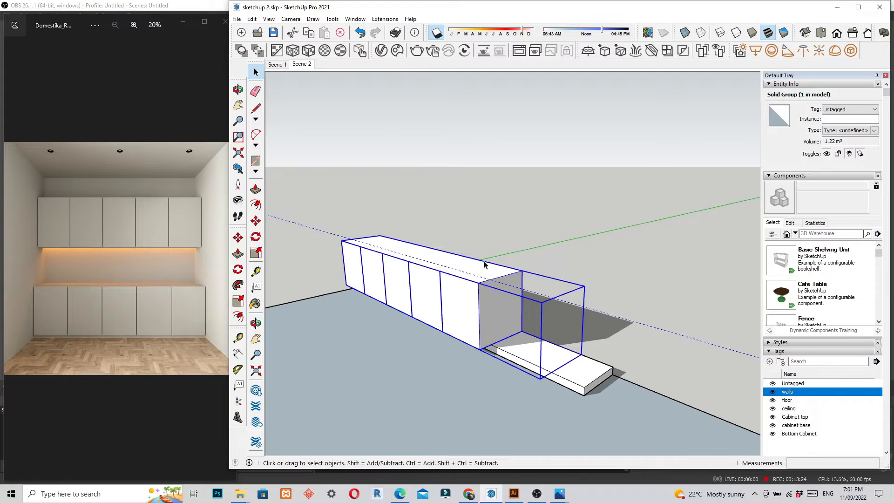
pyautogui.click(617, 311)
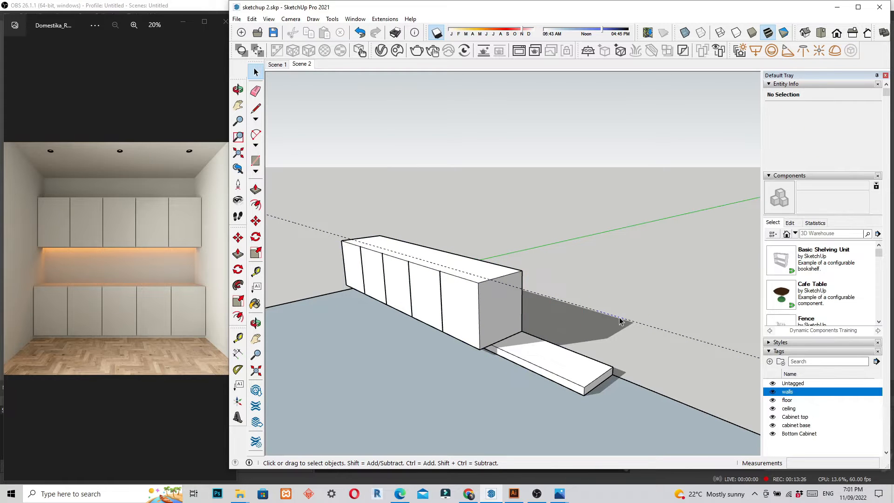
pyautogui.click(620, 320)
pyautogui.click(257, 21)
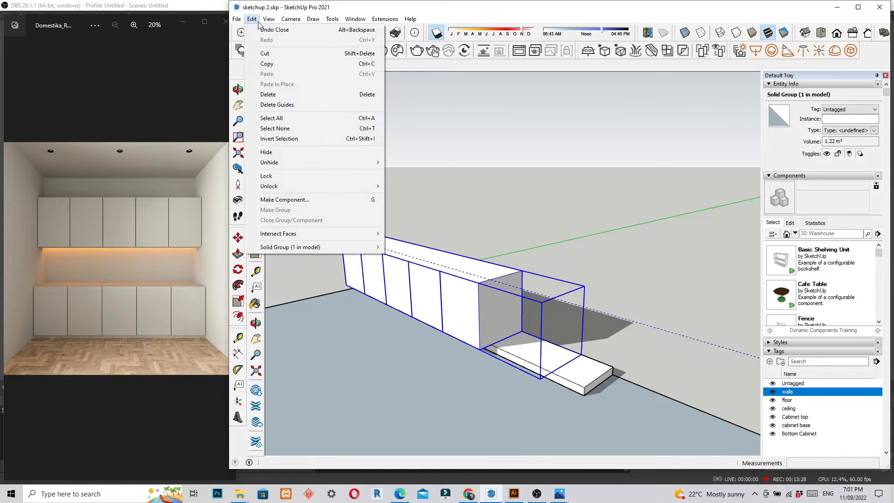
pyautogui.click(299, 105)
pyautogui.moveTo(580, 253); pyautogui.dragTo(606, 236, button='middle')
pyautogui.moveTo(586, 276); pyautogui.dragTo(597, 278, button='middle')
pyautogui.click(597, 277)
# Place a guide 600 mm above the top front edge of the base cabinet
pyautogui.moveTo(513, 279); pyautogui.dragTo(517, 311, button='middle')
pyautogui.scroll(2, 519, 313)
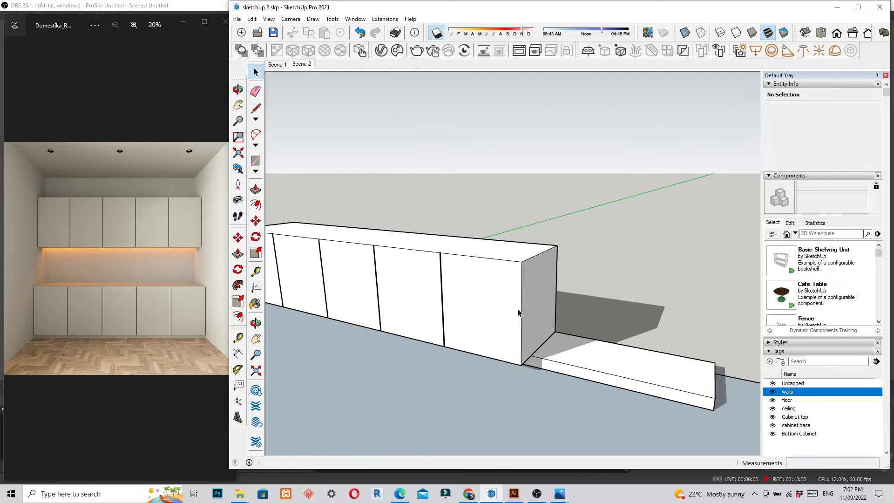
pyautogui.scroll(2, 444, 295)
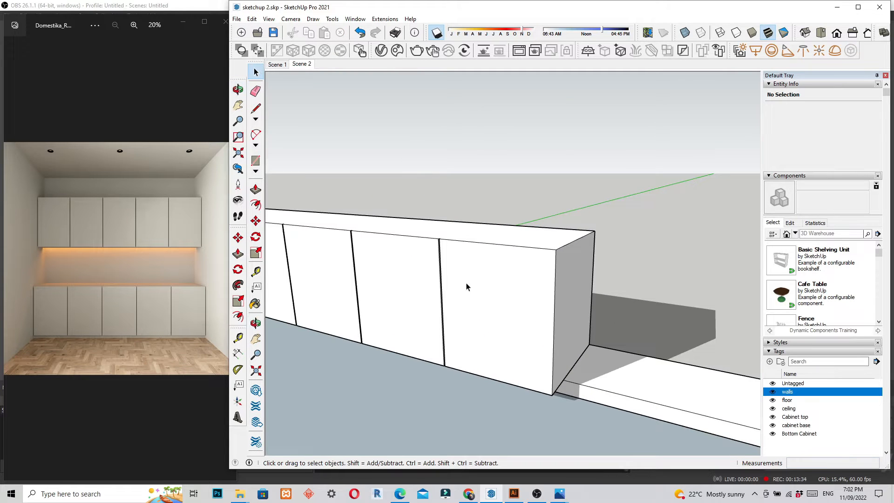
pyautogui.scroll(-3, 515, 302)
pyautogui.click(515, 302)
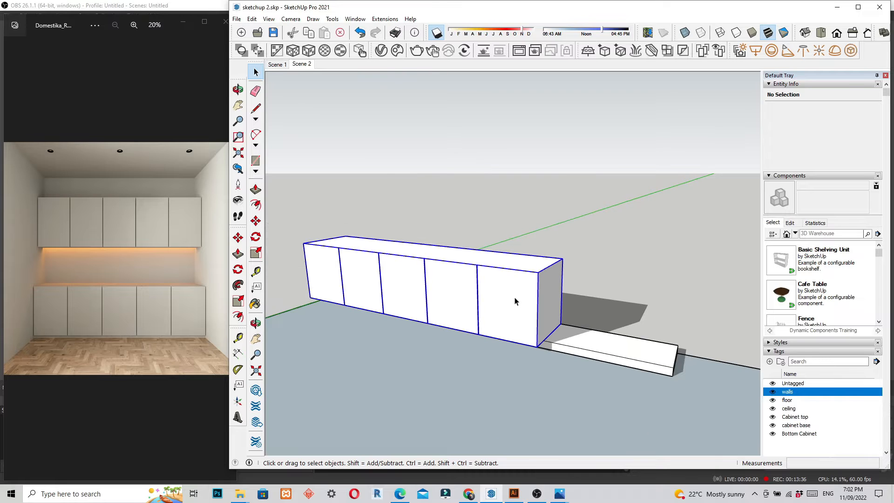
pyautogui.press('t')
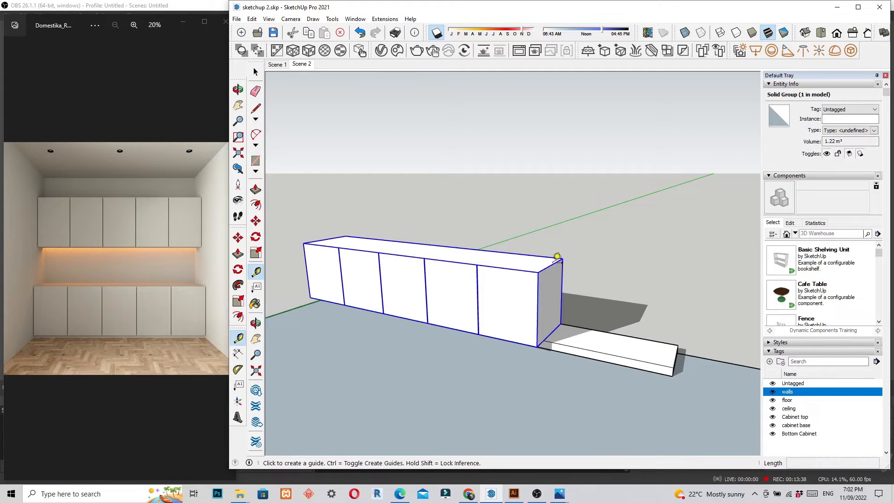
pyautogui.scroll(2, 585, 236)
pyautogui.click(516, 285)
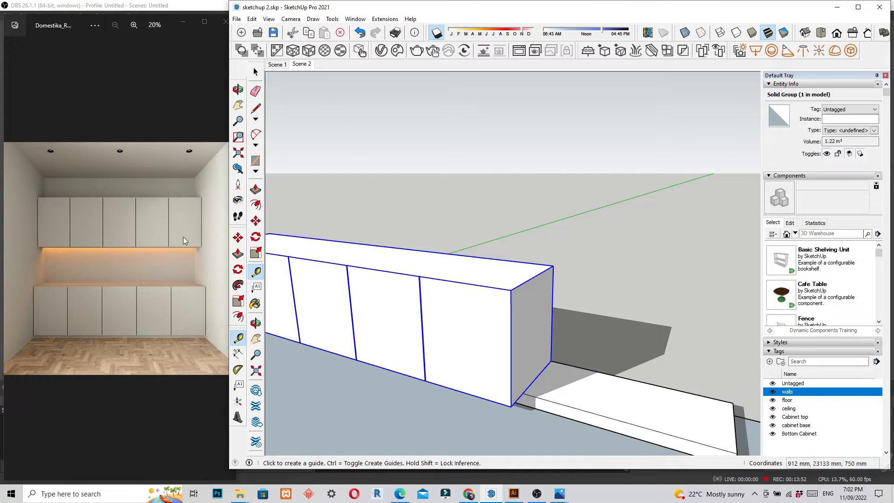
pyautogui.scroll(3, 473, 309)
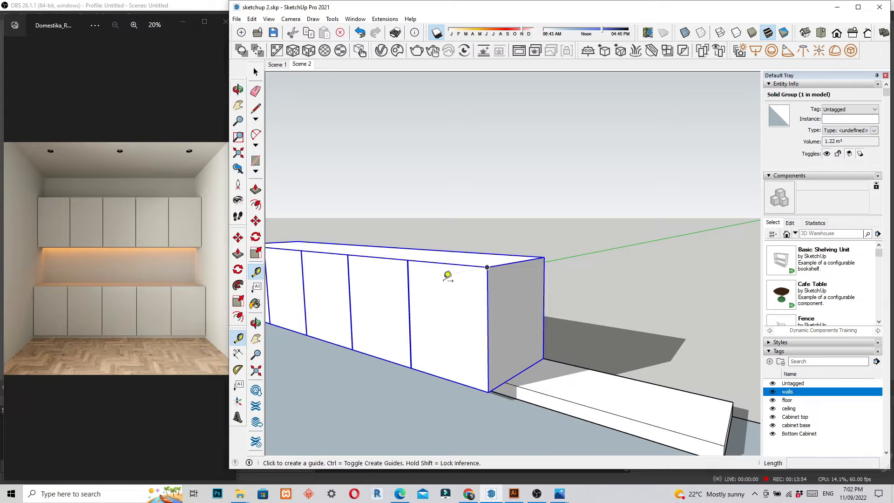
pyautogui.moveTo(468, 293); pyautogui.dragTo(471, 369, button='middle')
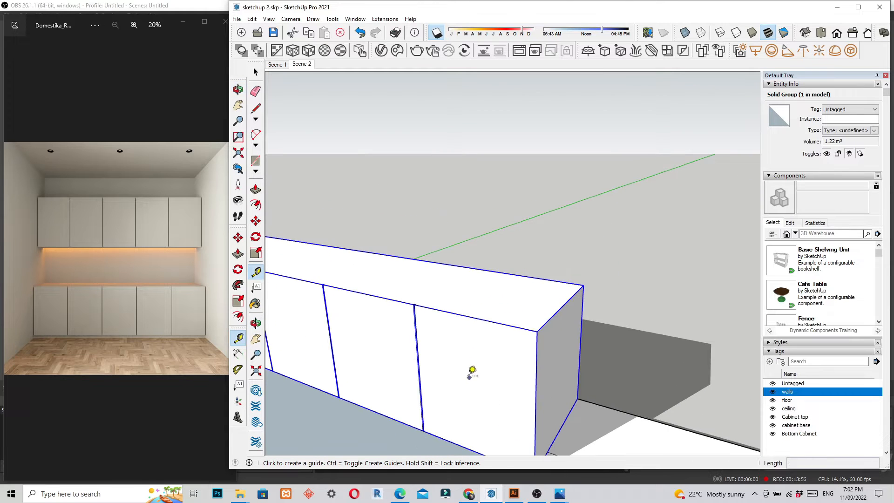
pyautogui.click(450, 312)
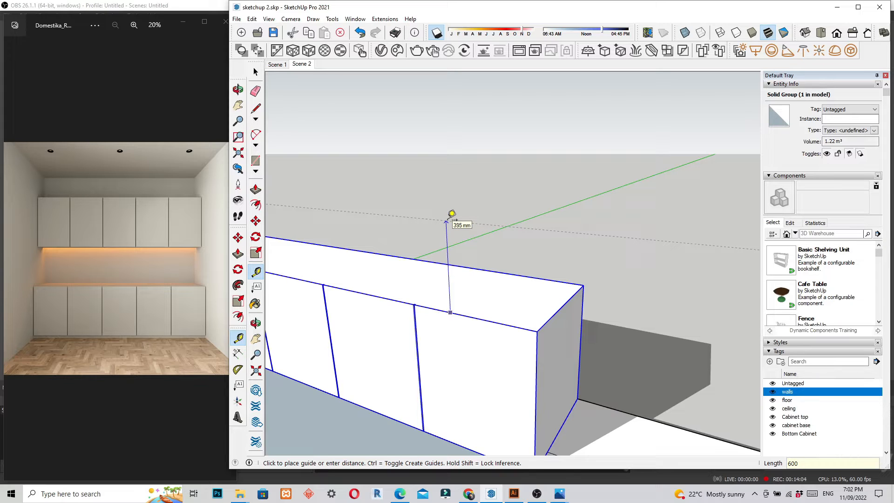
pyautogui.press('Return')
pyautogui.scroll(-5, 452, 214)
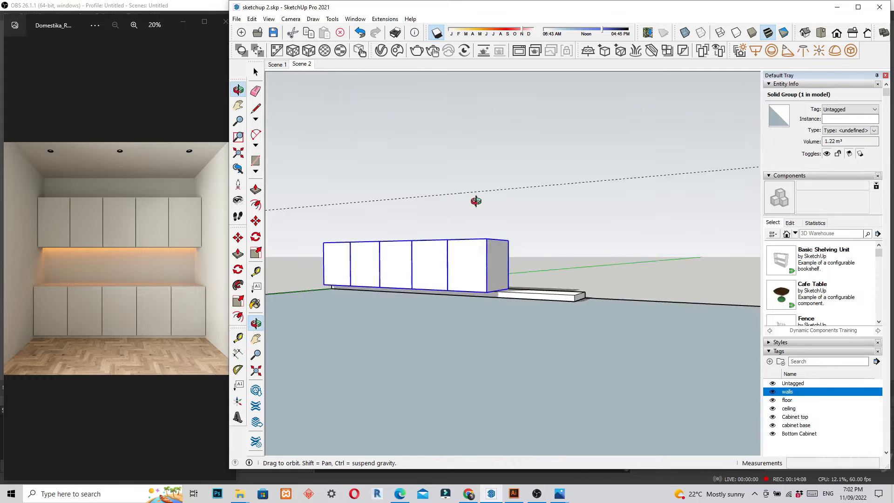
pyautogui.moveTo(502, 174); pyautogui.dragTo(499, 231, button='middle')
pyautogui.press('space')
pyautogui.scroll(6, 494, 286)
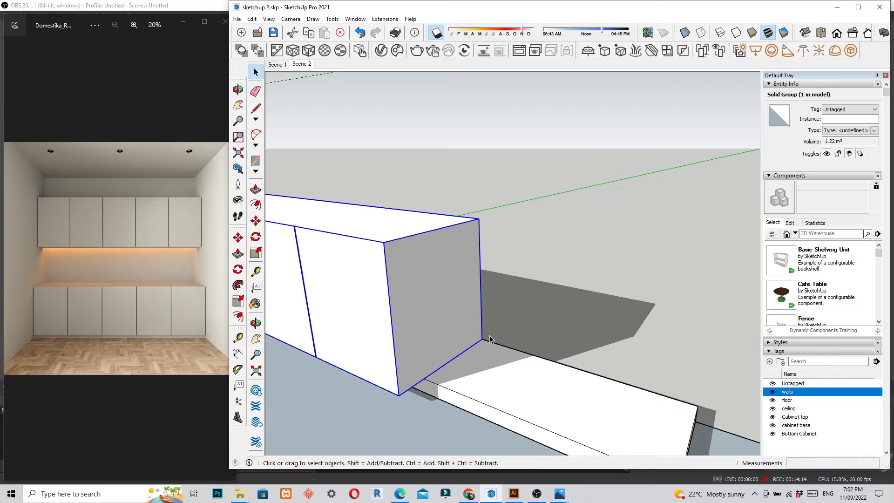
pyautogui.press('m')
pyautogui.scroll(-5, 491, 342)
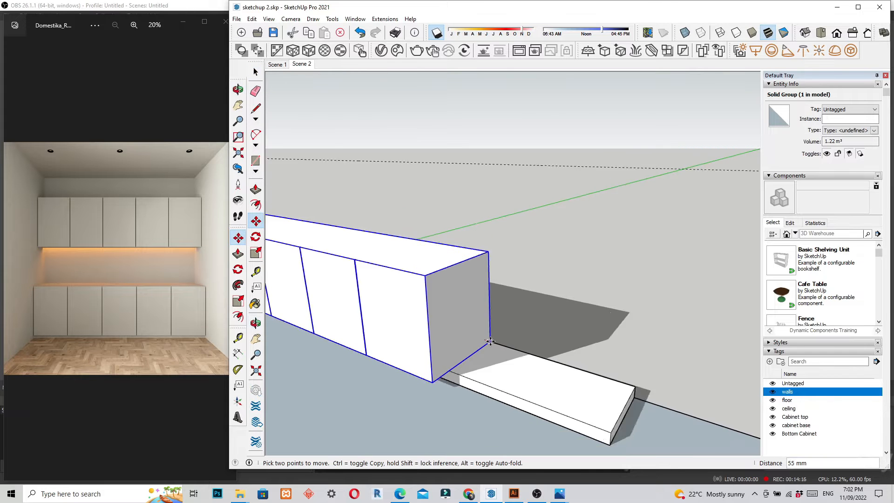
pyautogui.click(491, 341)
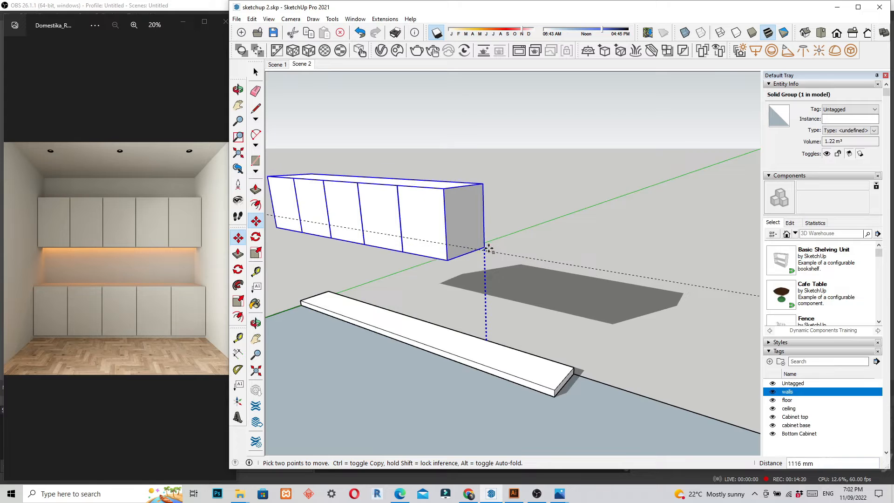
pyautogui.scroll(3, 487, 250)
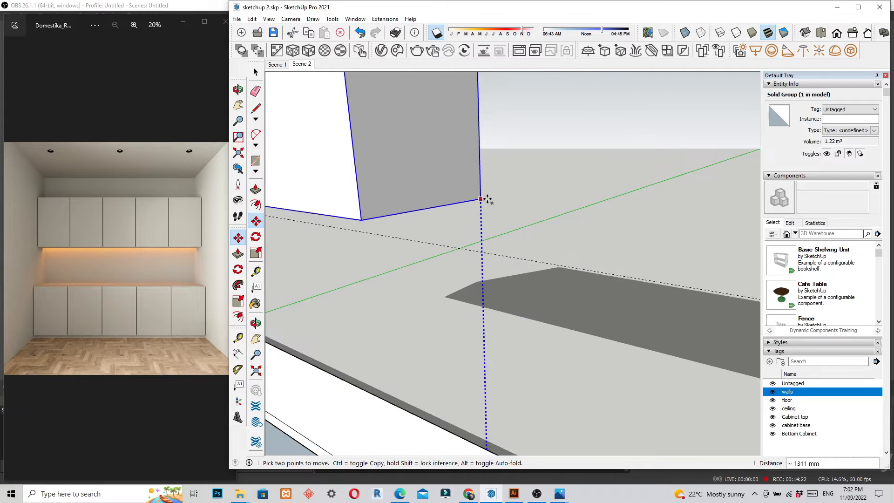
pyautogui.press('Escape')
# Copy the base cabinet straight up 1275 mm from its lower front corner to the guide to form the wall cabinet
pyautogui.scroll(-5, 487, 210)
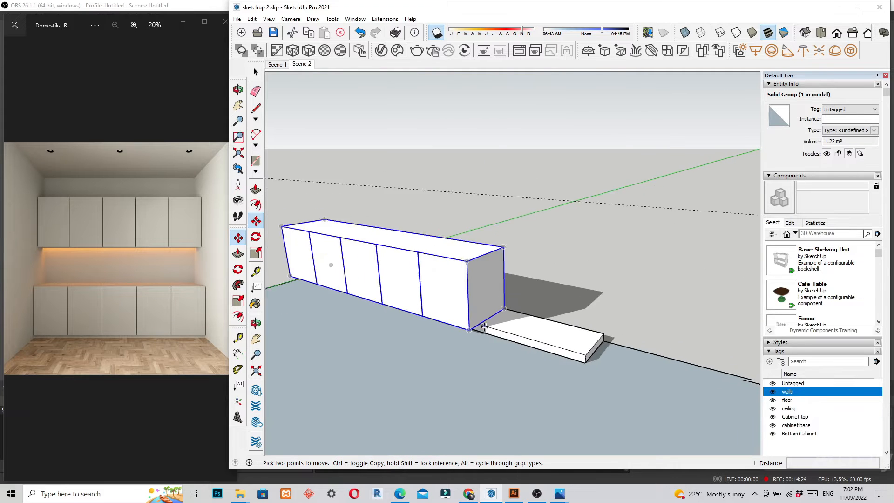
pyautogui.scroll(5, 466, 329)
pyautogui.click(462, 332)
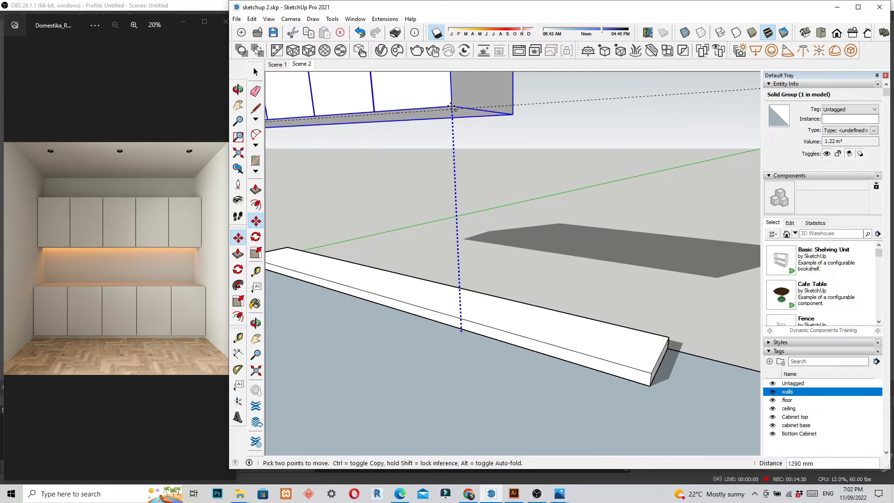
pyautogui.moveTo(451, 107); pyautogui.dragTo(455, 153, button='middle')
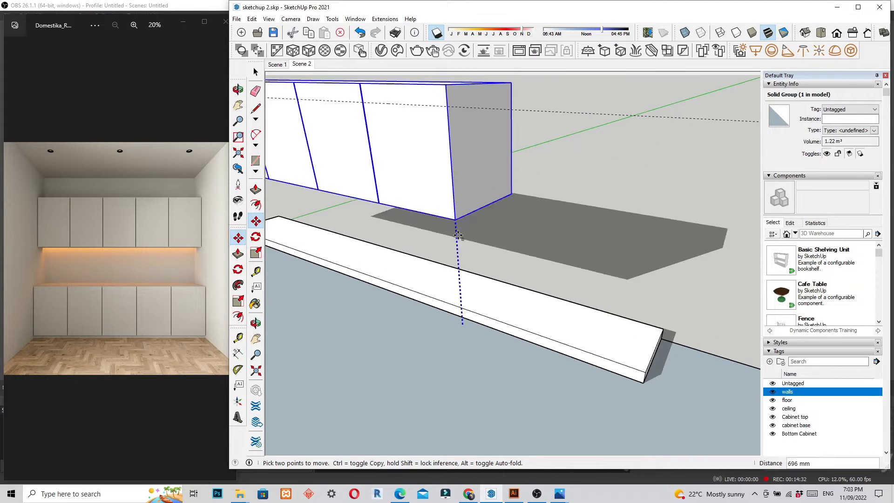
pyautogui.scroll(-3, 479, 361)
pyautogui.scroll(5, 468, 258)
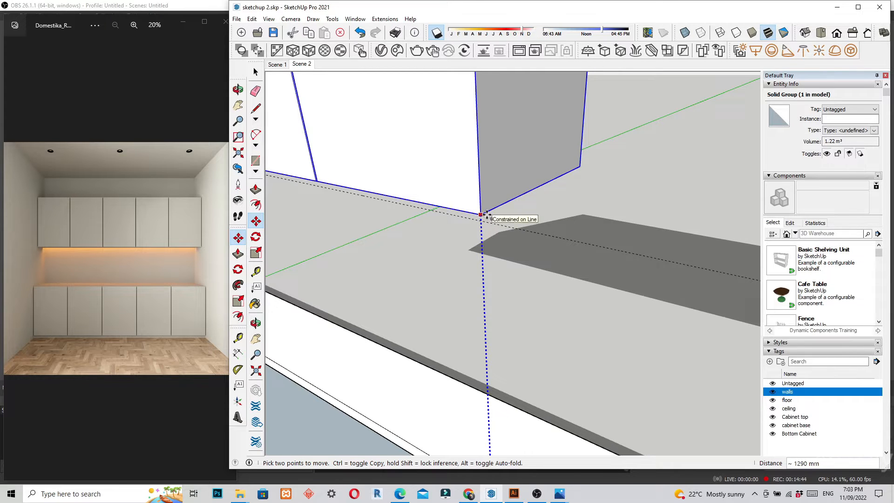
pyautogui.scroll(-2, 486, 215)
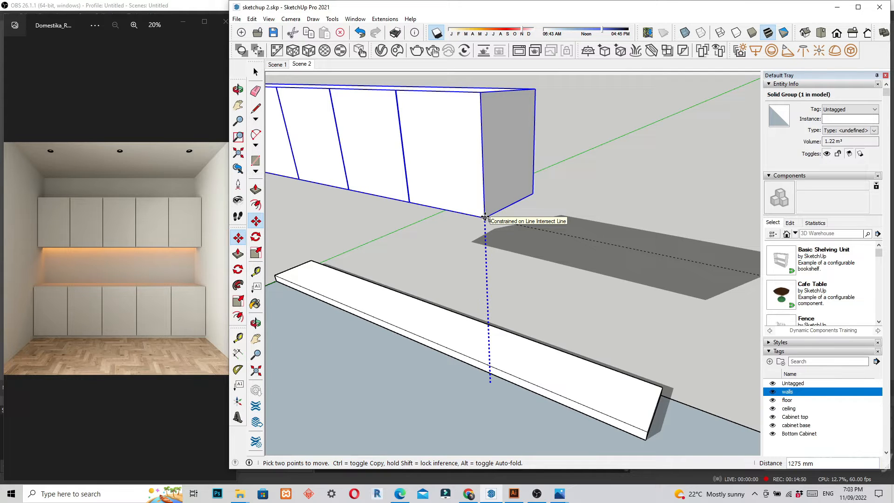
pyautogui.scroll(-2, 486, 217)
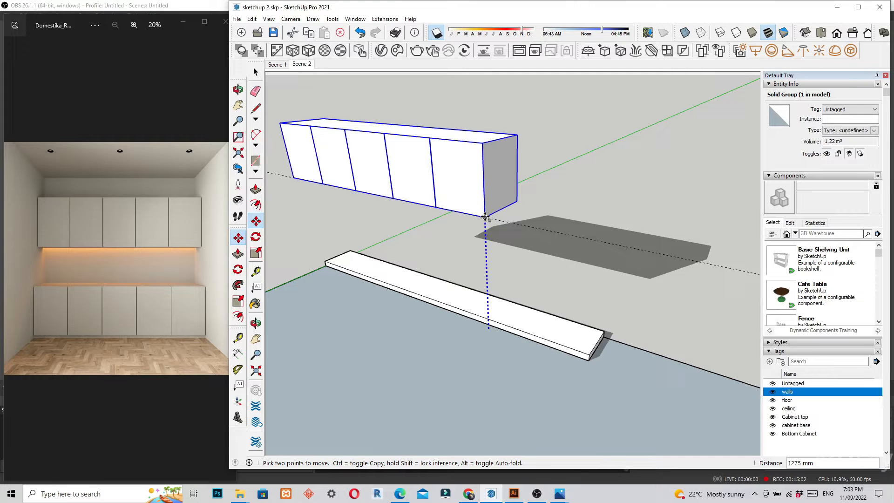
pyautogui.press('ctrl')
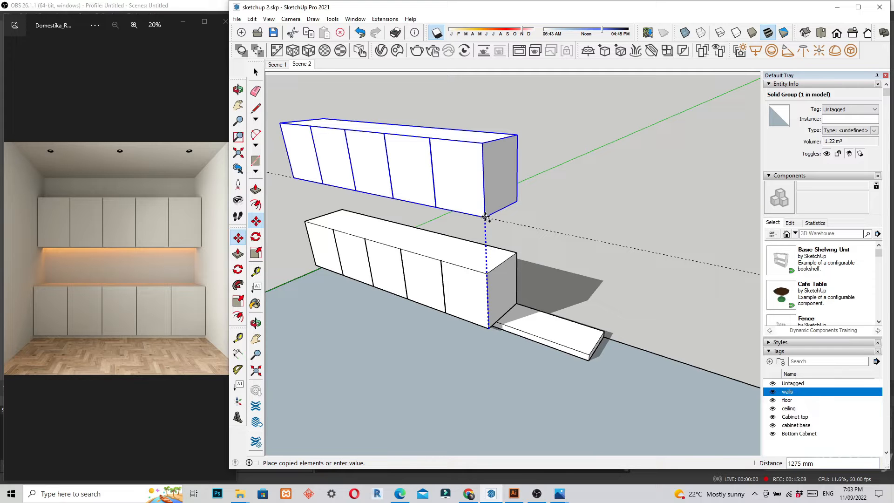
pyautogui.click(486, 217)
pyautogui.moveTo(567, 210); pyautogui.dragTo(510, 193, button='middle')
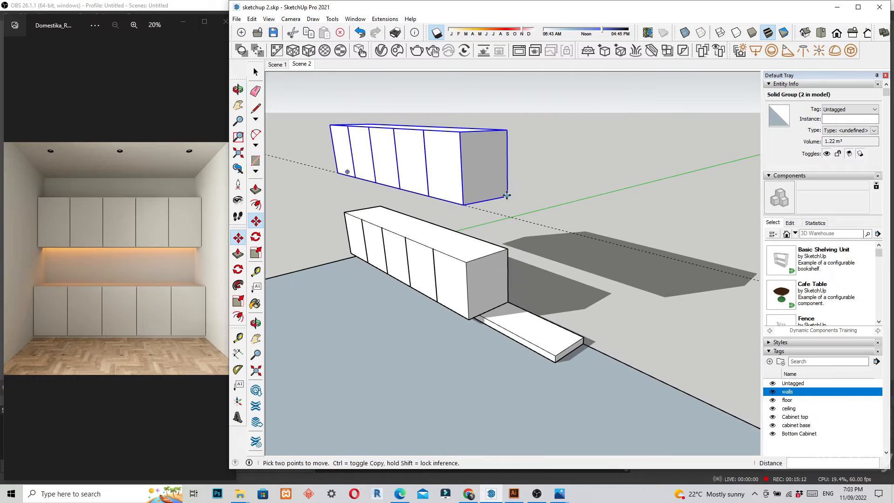
pyautogui.press('space')
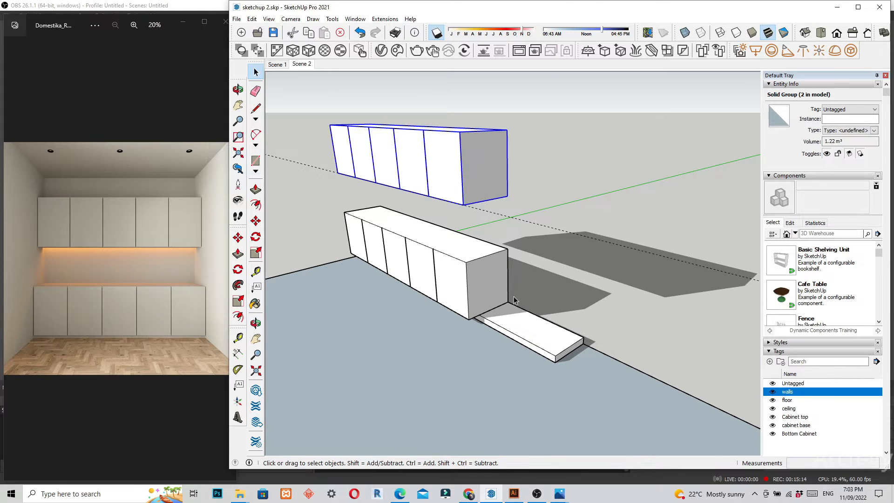
pyautogui.scroll(6, 515, 300)
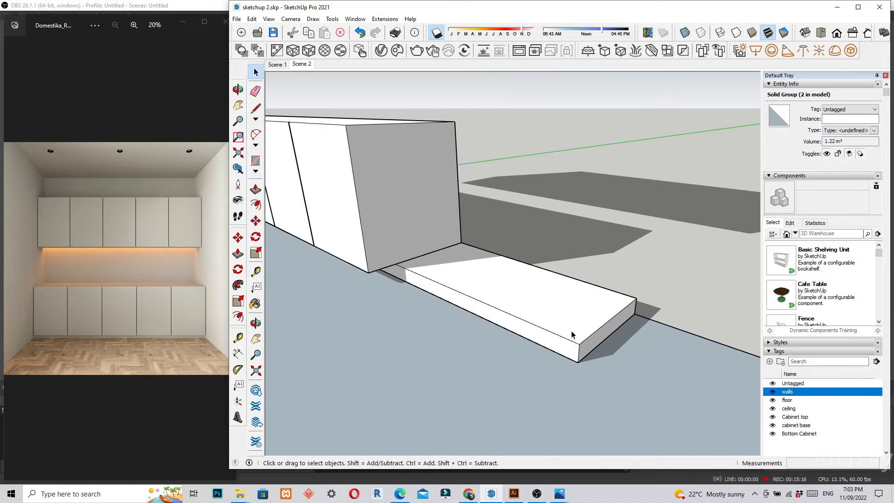
pyautogui.scroll(-3, 559, 348)
pyautogui.click(585, 315)
pyautogui.scroll(-2, 596, 345)
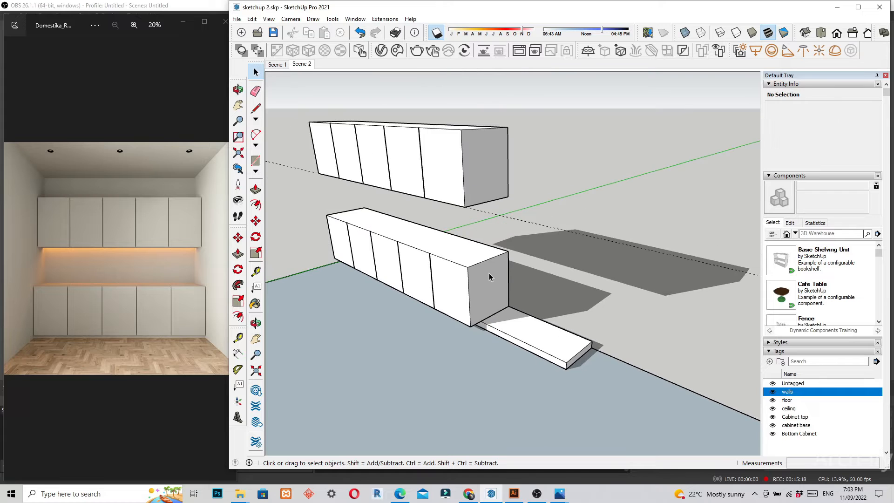
pyautogui.scroll(2, 547, 353)
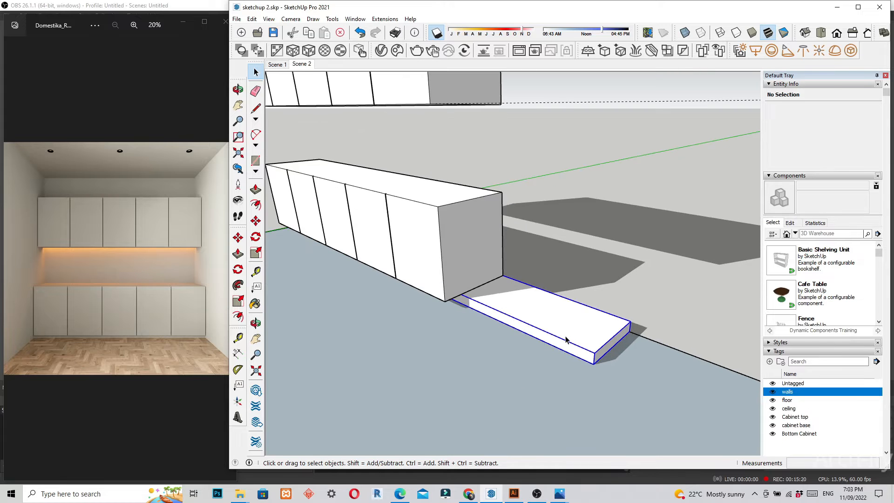
pyautogui.rightClick(567, 338)
pyautogui.moveTo(606, 269)
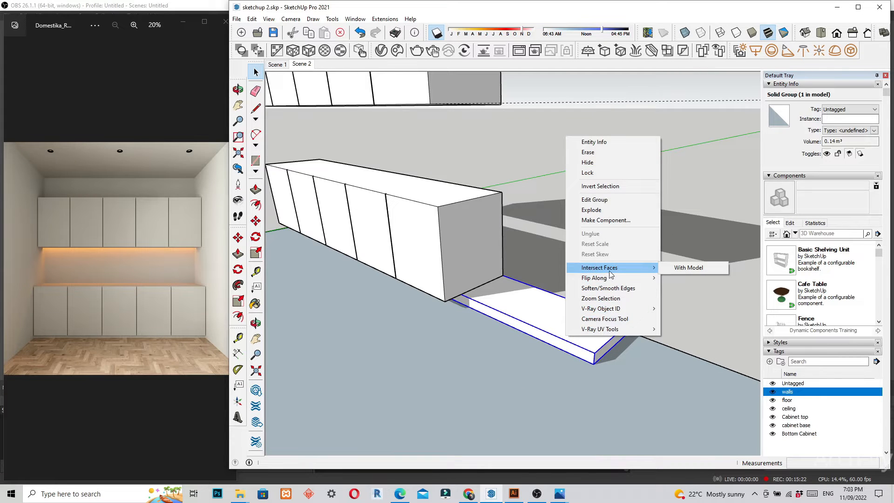
pyautogui.click(602, 200)
pyautogui.moveTo(582, 343); pyautogui.dragTo(592, 323, button='middle')
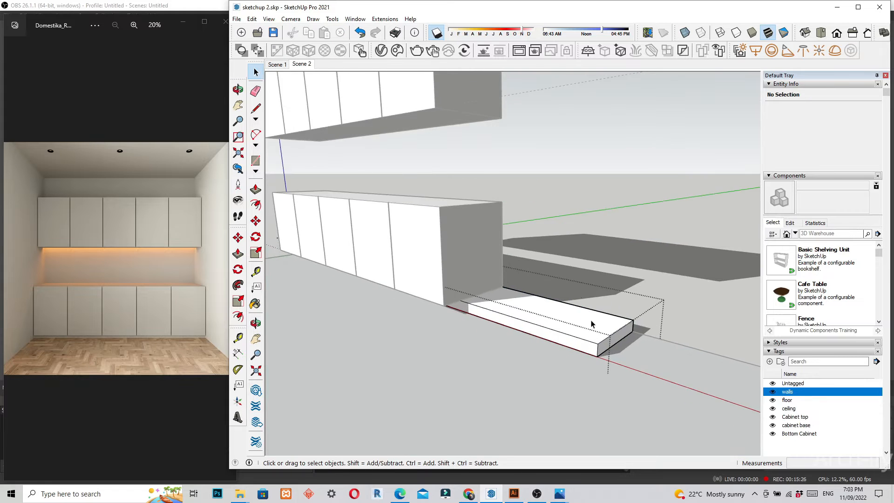
pyautogui.scroll(3, 594, 330)
pyautogui.click(609, 380)
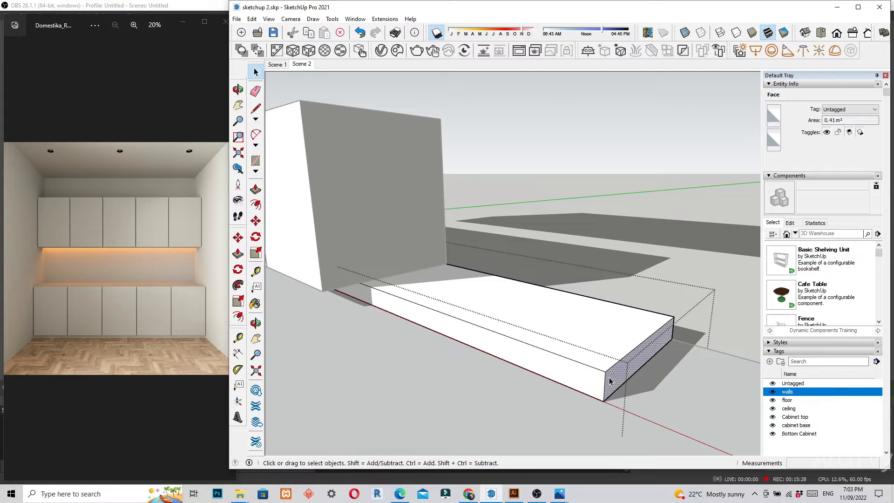
pyautogui.scroll(-3, 547, 377)
pyautogui.moveTo(546, 376); pyautogui.dragTo(536, 361, button='middle')
pyautogui.click(636, 260)
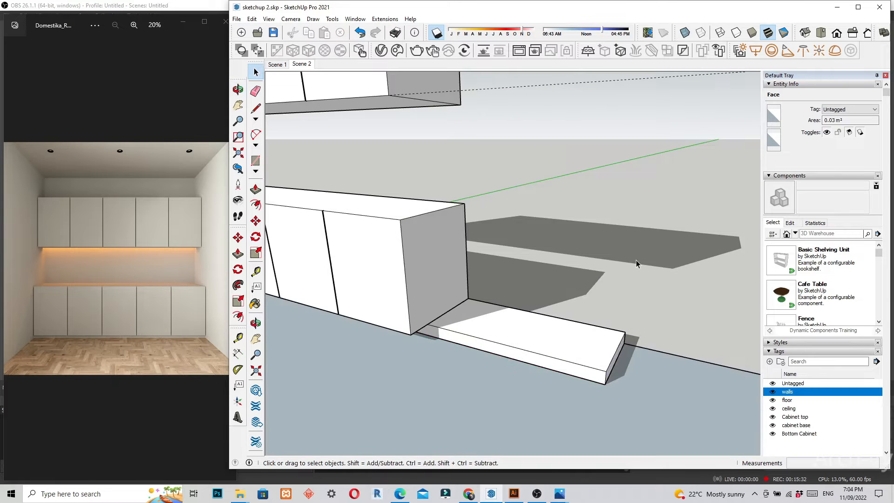
# Place a vertical guide along the front vertical edge at the base cabinet's exposed end
pyautogui.moveTo(538, 303); pyautogui.dragTo(525, 289, button='middle')
pyautogui.scroll(-3, 550, 327)
pyautogui.scroll(3, 471, 282)
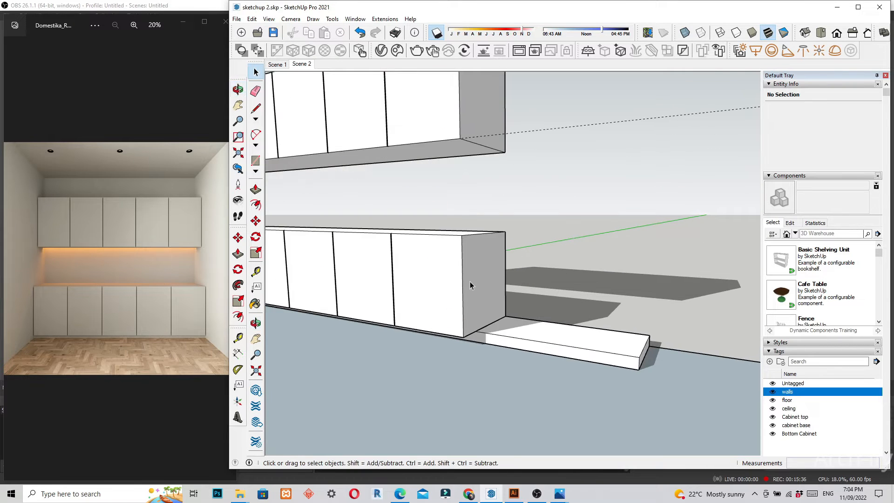
pyautogui.click(475, 287)
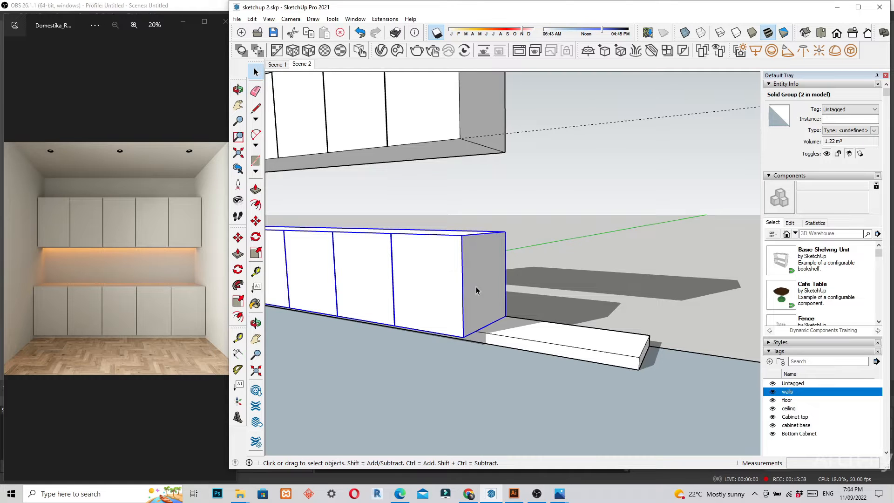
pyautogui.moveTo(476, 286); pyautogui.dragTo(514, 278, button='middle')
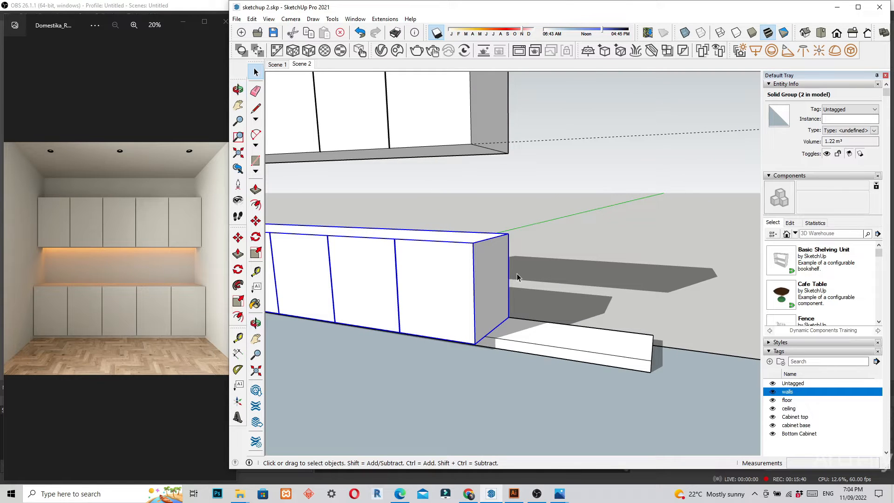
pyautogui.press('t')
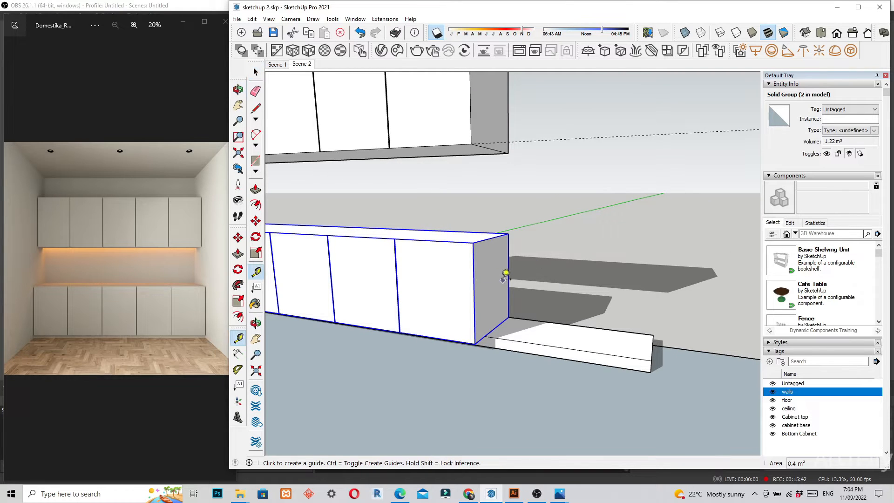
pyautogui.click(480, 275)
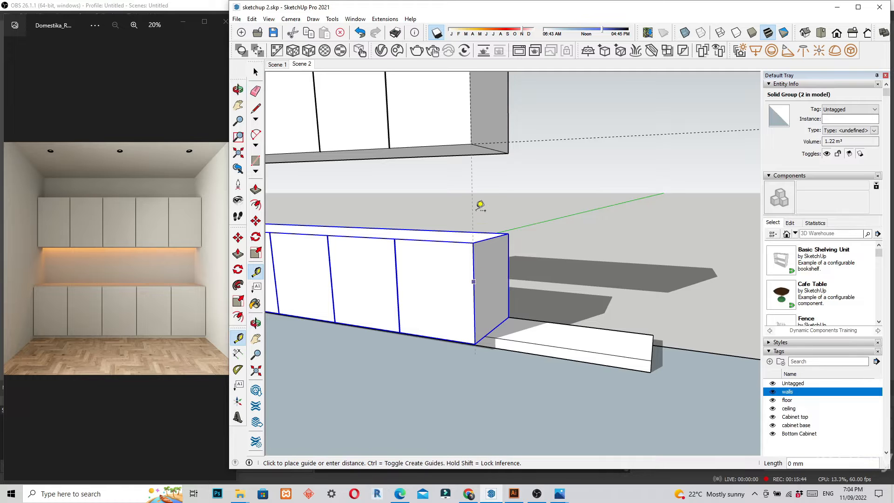
pyautogui.click(478, 188)
pyautogui.scroll(2, 471, 275)
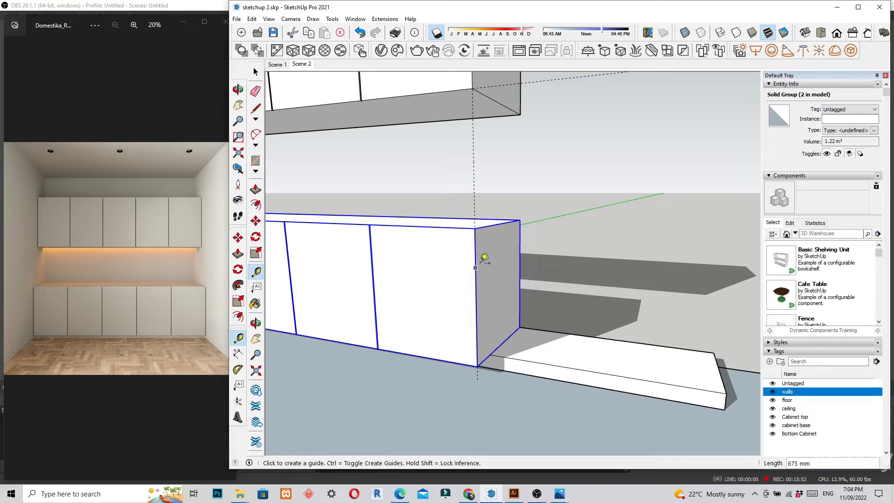
# Place a vertical guide 6 mm outward from the guide along the base cabinet's front vertical edge at its exposed end
pyautogui.click(481, 201)
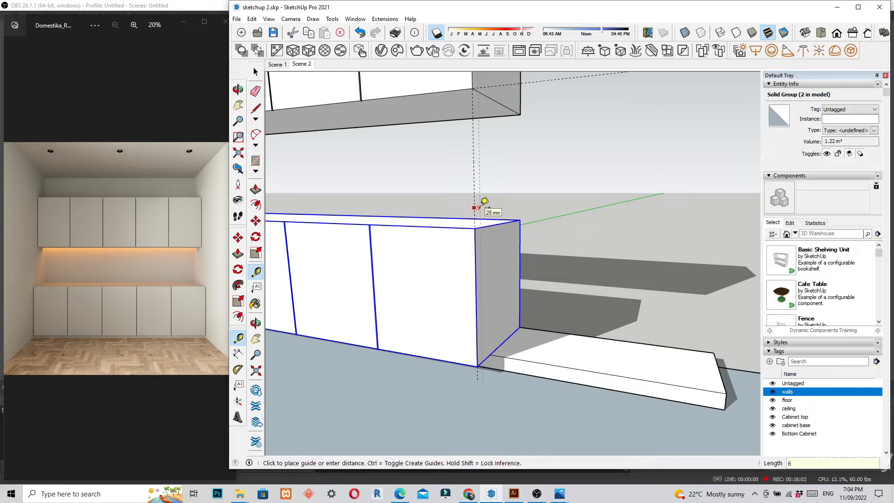
pyautogui.write('6')
pyautogui.press('Return')
# Measure the width of the gap between two neighbouring doors on the base cabinet
pyautogui.scroll(-3, 409, 293)
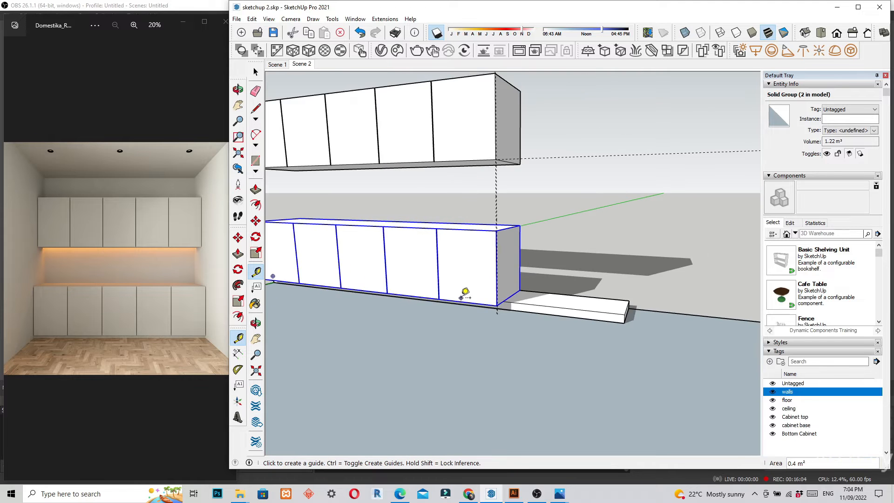
pyautogui.moveTo(409, 293); pyautogui.dragTo(466, 261, button='middle')
pyautogui.scroll(8, 489, 248)
pyautogui.scroll(1, 442, 249)
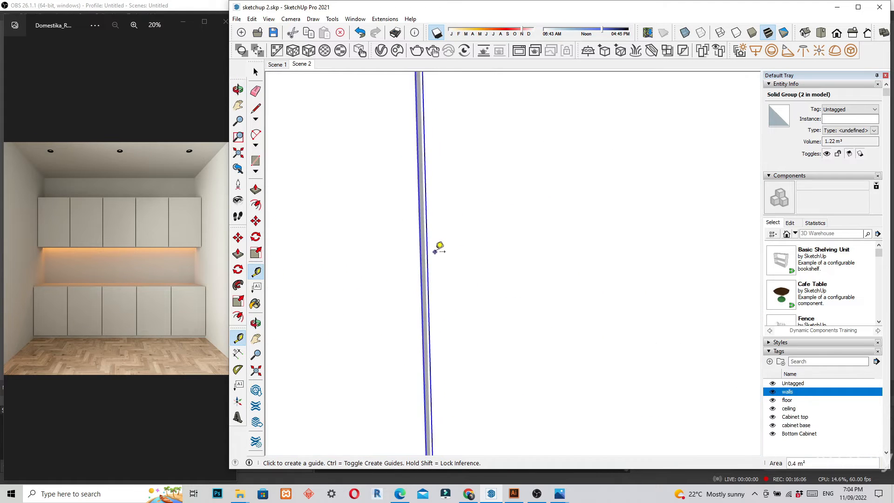
pyautogui.click(429, 244)
pyautogui.scroll(2, 423, 242)
pyautogui.moveTo(426, 234); pyautogui.dragTo(413, 260, button='middle')
pyautogui.scroll(2, 432, 232)
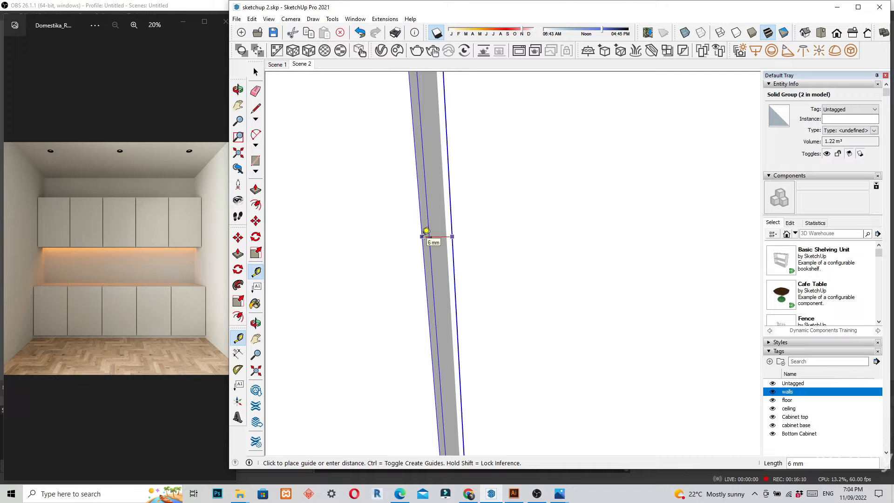
pyautogui.click(426, 231)
pyautogui.scroll(-5, 407, 248)
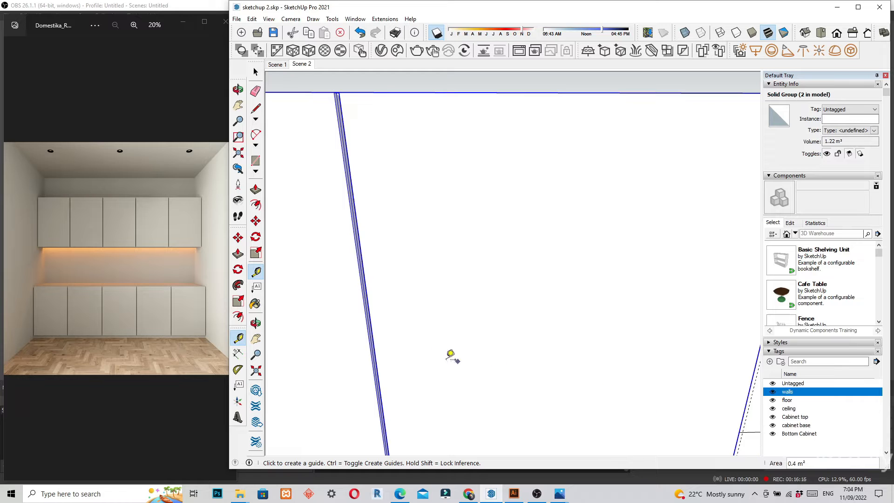
pyautogui.click(373, 345)
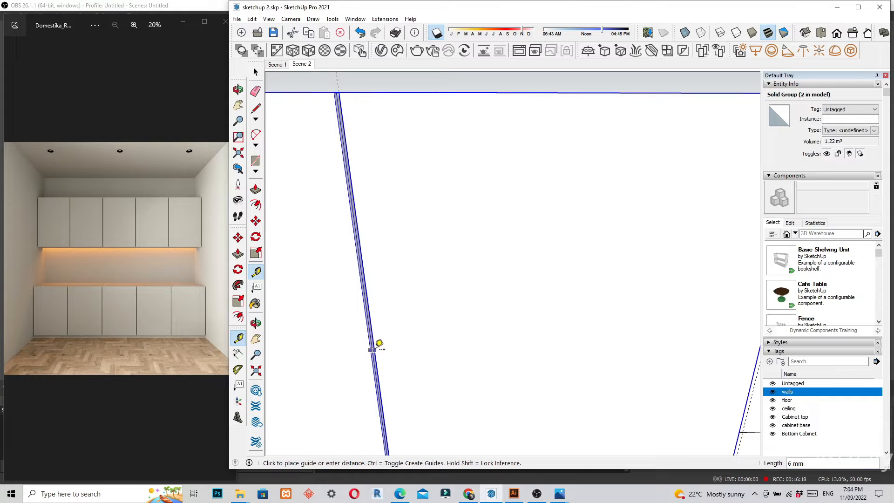
pyautogui.click(398, 329)
# Examine the two vertical guides at the exposed end of the base cabinet, down to its lower front corner
pyautogui.scroll(-6, 438, 320)
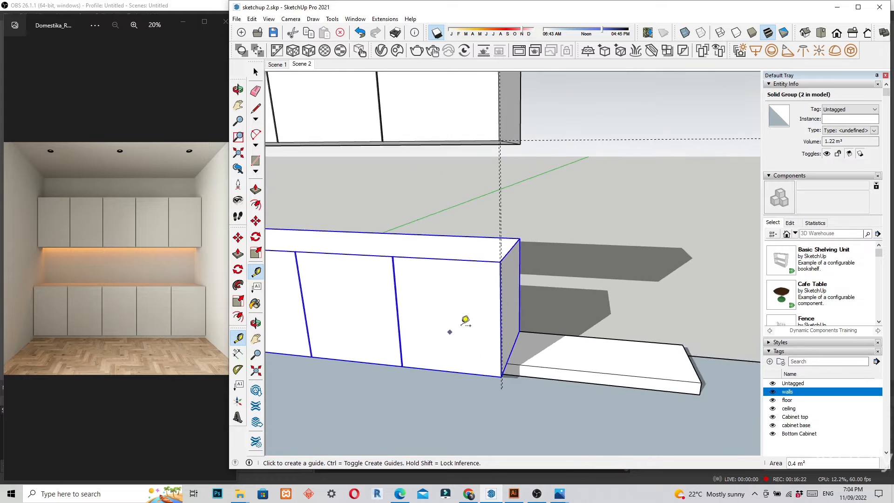
pyautogui.moveTo(493, 310); pyautogui.dragTo(565, 300, button='middle')
pyautogui.scroll(4, 569, 196)
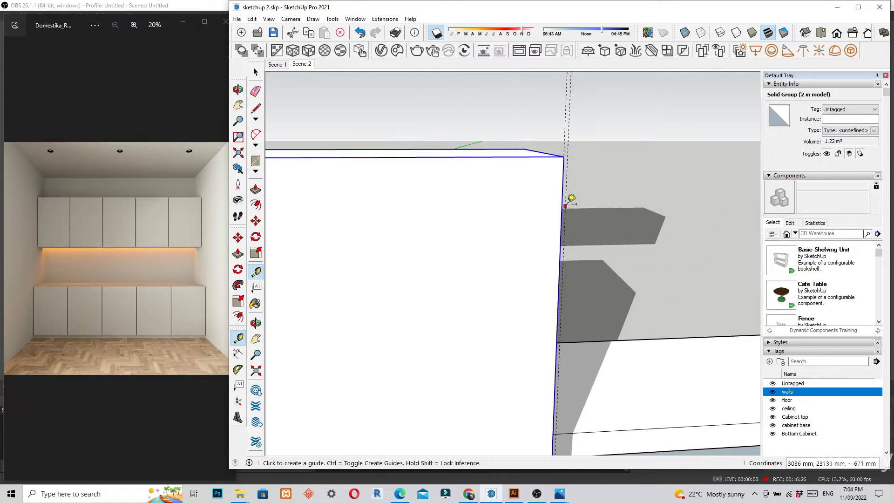
pyautogui.moveTo(569, 164); pyautogui.dragTo(519, 273, button='middle')
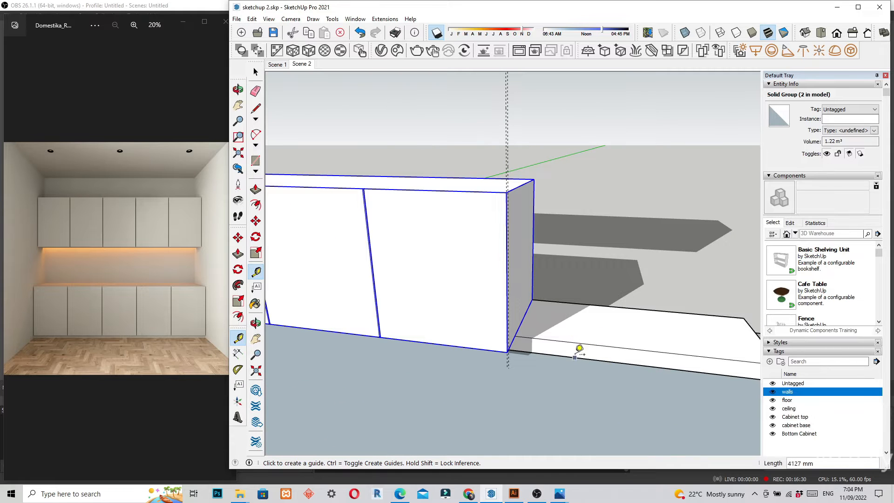
pyautogui.scroll(3, 498, 357)
pyautogui.scroll(2, 497, 357)
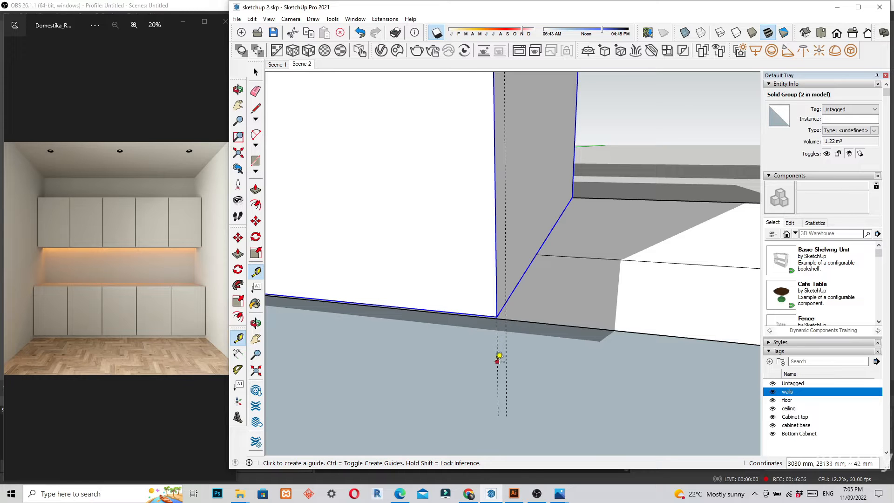
pyautogui.scroll(-1, 496, 348)
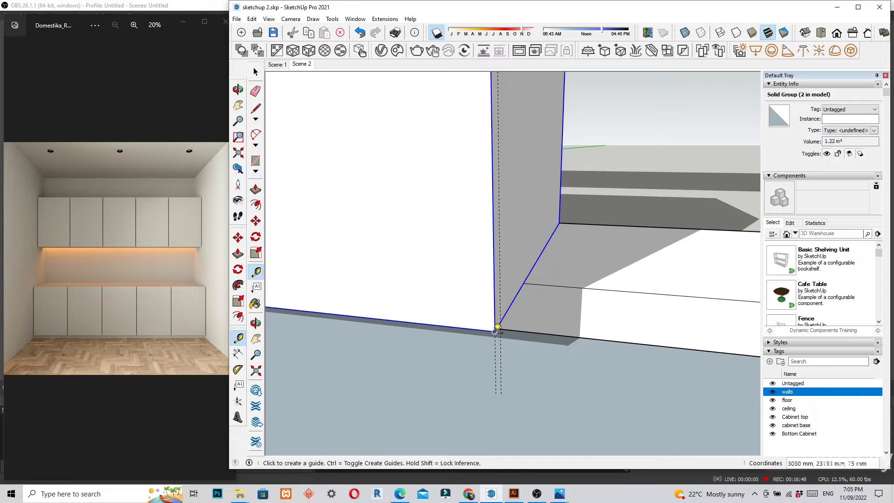
pyautogui.scroll(-1, 484, 334)
pyautogui.scroll(-1, 488, 328)
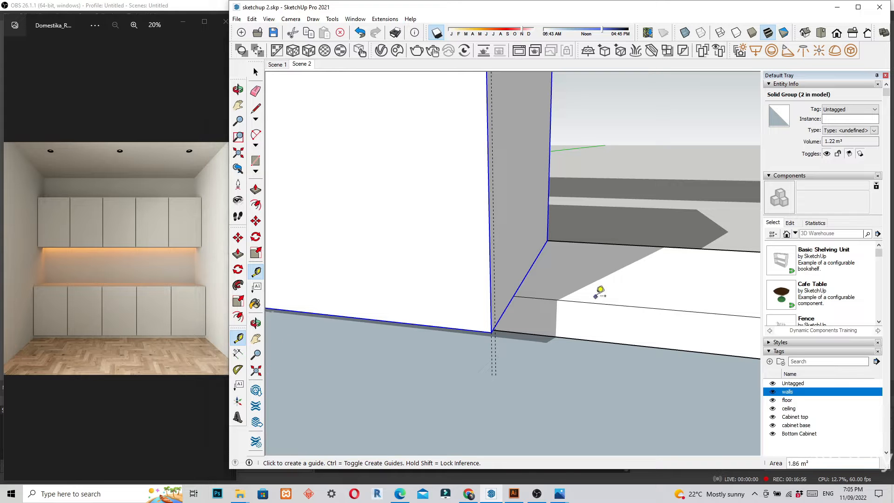
# Edit the plinth group beneath the base cabinet and push its protruding end face back 1091 mm to the vertical guide
pyautogui.scroll(-6, 493, 333)
pyautogui.press('o')
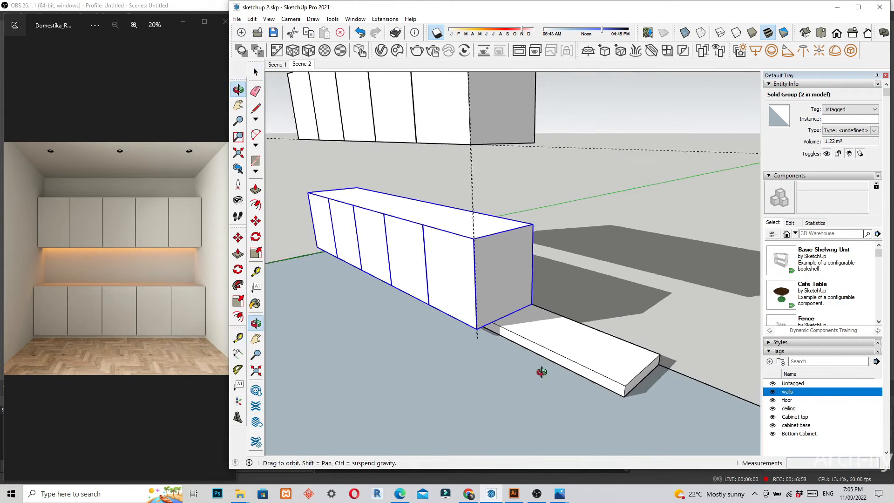
pyautogui.moveTo(542, 371); pyautogui.dragTo(547, 373)
pyautogui.press('space')
pyautogui.click(618, 383)
pyautogui.rightClick(618, 383)
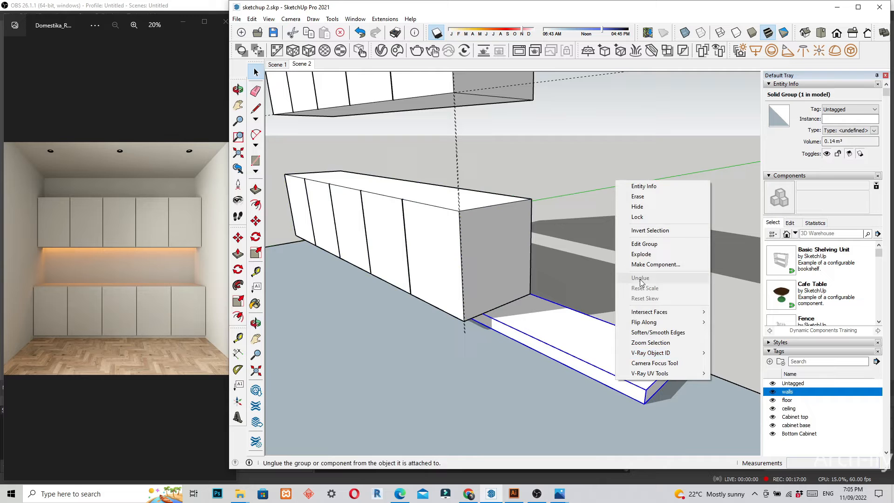
pyautogui.click(644, 244)
pyautogui.press('p')
pyautogui.scroll(3, 656, 385)
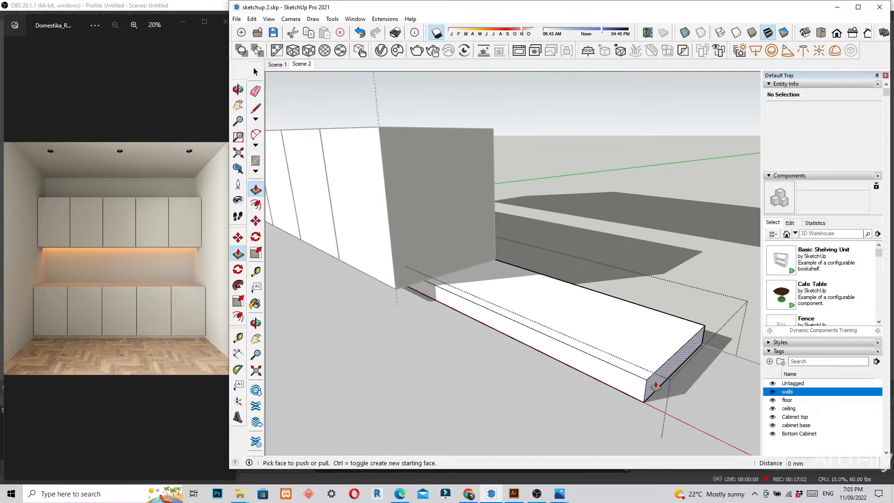
pyautogui.click(656, 386)
pyautogui.scroll(3, 332, 340)
pyautogui.moveTo(441, 308)
pyautogui.mouseDown(button='middle')
pyautogui.moveTo(489, 332)
pyautogui.moveTo(475, 305)
pyautogui.moveTo(457, 305)
pyautogui.mouseUp(button='middle')
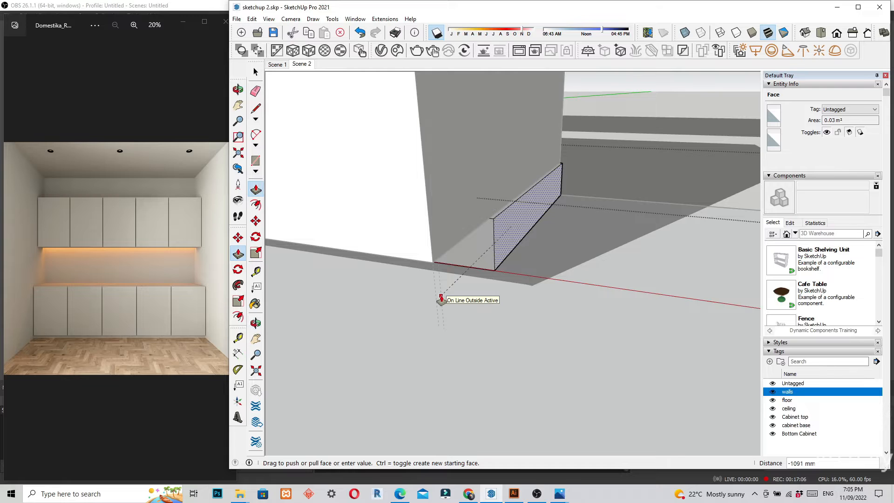
pyautogui.click(442, 299)
pyautogui.moveTo(487, 315); pyautogui.dragTo(501, 215, button='middle')
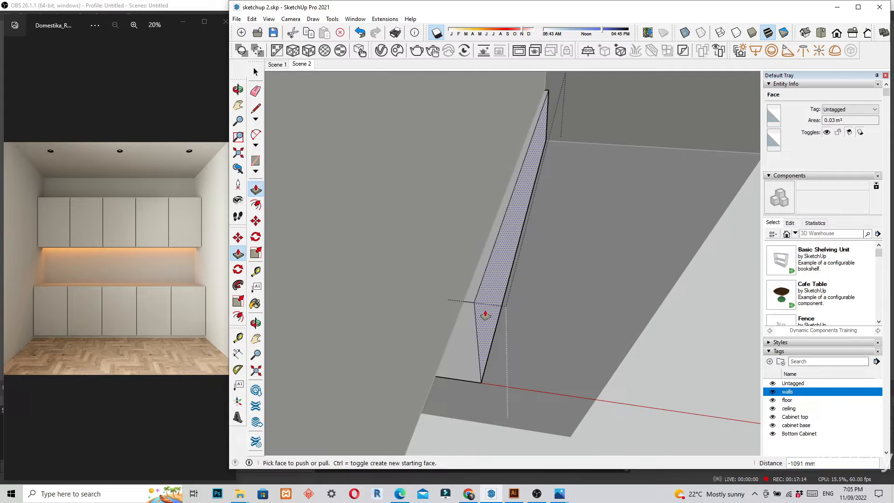
pyautogui.scroll(-3, 482, 315)
pyautogui.scroll(1, 526, 303)
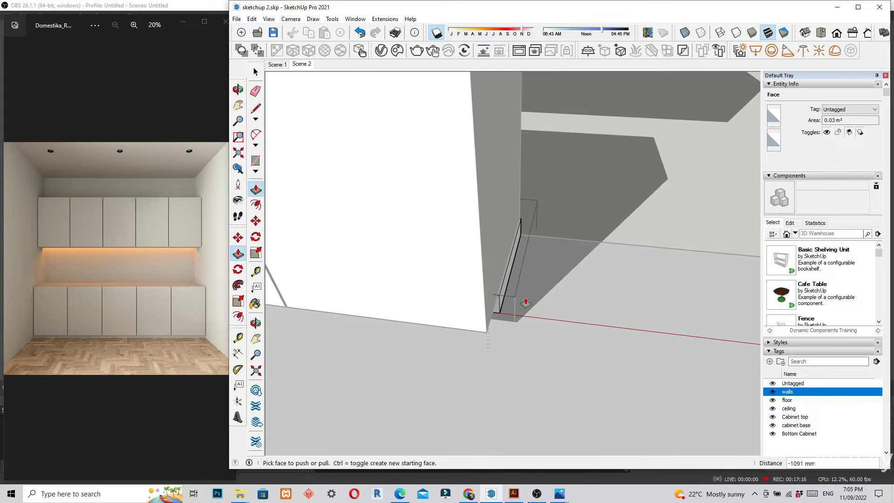
pyautogui.press('space')
pyautogui.scroll(-4, 535, 317)
# Examine the wall and base cabinets around their exposed ends, comparing their alignment and depth
pyautogui.moveTo(545, 326); pyautogui.dragTo(471, 280, button='middle')
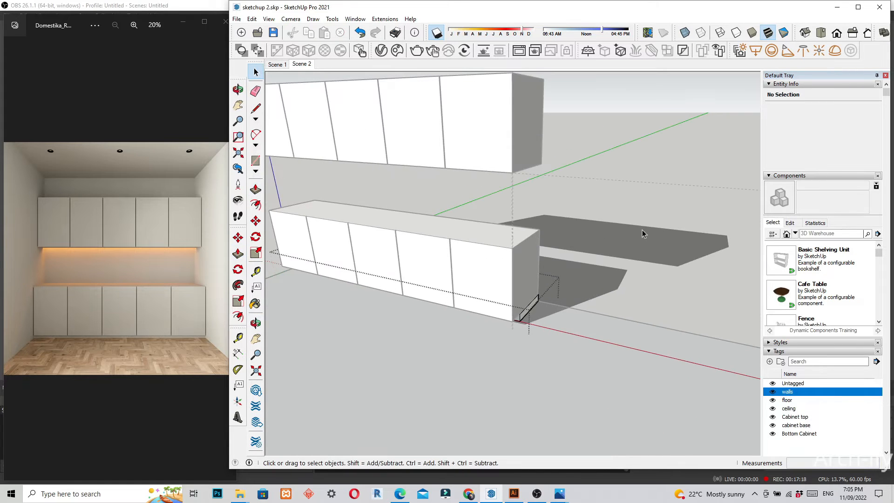
pyautogui.scroll(-3, 629, 256)
pyautogui.moveTo(619, 277); pyautogui.dragTo(614, 307, button='middle')
pyautogui.scroll(-2, 564, 323)
pyautogui.moveTo(564, 323); pyautogui.dragTo(495, 303, button='middle')
pyautogui.scroll(5, 590, 241)
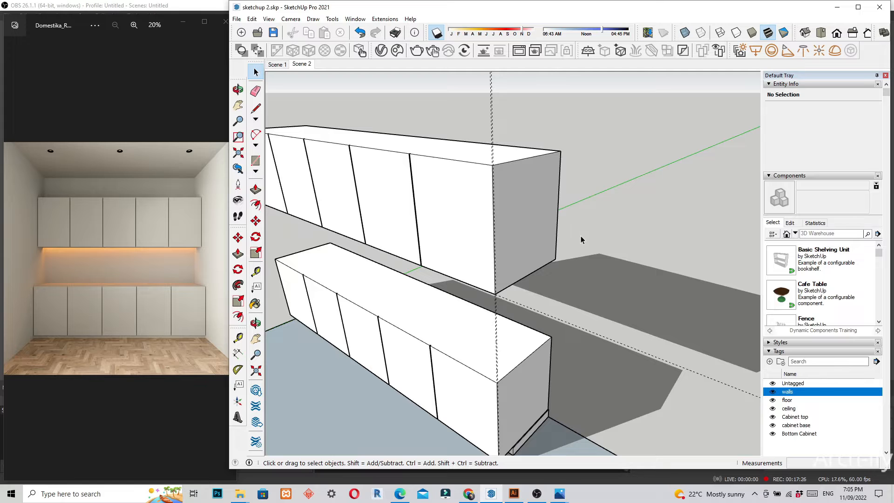
pyautogui.moveTo(582, 242); pyautogui.dragTo(478, 280, button='middle')
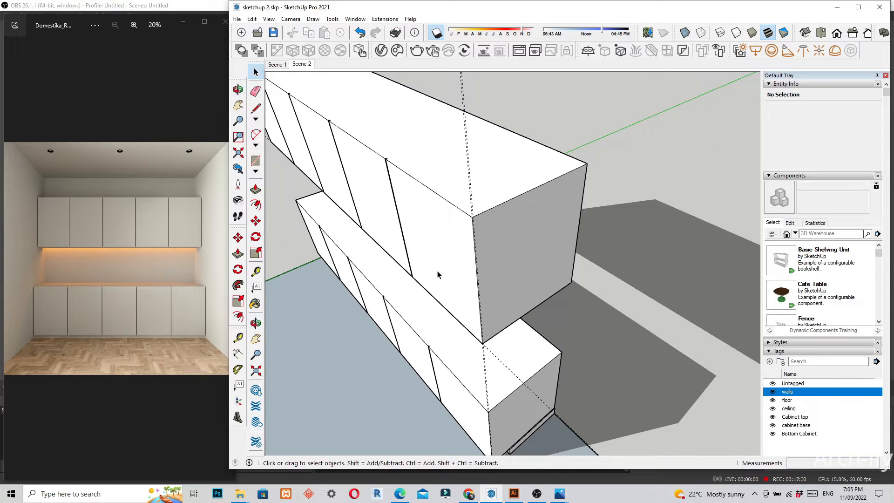
pyautogui.scroll(-4, 438, 275)
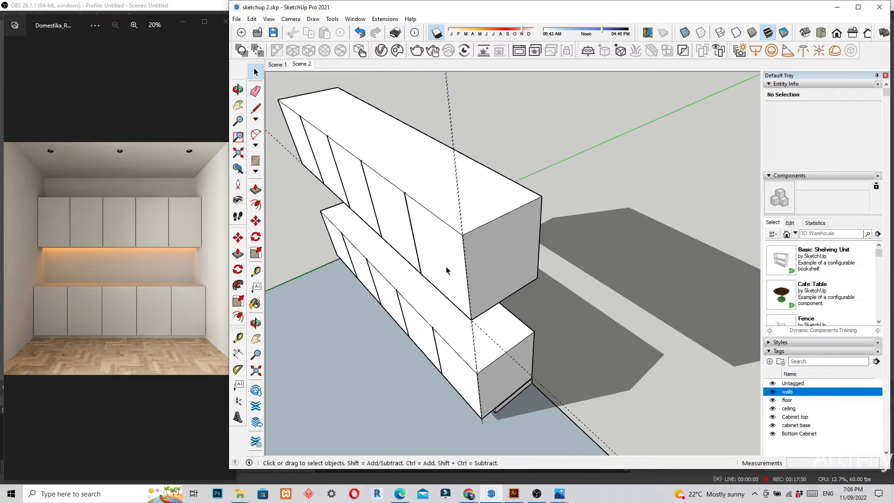
pyautogui.moveTo(423, 369); pyautogui.dragTo(507, 273, button='middle')
pyautogui.scroll(5, 566, 223)
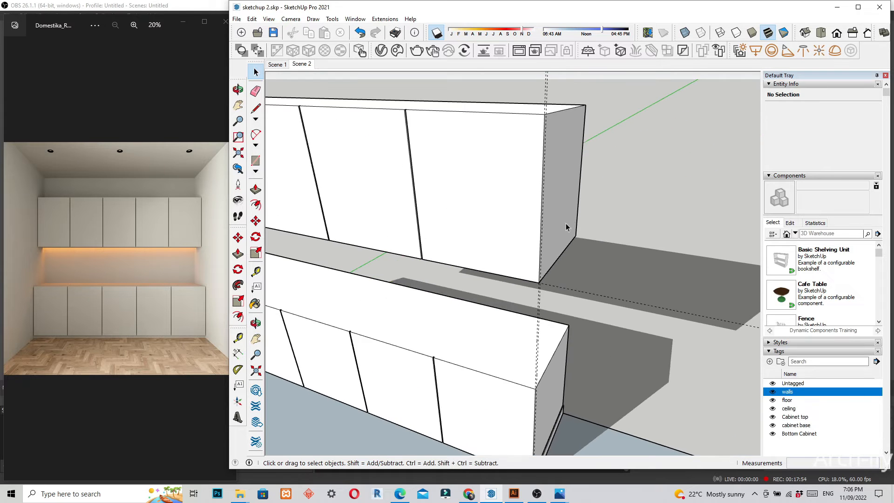
pyautogui.moveTo(566, 222); pyautogui.dragTo(534, 275, button='middle')
pyautogui.scroll(-3, 452, 251)
# Open the wall cabinet group for editing, with its exposed end face in view
pyautogui.click(452, 252)
pyautogui.moveTo(452, 252); pyautogui.dragTo(559, 284, button='middle')
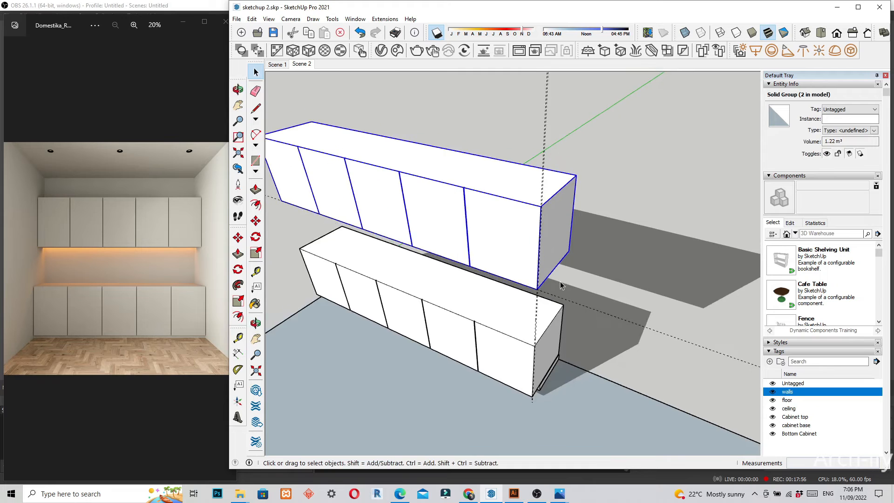
pyautogui.scroll(3, 488, 335)
pyautogui.moveTo(488, 335); pyautogui.dragTo(420, 262, button='middle')
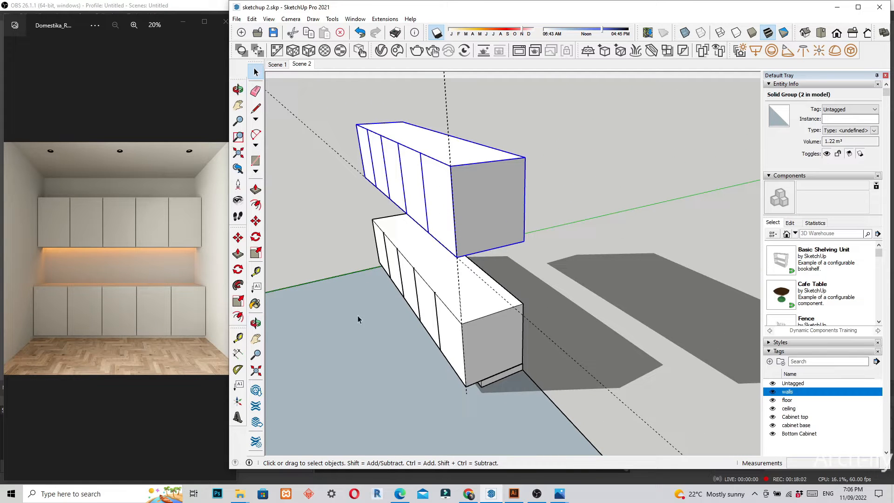
pyautogui.moveTo(447, 190); pyautogui.dragTo(460, 236, button='middle')
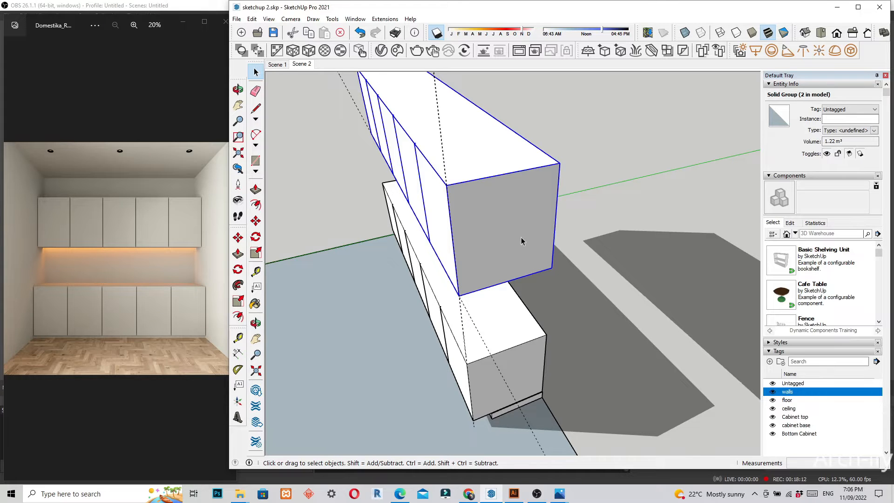
pyautogui.moveTo(506, 202)
pyautogui.mouseDown(button='middle')
pyautogui.moveTo(509, 175)
pyautogui.moveTo(522, 209)
pyautogui.mouseUp(button='middle')
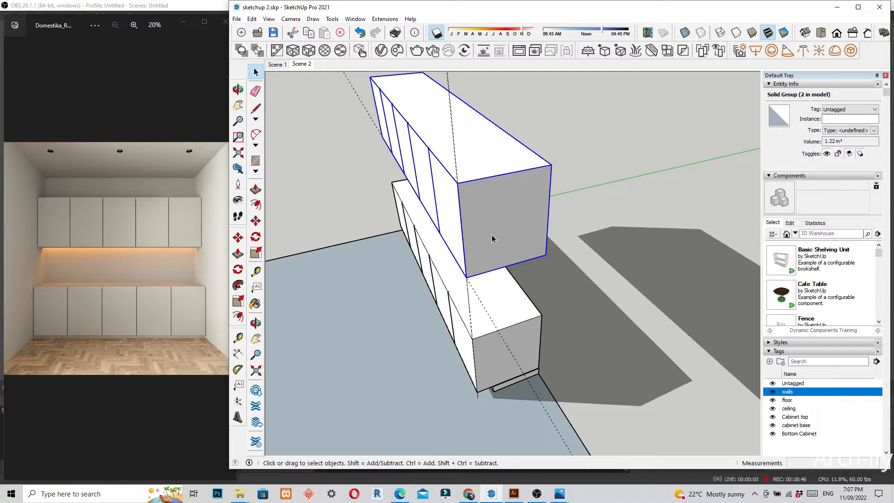
pyautogui.moveTo(365, 275); pyautogui.dragTo(443, 289, button='middle')
pyautogui.scroll(2, 516, 227)
pyautogui.rightClick(464, 248)
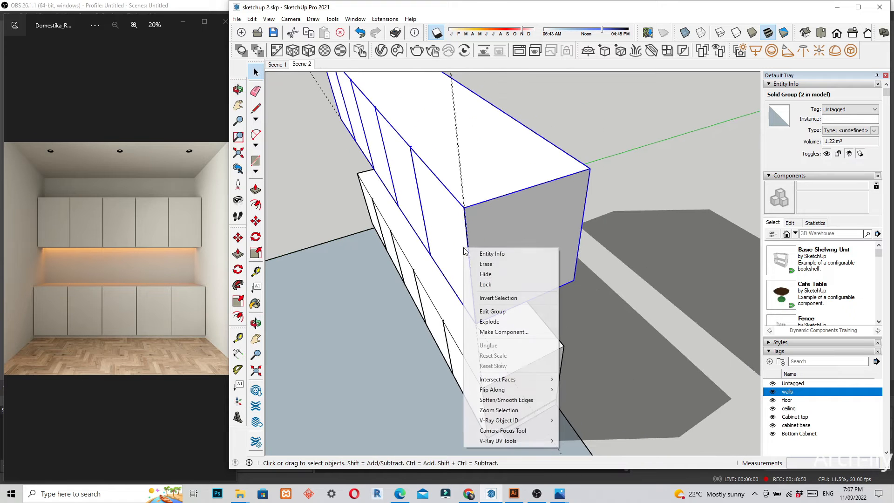
pyautogui.click(494, 311)
pyautogui.moveTo(494, 311); pyautogui.dragTo(470, 237, button='middle')
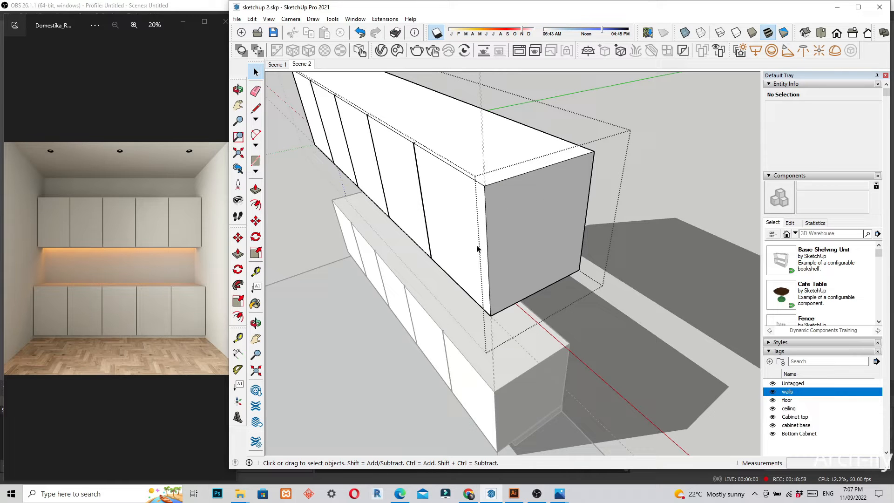
pyautogui.moveTo(510, 238)
pyautogui.mouseDown(button='middle')
pyautogui.moveTo(490, 254)
pyautogui.moveTo(493, 233)
pyautogui.mouseUp(button='middle')
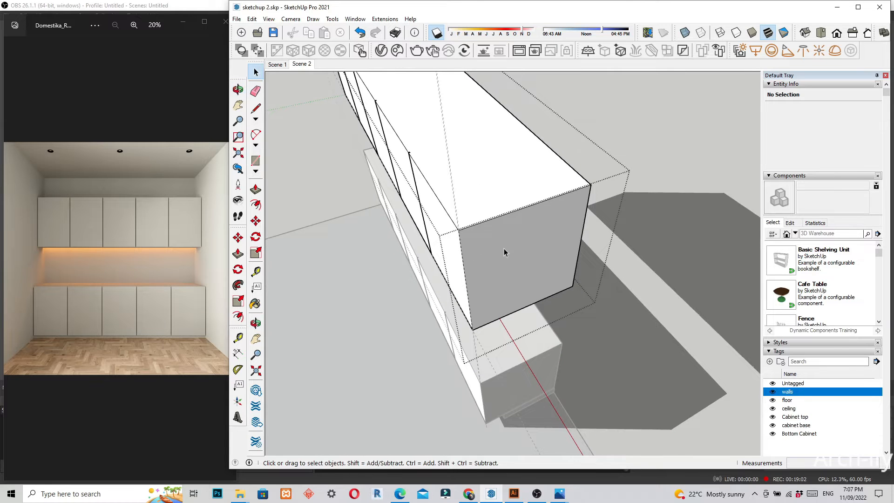
# Try drawing a 350 mm line across the wall cabinet's end face from its rear vertical edge, and undo it
pyautogui.press('l')
pyautogui.click(580, 242)
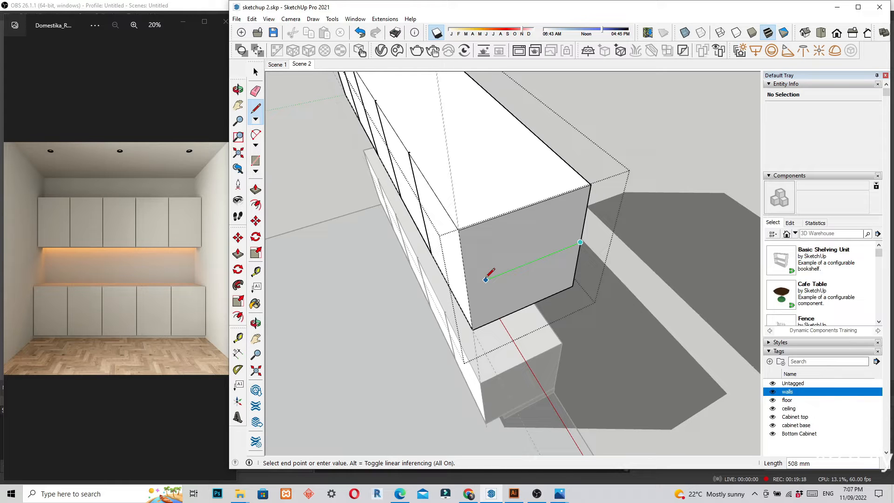
pyautogui.write('3')
pyautogui.press('Return')
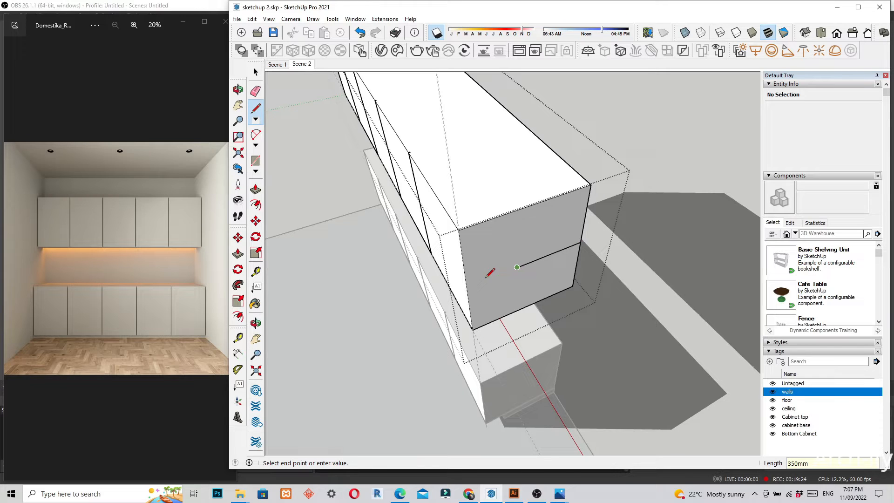
pyautogui.hotkey('ctrl', 'z')
# Place a vertical guide on the wall cabinet's end face, 350 mm forward of its rear vertical edge
pyautogui.press('t')
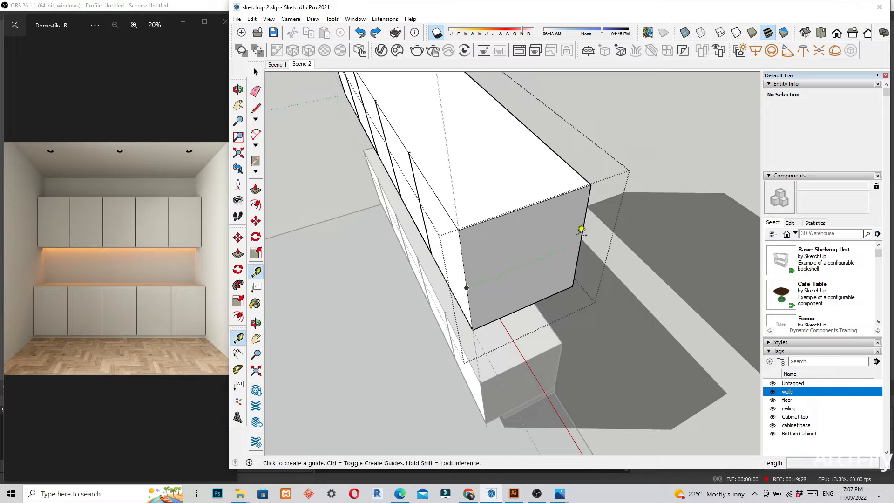
pyautogui.click(580, 242)
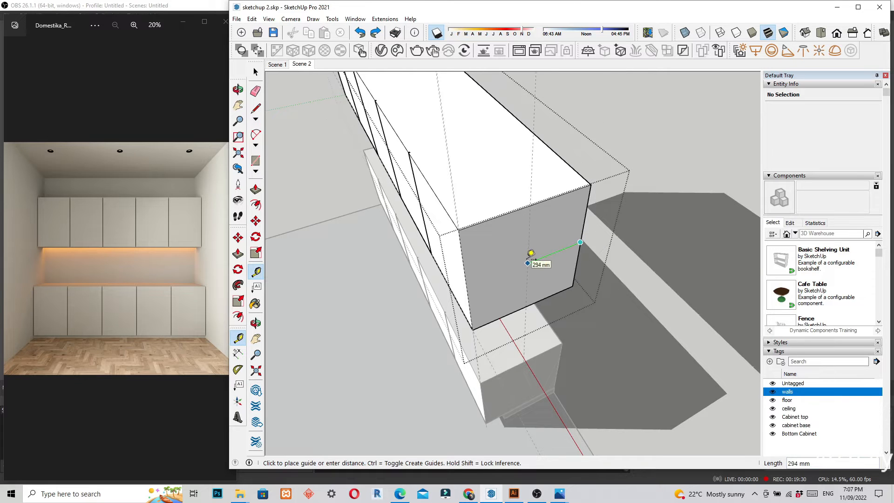
pyautogui.write('350')
pyautogui.press('Return')
pyautogui.press('space')
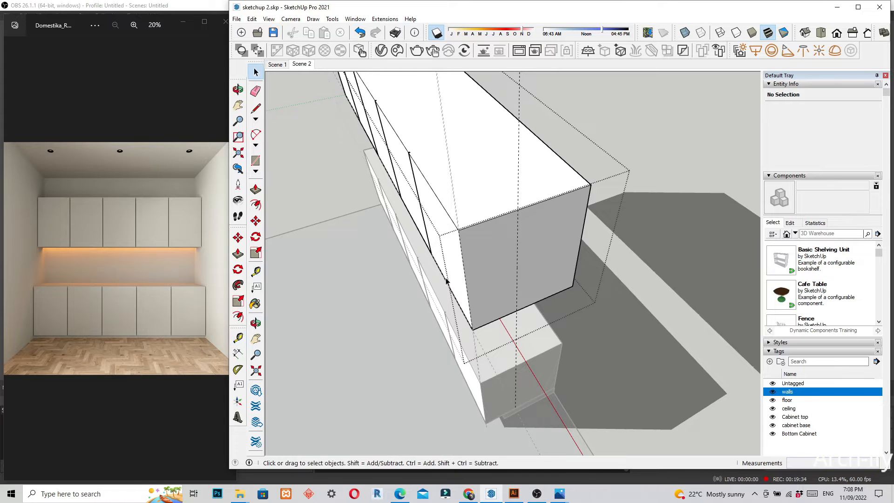
# Push the end door face of the wall cabinet back to the 350 mm guide, undoing the extra push beyond it
pyautogui.moveTo(446, 280); pyautogui.dragTo(475, 226, button='middle')
pyautogui.click(476, 227)
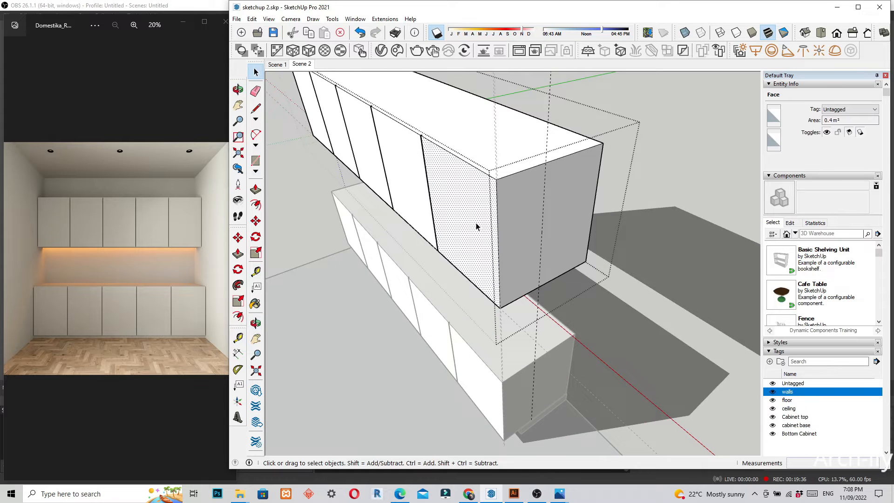
pyautogui.press('p')
pyautogui.click(471, 228)
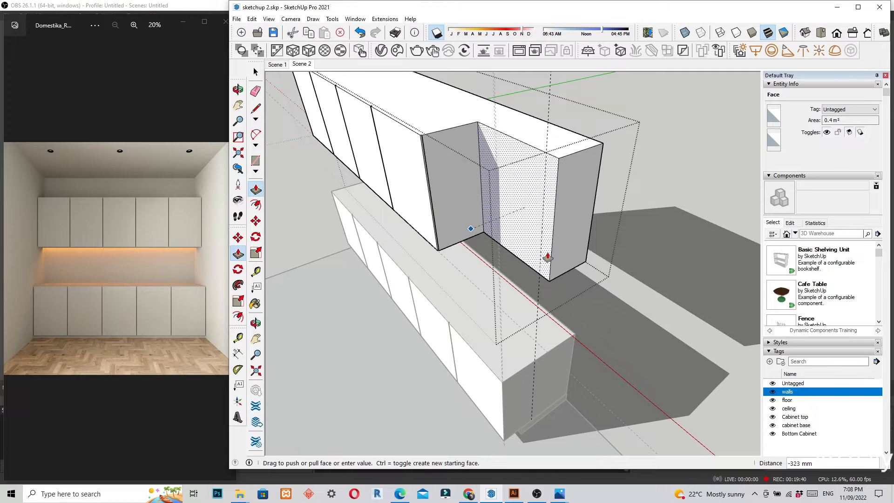
pyautogui.click(539, 297)
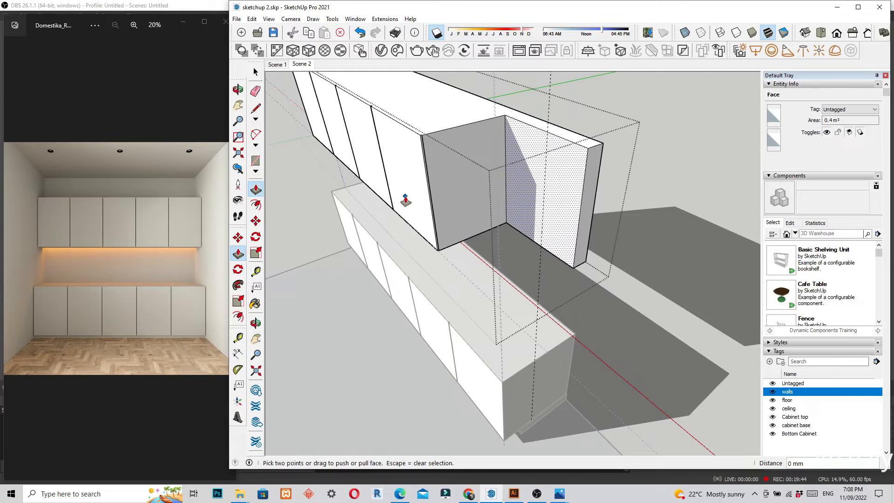
pyautogui.hotkey('ctrl', 'z')
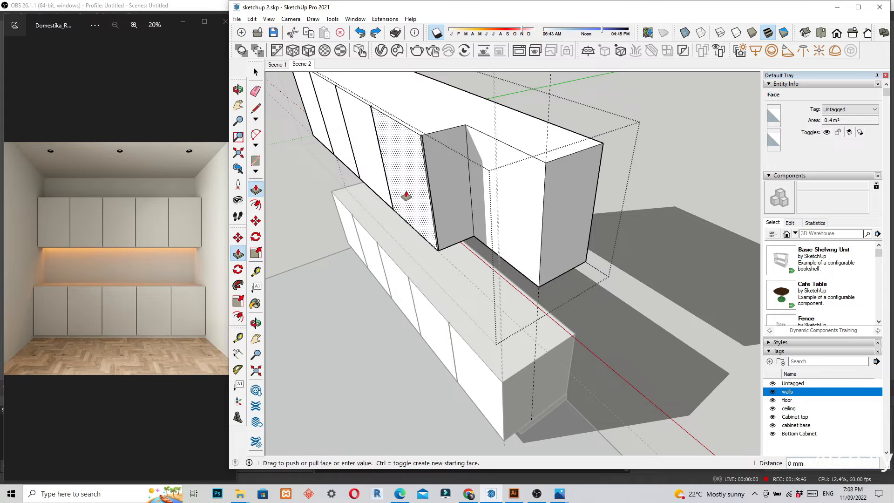
# Push the wall cabinet's four remaining door faces back to the same depth as the end door
pyautogui.moveTo(405, 205)
pyautogui.mouseDown(button='middle')
pyautogui.moveTo(409, 196)
pyautogui.moveTo(607, 213)
pyautogui.moveTo(399, 194)
pyautogui.mouseUp(button='middle')
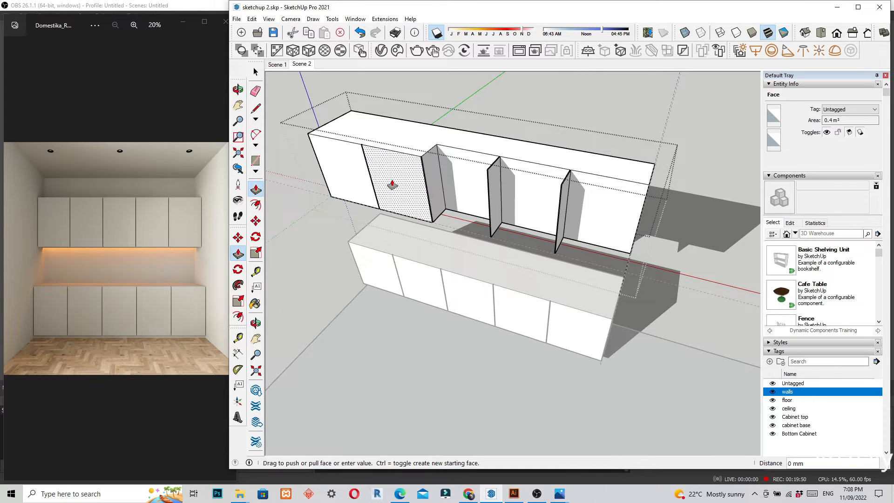
pyautogui.moveTo(531, 183); pyautogui.dragTo(499, 175, button='middle')
pyautogui.scroll(6, 515, 183)
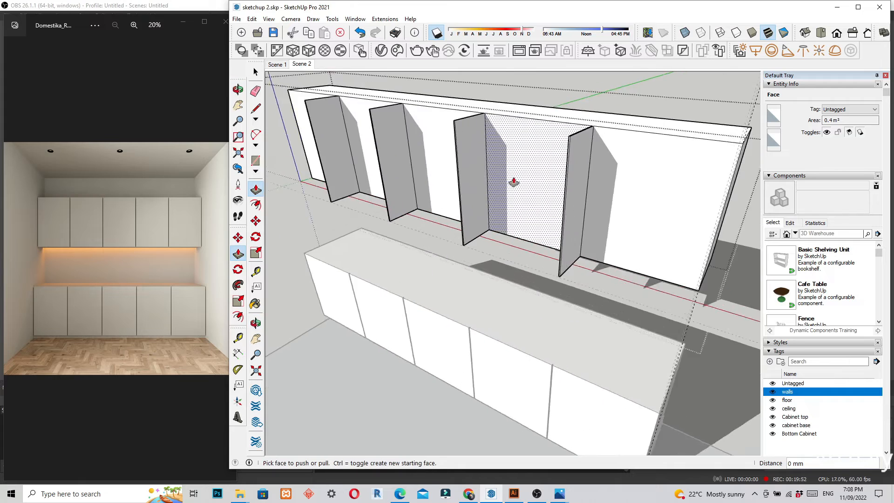
# Push back the thin divider strips left between the wall cabinet doors by the same depth as the door faces
pyautogui.moveTo(575, 217); pyautogui.dragTo(585, 221, button='middle')
pyautogui.click(585, 221)
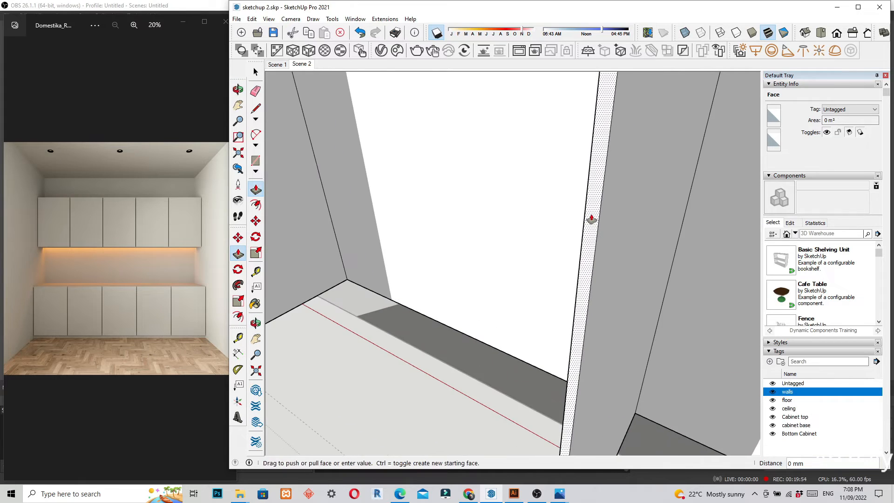
pyautogui.scroll(3, 599, 270)
pyautogui.scroll(-5, 599, 270)
pyautogui.scroll(6, 565, 264)
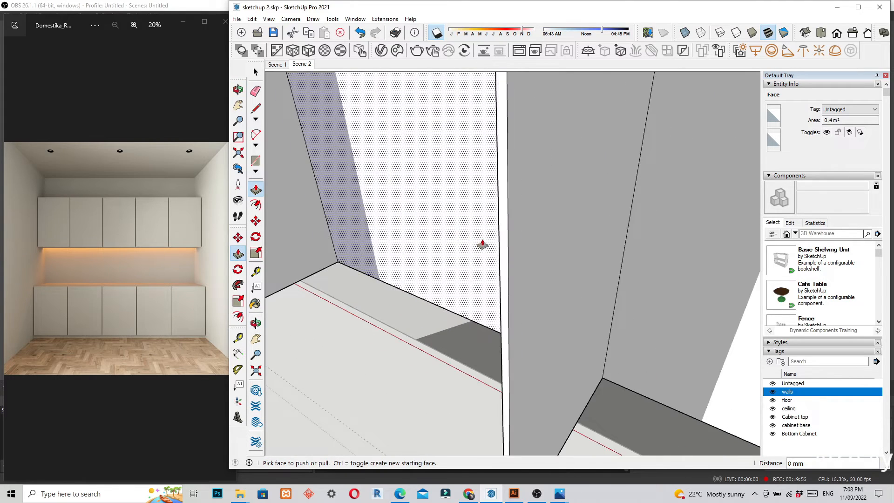
pyautogui.click(586, 278)
pyautogui.scroll(-10, 585, 276)
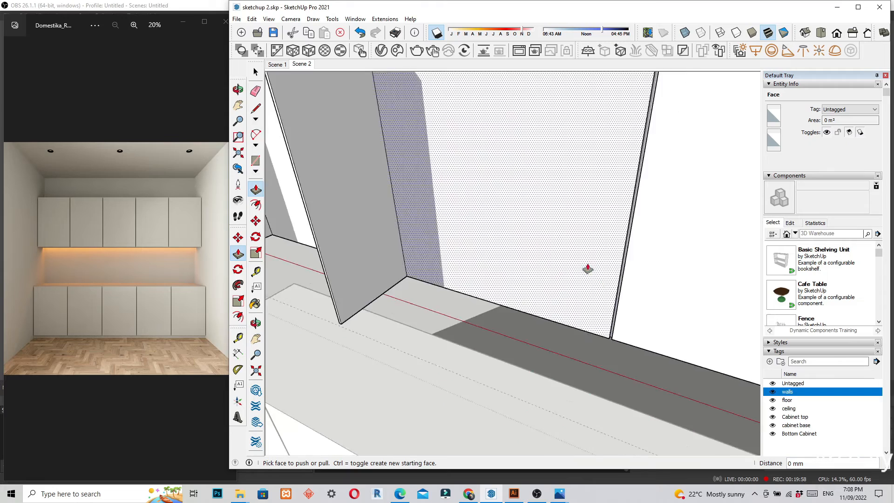
pyautogui.moveTo(531, 278); pyautogui.dragTo(483, 210, button='middle')
pyautogui.scroll(5, 464, 260)
pyautogui.scroll(5, 562, 265)
pyautogui.doubleClick(577, 261)
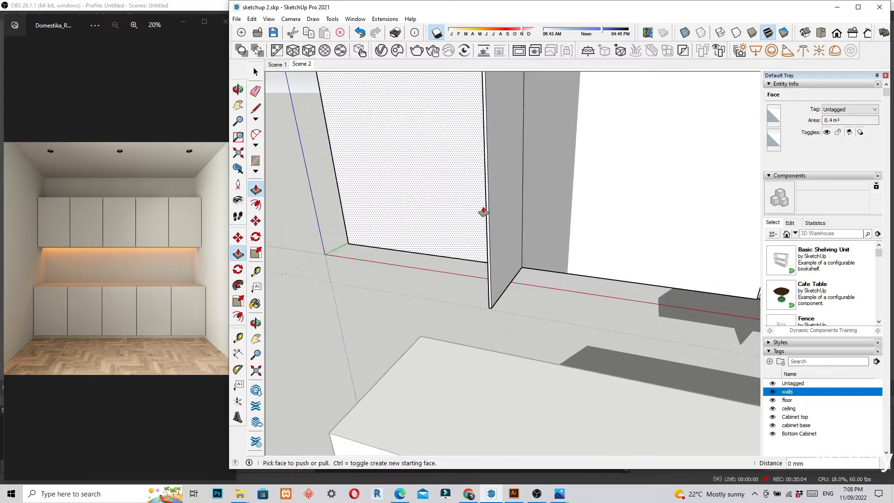
pyautogui.scroll(3, 489, 221)
pyautogui.doubleClick(489, 220)
pyautogui.scroll(-6, 382, 296)
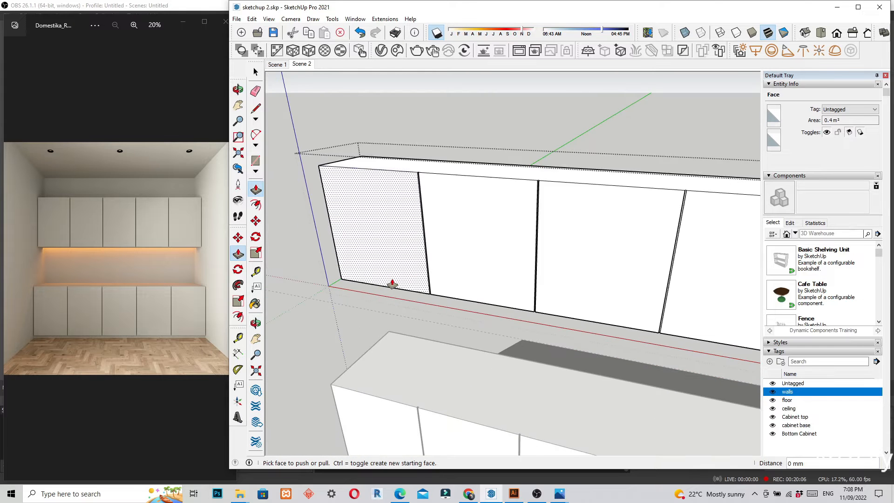
# Leave the wall cabinet group and examine both cabinet rows from several sides against the floor
pyautogui.scroll(-2, 436, 266)
pyautogui.moveTo(441, 269); pyautogui.dragTo(368, 254, button='middle')
pyautogui.moveTo(545, 279); pyautogui.dragTo(670, 309, button='middle')
pyautogui.press('space')
pyautogui.moveTo(452, 317); pyautogui.dragTo(658, 325, button='middle')
pyautogui.press('space')
pyautogui.moveTo(541, 347); pyautogui.dragTo(451, 319, button='middle')
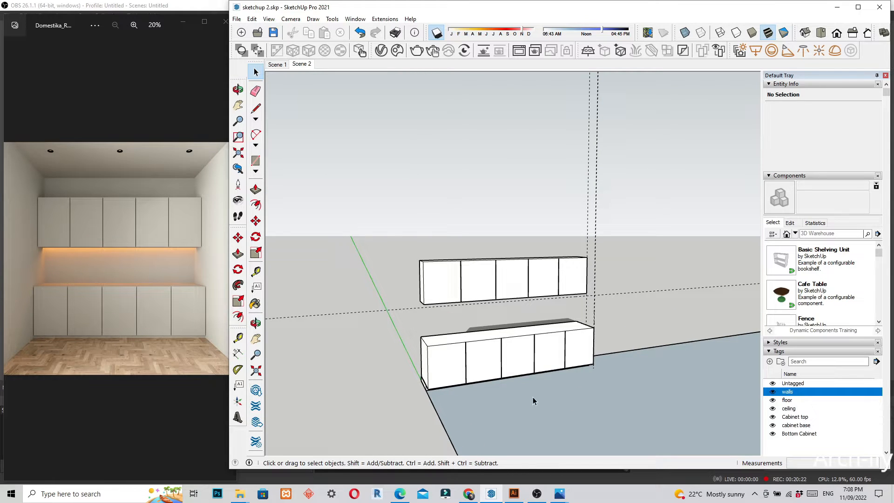
pyautogui.scroll(-3, 533, 397)
pyautogui.moveTo(533, 397); pyautogui.dragTo(535, 367, button='middle')
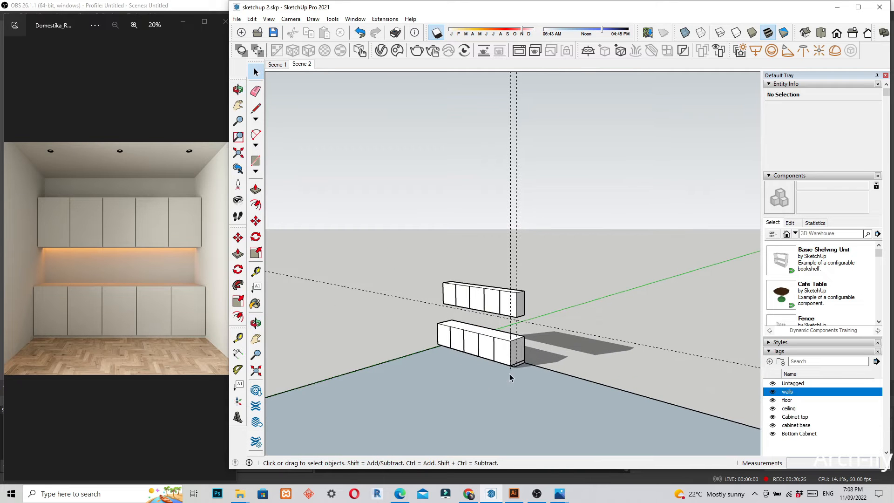
pyautogui.scroll(-1, 573, 366)
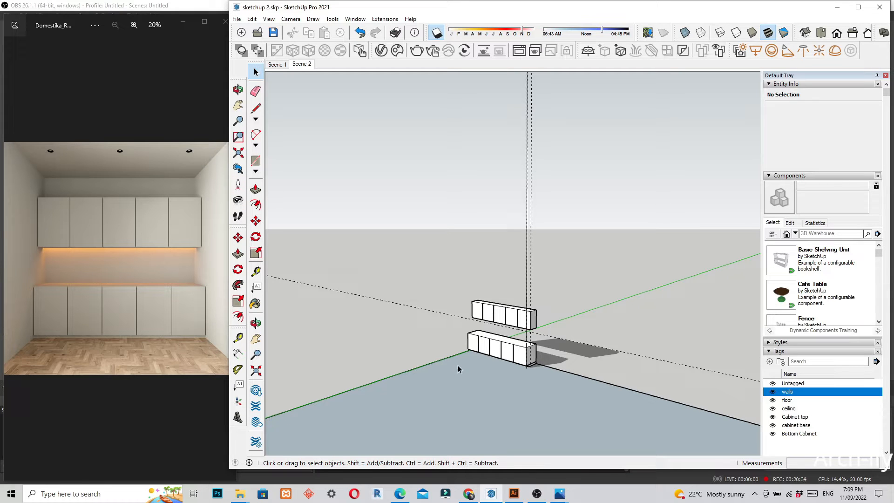
pyautogui.moveTo(457, 365); pyautogui.dragTo(468, 306, button='middle')
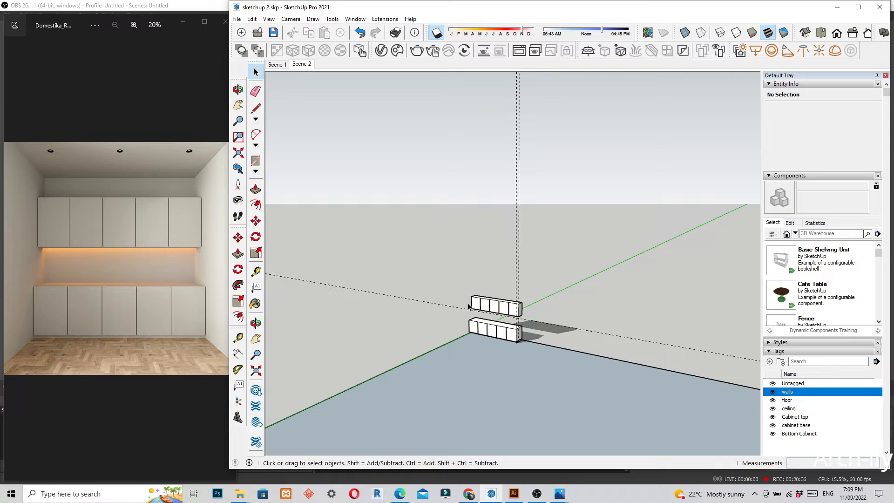
# Open the floor group for editing, with the whole floor and the cabinets in view
pyautogui.scroll(-2, 529, 242)
pyautogui.moveTo(531, 367); pyautogui.dragTo(525, 383, button='middle')
pyautogui.scroll(-3, 515, 325)
pyautogui.moveTo(516, 335); pyautogui.dragTo(552, 367, button='middle')
pyautogui.rightClick(543, 360)
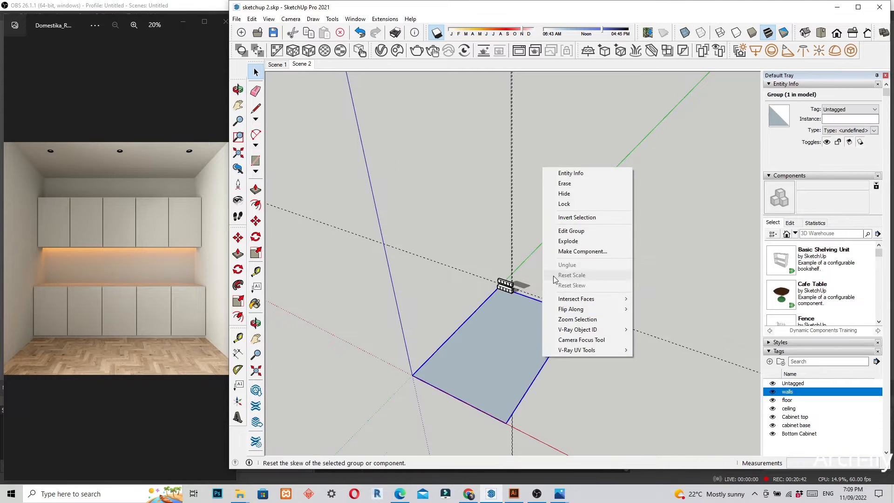
pyautogui.click(567, 231)
pyautogui.scroll(3, 523, 314)
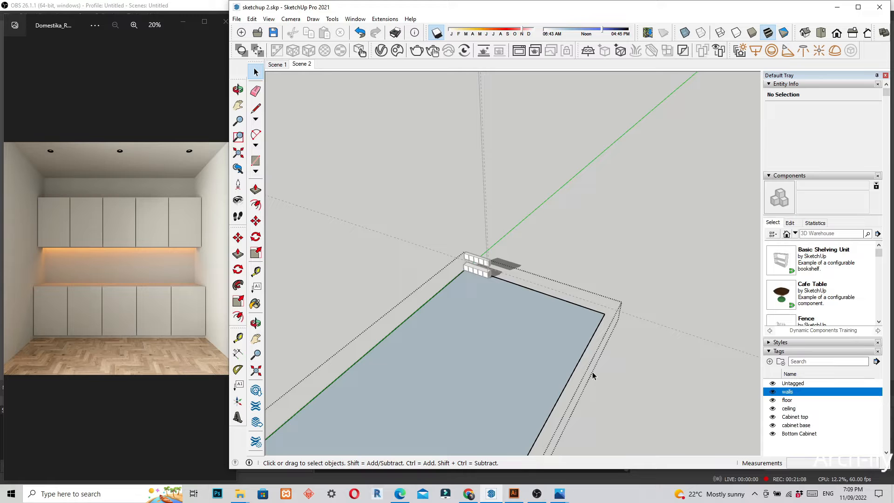
# Move the floor's far long edge inward about 12300 mm to line up with the exposed end of the base cabinet's plinth
pyautogui.moveTo(570, 408); pyautogui.dragTo(528, 404, button='middle')
pyautogui.click(531, 392)
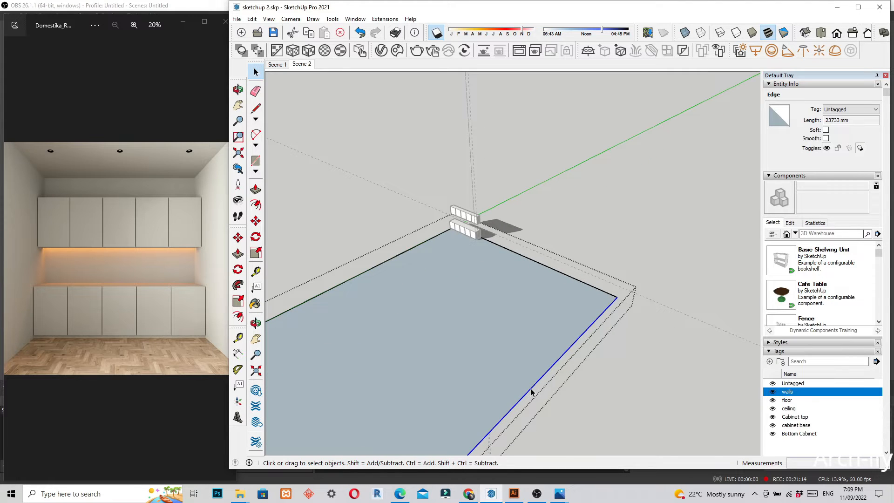
pyautogui.scroll(-2, 653, 234)
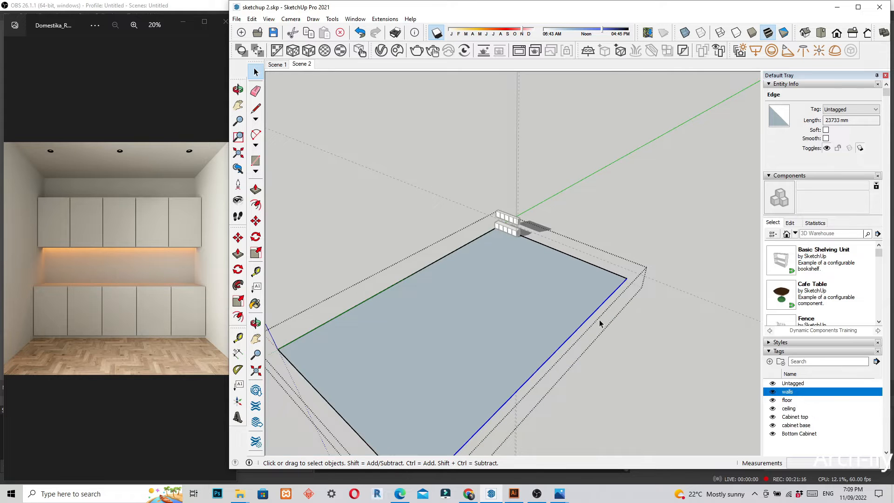
pyautogui.scroll(3, 601, 324)
pyautogui.press('m')
pyautogui.click(604, 302)
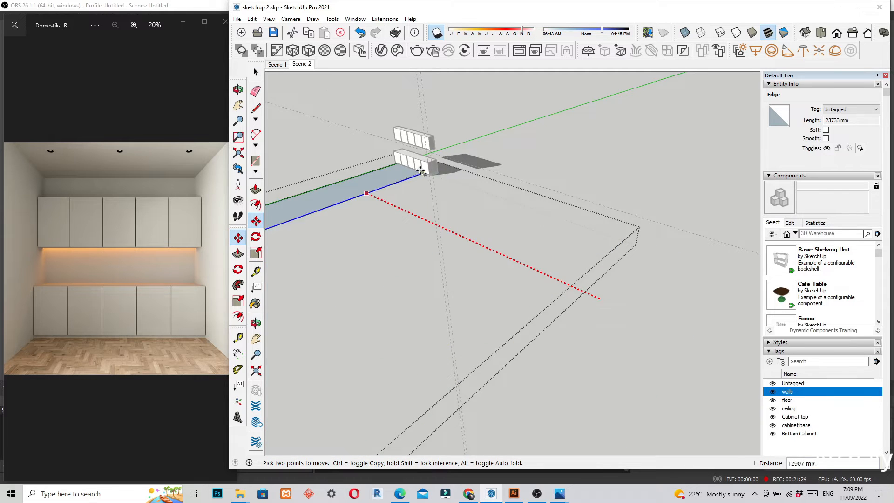
pyautogui.scroll(8, 422, 172)
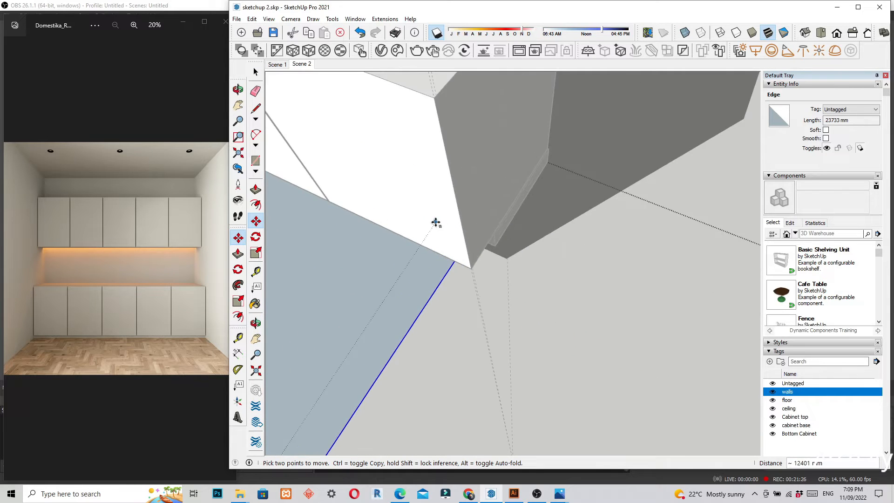
pyautogui.scroll(5, 436, 223)
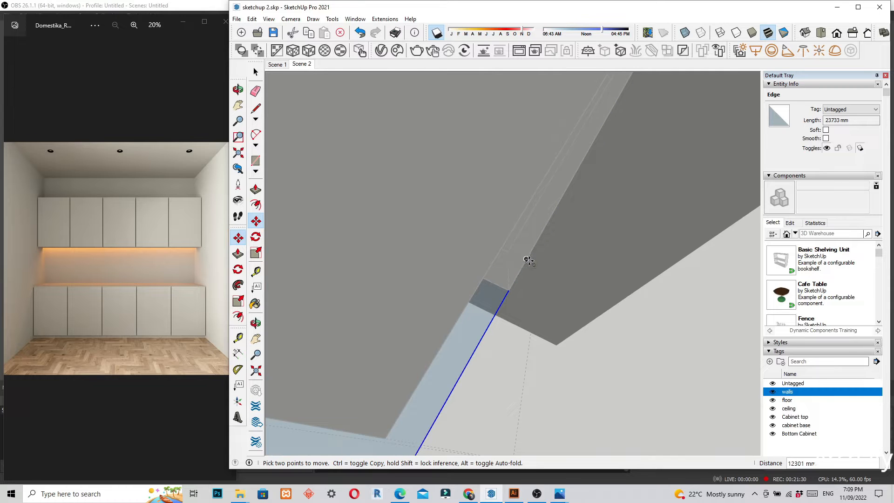
pyautogui.moveTo(528, 261); pyautogui.dragTo(549, 216, button='middle')
pyautogui.press('Escape')
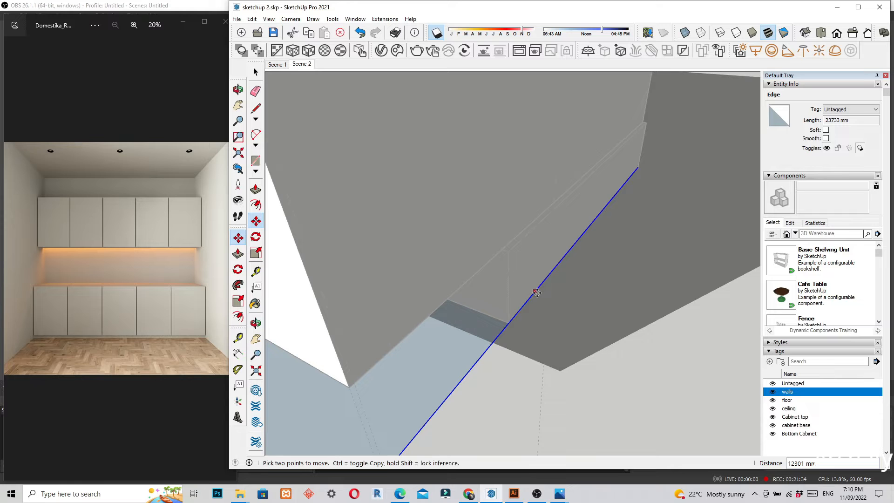
# Move the floor's short edge opposite the cabinets about 17100 mm toward them along the green axis
pyautogui.scroll(-8, 582, 279)
pyautogui.moveTo(483, 320); pyautogui.dragTo(455, 204, button='middle')
pyautogui.scroll(-8, 455, 203)
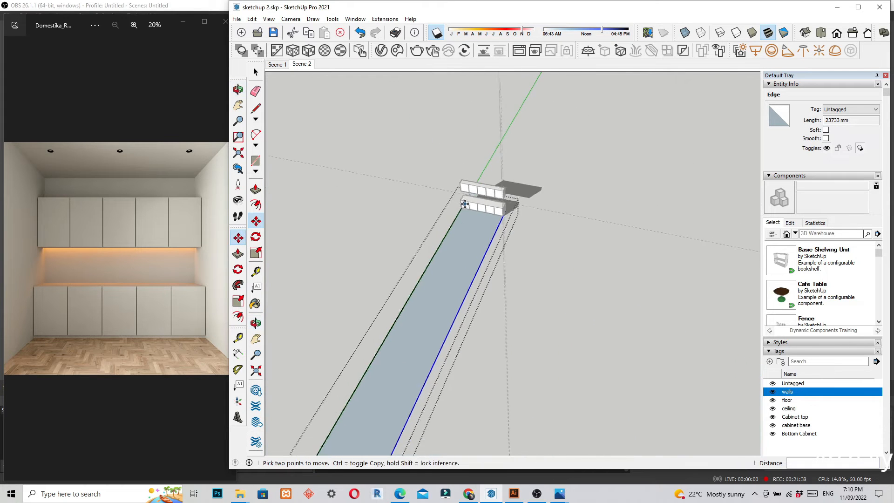
pyautogui.press('space')
pyautogui.scroll(3, 405, 355)
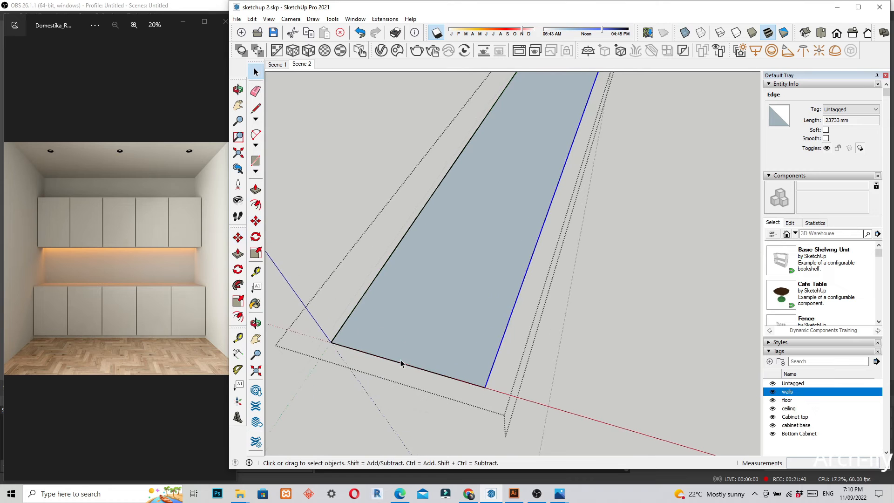
pyautogui.click(407, 367)
pyautogui.press('m')
pyautogui.click(412, 365)
pyautogui.scroll(-3, 417, 356)
pyautogui.scroll(3, 425, 346)
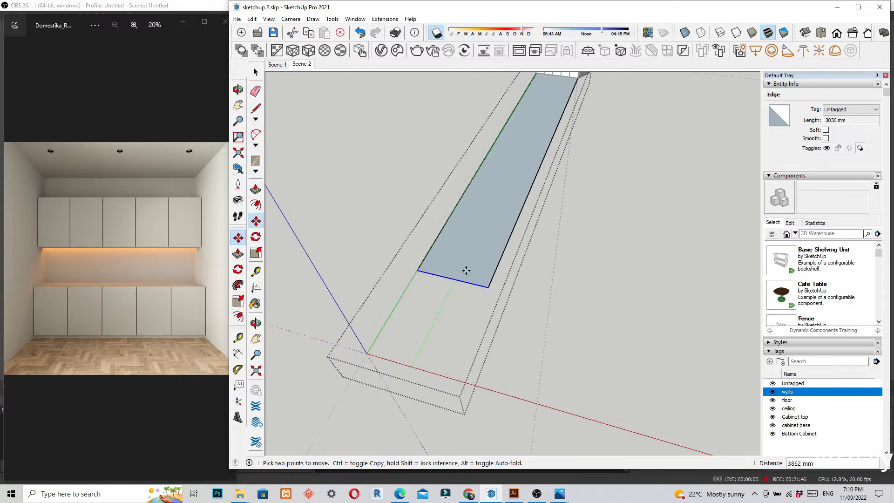
pyautogui.scroll(-4, 470, 269)
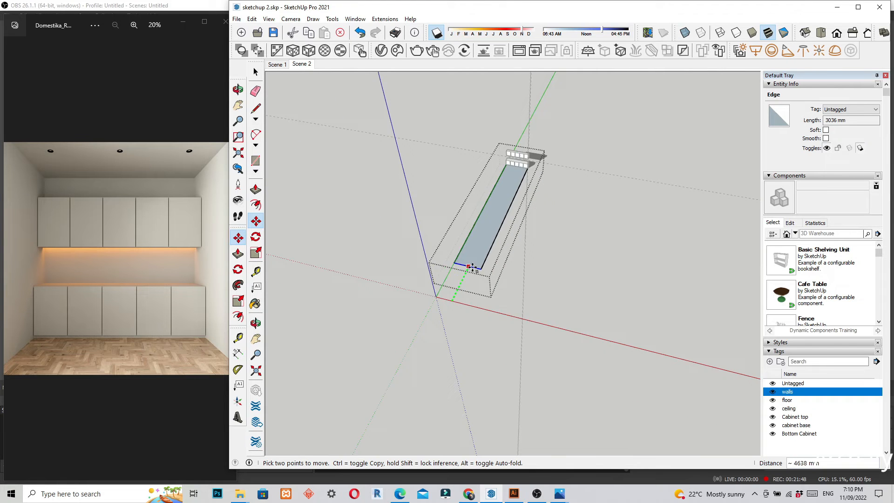
pyautogui.scroll(5, 522, 210)
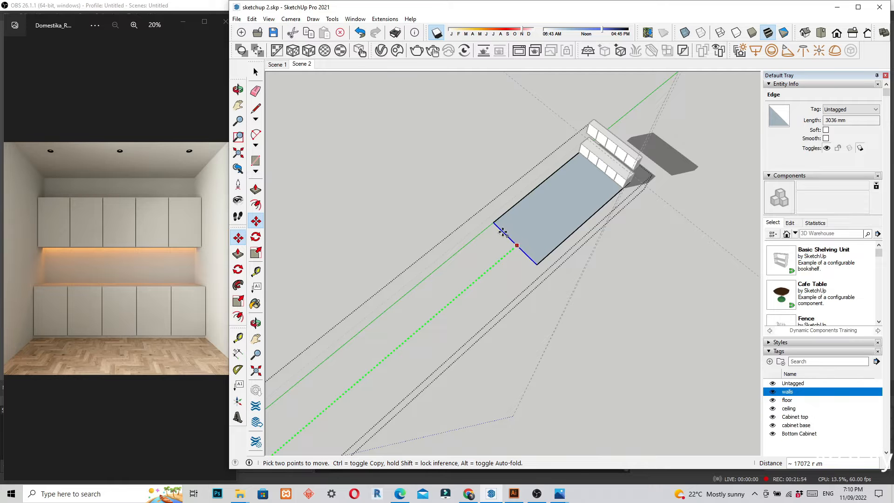
pyautogui.click(504, 232)
# Move the floor's front edge about 1900 mm closer to the cabinets along the green axis and leave the group
pyautogui.moveTo(458, 256); pyautogui.dragTo(555, 174, button='middle')
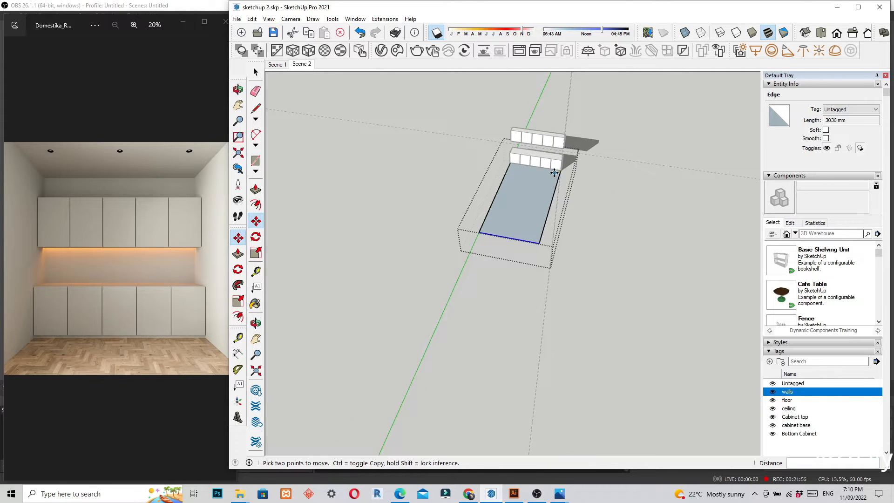
pyautogui.scroll(5, 554, 173)
pyautogui.scroll(-3, 553, 173)
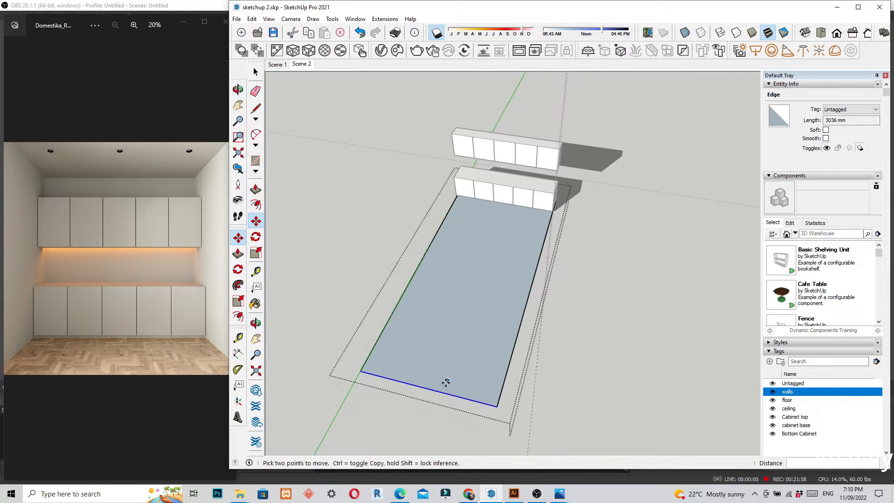
pyautogui.click(434, 393)
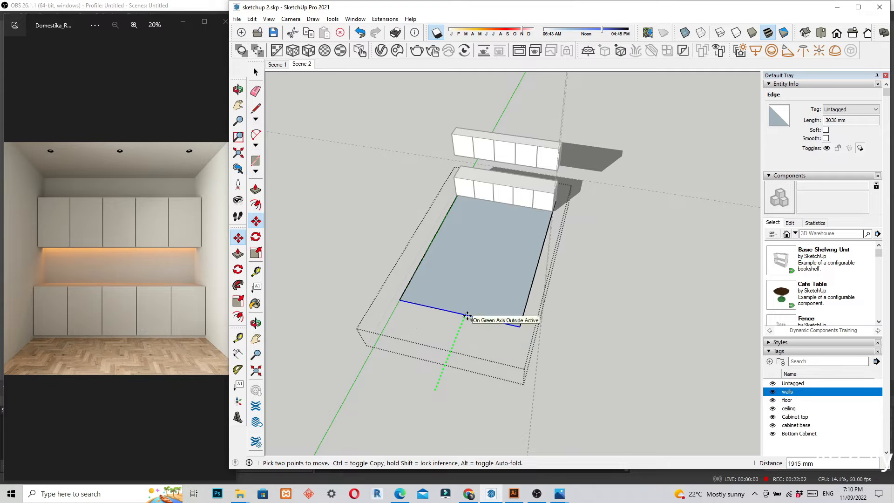
pyautogui.click(467, 317)
pyautogui.press('space')
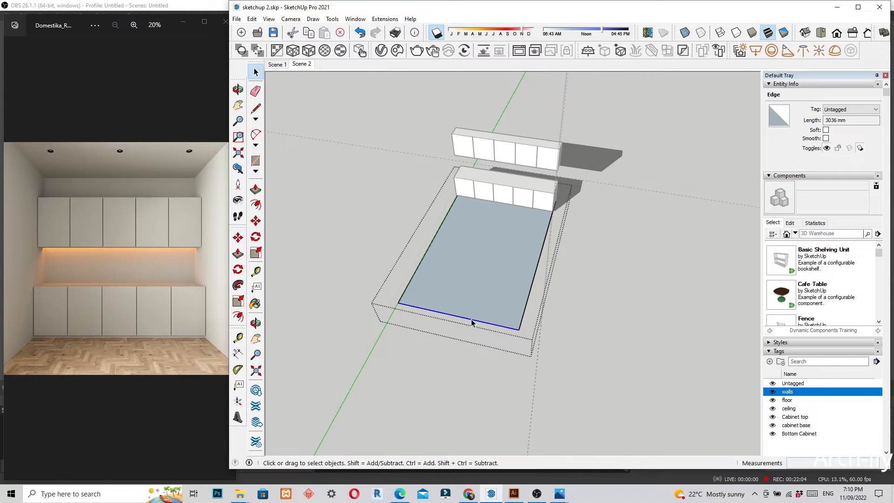
pyautogui.click(552, 313)
# Copy the floor group about 343 mm straight down along the blue axis
pyautogui.moveTo(551, 313); pyautogui.dragTo(572, 286, button='middle')
pyautogui.moveTo(485, 227); pyautogui.dragTo(509, 255, button='middle')
pyautogui.scroll(4, 507, 255)
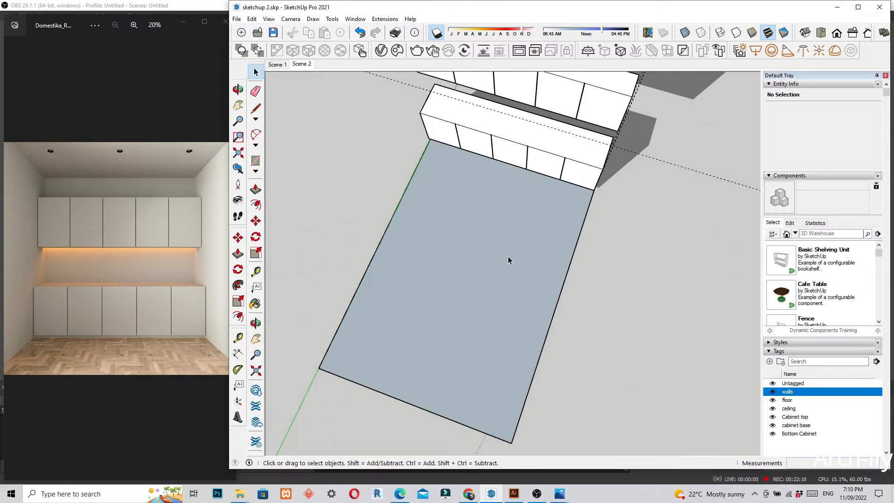
pyautogui.scroll(-3, 474, 247)
pyautogui.moveTo(570, 362); pyautogui.dragTo(591, 268, button='middle')
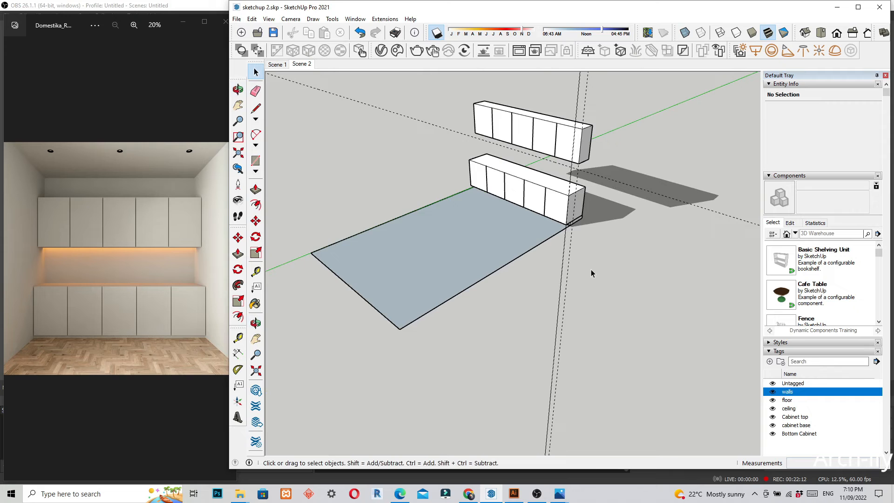
pyautogui.moveTo(525, 255); pyautogui.dragTo(524, 239, button='middle')
pyautogui.click(472, 277)
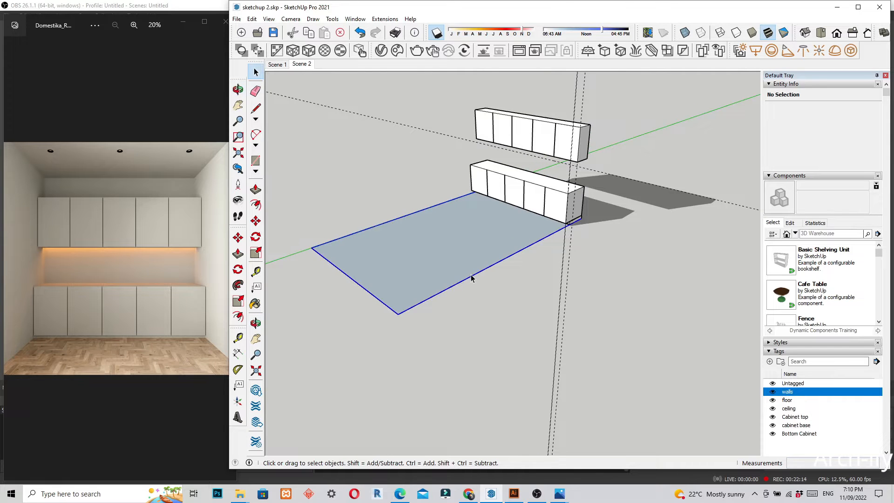
pyautogui.scroll(2, 511, 256)
pyautogui.scroll(1, 511, 256)
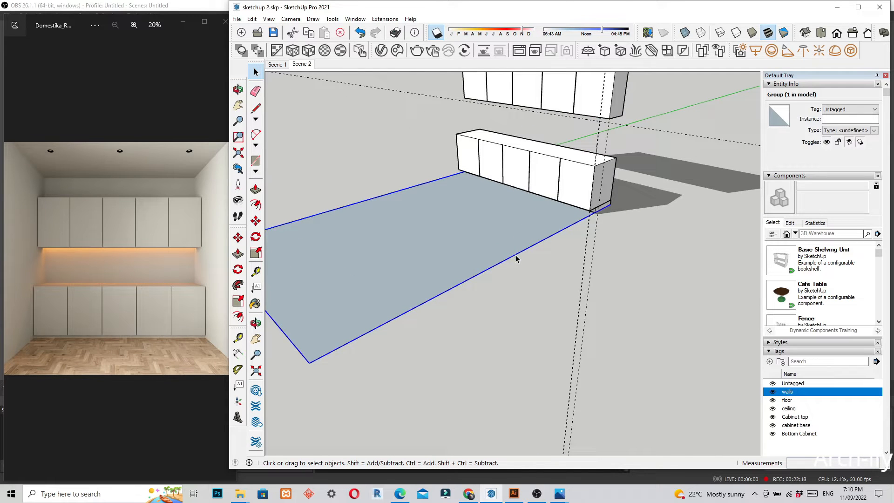
pyautogui.scroll(-2, 570, 269)
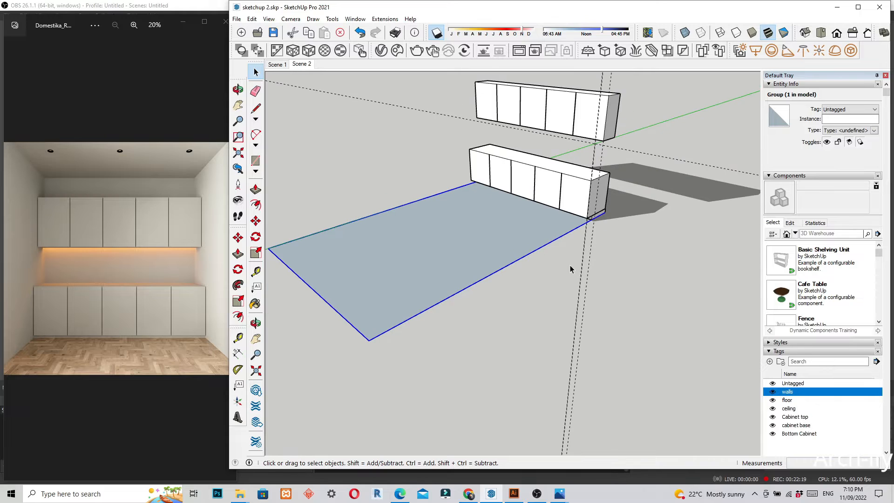
pyautogui.press('m')
pyautogui.click(369, 340)
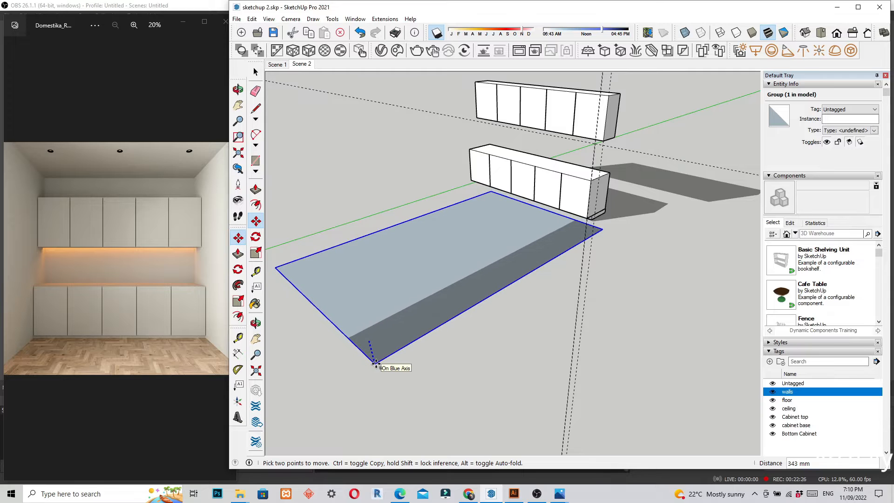
pyautogui.press('ctrl')
pyautogui.click(375, 364)
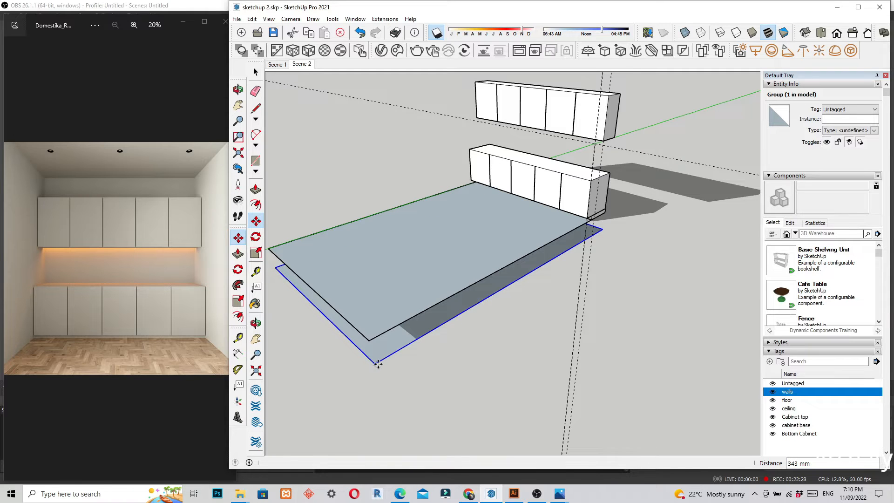
pyautogui.press('space')
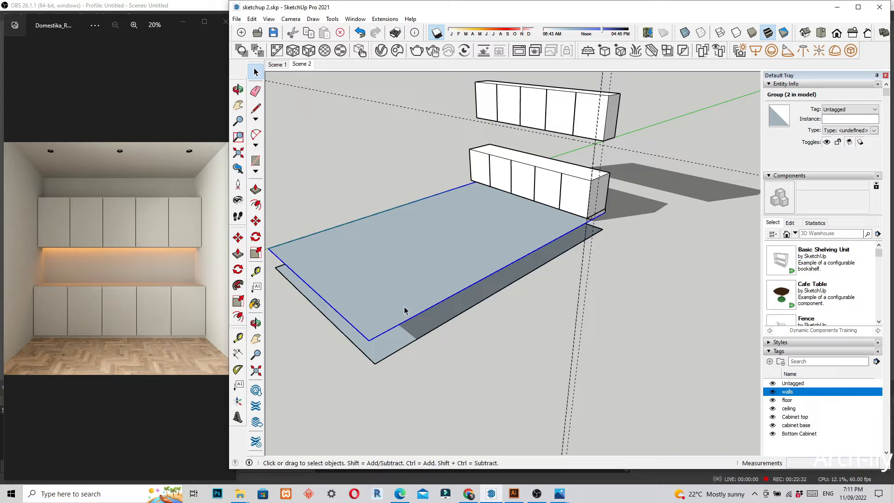
# Assign the original upper floor group to the floor tag and hide that tag
pyautogui.click(849, 110)
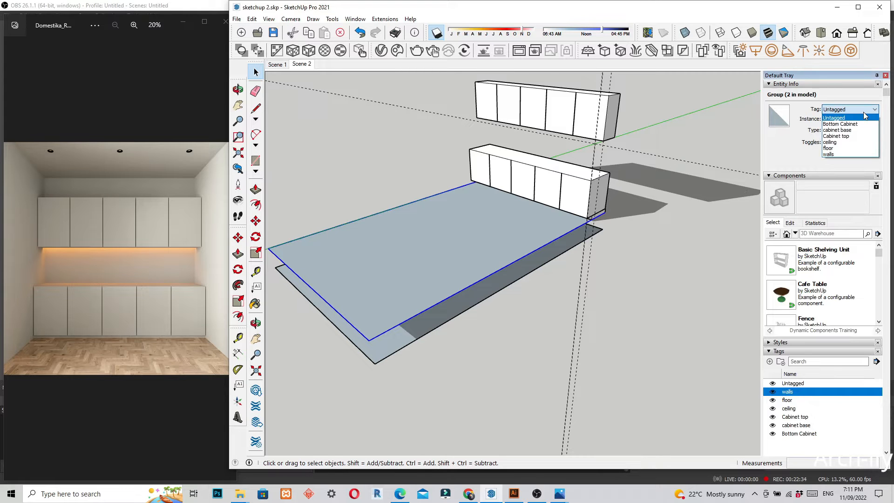
pyautogui.click(838, 148)
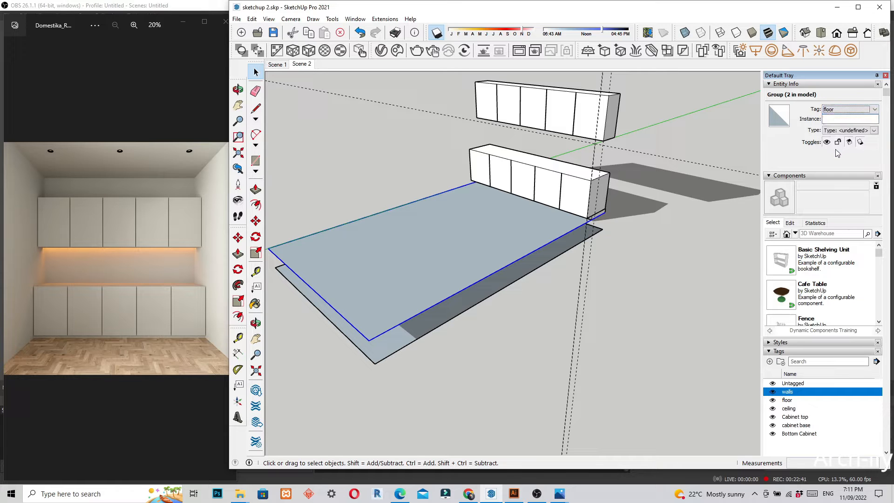
pyautogui.click(773, 401)
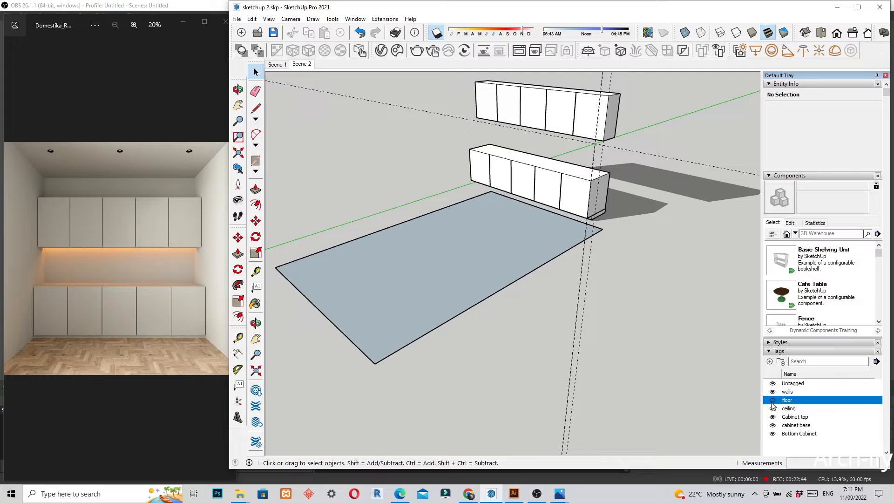
# Assign the base cabinet group to the Bottom Cabinet tag and hide that tag
pyautogui.click(568, 187)
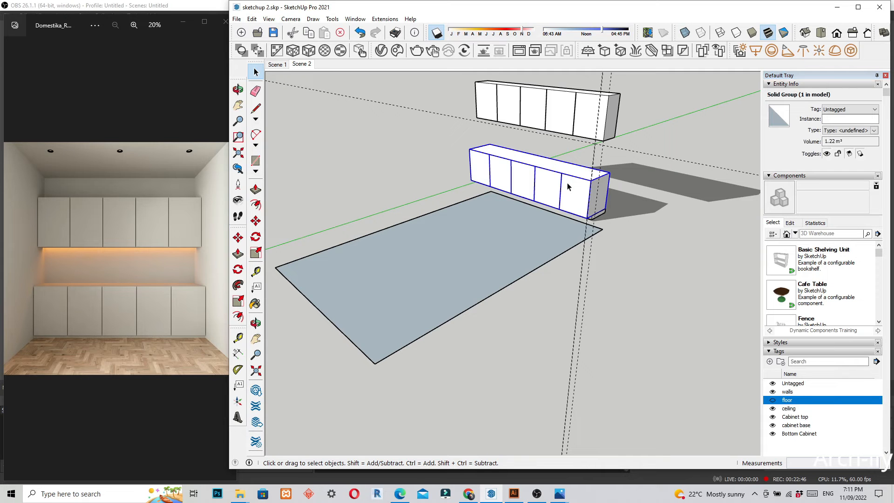
pyautogui.click(840, 110)
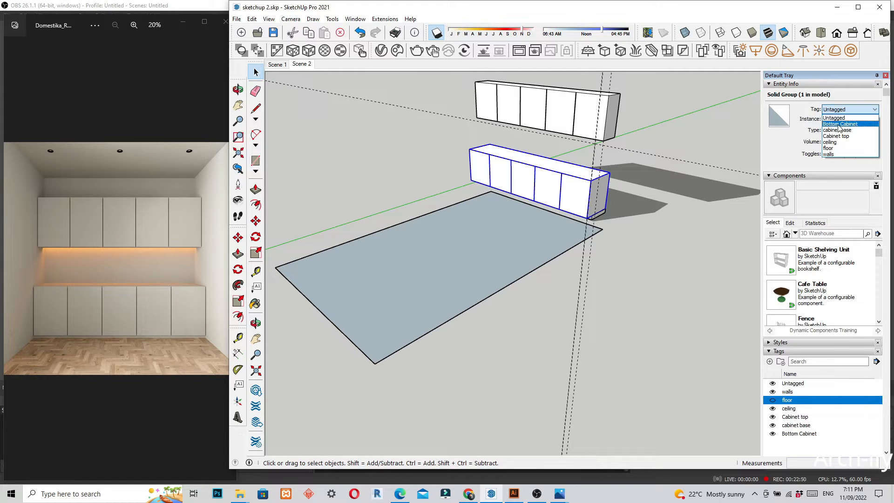
pyautogui.click(839, 124)
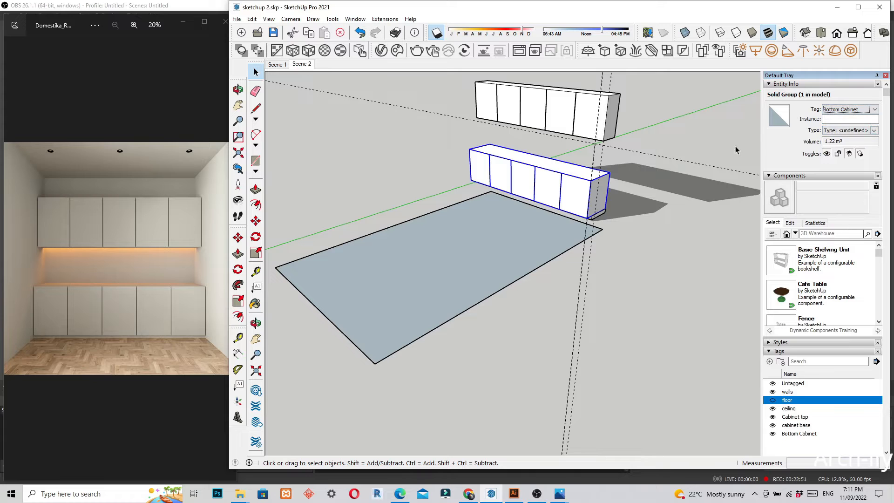
pyautogui.click(773, 434)
# Assign the wall cabinet group to the Cabinet top tag and hide that tag
pyautogui.click(590, 131)
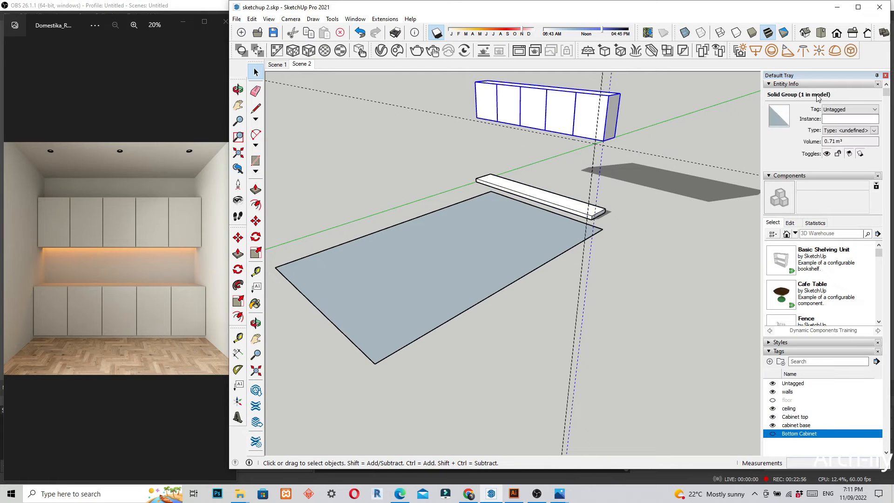
pyautogui.click(839, 110)
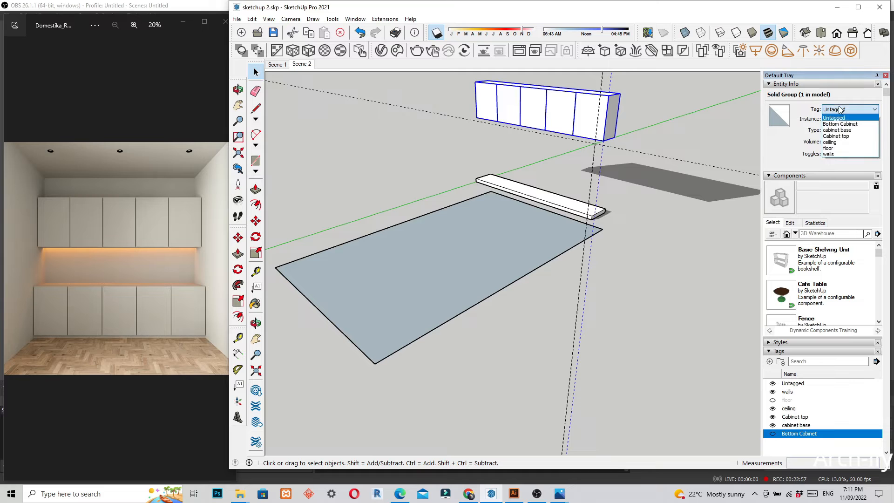
pyautogui.click(845, 136)
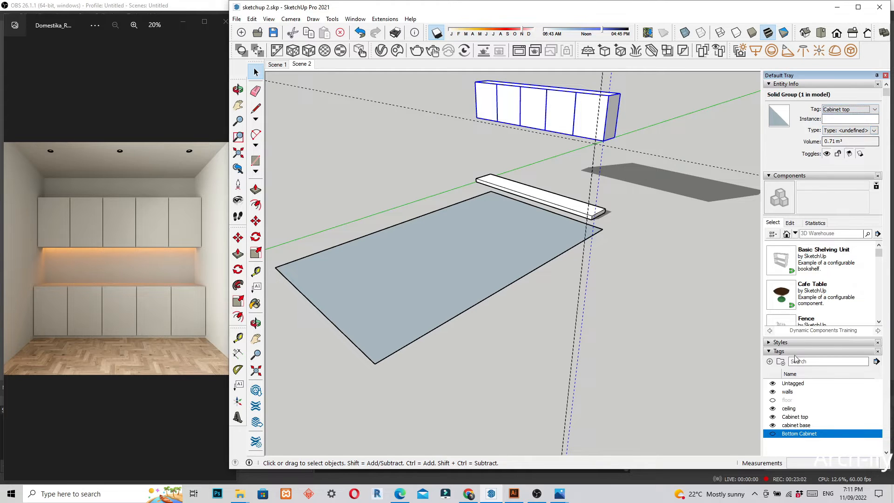
pyautogui.click(773, 417)
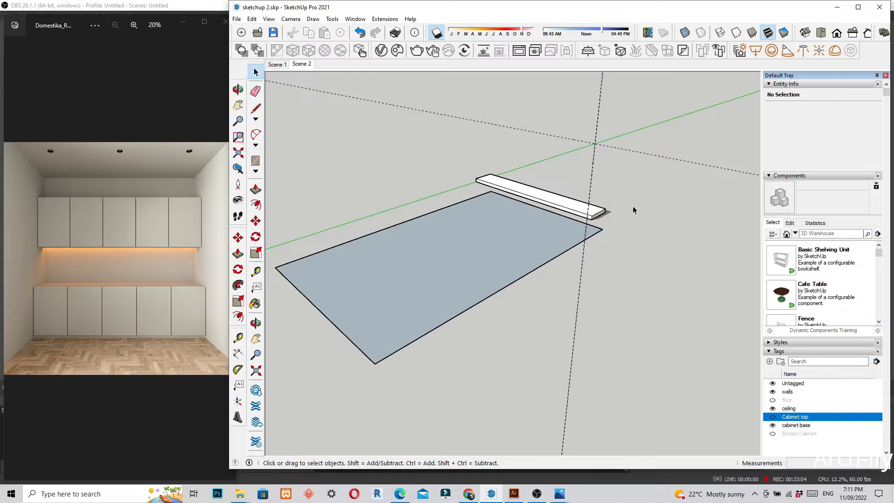
# Assign the plinth group to the cabinet base tag and hide that tag
pyautogui.click(568, 200)
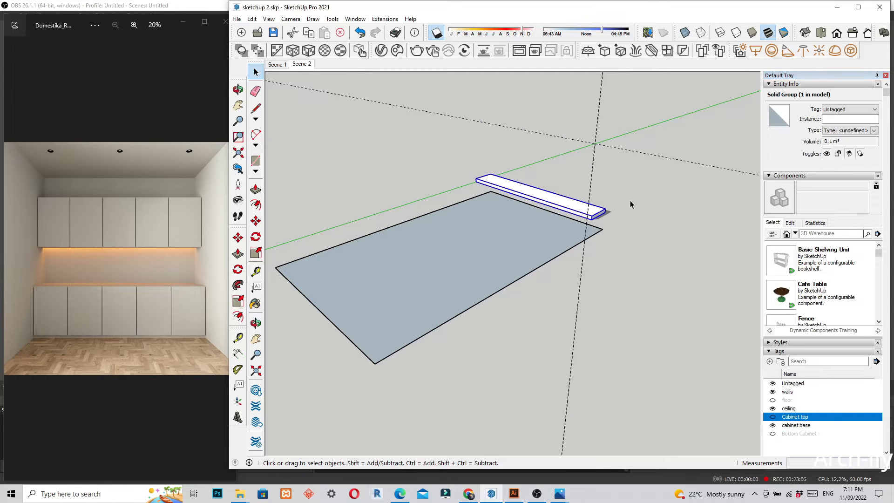
pyautogui.moveTo(606, 261); pyautogui.dragTo(561, 315, button='middle')
pyautogui.moveTo(643, 262); pyautogui.dragTo(628, 239, button='middle')
pyautogui.click(841, 110)
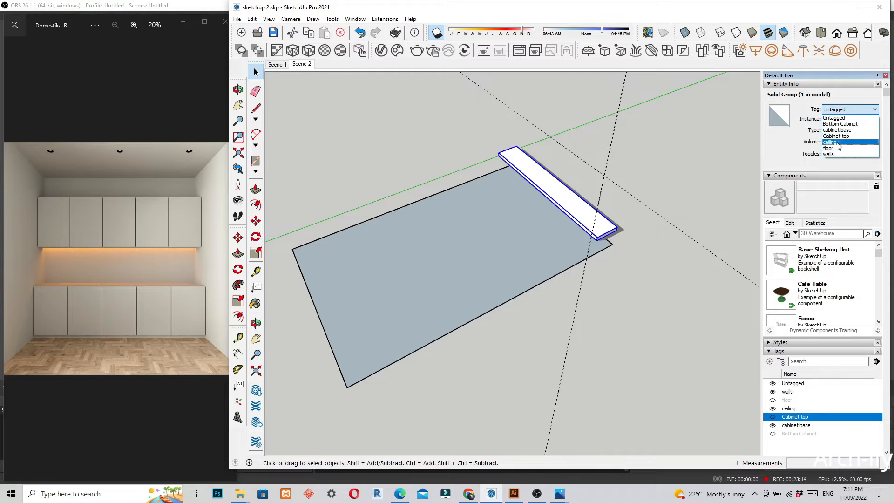
pyautogui.click(837, 130)
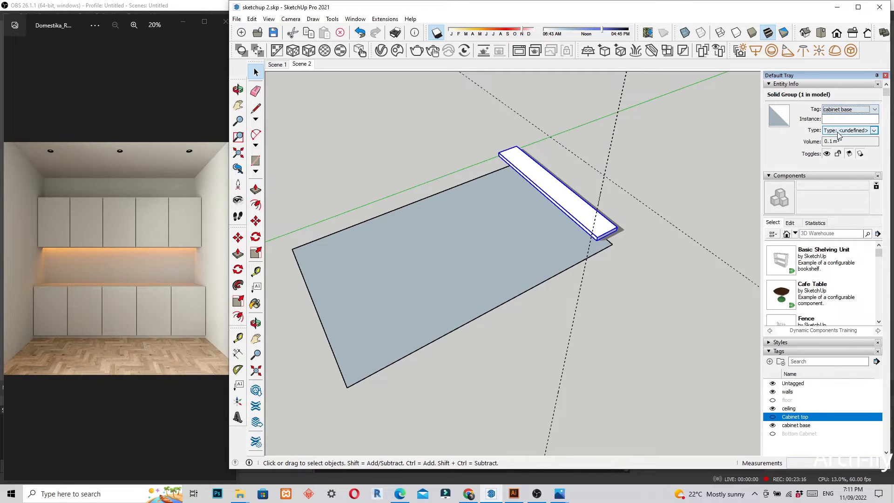
pyautogui.click(773, 426)
# Open the lowered floor copy for editing and offset its face outline outward by 150 mm
pyautogui.moveTo(580, 284); pyautogui.dragTo(565, 237, button='middle')
pyautogui.scroll(3, 565, 237)
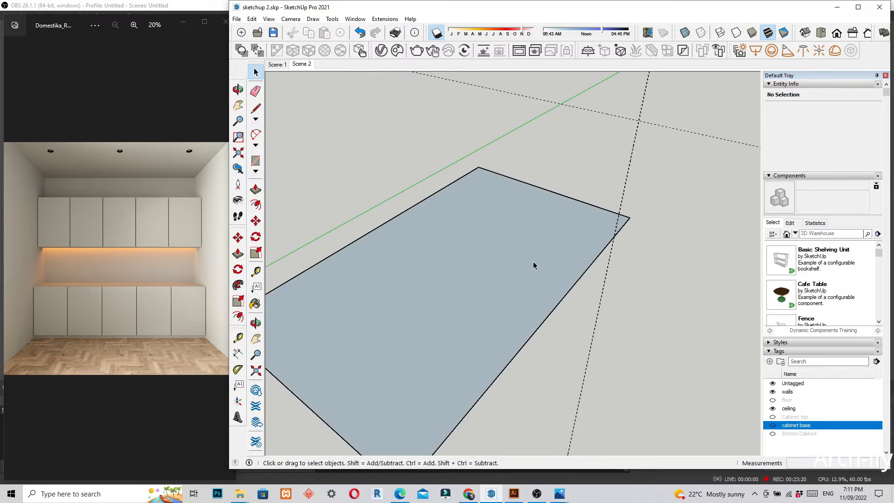
pyautogui.click(554, 295)
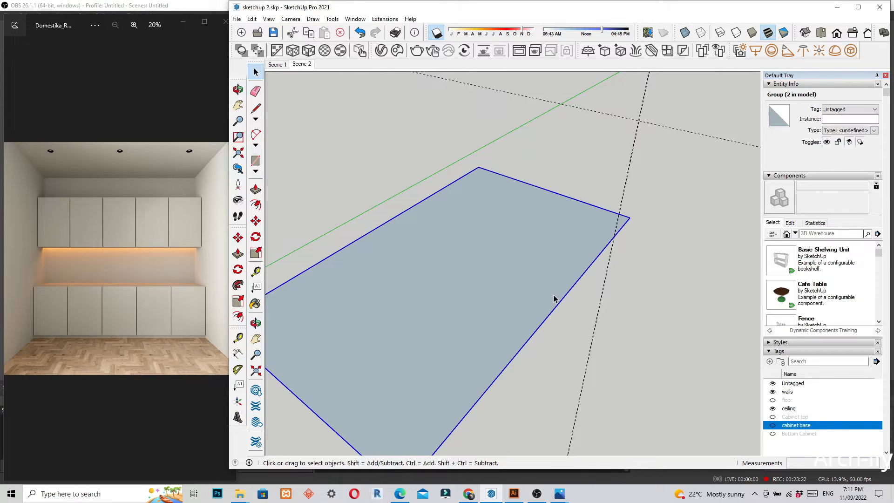
pyautogui.doubleClick(554, 295)
pyautogui.click(561, 298)
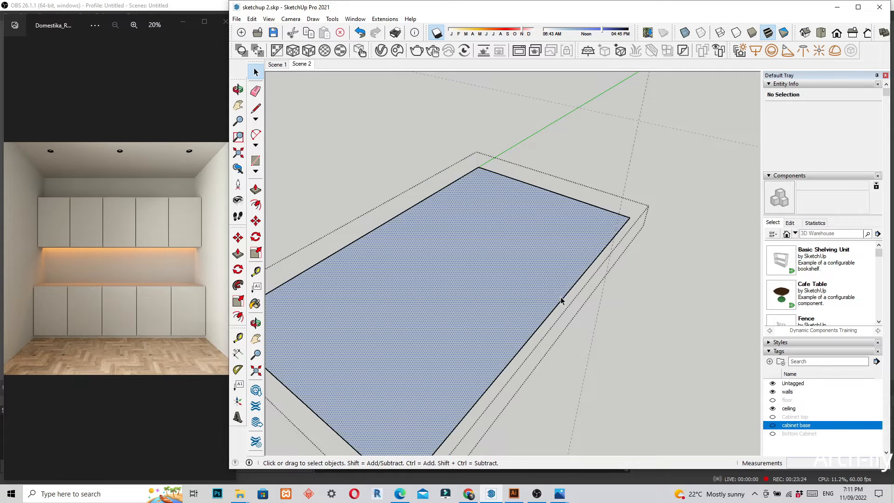
pyautogui.click(562, 298)
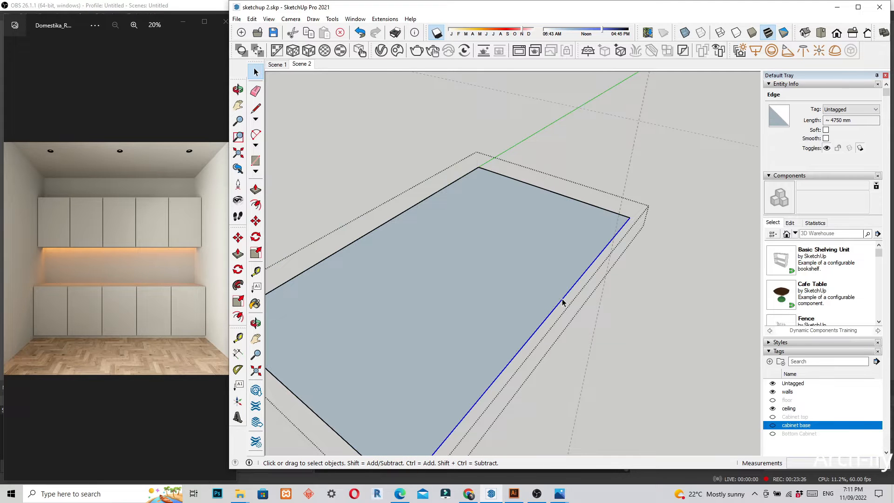
pyautogui.press('f')
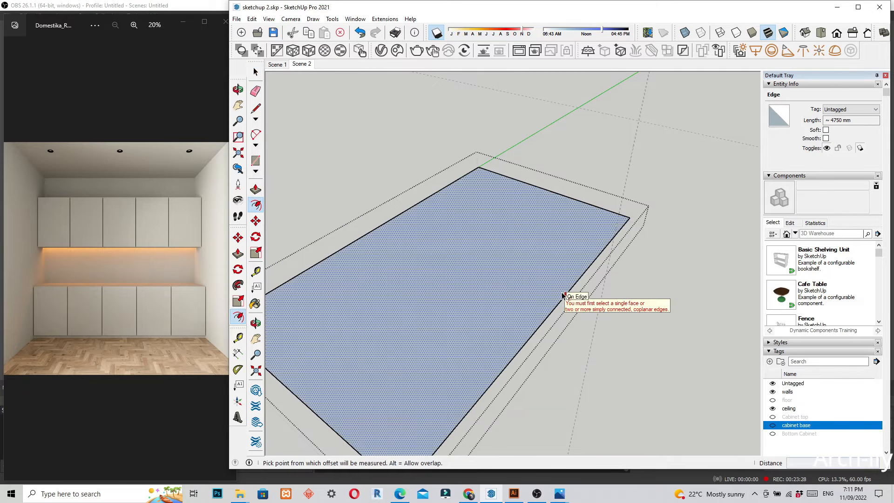
pyautogui.click(564, 295)
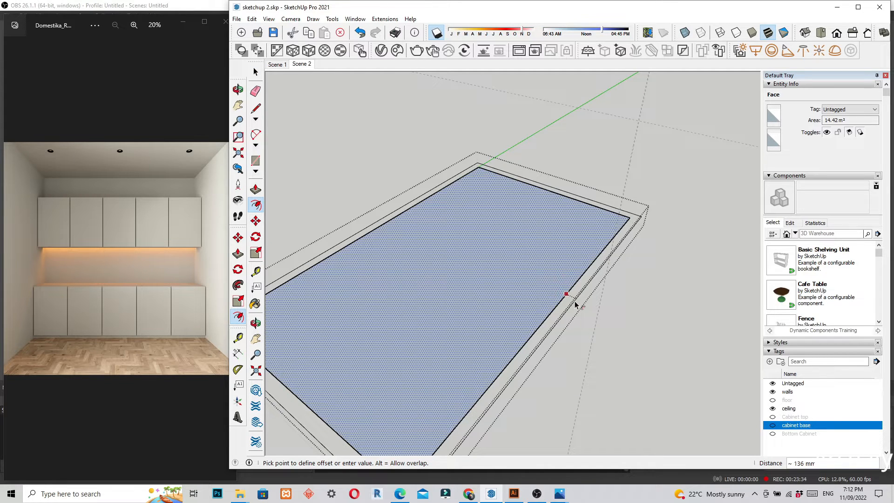
pyautogui.press('Return')
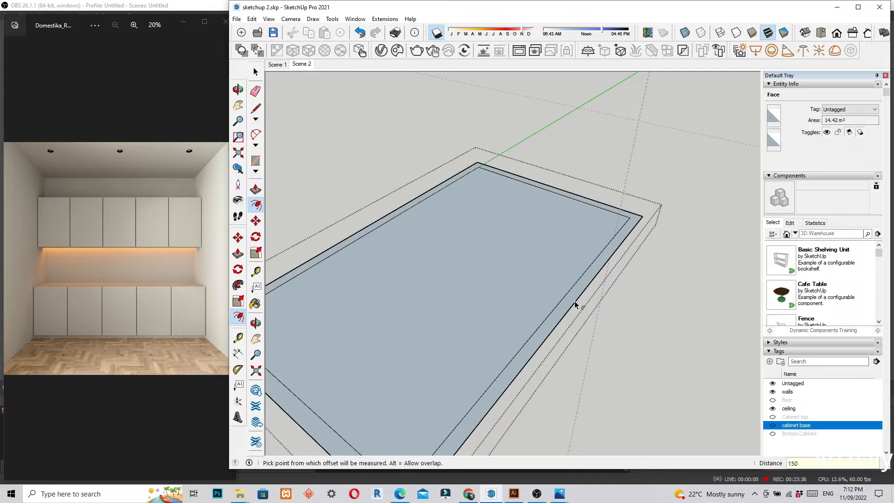
pyautogui.scroll(-5, 536, 292)
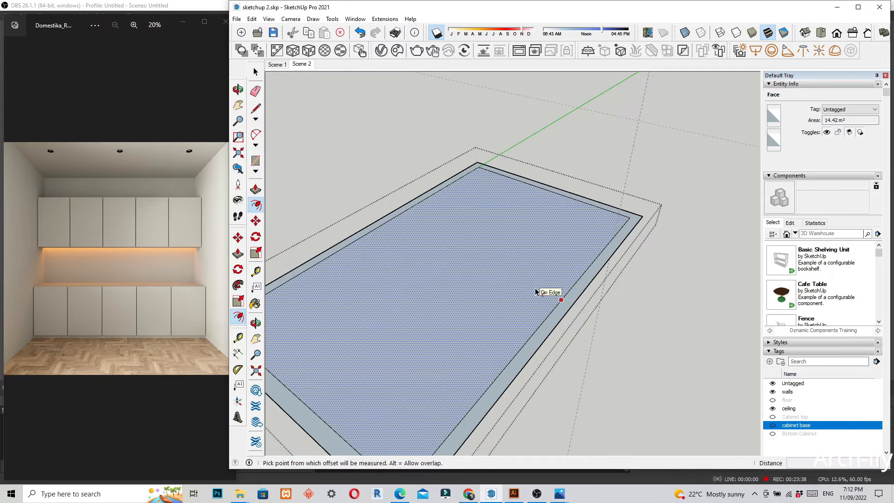
pyautogui.press('space')
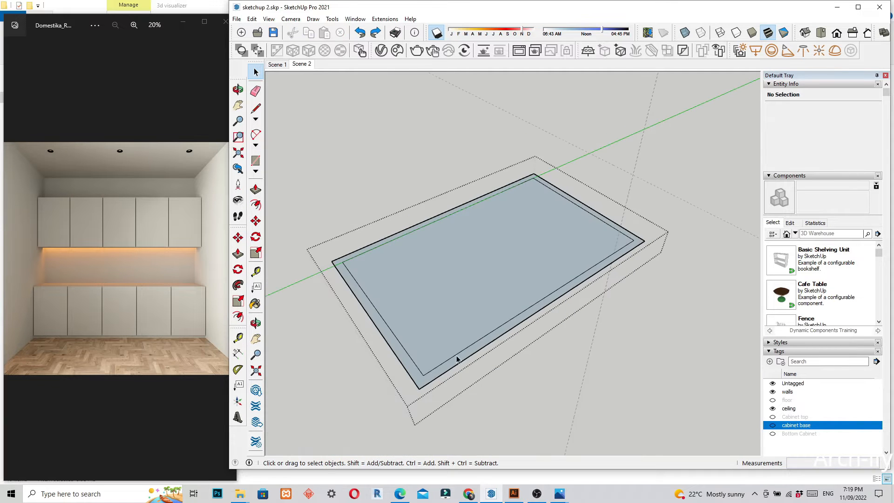
# Show the floor tag again to compare the original floor with the offset outline below it
pyautogui.moveTo(457, 358)
pyautogui.mouseDown(button='middle')
pyautogui.moveTo(463, 377)
pyautogui.moveTo(365, 334)
pyautogui.moveTo(398, 275)
pyautogui.moveTo(460, 353)
pyautogui.moveTo(448, 347)
pyautogui.mouseUp(button='middle')
pyautogui.scroll(1, 343, 296)
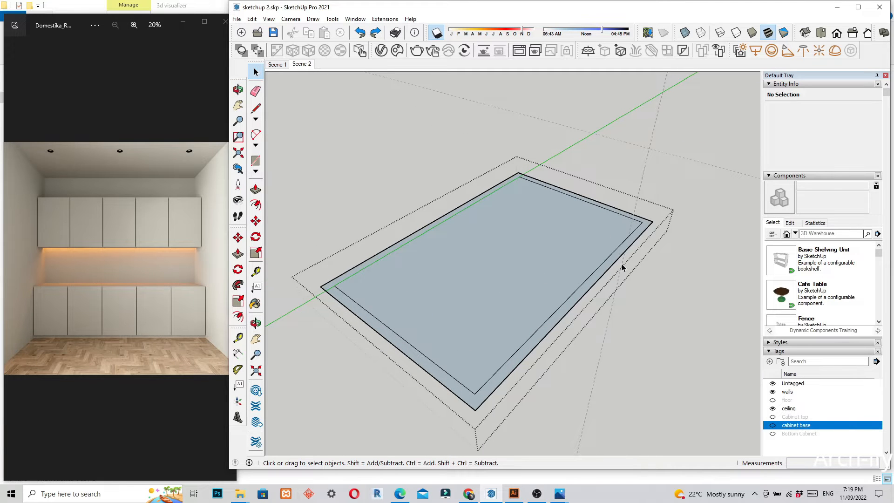
pyautogui.moveTo(615, 297); pyautogui.dragTo(569, 320, button='middle')
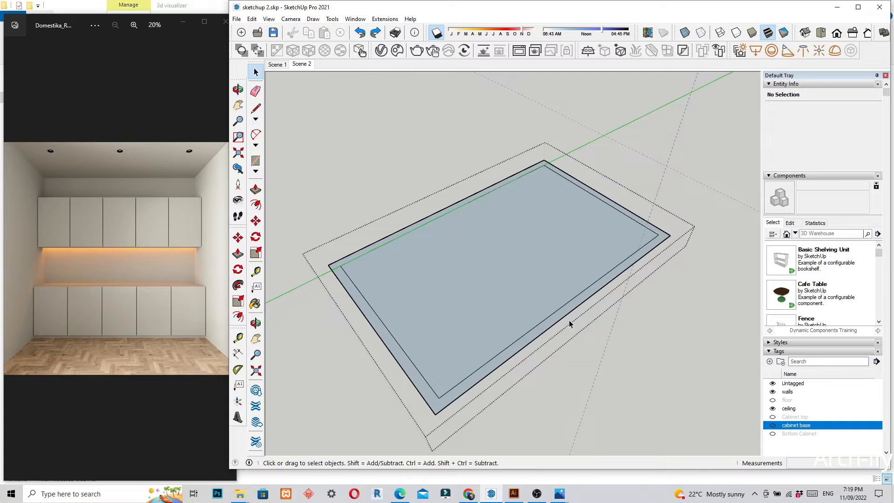
pyautogui.moveTo(468, 355); pyautogui.dragTo(718, 384, button='middle')
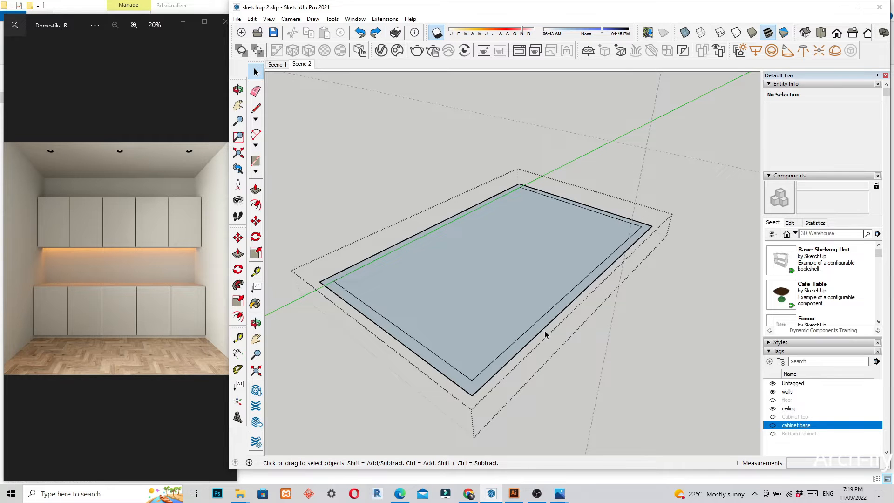
pyautogui.moveTo(570, 331); pyautogui.dragTo(547, 383, button='middle')
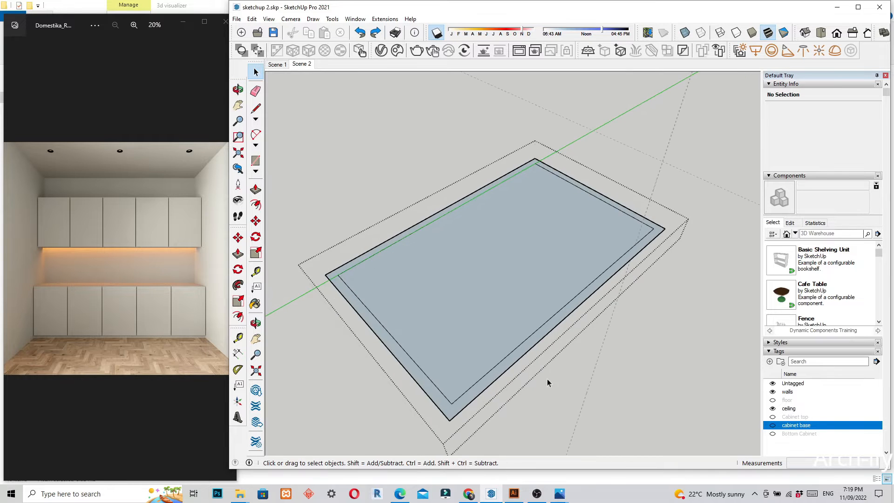
pyautogui.click(773, 401)
pyautogui.moveTo(614, 358); pyautogui.dragTo(399, 315, button='middle')
pyautogui.moveTo(608, 210); pyautogui.dragTo(645, 318, button='middle')
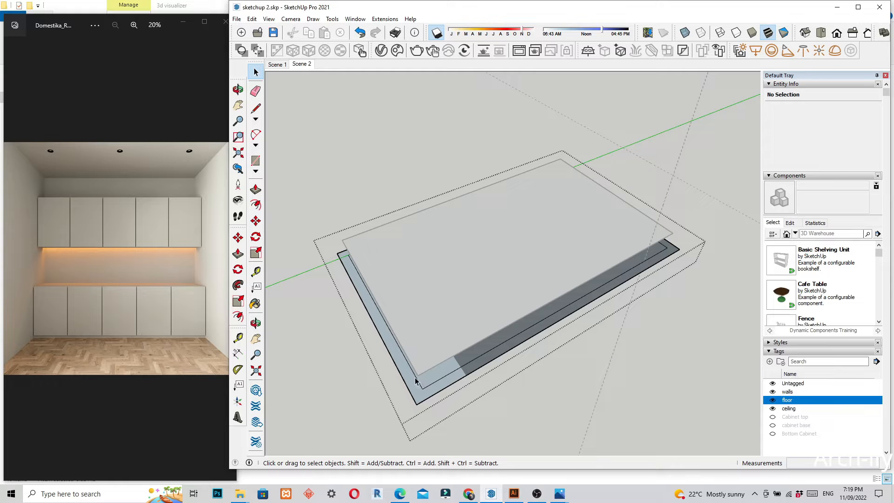
# Hide the floor tag and delete the inner face of the lowered floor copy, leaving only the 150 mm wall outline
pyautogui.click(773, 400)
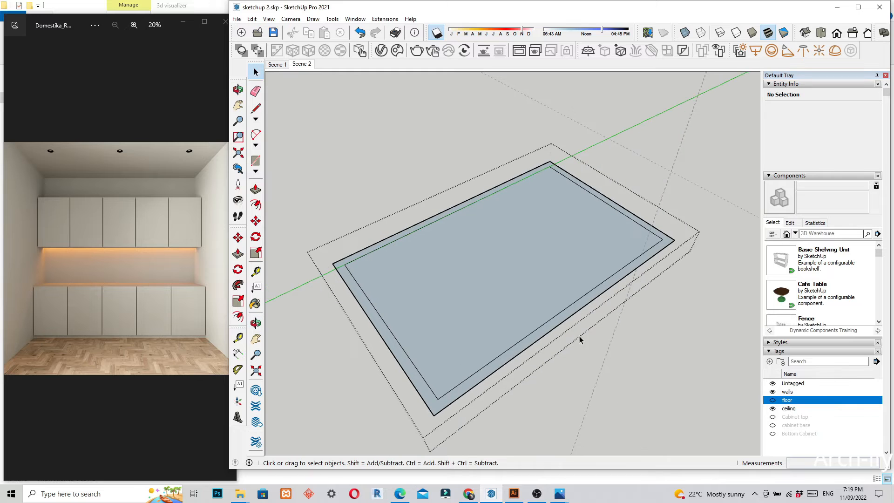
pyautogui.click(547, 279)
pyautogui.moveTo(516, 378); pyautogui.dragTo(499, 303, button='middle')
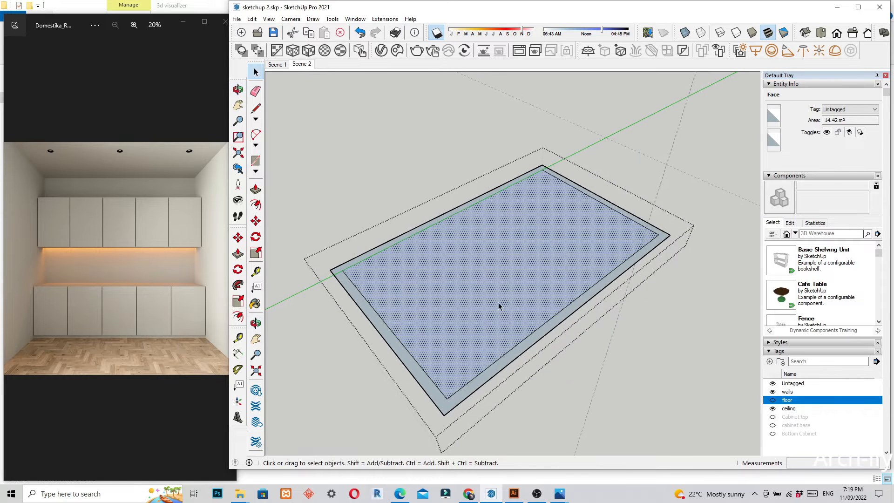
pyautogui.press('Delete')
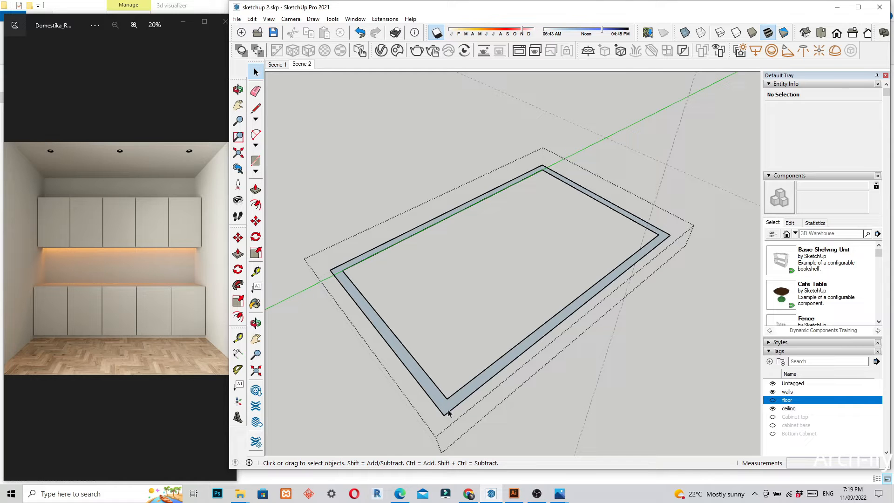
pyautogui.click(544, 398)
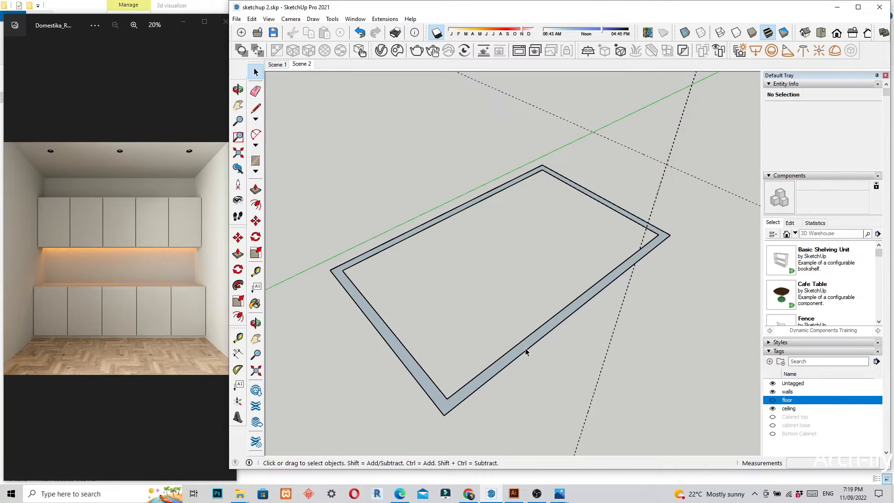
# Assign the wall outline group to the walls tag
pyautogui.click(526, 349)
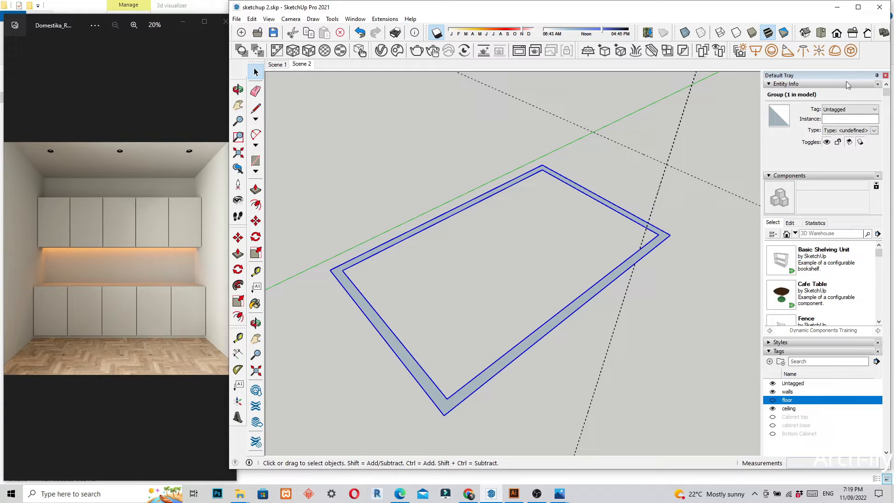
pyautogui.click(841, 109)
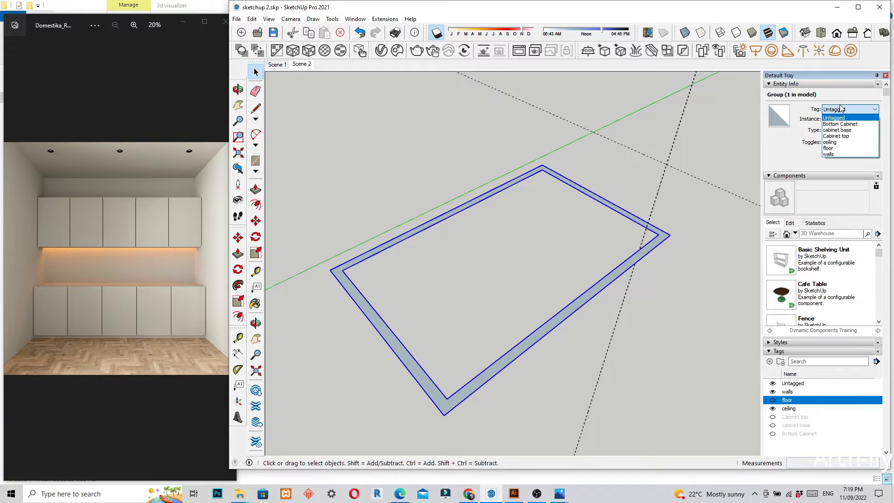
pyautogui.click(833, 154)
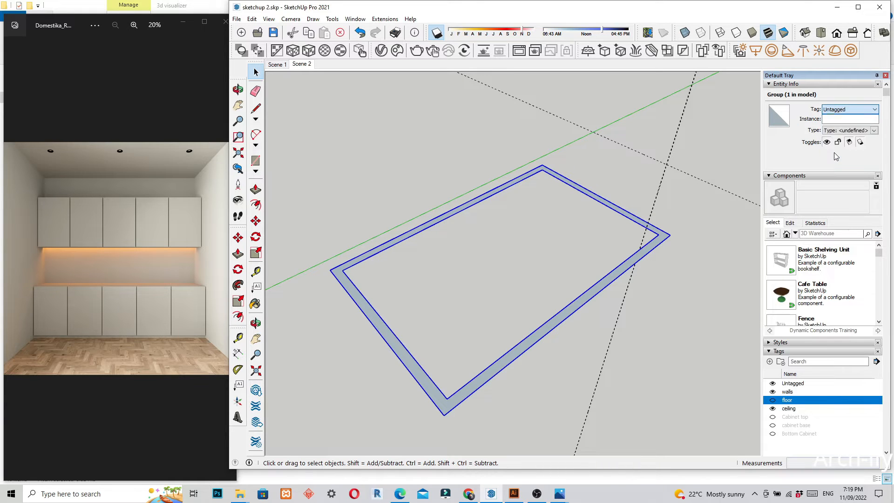
# Show the floor tag and move the wall outline up so its inner corner meets the floor's matching corner
pyautogui.click(773, 402)
pyautogui.moveTo(530, 359); pyautogui.dragTo(552, 275, button='middle')
pyautogui.scroll(3, 487, 370)
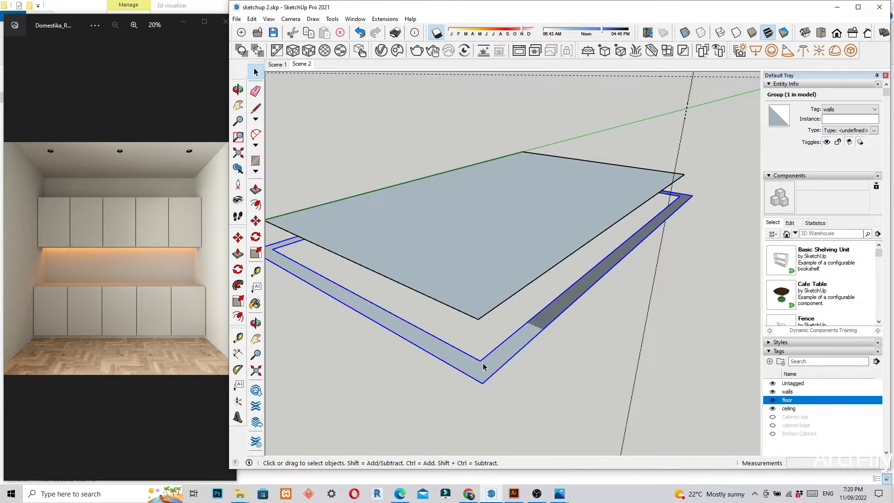
pyautogui.press('m')
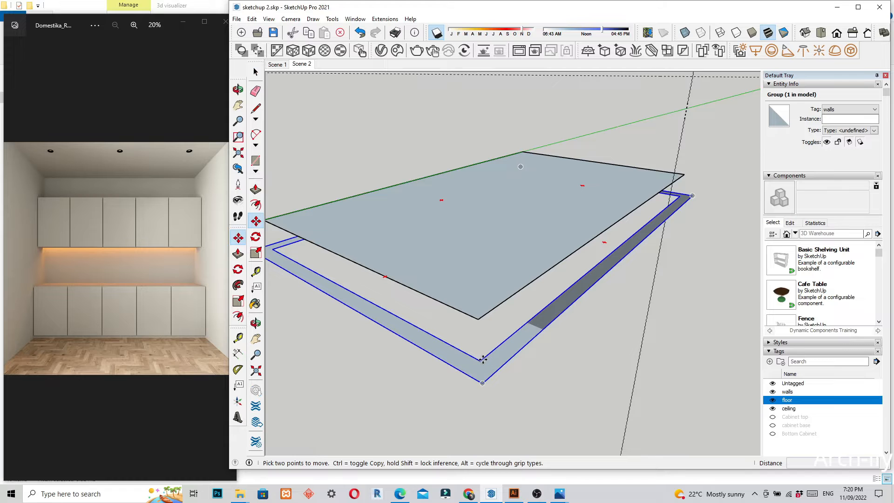
pyautogui.click(483, 359)
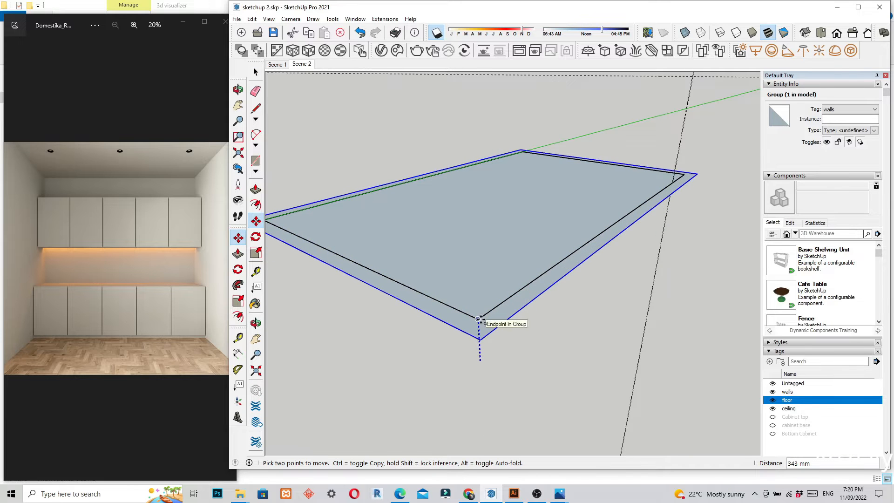
pyautogui.click(478, 320)
pyautogui.moveTo(526, 354); pyautogui.dragTo(600, 373, button='middle')
pyautogui.press('space')
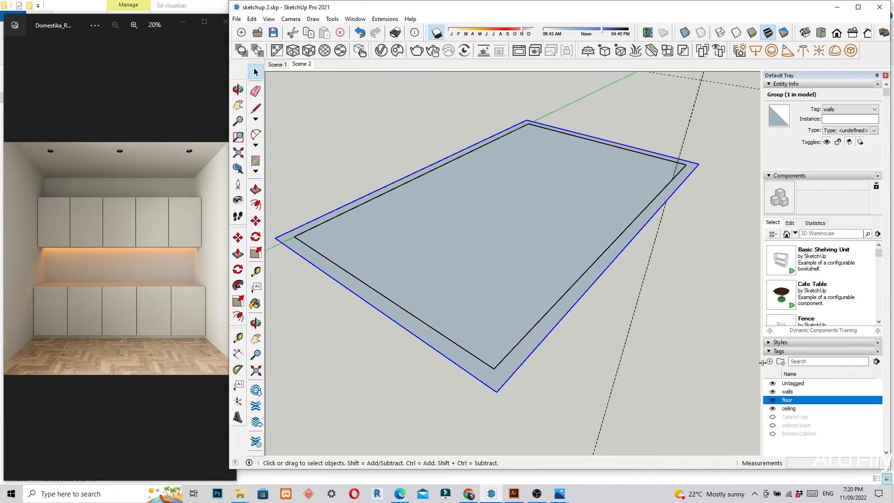
# Show the cabinet base and Bottom Cabinet tags
pyautogui.click(773, 426)
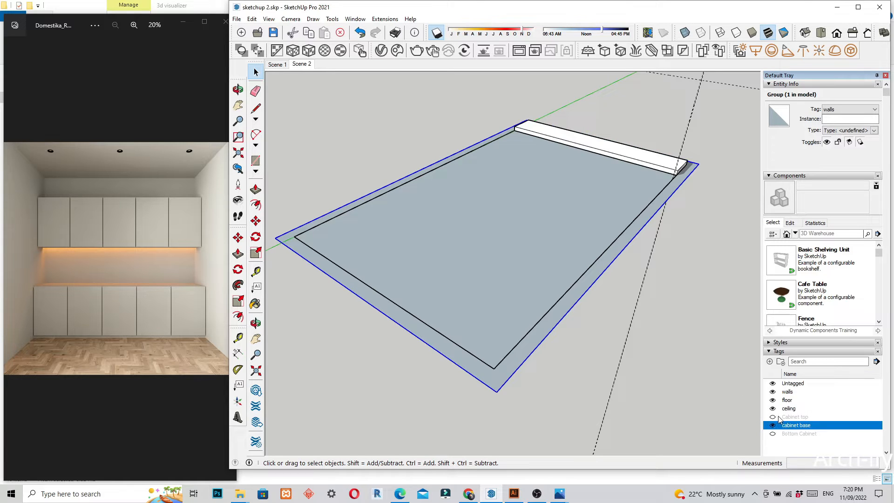
pyautogui.click(773, 434)
pyautogui.moveTo(616, 350)
pyautogui.mouseDown(button='middle')
pyautogui.moveTo(640, 371)
pyautogui.moveTo(599, 359)
pyautogui.moveTo(615, 358)
pyautogui.mouseUp(button='middle')
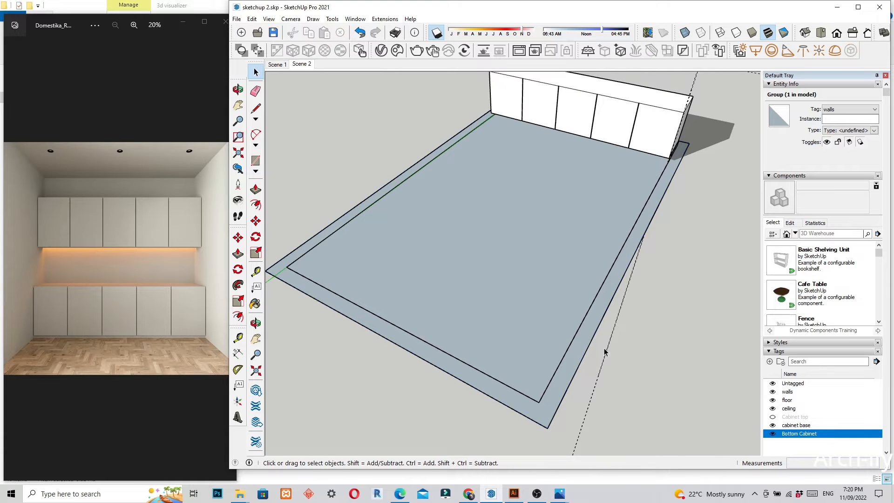
# Open the wall outline group for editing and Push/Pull its face up 2700 mm to form the room walls
pyautogui.click(603, 326)
pyautogui.rightClick(588, 339)
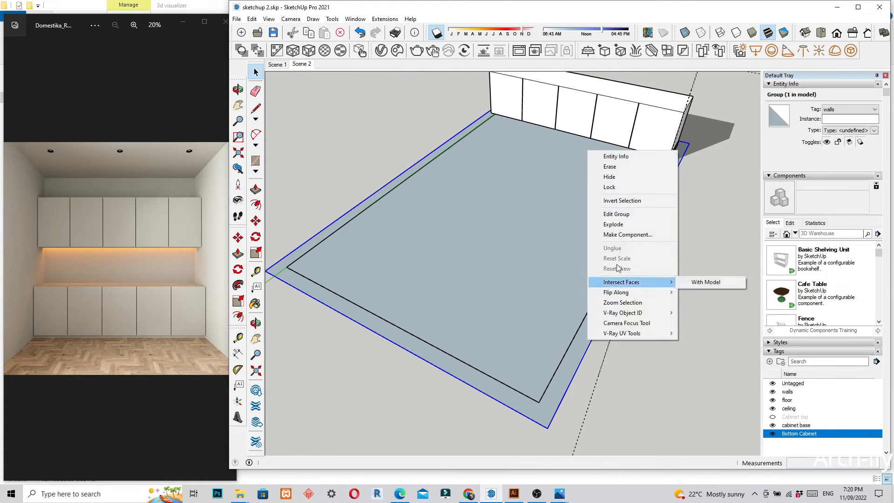
pyautogui.click(625, 215)
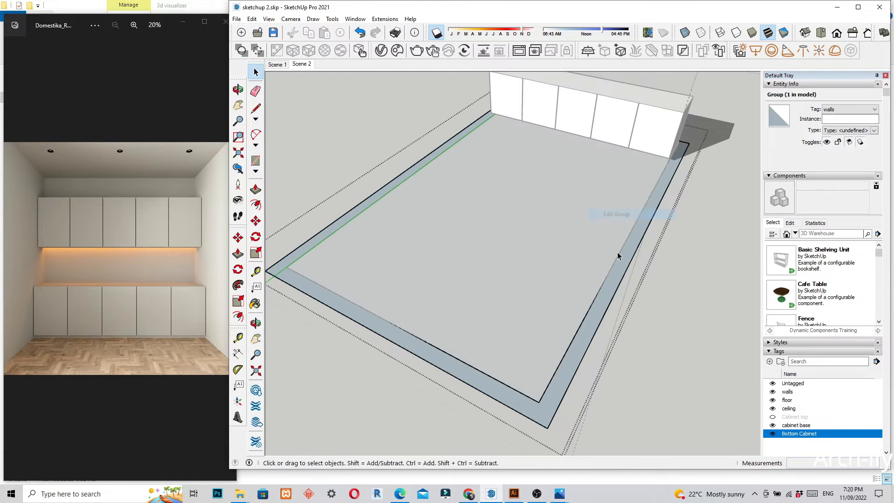
pyautogui.click(596, 324)
pyautogui.press('p')
pyautogui.click(595, 320)
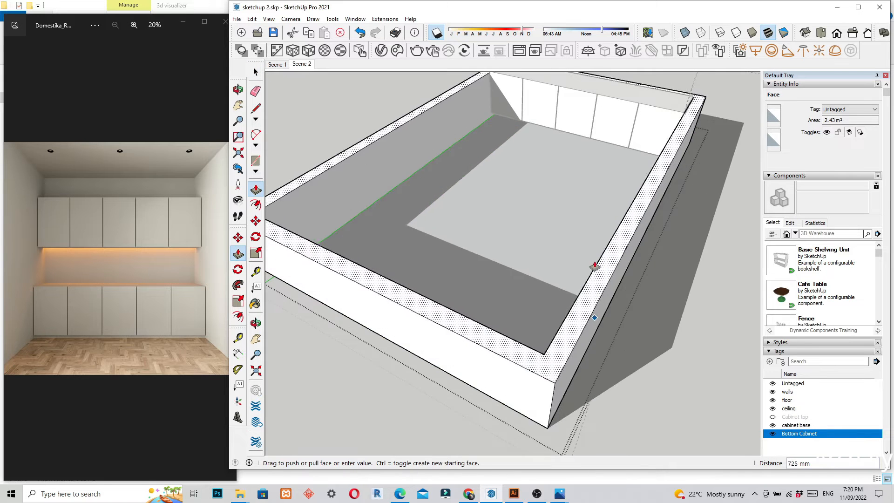
pyautogui.moveTo(591, 252); pyautogui.dragTo(474, 319, button='middle')
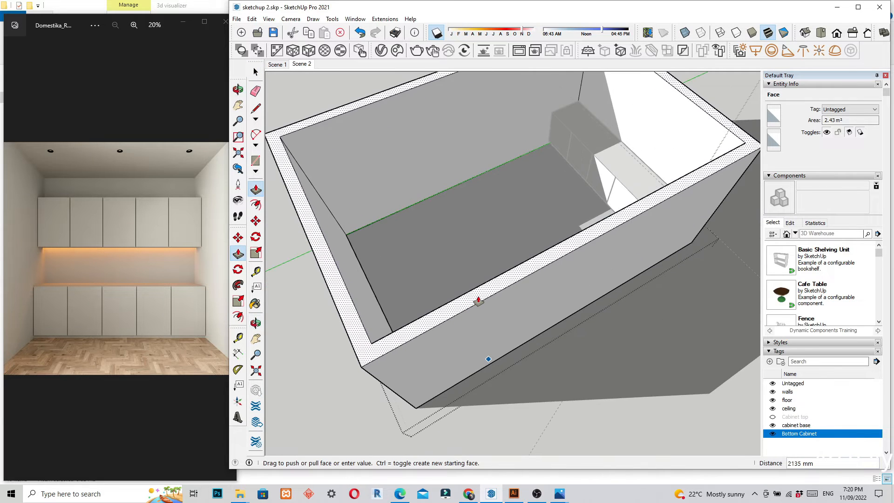
pyautogui.moveTo(491, 287); pyautogui.dragTo(527, 253, button='middle')
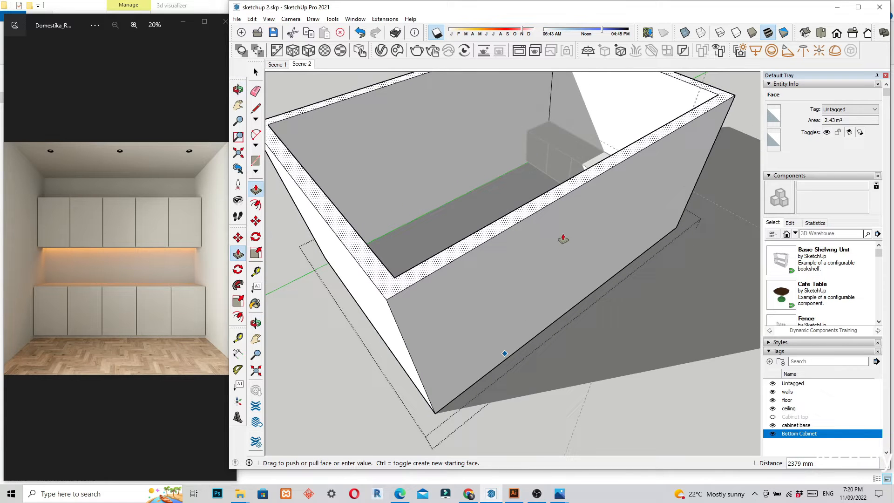
pyautogui.write('2700')
pyautogui.press('Return')
pyautogui.scroll(-3, 547, 314)
pyautogui.moveTo(495, 371); pyautogui.dragTo(659, 345, button='middle')
pyautogui.moveTo(572, 360); pyautogui.dragTo(579, 392, button='middle')
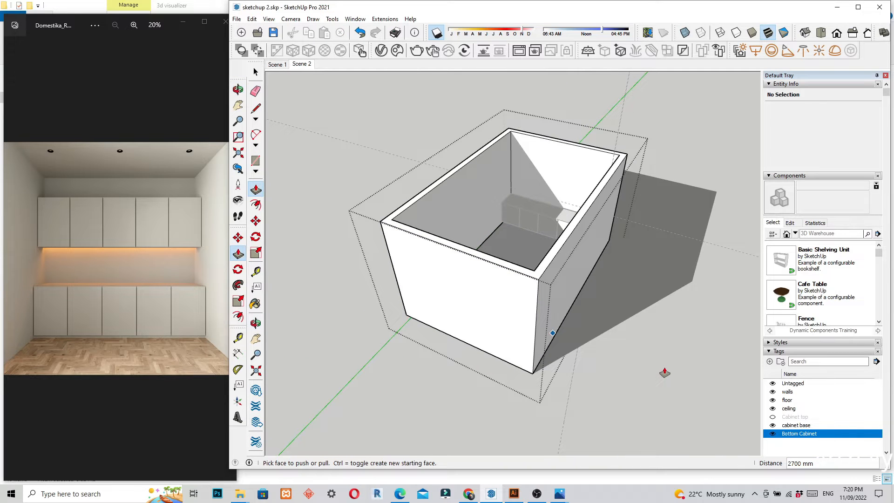
pyautogui.press('space')
pyautogui.click(664, 364)
# Hide the walls tag to view the floor and base cabinets without the walls
pyautogui.click(544, 300)
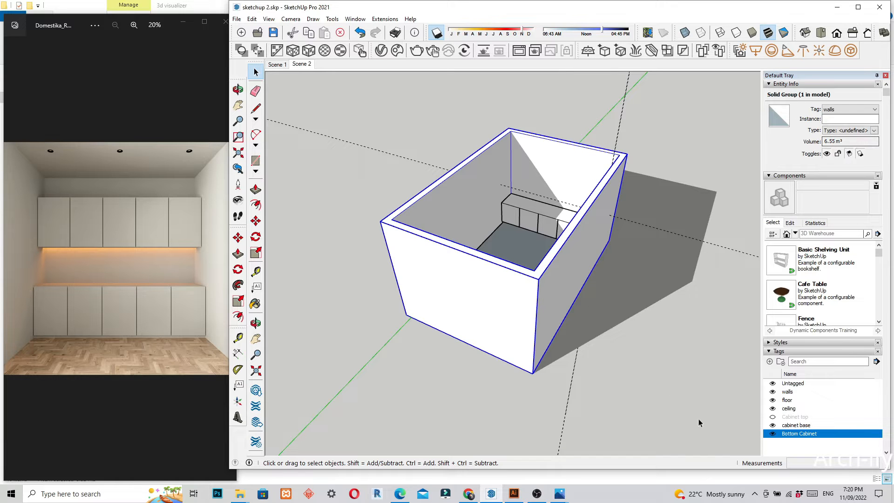
pyautogui.click(773, 391)
pyautogui.moveTo(686, 396); pyautogui.dragTo(631, 423, button='middle')
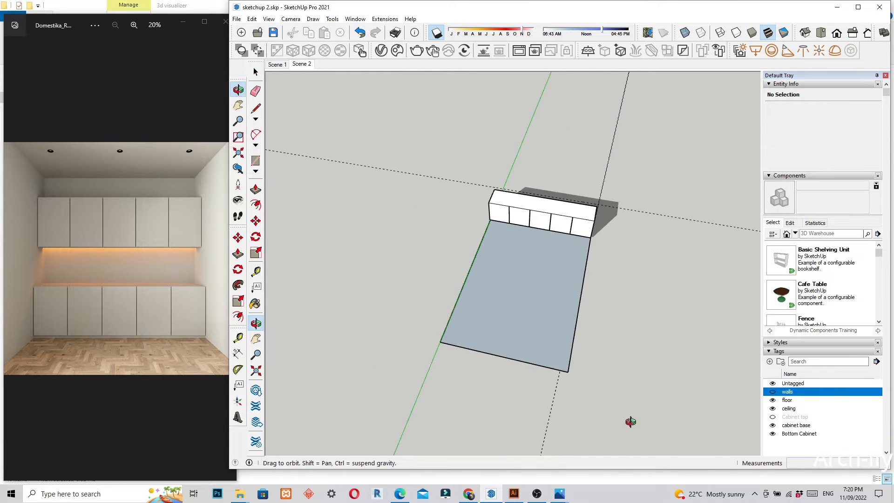
pyautogui.scroll(3, 559, 313)
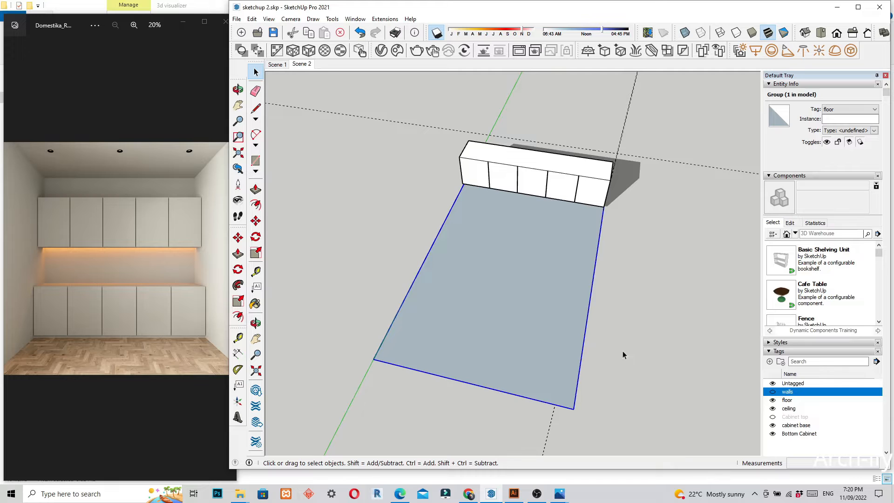
# Show the Cabinet top and walls tags
pyautogui.click(773, 417)
pyautogui.moveTo(656, 387); pyautogui.dragTo(533, 328, button='middle')
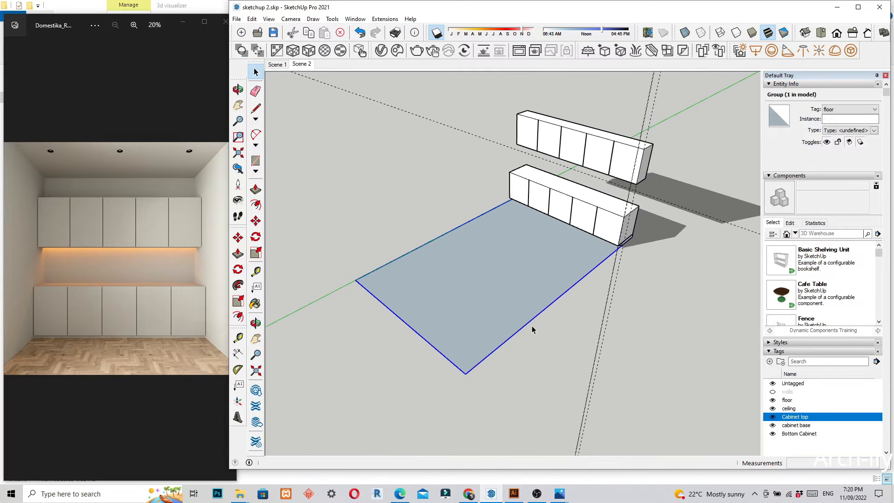
pyautogui.click(773, 393)
pyautogui.moveTo(745, 405); pyautogui.dragTo(678, 413, button='middle')
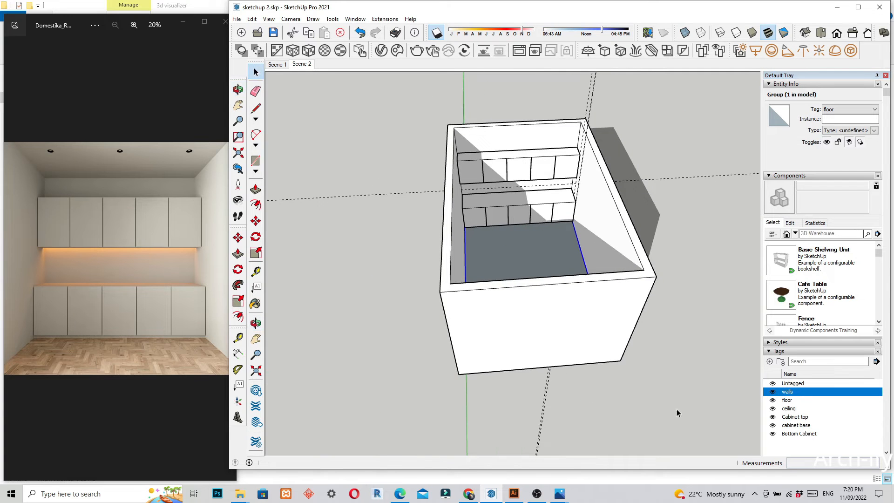
# Position the camera inside the room facing the cabinets at about 1234 mm eye height, and update Scene 1 with this view
pyautogui.moveTo(573, 351); pyautogui.dragTo(585, 423, button='middle')
pyautogui.moveTo(594, 313); pyautogui.dragTo(517, 252, button='middle')
pyautogui.scroll(5, 583, 182)
pyautogui.scroll(-3, 604, 218)
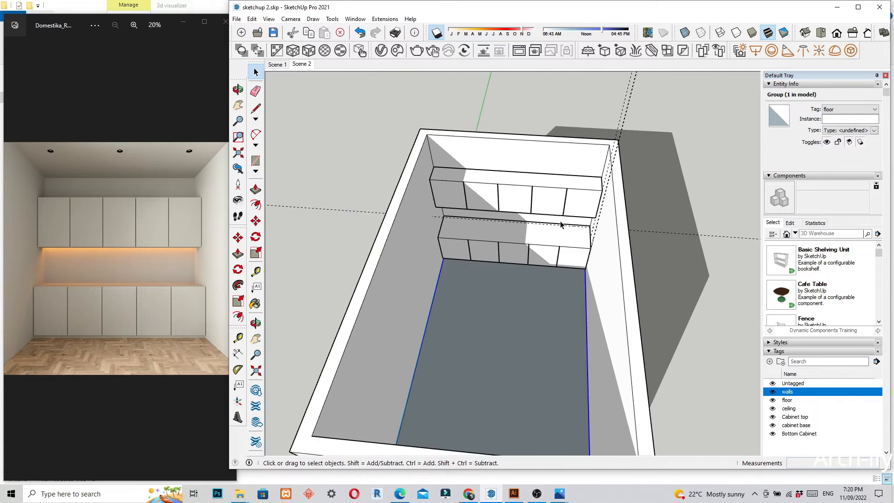
pyautogui.scroll(-5, 561, 225)
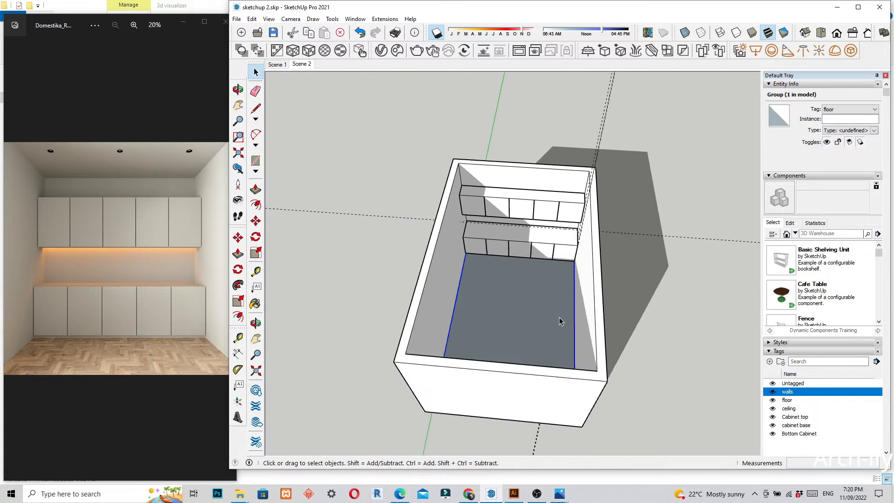
pyautogui.click(239, 185)
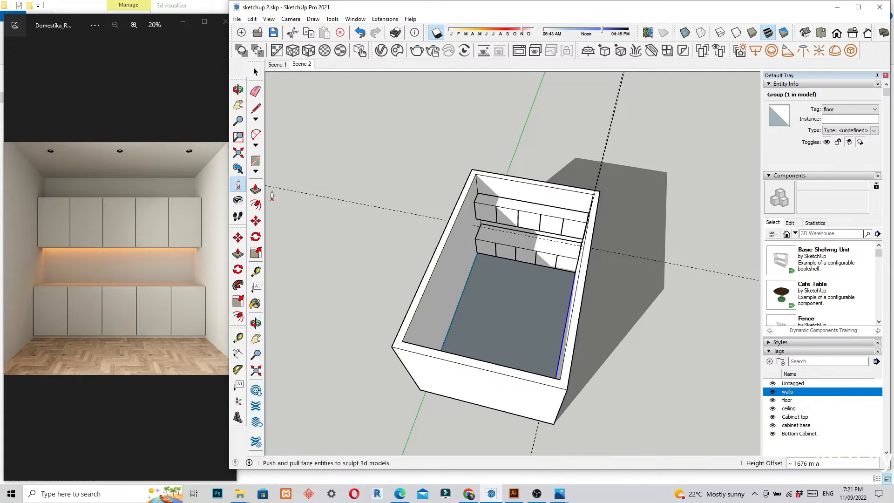
pyautogui.click(501, 341)
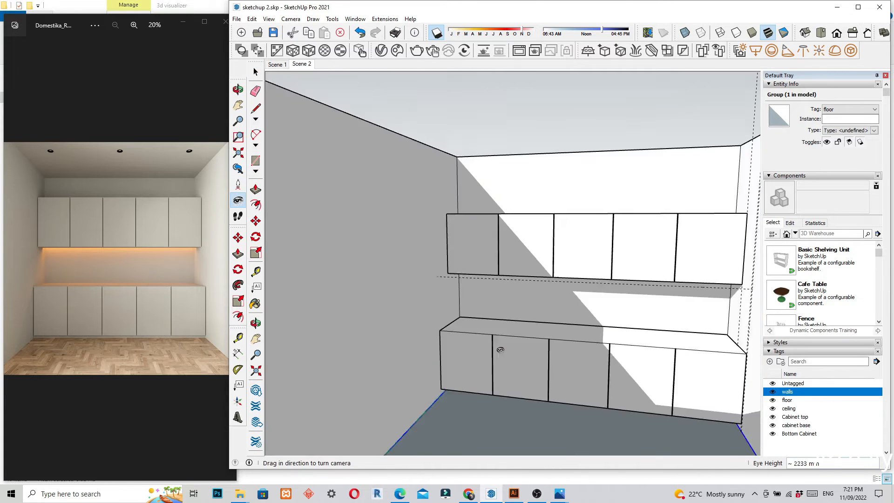
pyautogui.scroll(-3, 403, 314)
pyautogui.keyDown('shift'); pyautogui.moveTo(435, 350); pyautogui.dragTo(559, 404, button='middle'); pyautogui.keyUp('shift')
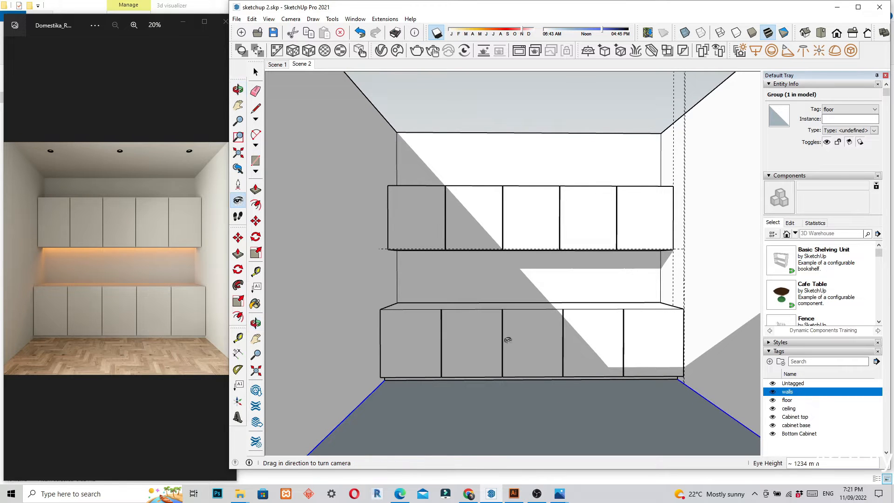
pyautogui.moveTo(513, 338); pyautogui.dragTo(510, 334, button='middle')
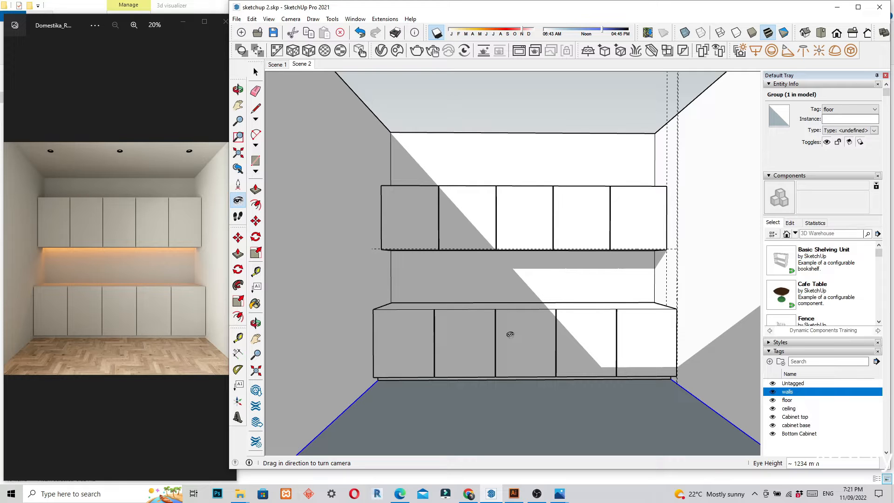
pyautogui.rightClick(280, 66)
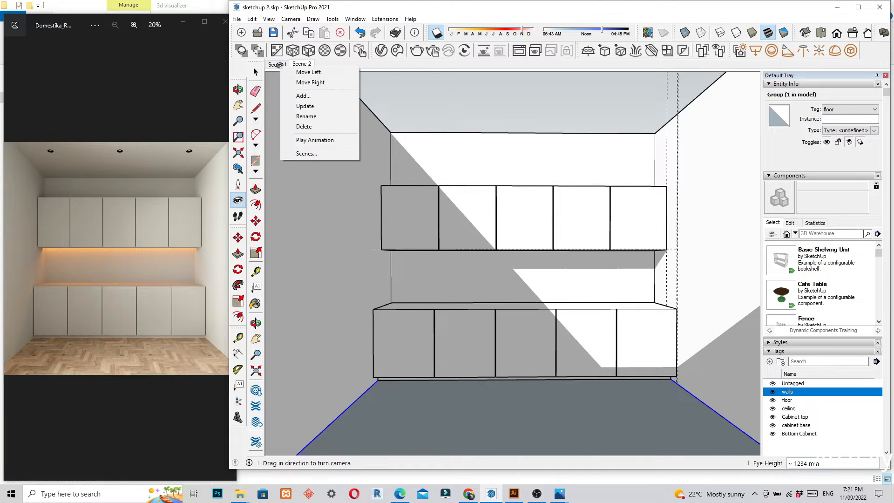
pyautogui.click(303, 105)
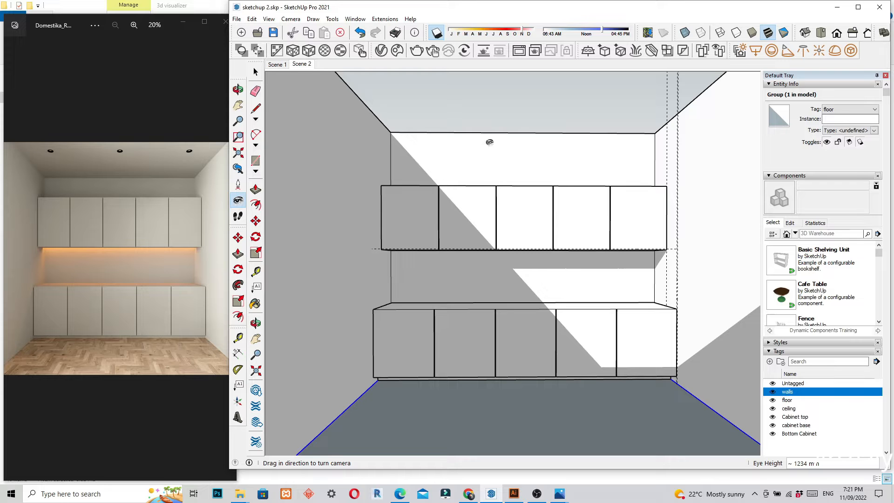
# Examine the walled room and its cabinets from outside and above
pyautogui.moveTo(490, 142); pyautogui.dragTo(439, 212, button='middle')
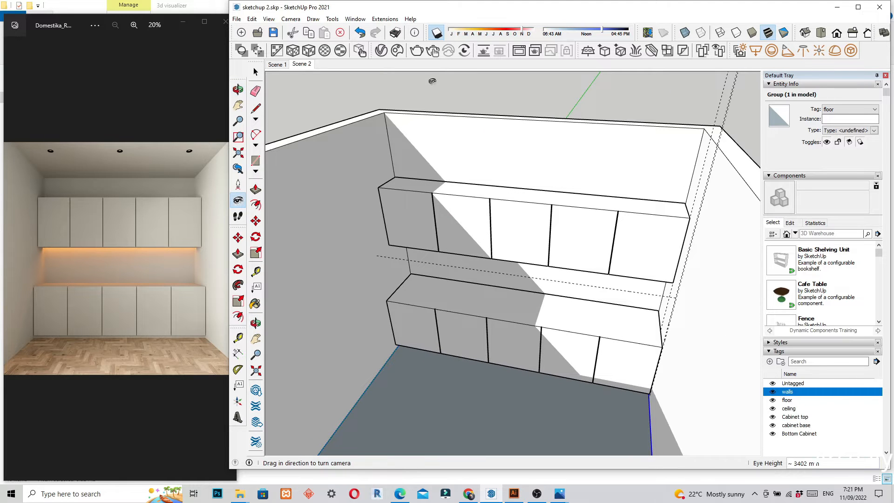
pyautogui.scroll(-4, 563, 219)
pyautogui.moveTo(567, 229); pyautogui.dragTo(498, 270, button='middle')
pyautogui.scroll(-3, 557, 217)
pyautogui.moveTo(557, 216); pyautogui.dragTo(492, 257, button='middle')
pyautogui.scroll(4, 432, 275)
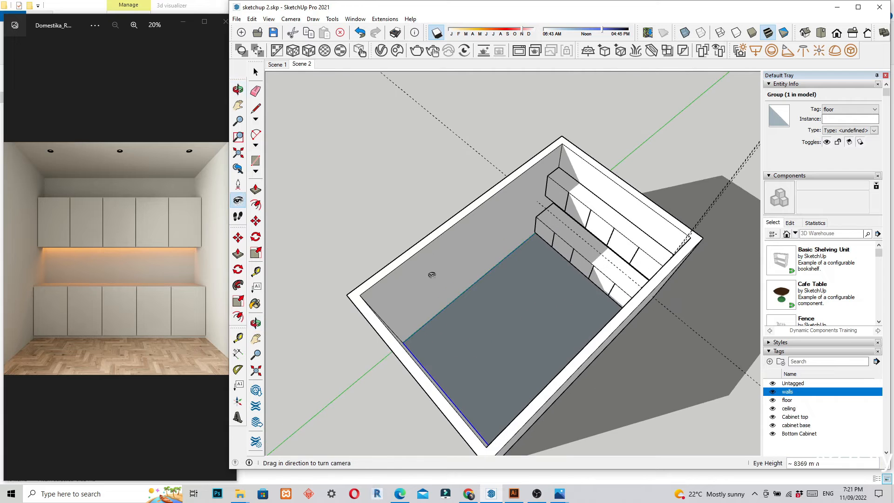
pyautogui.moveTo(476, 226); pyautogui.dragTo(496, 278, button='middle')
pyautogui.press('space')
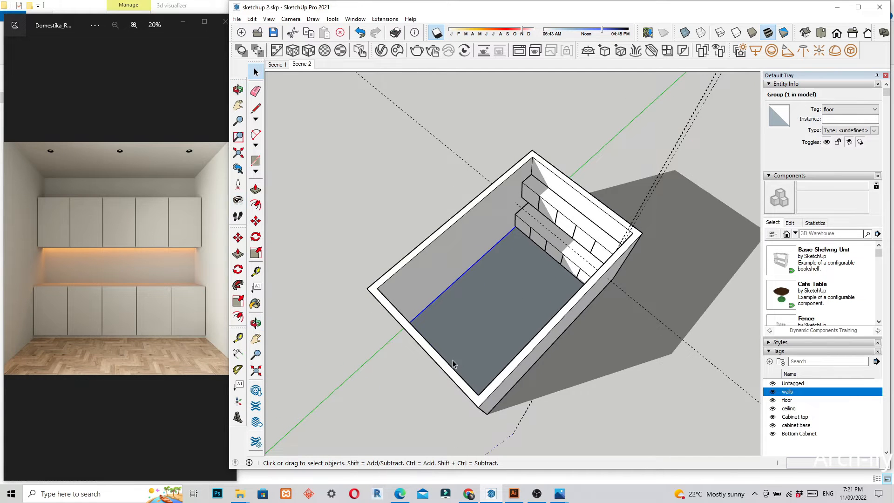
# Draw a rectangle between opposite inner top corners of the walls to close the room with a ceiling face
pyautogui.press('r')
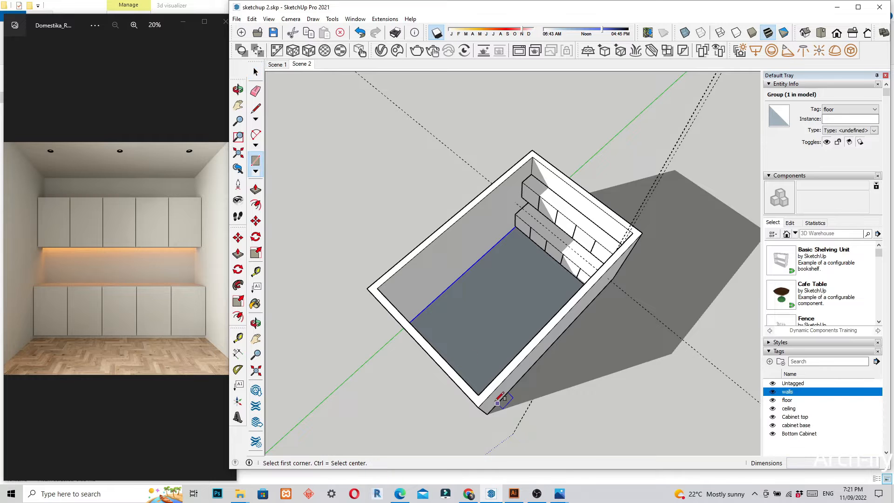
pyautogui.scroll(2, 497, 393)
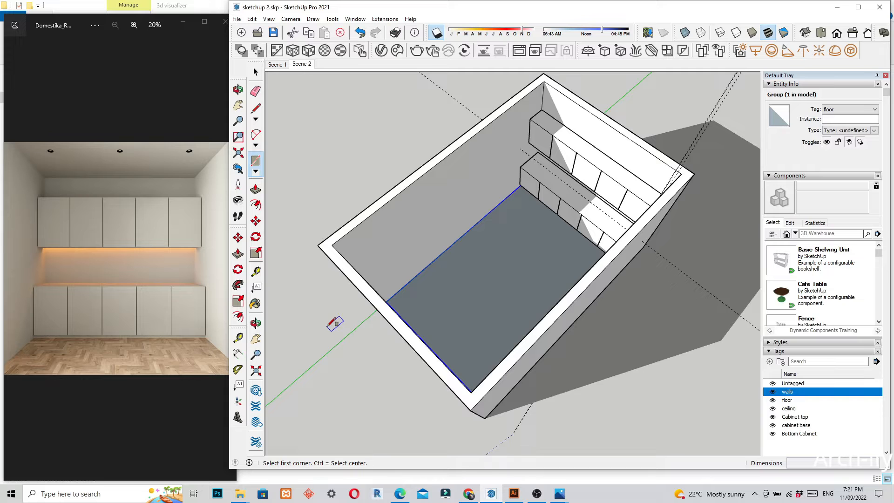
pyautogui.click(339, 240)
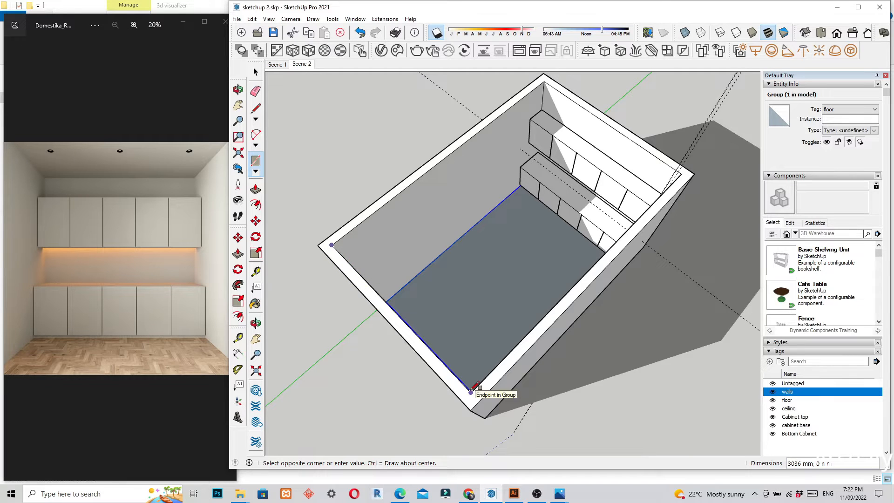
pyautogui.scroll(-2, 474, 386)
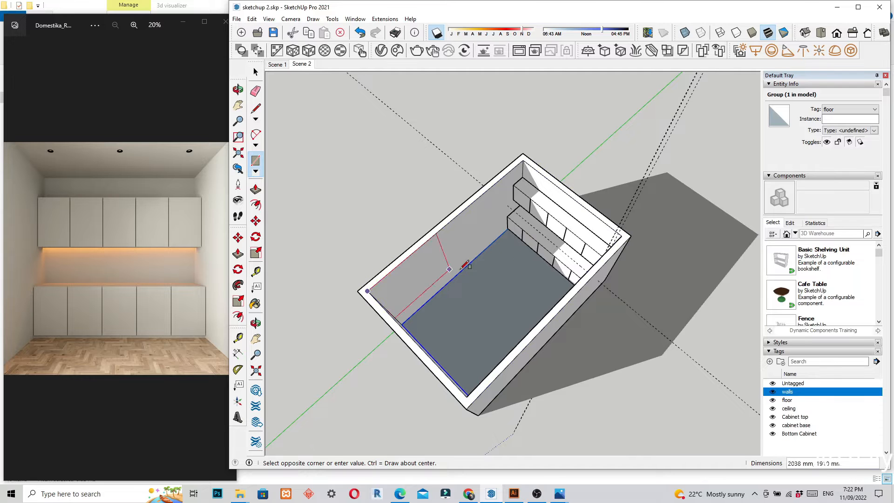
pyautogui.click(628, 232)
pyautogui.moveTo(485, 347); pyautogui.dragTo(505, 254, button='middle')
# Return to the Scene 1 camera view and check the ceiling from inside the room
pyautogui.click(277, 65)
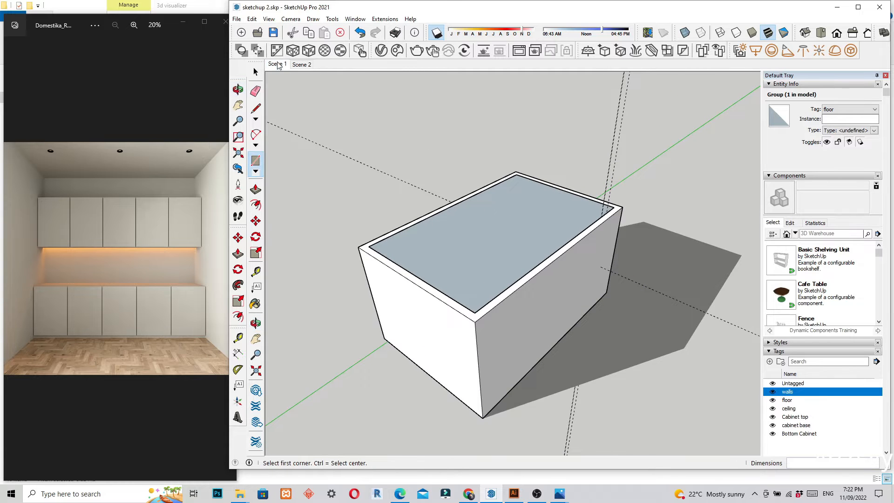
pyautogui.click(276, 66)
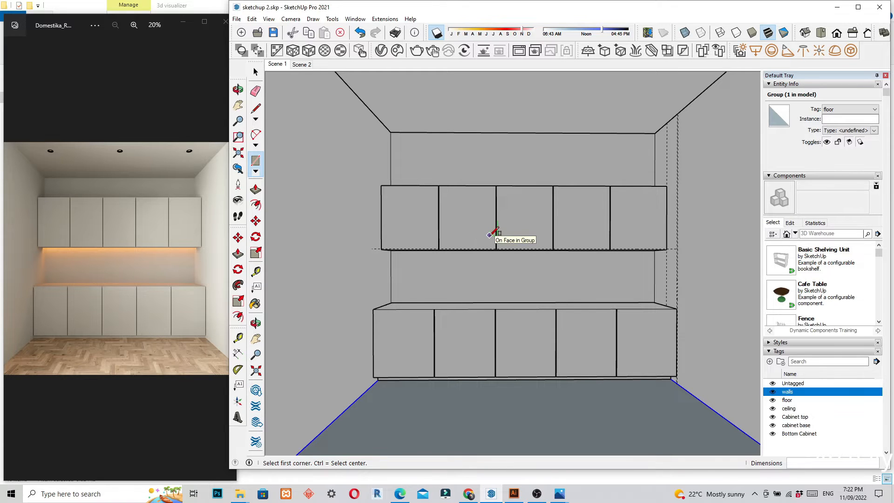
pyautogui.press('space')
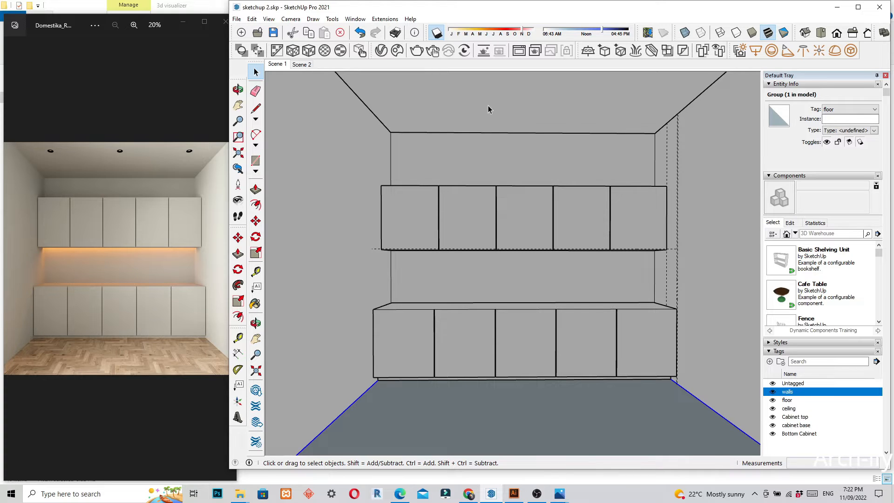
# Open the walls group for editing from the Scene 2 exterior view
pyautogui.click(365, 170)
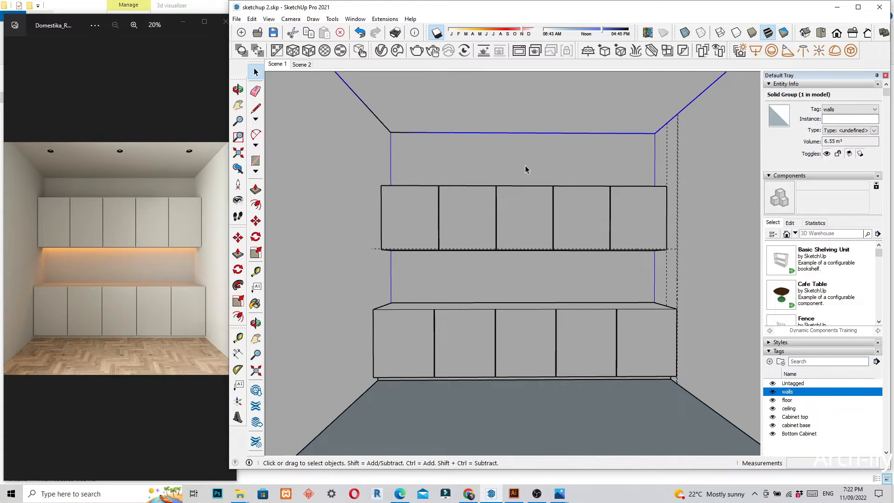
pyautogui.click(302, 65)
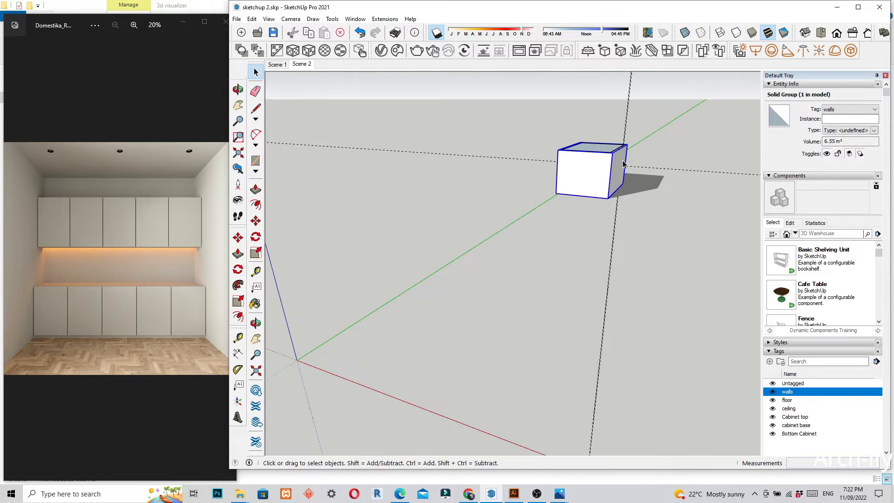
pyautogui.scroll(-2, 441, 300)
pyautogui.moveTo(585, 191); pyautogui.dragTo(512, 328, button='middle')
pyautogui.scroll(5, 558, 230)
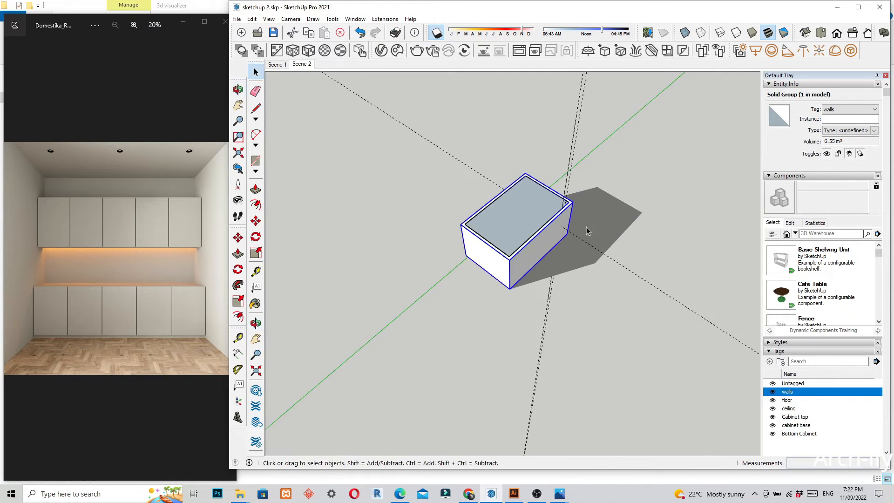
pyautogui.moveTo(545, 226); pyautogui.dragTo(459, 247, button='middle')
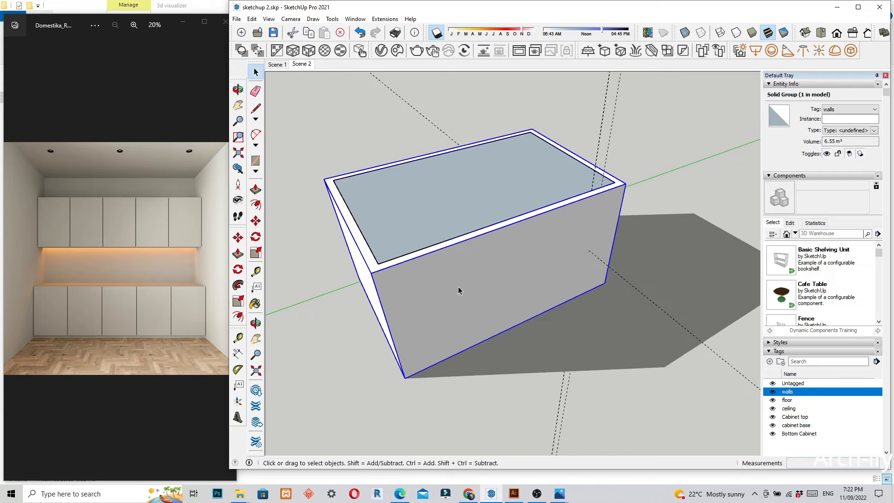
pyautogui.rightClick(473, 281)
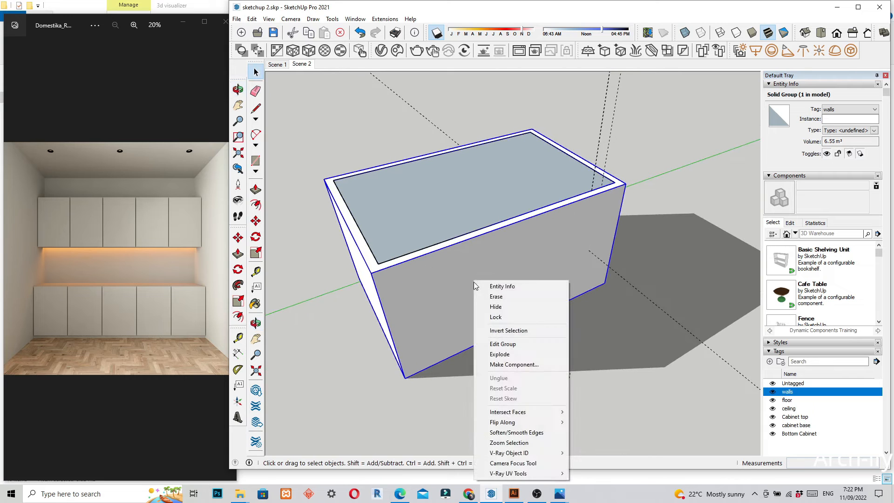
pyautogui.click(503, 344)
# Push the top face of the walls down by 300 mm
pyautogui.scroll(4, 604, 189)
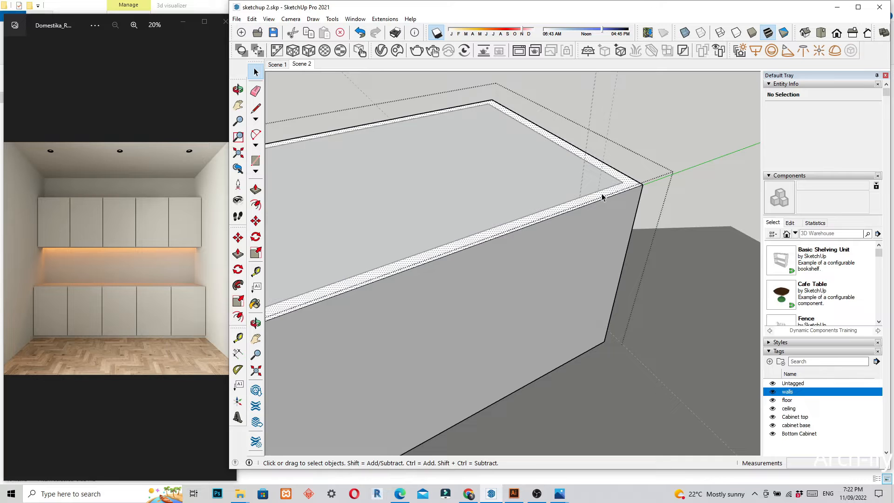
pyautogui.click(602, 196)
pyautogui.press('p')
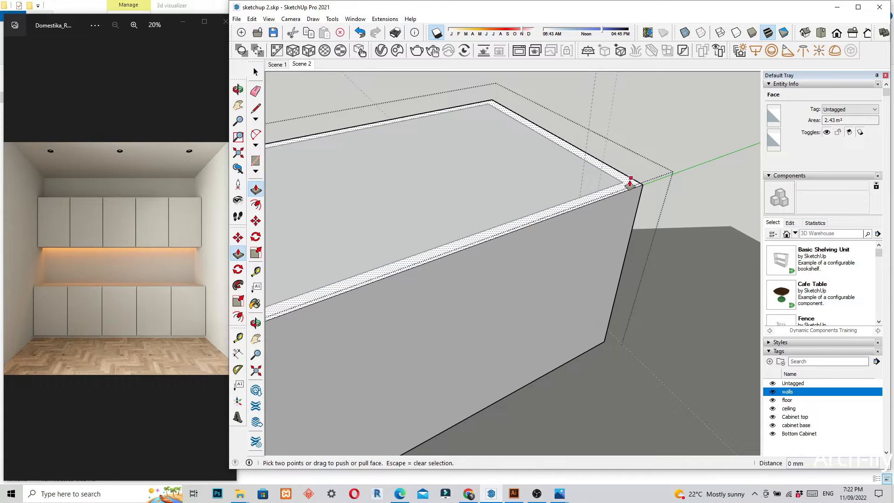
pyautogui.click(617, 185)
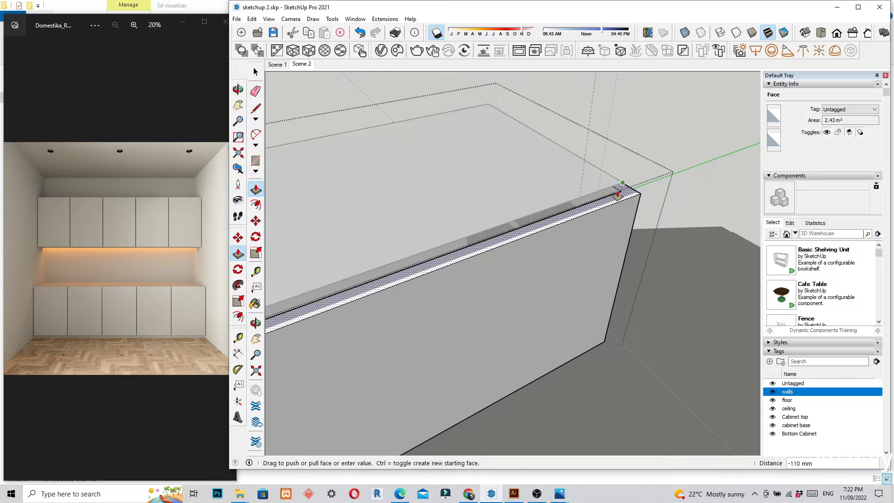
pyautogui.write('300')
pyautogui.press('Return')
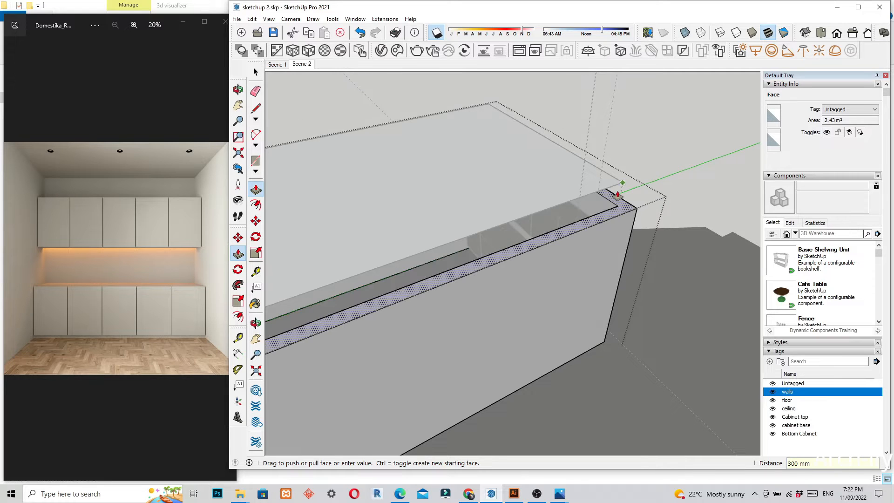
pyautogui.press('space')
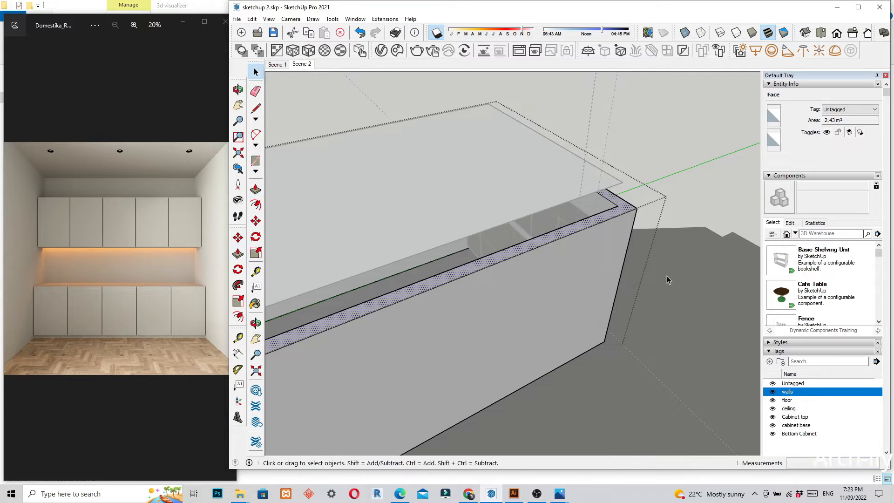
# Move the ceiling face straight down 300 mm onto the inner corner of the lowered wall tops
pyautogui.click(588, 203)
pyautogui.click(573, 196)
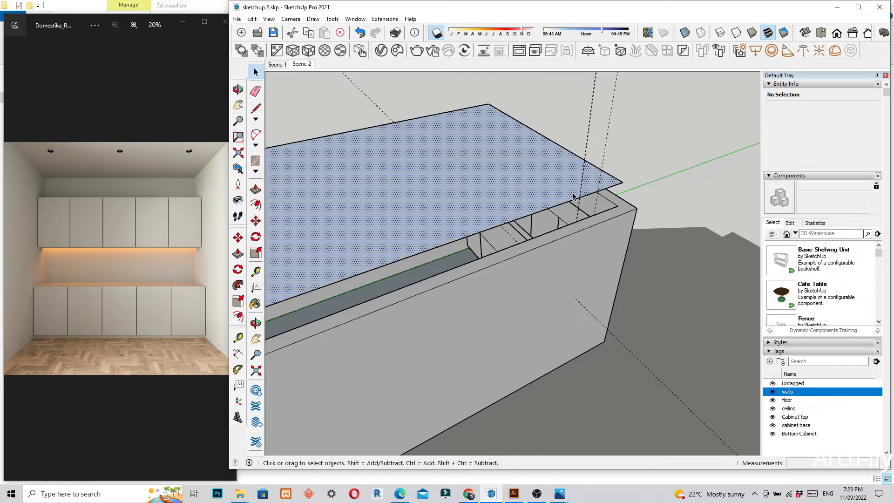
pyautogui.press('m')
pyautogui.click(622, 193)
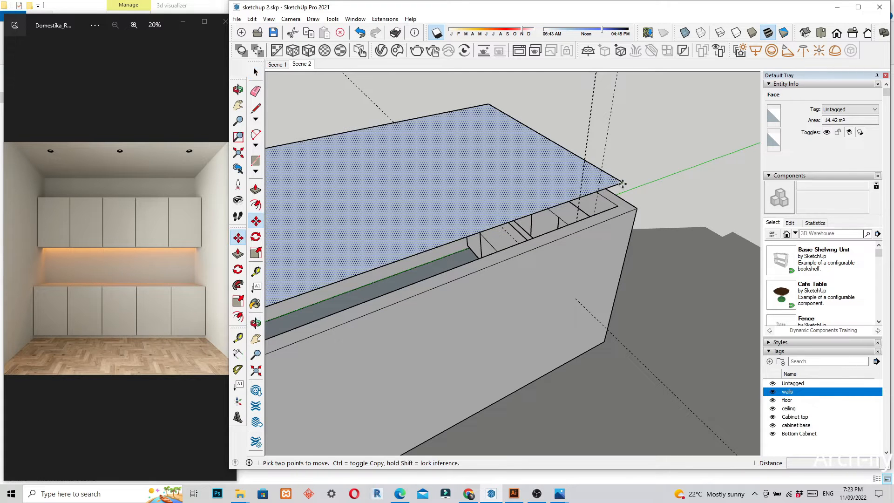
pyautogui.press('shift')
pyautogui.click(619, 205)
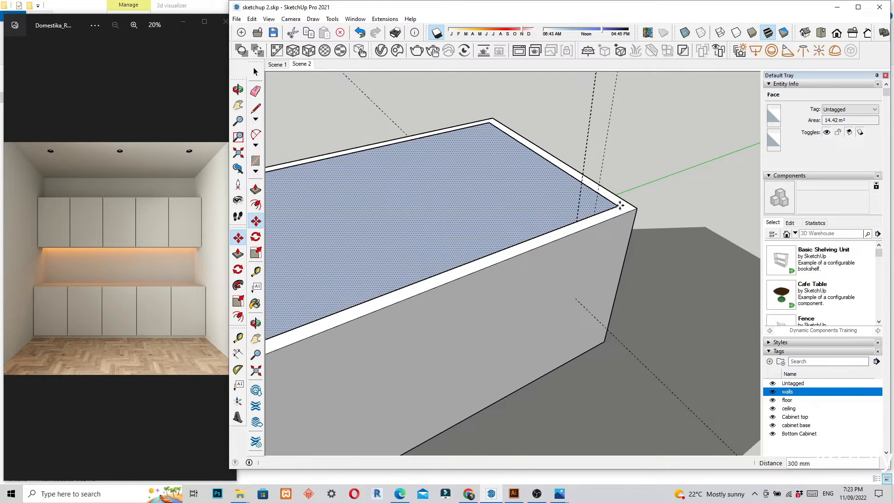
pyautogui.press('space')
# In the Scene 1 view, delete the two overlapping vertical guide lines along the right end of the base cabinets
pyautogui.click(270, 65)
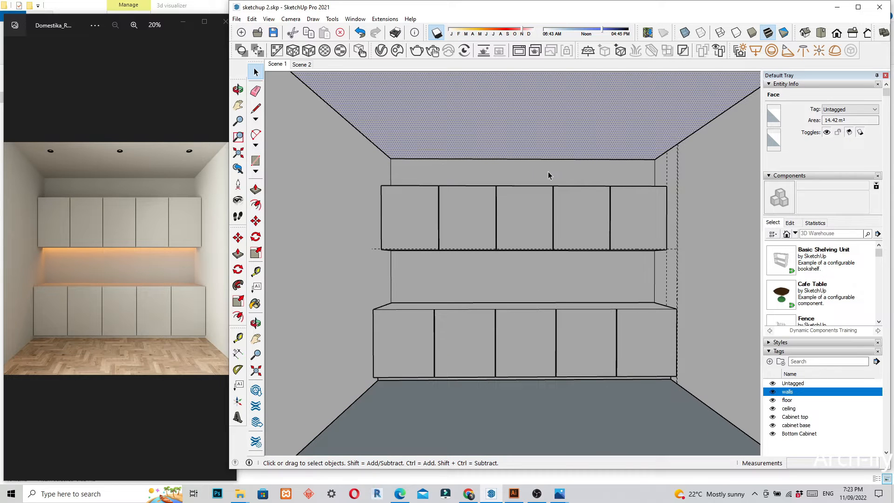
pyautogui.click(678, 184)
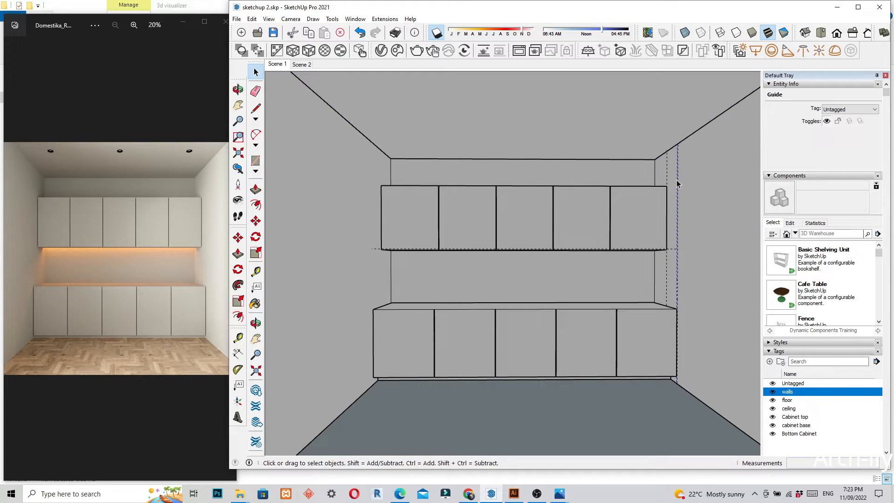
pyautogui.click(669, 175)
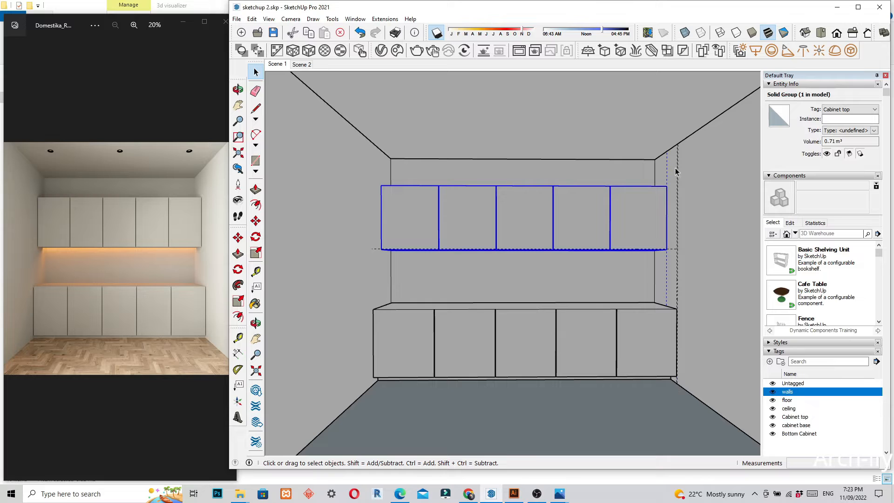
pyautogui.click(678, 172)
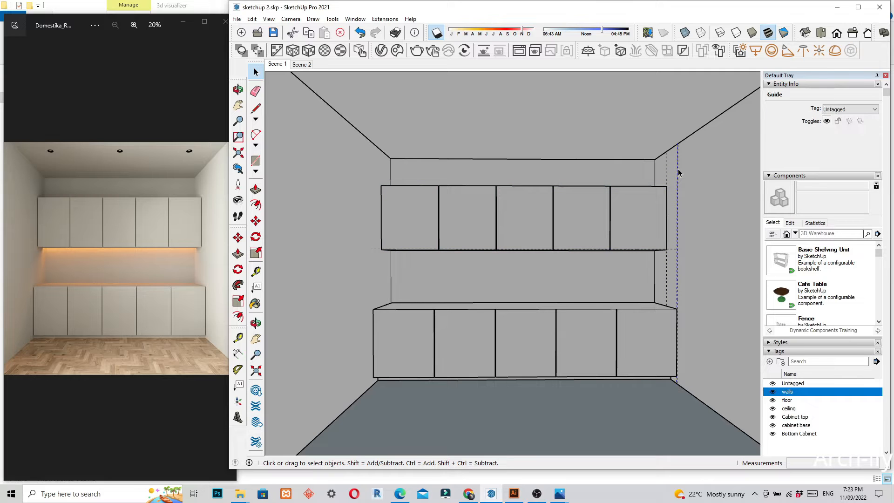
pyautogui.press('Delete')
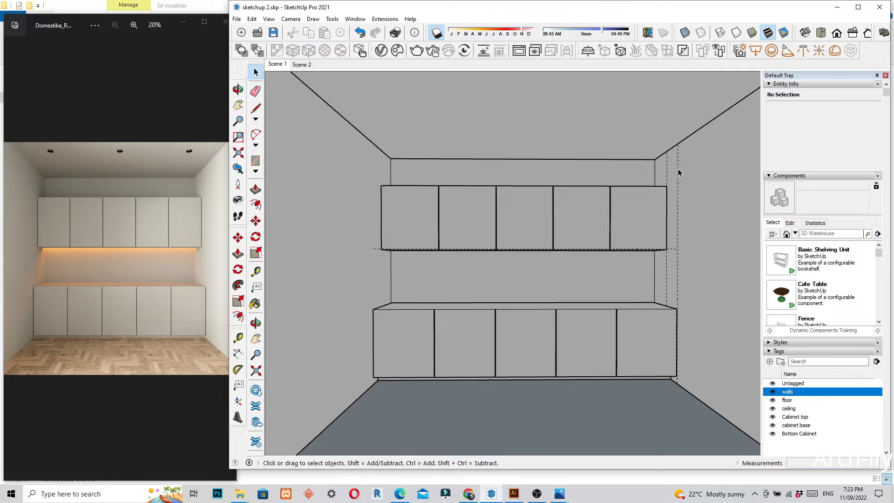
pyautogui.click(679, 173)
pyautogui.press('Delete')
# Delete the vertical guide line at the right end of the upper cabinets and leave that group's editing
pyautogui.click(667, 184)
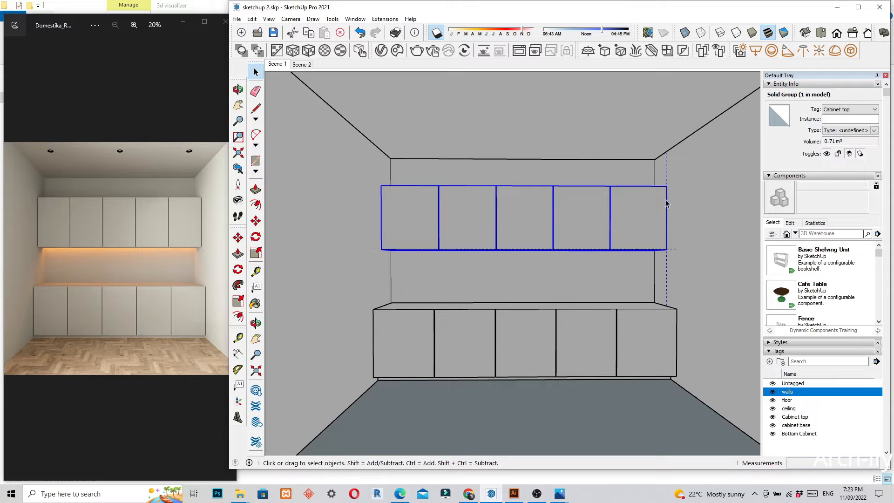
pyautogui.rightClick(642, 204)
pyautogui.click(666, 266)
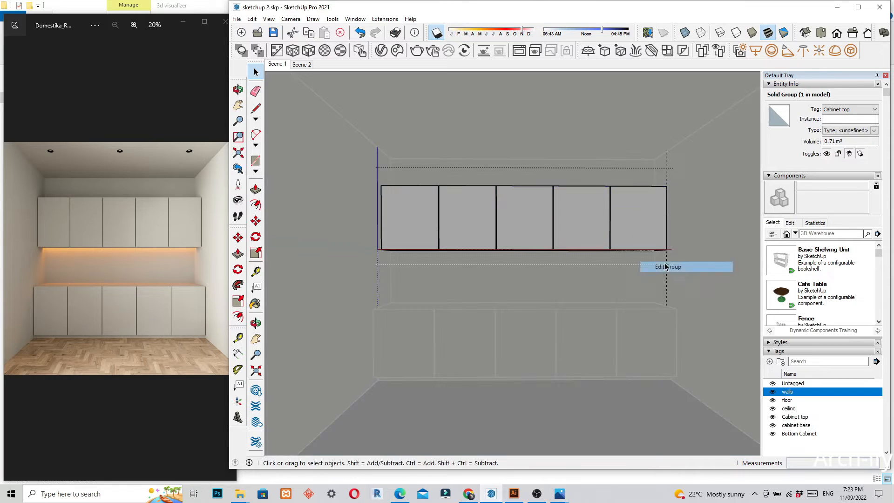
pyautogui.click(668, 192)
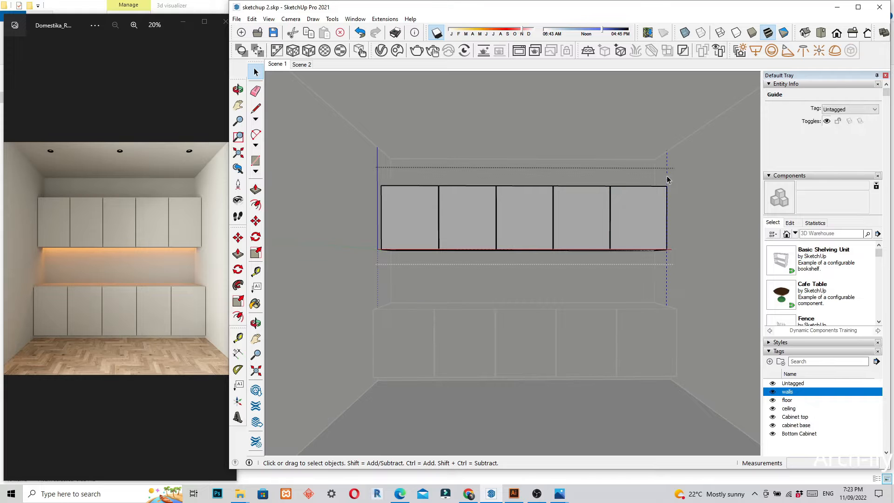
pyautogui.press('Delete')
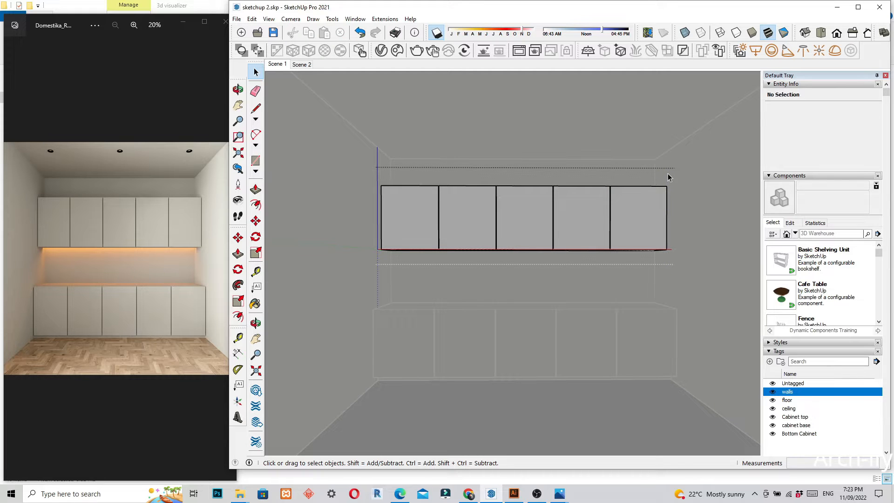
pyautogui.press('Escape')
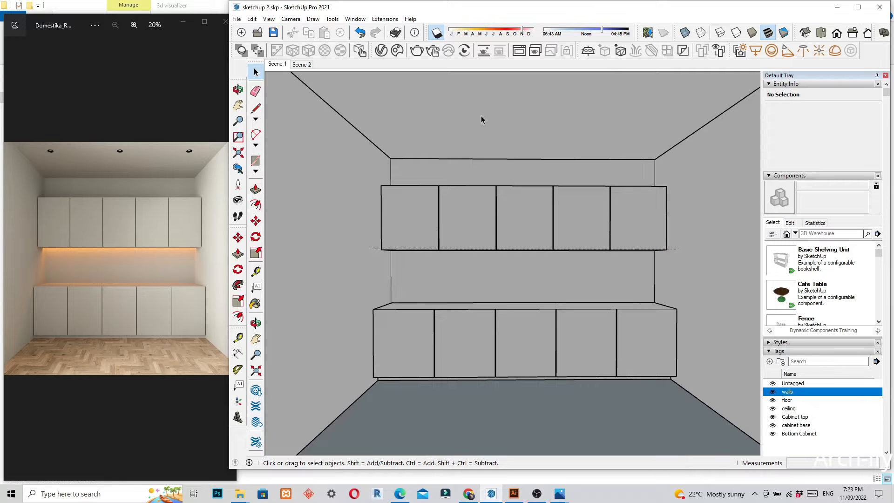
# Update Scene 2 with a closer angled view of the room box seen from above
pyautogui.click(302, 65)
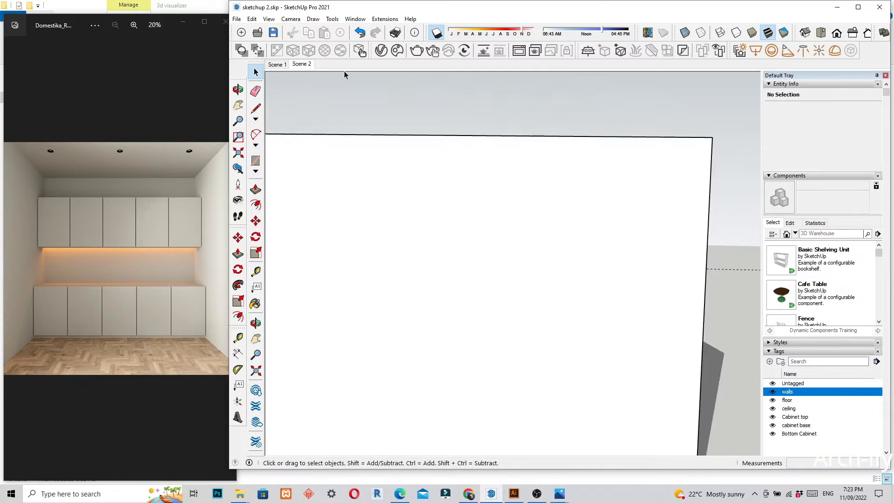
pyautogui.click(538, 495)
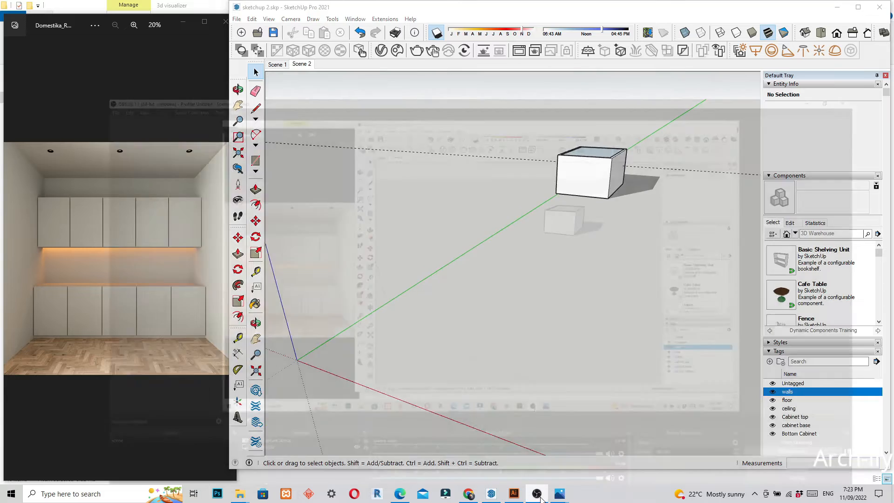
pyautogui.click(538, 495)
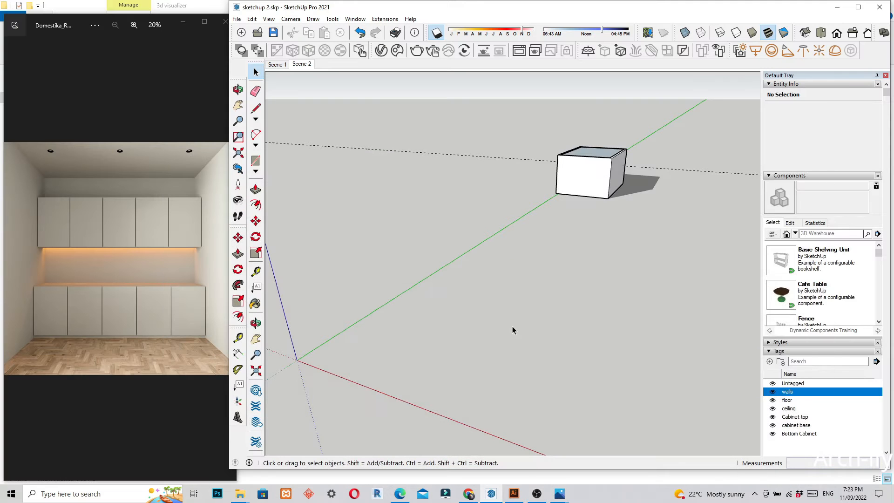
pyautogui.press('o')
pyautogui.press('space')
pyautogui.scroll(-3, 437, 315)
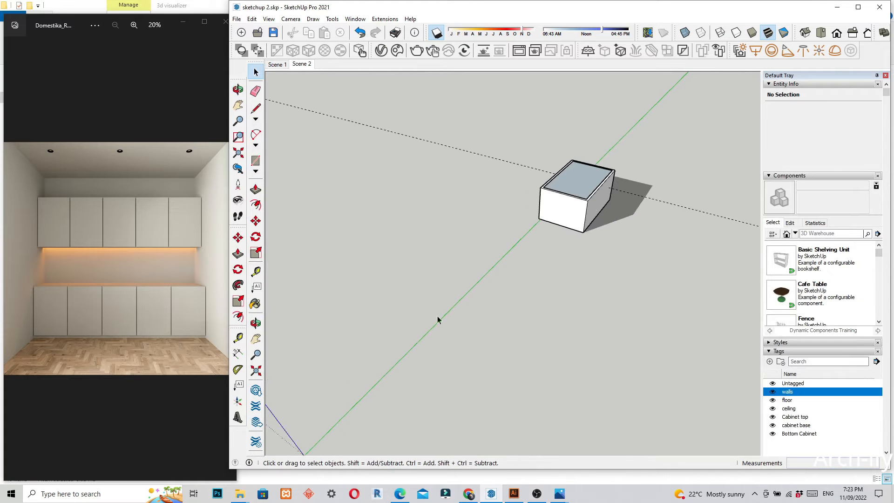
pyautogui.scroll(5, 600, 189)
pyautogui.moveTo(600, 189)
pyautogui.mouseDown(button='middle')
pyautogui.moveTo(530, 326)
pyautogui.moveTo(549, 275)
pyautogui.mouseUp(button='middle')
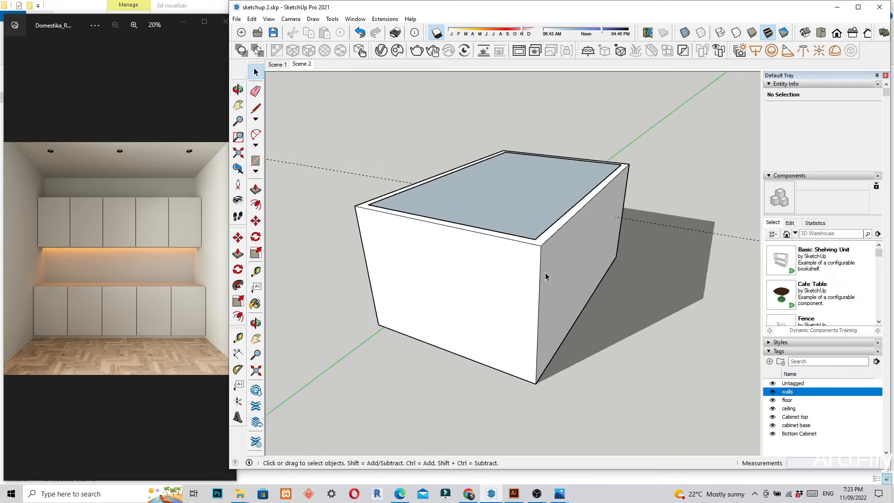
pyautogui.scroll(2, 525, 228)
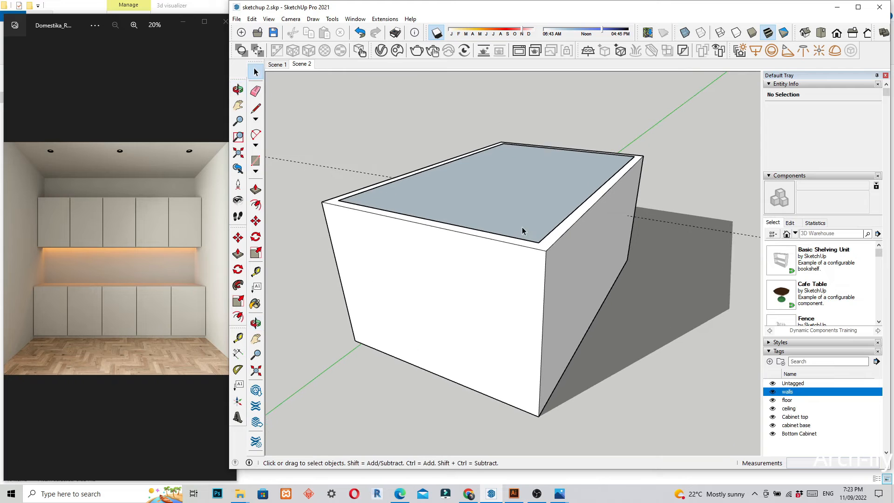
pyautogui.rightClick(307, 69)
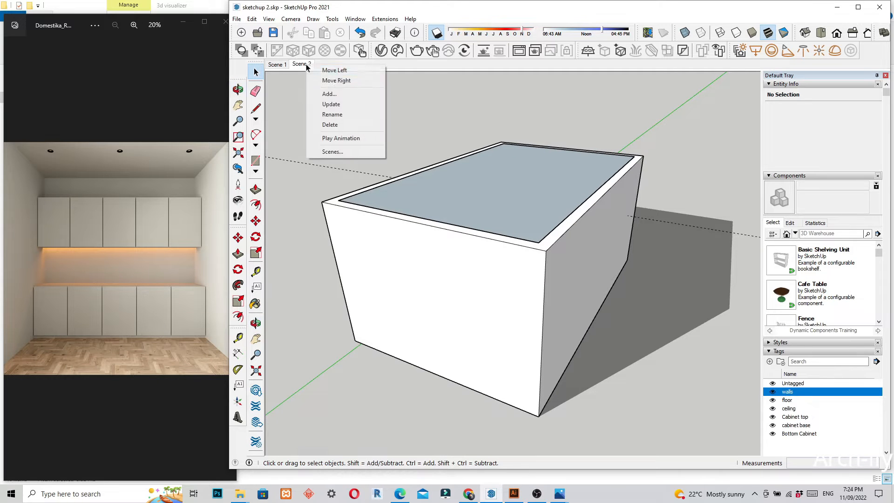
pyautogui.click(331, 105)
# Examine the cabinet reference image enlarged to full screen, and restore its window to the smaller size
pyautogui.moveTo(378, 293); pyautogui.dragTo(649, 282, button='middle')
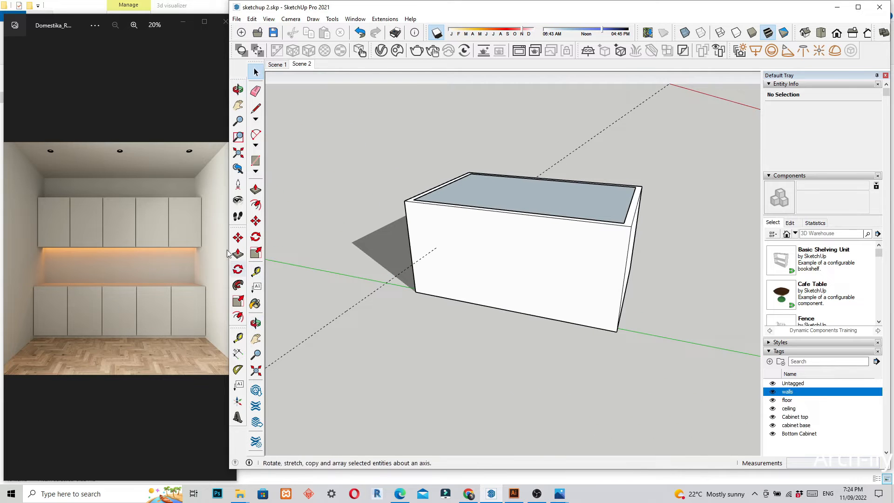
pyautogui.doubleClick(171, 26)
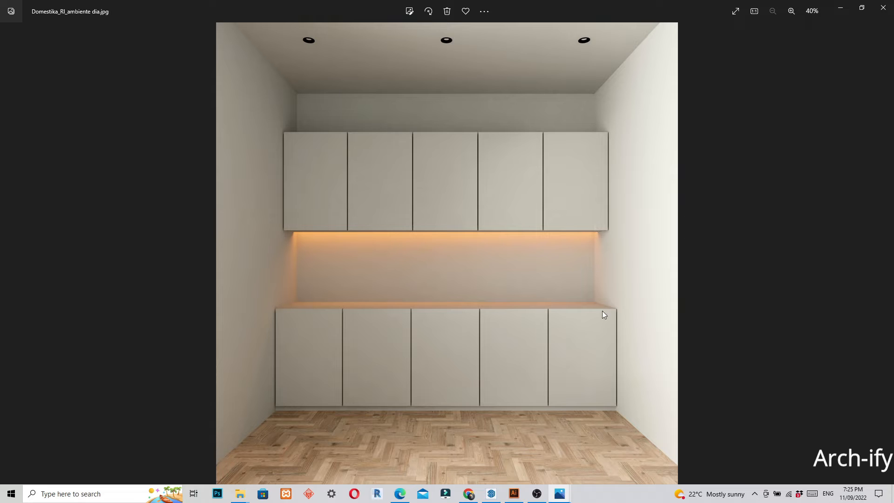
pyautogui.click(492, 494)
pyautogui.moveTo(538, 376); pyautogui.dragTo(509, 426)
pyautogui.press('space')
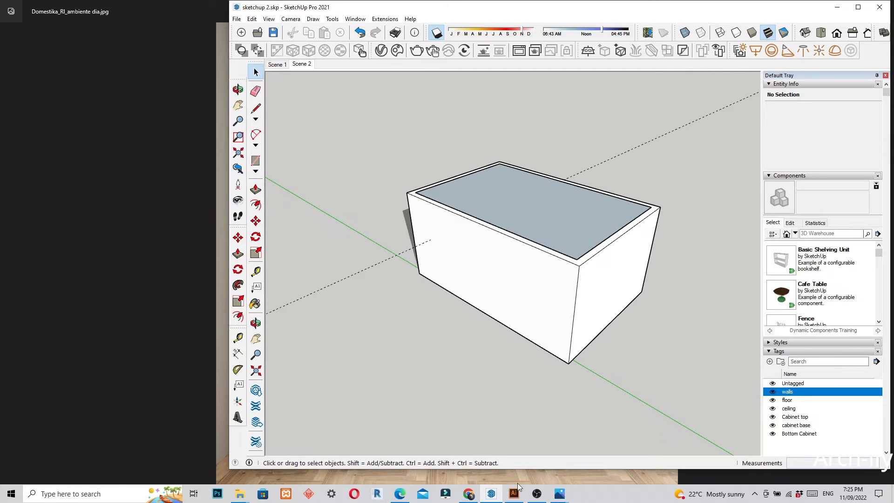
pyautogui.click(157, 290)
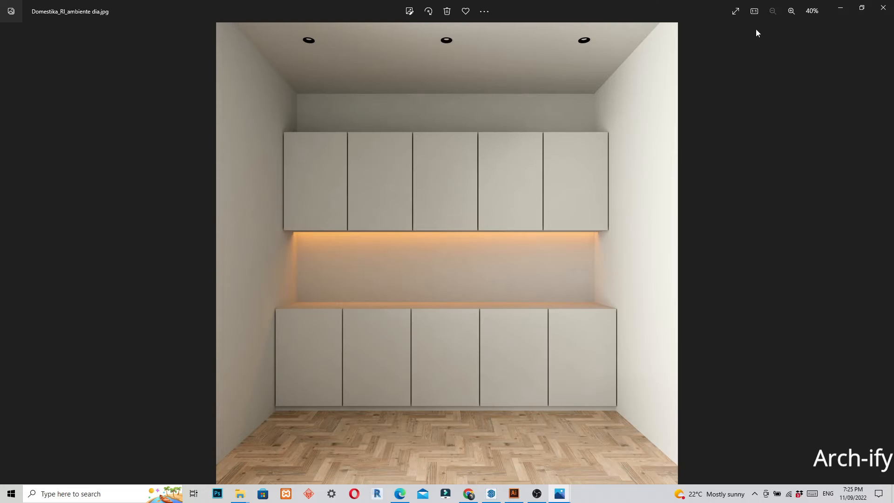
pyautogui.click(862, 7)
# Go back to the model and show the Scene 1 interior view of the cabinets
pyautogui.click(482, 329)
pyautogui.moveTo(482, 329)
pyautogui.mouseDown(button='middle')
pyautogui.moveTo(557, 341)
pyautogui.moveTo(432, 301)
pyautogui.moveTo(361, 333)
pyautogui.mouseUp(button='middle')
pyautogui.scroll(-2, 653, 289)
pyautogui.moveTo(653, 289); pyautogui.dragTo(420, 273, button='middle')
pyautogui.click(277, 65)
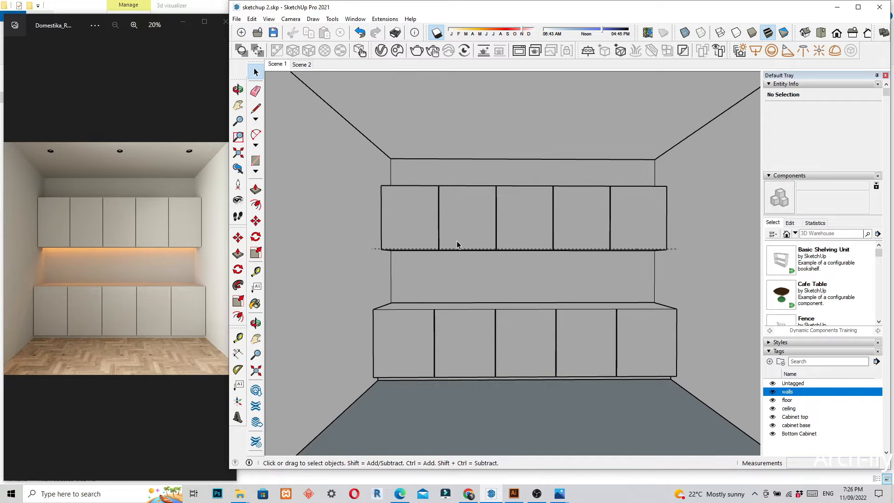
# Delete the horizontal guide line along the underside of the upper cabinets
pyautogui.moveTo(465, 245); pyautogui.dragTo(493, 293, button='middle')
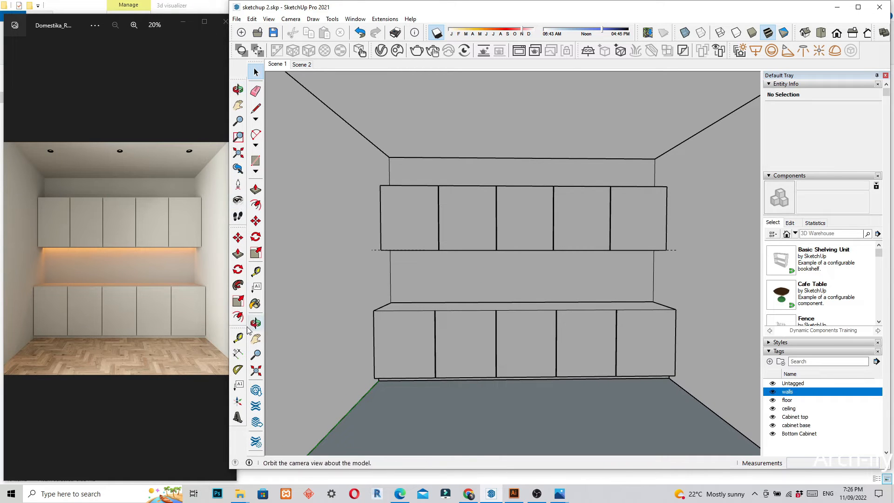
pyautogui.click(256, 354)
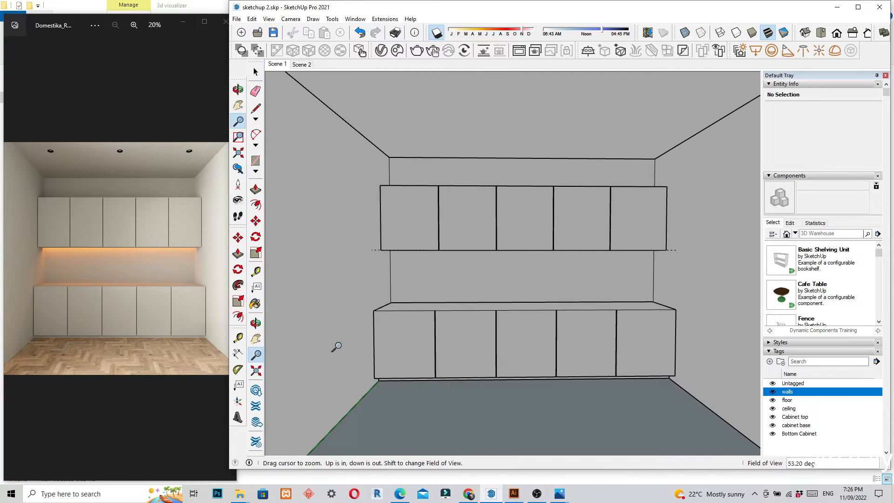
pyautogui.moveTo(400, 332); pyautogui.dragTo(454, 322)
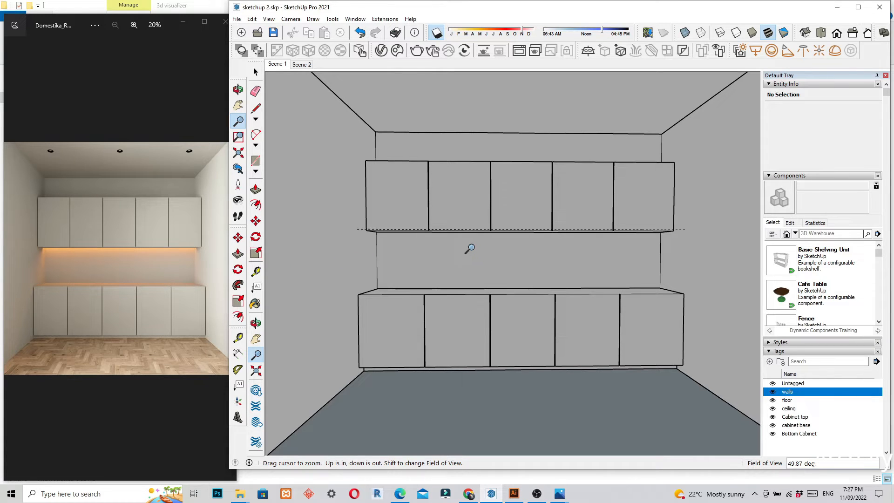
pyautogui.press('space')
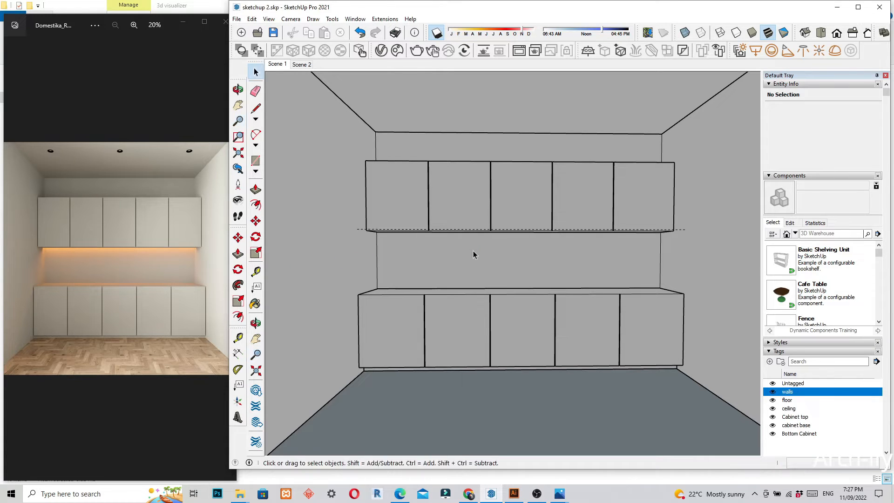
pyautogui.click(460, 229)
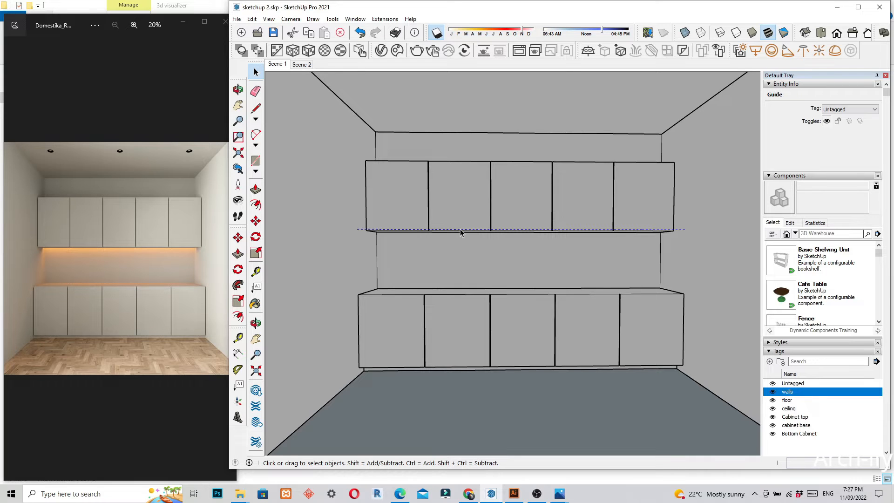
pyautogui.press('Delete')
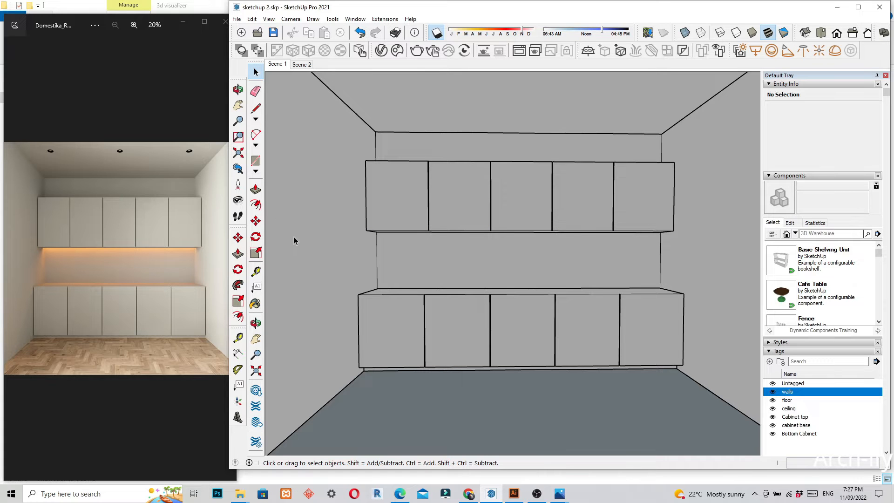
# Open the walls group for editing from outside, facing the long side wall
pyautogui.moveTo(546, 276); pyautogui.dragTo(490, 298, button='middle')
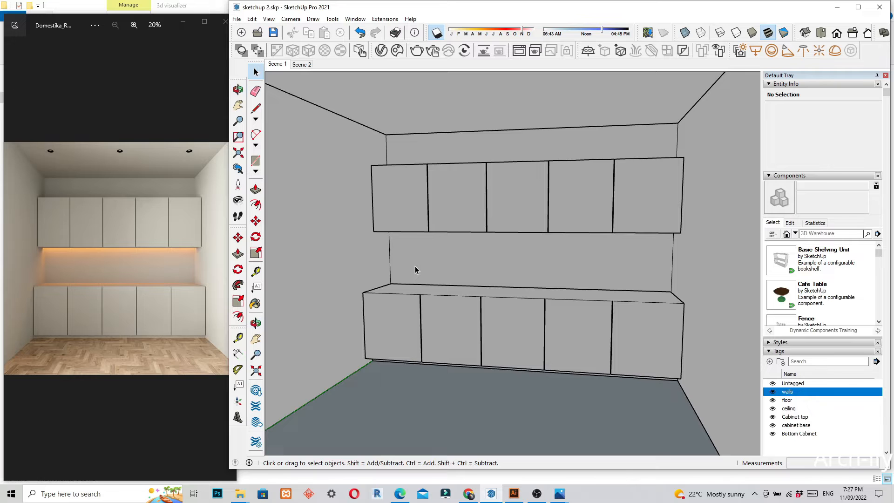
pyautogui.moveTo(410, 265); pyautogui.dragTo(568, 326, button='middle')
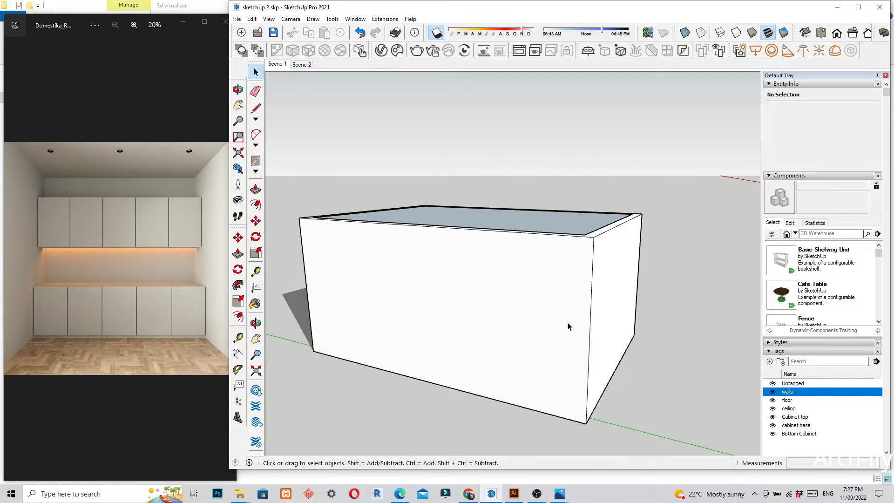
pyautogui.click(568, 326)
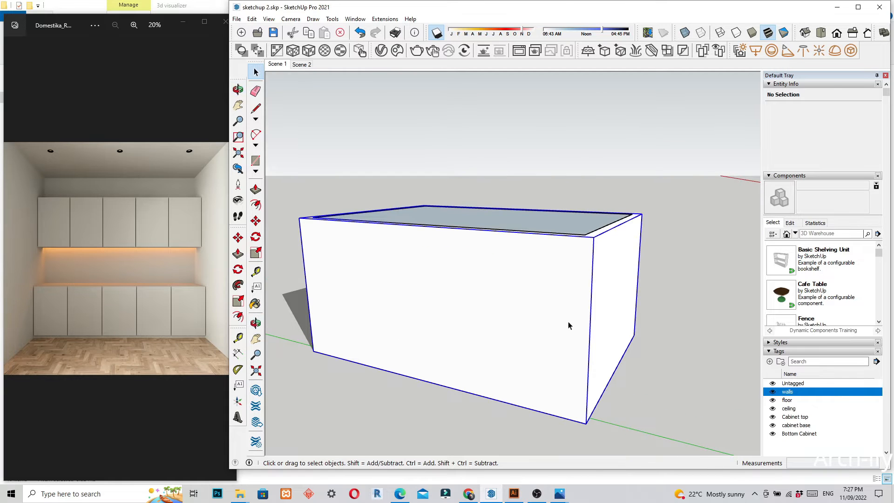
pyautogui.rightClick(554, 350)
pyautogui.click(588, 210)
pyautogui.moveTo(589, 211); pyautogui.dragTo(573, 345, button='middle')
# Place two vertical guides on the long side wall, 300 mm from its near end and 1200 mm farther along
pyautogui.press('r')
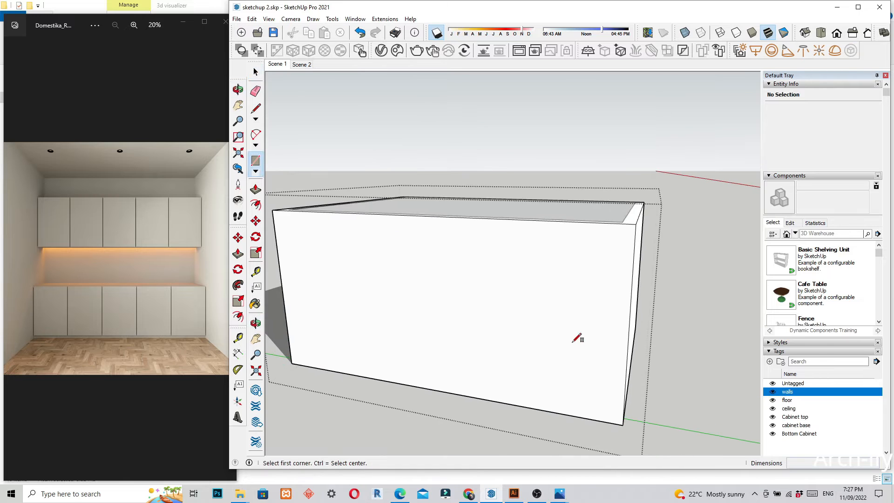
pyautogui.click(525, 242)
pyautogui.press('t')
pyautogui.click(628, 351)
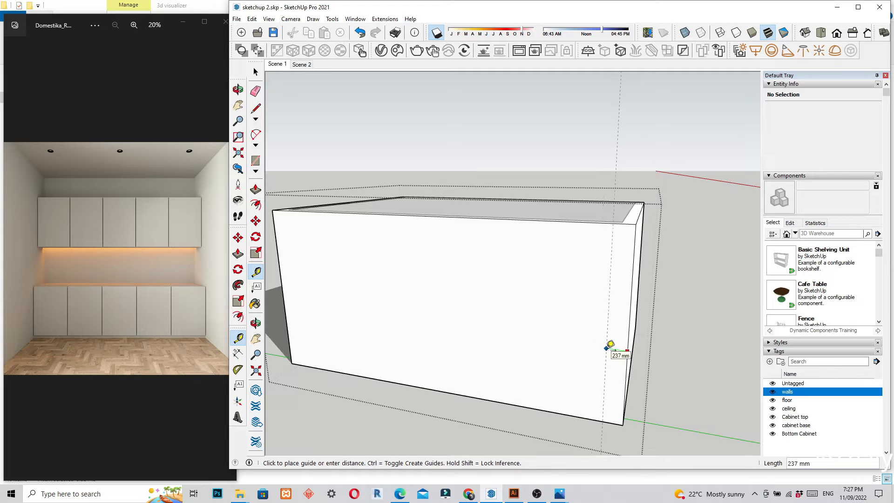
pyautogui.write('300')
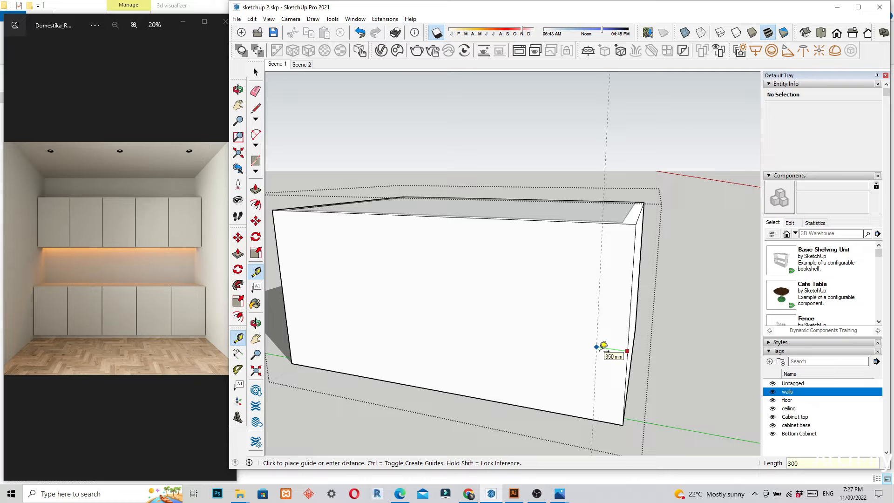
pyautogui.press('Return')
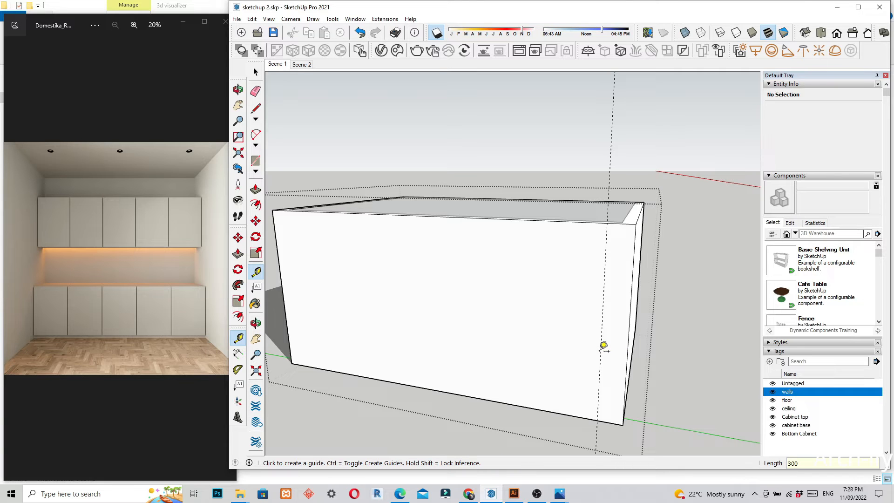
pyautogui.click(602, 350)
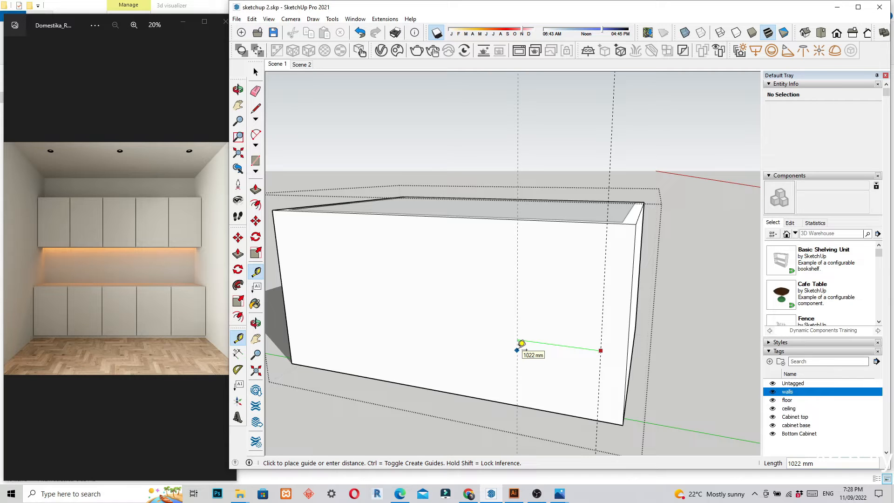
pyautogui.write('1200')
pyautogui.press('Return')
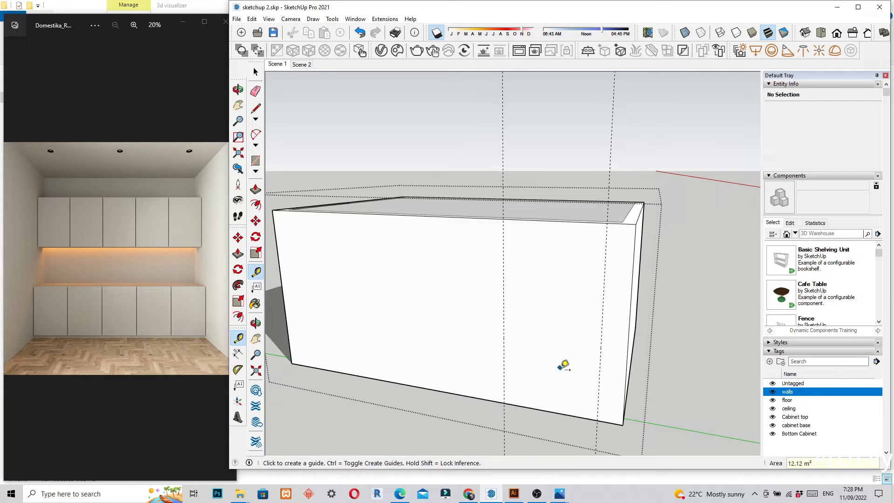
# Place horizontal guides on the same wall, one a little above its bottom edge and one 300 mm below its top edge
pyautogui.click(554, 411)
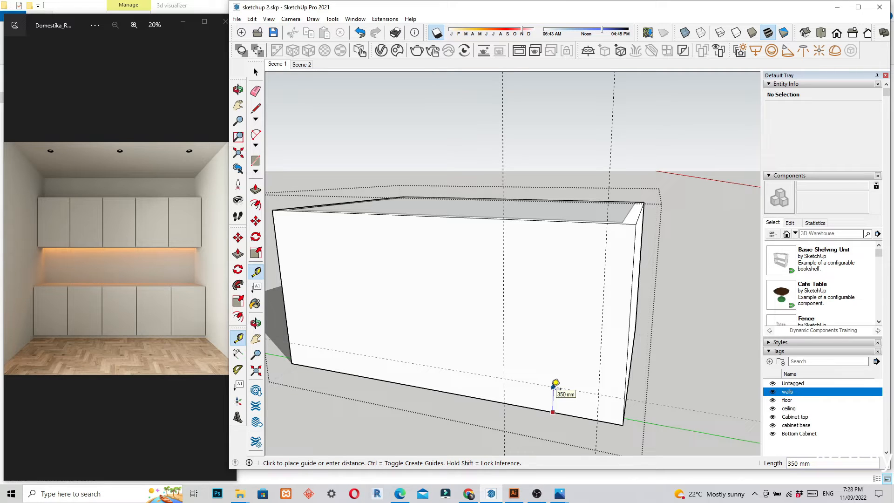
pyautogui.write('3')
pyautogui.press('Return')
pyautogui.moveTo(569, 250); pyautogui.dragTo(546, 296, button='middle')
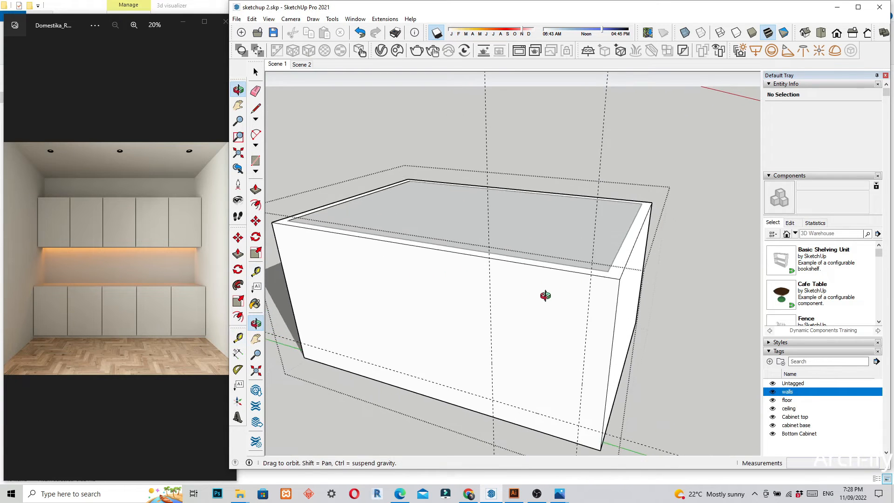
pyautogui.scroll(2, 546, 296)
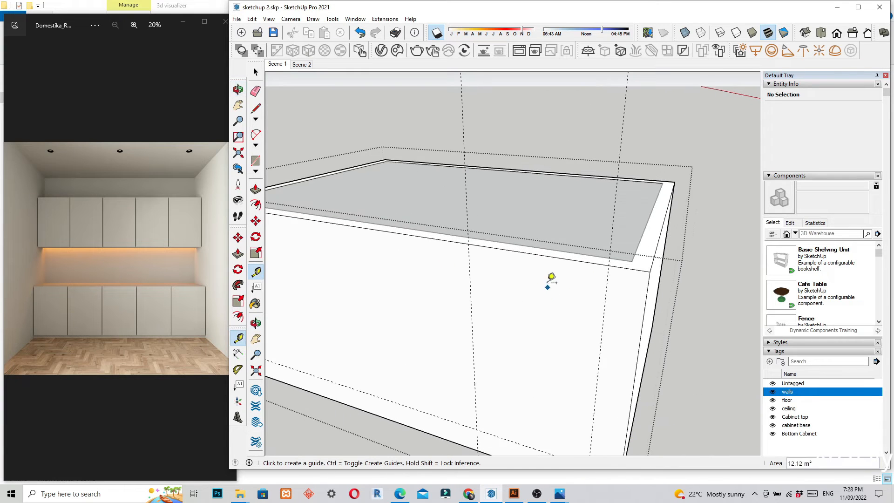
pyautogui.click(545, 252)
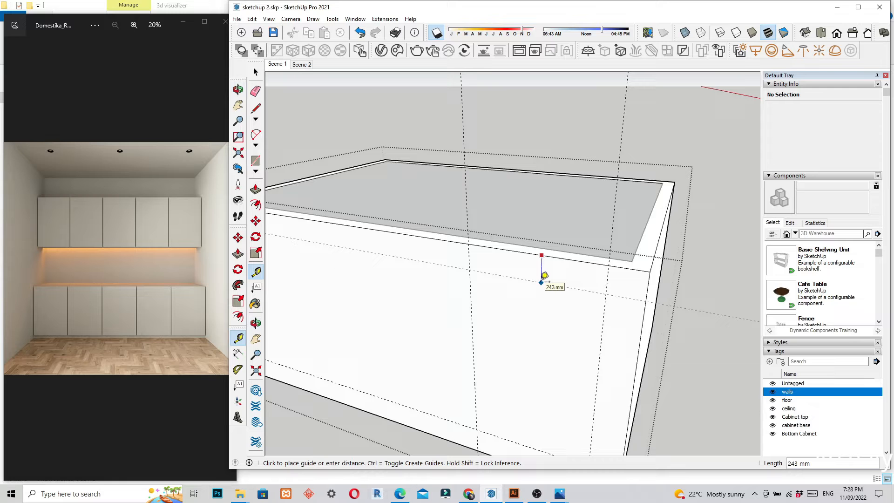
pyautogui.write('300')
pyautogui.press('Return')
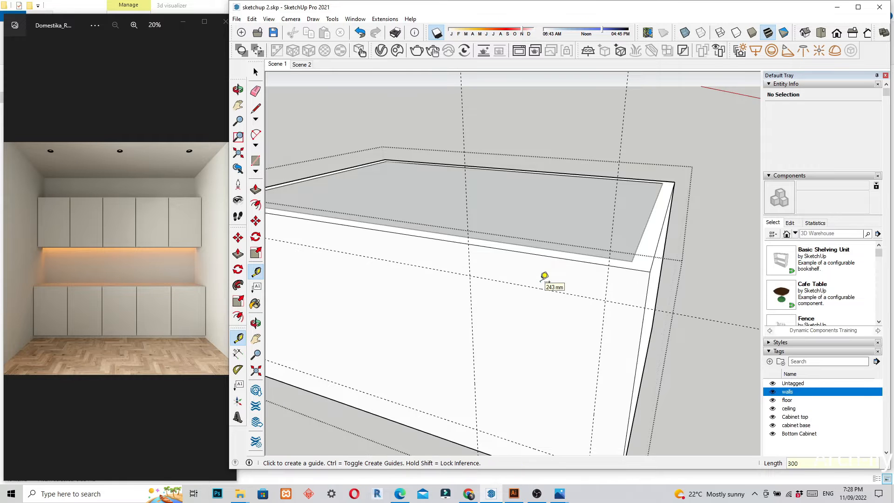
# Draw a window rectangle between the four guide intersections on the side wall and delete all guides
pyautogui.scroll(-3, 544, 275)
pyautogui.moveTo(539, 328); pyautogui.dragTo(543, 320, button='middle')
pyautogui.press('r')
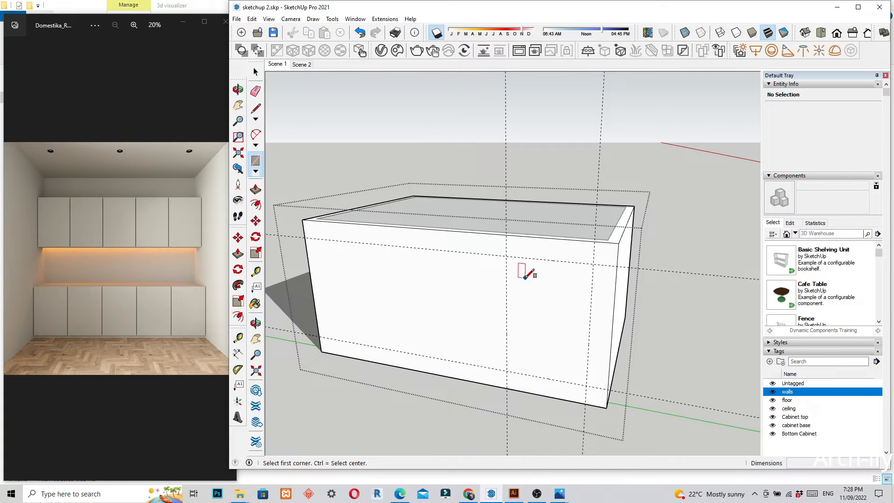
pyautogui.click(506, 256)
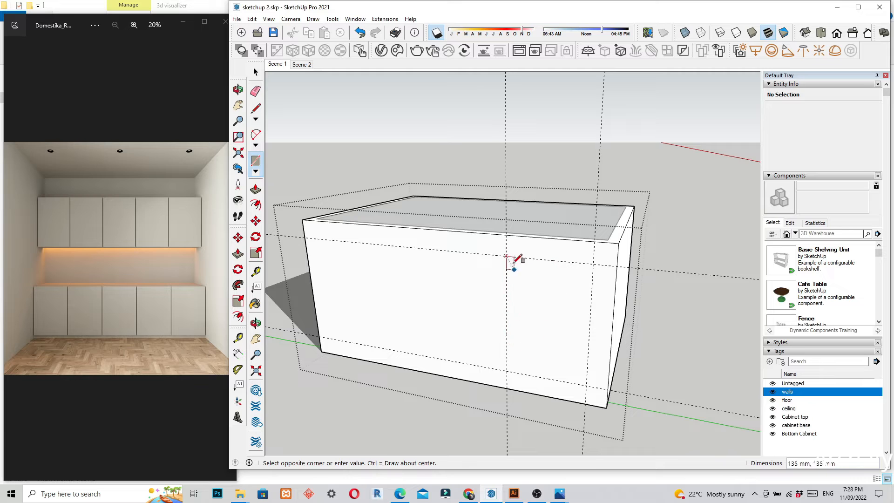
pyautogui.click(586, 386)
pyautogui.moveTo(594, 362)
pyautogui.mouseDown(button='middle')
pyautogui.moveTo(579, 354)
pyautogui.moveTo(585, 350)
pyautogui.mouseUp(button='middle')
pyautogui.press('space')
pyautogui.click(252, 19)
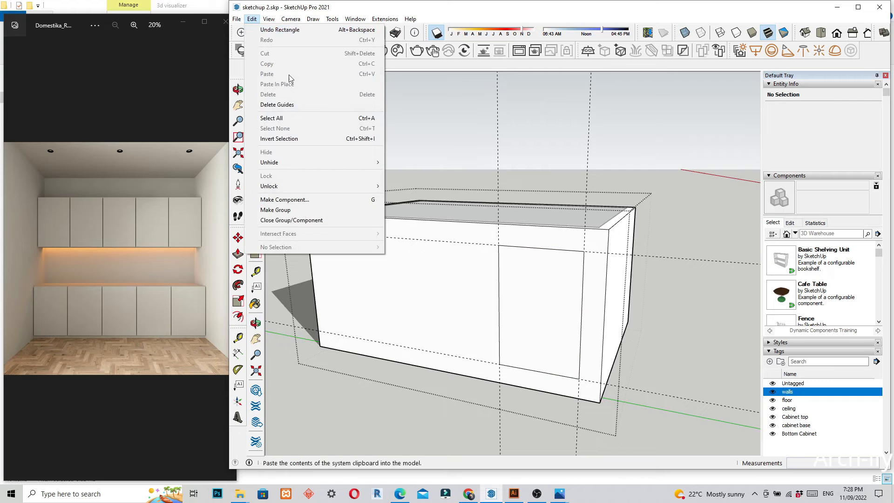
pyautogui.click(305, 106)
# Push the window rectangle 150 mm through the side wall to cut the opening
pyautogui.moveTo(531, 319); pyautogui.dragTo(538, 335, button='middle')
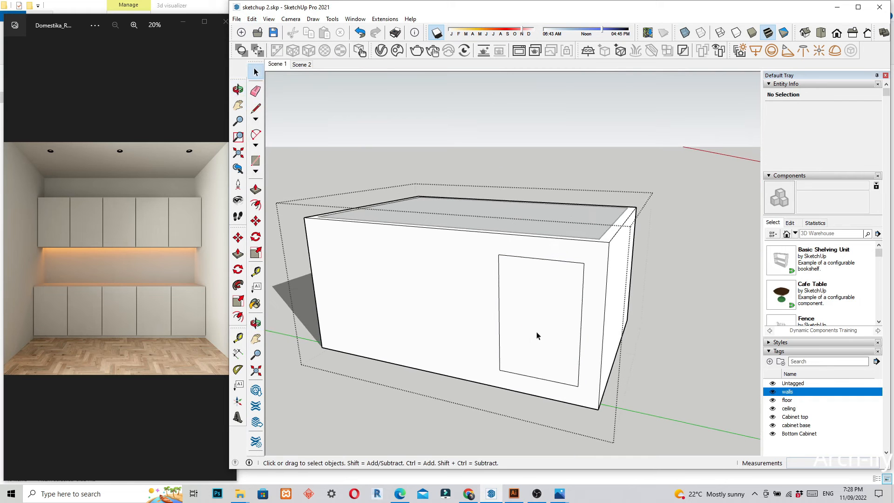
pyautogui.click(538, 335)
pyautogui.press('p')
pyautogui.moveTo(538, 334); pyautogui.dragTo(565, 262)
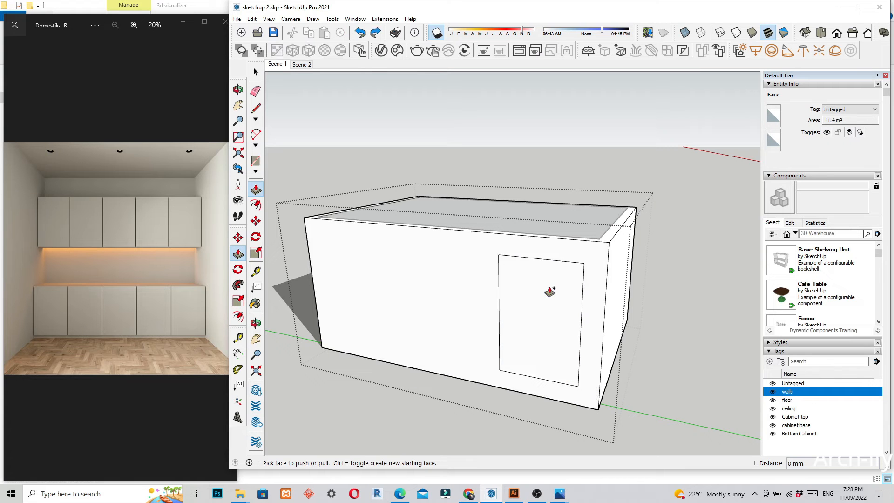
pyautogui.moveTo(545, 297); pyautogui.dragTo(552, 212)
# In Scene 1, shift the shadow date to December and the time to late afternoon, and update the scene
pyautogui.moveTo(561, 284); pyautogui.dragTo(321, 140, button='middle')
pyautogui.click(285, 67)
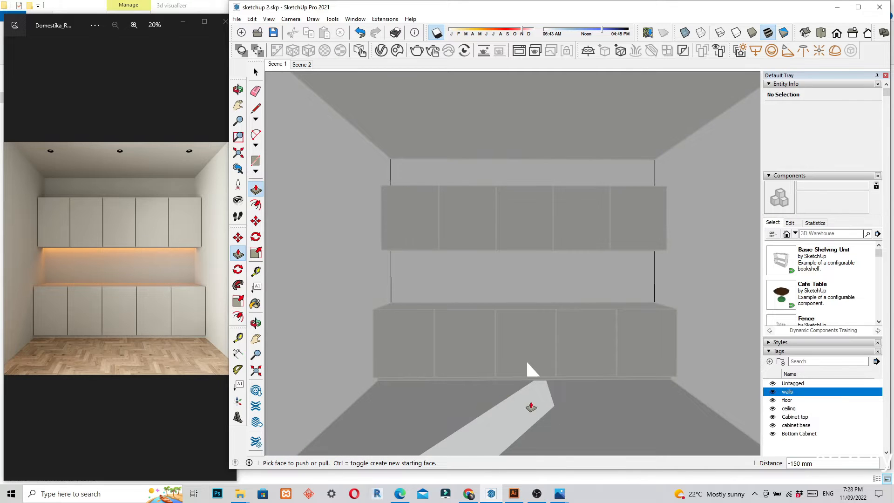
pyautogui.press('space')
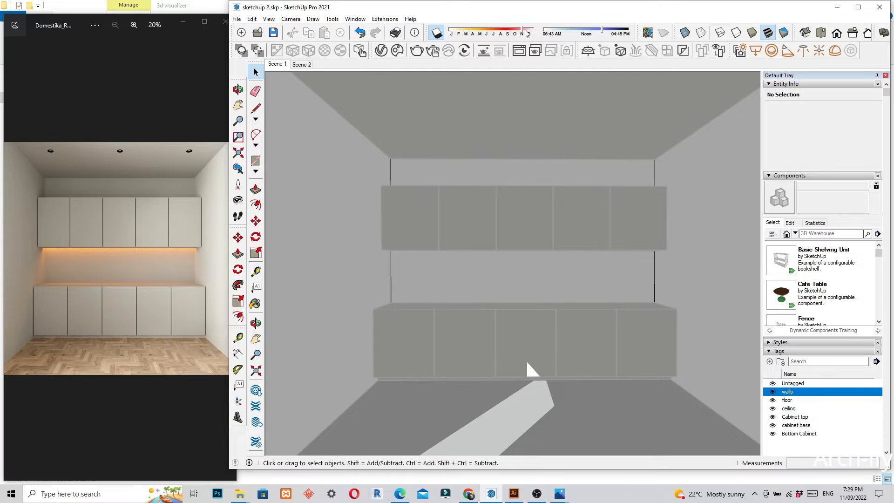
pyautogui.moveTo(526, 35); pyautogui.dragTo(532, 36)
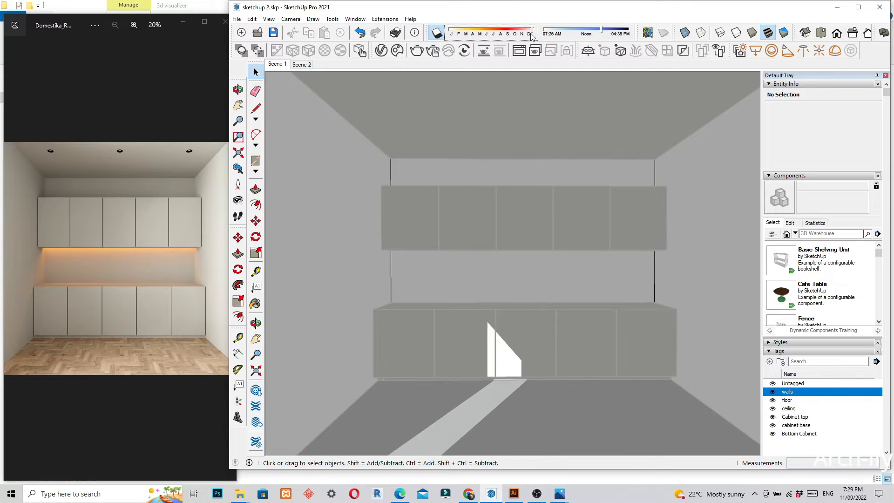
pyautogui.moveTo(602, 30); pyautogui.dragTo(622, 50)
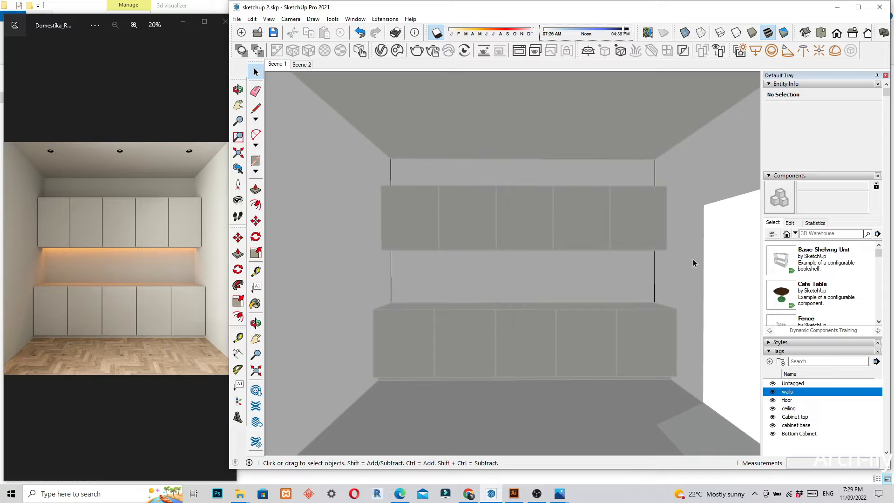
pyautogui.rightClick(275, 65)
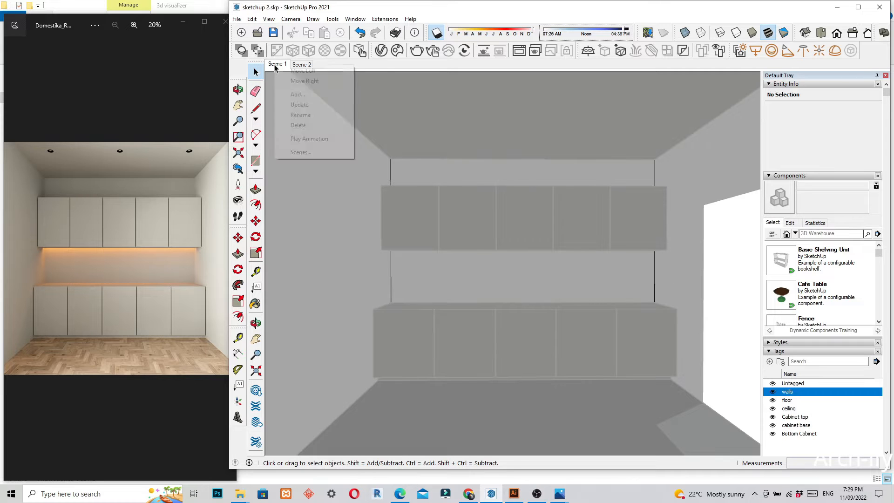
pyautogui.click(304, 108)
# From Scene 2, go to the window opening and select its four inner reveal faces
pyautogui.click(297, 66)
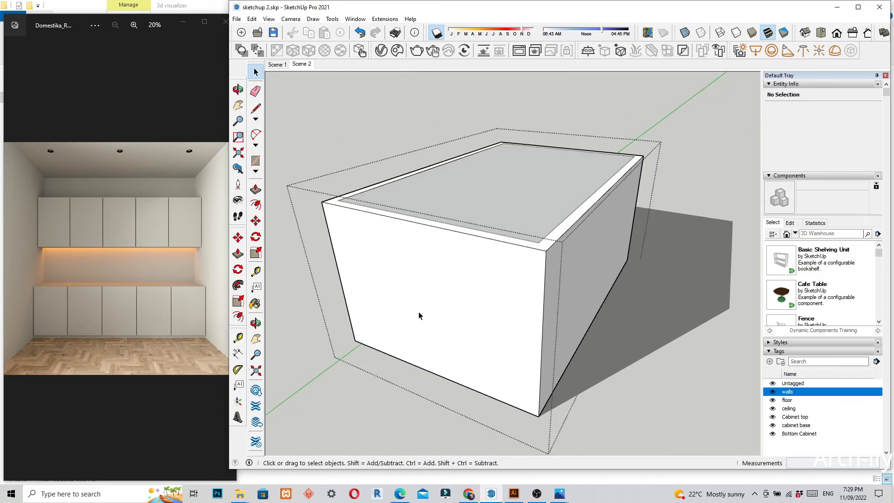
pyautogui.moveTo(419, 316); pyautogui.dragTo(596, 335, button='middle')
pyautogui.moveTo(459, 288); pyautogui.dragTo(536, 266, button='middle')
pyautogui.scroll(3, 517, 322)
pyautogui.moveTo(507, 376)
pyautogui.mouseDown(button='middle')
pyautogui.moveTo(600, 347)
pyautogui.moveTo(539, 396)
pyautogui.moveTo(510, 378)
pyautogui.mouseUp(button='middle')
pyautogui.scroll(2, 600, 349)
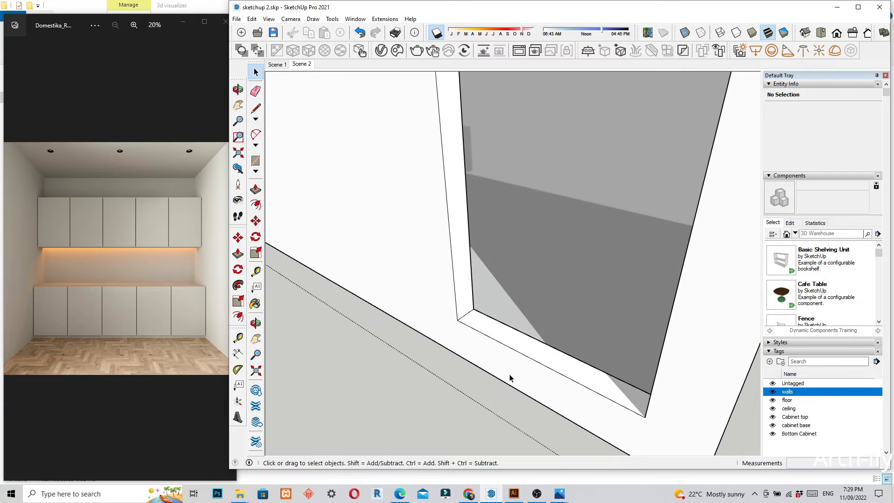
pyautogui.click(497, 338)
pyautogui.keyDown('ctrl'); pyautogui.click(469, 296); pyautogui.keyUp('ctrl')
pyautogui.scroll(-5, 456, 376)
pyautogui.moveTo(415, 381); pyautogui.dragTo(680, 145, button='middle')
pyautogui.keyDown('ctrl'); pyautogui.click(682, 155); pyautogui.keyUp('ctrl')
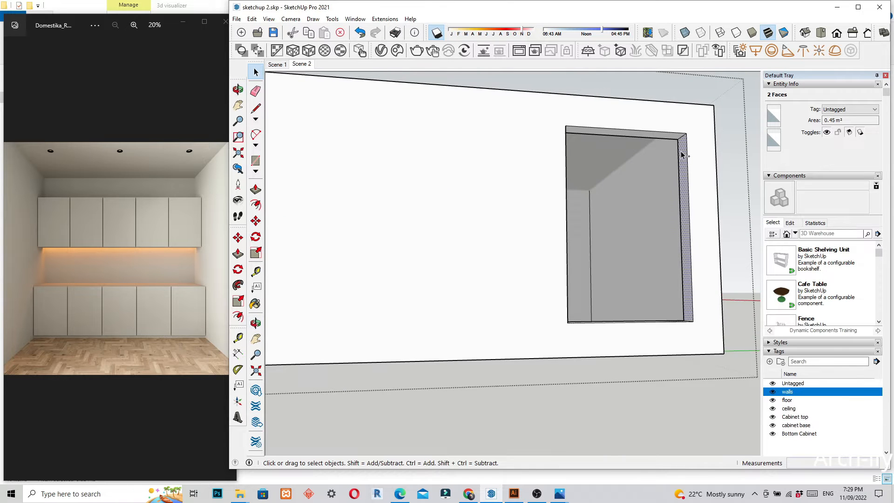
pyautogui.keyDown('ctrl'); pyautogui.click(663, 136); pyautogui.keyUp('ctrl')
# Move the four selected window reveal faces about 214 mm along the green axis toward the cabinet end of the room
pyautogui.moveTo(642, 201); pyautogui.dragTo(539, 372, button='middle')
pyautogui.scroll(4, 484, 400)
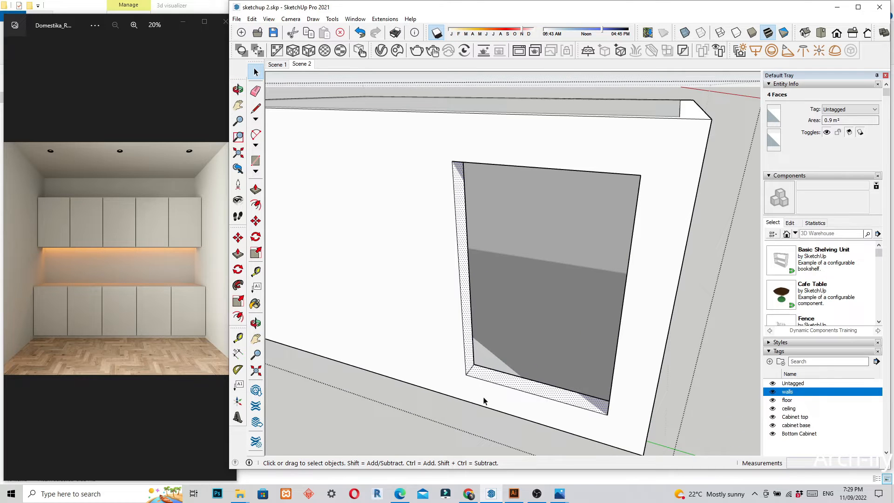
pyautogui.press('m')
pyautogui.scroll(2, 480, 392)
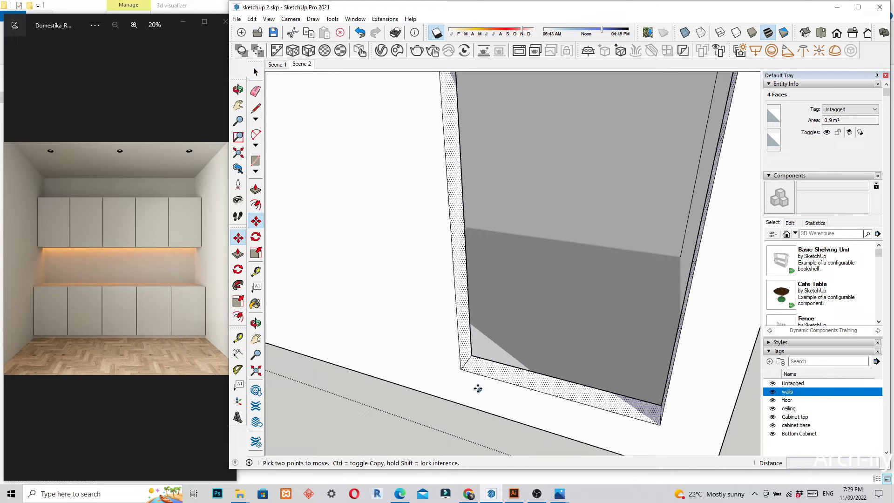
pyautogui.click(461, 370)
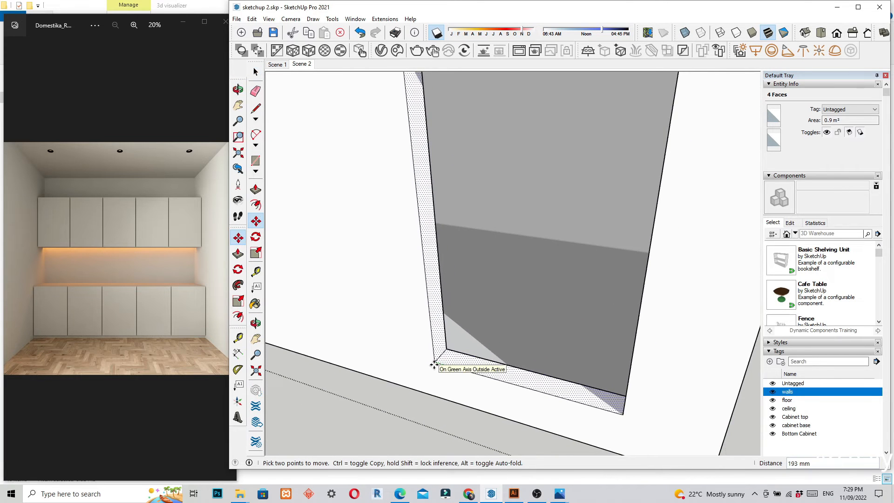
pyautogui.scroll(-2, 433, 364)
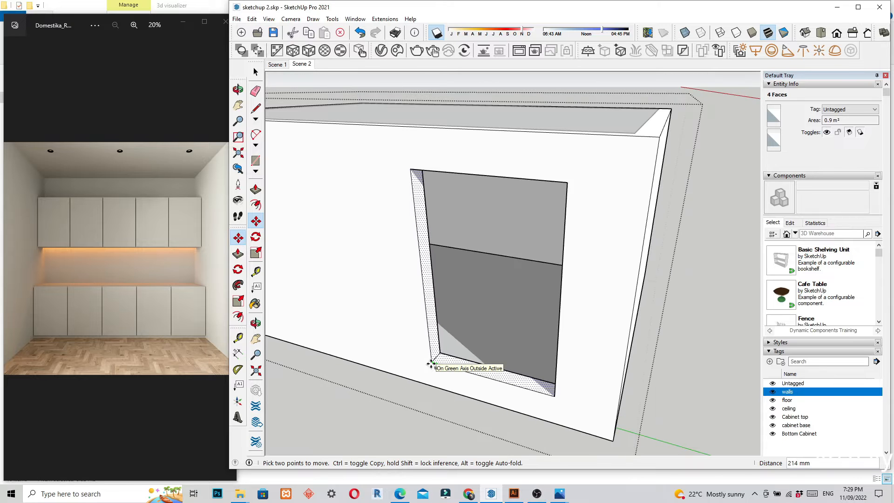
pyautogui.click(432, 365)
pyautogui.press('space')
# In Scene 1, switch the camera to two-point perspective and update the scene
pyautogui.click(277, 65)
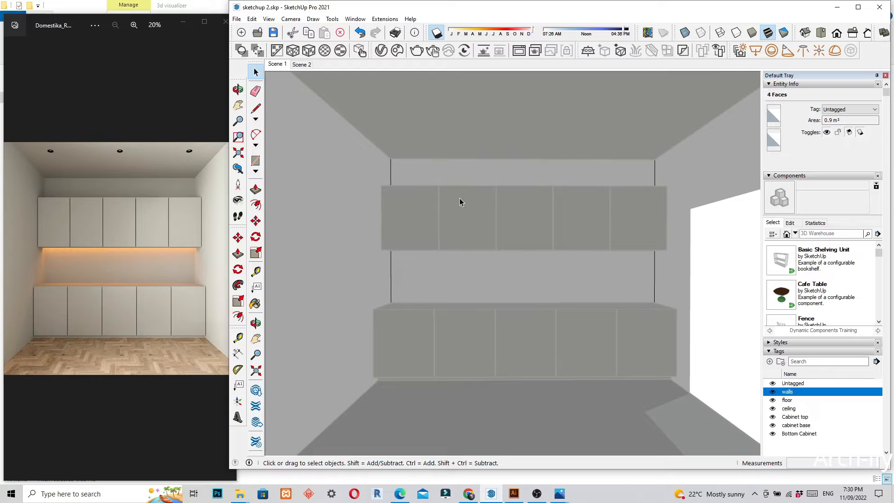
pyautogui.moveTo(448, 286); pyautogui.dragTo(484, 285, button='middle')
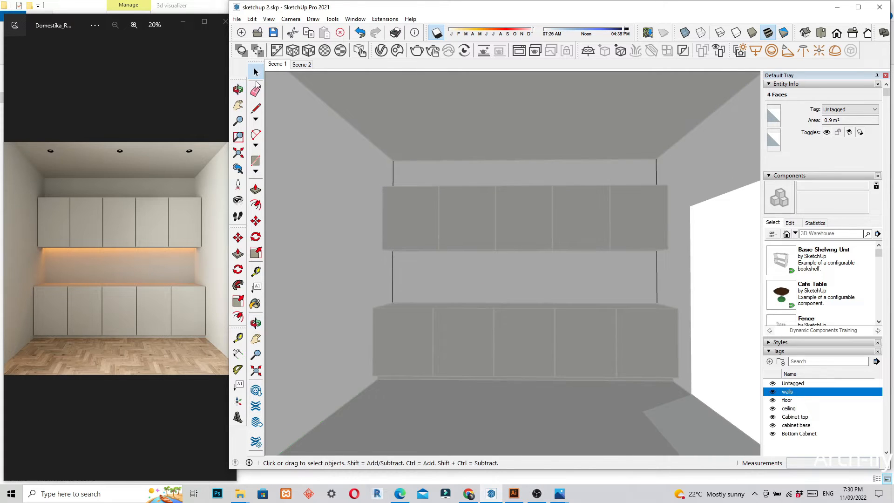
pyautogui.click(264, 20)
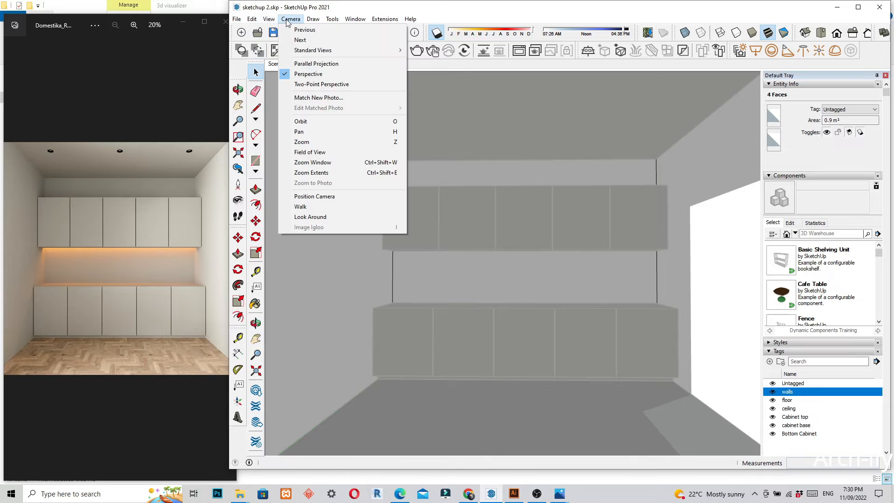
pyautogui.click(308, 84)
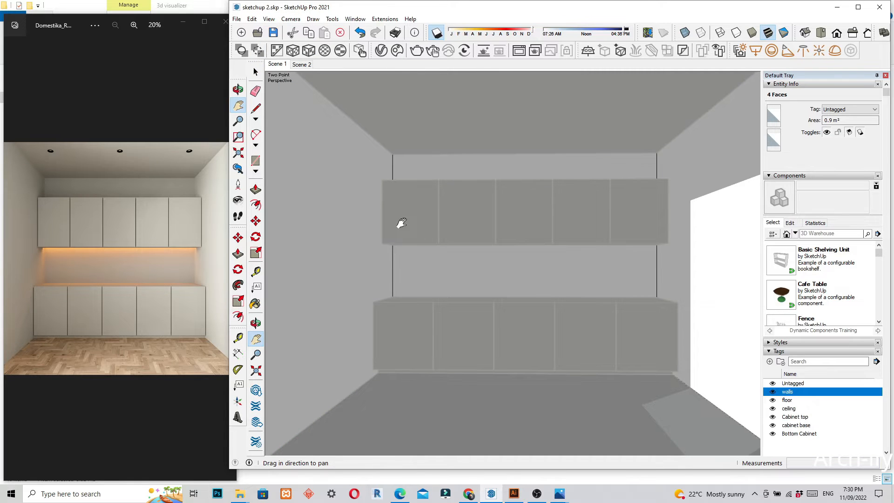
pyautogui.rightClick(280, 66)
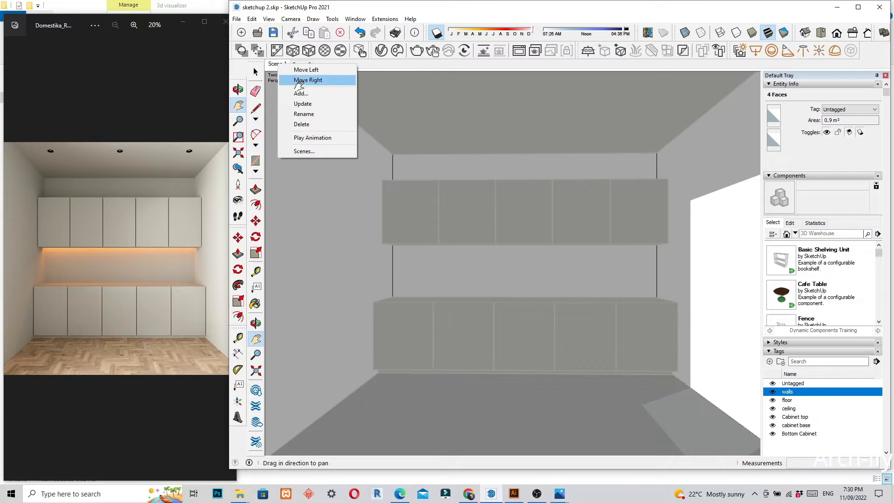
pyautogui.click(306, 104)
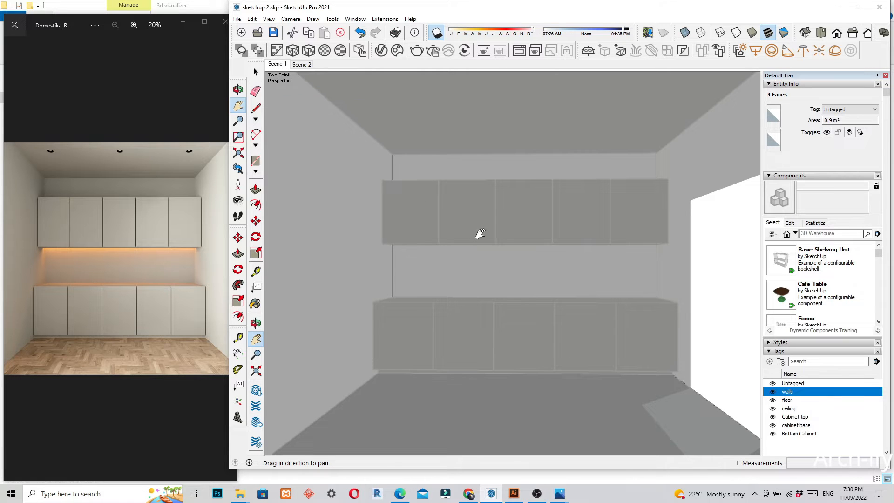
# Move the window opening about another 245 mm along the side wall toward the cabinet end
pyautogui.moveTo(509, 252); pyautogui.dragTo(643, 231, button='middle')
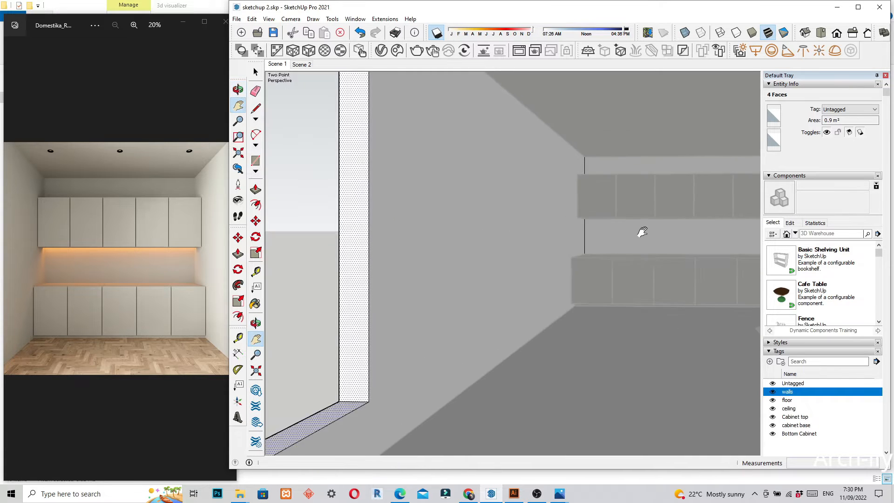
pyautogui.scroll(-3, 452, 278)
pyautogui.scroll(6, 345, 250)
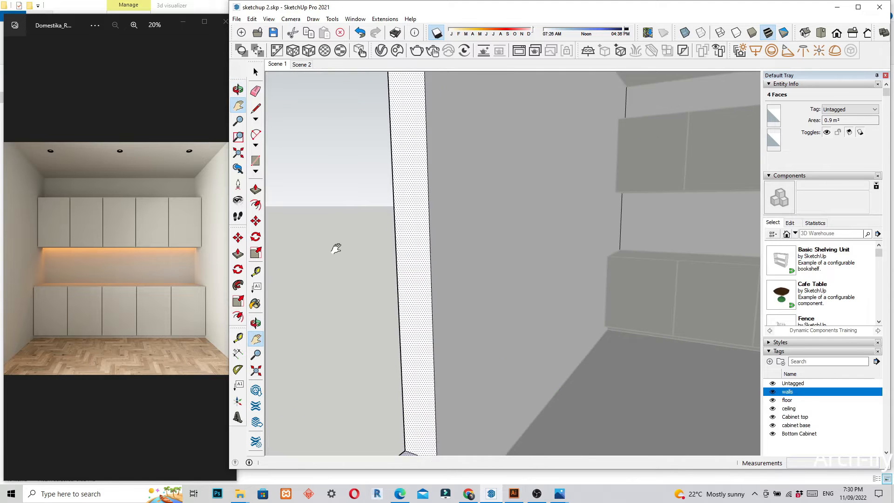
pyautogui.scroll(-4, 386, 263)
pyautogui.scroll(2, 363, 289)
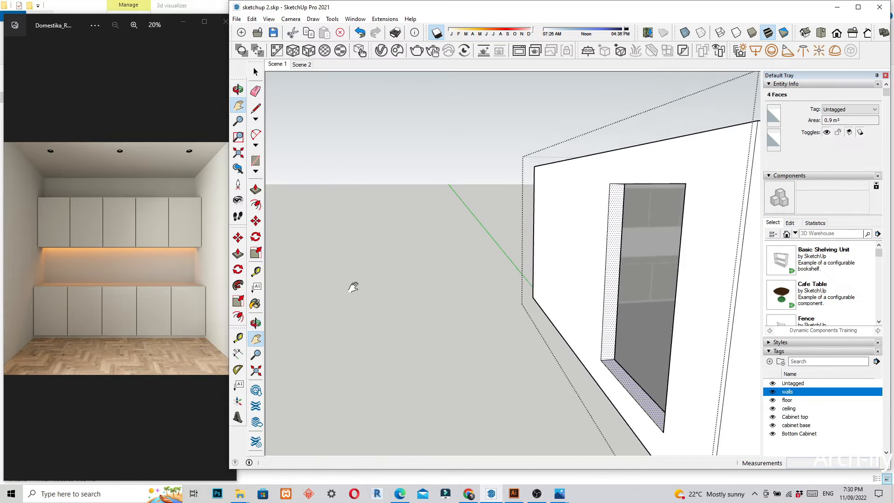
pyautogui.scroll(2, 419, 289)
pyautogui.scroll(-4, 453, 291)
pyautogui.scroll(5, 590, 323)
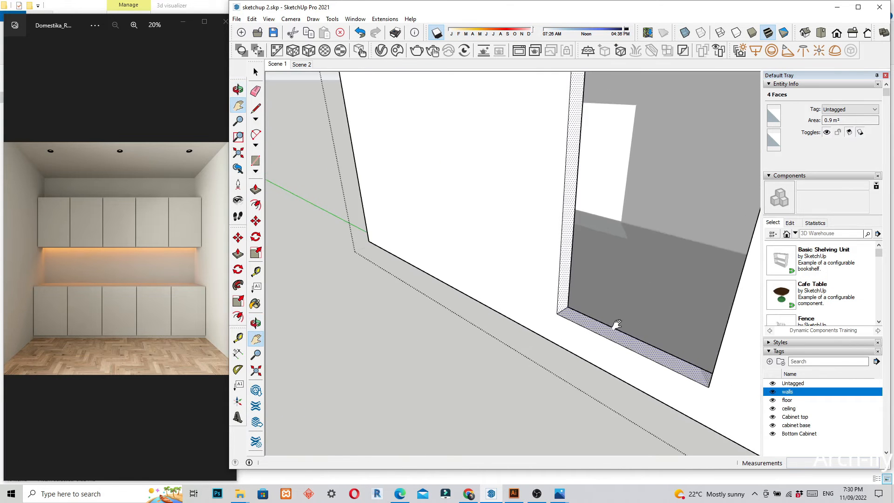
pyautogui.press('m')
pyautogui.scroll(1, 514, 307)
pyautogui.click(509, 302)
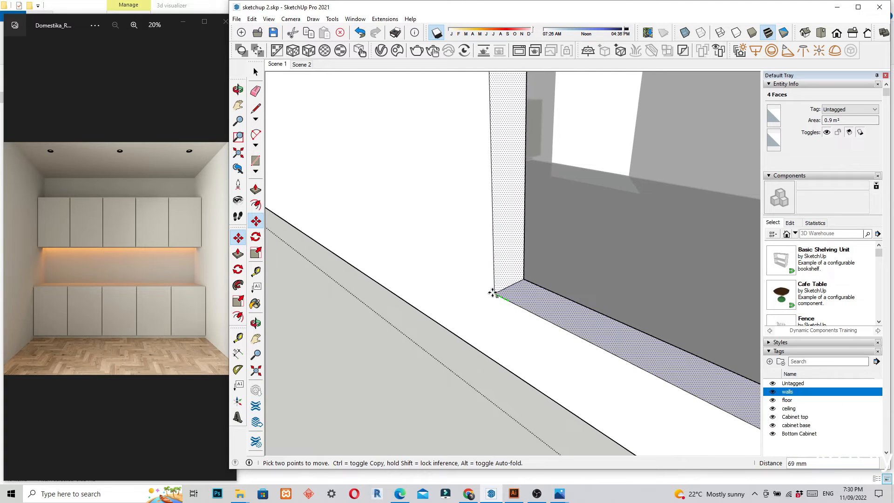
pyautogui.moveTo(473, 281); pyautogui.dragTo(471, 267, button='middle')
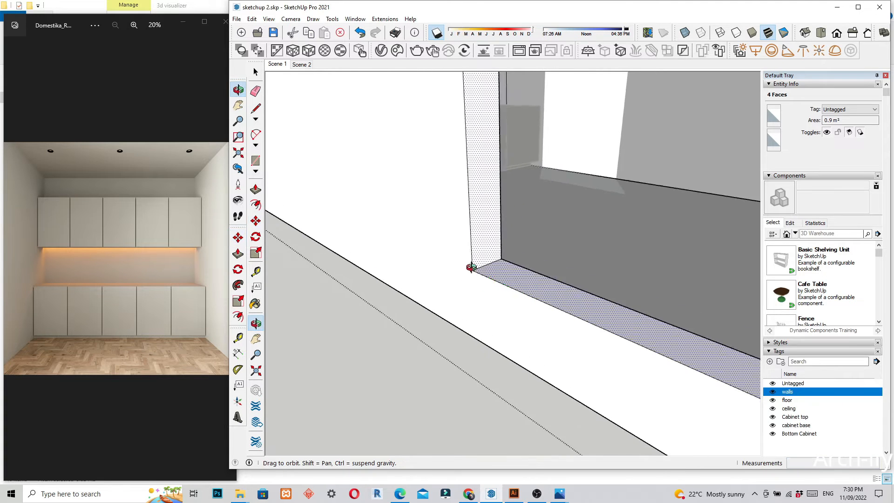
pyautogui.scroll(-10, 475, 257)
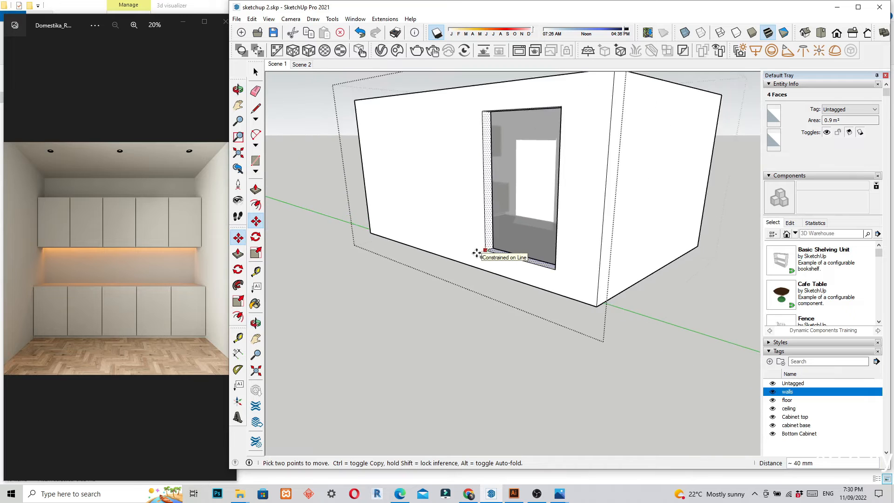
pyautogui.scroll(3, 476, 253)
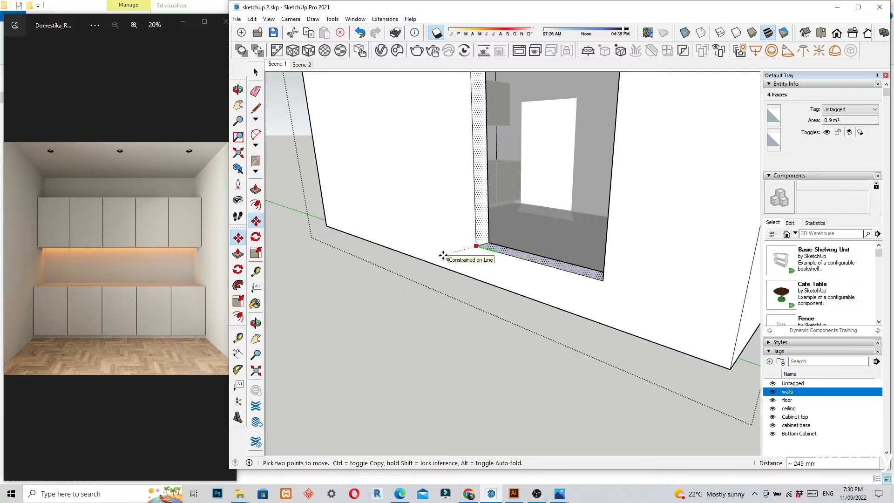
pyautogui.click(443, 255)
pyautogui.moveTo(496, 265)
pyautogui.mouseDown(button='middle')
pyautogui.moveTo(419, 315)
pyautogui.moveTo(353, 121)
pyautogui.moveTo(449, 213)
pyautogui.moveTo(487, 176)
pyautogui.moveTo(455, 267)
pyautogui.moveTo(383, 211)
pyautogui.moveTo(425, 266)
pyautogui.moveTo(529, 165)
pyautogui.moveTo(531, 292)
pyautogui.moveTo(516, 192)
pyautogui.moveTo(611, 264)
pyautogui.moveTo(609, 289)
pyautogui.moveTo(512, 261)
pyautogui.moveTo(497, 273)
pyautogui.mouseUp(button='middle')
pyautogui.press('m')
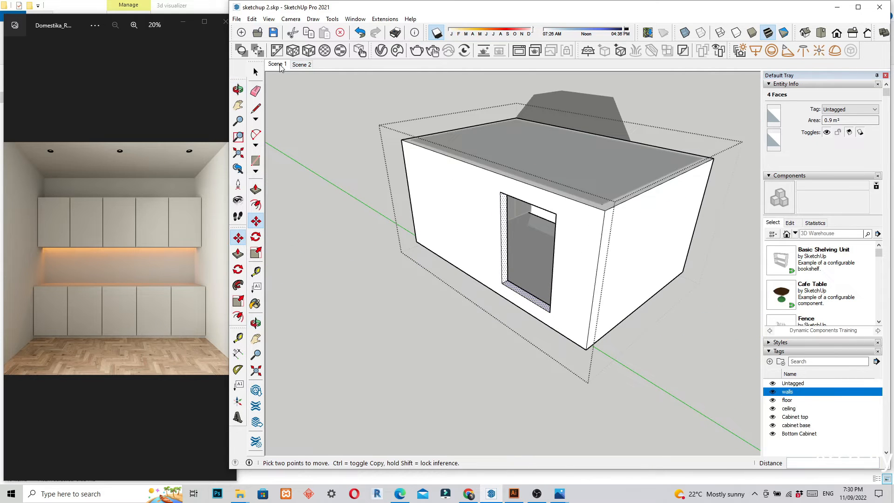
# In the Scene 1 view, fine-tune the late-afternoon shadow time and the December shadow date
pyautogui.click(300, 65)
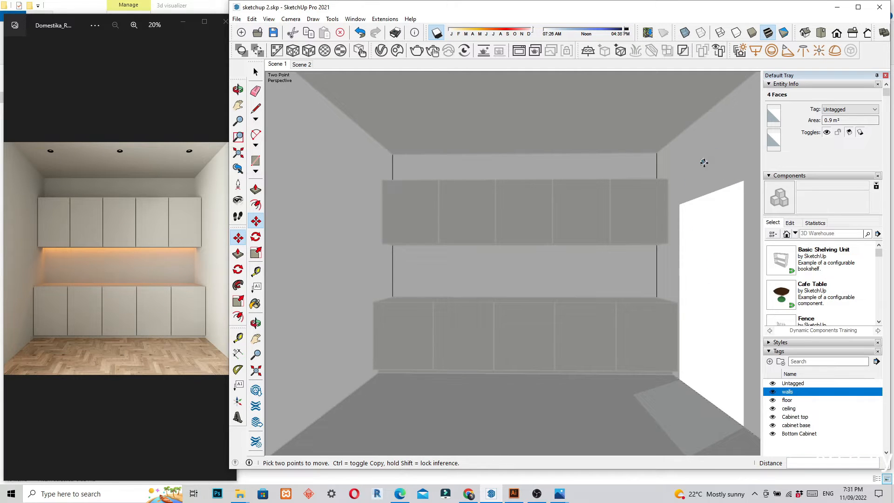
pyautogui.moveTo(625, 31); pyautogui.dragTo(625, 32)
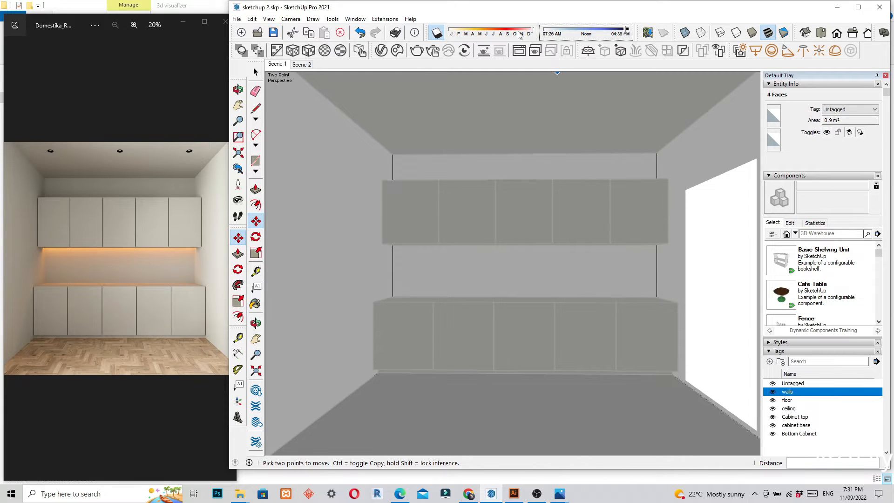
pyautogui.moveTo(534, 29)
pyautogui.mouseDown()
pyautogui.moveTo(511, 33)
pyautogui.moveTo(532, 34)
pyautogui.mouseUp()
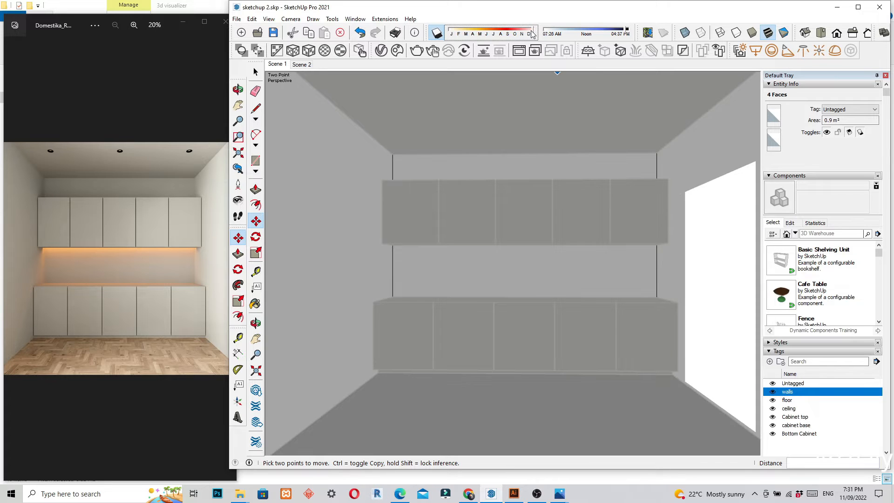
pyautogui.click(237, 19)
pyautogui.click(270, 65)
# Deselect the window reveal faces and examine the opening and side wall from outside at several angles
pyautogui.moveTo(438, 252)
pyautogui.mouseDown(button='middle')
pyautogui.moveTo(465, 276)
pyautogui.moveTo(576, 315)
pyautogui.mouseUp(button='middle')
pyautogui.press('space')
pyautogui.scroll(-3, 466, 276)
pyautogui.scroll(-4, 501, 300)
pyautogui.moveTo(431, 299)
pyautogui.mouseDown(button='middle')
pyautogui.moveTo(575, 306)
pyautogui.moveTo(489, 329)
pyautogui.mouseUp(button='middle')
pyautogui.scroll(-2, 570, 269)
pyautogui.scroll(2, 530, 352)
pyautogui.moveTo(464, 360); pyautogui.dragTo(463, 365, button='middle')
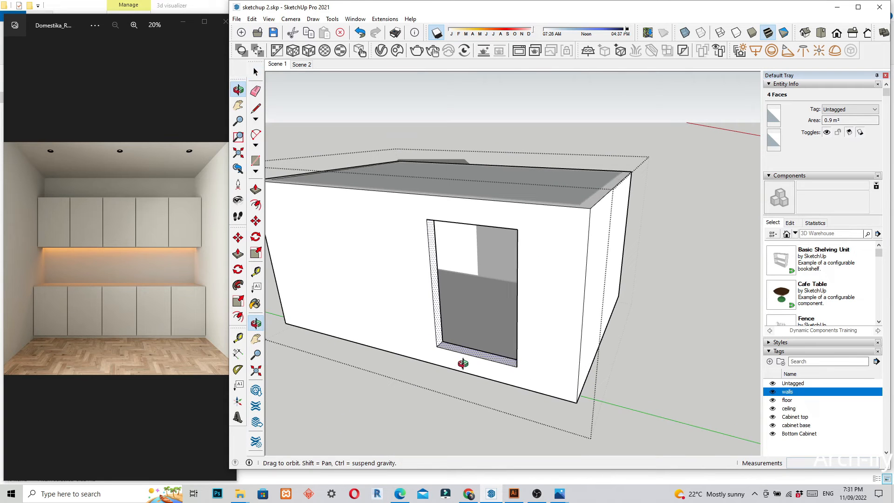
pyautogui.click(540, 319)
pyautogui.moveTo(541, 319); pyautogui.dragTo(468, 333, button='middle')
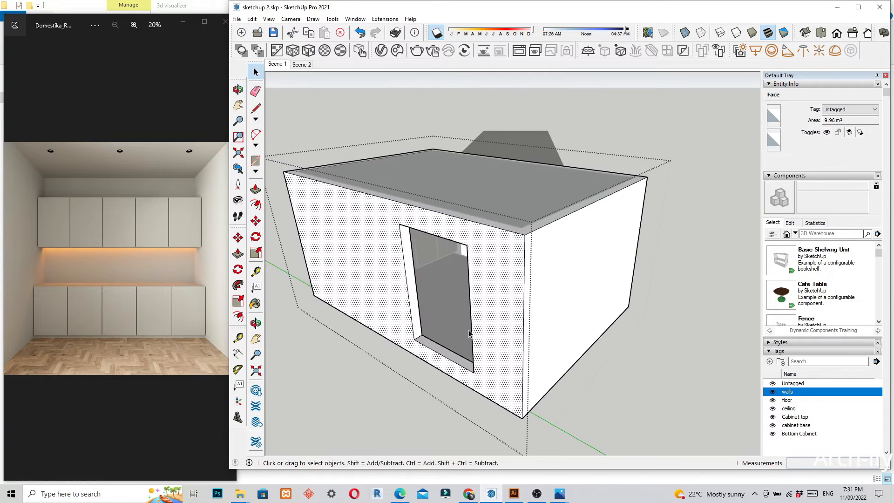
pyautogui.scroll(2, 439, 358)
pyautogui.scroll(3, 404, 317)
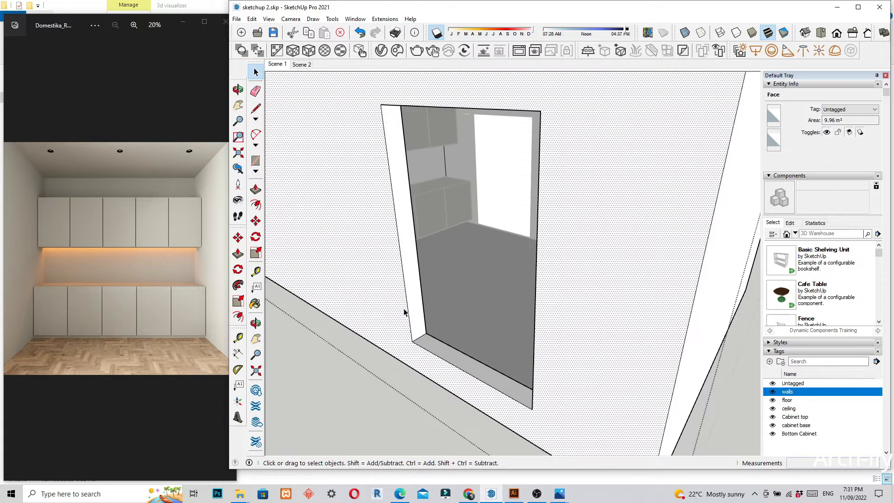
pyautogui.moveTo(390, 328)
pyautogui.mouseDown(button='middle')
pyautogui.moveTo(379, 363)
pyautogui.moveTo(405, 314)
pyautogui.mouseUp(button='middle')
pyautogui.scroll(-2, 572, 164)
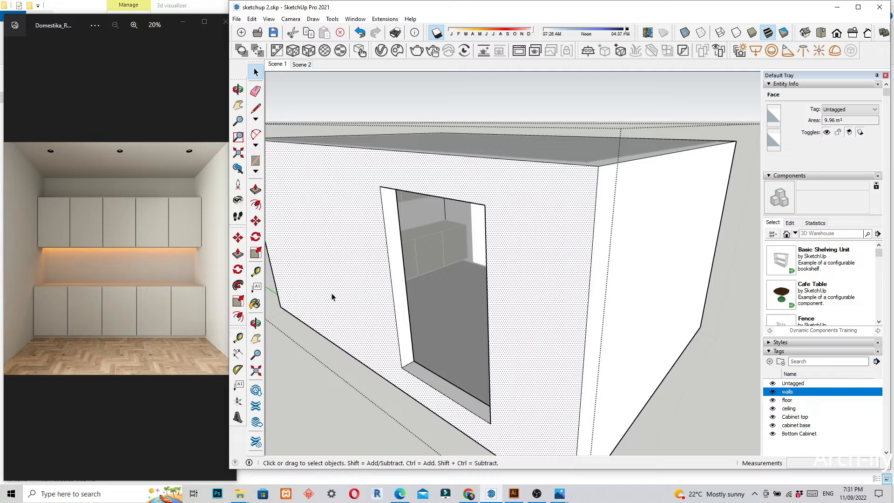
pyautogui.moveTo(492, 336)
pyautogui.mouseDown(button='middle')
pyautogui.moveTo(685, 359)
pyautogui.moveTo(523, 356)
pyautogui.moveTo(510, 227)
pyautogui.mouseUp(button='middle')
pyautogui.scroll(-3, 521, 145)
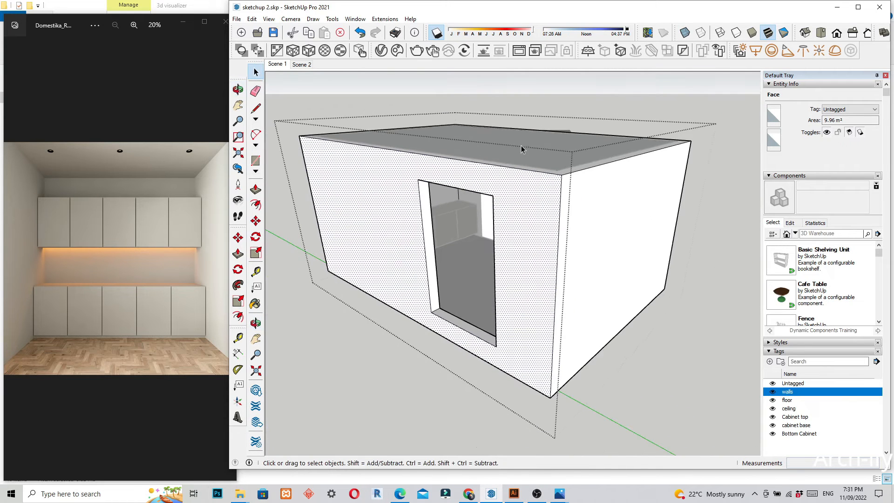
pyautogui.scroll(4, 443, 257)
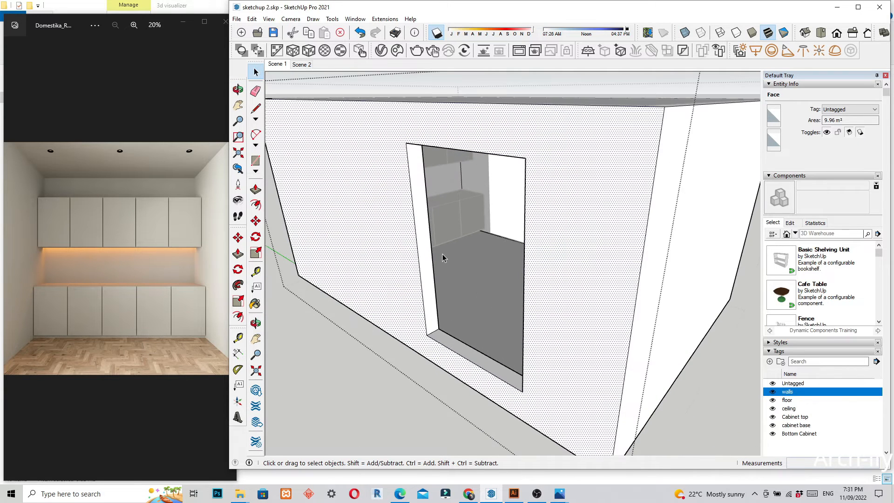
pyautogui.moveTo(449, 316)
pyautogui.mouseDown(button='middle')
pyautogui.moveTo(457, 262)
pyautogui.moveTo(437, 315)
pyautogui.moveTo(547, 346)
pyautogui.moveTo(508, 367)
pyautogui.mouseUp(button='middle')
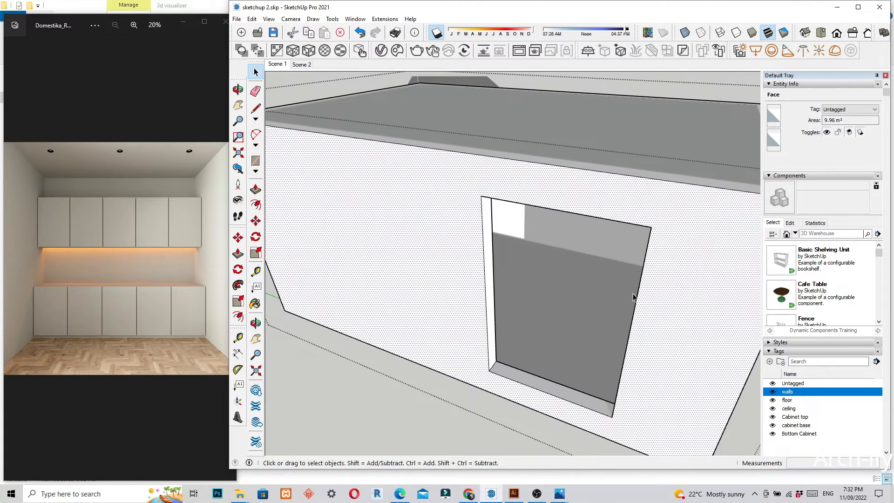
pyautogui.moveTo(639, 233); pyautogui.dragTo(508, 151, button='middle')
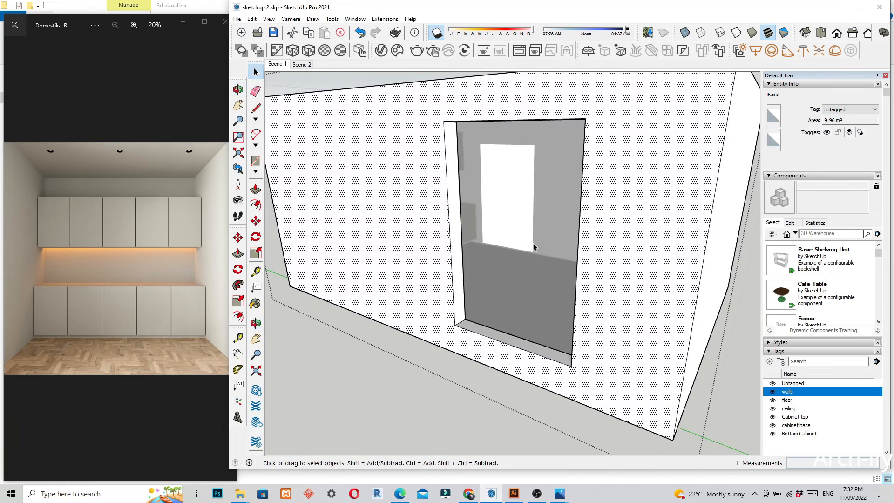
pyautogui.moveTo(572, 323); pyautogui.dragTo(563, 385, button='middle')
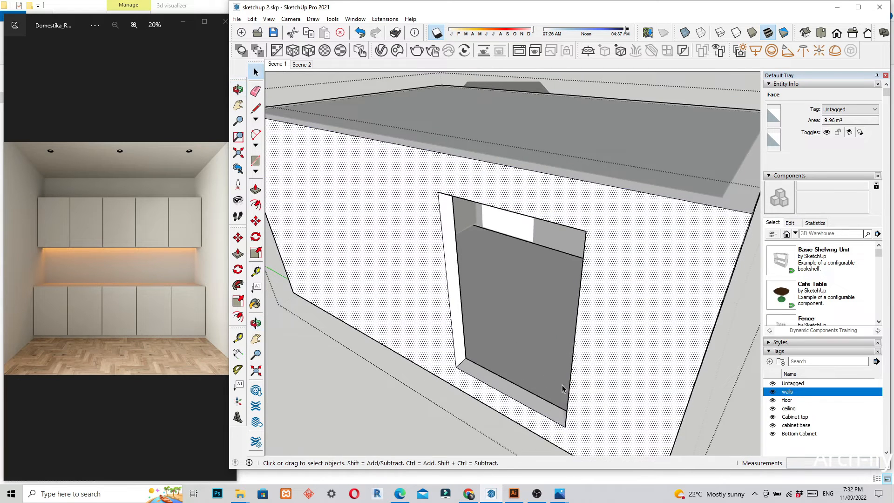
# Draw a rectangle filling the window opening between opposite corner midpoints, halfway through the wall thickness
pyautogui.scroll(3, 499, 402)
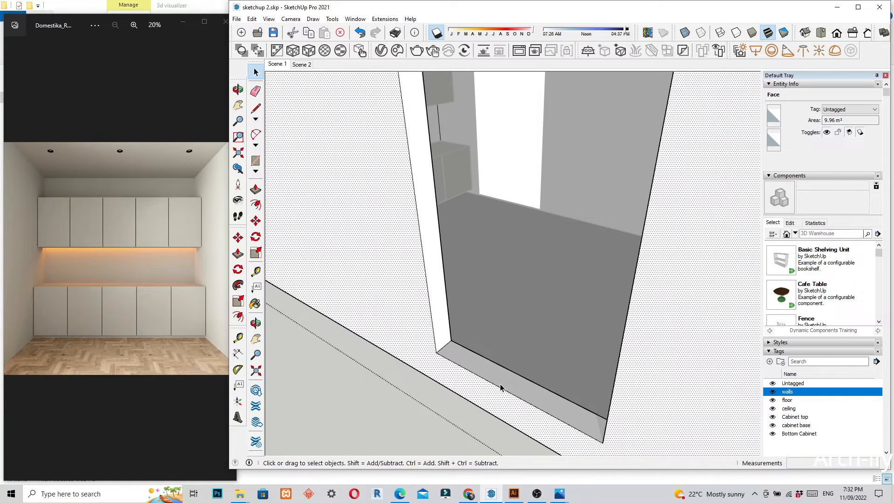
pyautogui.press('r')
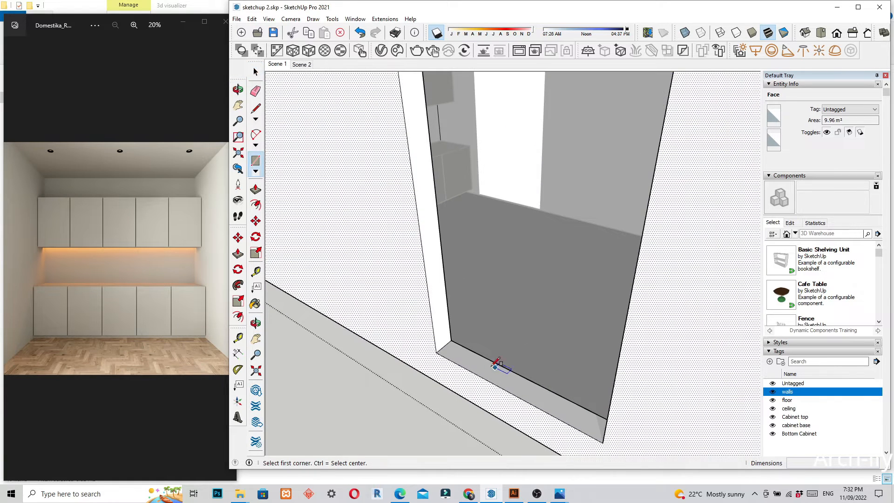
pyautogui.click(449, 344)
pyautogui.scroll(-5, 447, 355)
pyautogui.moveTo(431, 365); pyautogui.dragTo(651, 196, button='middle')
pyautogui.scroll(8, 642, 187)
pyautogui.scroll(-3, 627, 176)
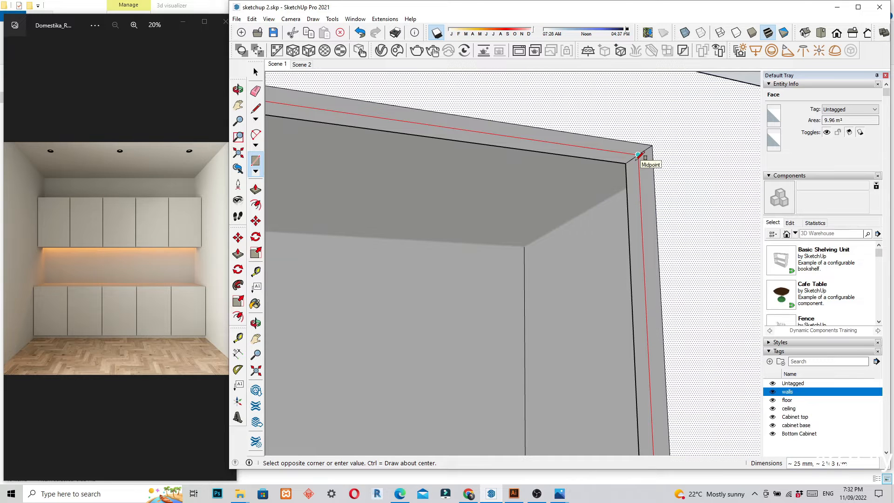
pyautogui.click(638, 155)
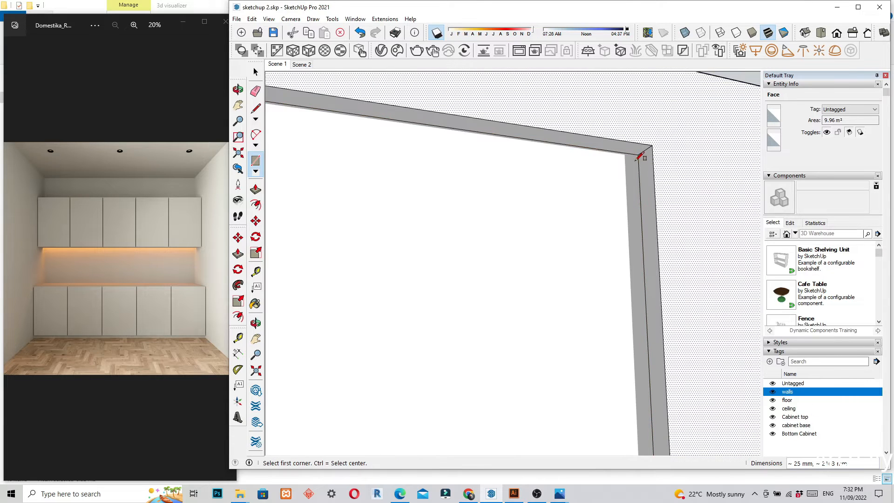
# Select the rectangle in the window opening together with its edges and make it a group
pyautogui.scroll(-5, 640, 156)
pyautogui.moveTo(611, 169); pyautogui.dragTo(501, 330, button='middle')
pyautogui.scroll(10, 457, 347)
pyautogui.press('space')
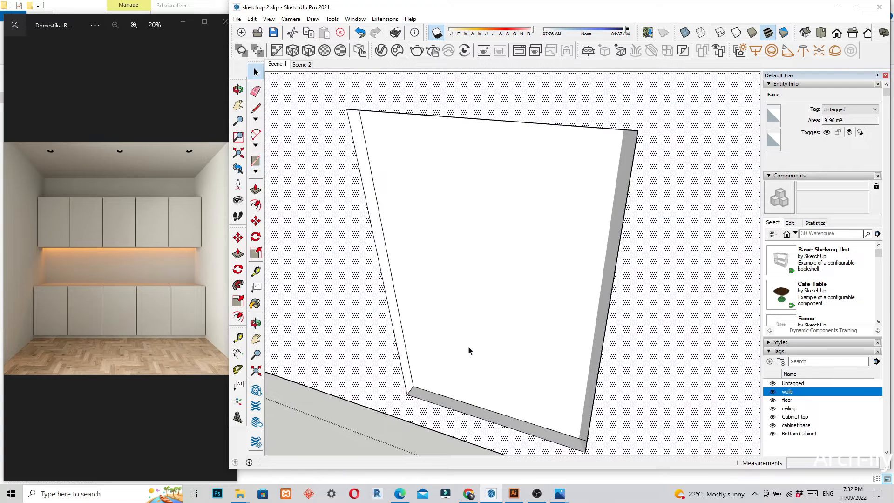
pyautogui.click(469, 350)
pyautogui.doubleClick(469, 350)
pyautogui.rightClick(469, 349)
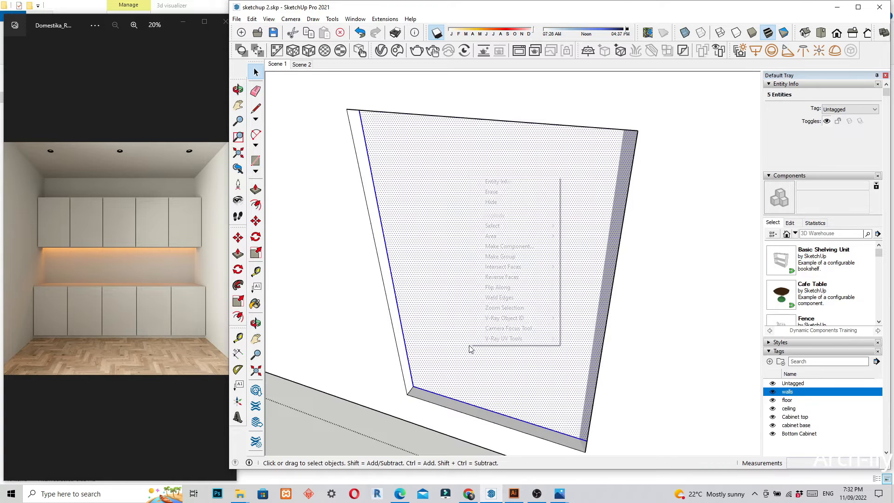
pyautogui.moveTo(503, 267)
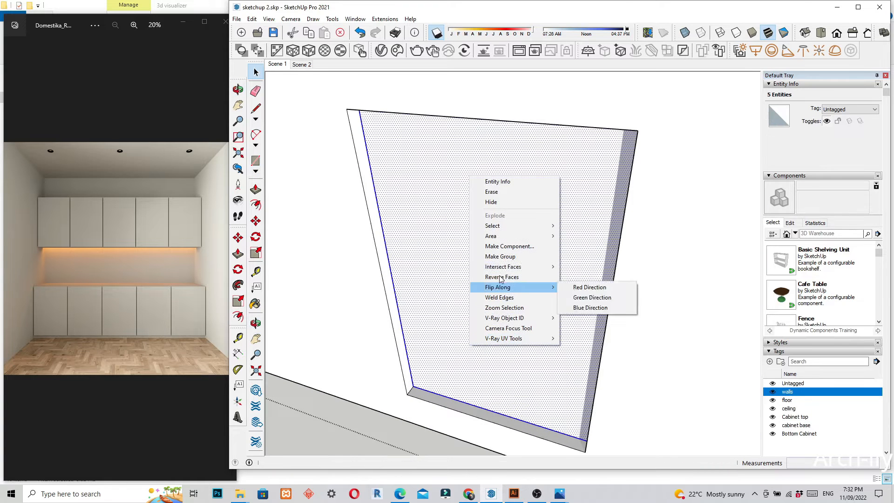
pyautogui.click(515, 257)
# Open the window pane group for editing and select its face
pyautogui.scroll(-3, 405, 250)
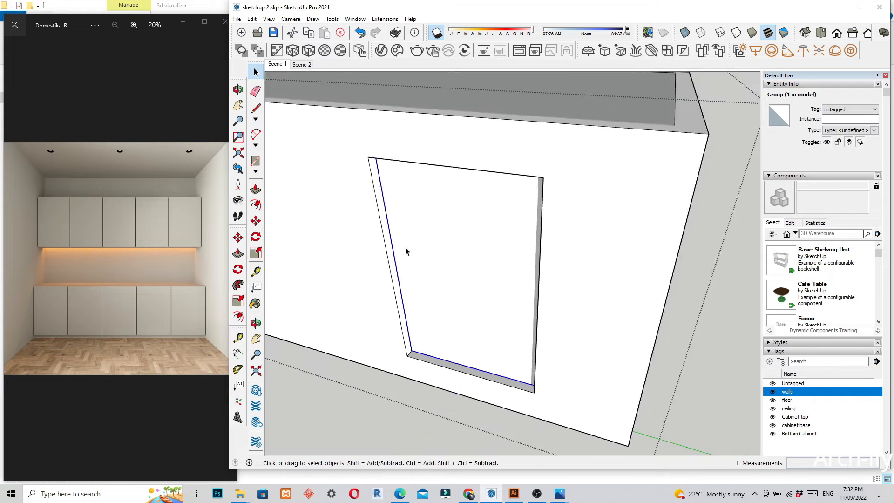
pyautogui.doubleClick(450, 286)
pyautogui.click(437, 312)
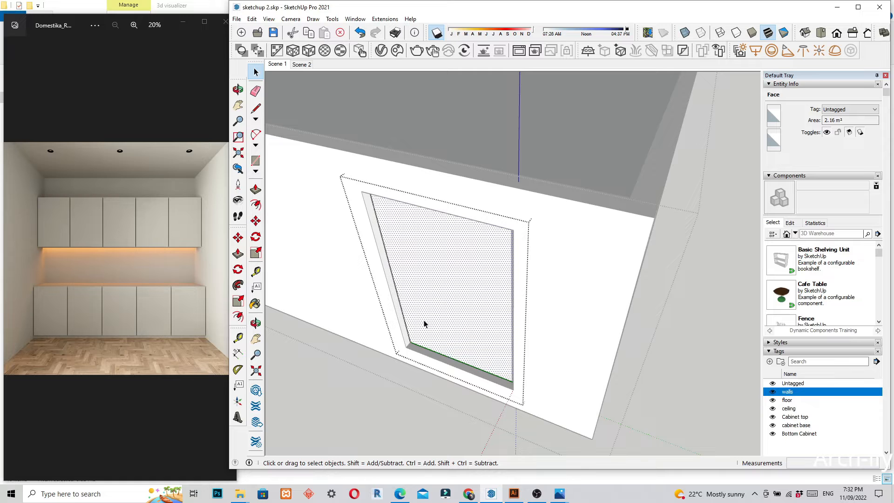
pyautogui.moveTo(424, 320); pyautogui.dragTo(446, 280, button='middle')
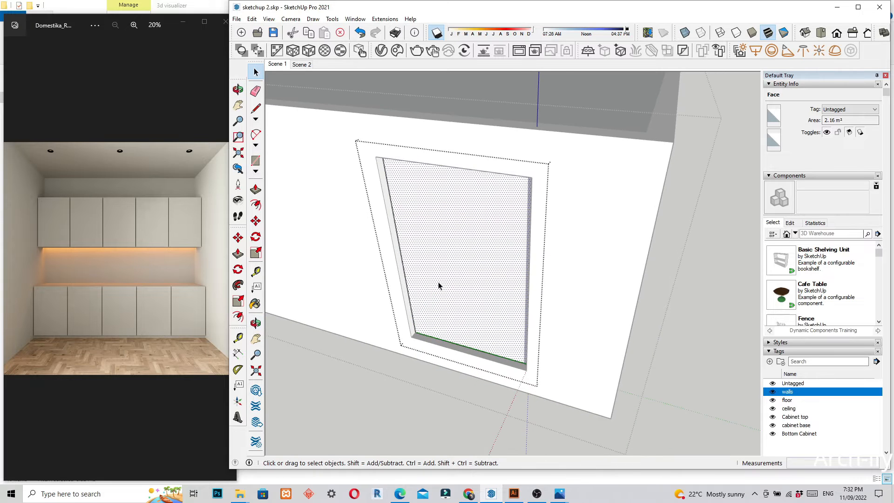
pyautogui.scroll(1, 436, 285)
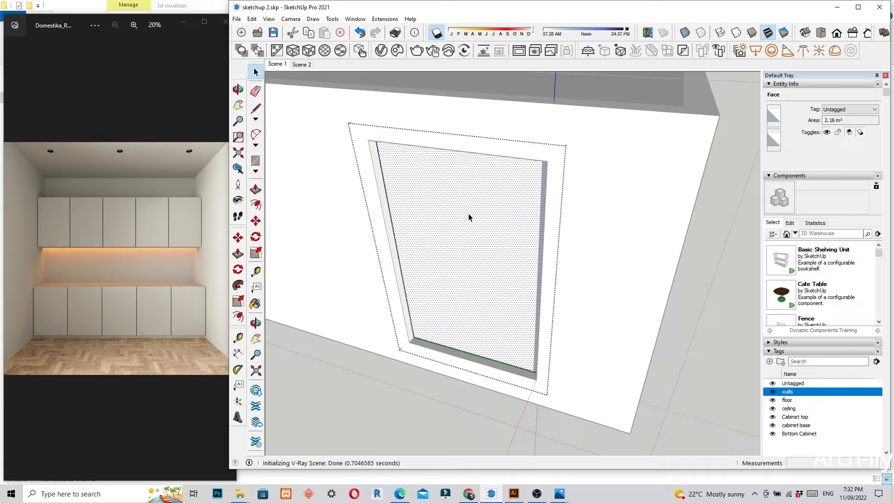
pyautogui.moveTo(421, 281)
pyautogui.mouseDown(button='middle')
pyautogui.moveTo(410, 279)
pyautogui.moveTo(423, 276)
pyautogui.mouseUp(button='middle')
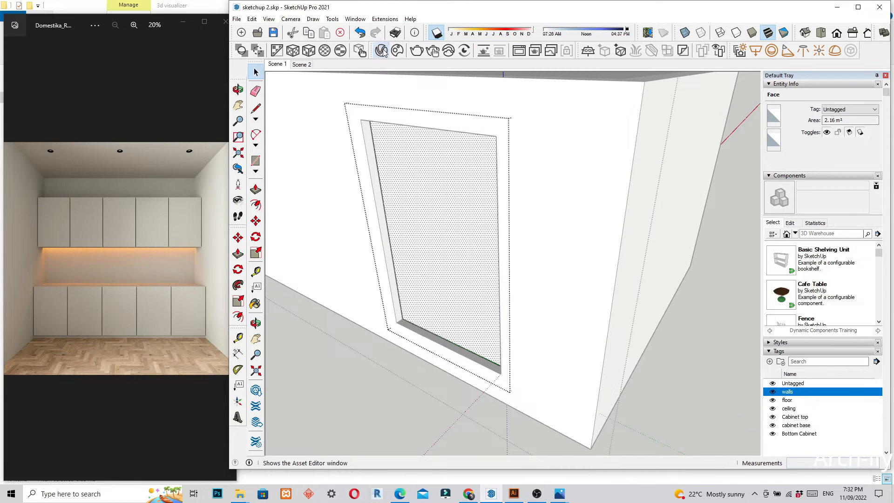
# In the V-Ray Asset Editor, add Glass Window Neutral from the Glass category of the material library to the scene
pyautogui.moveTo(492, 496)
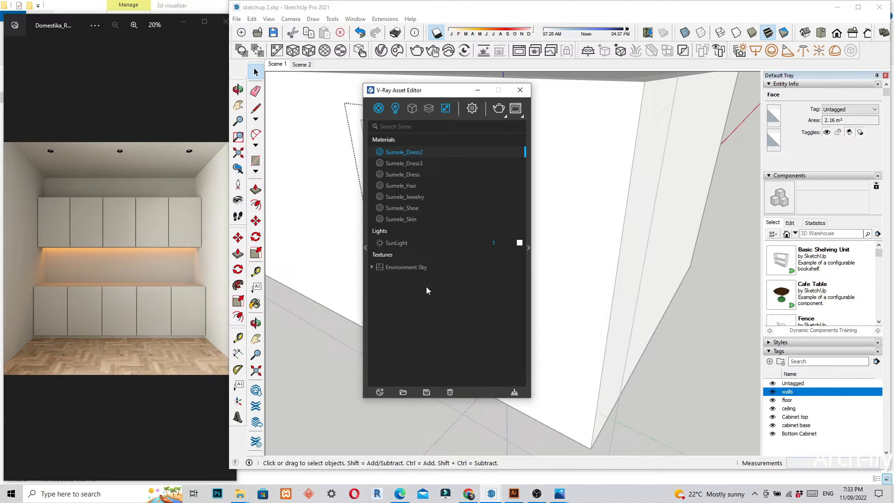
pyautogui.click(381, 111)
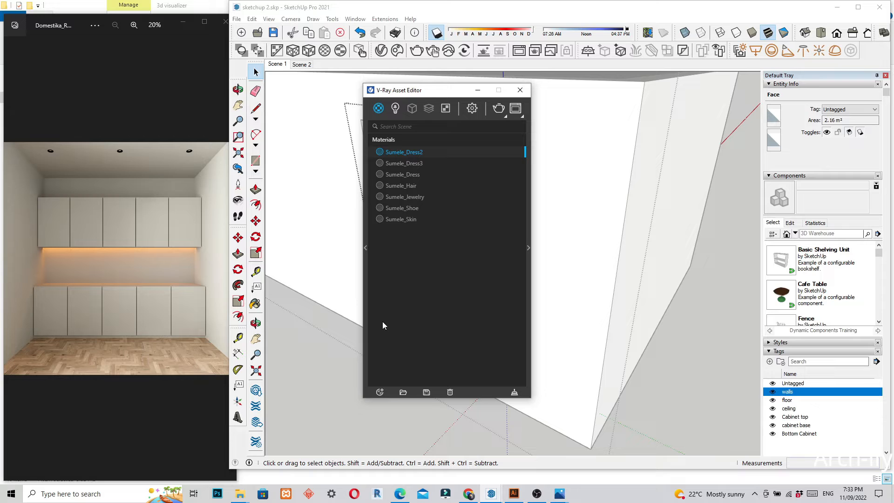
pyautogui.click(366, 248)
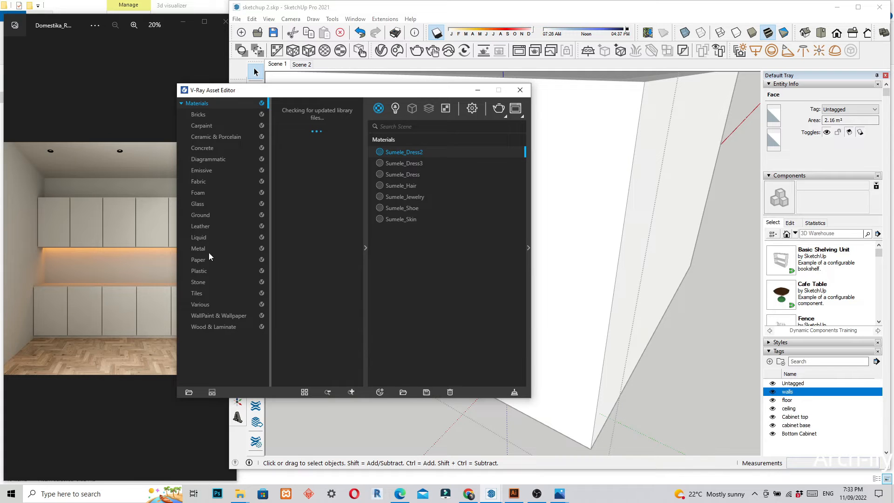
pyautogui.click(198, 204)
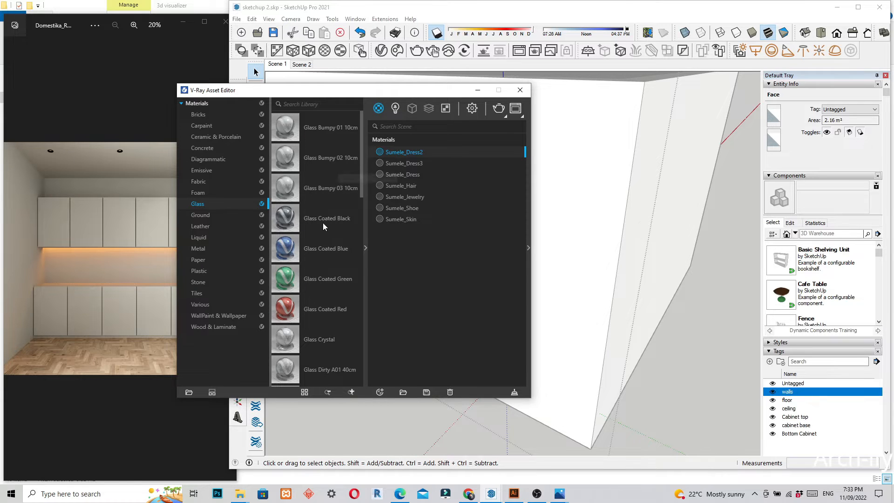
pyautogui.scroll(-3, 324, 225)
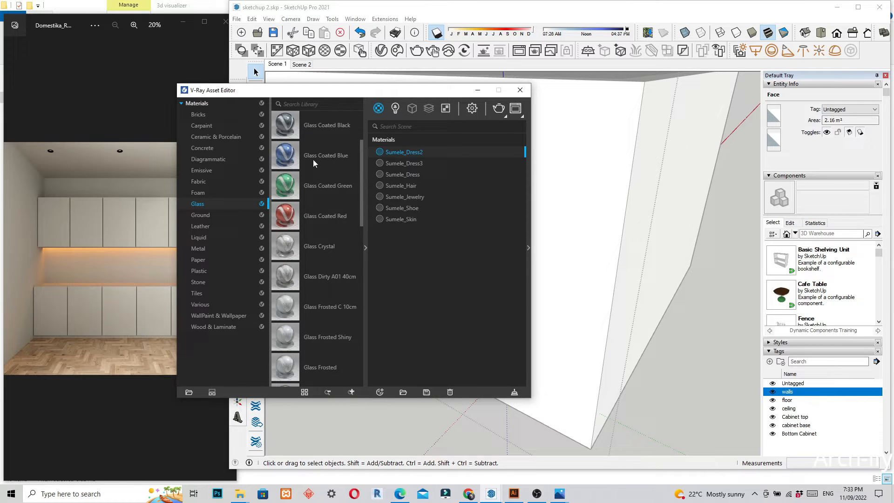
pyautogui.scroll(-3, 330, 256)
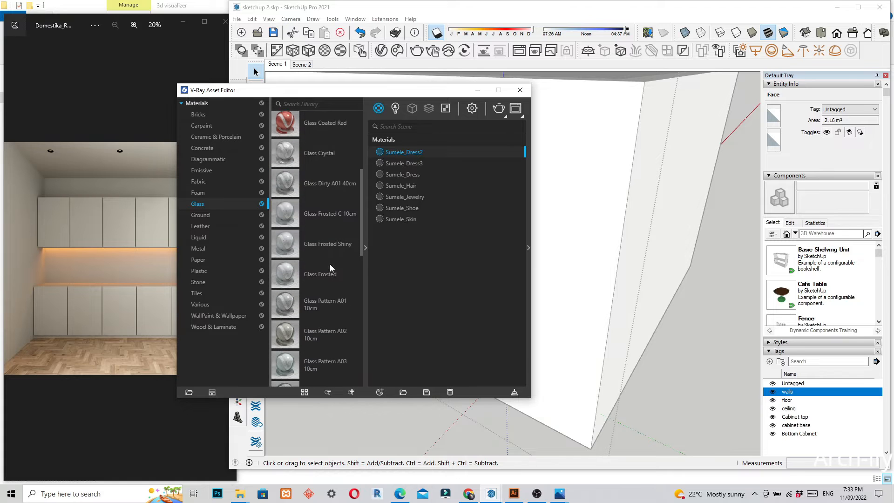
pyautogui.scroll(-1, 334, 277)
pyautogui.scroll(-1, 351, 253)
pyautogui.scroll(-8, 342, 290)
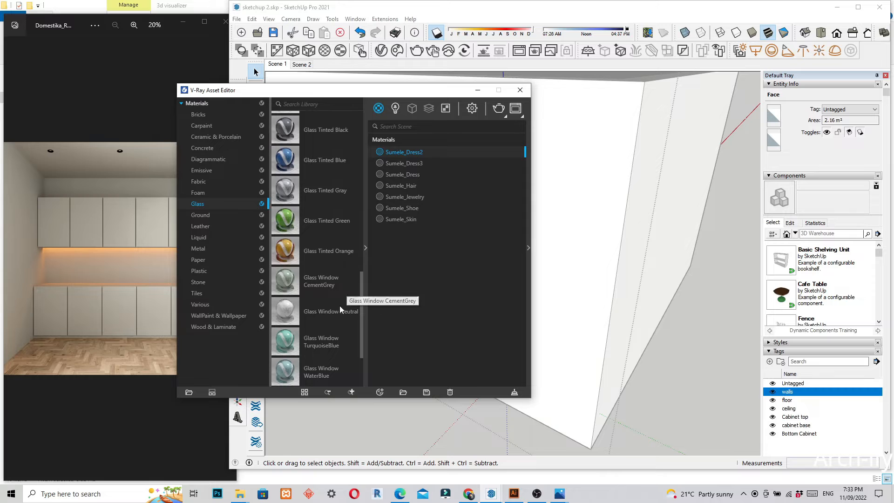
pyautogui.scroll(-1, 320, 312)
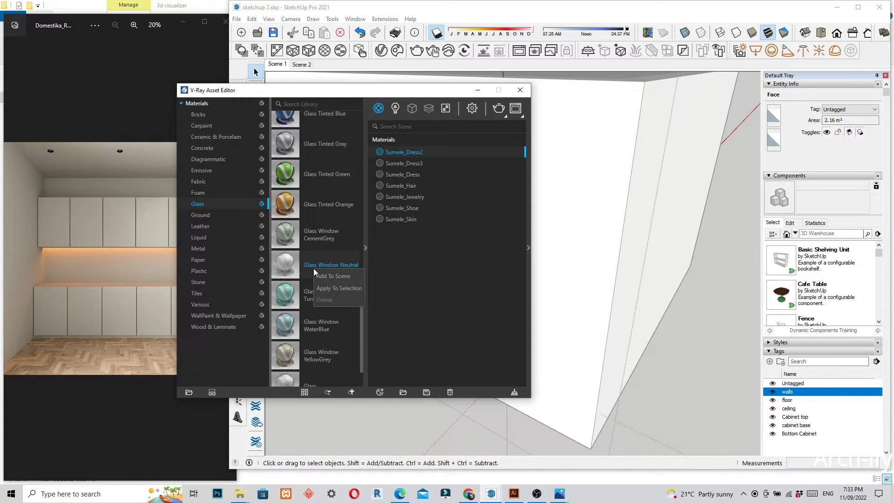
pyautogui.doubleClick(336, 272)
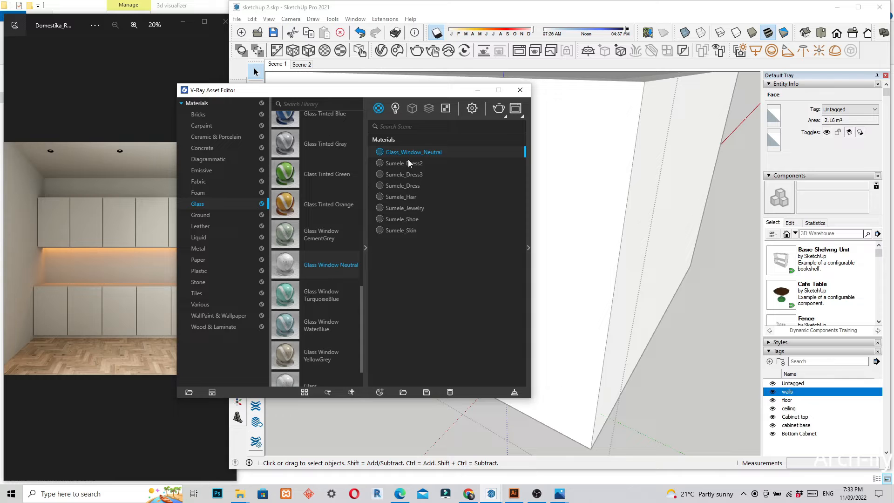
# Move the V-Ray Asset Editor clear of the window opening and reselect the pane face inside its group
pyautogui.moveTo(390, 94); pyautogui.dragTo(235, 89)
pyautogui.scroll(-1, 729, 346)
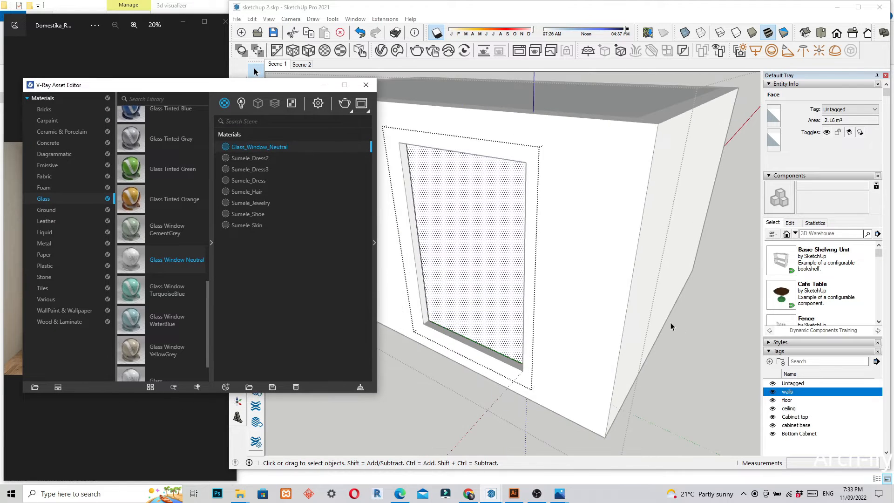
pyautogui.moveTo(671, 324); pyautogui.dragTo(627, 261, button='middle')
pyautogui.click(581, 252)
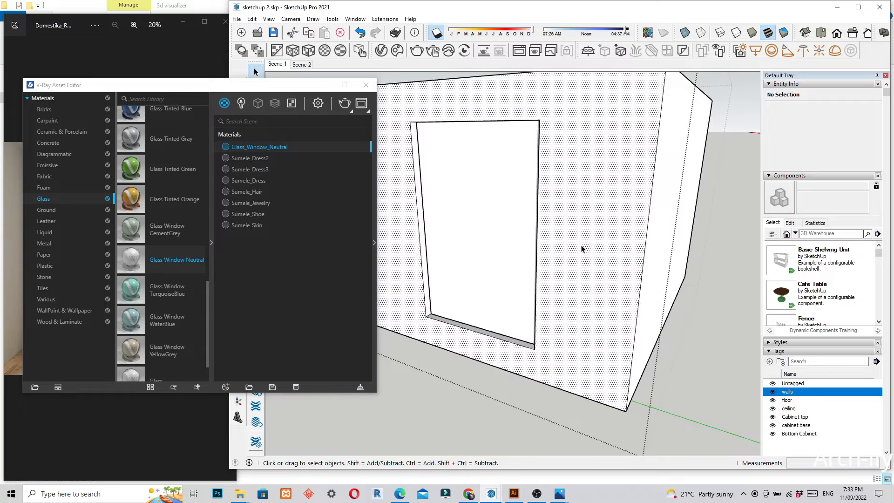
pyautogui.click(501, 225)
pyautogui.rightClick(503, 231)
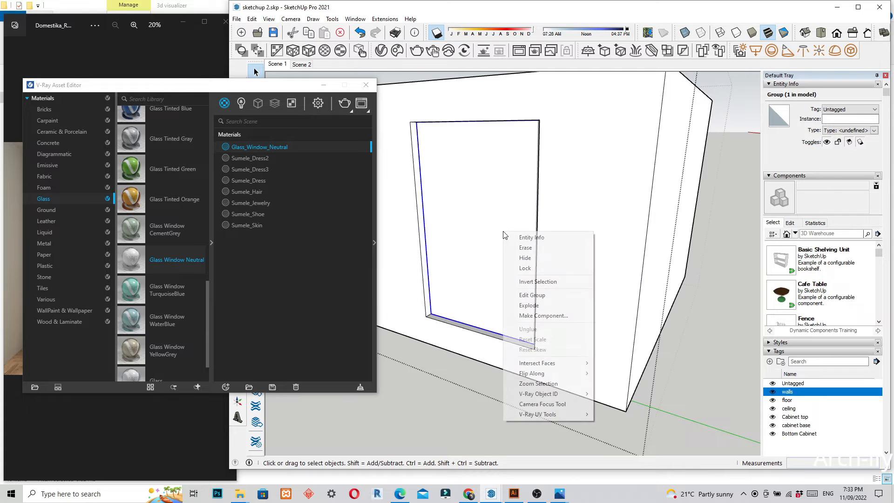
pyautogui.click(552, 296)
pyautogui.click(508, 237)
# Apply Glass_Window_Neutral to the selected pane face and minimise the Asset Editor
pyautogui.moveTo(507, 237)
pyautogui.mouseDown(button='middle')
pyautogui.moveTo(510, 278)
pyautogui.moveTo(545, 284)
pyautogui.moveTo(554, 260)
pyautogui.moveTo(553, 194)
pyautogui.moveTo(535, 232)
pyautogui.moveTo(527, 372)
pyautogui.moveTo(472, 348)
pyautogui.moveTo(493, 332)
pyautogui.mouseUp(button='middle')
pyautogui.click(264, 149)
pyautogui.rightClick(264, 149)
pyautogui.click(298, 168)
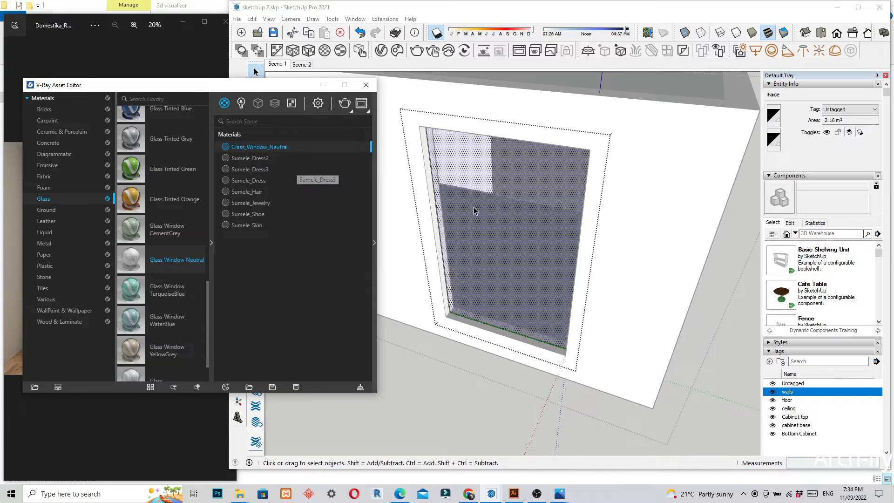
pyautogui.moveTo(518, 293); pyautogui.dragTo(528, 315, button='middle')
pyautogui.moveTo(571, 360); pyautogui.dragTo(584, 375, button='middle')
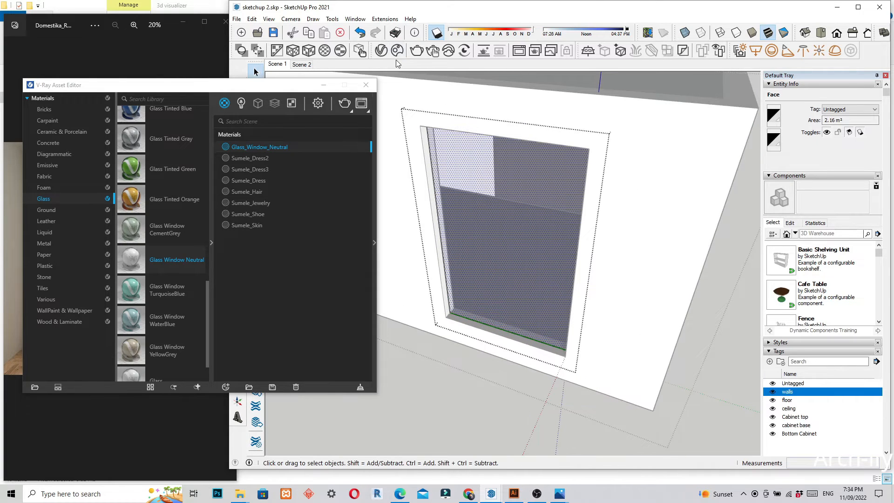
pyautogui.click(324, 85)
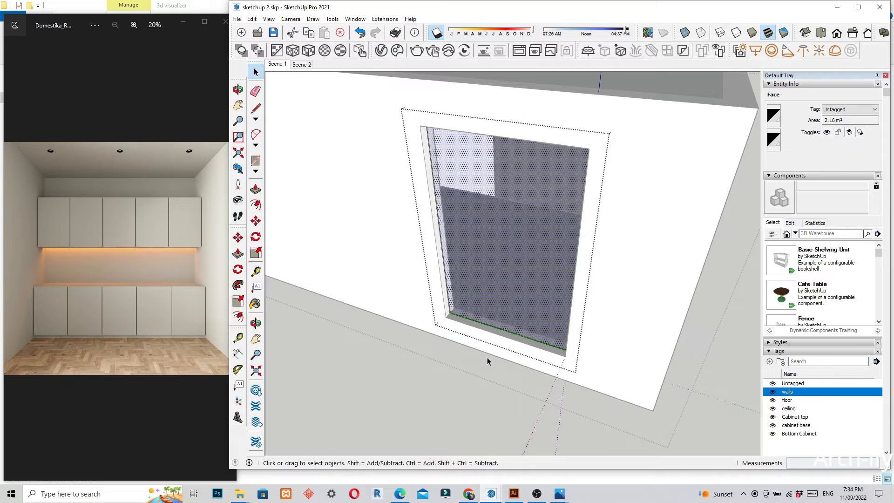
# Examine the lower corner of the glass pane and its placement within the wall thickness from outside
pyautogui.moveTo(487, 357); pyautogui.dragTo(440, 353, button='middle')
pyautogui.scroll(3, 440, 353)
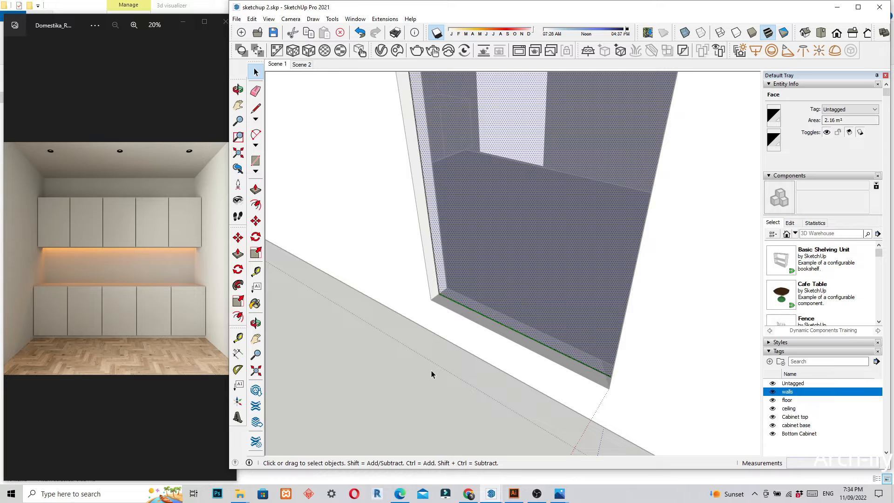
pyautogui.scroll(3, 433, 298)
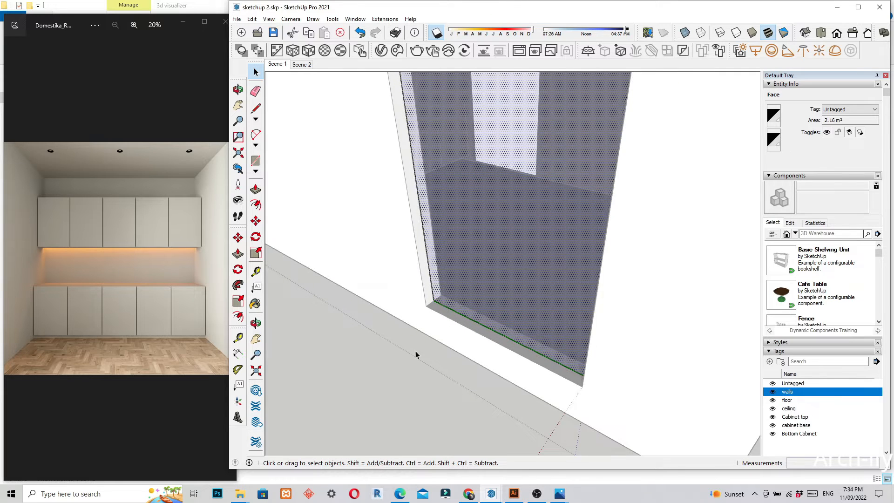
pyautogui.scroll(3, 469, 295)
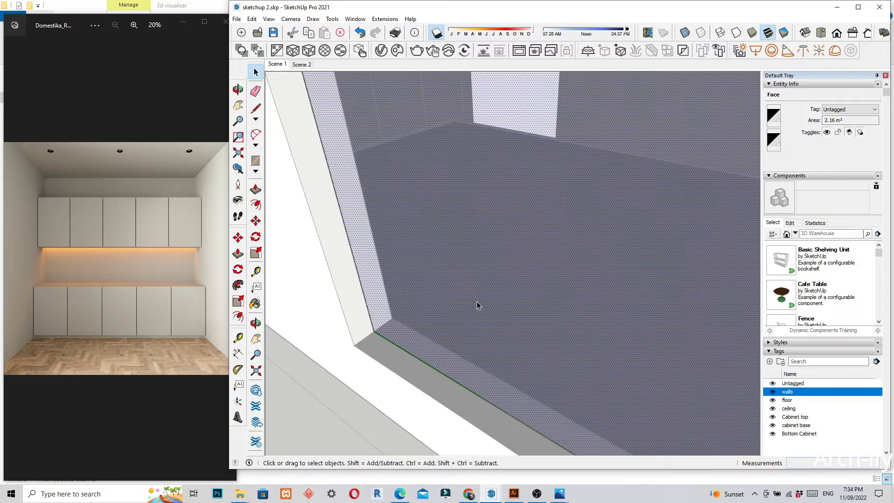
pyautogui.moveTo(391, 333); pyautogui.dragTo(410, 318, button='middle')
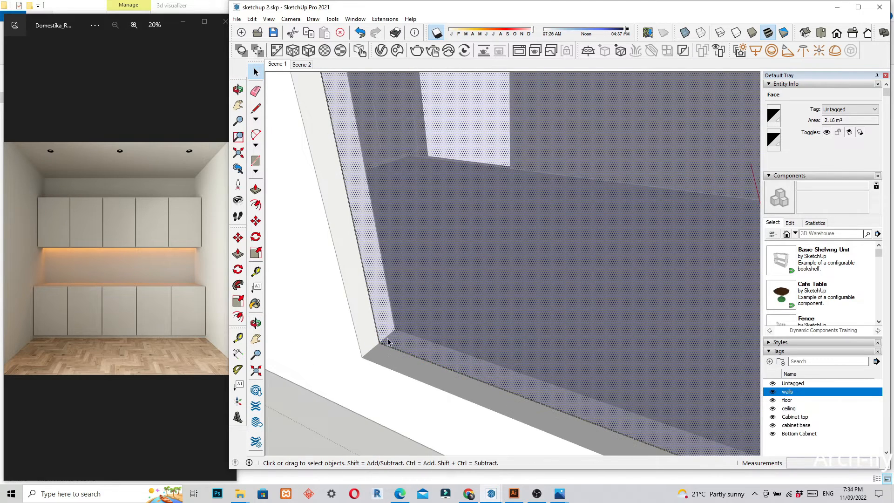
pyautogui.scroll(3, 384, 344)
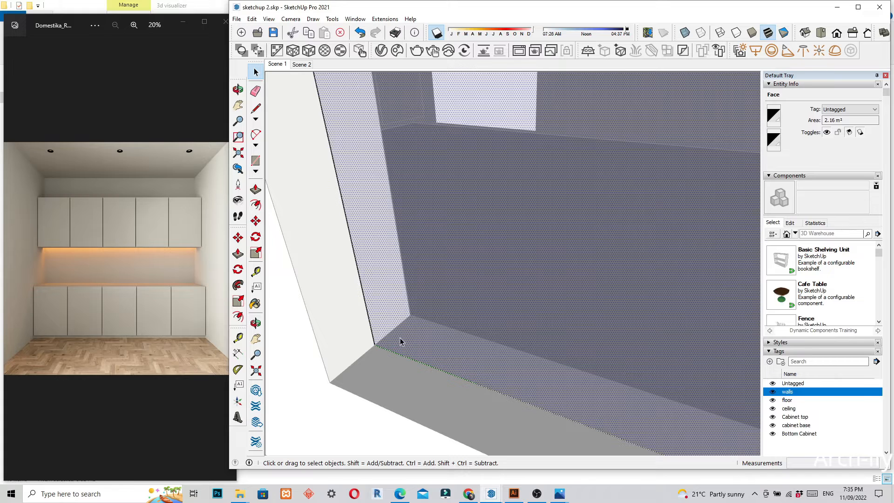
pyautogui.scroll(-2, 401, 343)
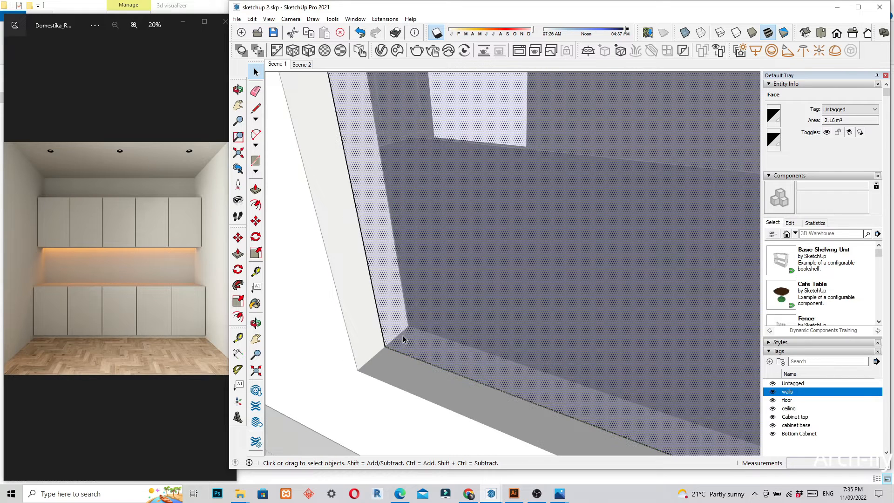
pyautogui.scroll(3, 403, 335)
pyautogui.scroll(-3, 342, 419)
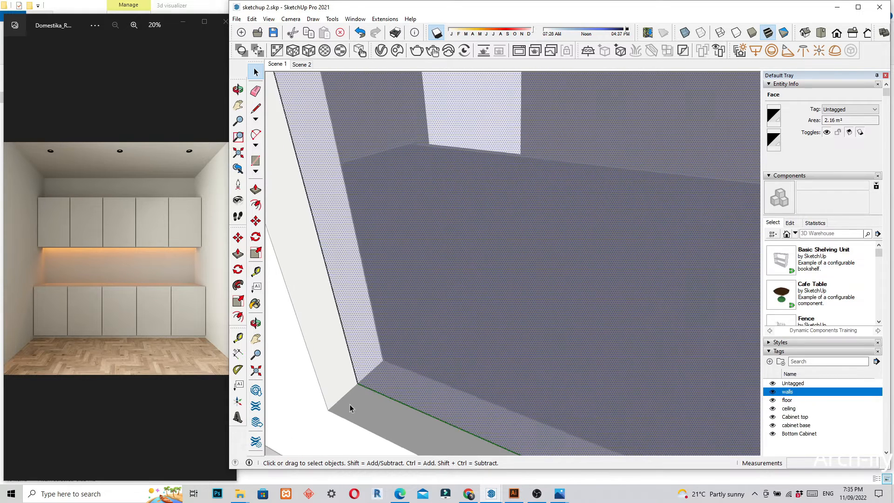
pyautogui.scroll(-2, 350, 404)
# Push/Pull the glass pane face by 7.5 mm to give the pane thickness
pyautogui.press('p')
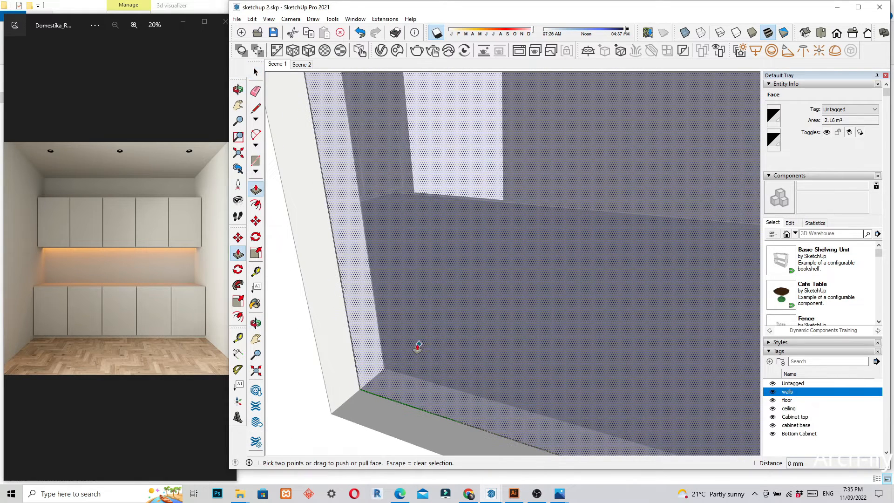
pyautogui.scroll(1, 370, 373)
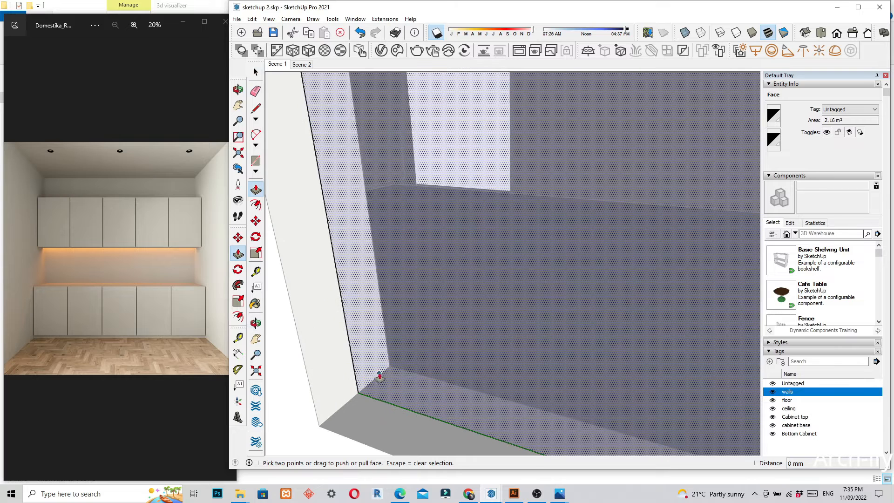
pyautogui.click(418, 345)
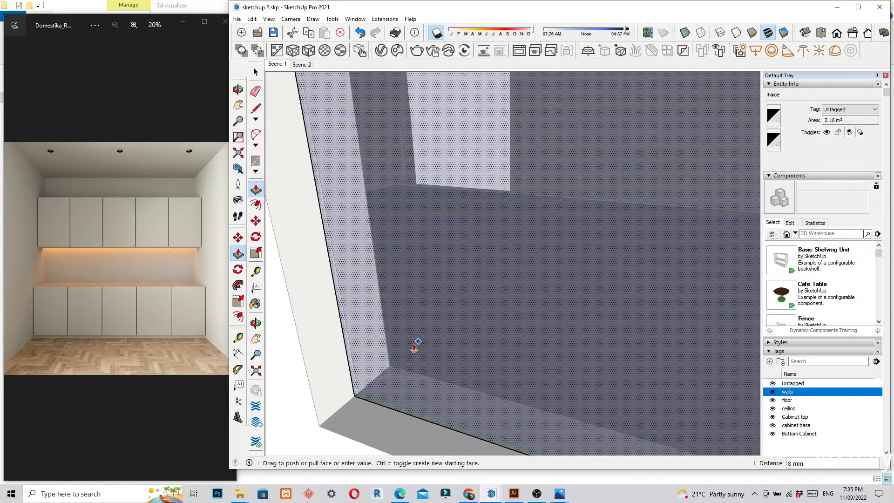
pyautogui.press('Escape')
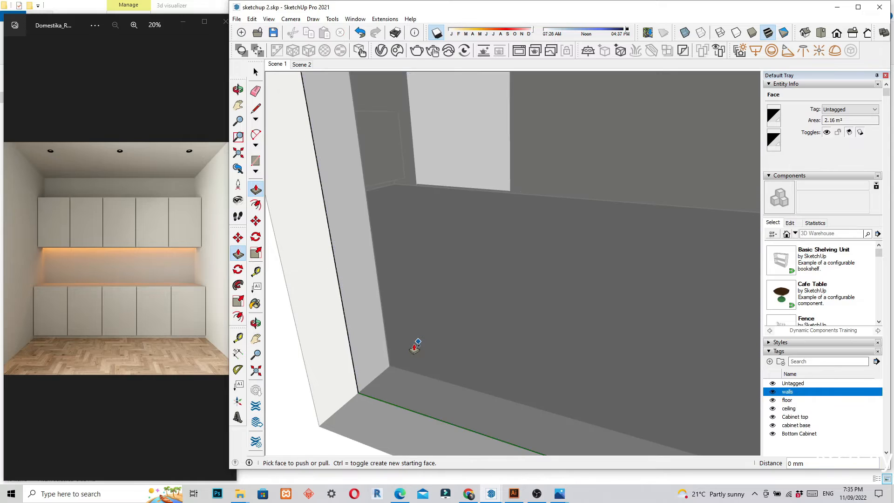
pyautogui.click(404, 356)
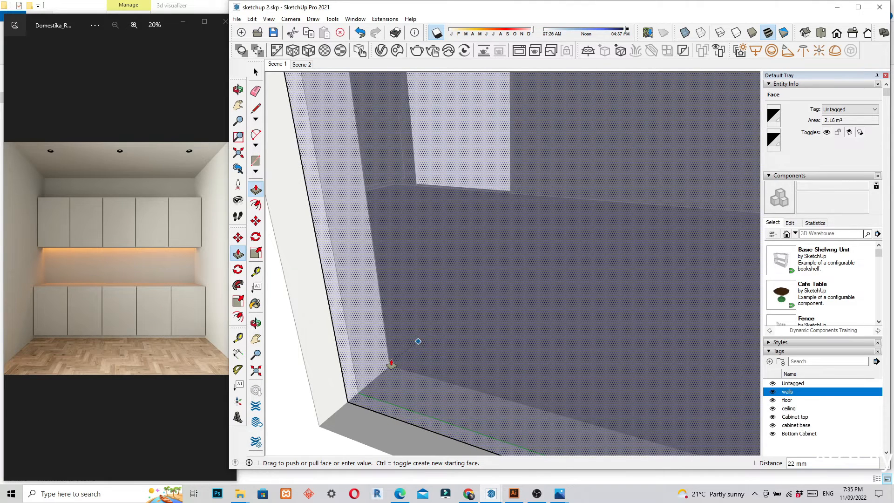
pyautogui.write('7.5')
pyautogui.press('Return')
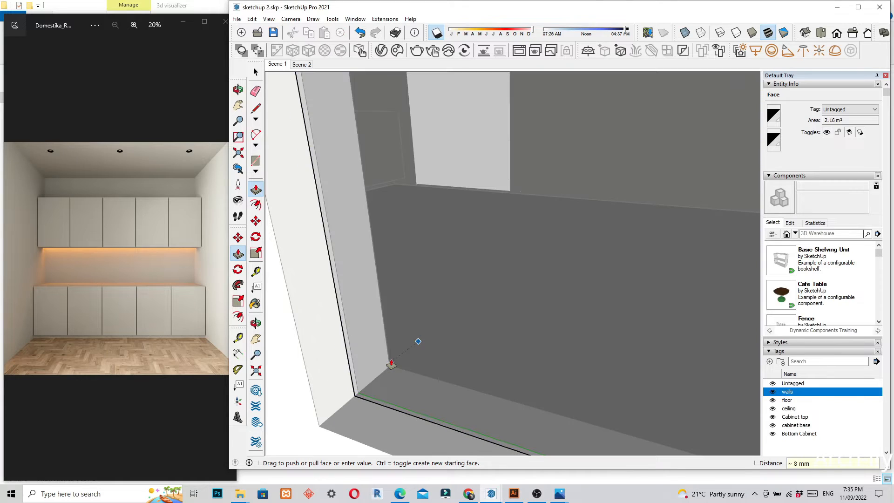
pyautogui.moveTo(419, 359); pyautogui.dragTo(355, 344, button='middle')
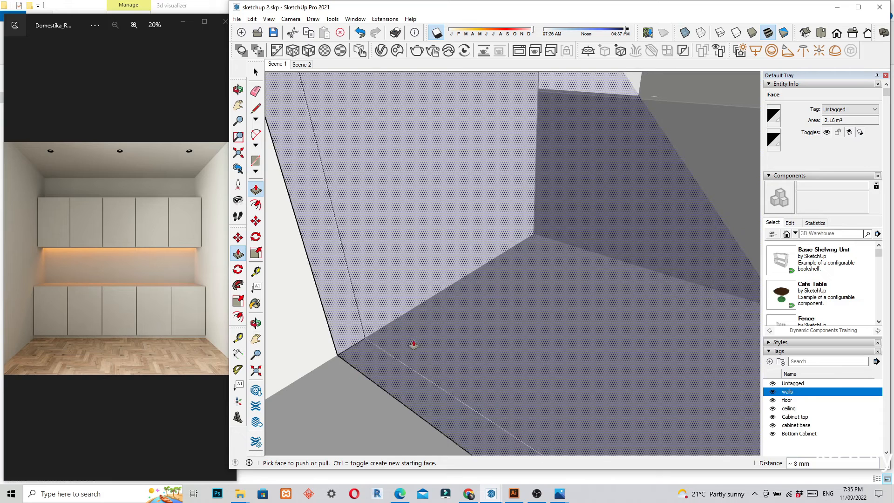
pyautogui.scroll(-3, 460, 279)
pyautogui.press('space')
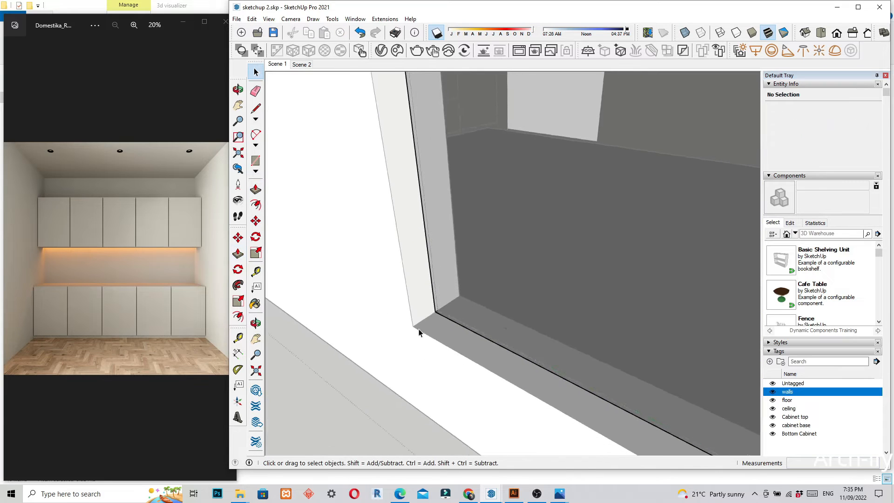
# Leave the glass pane group and return to the Scene 1 camera view of the room
pyautogui.scroll(-5, 419, 332)
pyautogui.moveTo(379, 356); pyautogui.dragTo(480, 300, button='middle')
pyautogui.scroll(-2, 538, 311)
pyautogui.moveTo(550, 330); pyautogui.dragTo(484, 271, button='middle')
pyautogui.scroll(2, 496, 260)
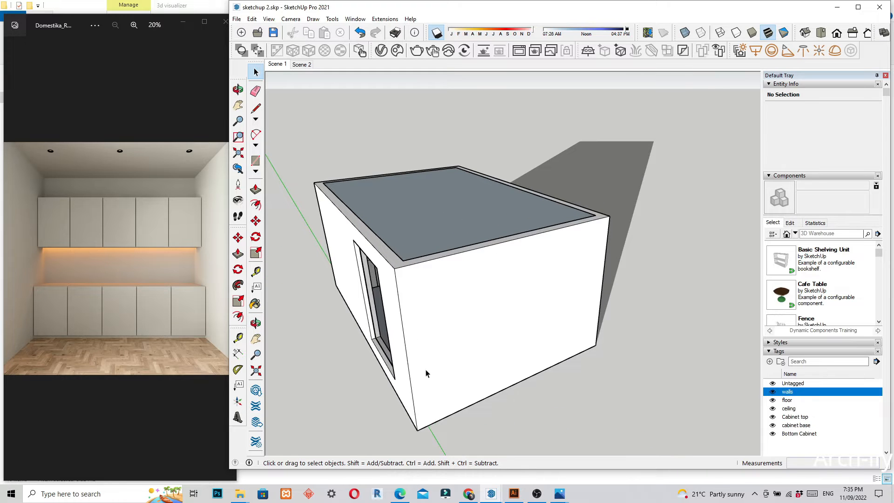
pyautogui.click(279, 65)
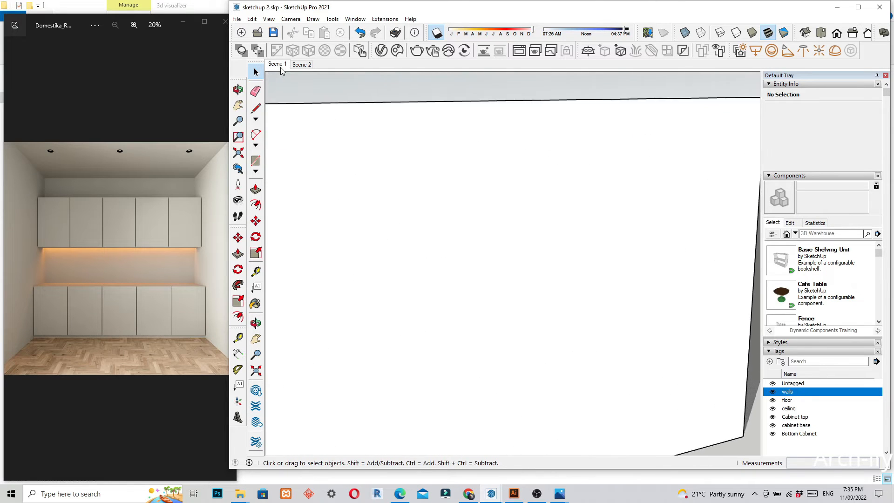
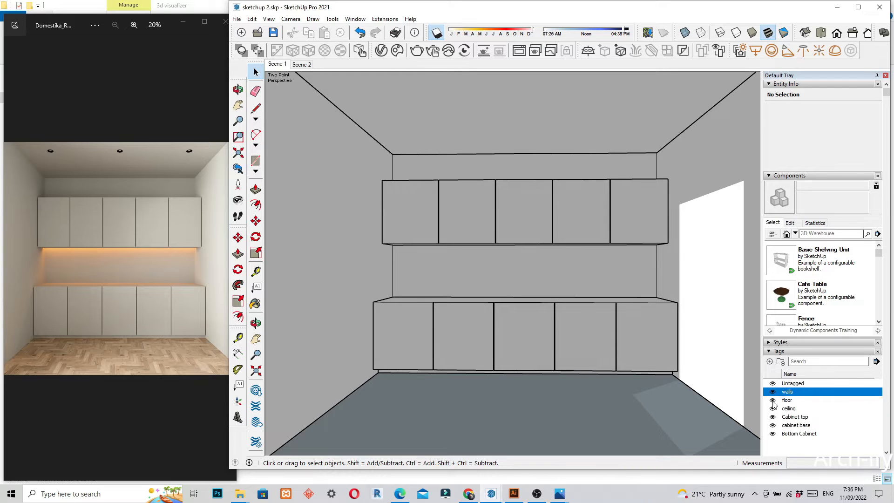
# Inspect the floor group by toggling its tag's visibility and opening it down to its face
pyautogui.click(773, 401)
pyautogui.click(774, 401)
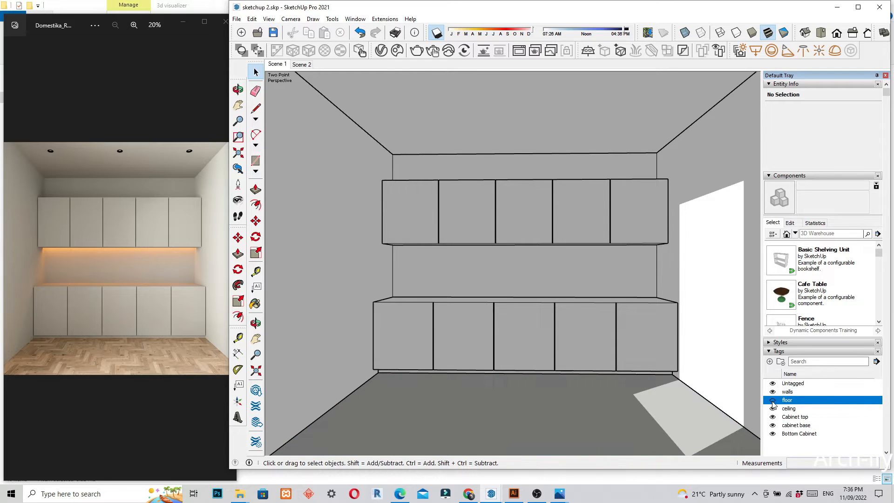
pyautogui.click(578, 422)
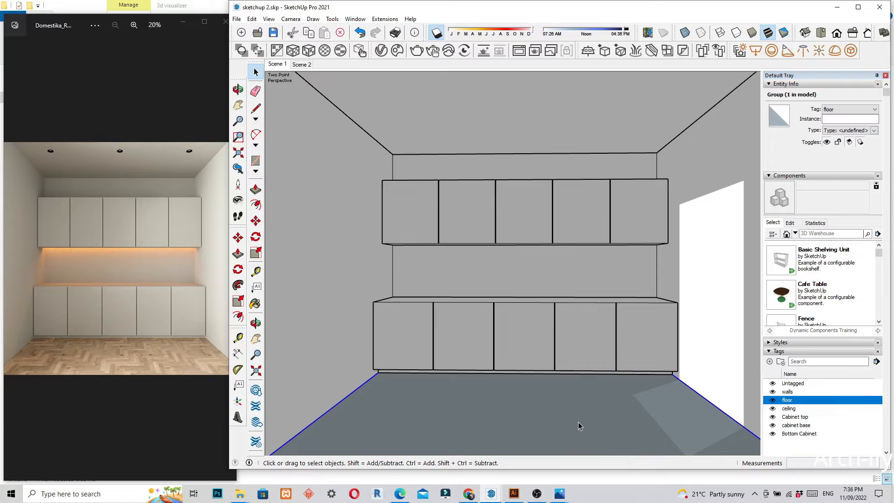
pyautogui.doubleClick(579, 422)
pyautogui.doubleClick(578, 422)
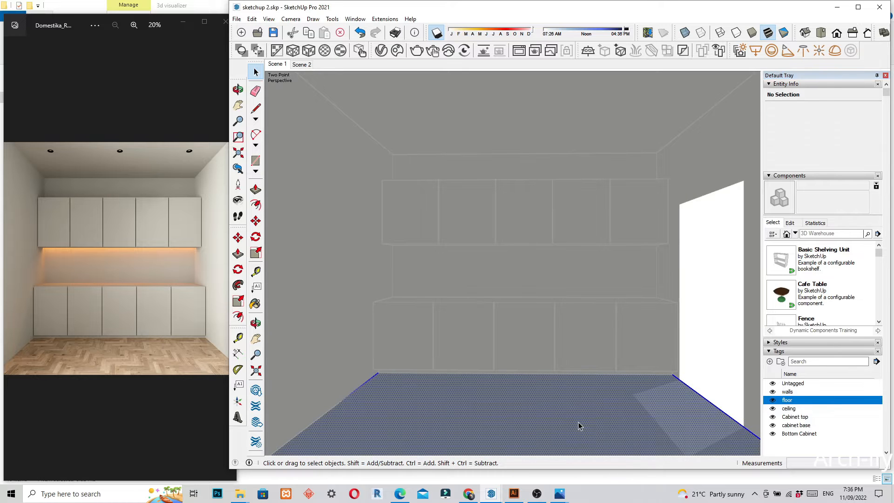
pyautogui.press('Escape')
pyautogui.click(624, 415)
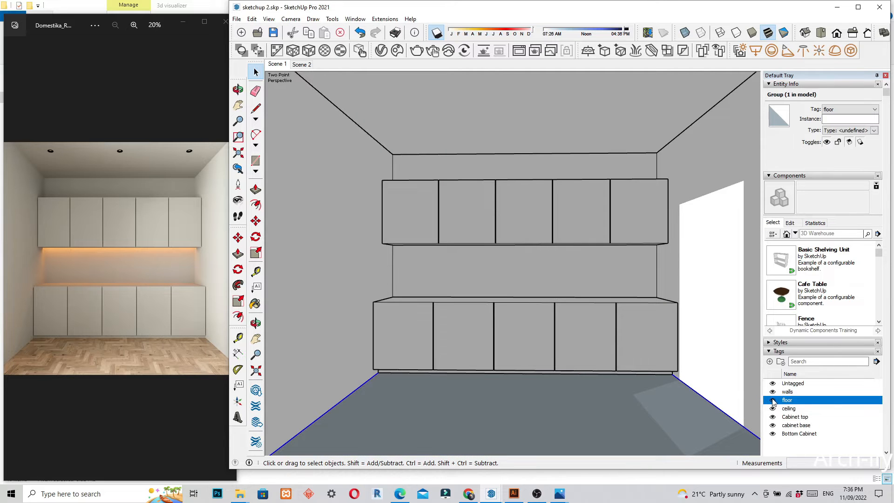
# Hide the floor and walls tags to isolate the ceiling and cabinets
pyautogui.click(773, 401)
pyautogui.moveTo(558, 396); pyautogui.dragTo(530, 413, button='middle')
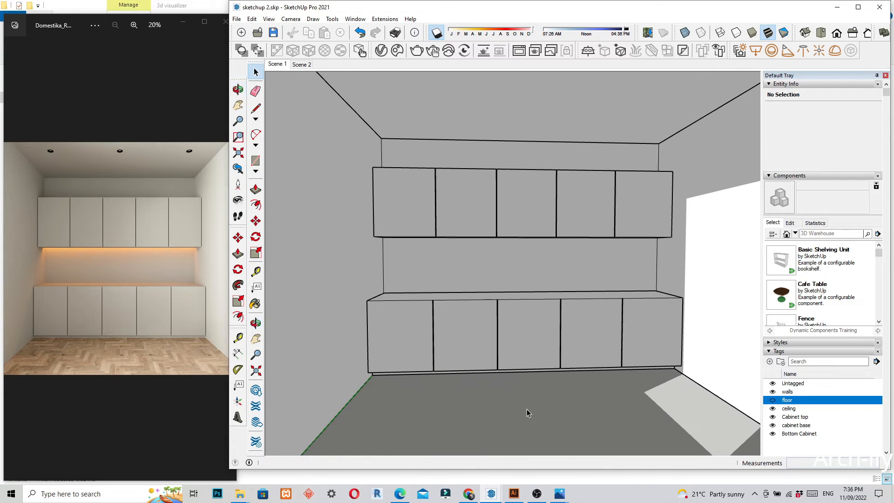
pyautogui.click(238, 168)
pyautogui.moveTo(577, 373); pyautogui.dragTo(346, 308, button='middle')
pyautogui.click(337, 300)
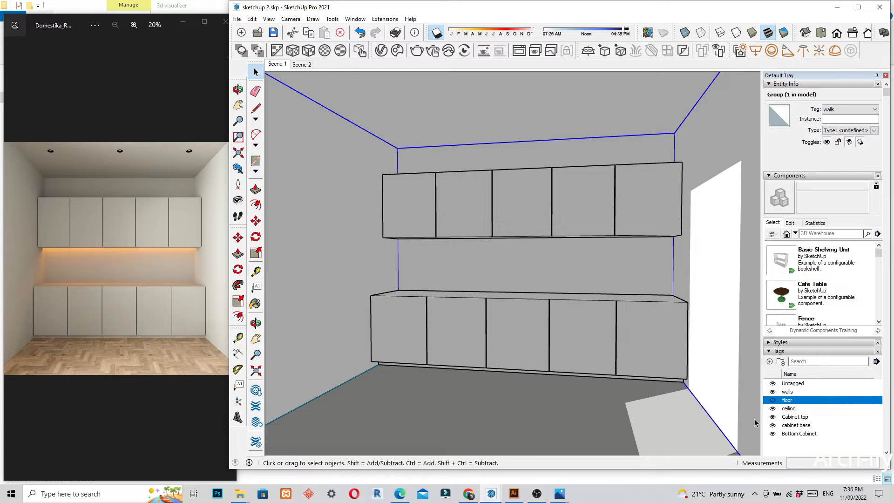
pyautogui.click(773, 392)
# Examine the ceiling's underside above the cabinets against the downlight layout in the reference image
pyautogui.moveTo(530, 352); pyautogui.dragTo(541, 298, button='middle')
pyautogui.moveTo(535, 264); pyautogui.dragTo(584, 266, button='middle')
pyautogui.moveTo(509, 188); pyautogui.dragTo(519, 314, button='middle')
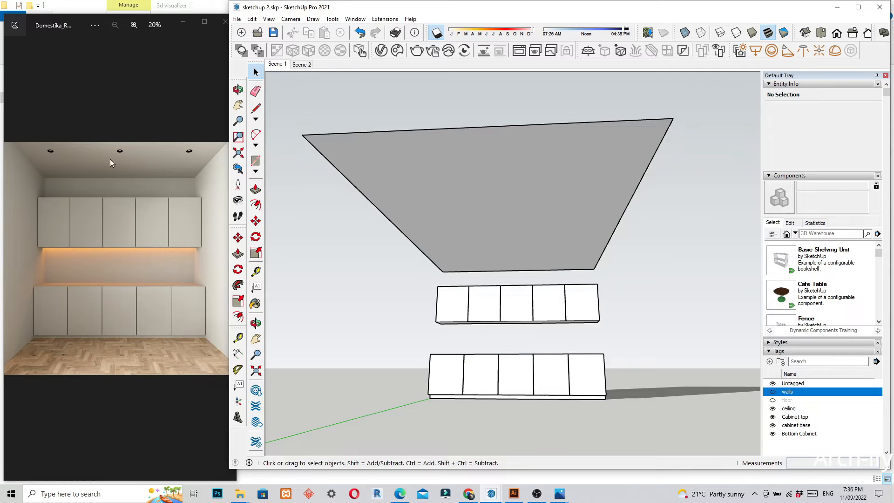
pyautogui.moveTo(533, 272); pyautogui.dragTo(542, 273, button='middle')
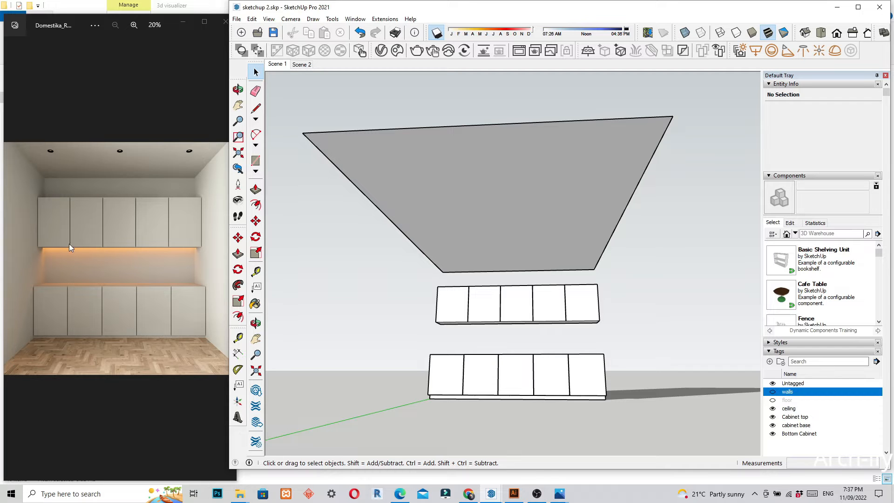
pyautogui.moveTo(558, 290)
pyautogui.mouseDown(button='middle')
pyautogui.moveTo(557, 299)
pyautogui.moveTo(554, 279)
pyautogui.mouseUp(button='middle')
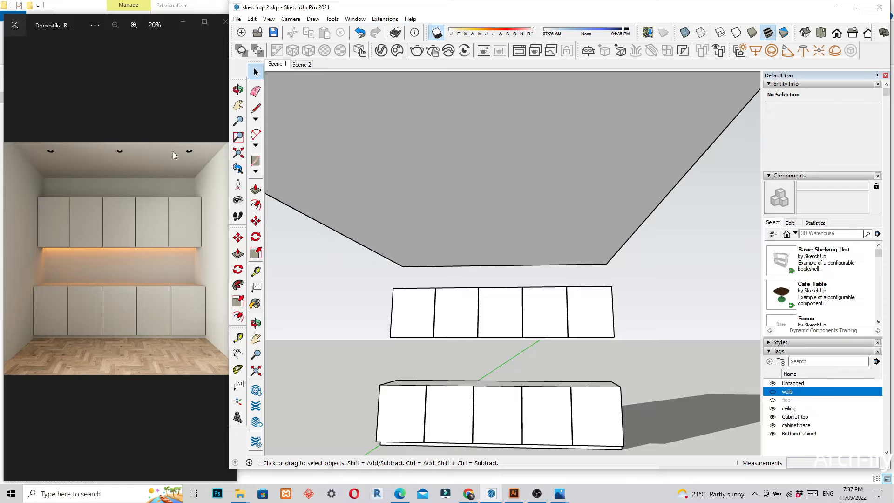
pyautogui.moveTo(408, 306); pyautogui.dragTo(393, 323, button='middle')
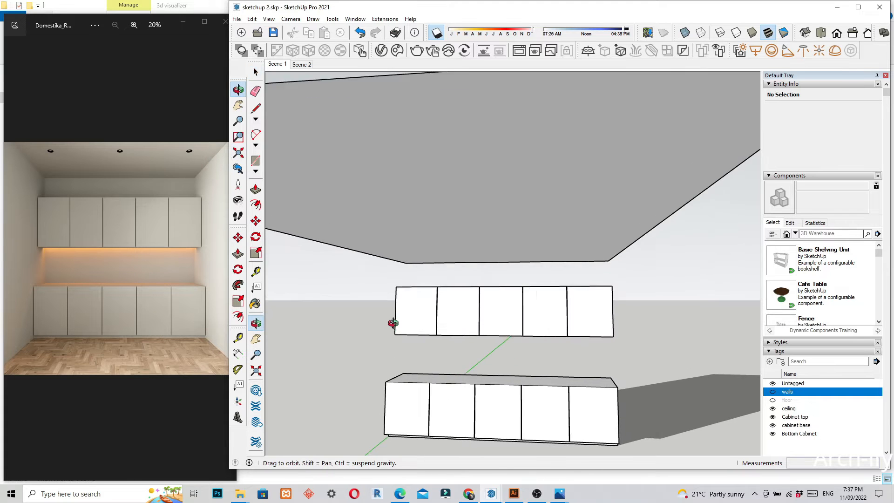
pyautogui.scroll(-3, 420, 248)
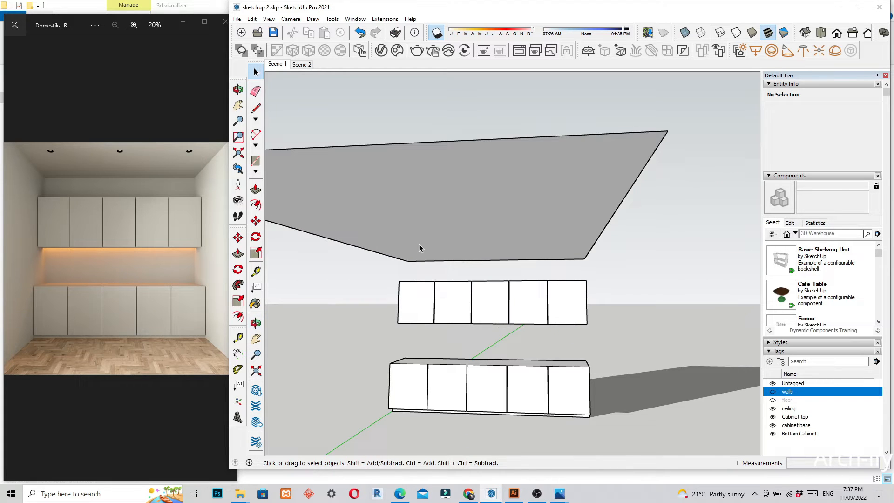
pyautogui.moveTo(413, 311); pyautogui.dragTo(495, 263, button='middle')
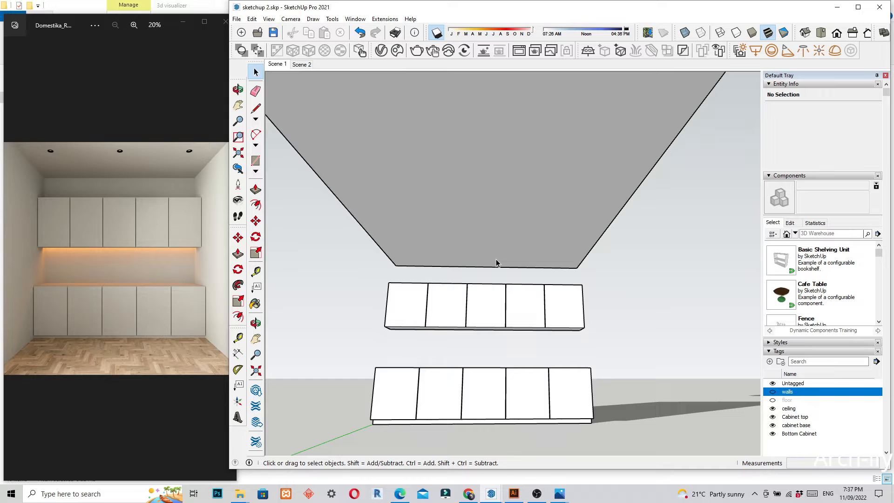
# Try placing Tape Measure guides parallel to the ceiling's two side edges, insetting the left one 400 mm
pyautogui.click(604, 179)
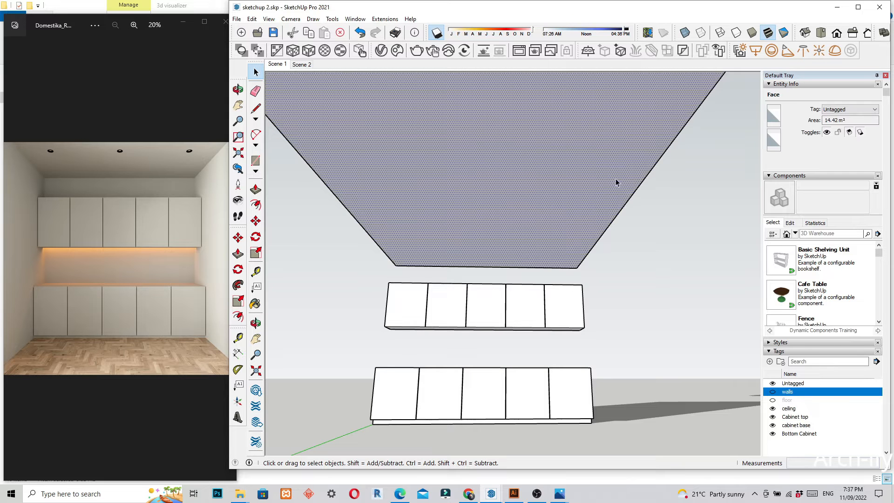
pyautogui.press('t')
pyautogui.click(632, 196)
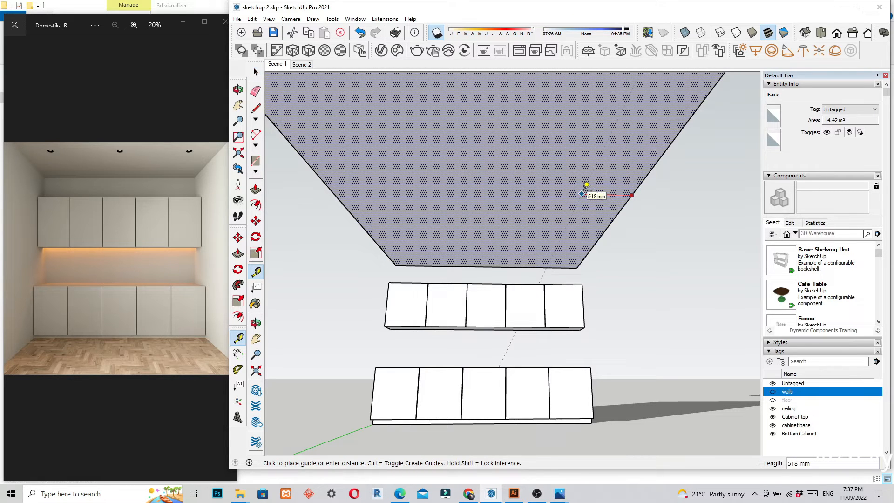
pyautogui.write('500')
pyautogui.write('00')
pyautogui.write('00')
pyautogui.press('Return')
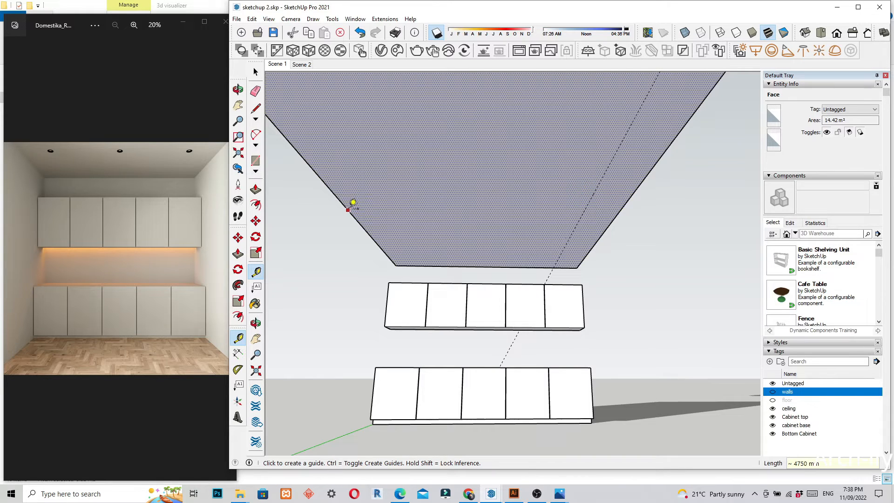
pyautogui.click(347, 209)
pyautogui.write('400')
pyautogui.press('Return')
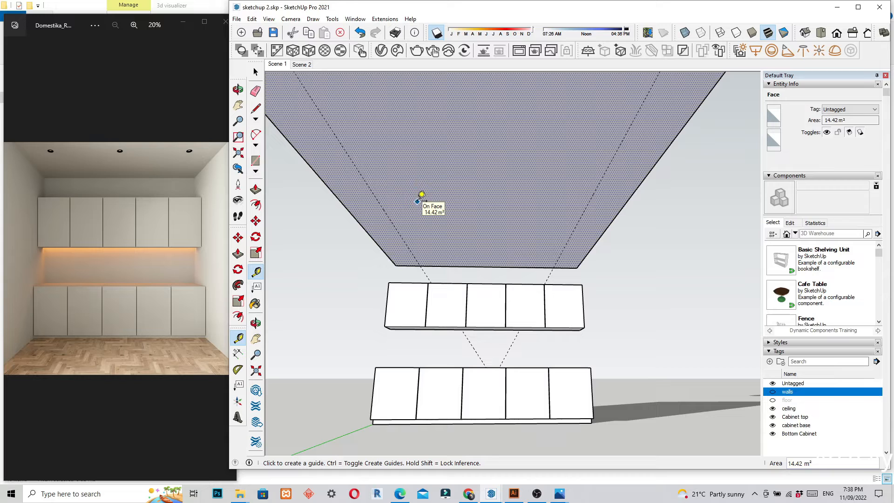
# Try a 500 mm inset for the ceiling's side guides and undo the attempt
pyautogui.click(611, 223)
pyautogui.write('500')
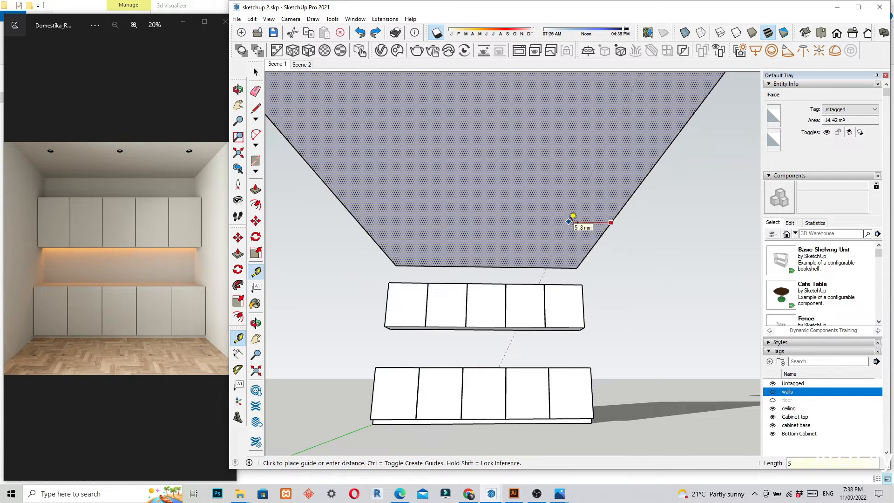
pyautogui.click(350, 212)
pyautogui.moveTo(392, 205); pyautogui.dragTo(371, 241, button='middle')
pyautogui.hotkey('ctrl', 'z')
# Place guides parallel to the ceiling's right and left side edges, each 400 mm inside the edge
pyautogui.click(619, 217)
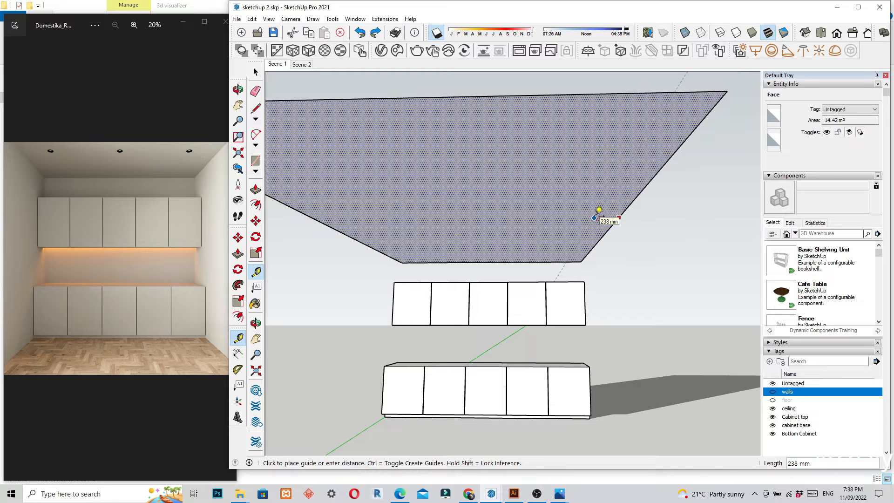
pyautogui.write('400')
pyautogui.press('Return')
pyautogui.moveTo(596, 233); pyautogui.dragTo(588, 298, button='middle')
pyautogui.scroll(-1, 623, 281)
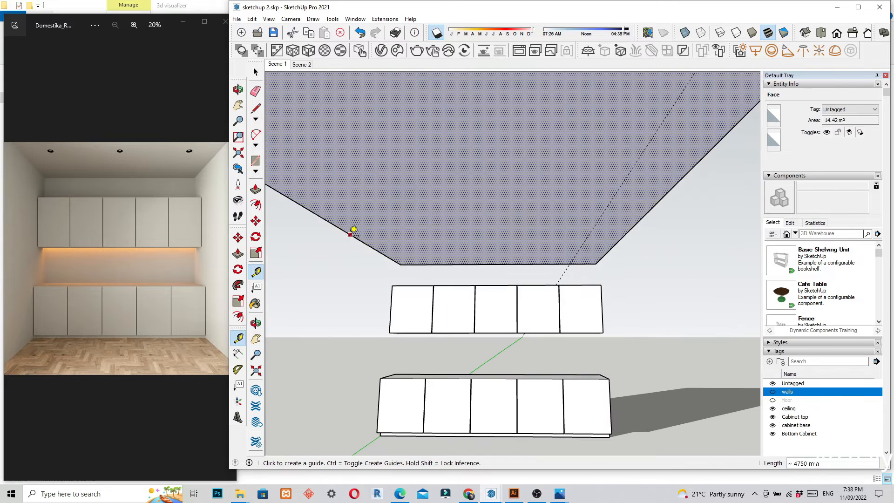
pyautogui.click(351, 234)
pyautogui.write('400')
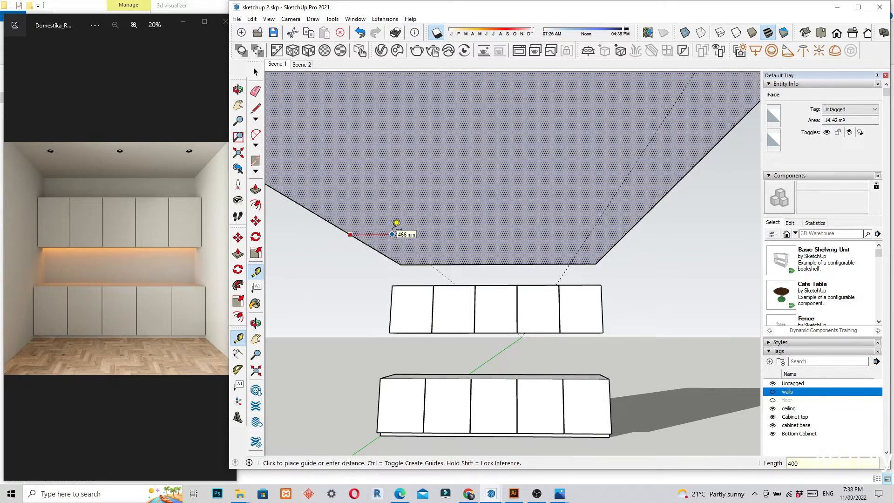
pyautogui.press('Return')
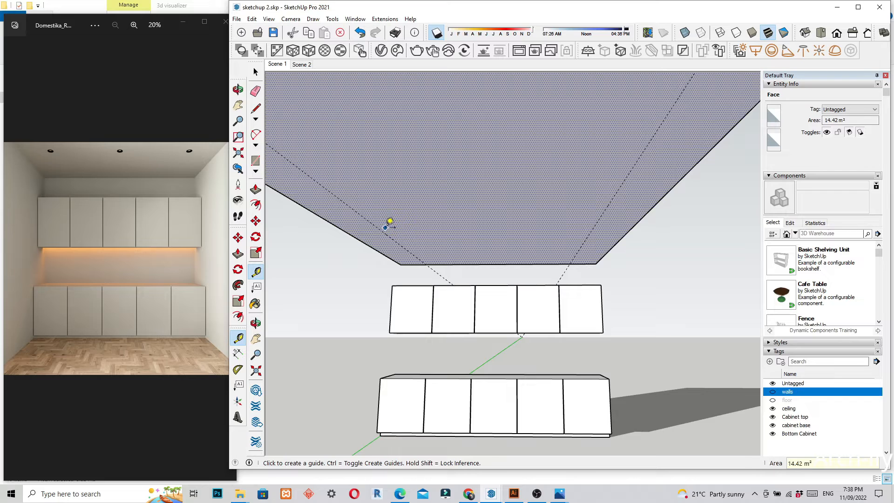
pyautogui.click(379, 228)
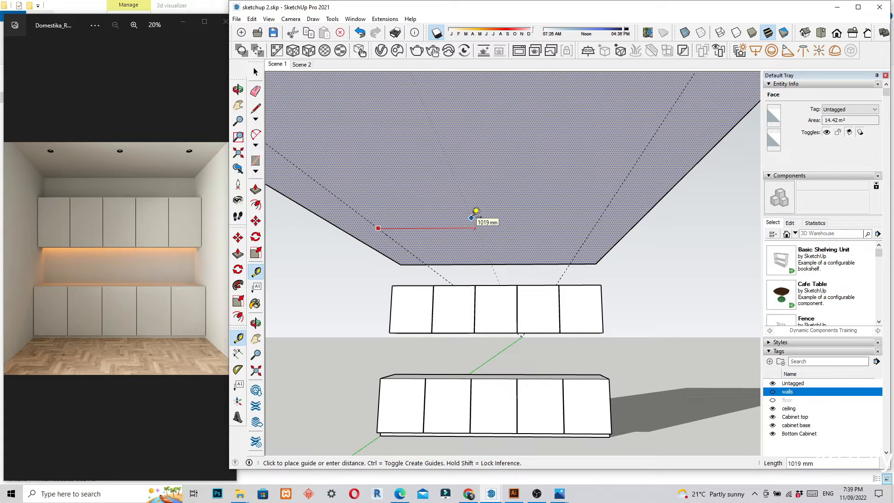
pyautogui.write('118')
pyautogui.press('Return')
pyautogui.hotkey('ctrl', 'z')
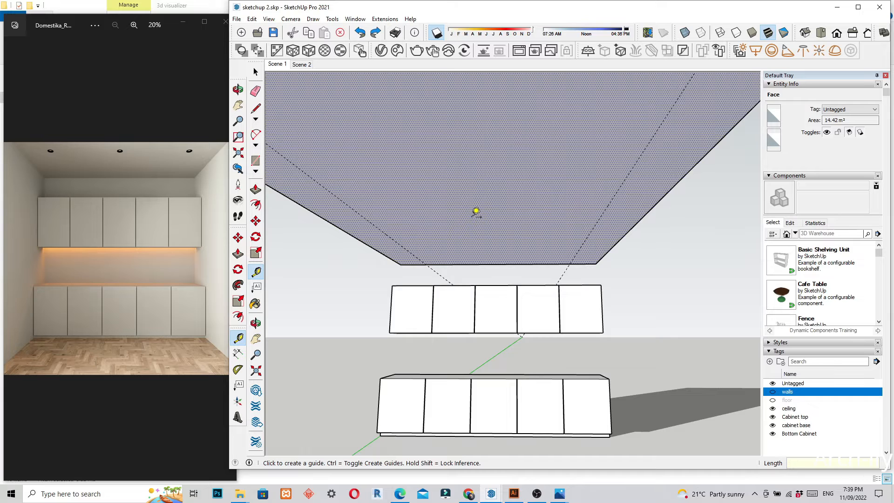
# Place a middle guide on the ceiling, 1118 mm inward from the left guide
pyautogui.click(395, 231)
pyautogui.write('1118')
pyautogui.press('Return')
pyautogui.moveTo(496, 242); pyautogui.dragTo(502, 261, button='middle')
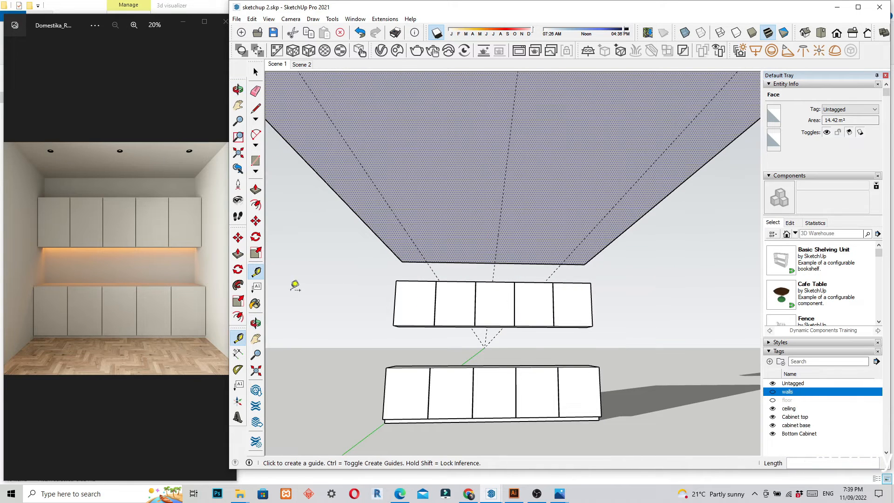
# Place a cross guide on the ceiling parallel to its edge above the cabinets, 1500 mm away from that edge
pyautogui.moveTo(443, 230); pyautogui.dragTo(414, 235, button='middle')
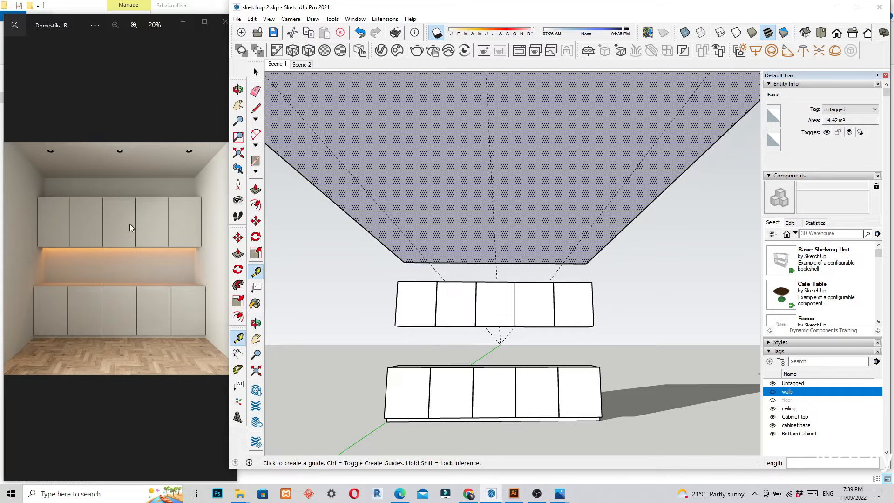
pyautogui.scroll(1, 454, 262)
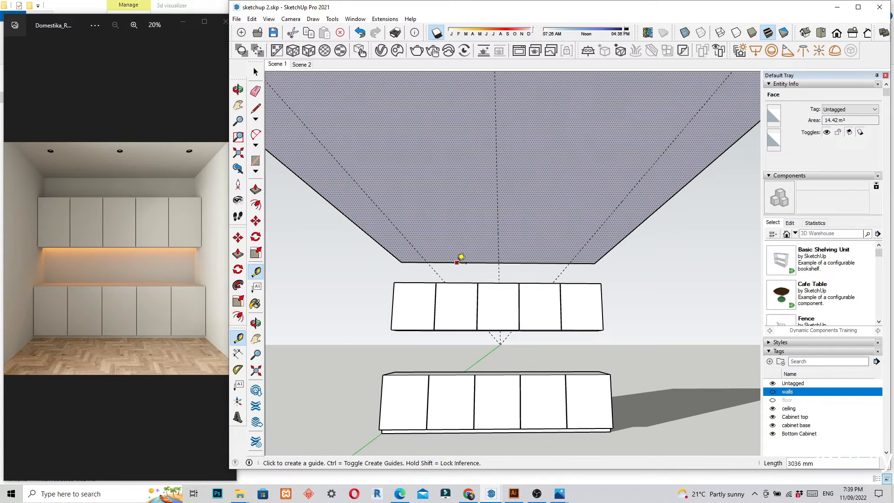
pyautogui.moveTo(461, 258); pyautogui.dragTo(584, 266, button='middle')
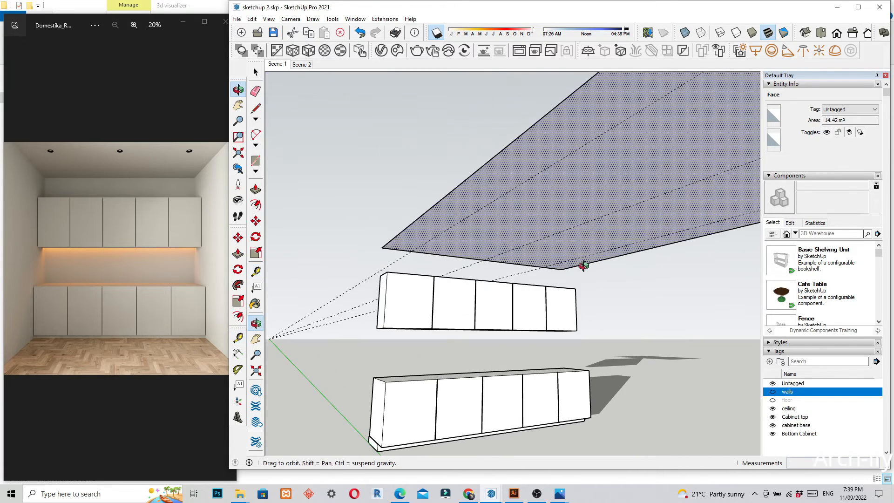
pyautogui.moveTo(543, 216); pyautogui.dragTo(639, 230, button='middle')
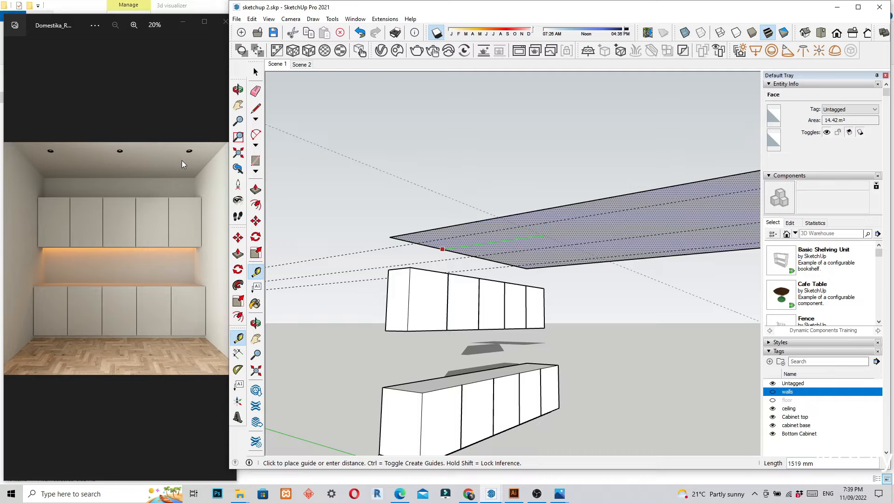
pyautogui.moveTo(496, 289)
pyautogui.mouseDown(button='middle')
pyautogui.moveTo(461, 251)
pyautogui.moveTo(451, 224)
pyautogui.moveTo(512, 230)
pyautogui.moveTo(489, 233)
pyautogui.mouseUp(button='middle')
pyautogui.press('t')
pyautogui.click(436, 237)
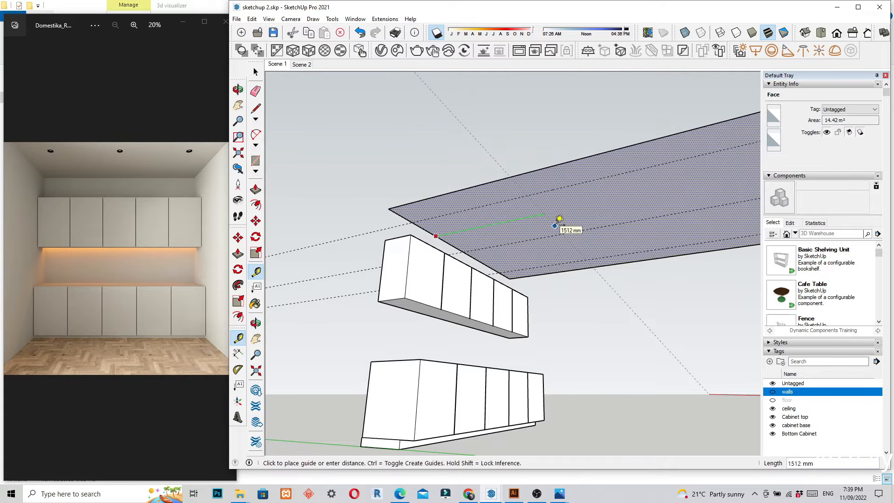
pyautogui.moveTo(555, 226); pyautogui.dragTo(564, 232, button='middle')
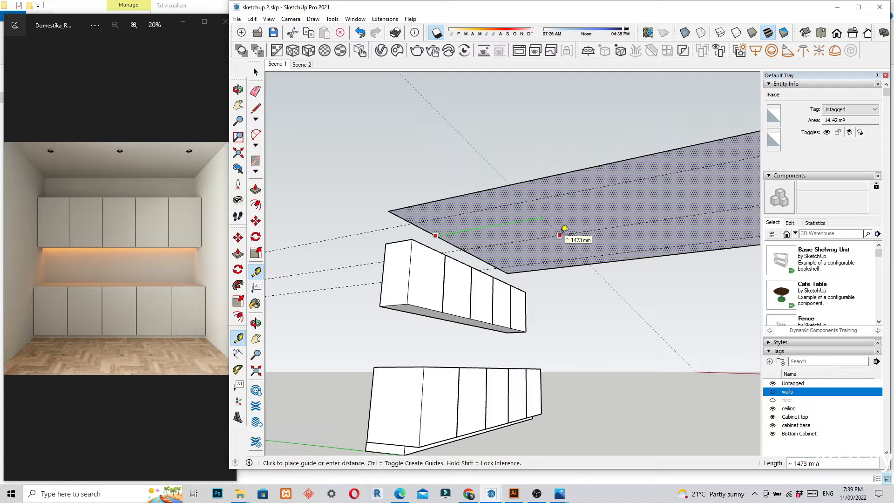
pyautogui.write('1500')
pyautogui.press('Return')
# Draw a circle of 35 mm radius on the ceiling where the right guide crosses the 1500 mm cross guide
pyautogui.moveTo(589, 243); pyautogui.dragTo(585, 216, button='middle')
pyautogui.scroll(3, 585, 215)
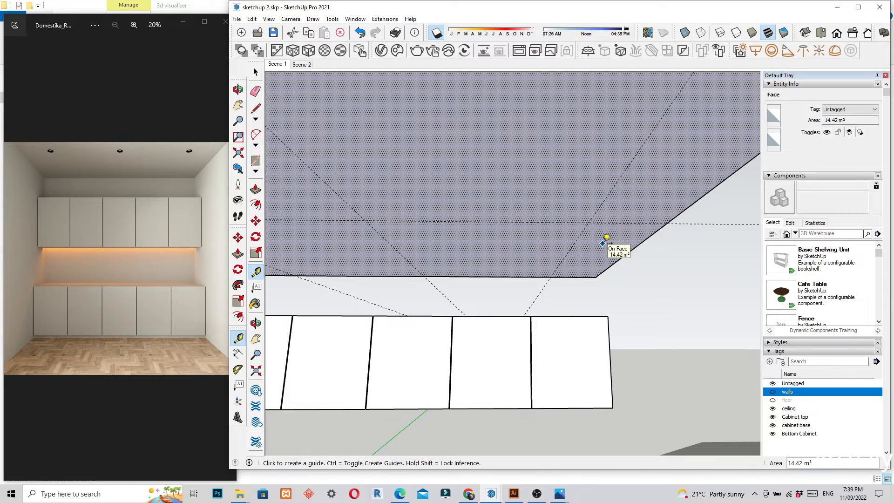
pyautogui.press('r')
pyautogui.moveTo(601, 240); pyautogui.dragTo(569, 218, button='middle')
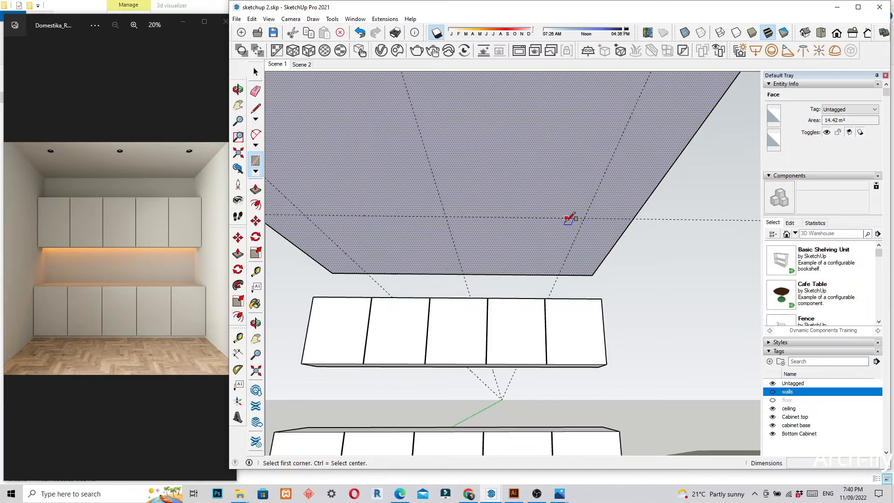
pyautogui.scroll(3, 569, 218)
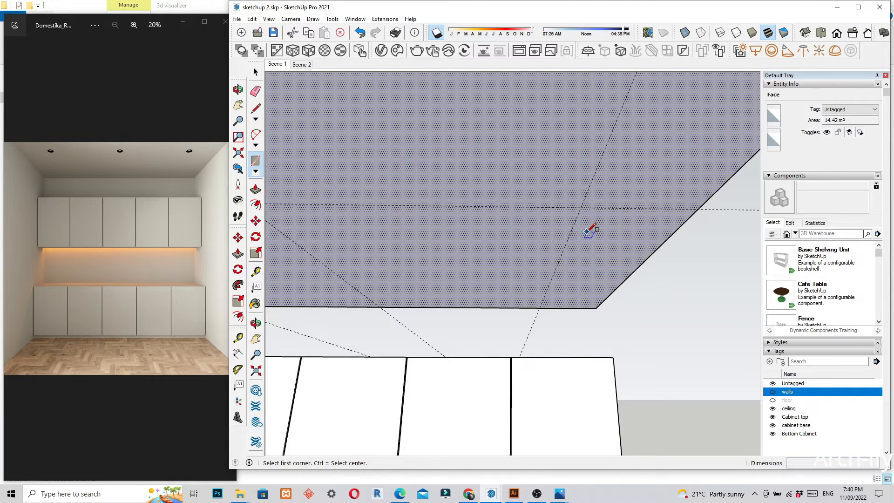
pyautogui.moveTo(591, 225); pyautogui.dragTo(596, 205, button='middle')
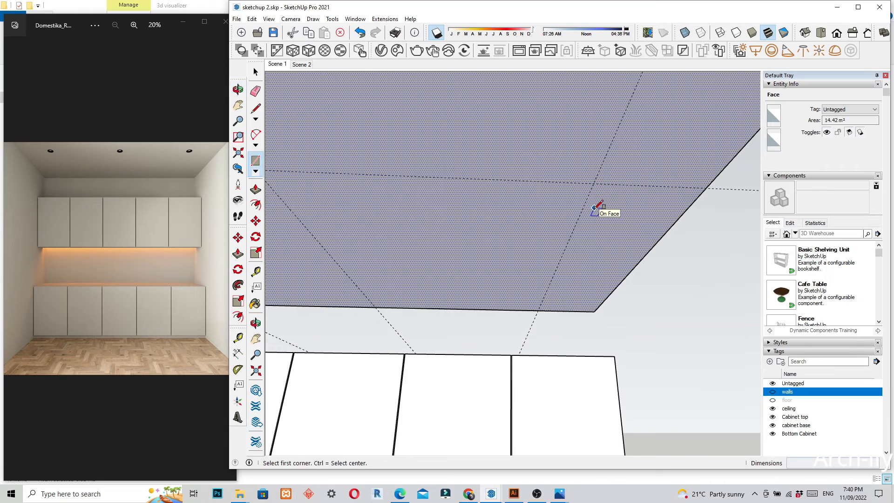
pyautogui.press('c')
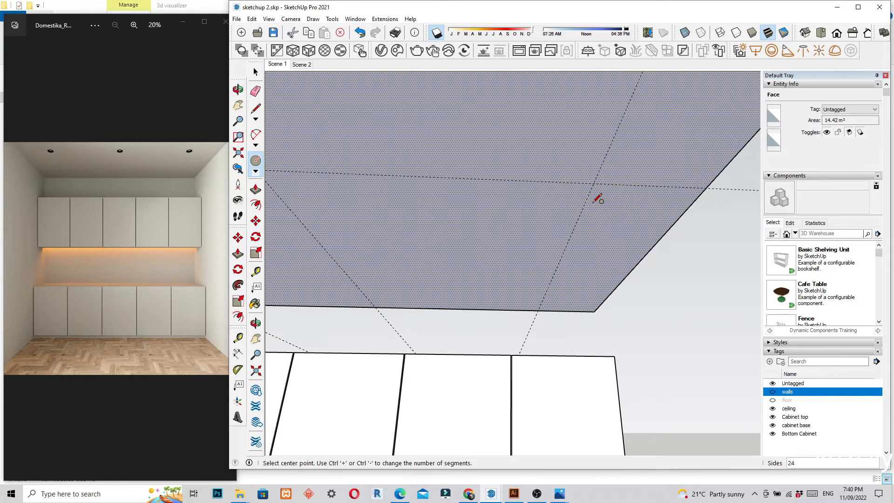
pyautogui.scroll(1, 594, 185)
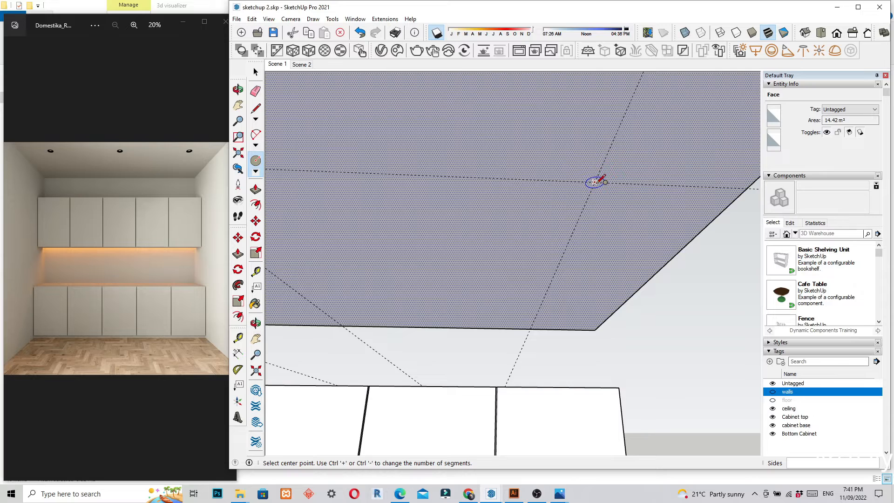
pyautogui.scroll(1, 596, 182)
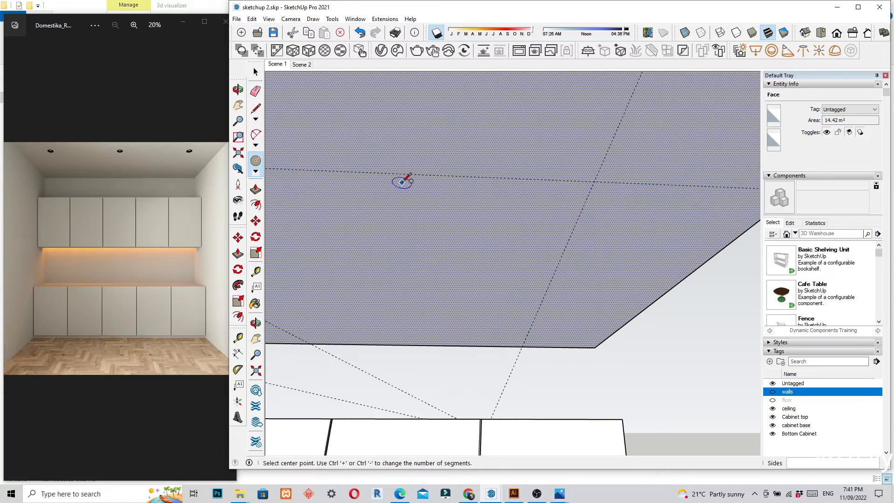
pyautogui.scroll(-1, 399, 180)
pyautogui.moveTo(534, 198); pyautogui.dragTo(561, 221, button='middle')
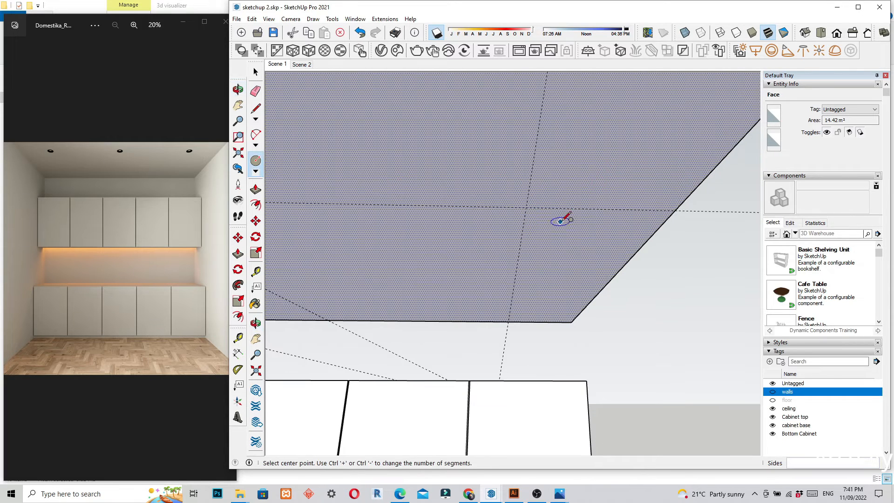
pyautogui.click(526, 207)
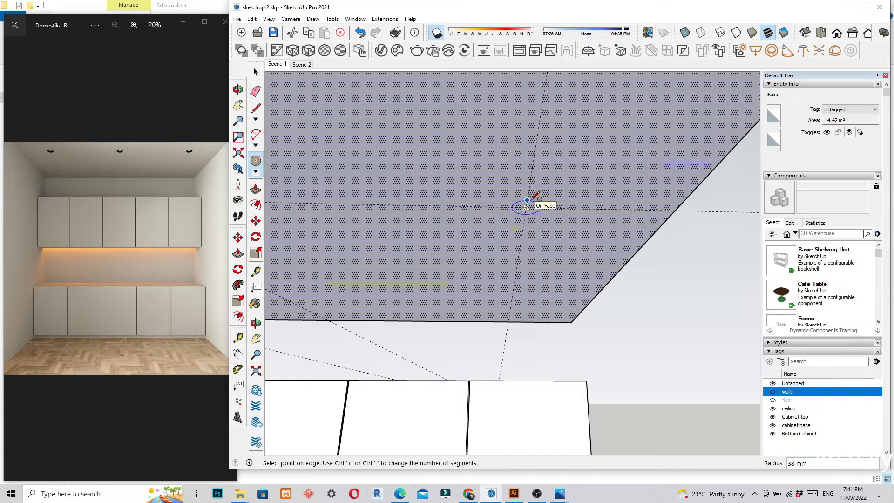
pyautogui.write('5')
pyautogui.press('Return')
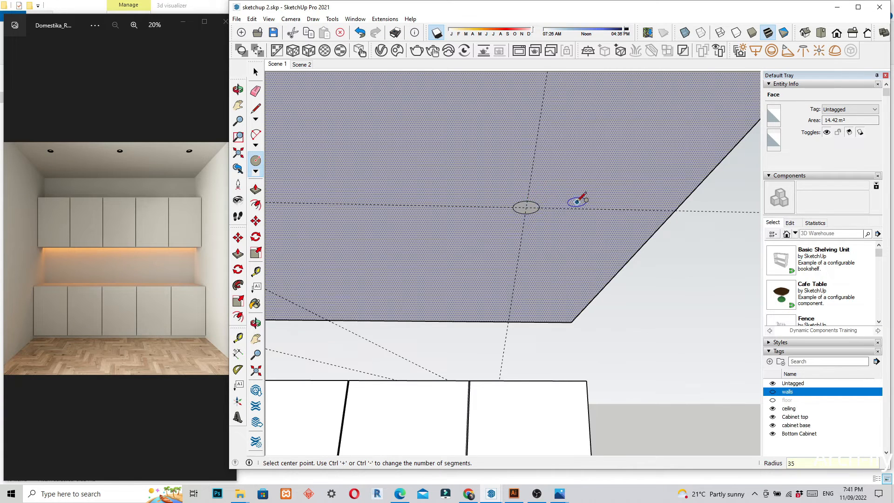
# Draw a 35 mm radius circle on the ceiling where the middle guide meets the cross guide
pyautogui.scroll(-5, 597, 223)
pyautogui.scroll(5, 581, 229)
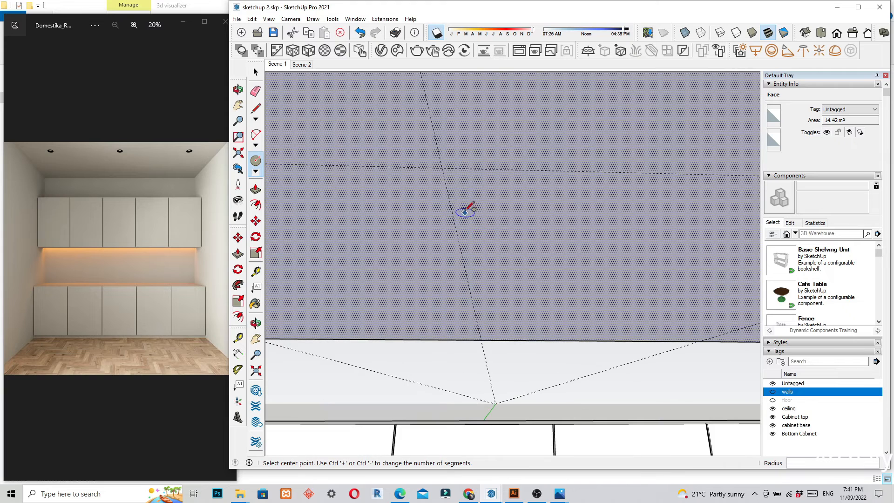
pyautogui.click(442, 167)
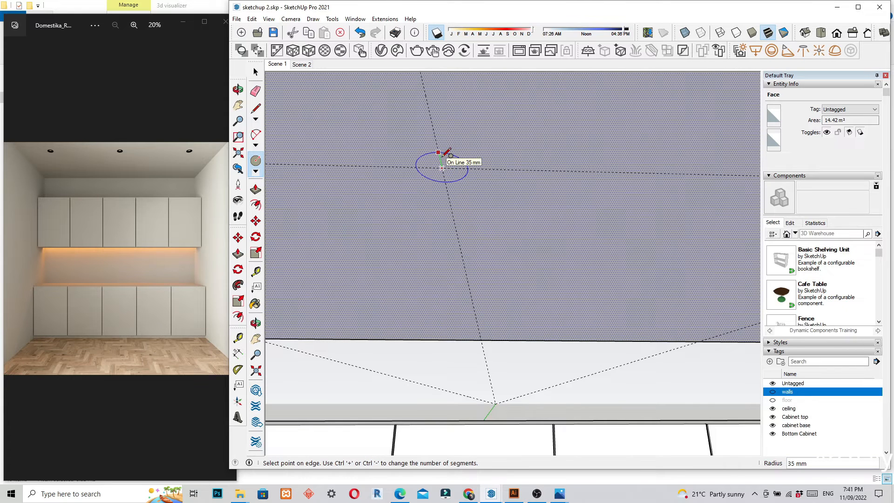
pyautogui.write('35')
pyautogui.press('Return')
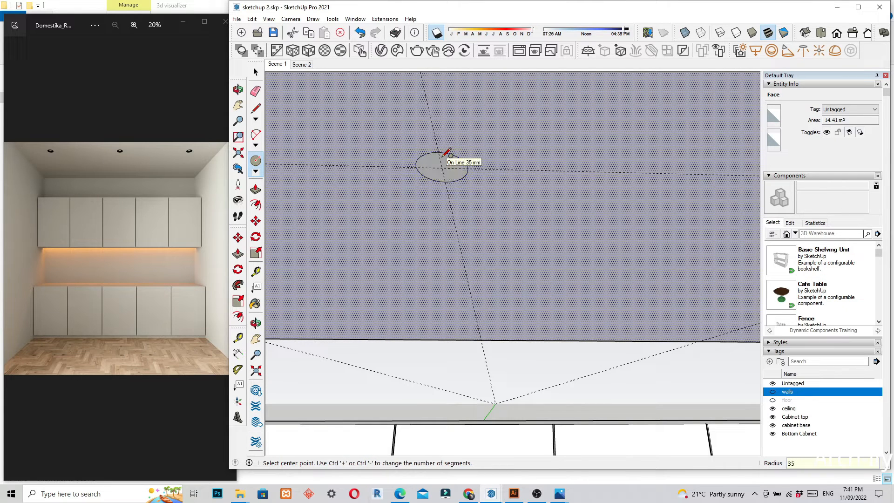
# Draw a matching 35 mm radius circle where the left guide meets the cross guide on the ceiling
pyautogui.scroll(-6, 670, 211)
pyautogui.scroll(2, 371, 224)
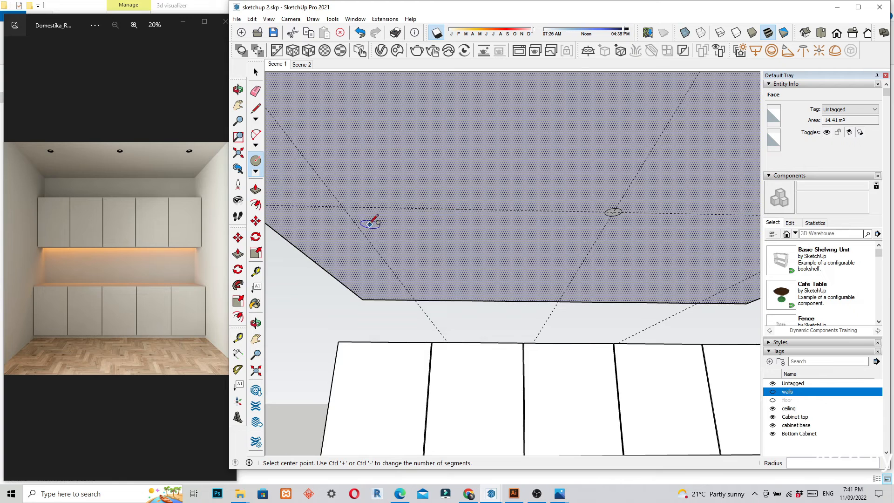
pyautogui.scroll(2, 370, 224)
pyautogui.click(316, 180)
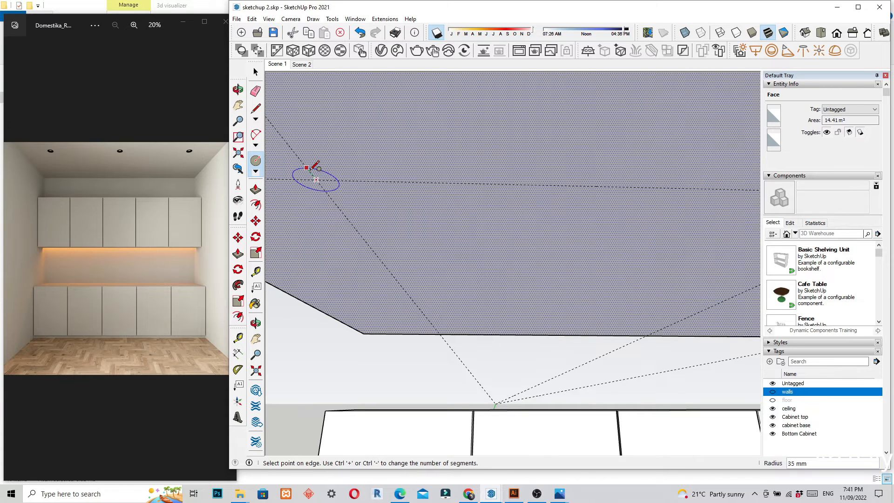
pyautogui.click(316, 166)
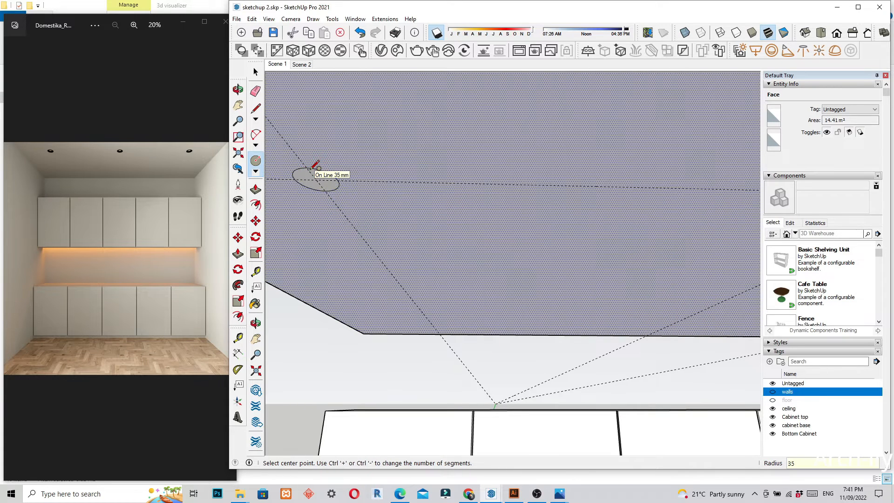
pyautogui.scroll(-3, 345, 182)
pyautogui.press('space')
pyautogui.scroll(-2, 345, 203)
pyautogui.moveTo(566, 233); pyautogui.dragTo(507, 233, button='middle')
pyautogui.scroll(-3, 404, 243)
pyautogui.scroll(3, 574, 220)
pyautogui.moveTo(575, 220); pyautogui.dragTo(596, 181, button='middle')
pyautogui.scroll(3, 585, 203)
pyautogui.click(584, 202)
pyautogui.scroll(5, 584, 201)
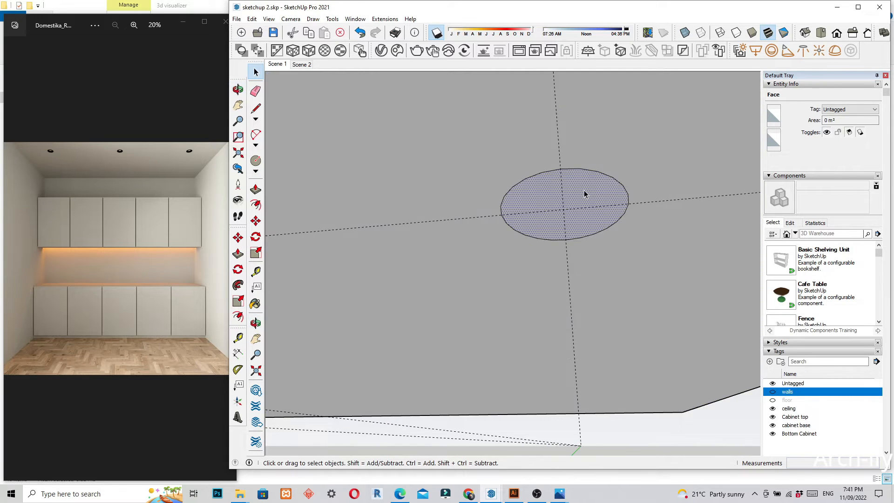
pyautogui.press('p')
pyautogui.scroll(2, 584, 196)
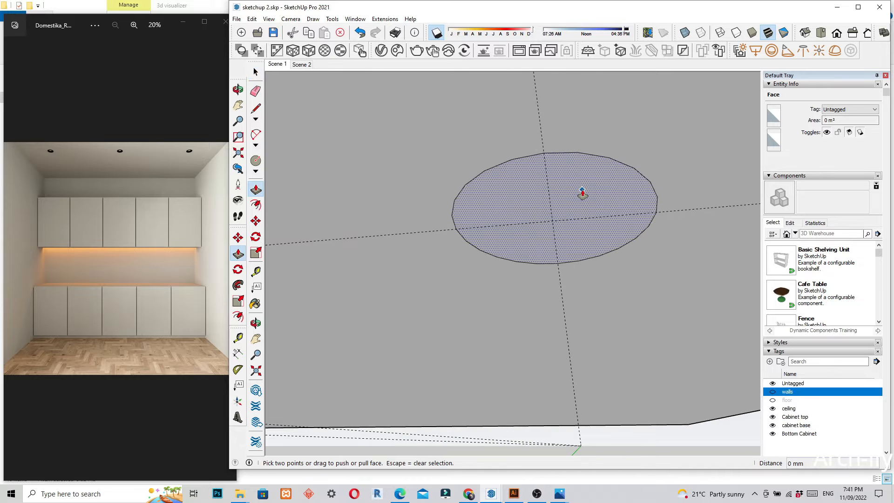
# Switch to the photo viewer and examine the ceiling downlights' shape close up in the reference image
pyautogui.click(182, 170)
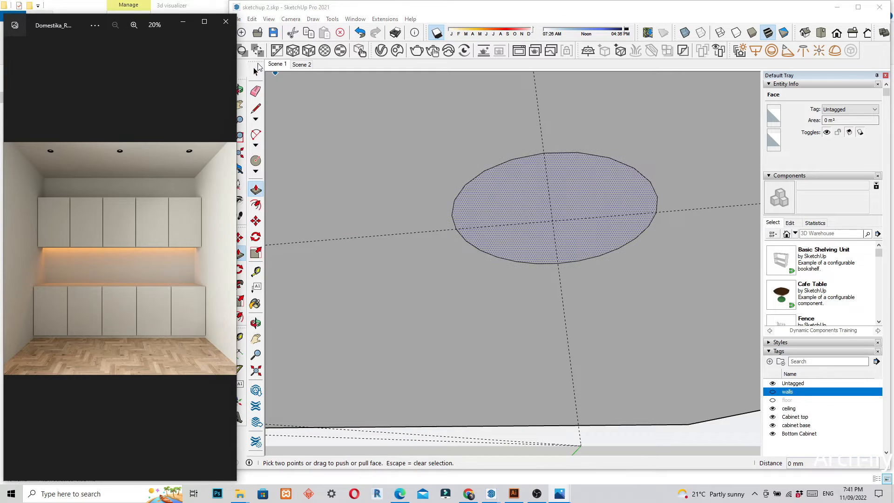
pyautogui.click(205, 21)
pyautogui.scroll(4, 574, 30)
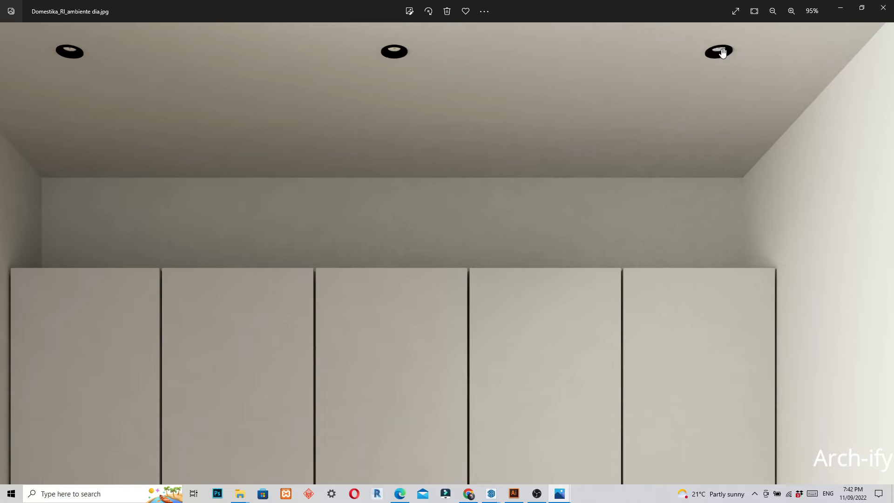
pyautogui.click(862, 8)
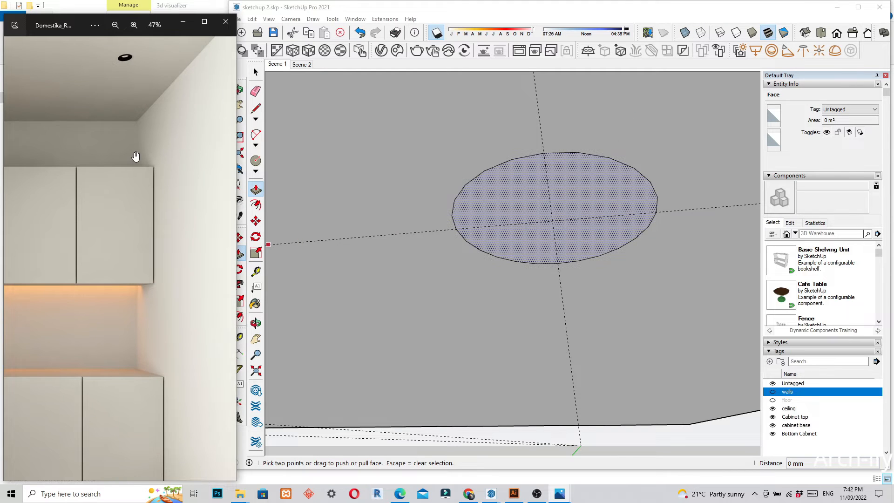
pyautogui.scroll(-4, 134, 157)
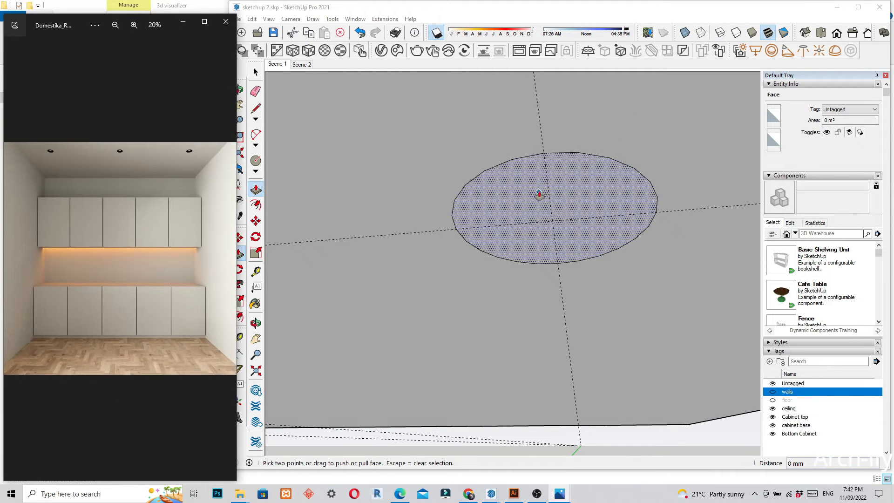
# Set the right ceiling circle to 75 segments to smooth its outline
pyautogui.scroll(2, 552, 232)
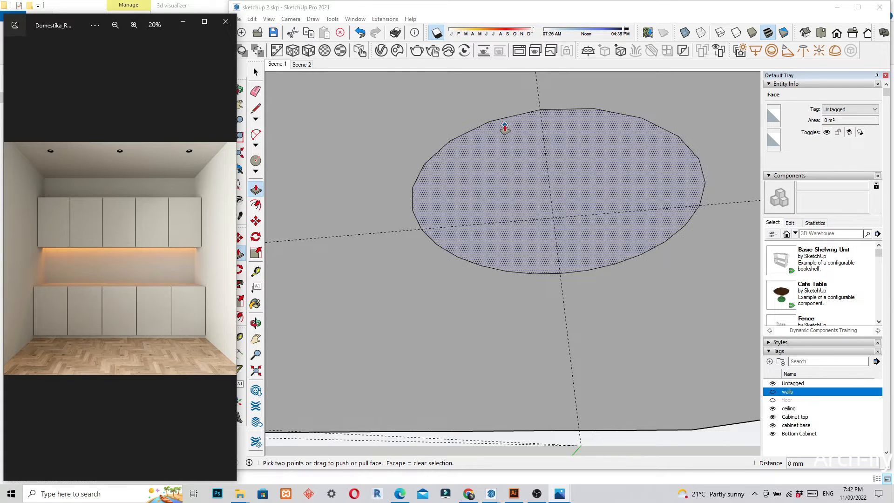
pyautogui.scroll(-4, 487, 215)
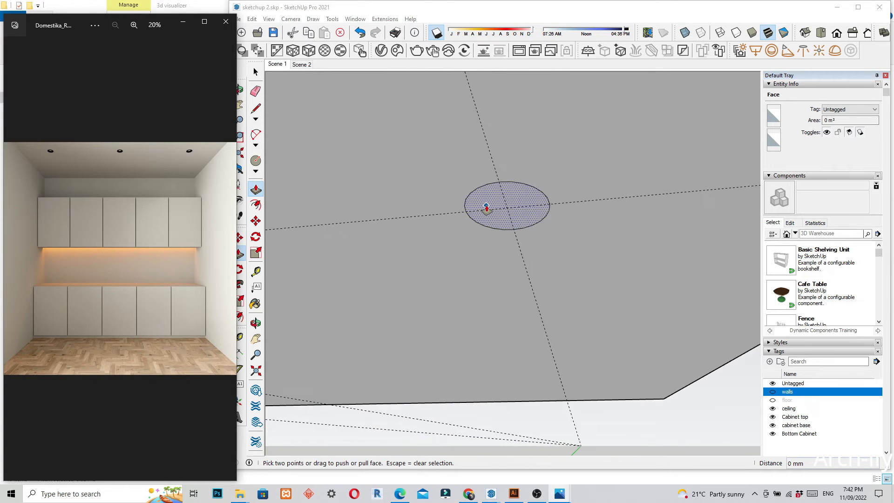
pyautogui.scroll(-5, 466, 231)
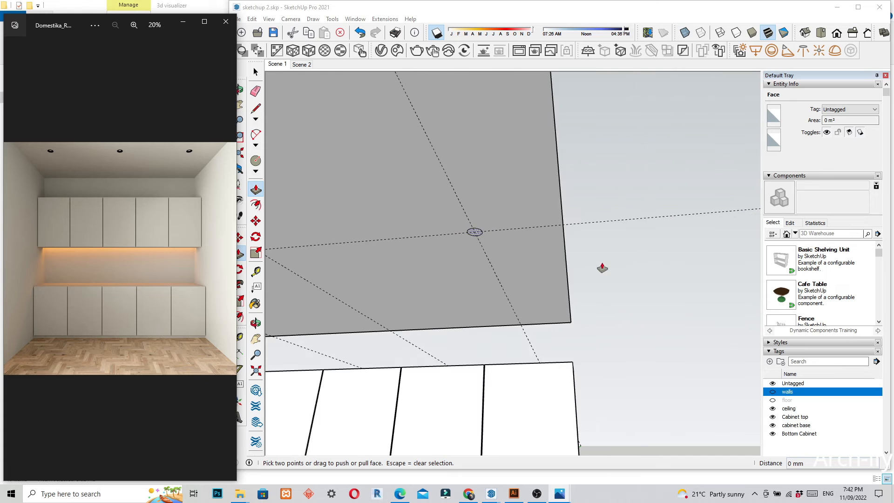
pyautogui.click(619, 249)
pyautogui.press('space')
pyautogui.scroll(8, 473, 230)
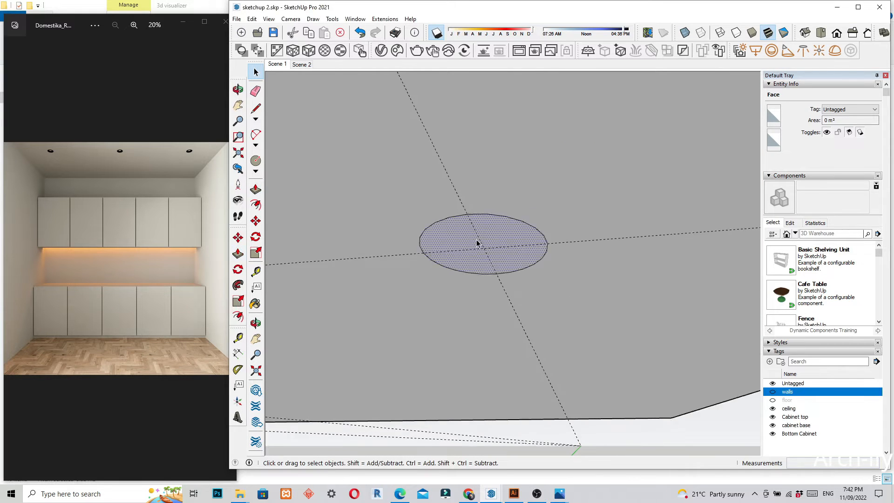
pyautogui.click(499, 203)
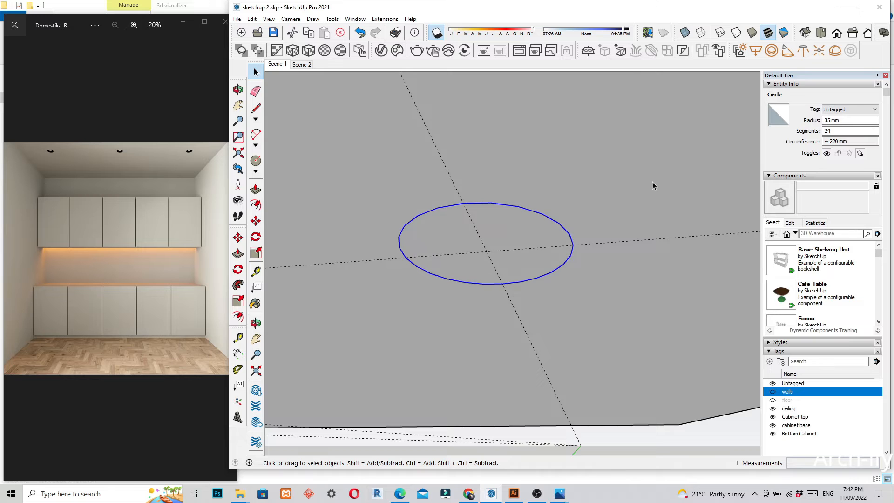
pyautogui.scroll(-3, 479, 246)
pyautogui.scroll(-1, 703, 163)
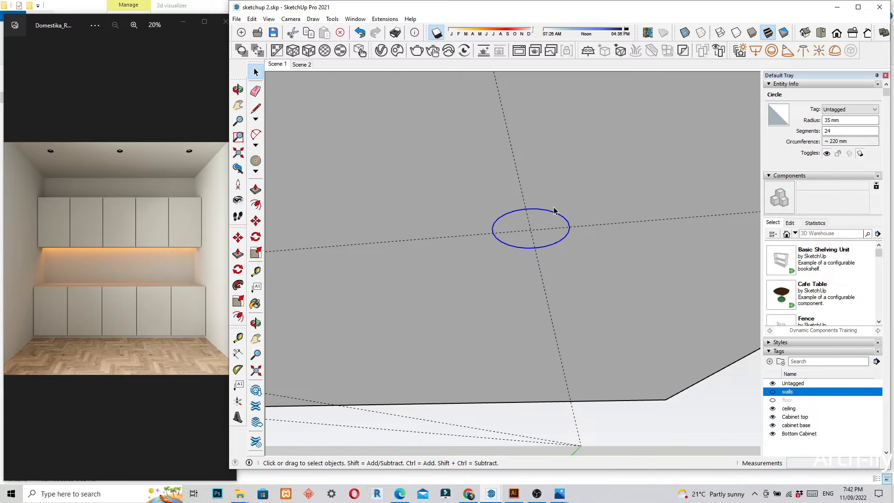
pyautogui.scroll(-2, 422, 170)
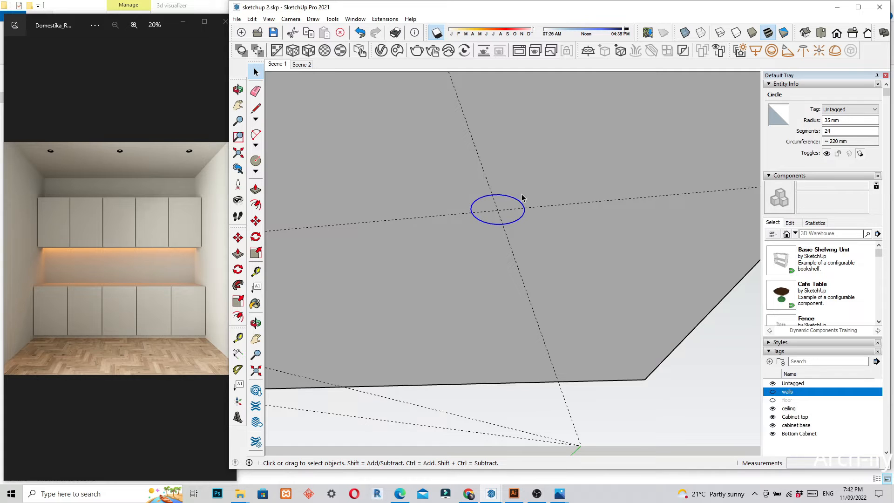
pyautogui.scroll(2, 492, 196)
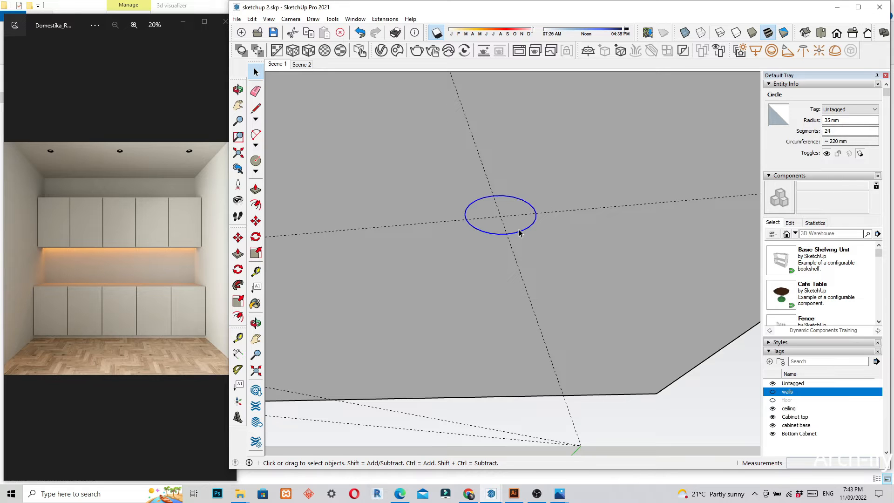
pyautogui.scroll(6, 500, 210)
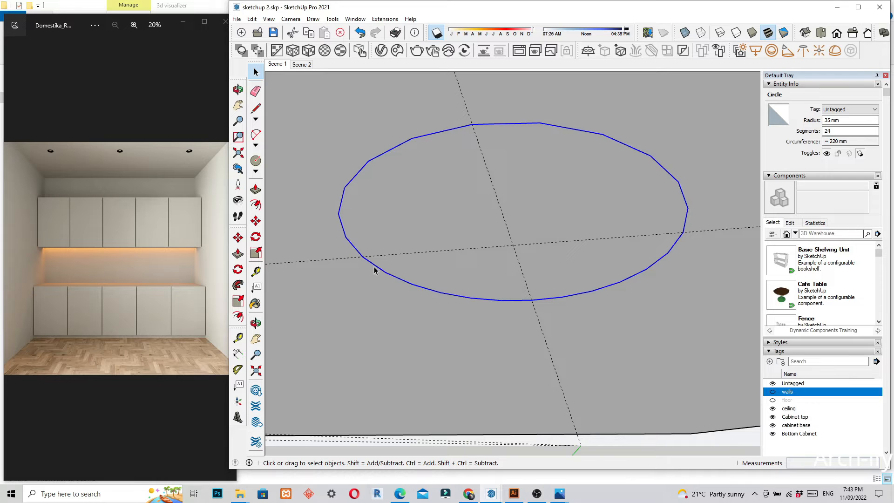
pyautogui.click(828, 131)
pyautogui.moveTo(837, 131); pyautogui.dragTo(824, 135)
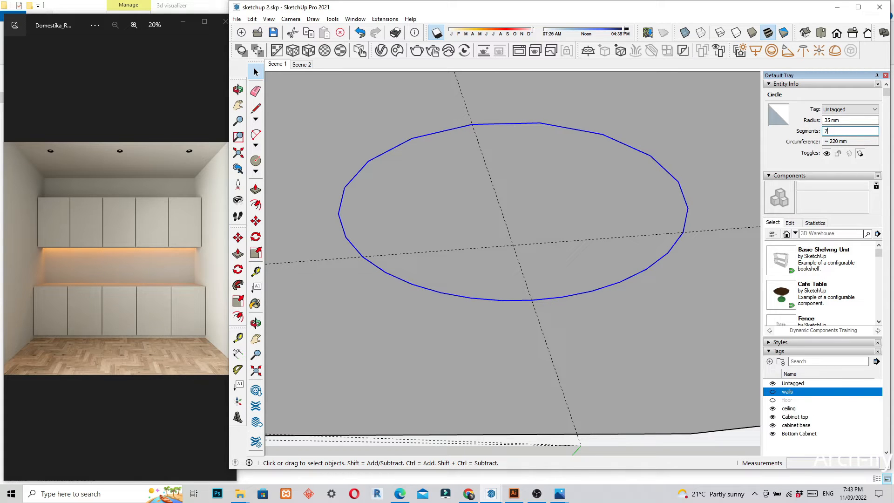
pyautogui.write('75')
pyautogui.press('Return')
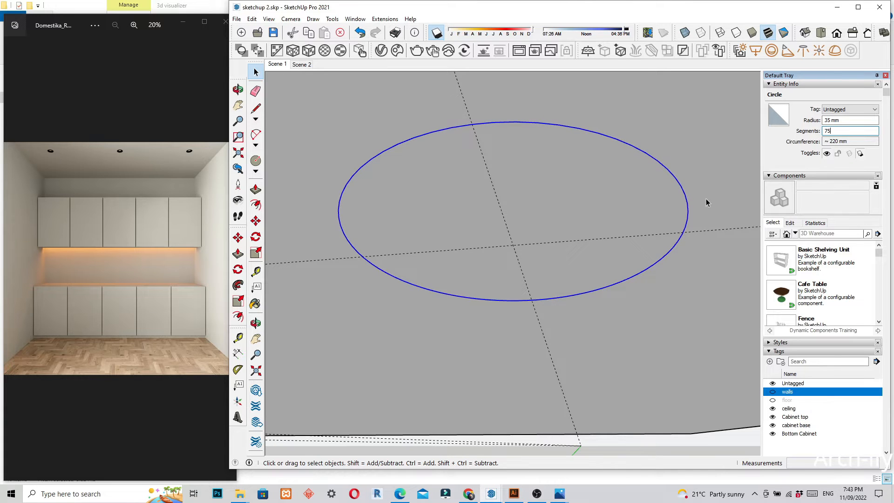
# Set the middle ceiling circle to 75 segments as well
pyautogui.scroll(-3, 676, 201)
pyautogui.scroll(-6, 678, 196)
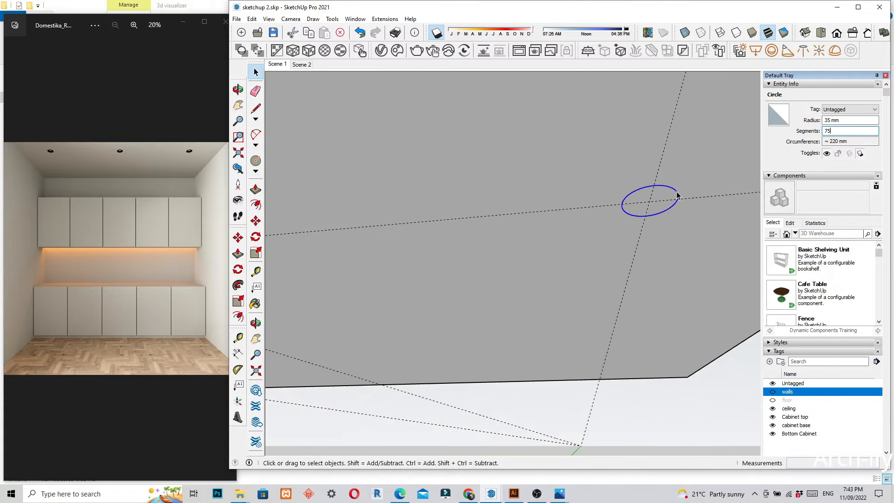
pyautogui.scroll(6, 447, 224)
pyautogui.scroll(5, 455, 175)
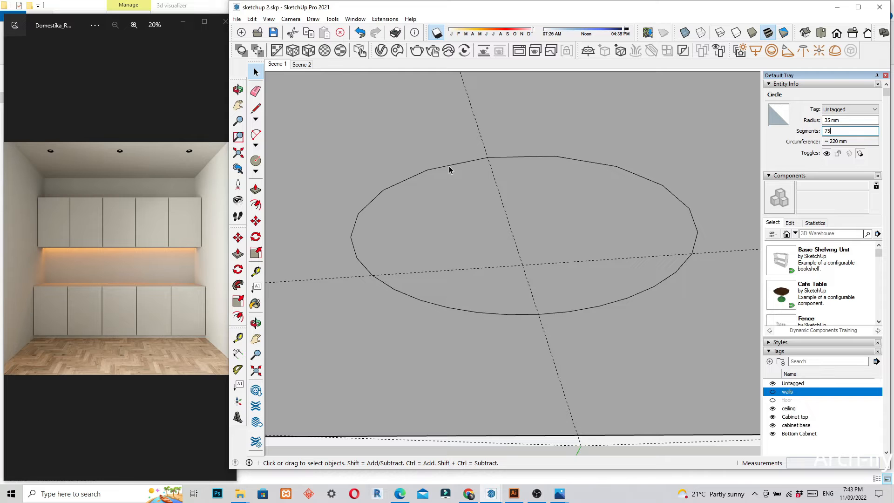
pyautogui.click(449, 170)
pyautogui.doubleClick(828, 131)
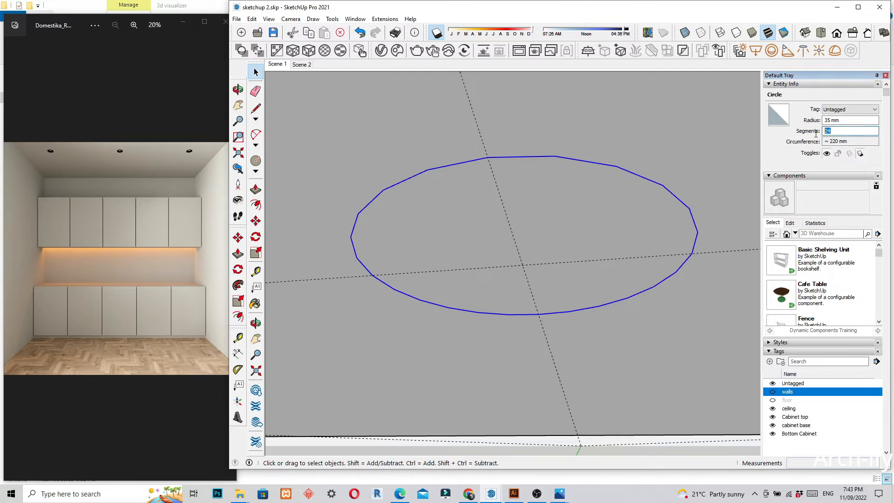
pyautogui.write('75')
pyautogui.press('Return')
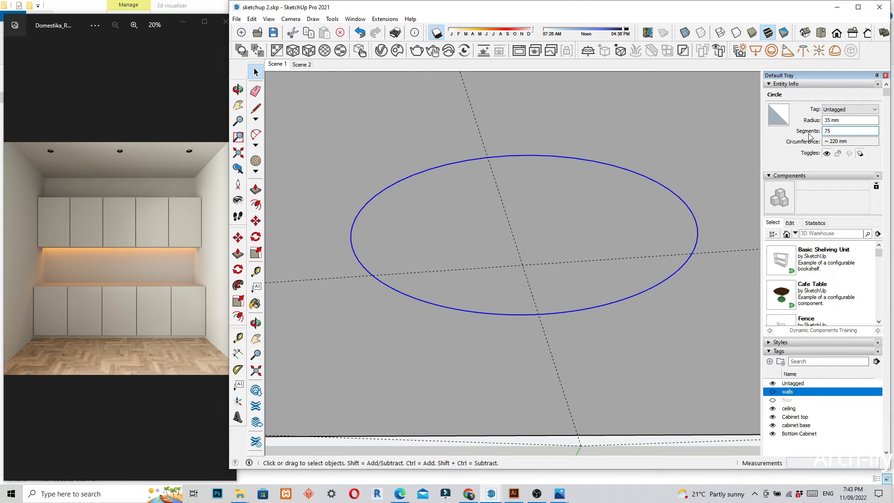
# Set the left ceiling circle's segment count to 75
pyautogui.scroll(-3, 809, 136)
pyautogui.scroll(-8, 689, 199)
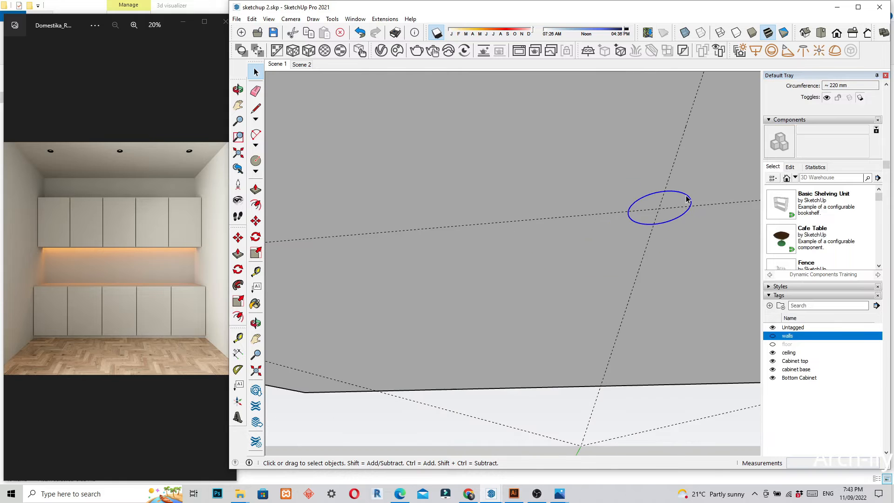
pyautogui.scroll(-3, 686, 200)
pyautogui.scroll(6, 375, 220)
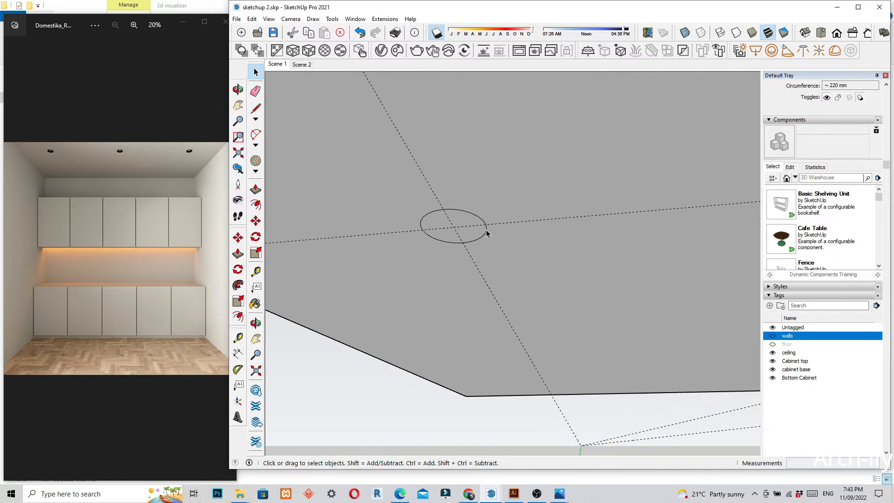
pyautogui.scroll(2, 489, 230)
pyautogui.click(486, 228)
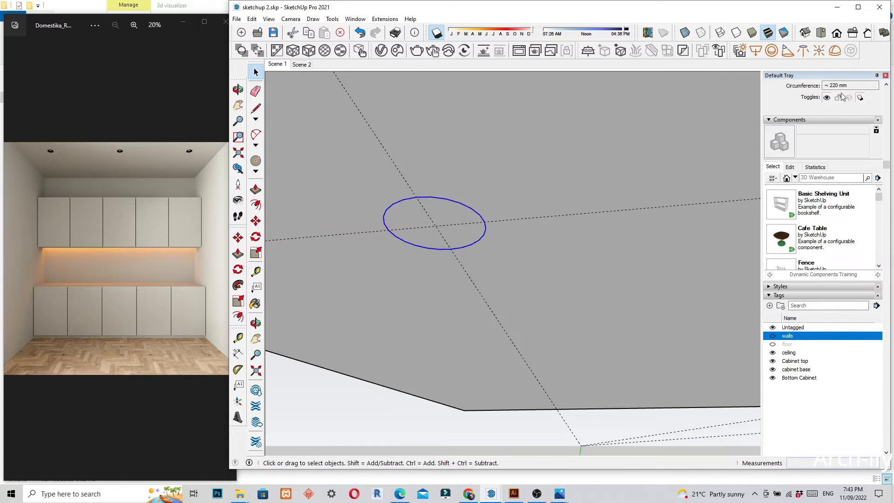
pyautogui.scroll(1, 583, 211)
pyautogui.scroll(-1, 602, 209)
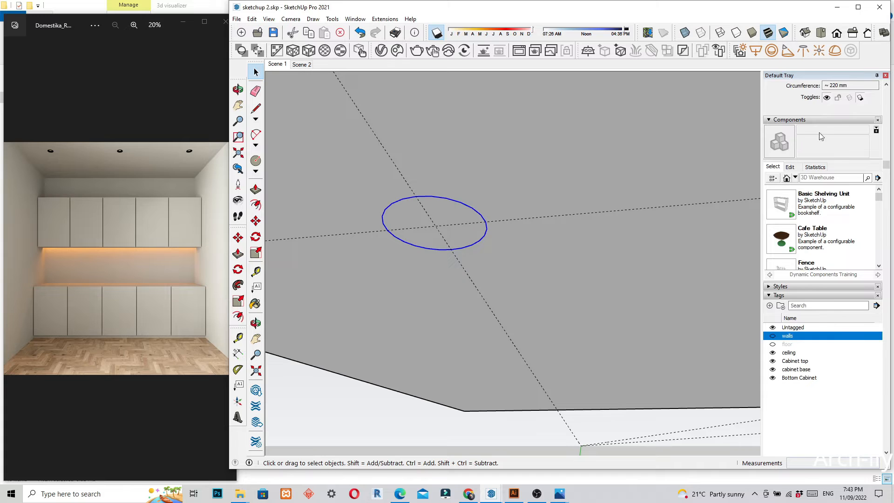
pyautogui.scroll(2, 821, 136)
pyautogui.click(832, 131)
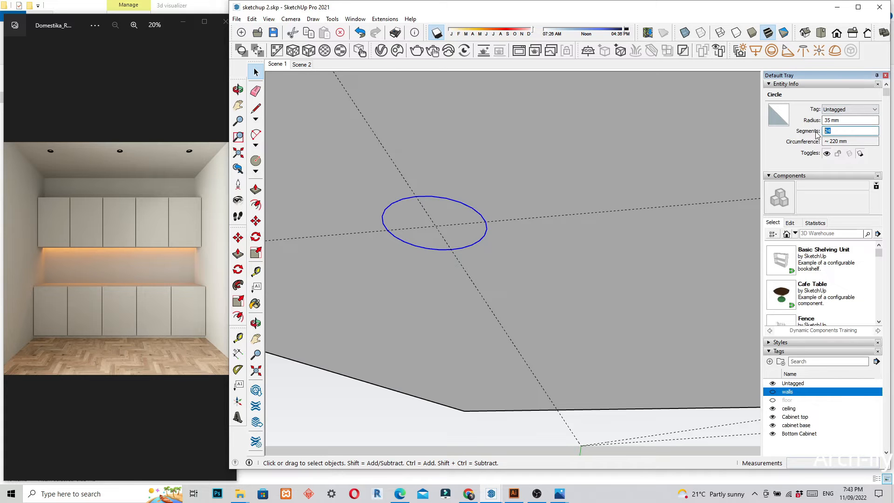
pyautogui.write('75')
# Push the right circle's face 25 mm up into the ceiling to form the first downlight recess
pyautogui.scroll(-4, 449, 192)
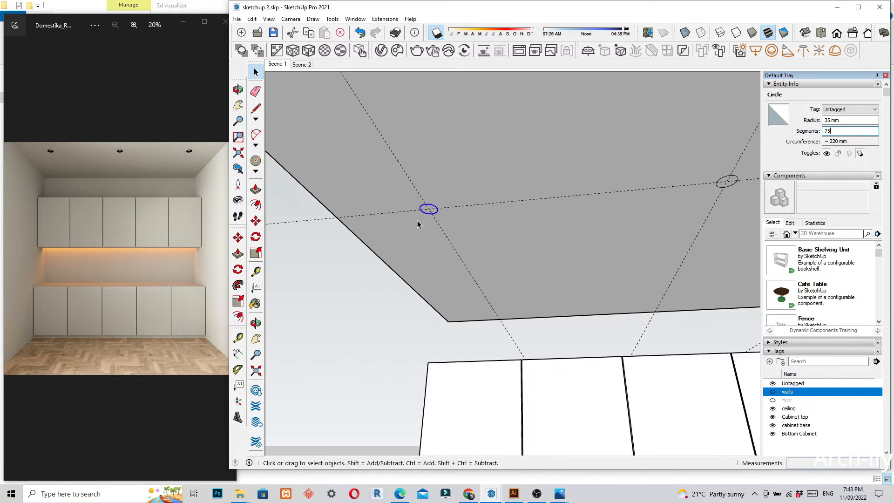
pyautogui.scroll(-3, 418, 224)
pyautogui.scroll(6, 630, 198)
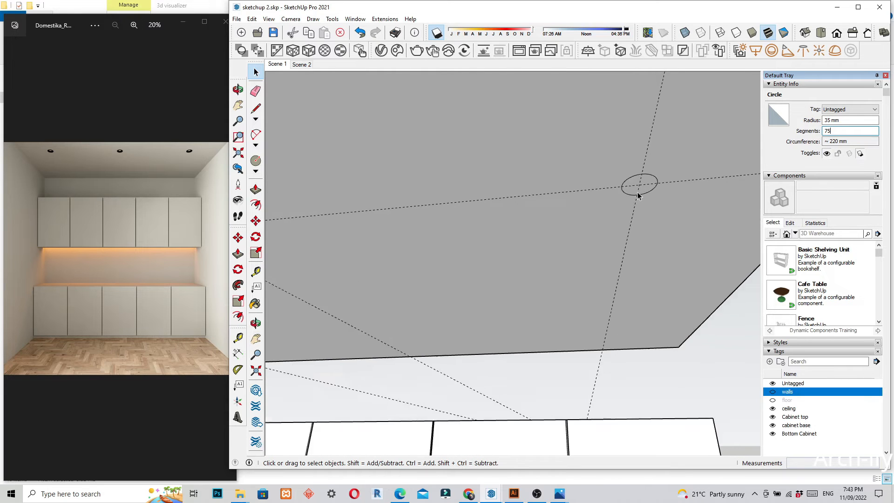
pyautogui.scroll(4, 638, 196)
pyautogui.click(637, 186)
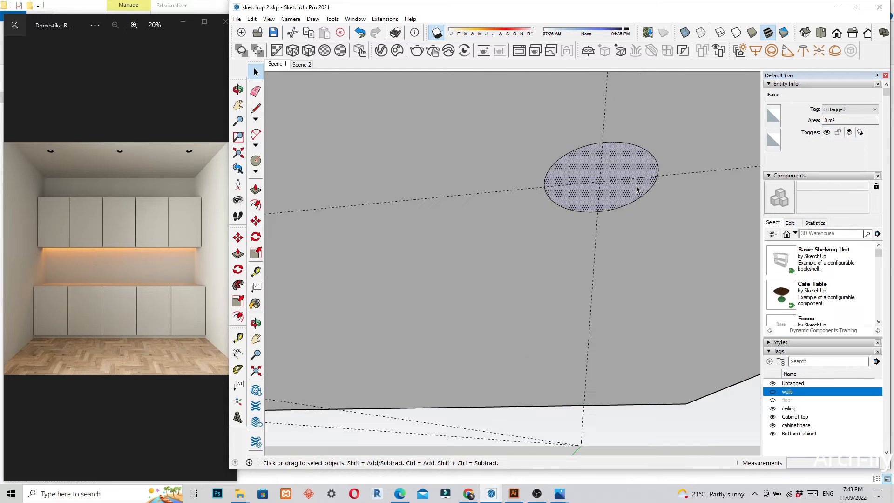
pyautogui.press('p')
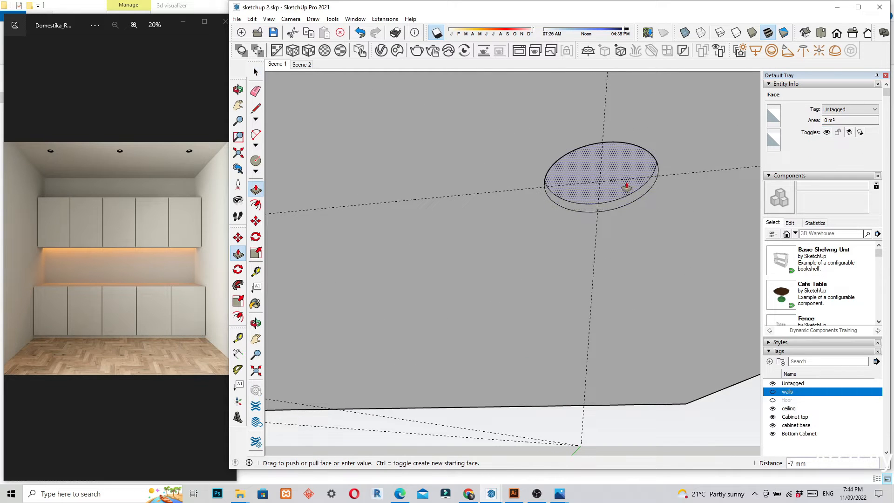
pyautogui.click(621, 182)
pyautogui.scroll(2, 619, 179)
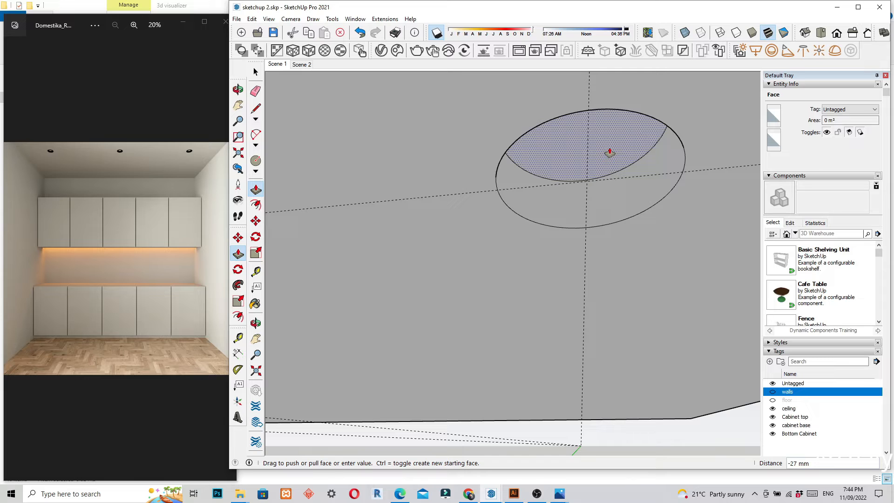
pyautogui.write('25')
pyautogui.press('Return')
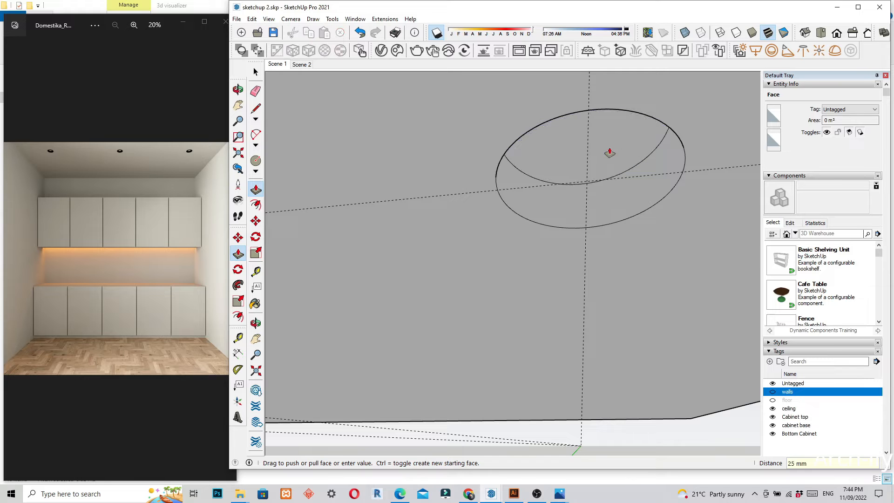
# Repeat the 25 mm Push/Pull recess on the middle and left ceiling circles
pyautogui.scroll(-10, 631, 184)
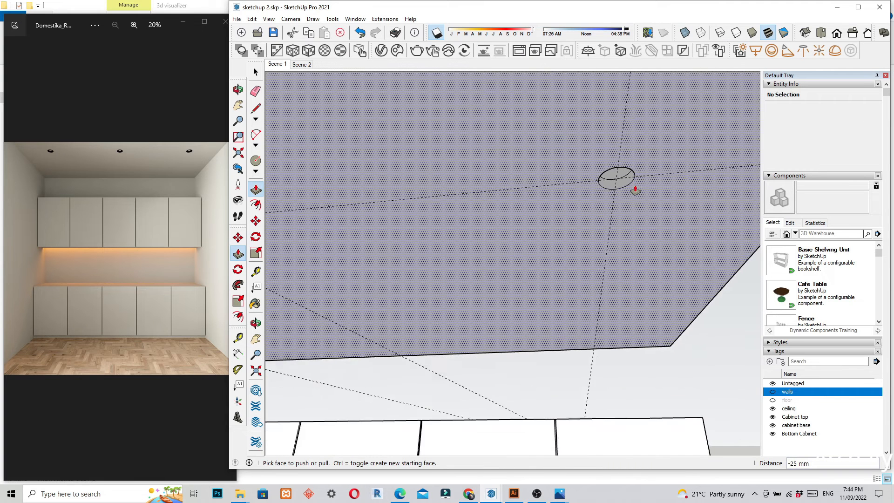
pyautogui.scroll(5, 503, 200)
pyautogui.click(482, 149)
pyautogui.click(523, 175)
pyautogui.scroll(-4, 583, 179)
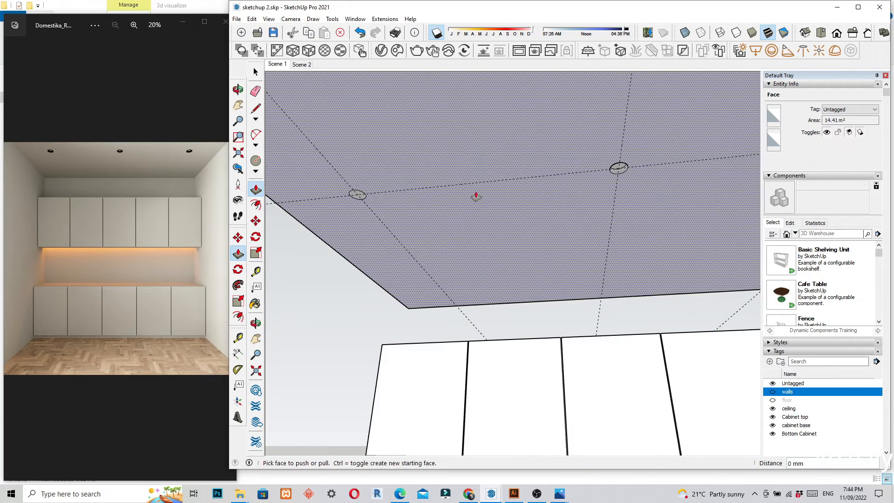
pyautogui.scroll(4, 354, 208)
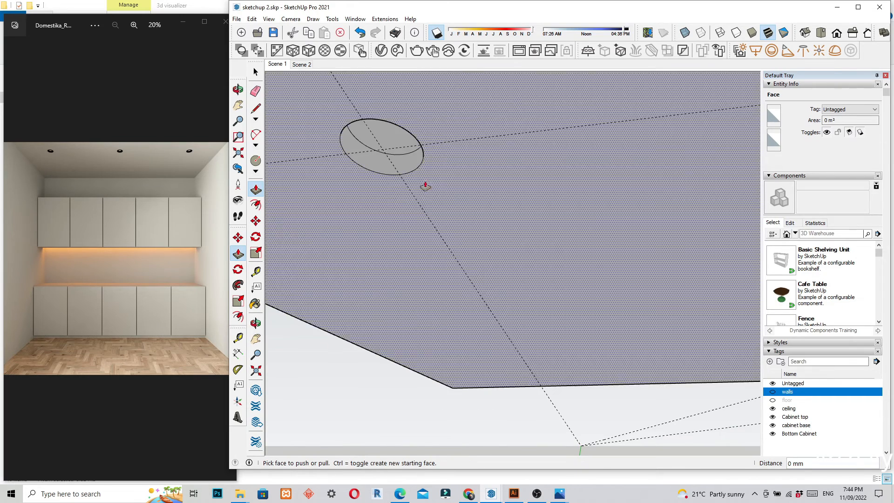
pyautogui.scroll(-4, 407, 152)
pyautogui.press('space')
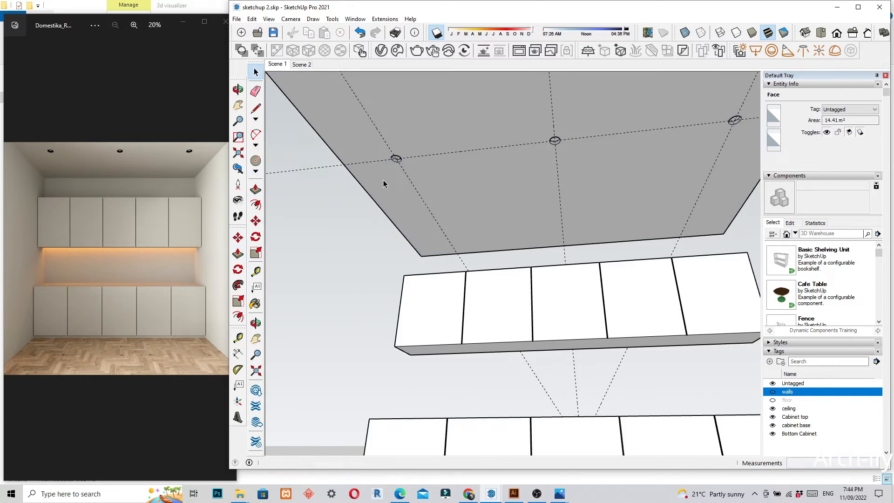
# Delete all construction guides from the model
pyautogui.scroll(-2, 364, 214)
pyautogui.moveTo(620, 281); pyautogui.dragTo(456, 294, button='middle')
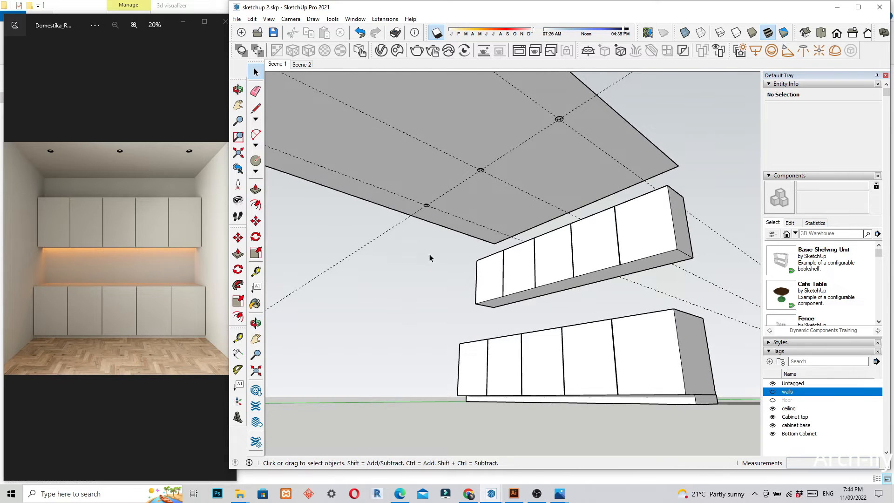
pyautogui.scroll(-1, 429, 257)
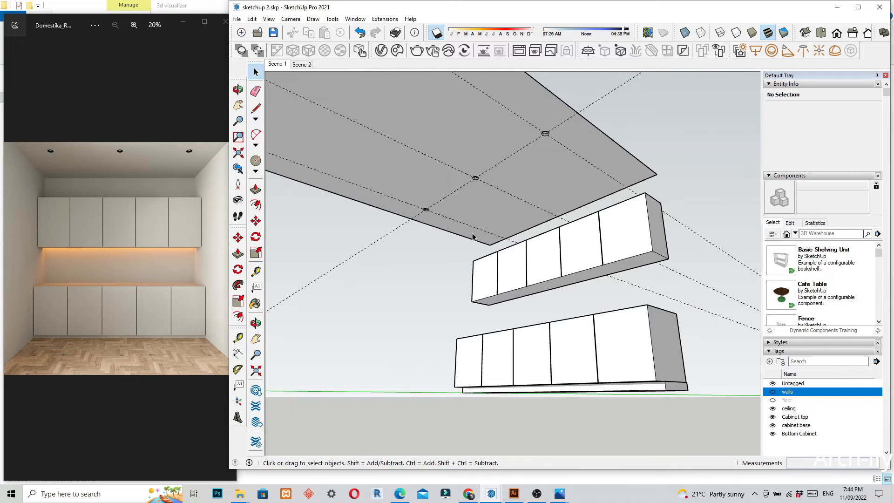
pyautogui.moveTo(360, 186); pyautogui.dragTo(511, 112, button='middle')
pyautogui.moveTo(451, 214); pyautogui.dragTo(438, 200, button='middle')
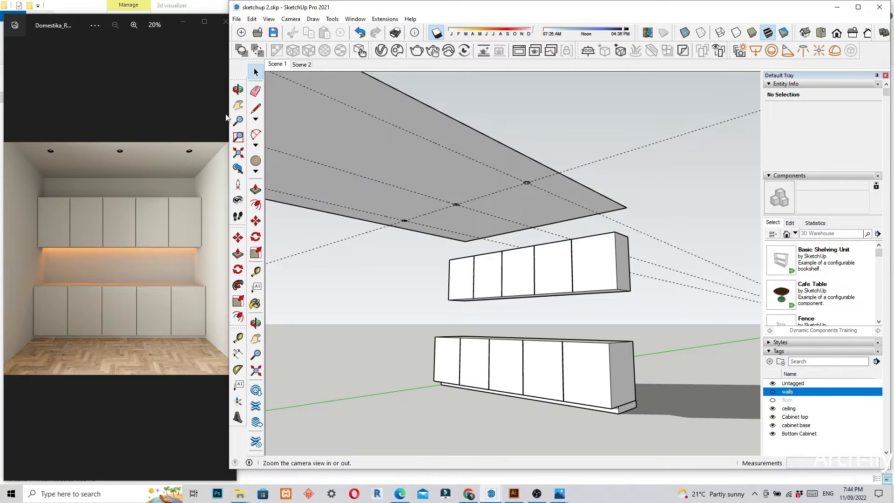
pyautogui.click(252, 19)
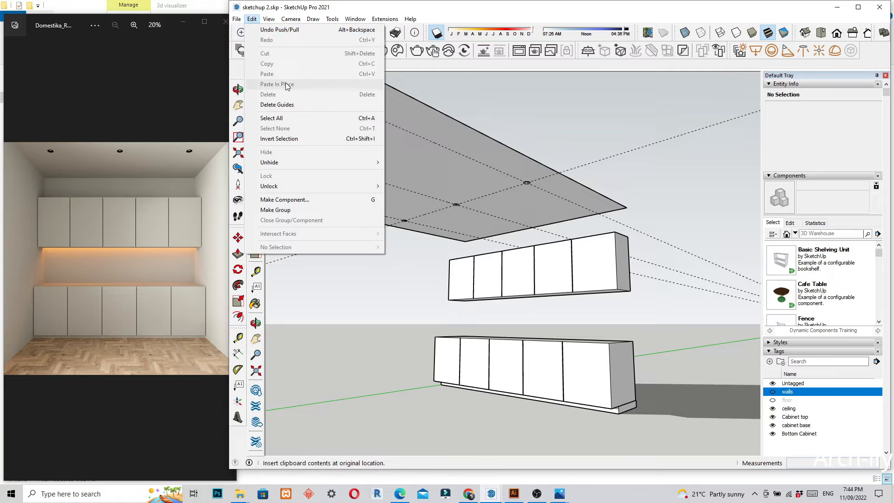
pyautogui.click(292, 106)
pyautogui.moveTo(673, 331); pyautogui.dragTo(638, 309, button='middle')
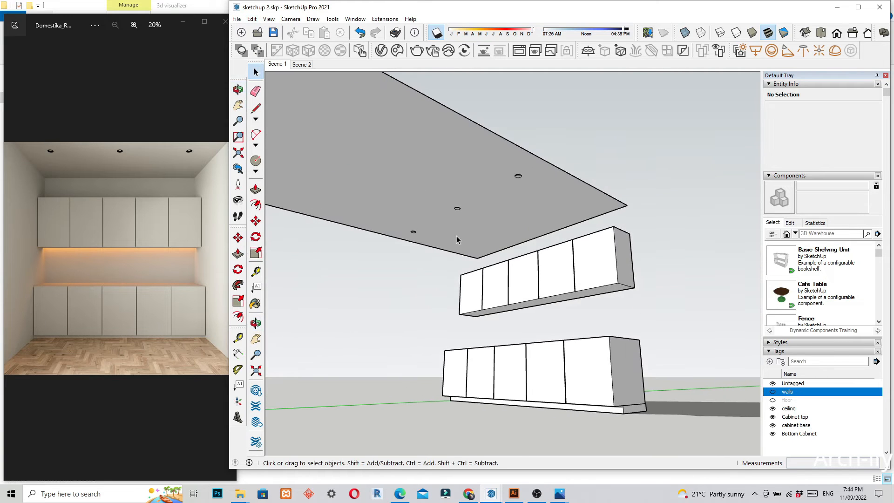
pyautogui.scroll(3, 419, 222)
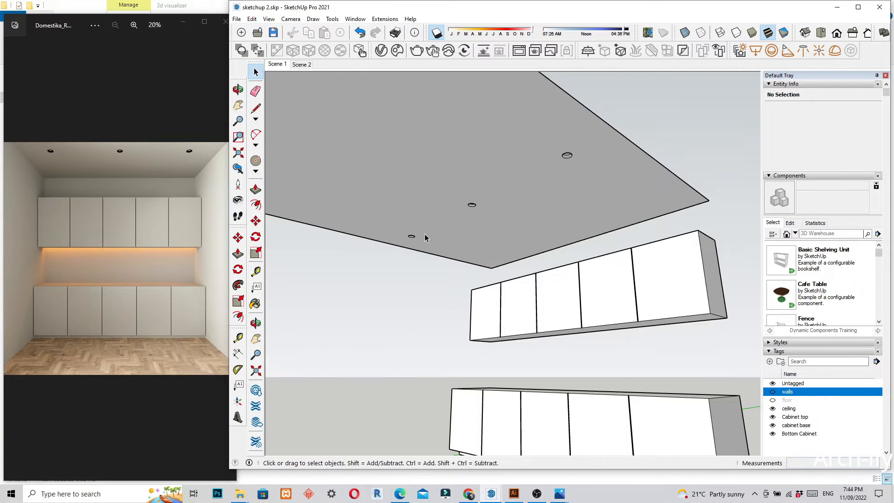
pyautogui.scroll(4, 399, 246)
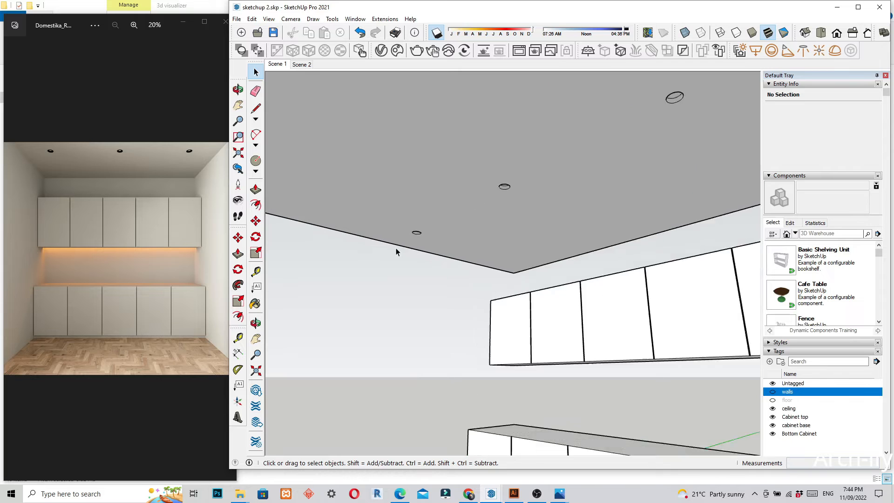
pyautogui.scroll(-3, 368, 240)
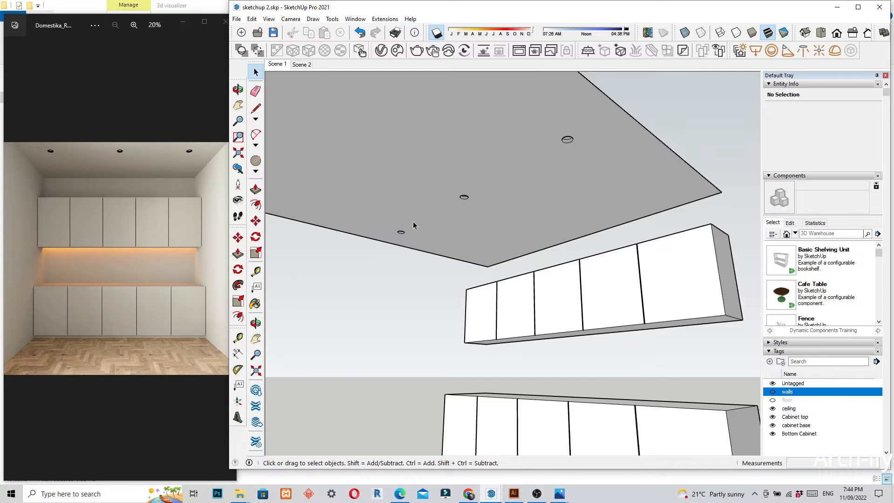
pyautogui.scroll(-3, 435, 187)
pyautogui.moveTo(435, 188); pyautogui.dragTo(432, 217, button='middle')
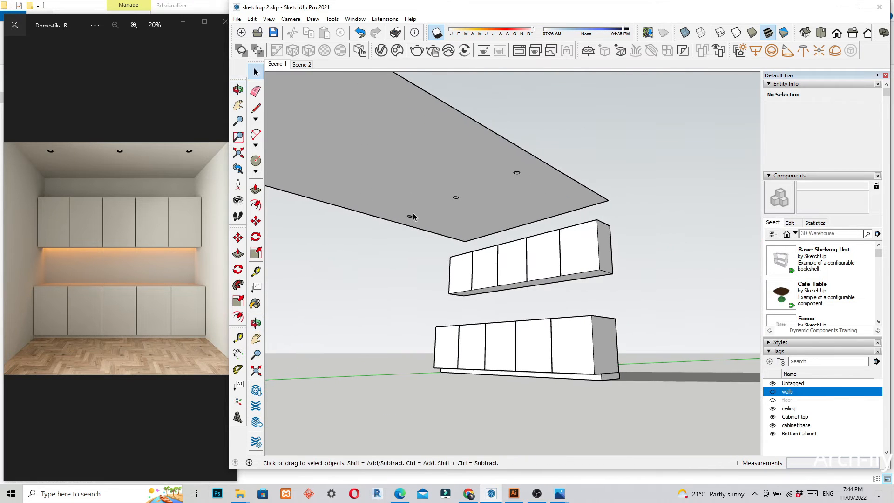
pyautogui.scroll(2, 409, 218)
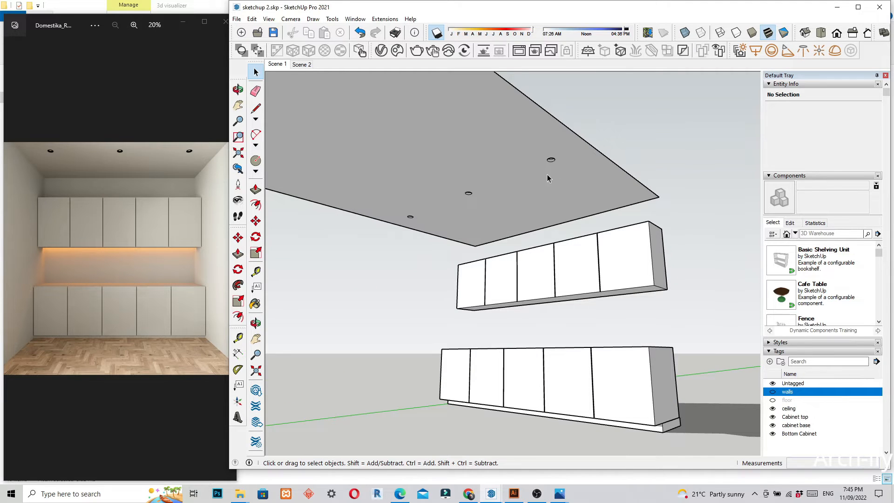
# Open the upper cabinet group for editing and place a guide 35 mm inward from the rear edge of its underside
pyautogui.scroll(3, 615, 309)
pyautogui.moveTo(634, 302); pyautogui.dragTo(639, 229, button='middle')
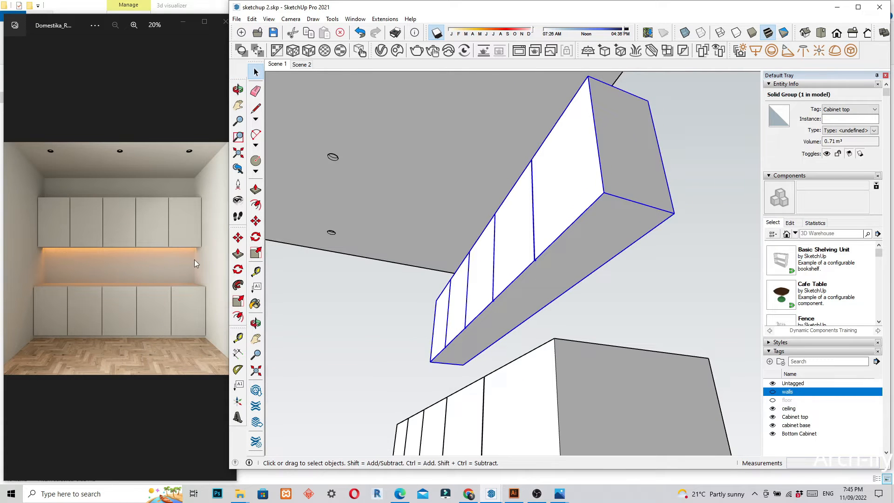
pyautogui.rightClick(634, 224)
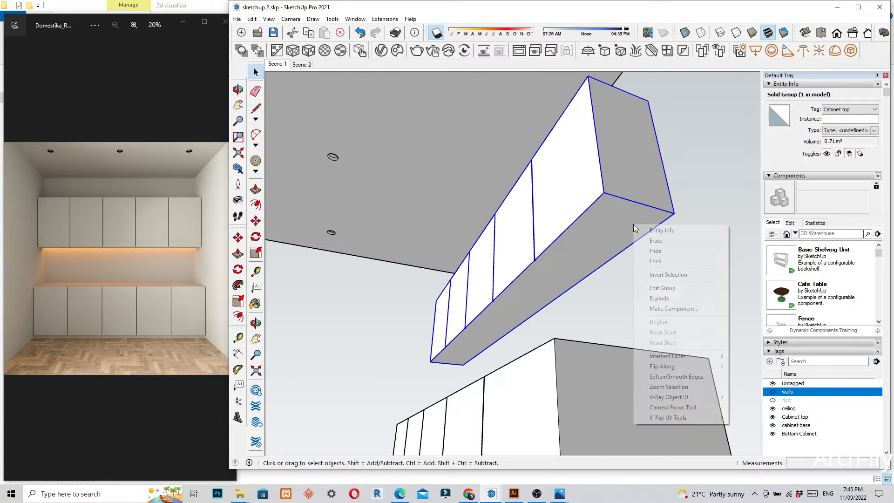
pyautogui.click(670, 289)
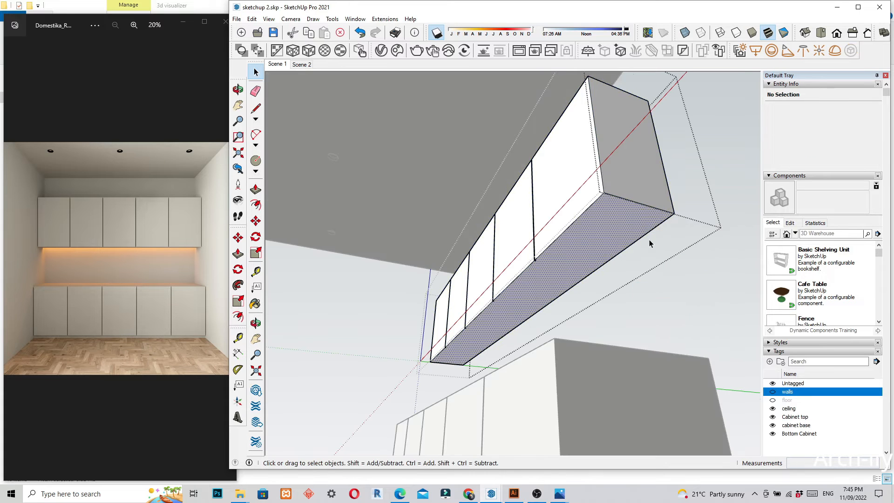
pyautogui.scroll(3, 650, 243)
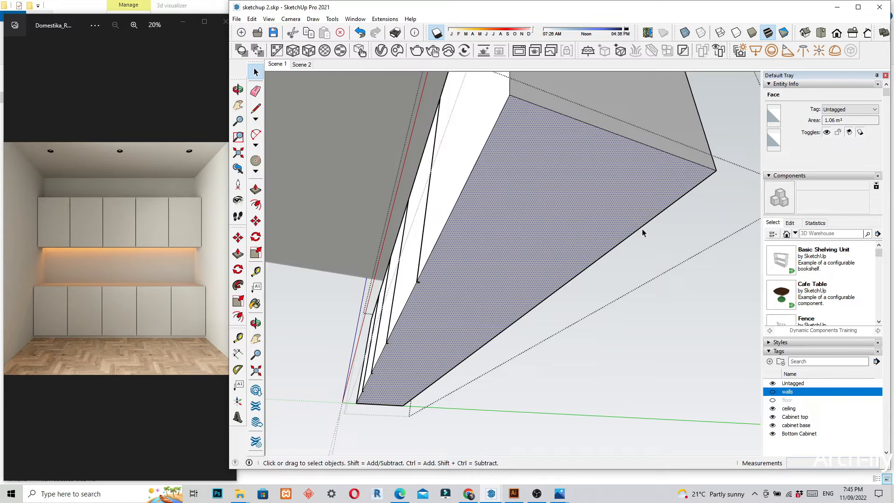
pyautogui.press('t')
pyautogui.click(628, 237)
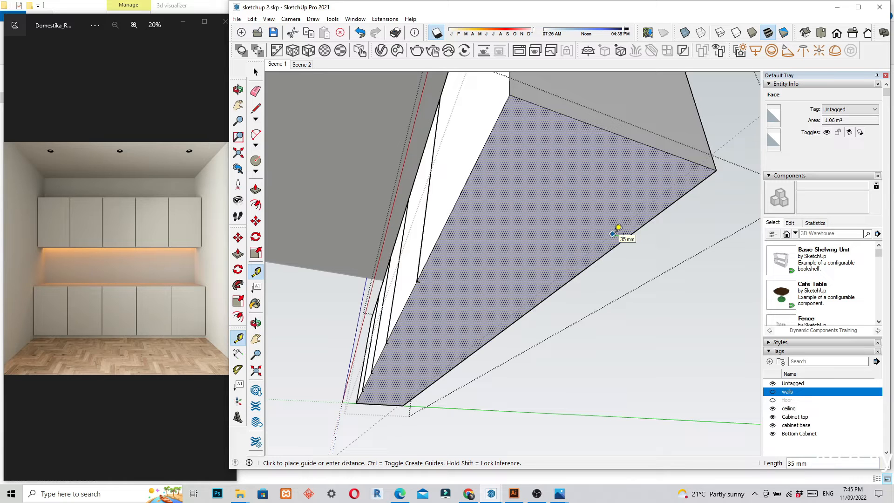
pyautogui.write('35')
pyautogui.press('Return')
# Draw a line along the guide across the upper cabinet's underside and select the narrow rear strip it splits off
pyautogui.press('l')
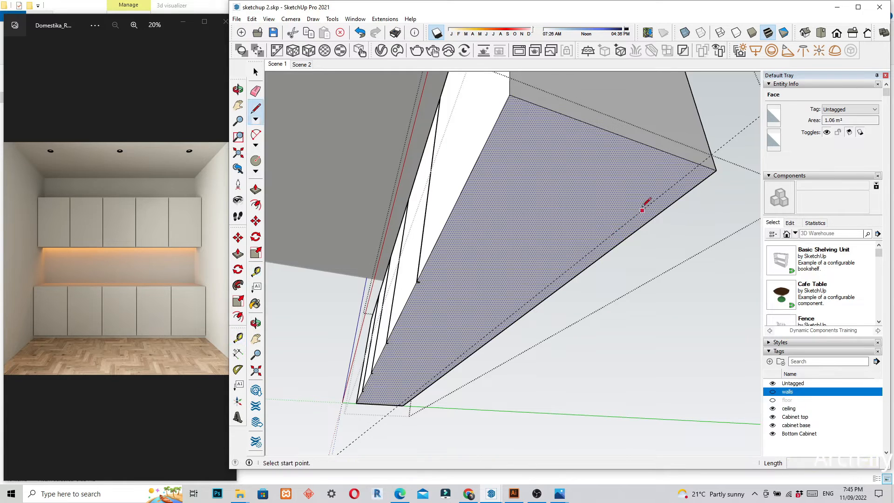
pyautogui.click(700, 164)
pyautogui.scroll(-2, 699, 164)
pyautogui.moveTo(700, 164); pyautogui.dragTo(487, 300, button='middle')
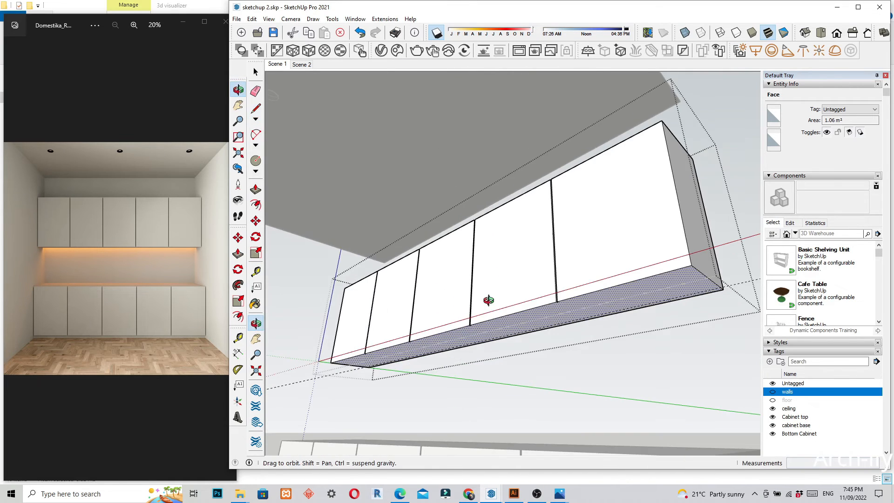
pyautogui.scroll(4, 351, 375)
pyautogui.moveTo(358, 381); pyautogui.dragTo(369, 325, button='middle')
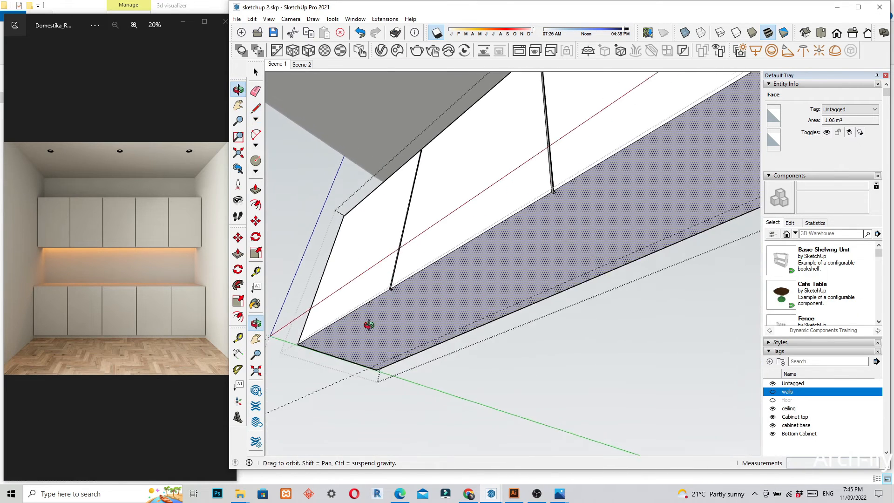
pyautogui.click(369, 368)
pyautogui.moveTo(421, 371)
pyautogui.mouseDown(button='middle')
pyautogui.moveTo(312, 383)
pyautogui.moveTo(397, 366)
pyautogui.moveTo(405, 409)
pyautogui.moveTo(412, 344)
pyautogui.mouseUp(button='middle')
pyautogui.moveTo(451, 244)
pyautogui.mouseDown(button='middle')
pyautogui.moveTo(468, 393)
pyautogui.moveTo(467, 319)
pyautogui.moveTo(432, 349)
pyautogui.moveTo(482, 231)
pyautogui.moveTo(455, 228)
pyautogui.moveTo(677, 343)
pyautogui.mouseUp(button='middle')
pyautogui.press('space')
pyautogui.scroll(-3, 474, 345)
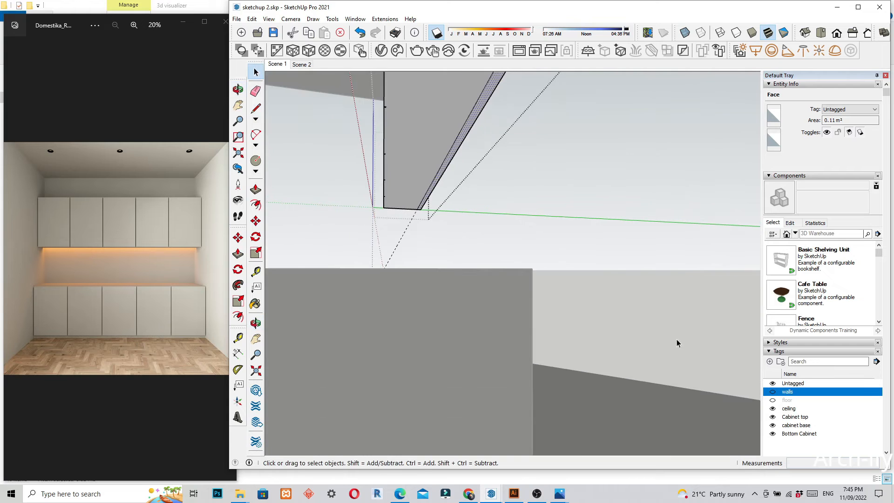
# Hide the Bottom Cabinet tag to clear the view of the upper cabinet's underside
pyautogui.click(773, 434)
pyautogui.moveTo(484, 368); pyautogui.dragTo(455, 316, button='middle')
pyautogui.scroll(3, 515, 151)
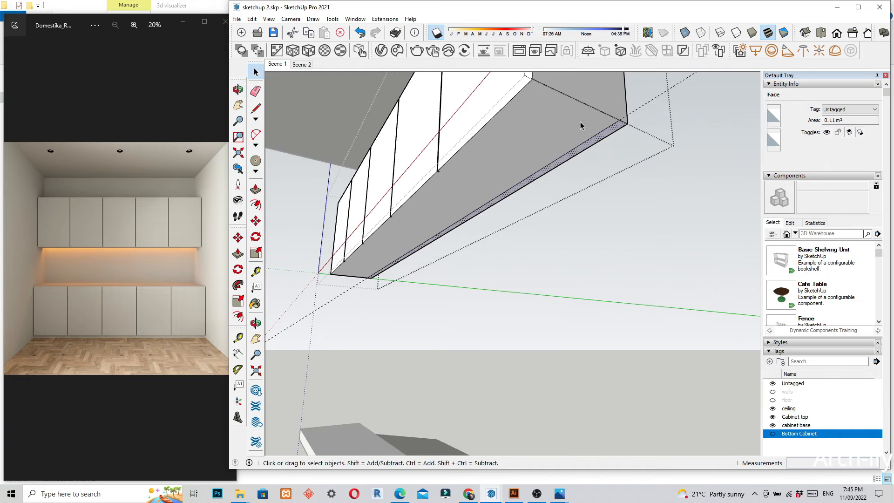
# Examine the under-cabinet light strip in the enlarged reference image, restoring the side-by-side layout when done
pyautogui.scroll(3, 581, 121)
pyautogui.moveTo(602, 130); pyautogui.dragTo(577, 170, button='middle')
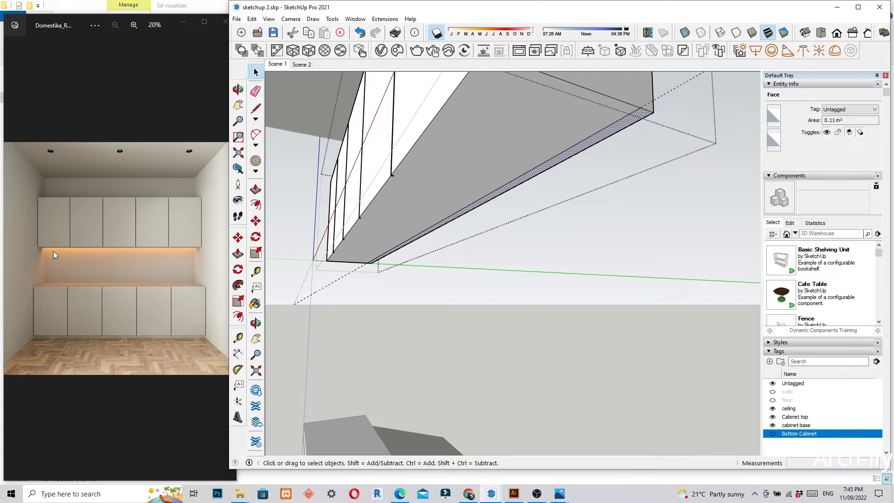
pyautogui.click(208, 20)
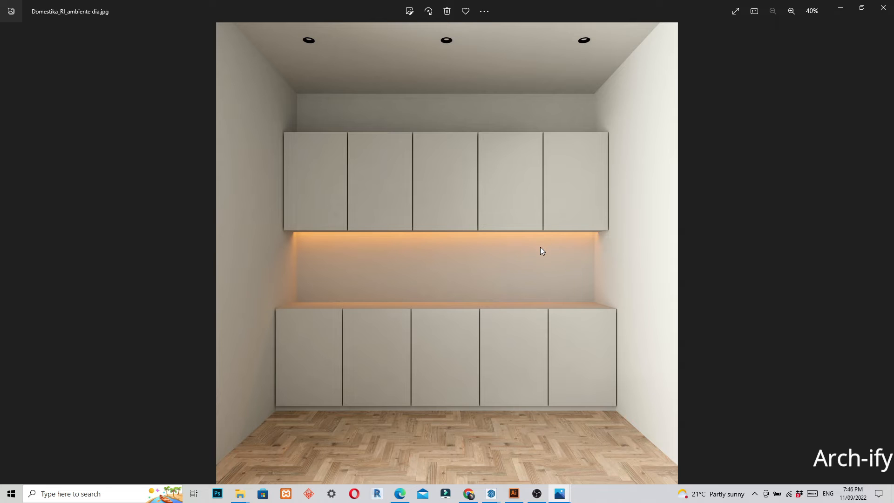
pyautogui.click(862, 8)
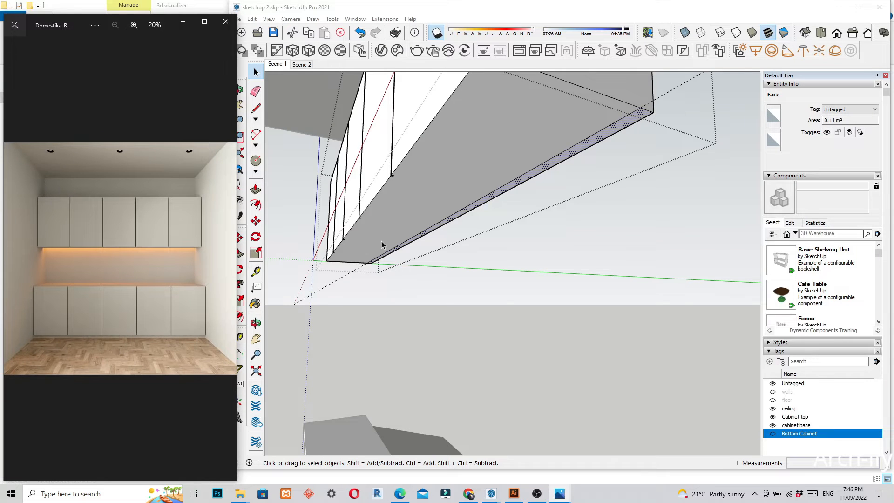
# Try to push the narrow rear strip of the underside 35 mm up into the upper cabinet
pyautogui.scroll(5, 512, 177)
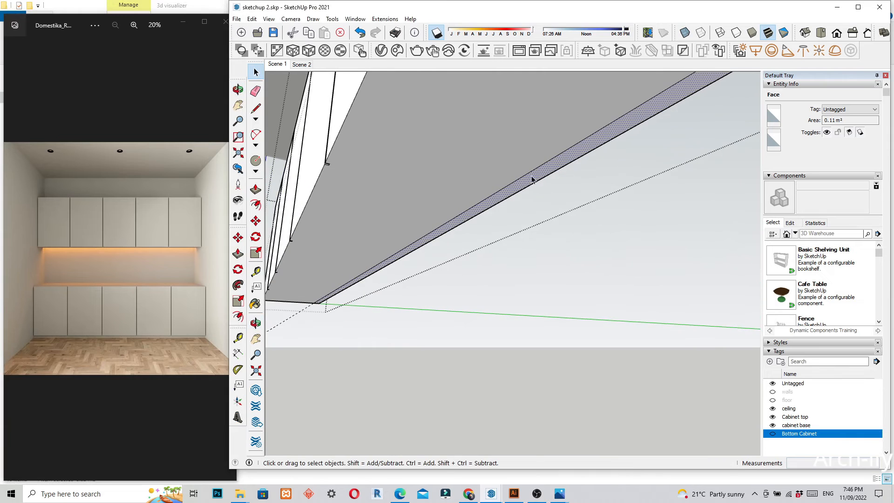
pyautogui.press('p')
pyautogui.moveTo(532, 180); pyautogui.dragTo(534, 168)
pyautogui.moveTo(531, 166); pyautogui.dragTo(446, 199, button='middle')
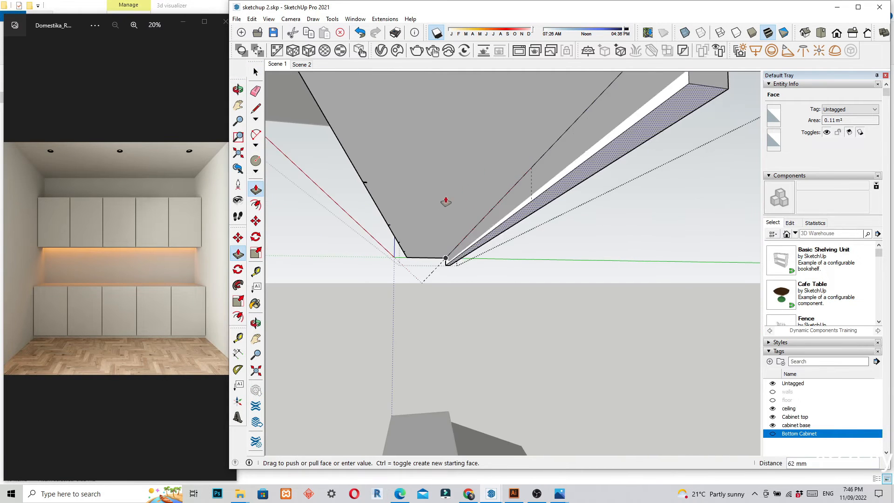
pyautogui.moveTo(550, 172); pyautogui.dragTo(502, 132, button='middle')
pyautogui.moveTo(502, 132); pyautogui.dragTo(547, 117)
pyautogui.moveTo(540, 126); pyautogui.dragTo(413, 205, button='middle')
pyautogui.moveTo(413, 206); pyautogui.dragTo(471, 116)
pyautogui.moveTo(471, 116); pyautogui.dragTo(481, 201, button='middle')
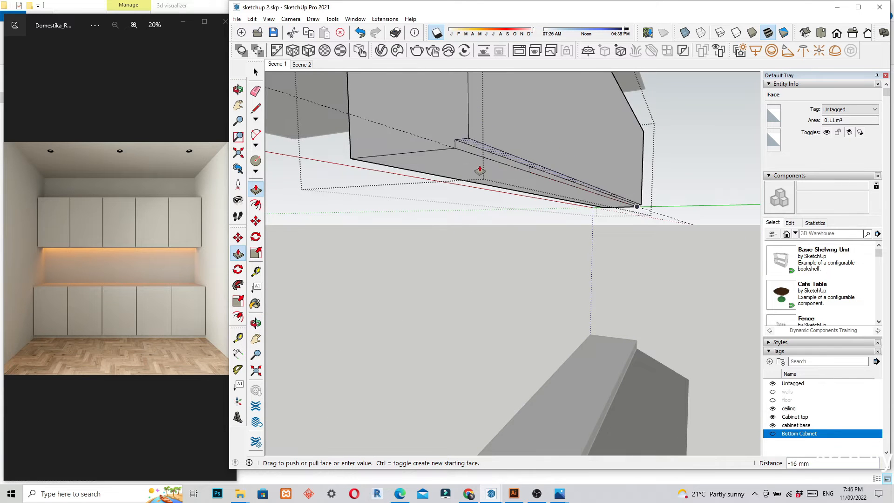
pyautogui.scroll(1, 483, 158)
pyautogui.moveTo(482, 154); pyautogui.dragTo(505, 139, button='middle')
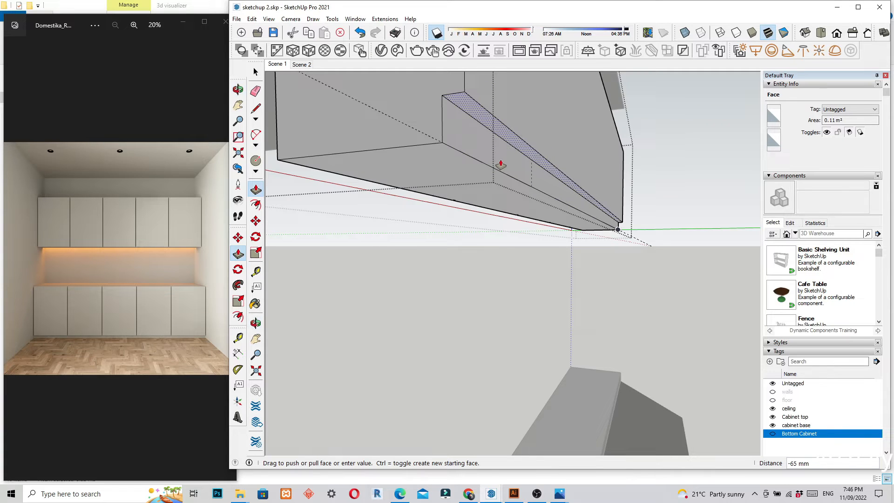
pyautogui.write('3')
pyautogui.press('Return')
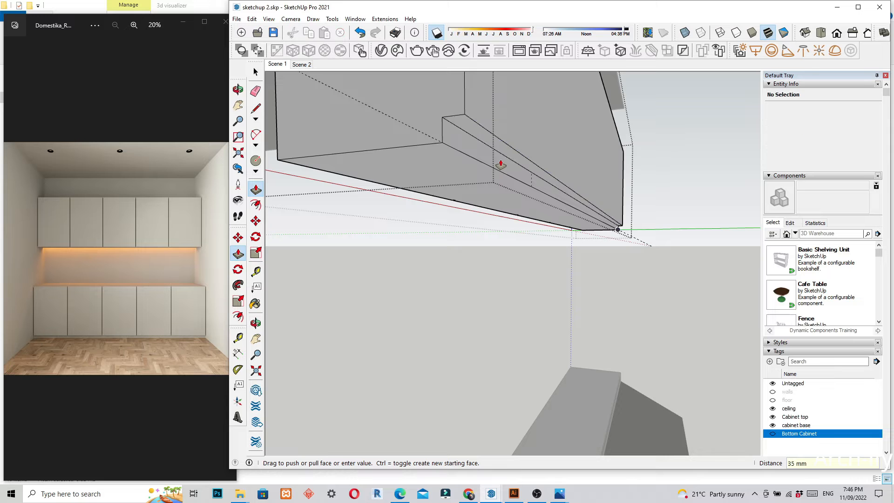
# Push the rear strip of the upper cabinet's underside 25 mm up to form the light strip recess
pyautogui.scroll(-2, 471, 195)
pyautogui.moveTo(442, 219); pyautogui.dragTo(485, 163, button='middle')
pyautogui.press('p')
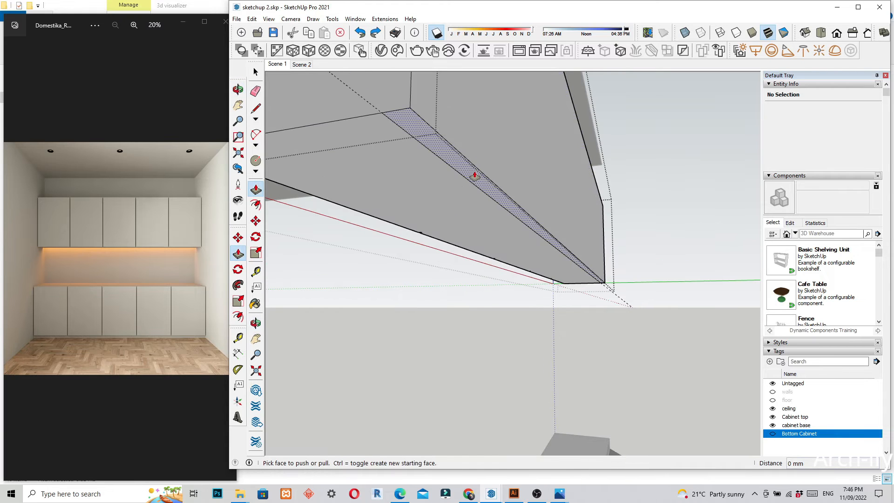
pyautogui.click(477, 175)
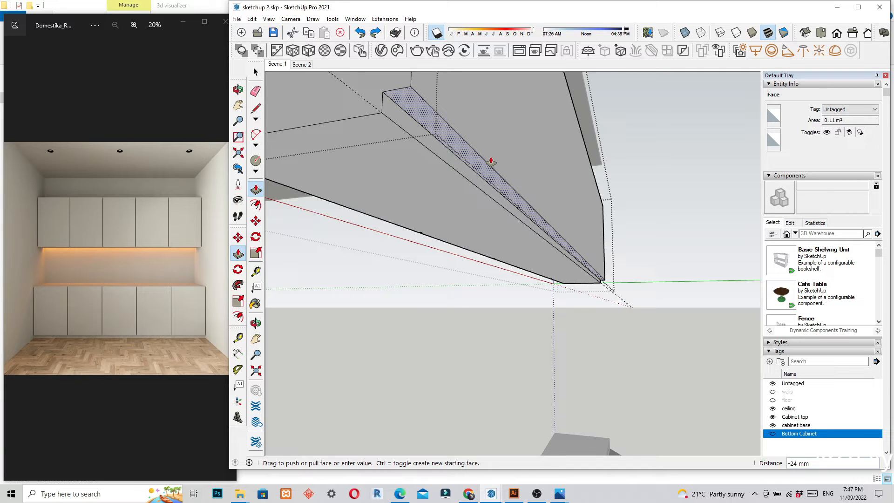
pyautogui.click(491, 161)
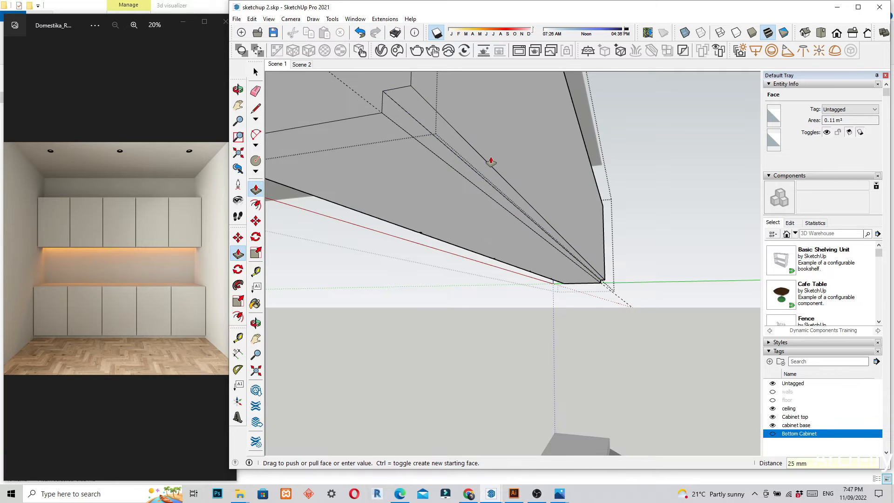
pyautogui.press('space')
pyautogui.moveTo(491, 161); pyautogui.dragTo(488, 242, button='middle')
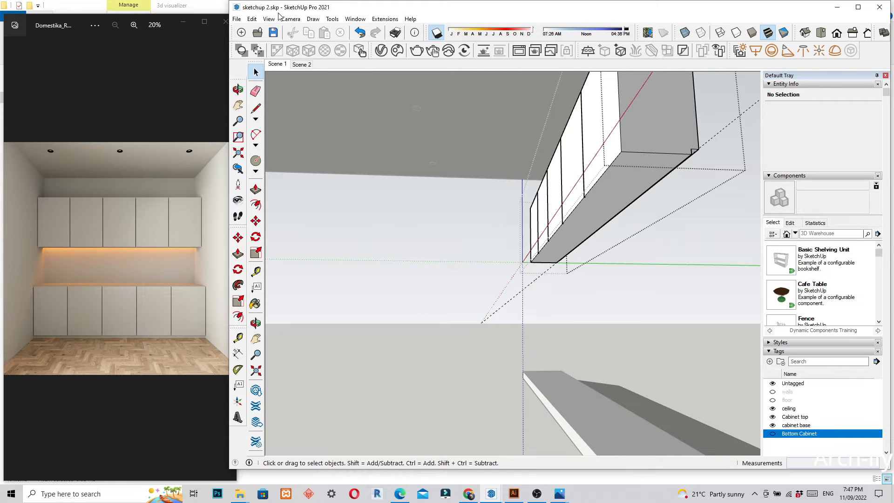
# Delete all guides from the model and leave the upper cabinet group
pyautogui.click(252, 19)
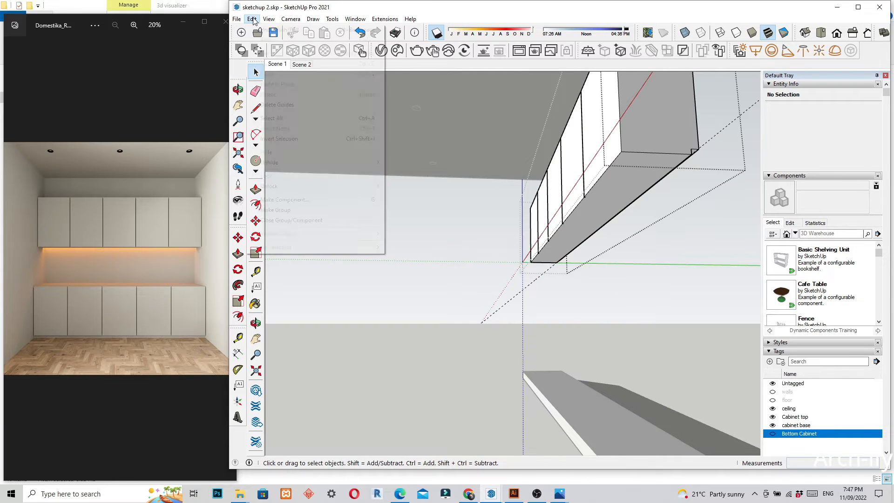
pyautogui.click(306, 106)
pyautogui.scroll(-5, 376, 250)
pyautogui.moveTo(365, 281); pyautogui.dragTo(566, 249, button='middle')
pyautogui.scroll(5, 567, 249)
pyautogui.scroll(2, 539, 191)
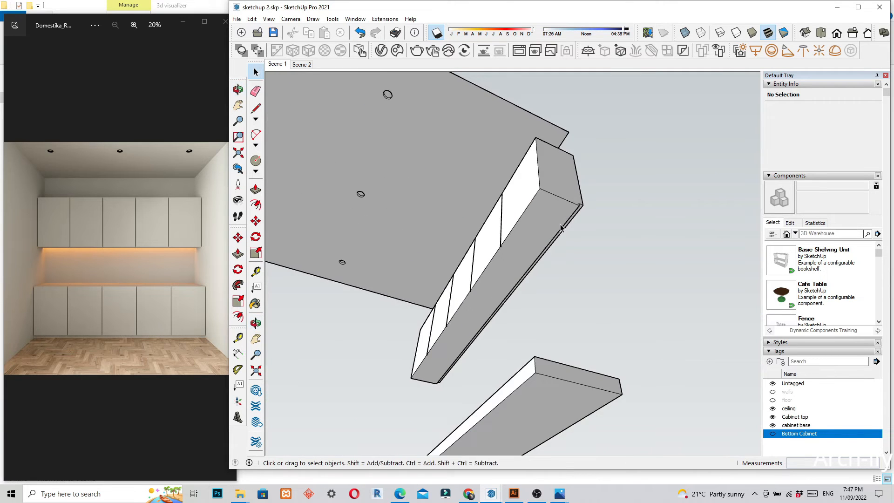
pyautogui.moveTo(538, 192); pyautogui.dragTo(562, 318, button='middle')
pyautogui.scroll(-1, 617, 231)
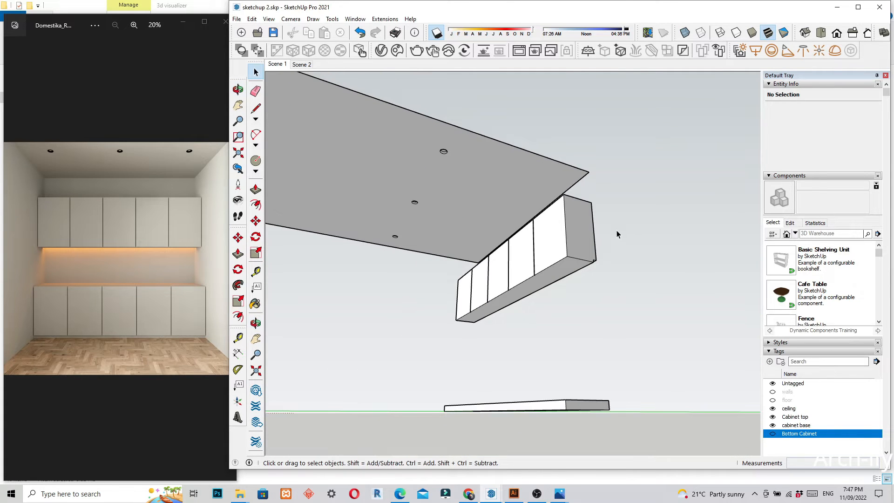
pyautogui.moveTo(581, 213); pyautogui.dragTo(726, 253, button='middle')
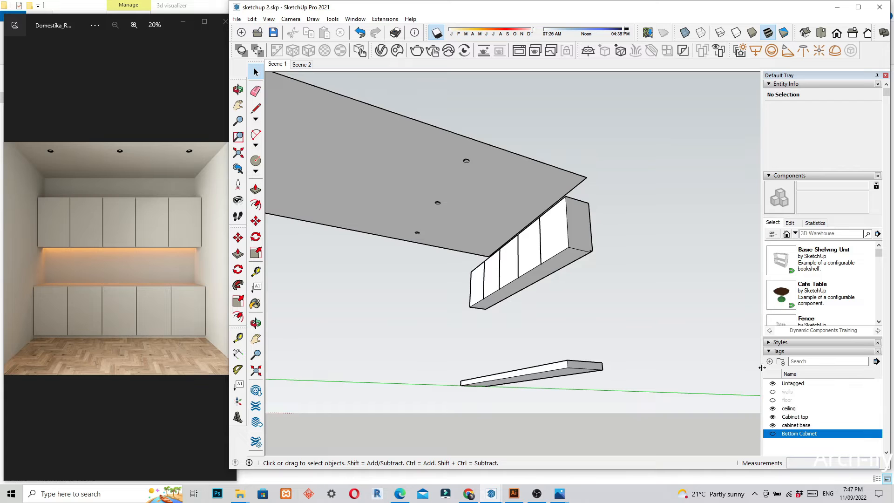
# Show the floor, walls and Bottom Cabinet tags again and return to the Scene 1 view
pyautogui.click(773, 400)
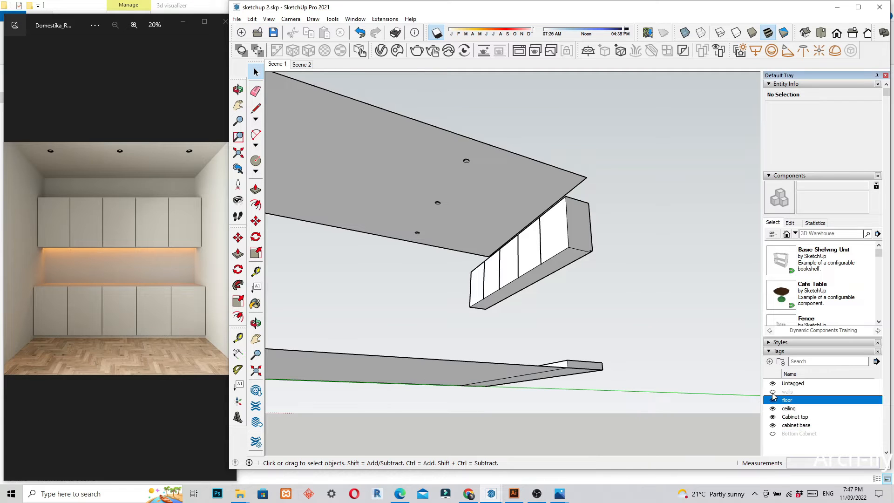
pyautogui.click(773, 392)
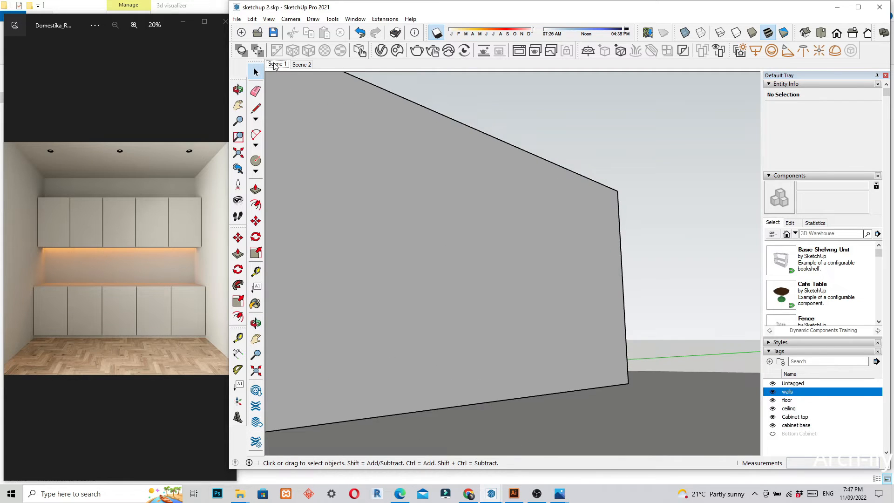
pyautogui.click(275, 64)
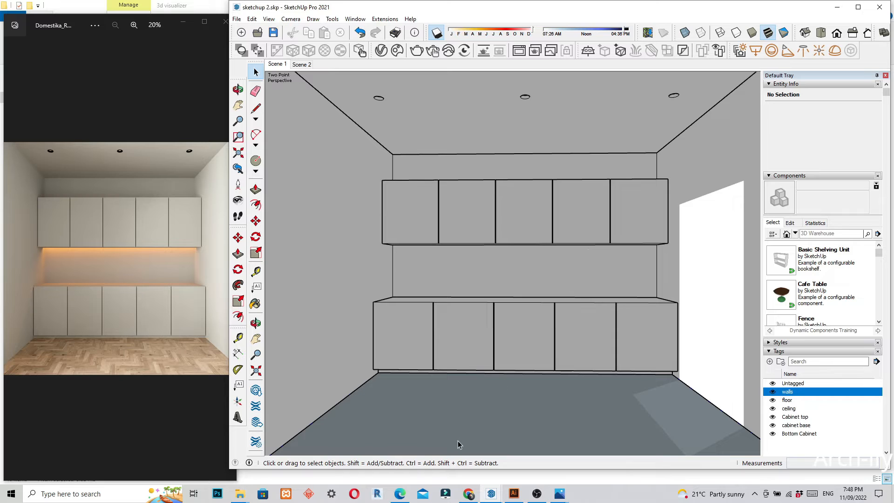
# Open the floor group for editing, select its face and bring up the V-Ray Asset Editor over the model
pyautogui.doubleClick(461, 422)
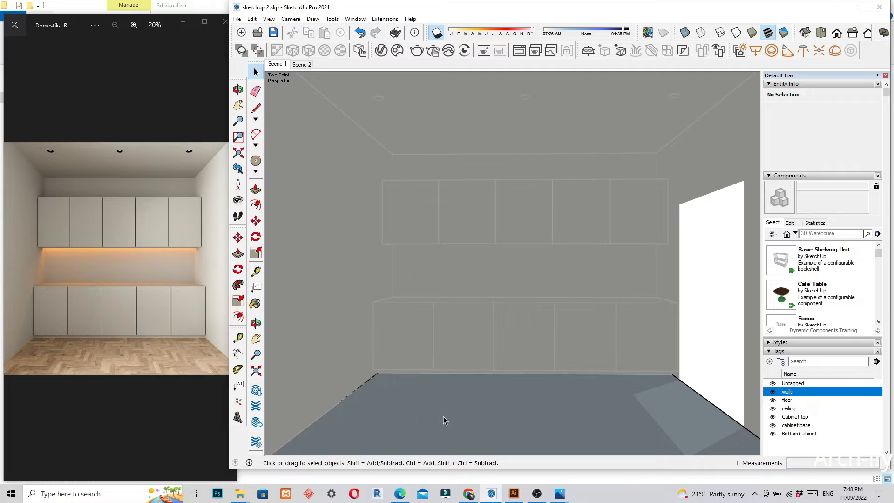
pyautogui.click(447, 403)
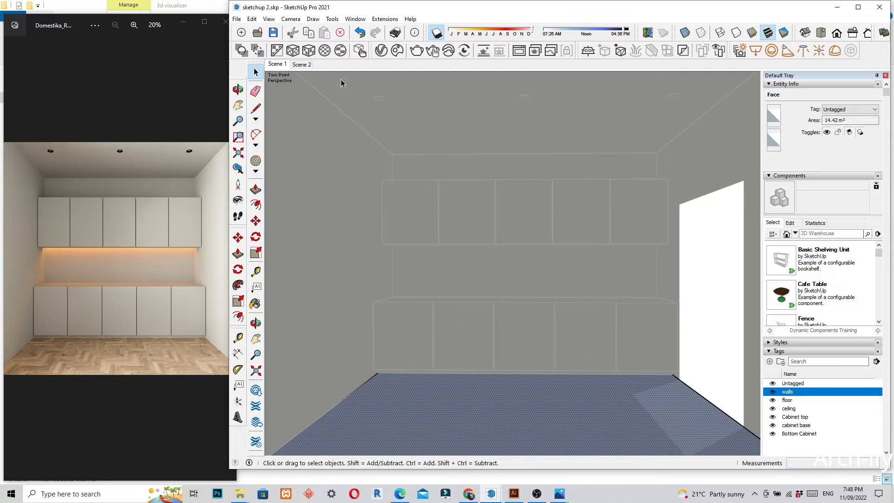
pyautogui.click(381, 51)
pyautogui.moveTo(175, 88); pyautogui.dragTo(411, 70)
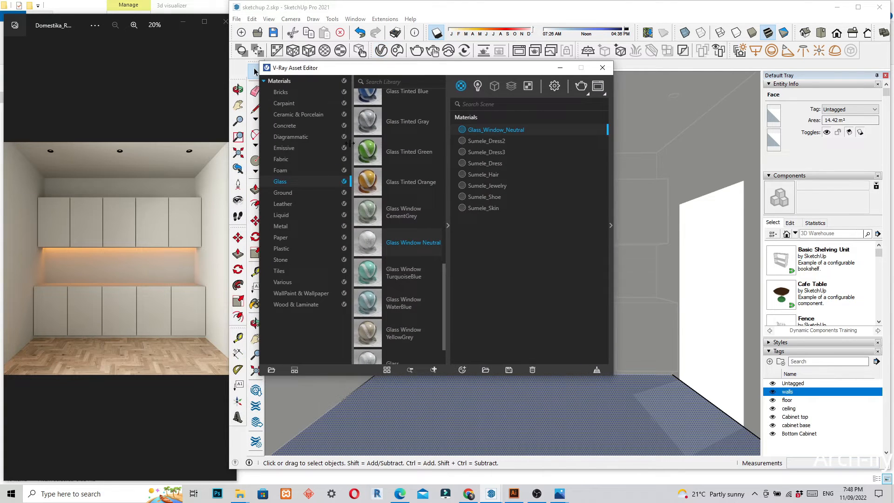
# Browse the Tiles and Wood & Laminate material libraries for a floor finish resembling the reference image's light parquet
pyautogui.click(293, 270)
pyautogui.scroll(-4, 411, 225)
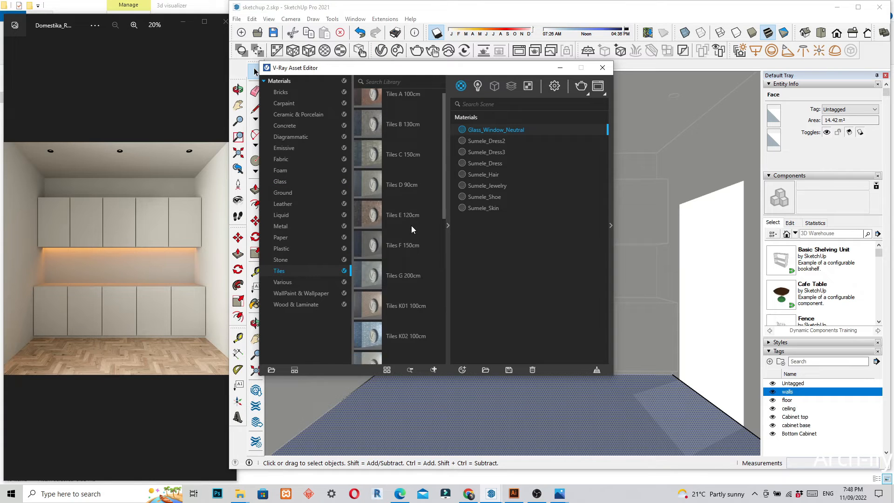
pyautogui.scroll(-2, 396, 265)
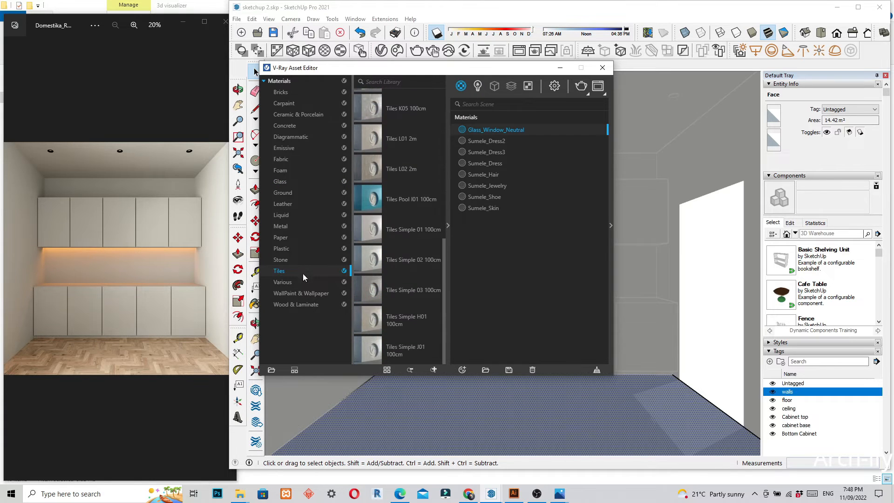
pyautogui.click(289, 303)
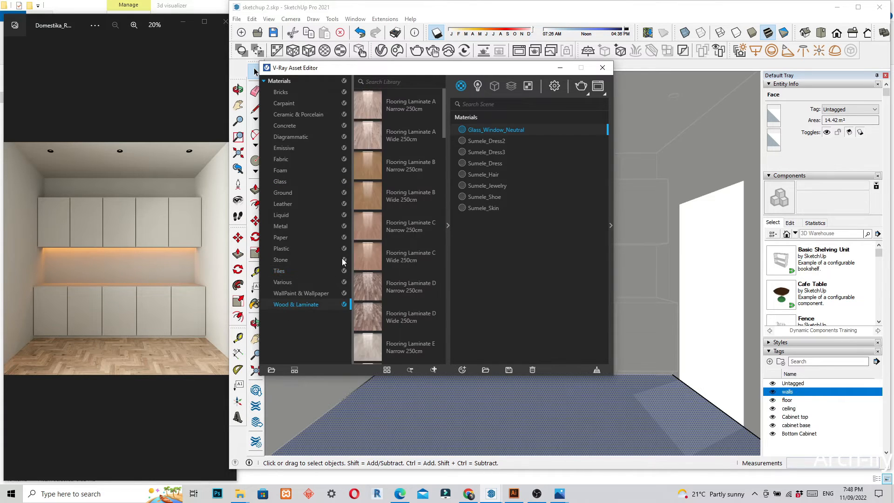
pyautogui.scroll(-5, 381, 218)
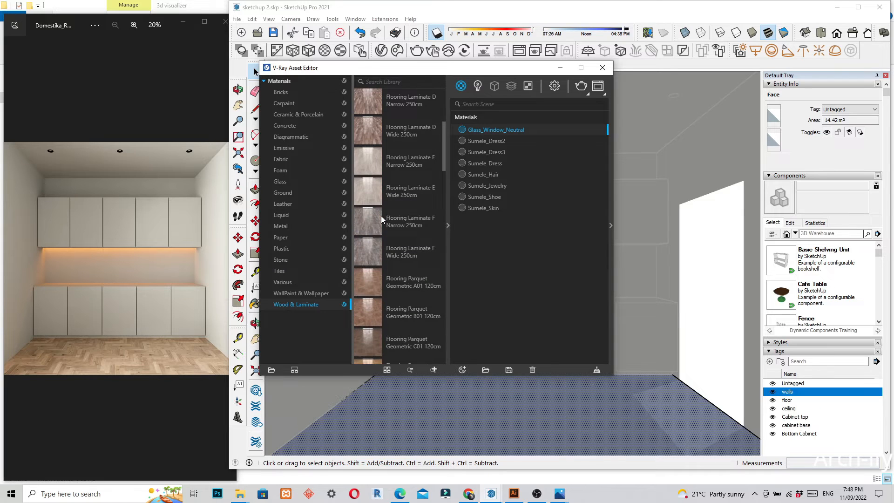
pyautogui.scroll(-10, 381, 216)
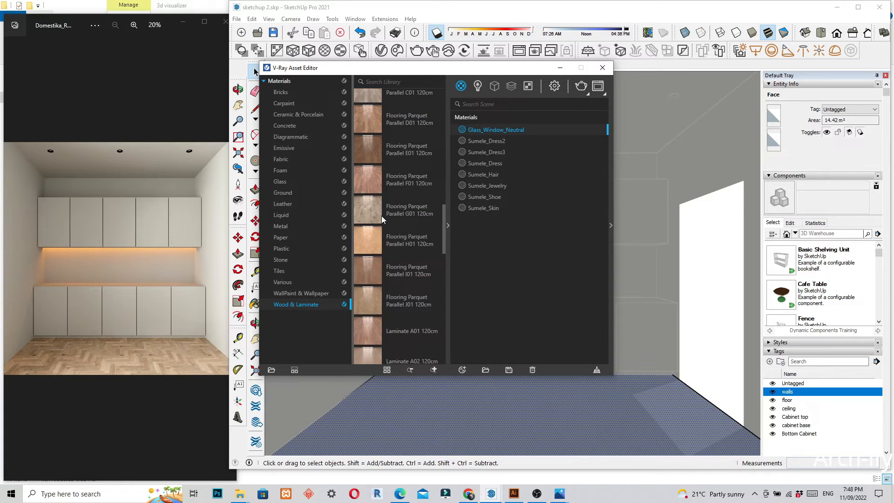
pyautogui.scroll(-10, 381, 216)
pyautogui.scroll(-5, 382, 216)
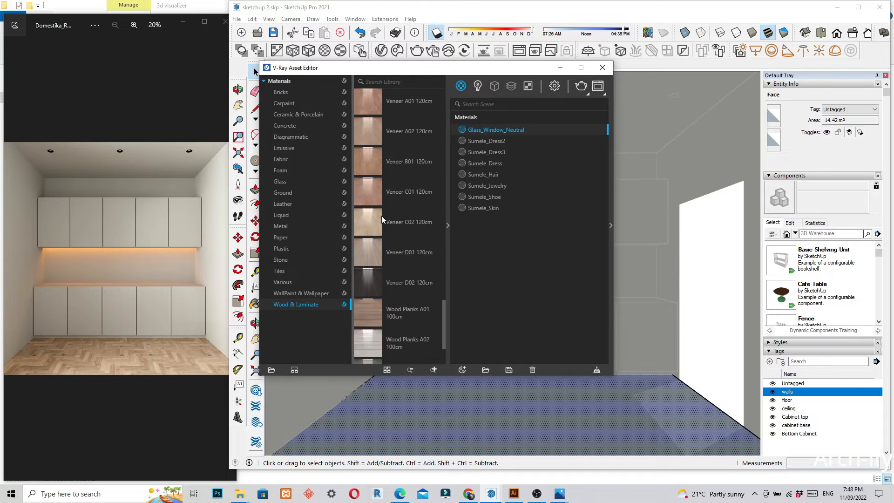
pyautogui.scroll(10, 381, 217)
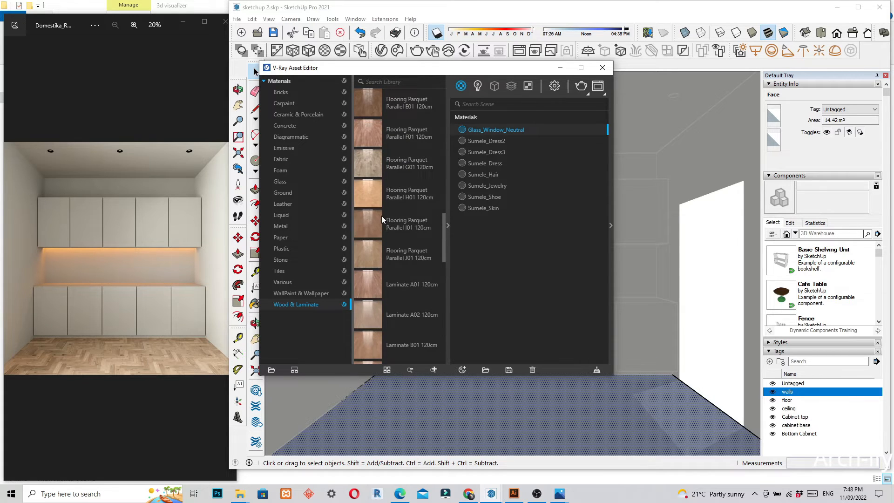
pyautogui.scroll(5, 382, 217)
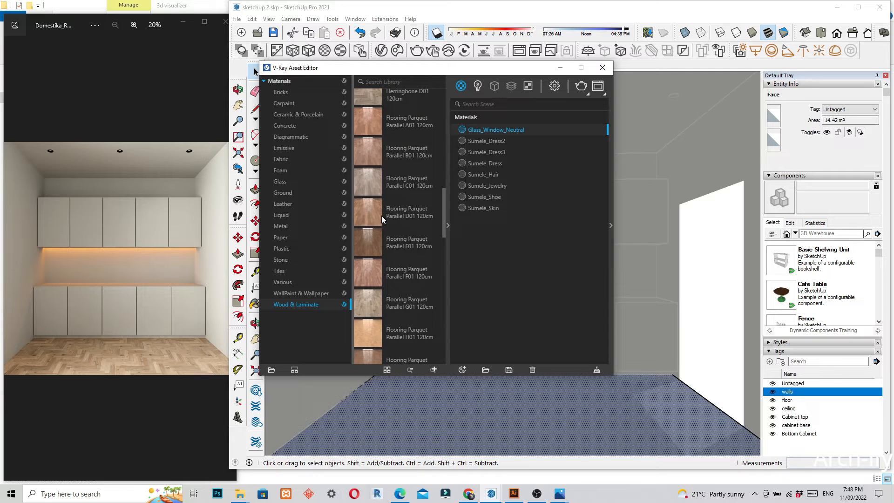
# Add the Flooring Parquet Parallel C01 120cm material to the scene and apply it to the selected floor face
pyautogui.rightClick(395, 186)
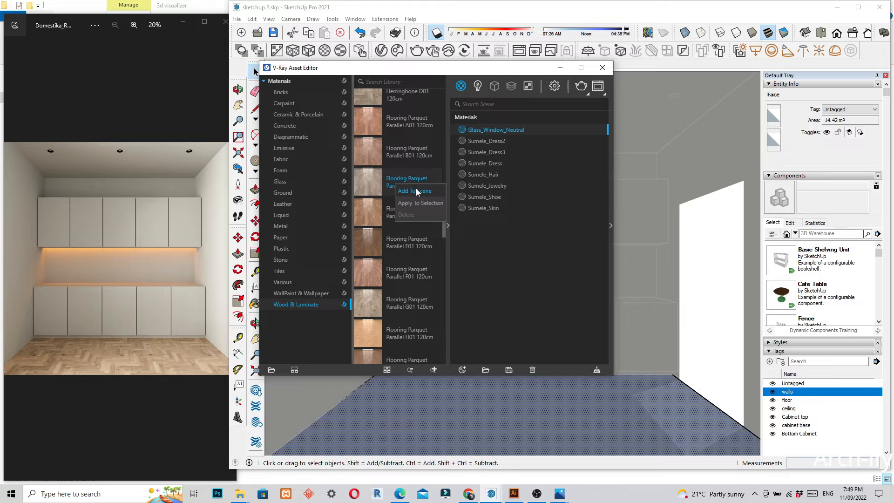
pyautogui.click(418, 202)
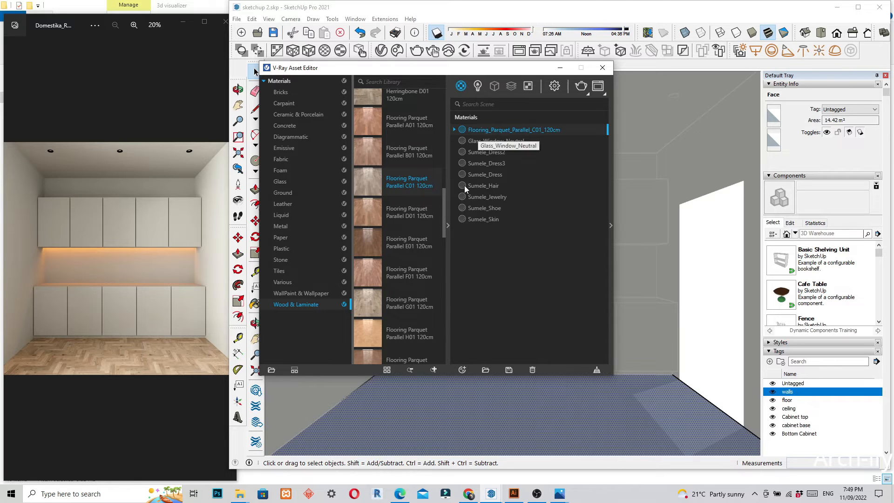
pyautogui.rightClick(485, 132)
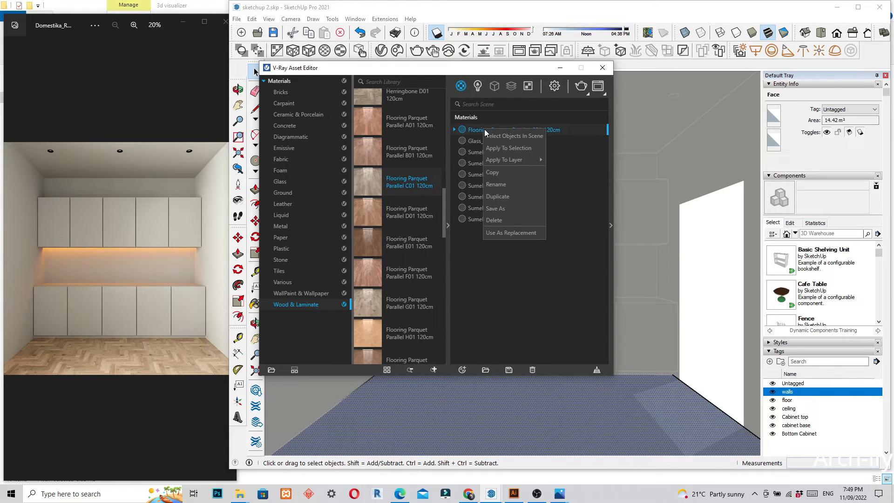
pyautogui.click(505, 144)
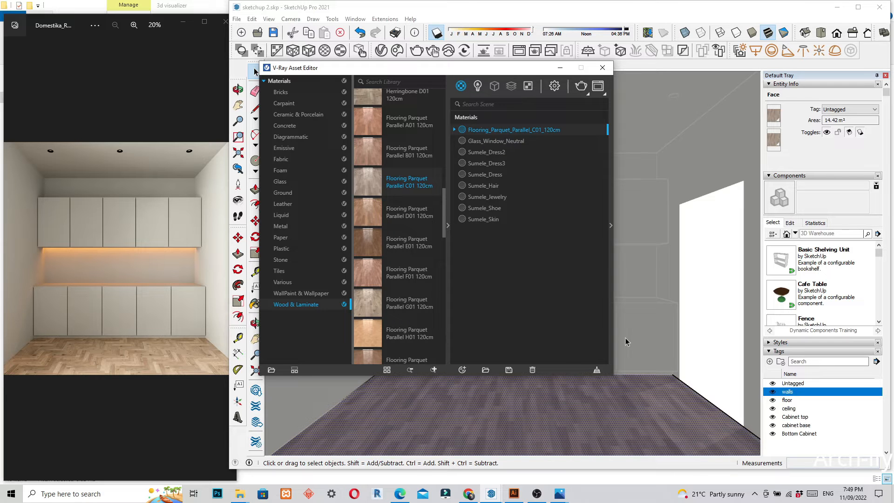
# Expand the parquet material's settings and preview, and place the Asset Editor so the reference image stays uncovered
pyautogui.moveTo(505, 69); pyautogui.dragTo(345, 23)
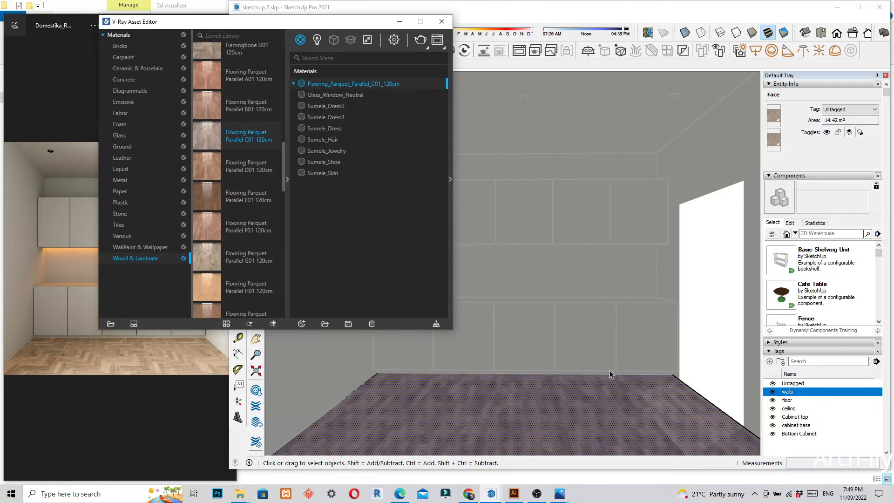
pyautogui.moveTo(618, 350)
pyautogui.mouseDown(button='middle')
pyautogui.moveTo(603, 379)
pyautogui.moveTo(631, 358)
pyautogui.mouseUp(button='middle')
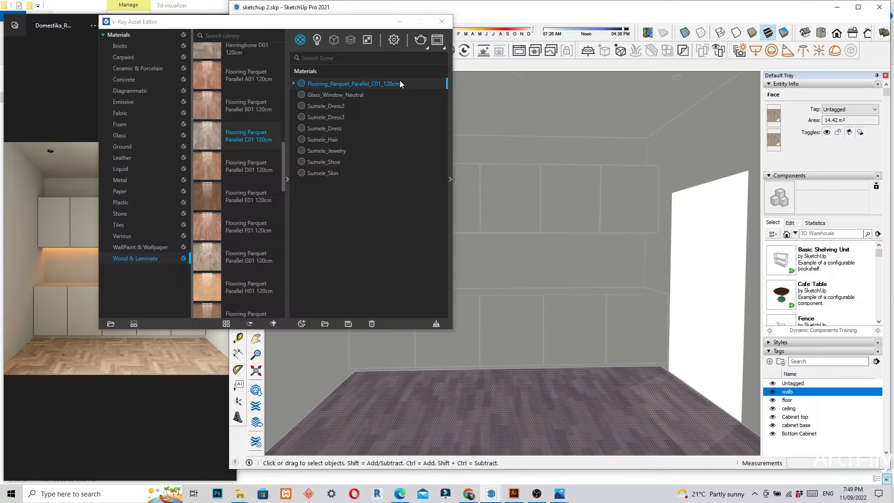
pyautogui.click(450, 180)
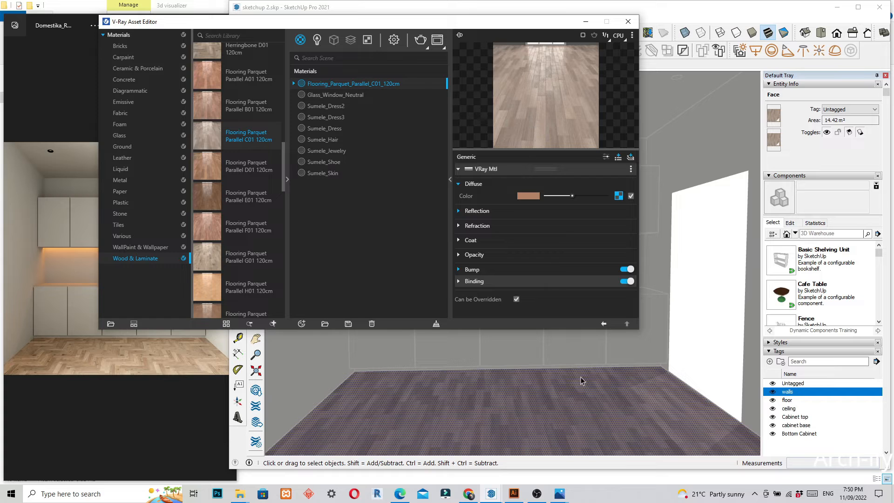
pyautogui.moveTo(509, 24)
pyautogui.mouseDown()
pyautogui.moveTo(433, 219)
pyautogui.moveTo(619, 251)
pyautogui.moveTo(604, 184)
pyautogui.moveTo(499, 109)
pyautogui.moveTo(494, 79)
pyautogui.moveTo(455, 79)
pyautogui.moveTo(537, 86)
pyautogui.moveTo(573, 270)
pyautogui.moveTo(598, 311)
pyautogui.moveTo(605, 206)
pyautogui.moveTo(593, 172)
pyautogui.moveTo(634, 305)
pyautogui.mouseUp()
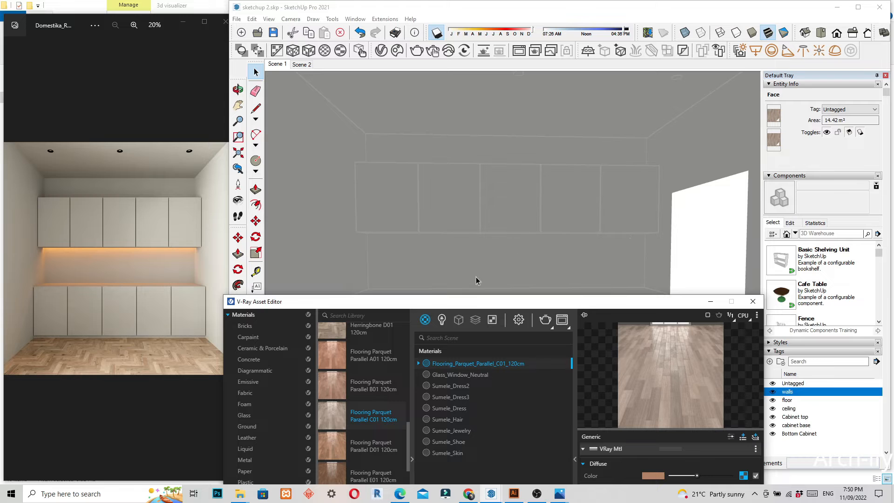
pyautogui.moveTo(468, 307); pyautogui.dragTo(502, 208)
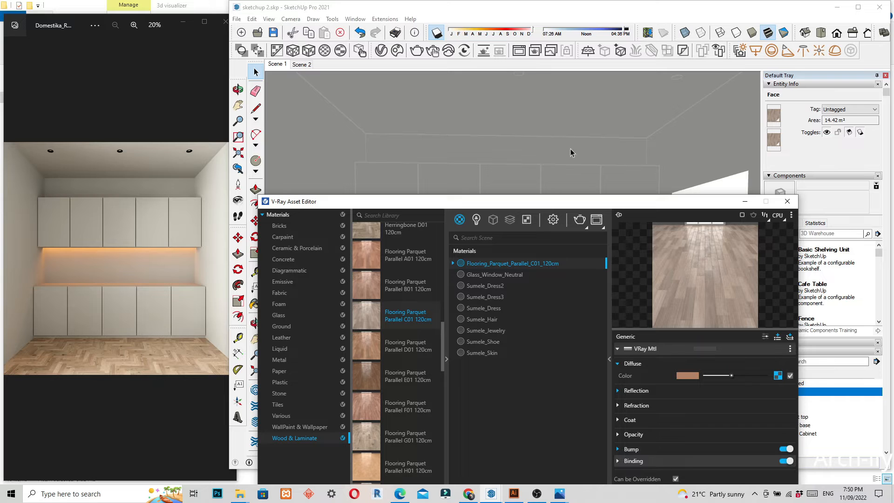
pyautogui.moveTo(536, 203); pyautogui.dragTo(504, 148)
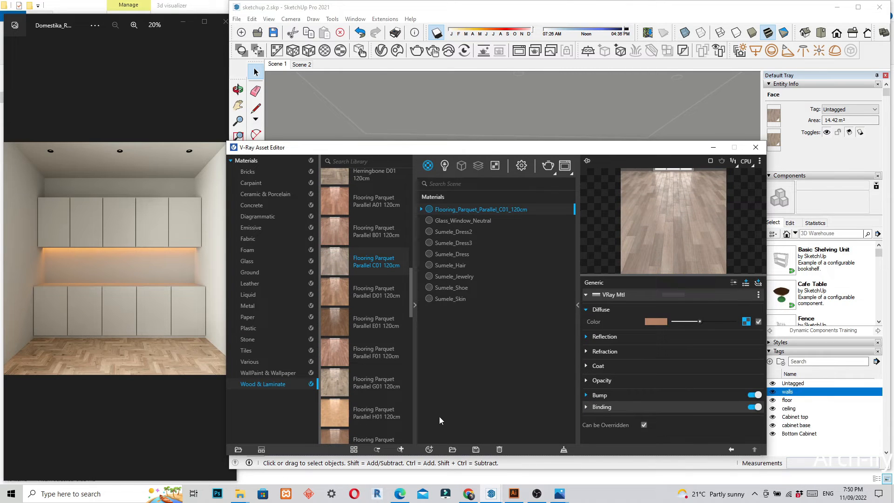
# Create a new generic V-Ray material and name it General
pyautogui.click(429, 450)
pyautogui.moveTo(445, 401)
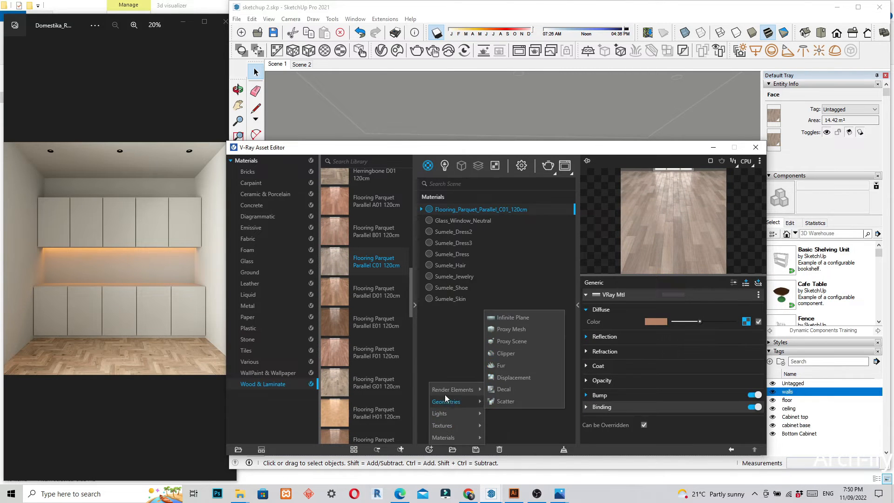
pyautogui.moveTo(443, 438)
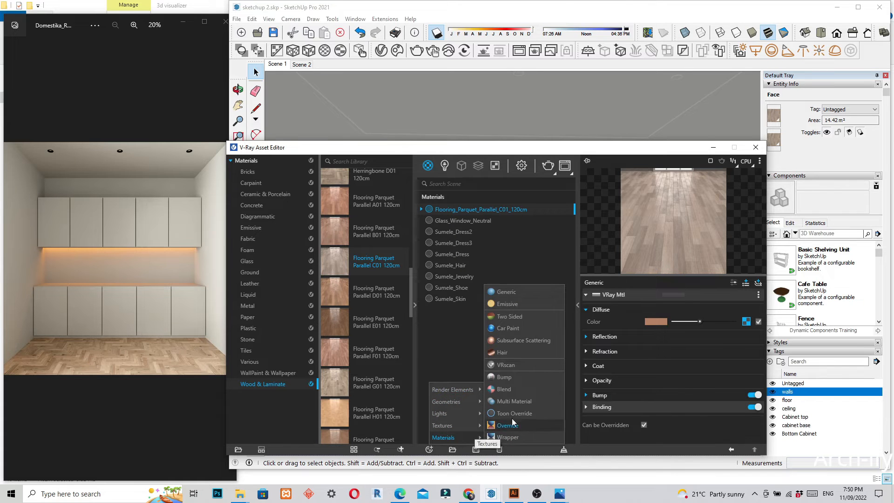
pyautogui.click(508, 292)
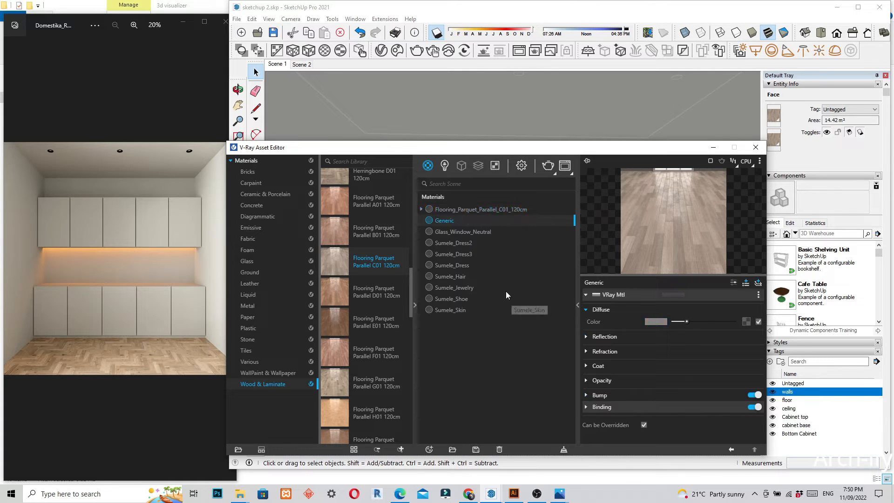
pyautogui.doubleClick(446, 222)
pyautogui.moveTo(459, 219); pyautogui.dragTo(436, 220)
pyautogui.write('Gen')
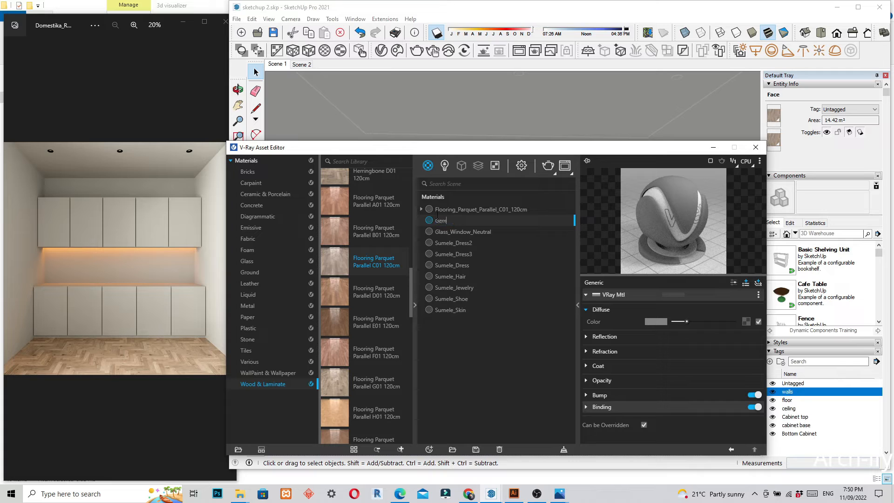
pyautogui.write('neral')
pyautogui.press('Return')
# Set the General material's diffuse colour to white
pyautogui.click(654, 321)
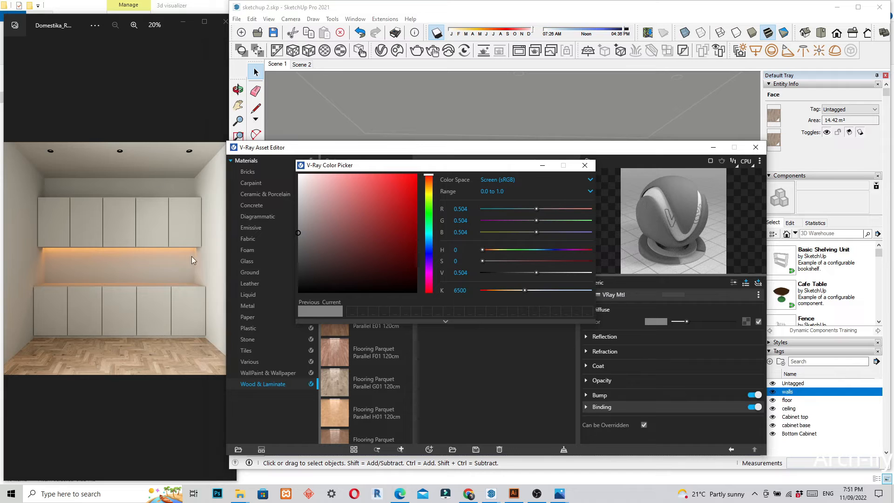
pyautogui.moveTo(332, 222); pyautogui.dragTo(286, 171)
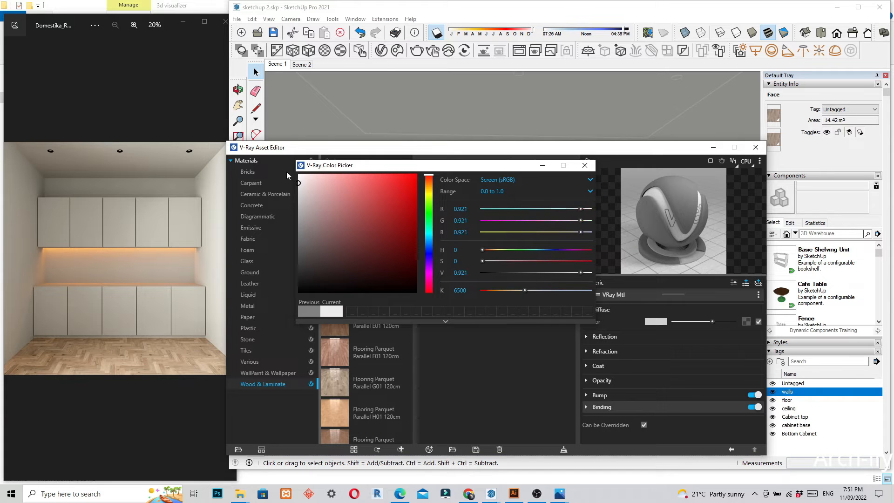
pyautogui.click(586, 167)
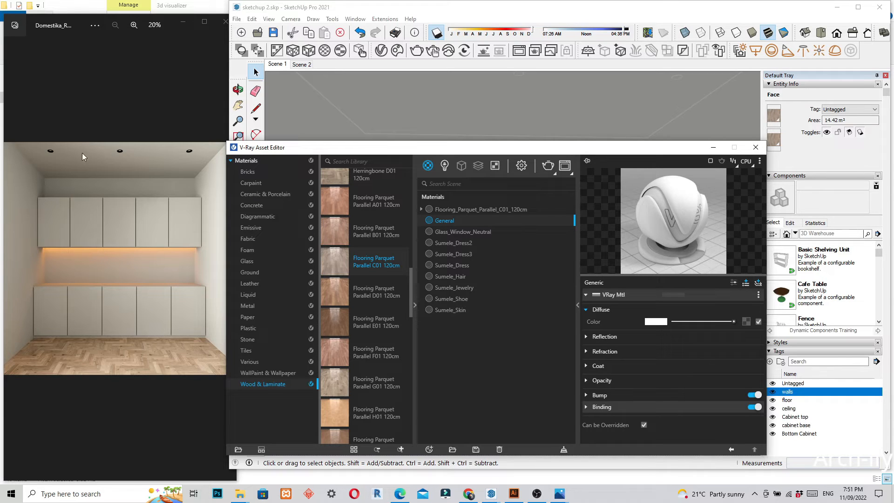
# Create another generic V-Ray material and name it Ceiling light disc
pyautogui.click(434, 449)
pyautogui.moveTo(475, 425)
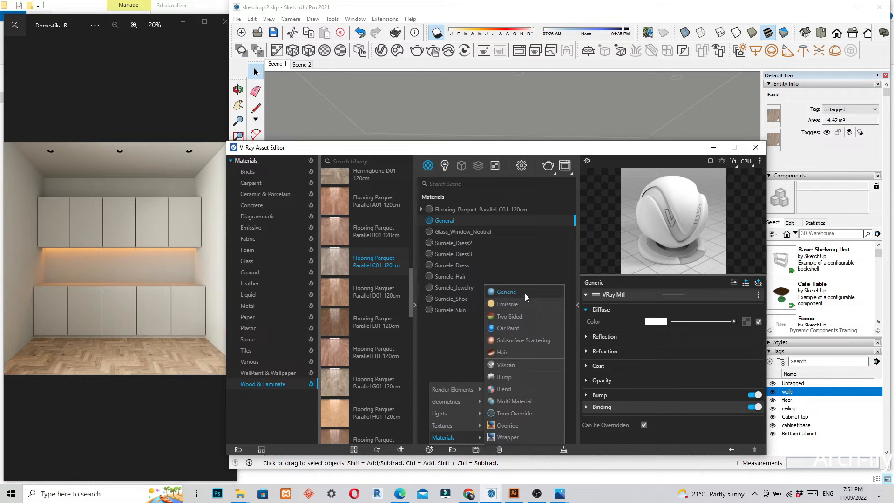
pyautogui.click(524, 293)
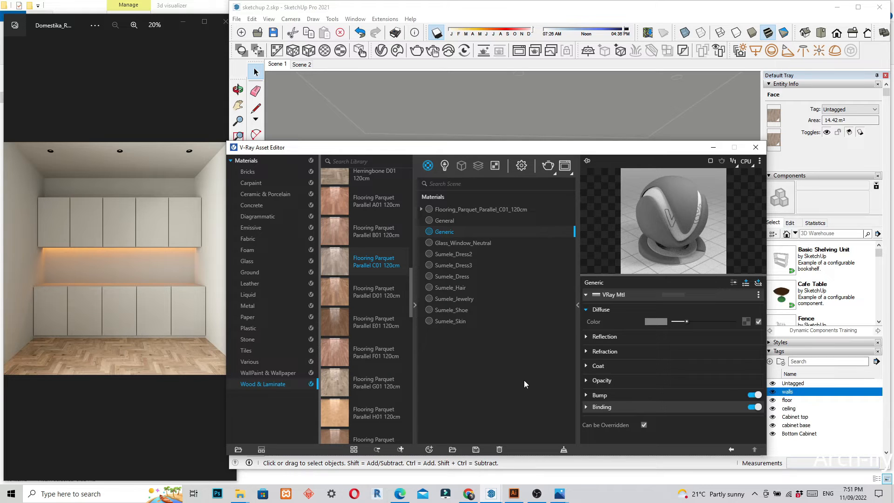
pyautogui.doubleClick(444, 232)
pyautogui.write('Ceiling light disc')
pyautogui.press('Return')
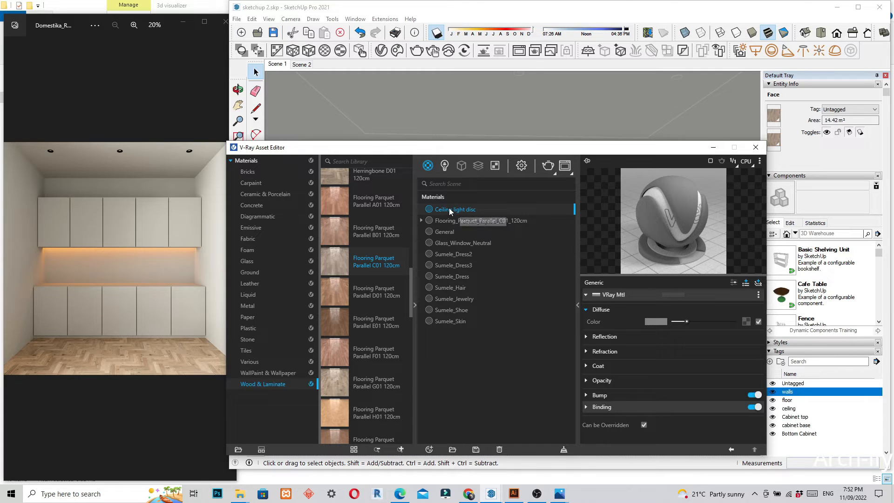
# Set the Ceiling light disc material's diffuse colour to near-black, with RGB values of about 0.14
pyautogui.click(659, 322)
pyautogui.moveTo(305, 248); pyautogui.dragTo(302, 276)
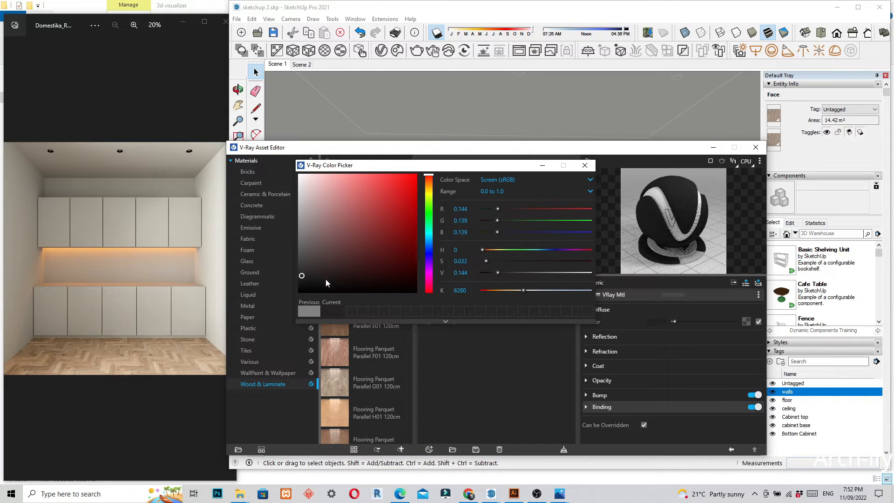
pyautogui.click(585, 166)
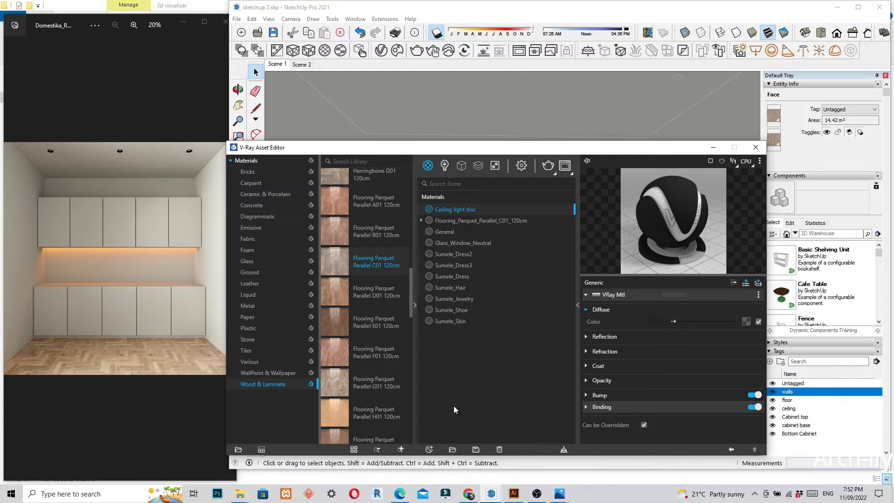
pyautogui.click(429, 450)
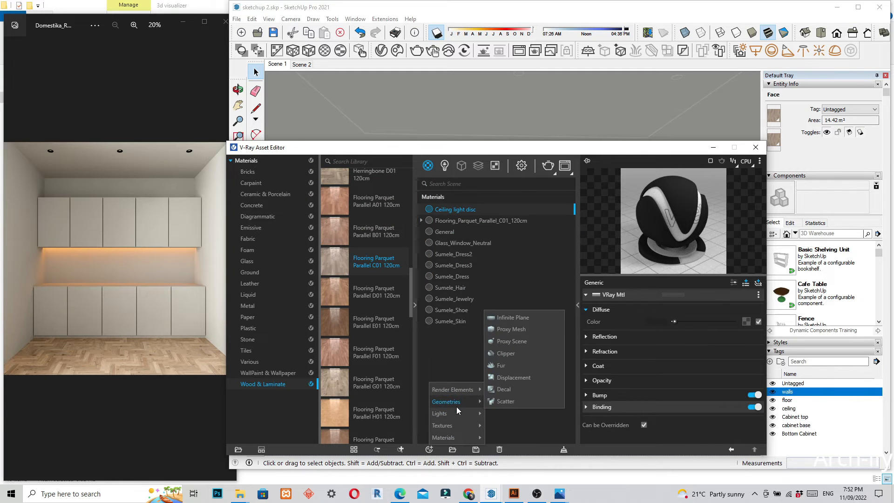
pyautogui.moveTo(457, 412)
pyautogui.click(455, 358)
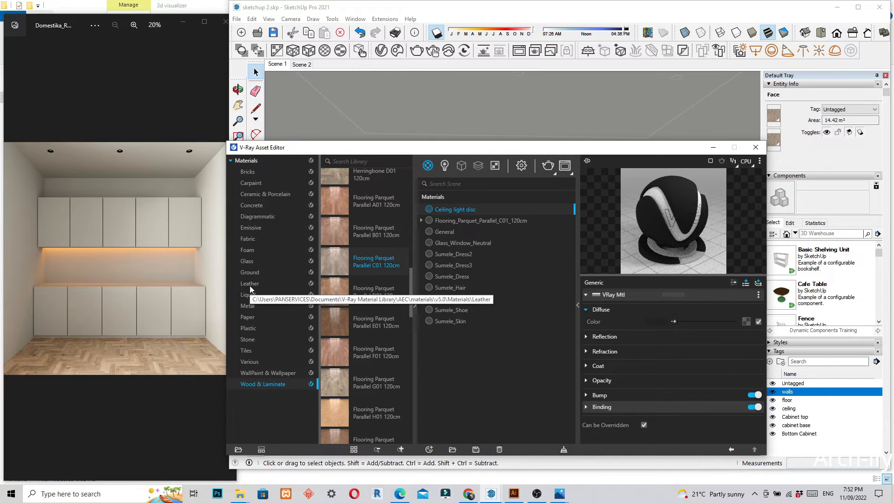
# Add the LED 5500k emissive material from the V-Ray library to the scene and rename it Ceiling light
pyautogui.click(249, 229)
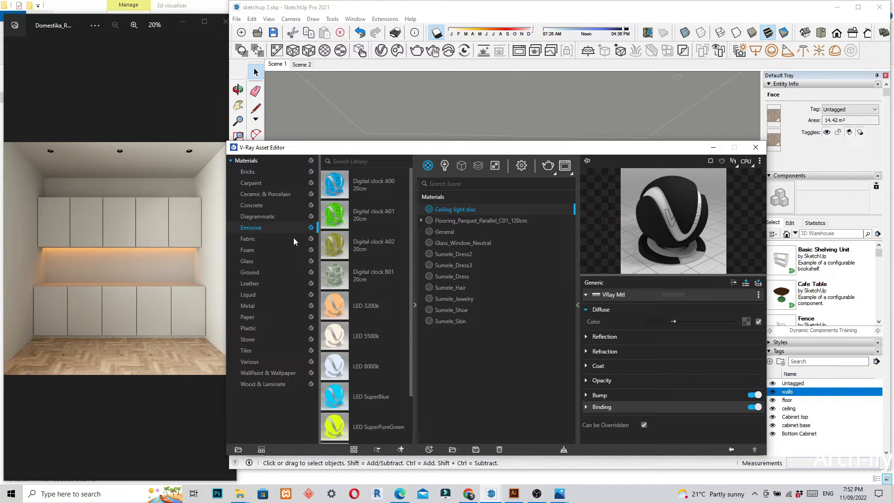
pyautogui.scroll(-2, 360, 314)
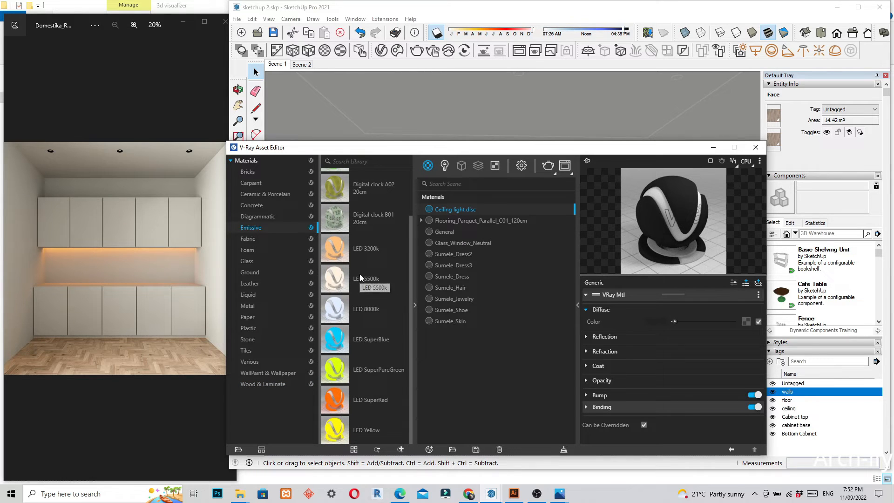
pyautogui.moveTo(360, 276); pyautogui.dragTo(477, 336)
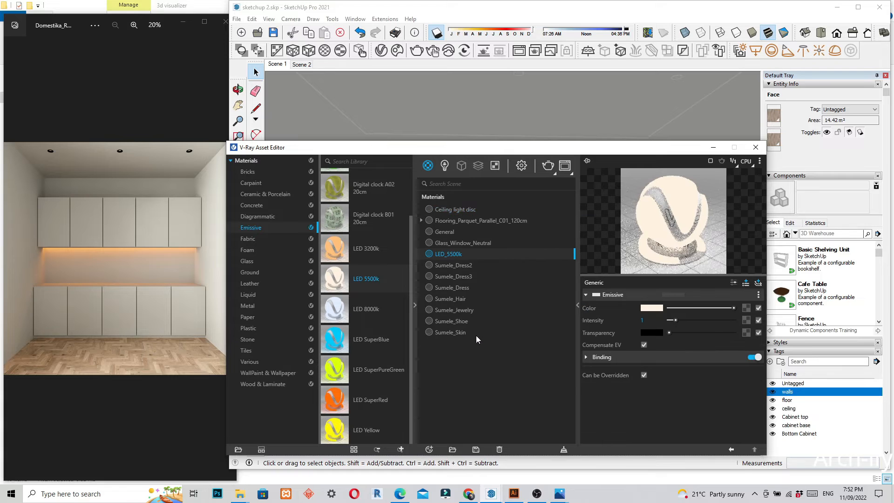
pyautogui.doubleClick(454, 254)
pyautogui.moveTo(461, 256); pyautogui.dragTo(432, 256)
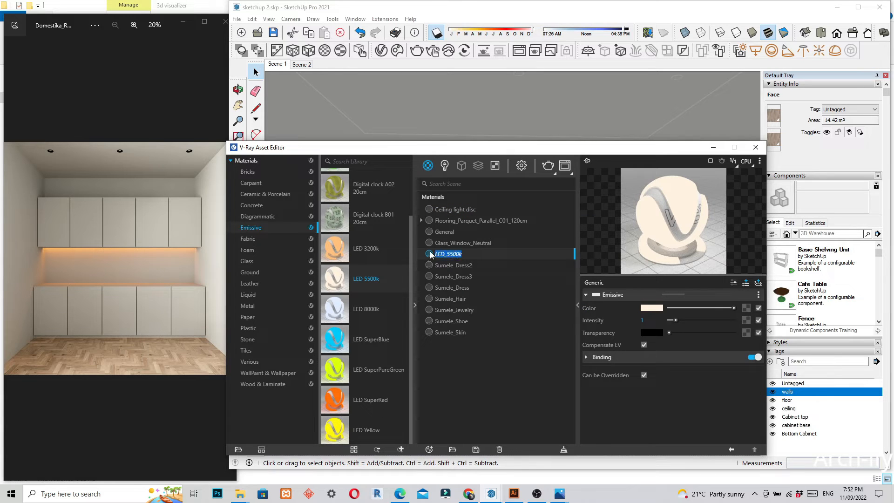
pyautogui.write('Ceiling ligh')
pyautogui.press('Return')
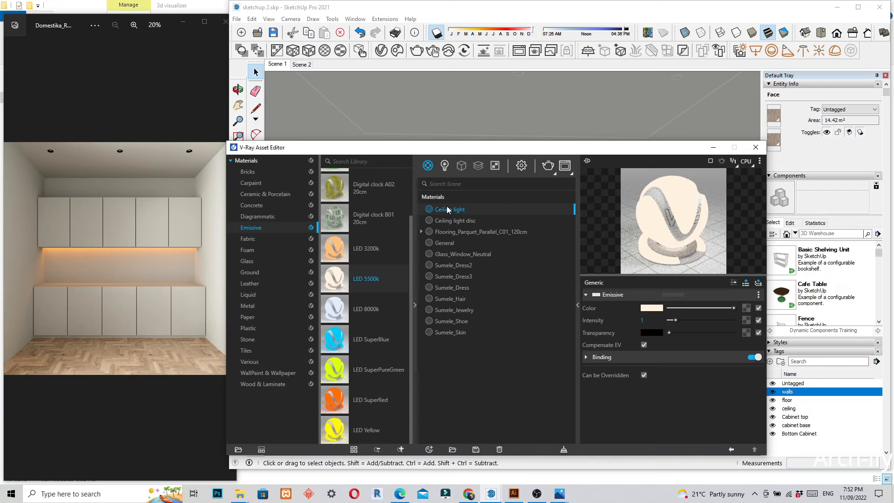
# Duplicate the Ceiling light material and rename the copy Cabinet light
pyautogui.rightClick(447, 208)
pyautogui.click(476, 273)
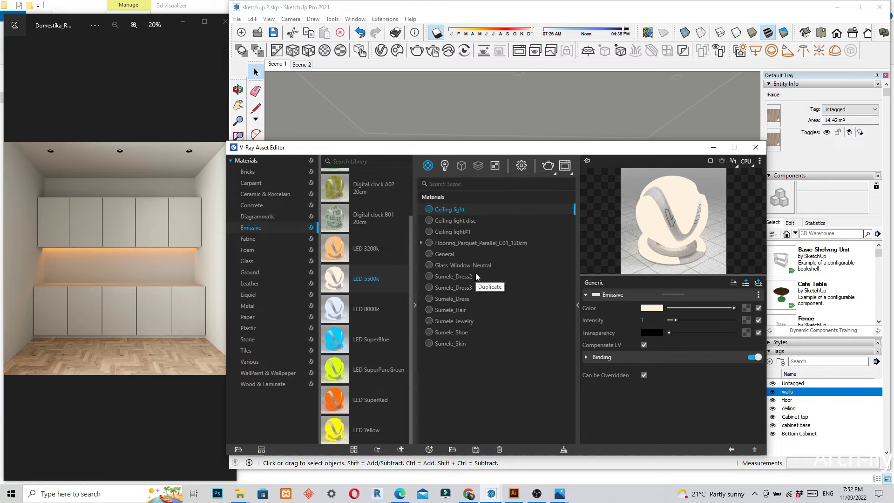
pyautogui.doubleClick(438, 209)
pyautogui.write('C')
pyautogui.doubleClick(449, 232)
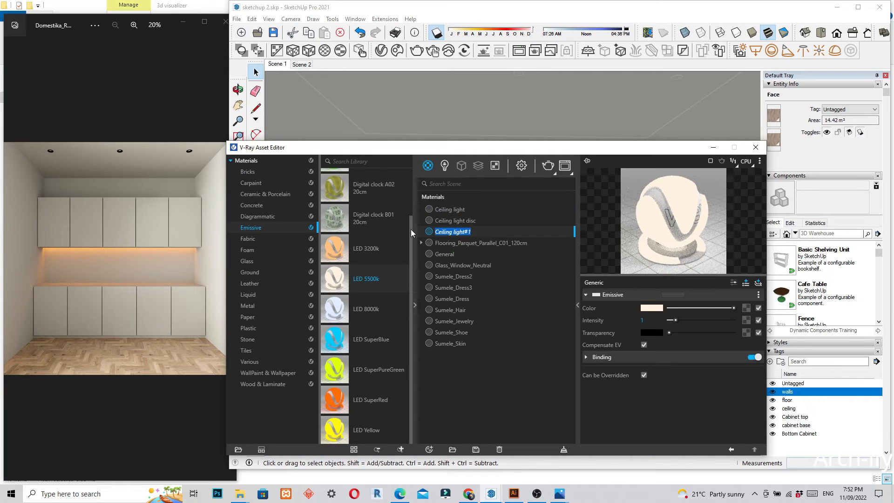
pyautogui.write('Cabinet light')
pyautogui.press('Return')
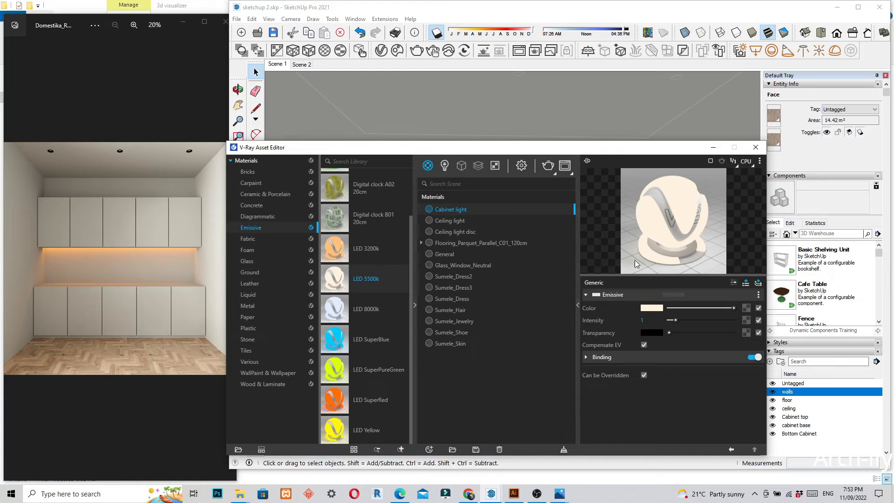
# Collapse the V-Ray material library and move the asset editor clear of the room model
pyautogui.click(494, 120)
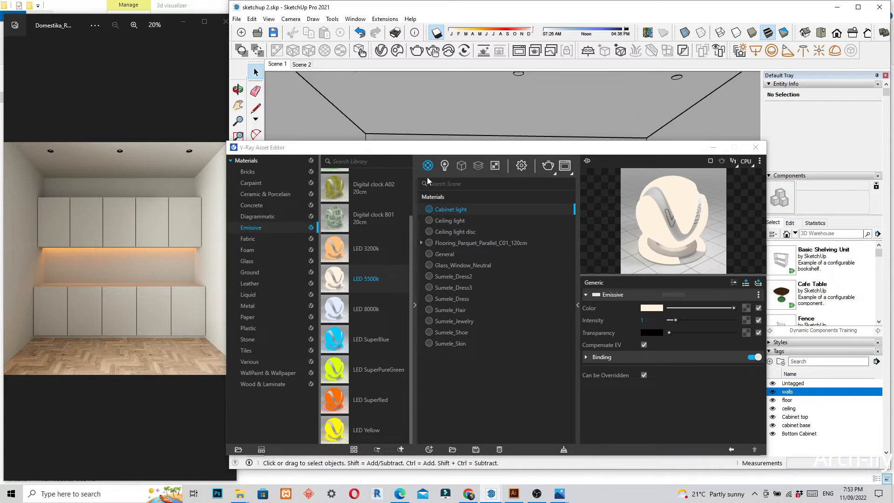
pyautogui.click(415, 304)
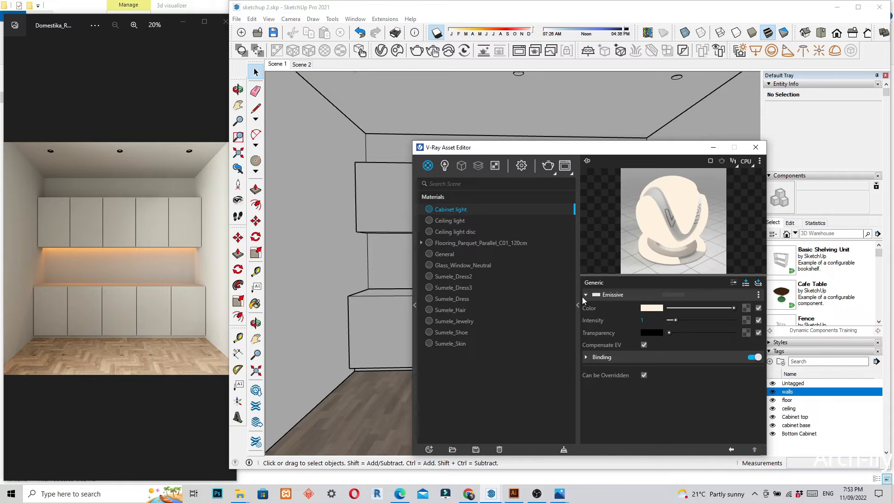
pyautogui.moveTo(544, 147); pyautogui.dragTo(167, 289)
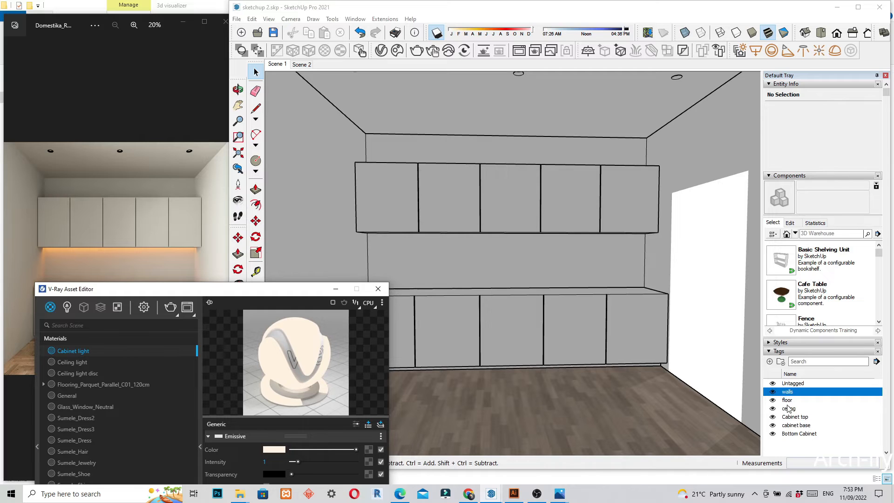
# Hide the ceiling tag and bring the room into view from above
pyautogui.click(681, 263)
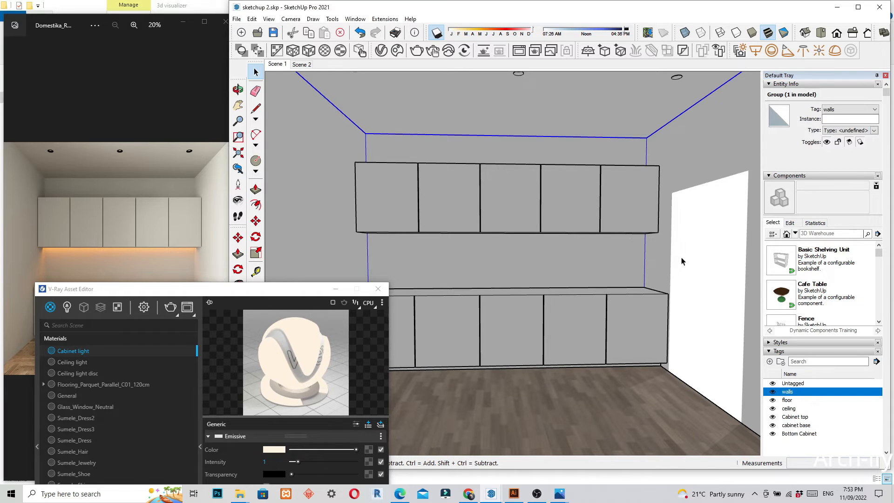
pyautogui.doubleClick(681, 261)
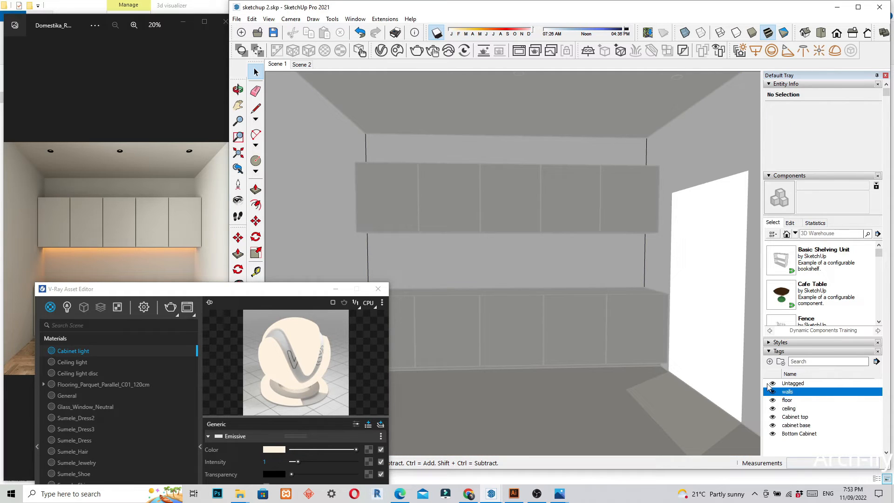
pyautogui.click(773, 409)
pyautogui.moveTo(730, 376); pyautogui.dragTo(504, 367, button='middle')
pyautogui.scroll(-3, 561, 343)
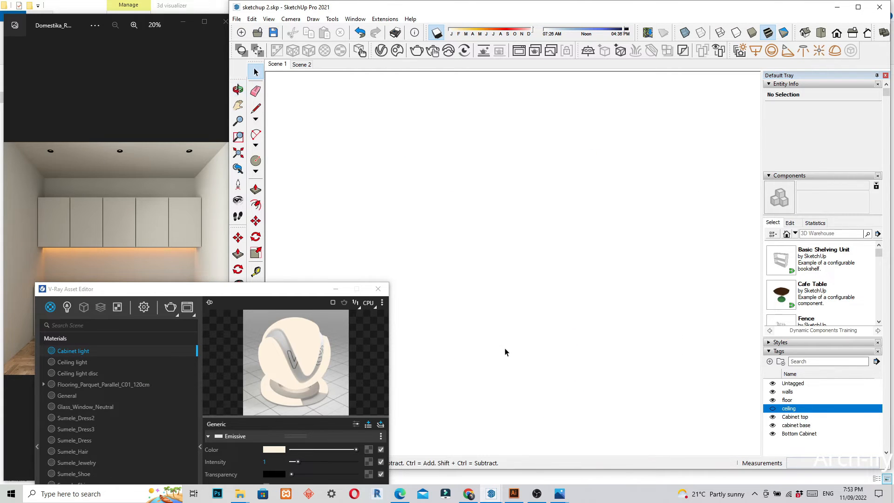
pyautogui.scroll(-3, 507, 344)
pyautogui.moveTo(533, 327); pyautogui.dragTo(491, 376, button='middle')
pyautogui.scroll(-3, 534, 298)
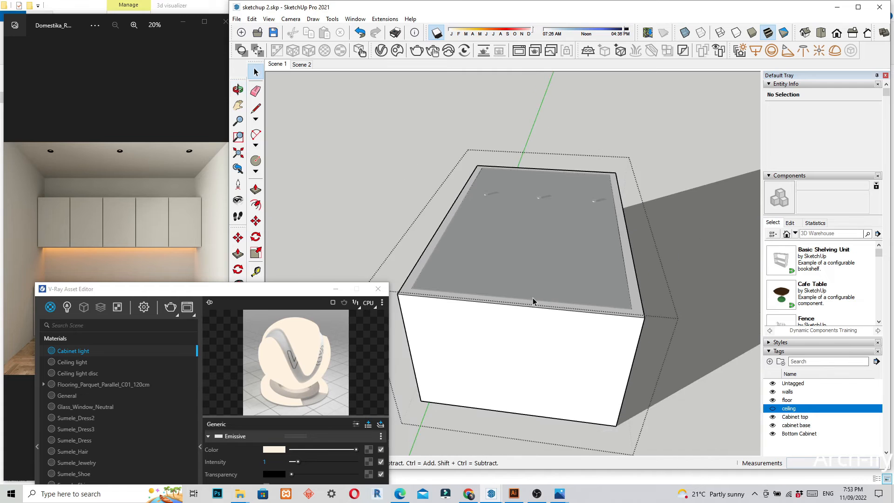
pyautogui.moveTo(576, 302); pyautogui.dragTo(539, 309, button='middle')
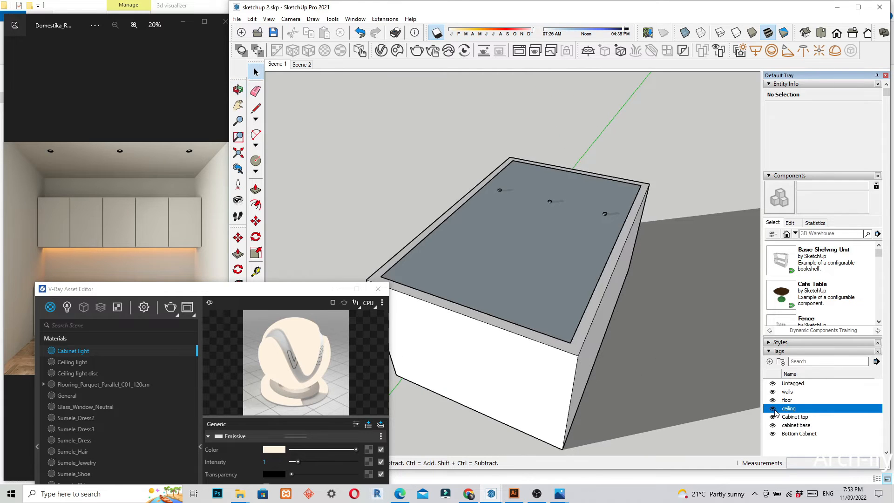
# Group the remaining untagged face covering the room and assign the group to the ceiling tag
pyautogui.tripleClick(510, 249)
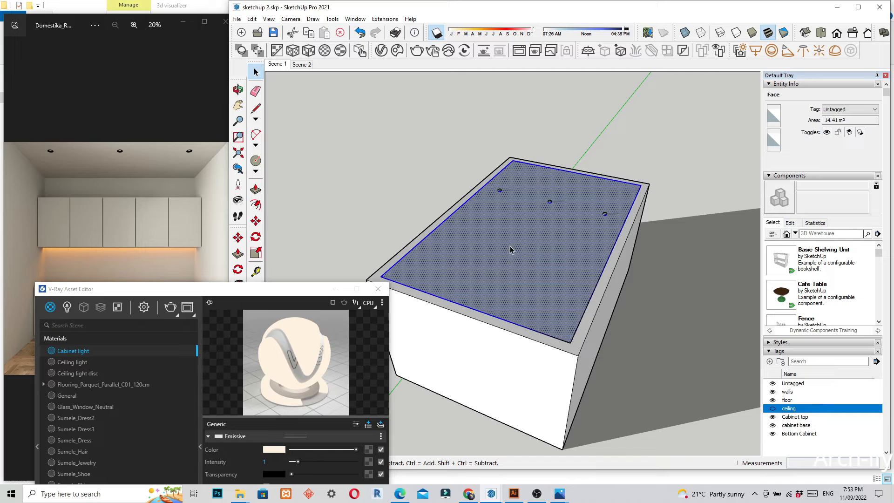
pyautogui.rightClick(535, 272)
pyautogui.moveTo(596, 367)
pyautogui.click(567, 353)
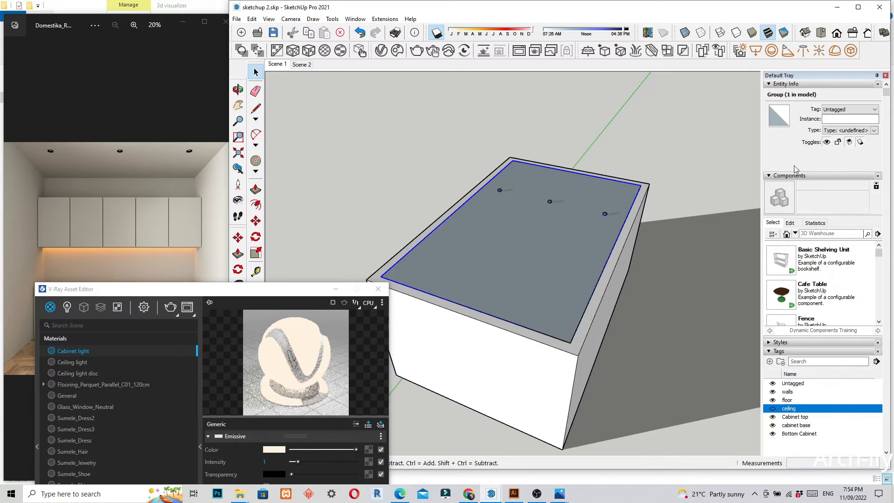
pyautogui.click(853, 113)
pyautogui.click(852, 140)
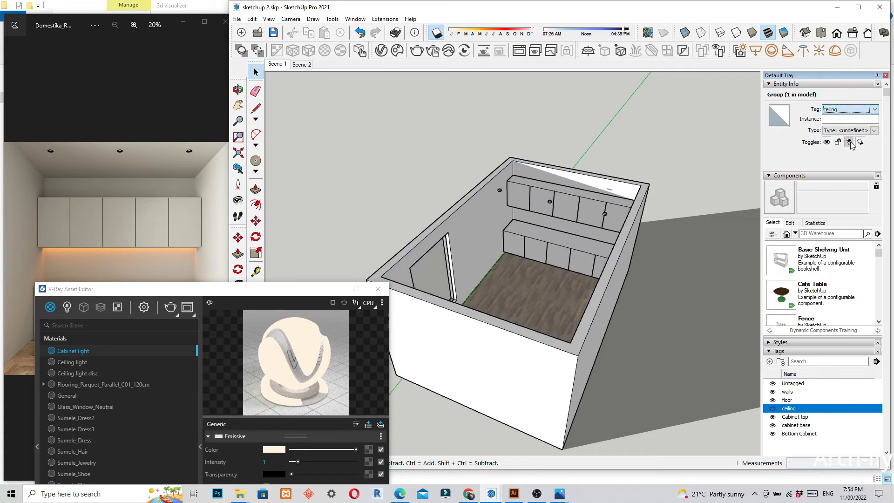
# Examine the ceiling light discs from above and in Scene 1 with the ceiling tag shown
pyautogui.click(711, 215)
pyautogui.moveTo(711, 289); pyautogui.dragTo(558, 228, button='middle')
pyautogui.scroll(5, 552, 219)
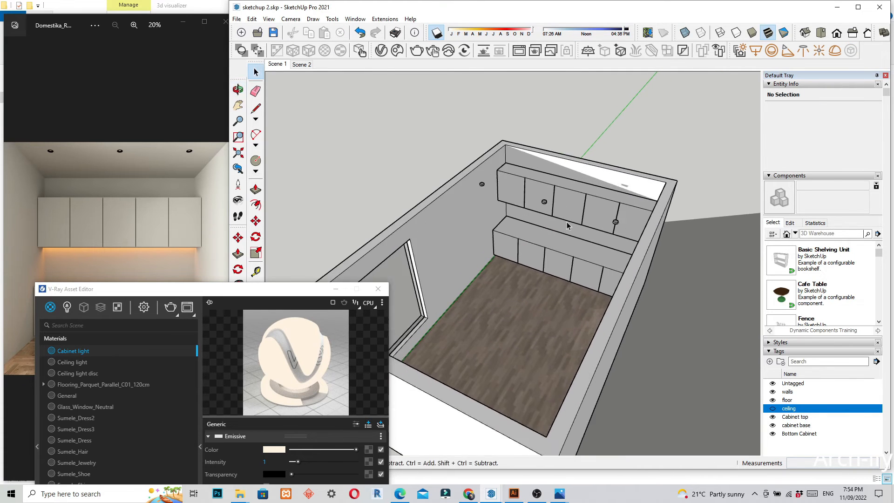
pyautogui.click(532, 189)
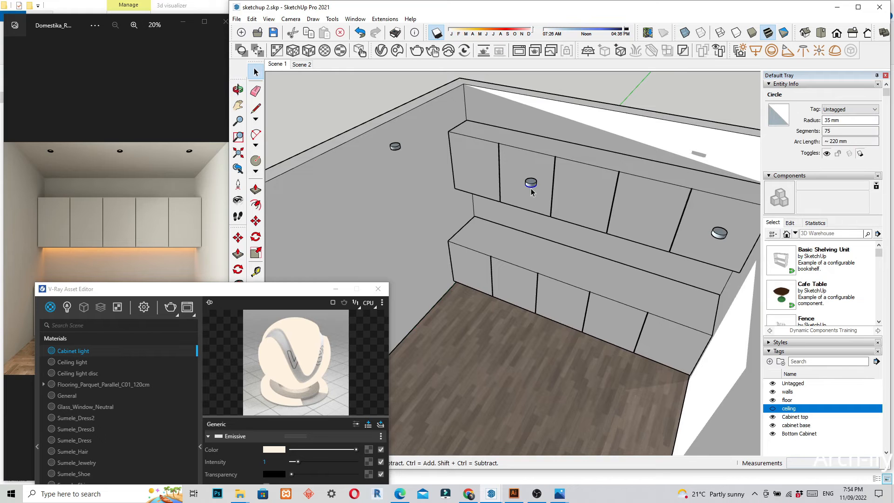
pyautogui.scroll(1, 532, 186)
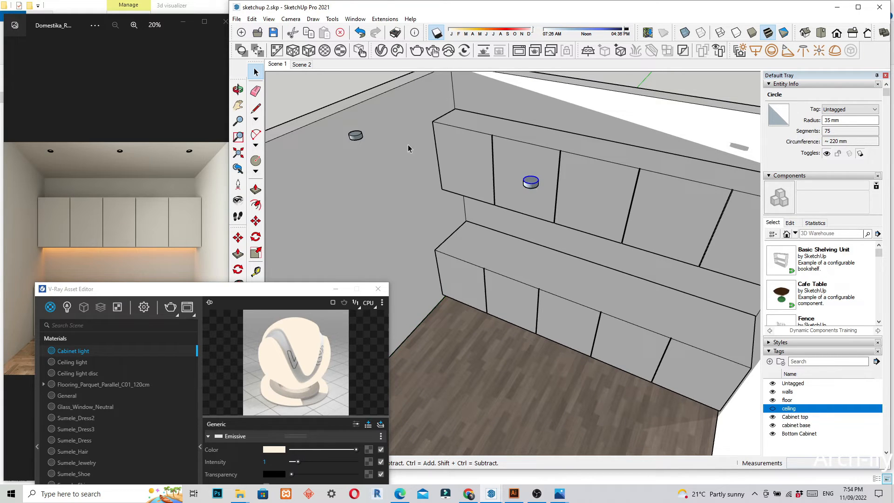
pyautogui.click(278, 65)
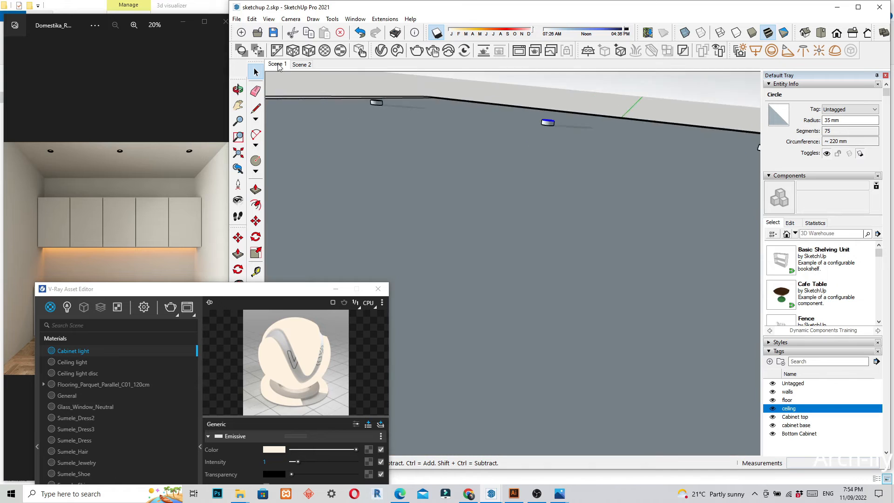
pyautogui.click(772, 409)
pyautogui.click(773, 410)
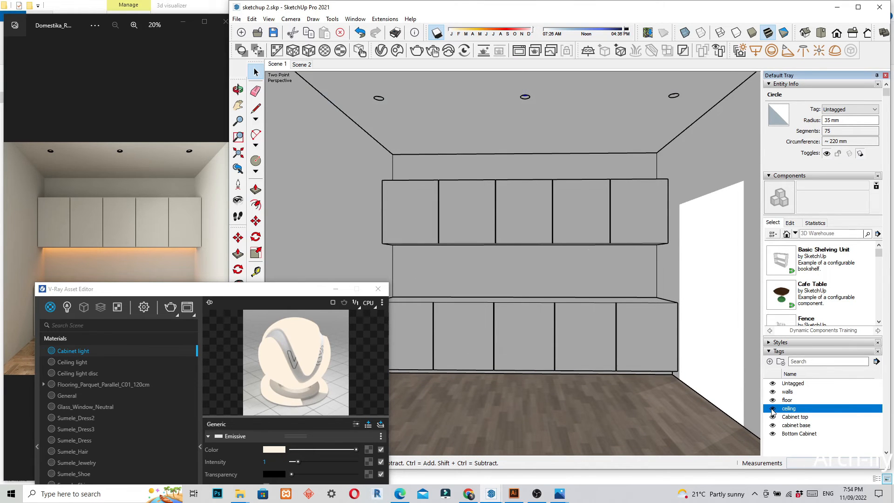
# Hide the ceiling tag and combine the three ceiling light discs into one group
pyautogui.click(773, 409)
pyautogui.moveTo(535, 110); pyautogui.dragTo(441, 106)
pyautogui.keyDown('ctrl'); pyautogui.click(703, 115); pyautogui.keyUp('ctrl')
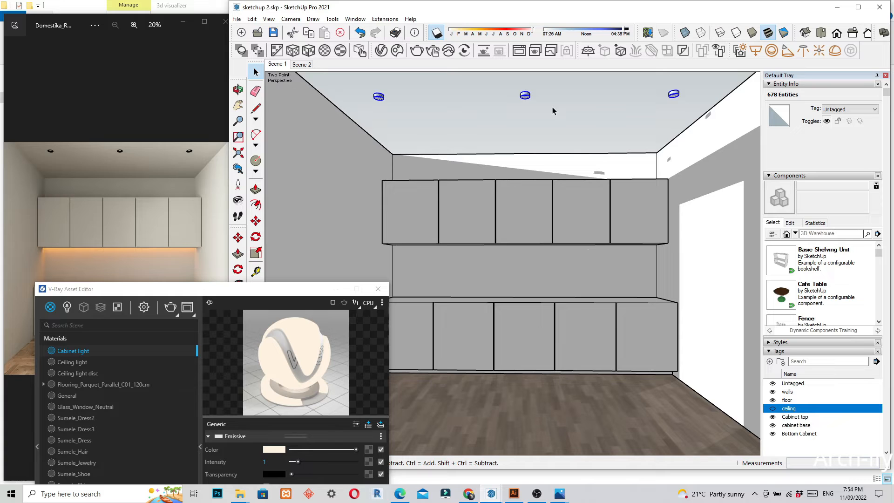
pyautogui.rightClick(529, 95)
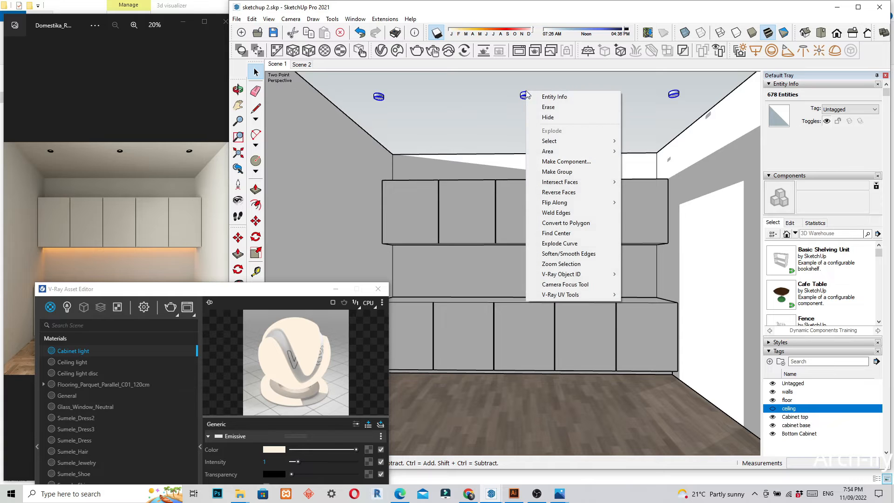
pyautogui.click(567, 173)
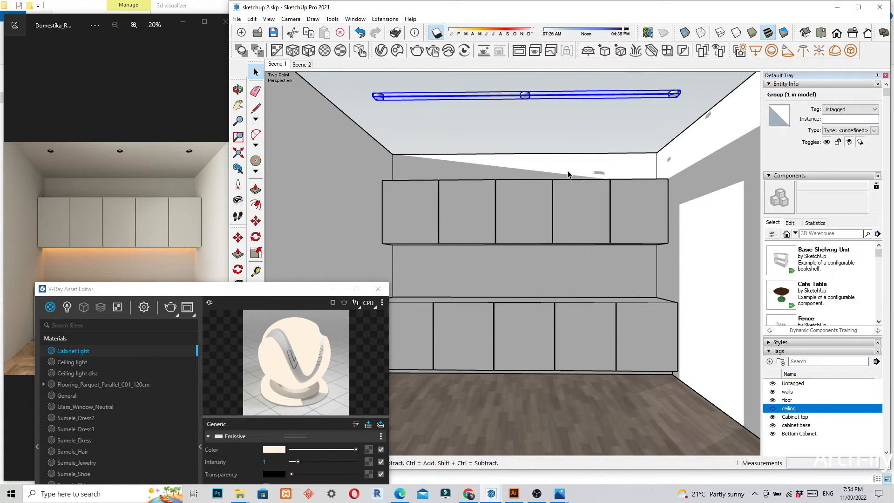
# Create a tag named Ceiling lights and assign the grouped light discs to it
pyautogui.click(770, 361)
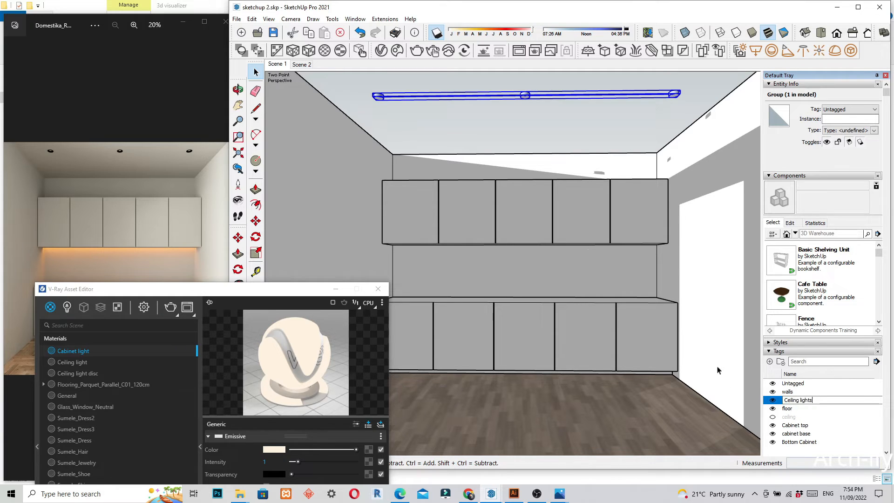
pyautogui.click(591, 133)
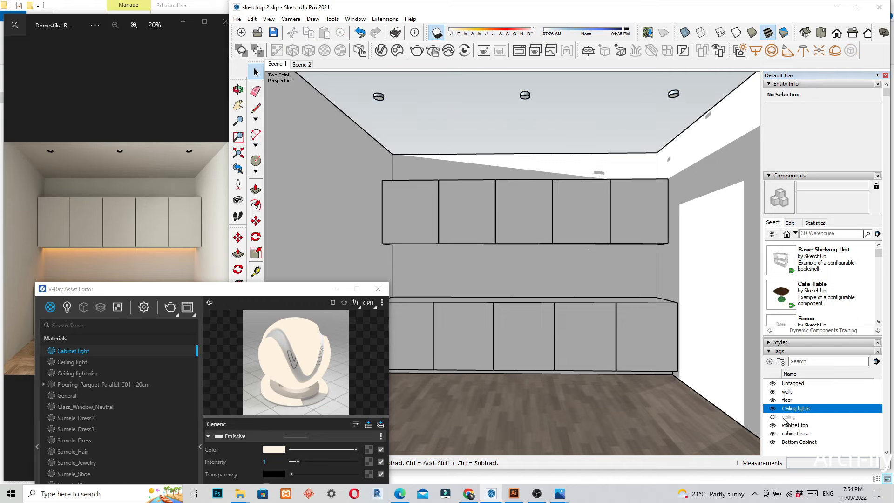
pyautogui.click(668, 100)
pyautogui.click(848, 109)
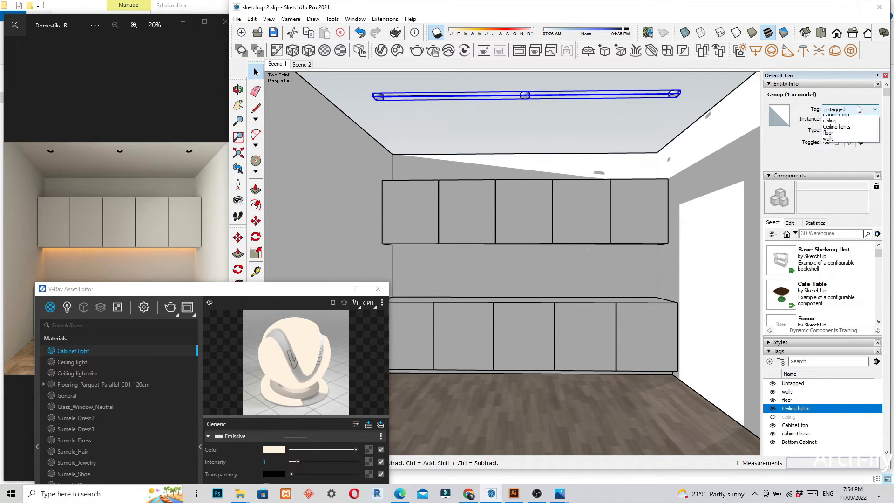
pyautogui.click(838, 146)
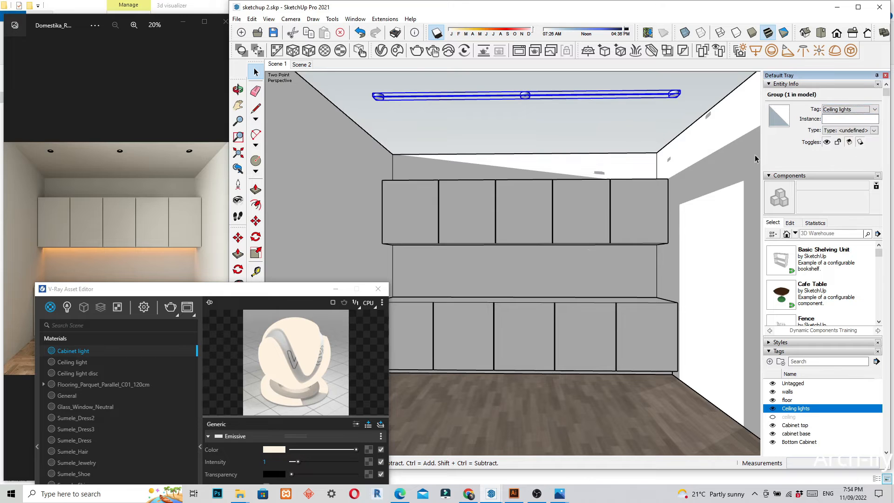
# Hide the Ceiling lights tag and open the walls group for editing
pyautogui.click(773, 408)
pyautogui.moveTo(545, 105); pyautogui.dragTo(488, 190, button='middle')
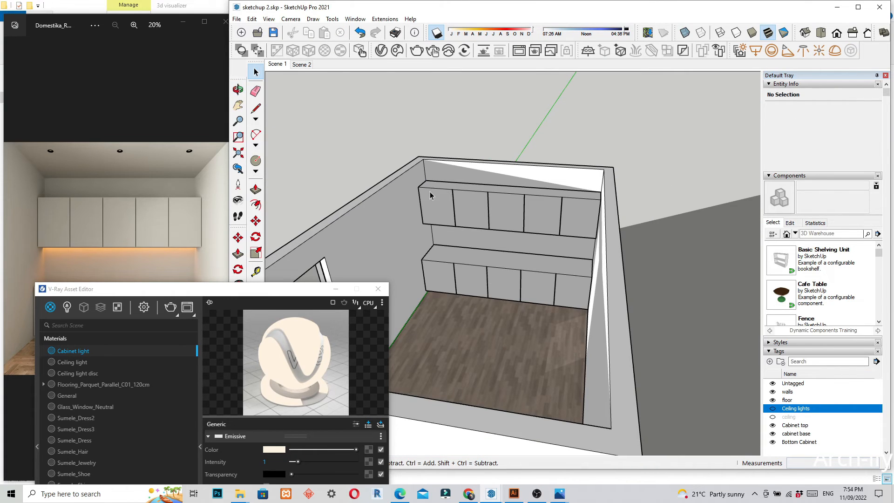
pyautogui.click(406, 214)
pyautogui.rightClick(406, 214)
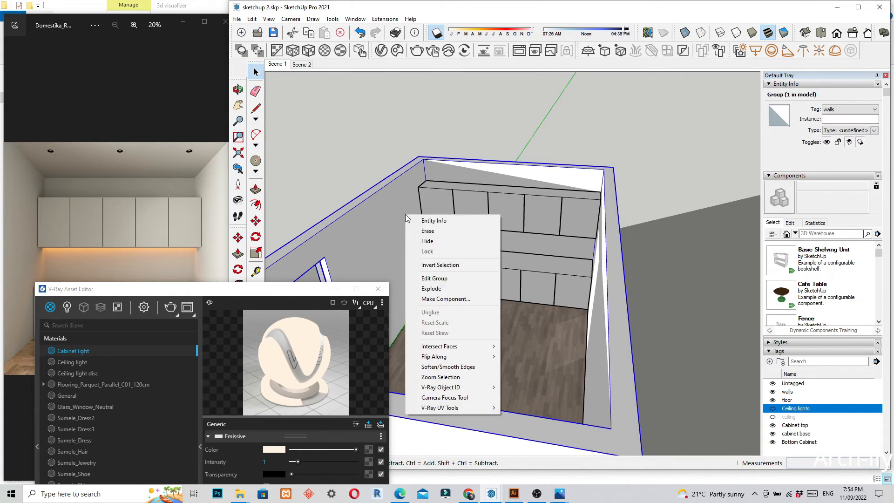
pyautogui.click(454, 281)
pyautogui.scroll(-3, 633, 274)
pyautogui.moveTo(632, 274); pyautogui.dragTo(496, 323, button='middle')
# Apply the General V-Ray material to the four interior wall faces and leave the walls group
pyautogui.moveTo(236, 294); pyautogui.dragTo(219, 178)
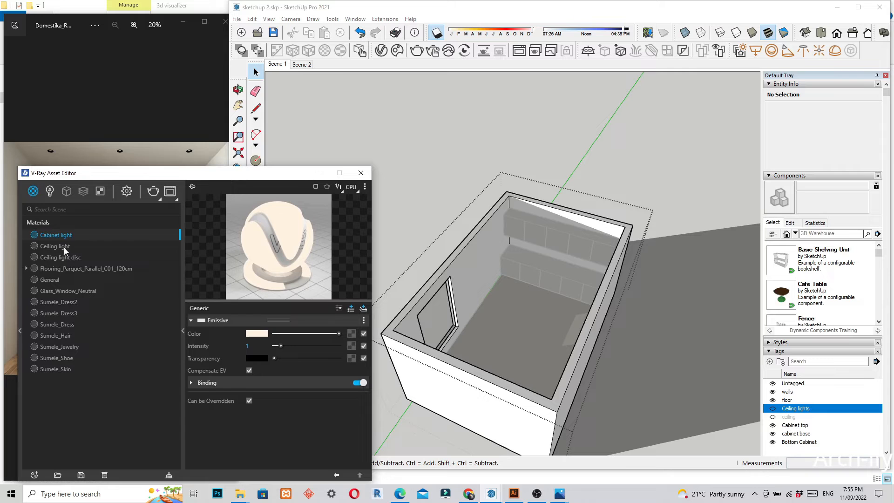
pyautogui.click(49, 279)
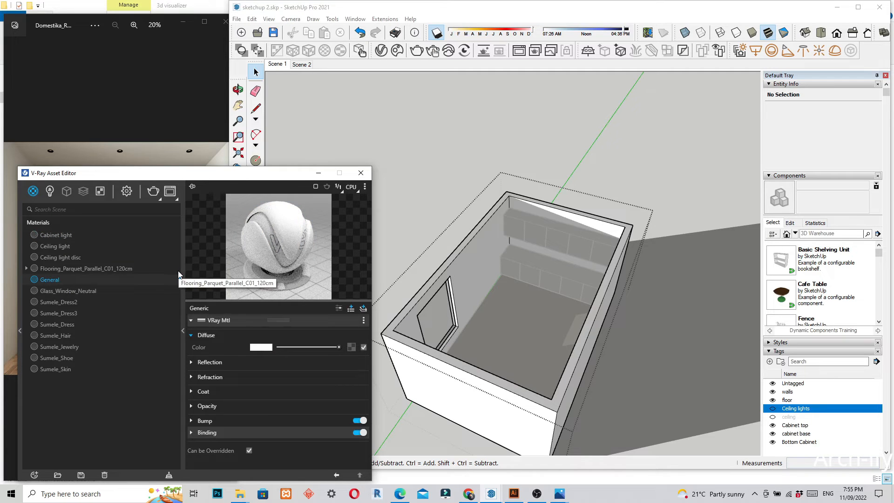
pyautogui.click(479, 279)
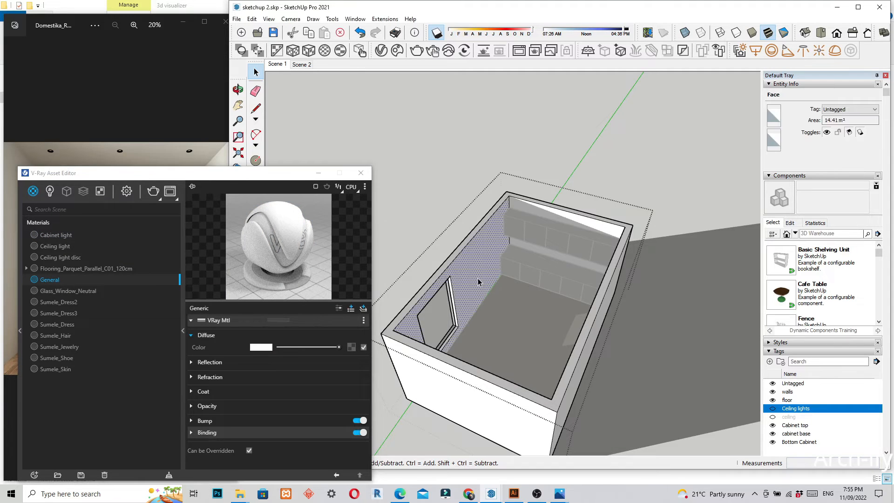
pyautogui.keyDown('ctrl'); pyautogui.click(557, 215); pyautogui.keyUp('ctrl')
pyautogui.moveTo(492, 297); pyautogui.dragTo(480, 351, button='middle')
pyautogui.keyDown('ctrl'); pyautogui.click(633, 281); pyautogui.keyUp('ctrl')
pyautogui.scroll(3, 428, 313)
pyautogui.keyDown('ctrl'); pyautogui.click(418, 308); pyautogui.keyUp('ctrl')
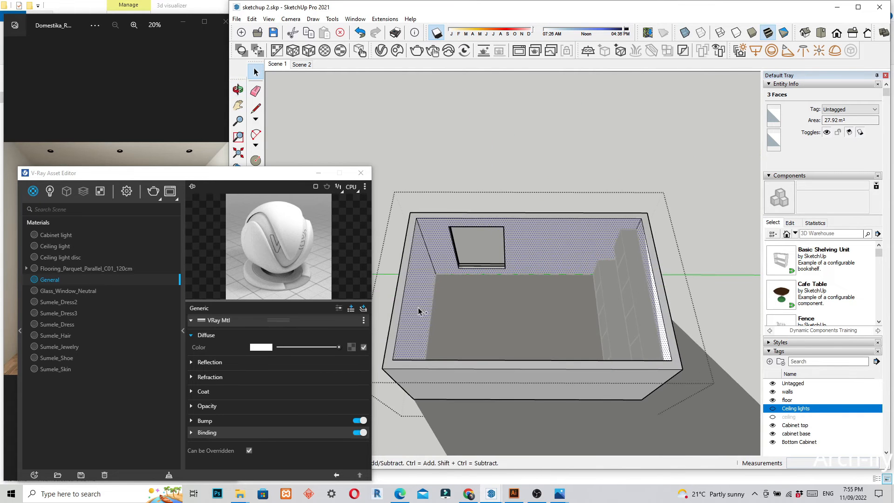
pyautogui.rightClick(84, 278)
pyautogui.click(114, 295)
pyautogui.moveTo(422, 309); pyautogui.dragTo(667, 219, button='middle')
pyautogui.scroll(2, 609, 181)
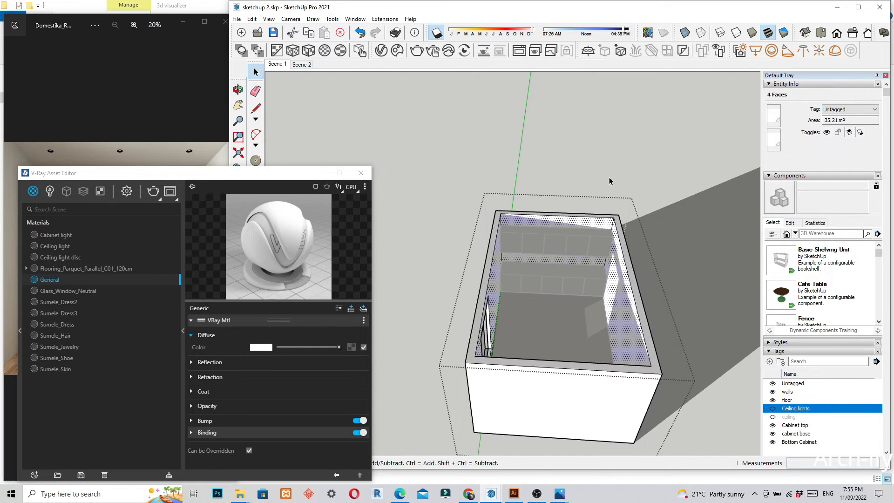
pyautogui.click(625, 148)
# Open the upper cabinet group for editing and select its leftmost door face
pyautogui.scroll(3, 531, 250)
pyautogui.click(540, 239)
pyautogui.rightClick(541, 239)
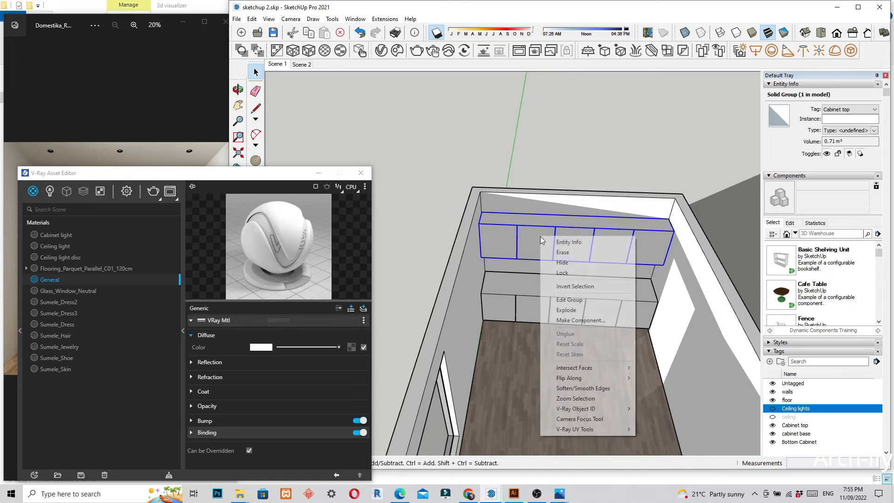
pyautogui.click(587, 301)
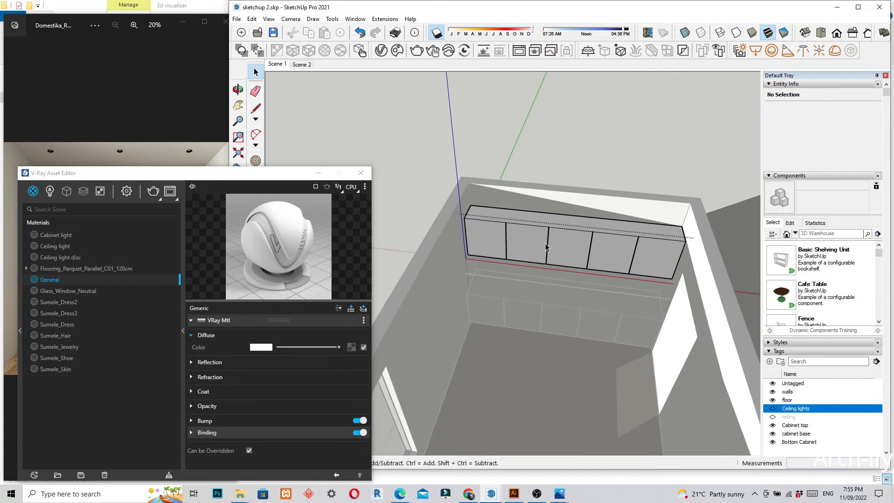
pyautogui.scroll(3, 514, 236)
pyautogui.click(448, 243)
pyautogui.scroll(-2, 591, 189)
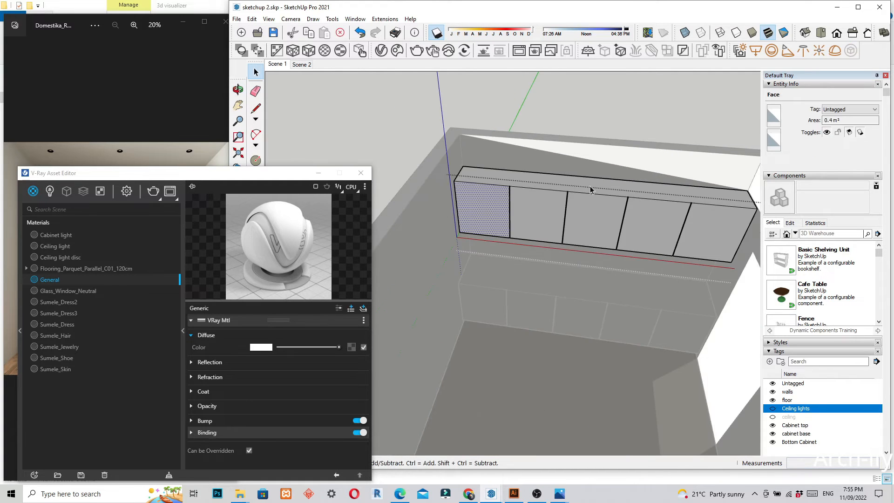
# Hide the walls tag to expose the side of the upper cabinet
pyautogui.click(773, 392)
pyautogui.moveTo(460, 294); pyautogui.dragTo(651, 295, button='middle')
pyautogui.scroll(3, 471, 224)
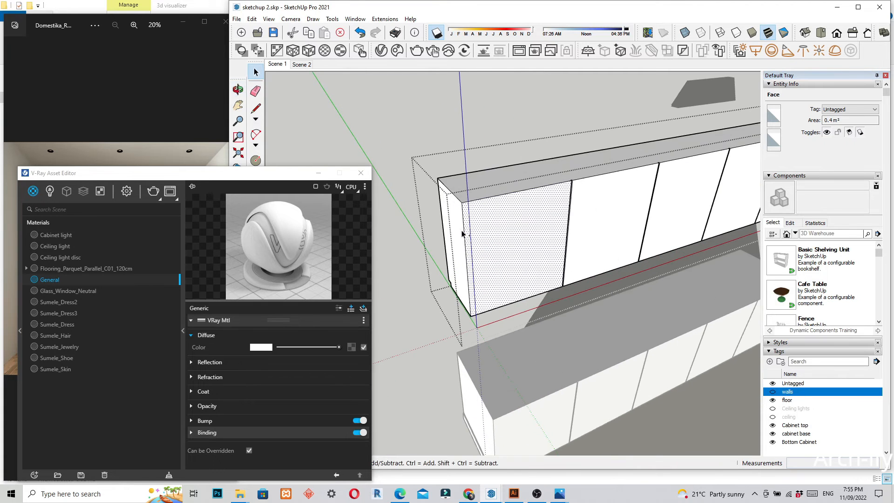
# Apply the General material to the upper cabinet's outer faces, covering the door fronts, top, sides, back and underside
pyautogui.keyDown('ctrl'); pyautogui.click(487, 191); pyautogui.keyUp('ctrl')
pyautogui.keyDown('ctrl'); pyautogui.click(580, 224); pyautogui.keyUp('ctrl')
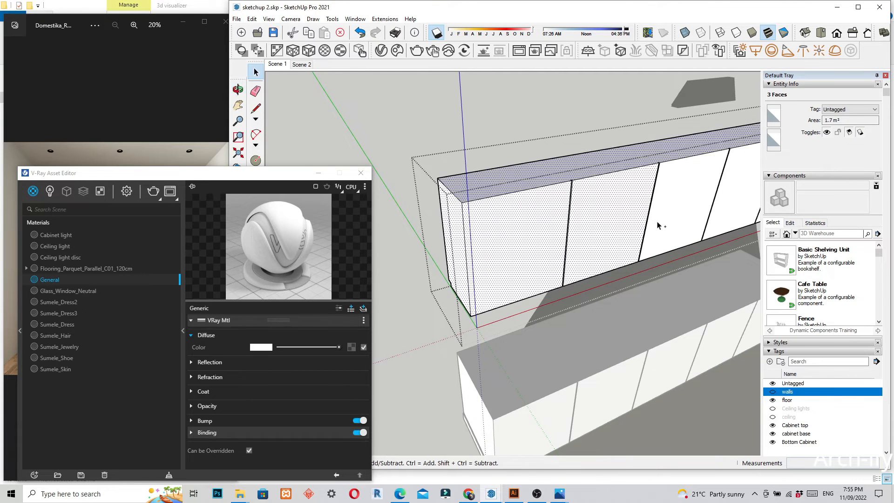
pyautogui.keyDown('ctrl'); pyautogui.click(675, 219); pyautogui.keyUp('ctrl')
pyautogui.keyDown('ctrl'); pyautogui.click(719, 208); pyautogui.keyUp('ctrl')
pyautogui.scroll(-4, 591, 276)
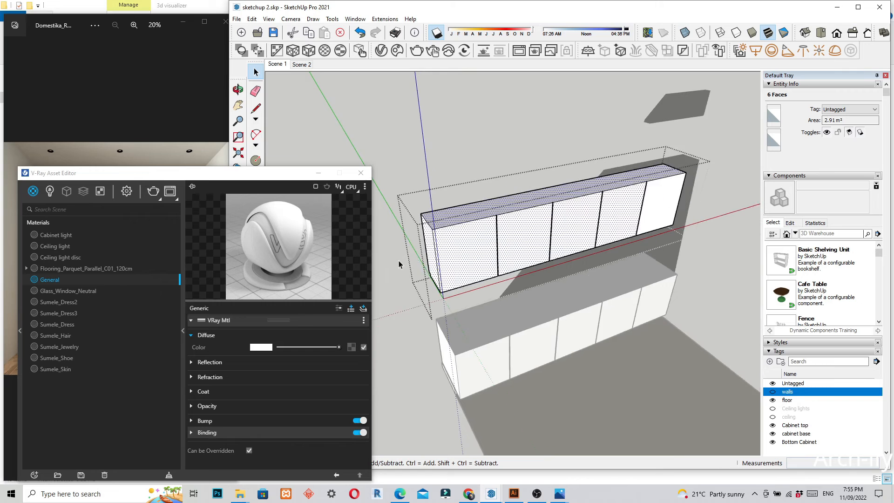
pyautogui.moveTo(591, 276); pyautogui.dragTo(493, 284, button='middle')
pyautogui.scroll(3, 603, 249)
pyautogui.keyDown('ctrl'); pyautogui.click(613, 233); pyautogui.keyUp('ctrl')
pyautogui.scroll(-2, 625, 282)
pyautogui.moveTo(624, 282); pyautogui.dragTo(555, 288, button='middle')
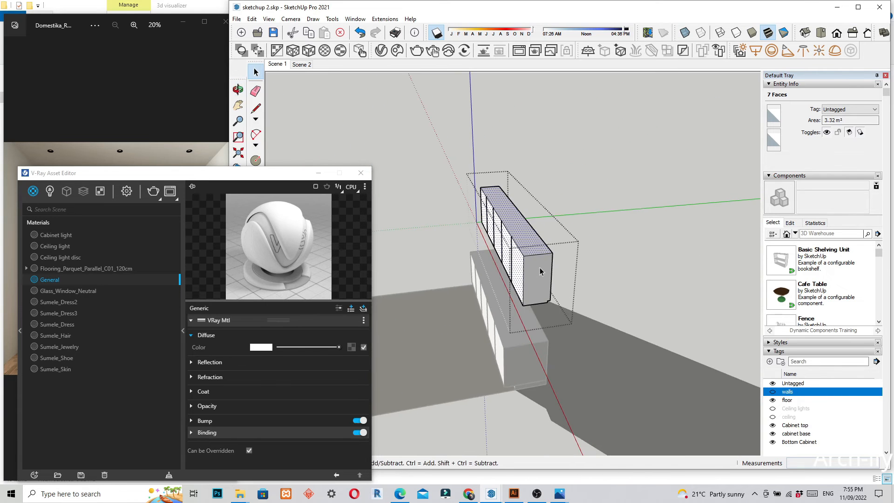
pyautogui.moveTo(578, 324); pyautogui.dragTo(521, 151, button='middle')
pyautogui.scroll(6, 507, 214)
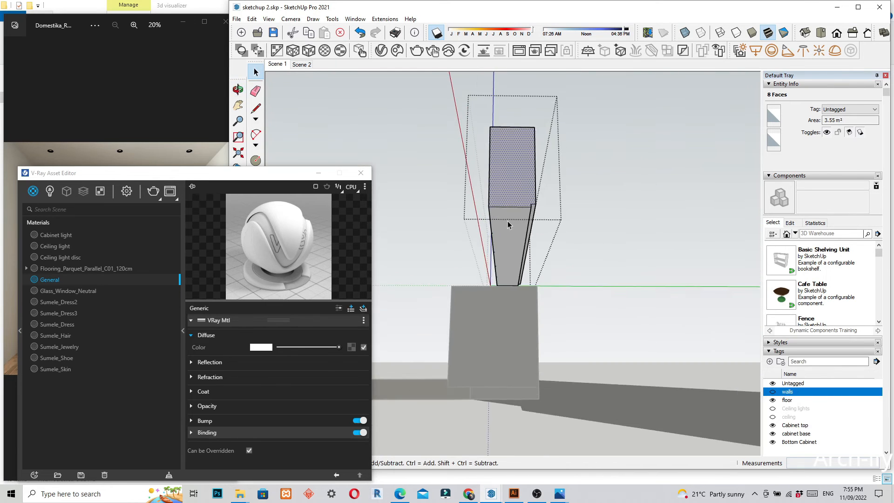
pyautogui.keyDown('ctrl'); pyautogui.click(514, 231); pyautogui.keyUp('ctrl')
pyautogui.moveTo(594, 226); pyautogui.dragTo(636, 328, button='middle')
pyautogui.keyDown('ctrl'); pyautogui.click(523, 266); pyautogui.keyUp('ctrl')
pyautogui.scroll(-3, 693, 271)
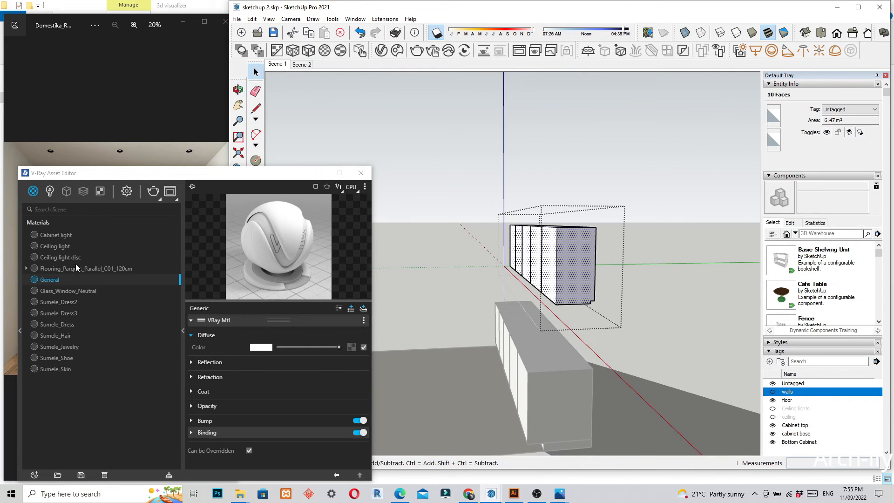
pyautogui.rightClick(48, 278)
pyautogui.click(80, 293)
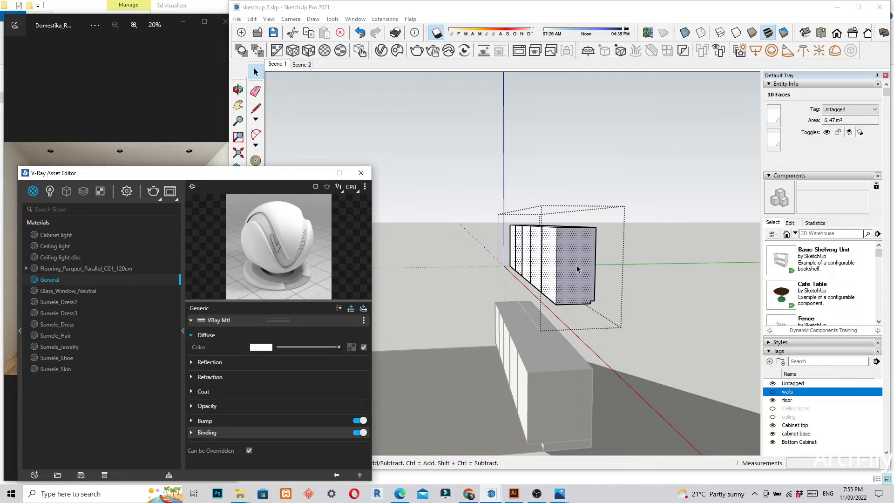
# Clear the face selection and inspect the General material on the upper cabinet from below and from the front
pyautogui.scroll(-1, 579, 272)
pyautogui.moveTo(573, 293); pyautogui.dragTo(691, 202, button='middle')
pyautogui.scroll(5, 592, 220)
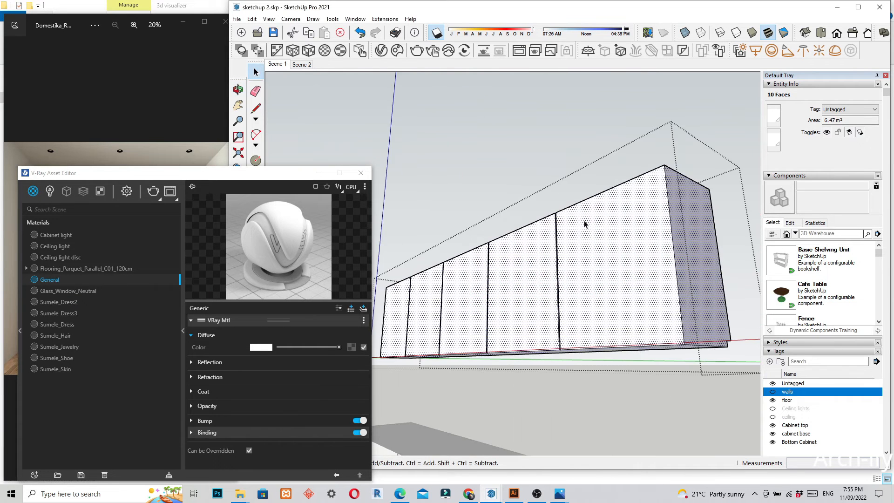
pyautogui.moveTo(566, 106); pyautogui.dragTo(637, 292, button='middle')
pyautogui.click(593, 355)
pyautogui.rightClick(592, 161)
pyautogui.click(616, 227)
# Choose the Ceiling light disc material for the recessed gaps between the upper cabinet's doors
pyautogui.scroll(-1, 596, 259)
pyautogui.scroll(4, 637, 292)
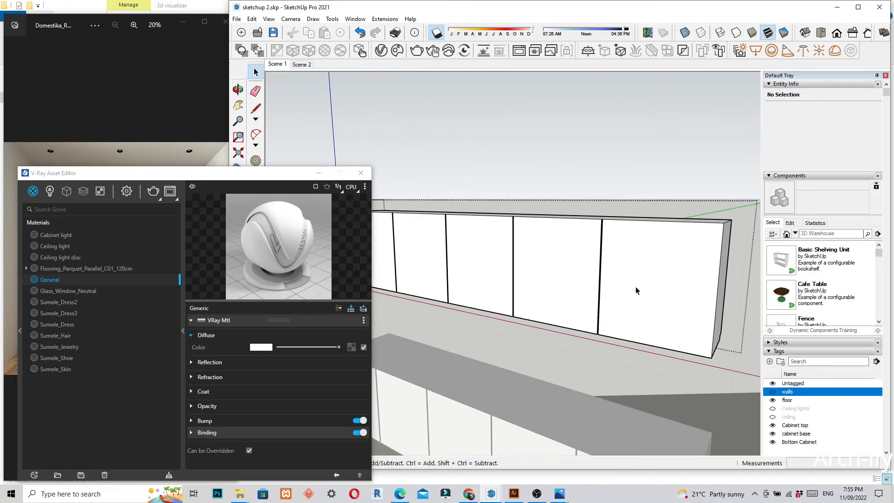
pyautogui.scroll(5, 570, 254)
pyautogui.moveTo(561, 262); pyautogui.dragTo(665, 342, button='middle')
pyautogui.scroll(-2, 566, 306)
pyautogui.scroll(2, 562, 302)
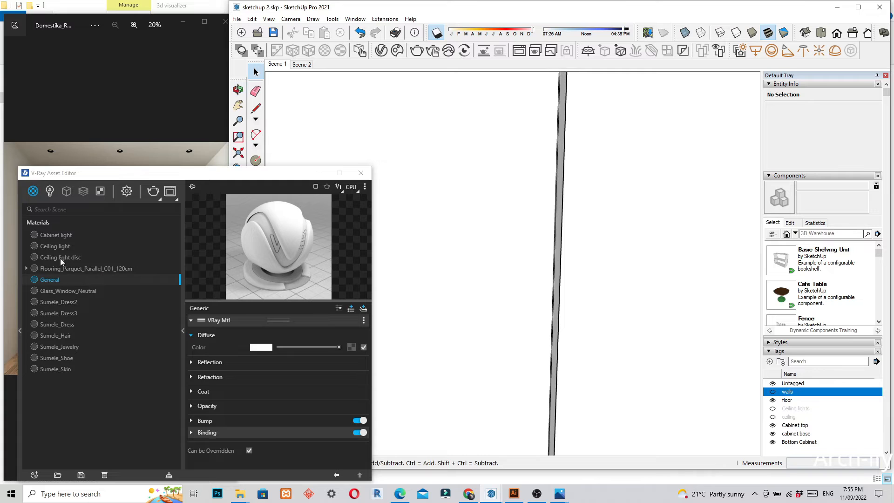
pyautogui.click(64, 235)
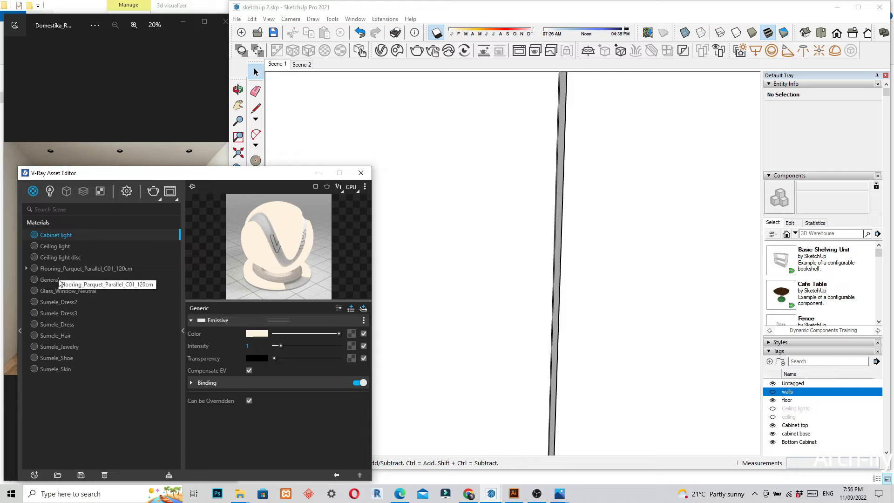
pyautogui.click(58, 257)
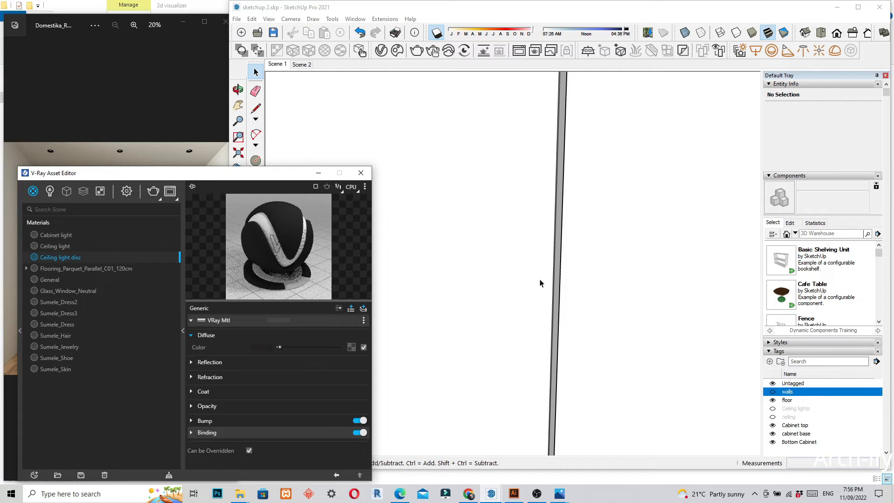
# Select all the inner faces of the first two gaps between the upper cabinet's doors
pyautogui.moveTo(529, 267)
pyautogui.mouseDown(button='middle')
pyautogui.moveTo(525, 310)
pyautogui.moveTo(664, 356)
pyautogui.moveTo(565, 333)
pyautogui.moveTo(529, 310)
pyautogui.moveTo(549, 341)
pyautogui.moveTo(423, 345)
pyautogui.moveTo(563, 361)
pyautogui.moveTo(495, 368)
pyautogui.mouseUp(button='middle')
pyautogui.click(534, 305)
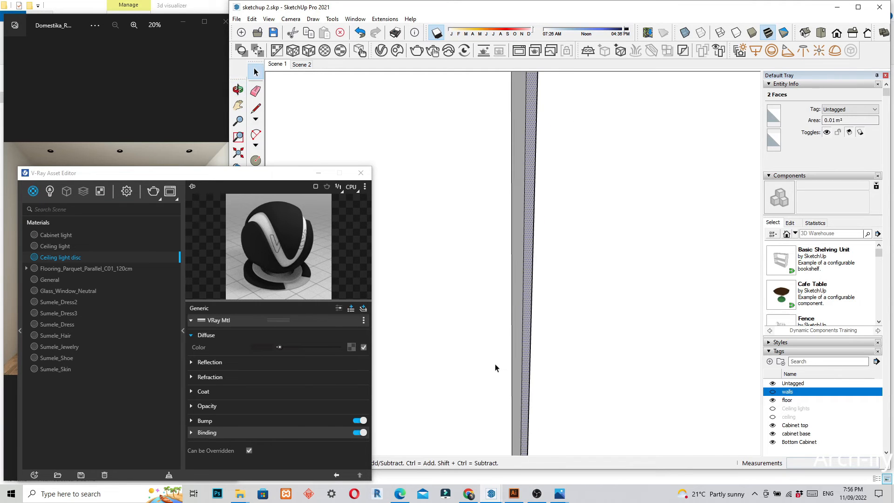
pyautogui.keyDown('ctrl'); pyautogui.click(517, 339); pyautogui.keyUp('ctrl')
pyautogui.moveTo(517, 338)
pyautogui.mouseDown(button='middle')
pyautogui.moveTo(591, 352)
pyautogui.moveTo(562, 339)
pyautogui.moveTo(525, 352)
pyautogui.moveTo(565, 315)
pyautogui.moveTo(551, 325)
pyautogui.moveTo(643, 322)
pyautogui.moveTo(551, 317)
pyautogui.moveTo(563, 334)
pyautogui.moveTo(531, 351)
pyautogui.moveTo(575, 352)
pyautogui.moveTo(505, 354)
pyautogui.moveTo(527, 335)
pyautogui.mouseUp(button='middle')
pyautogui.scroll(6, 555, 299)
pyautogui.keyDown('ctrl'); pyautogui.click(545, 308); pyautogui.keyUp('ctrl')
pyautogui.keyDown('ctrl'); pyautogui.click(527, 334); pyautogui.keyUp('ctrl')
pyautogui.scroll(-3, 651, 302)
pyautogui.scroll(-3, 651, 301)
pyautogui.moveTo(623, 319)
pyautogui.mouseDown(button='middle')
pyautogui.moveTo(645, 323)
pyautogui.moveTo(685, 260)
pyautogui.mouseUp(button='middle')
pyautogui.scroll(4, 616, 288)
pyautogui.scroll(5, 617, 289)
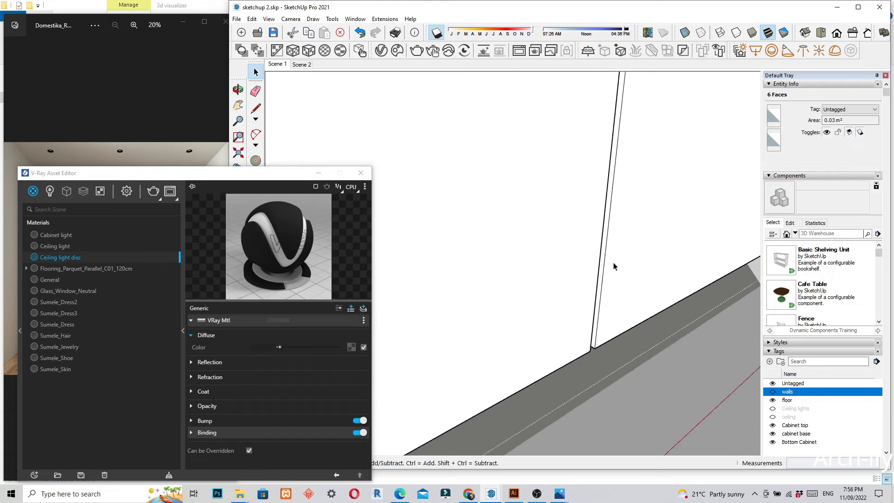
# Add the three inner faces of the third upper door gap to the selection
pyautogui.keyDown('ctrl'); pyautogui.click(589, 266); pyautogui.keyUp('ctrl')
pyautogui.moveTo(589, 266); pyautogui.dragTo(480, 269, button='middle')
pyautogui.keyDown('ctrl'); pyautogui.click(575, 273); pyautogui.keyUp('ctrl')
pyautogui.moveTo(585, 280); pyautogui.dragTo(650, 325, button='middle')
pyautogui.keyDown('ctrl'); pyautogui.click(563, 286); pyautogui.keyUp('ctrl')
pyautogui.scroll(-3, 393, 270)
pyautogui.moveTo(429, 284); pyautogui.dragTo(582, 278, button='middle')
pyautogui.scroll(3, 502, 293)
pyautogui.scroll(4, 512, 298)
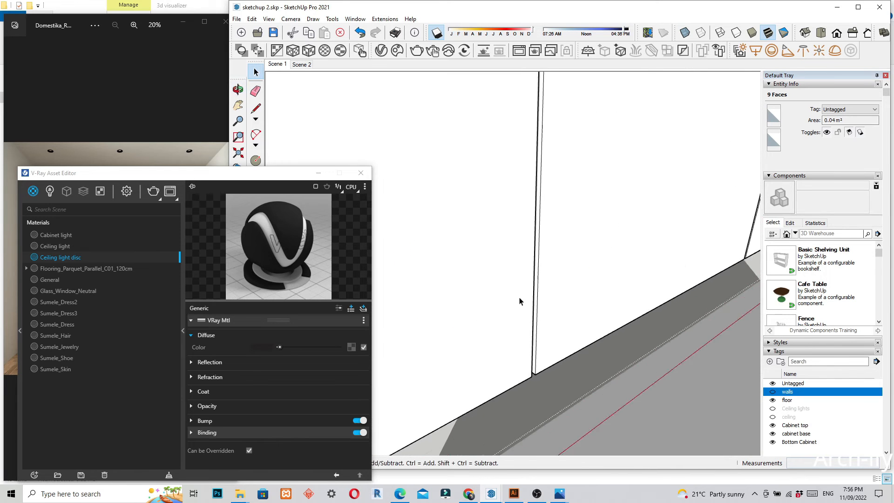
# Add the fourth upper door gap's inner faces and apply the Ceiling light disc material to all selected gap faces
pyautogui.keyDown('ctrl'); pyautogui.click(536, 292); pyautogui.keyUp('ctrl')
pyautogui.moveTo(545, 313)
pyautogui.mouseDown(button='middle')
pyautogui.moveTo(473, 314)
pyautogui.moveTo(549, 301)
pyautogui.moveTo(539, 301)
pyautogui.mouseUp(button='middle')
pyautogui.keyDown('ctrl'); pyautogui.click(523, 292); pyautogui.keyUp('ctrl')
pyautogui.moveTo(592, 312); pyautogui.dragTo(500, 327, button='middle')
pyautogui.moveTo(569, 326)
pyautogui.mouseDown(button='middle')
pyautogui.moveTo(599, 289)
pyautogui.moveTo(582, 306)
pyautogui.mouseUp(button='middle')
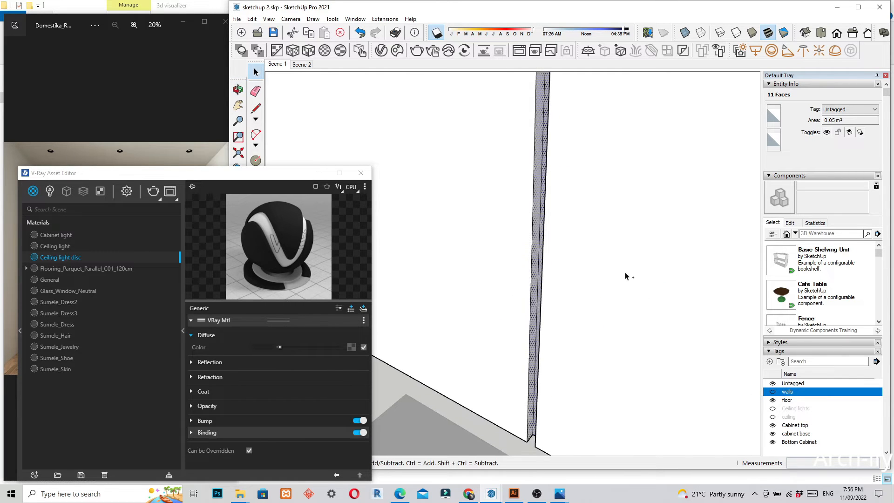
pyautogui.scroll(-10, 627, 275)
pyautogui.scroll(-3, 504, 291)
pyautogui.moveTo(504, 290)
pyautogui.mouseDown(button='middle')
pyautogui.moveTo(529, 302)
pyautogui.moveTo(655, 179)
pyautogui.mouseUp(button='middle')
pyautogui.scroll(1, 653, 236)
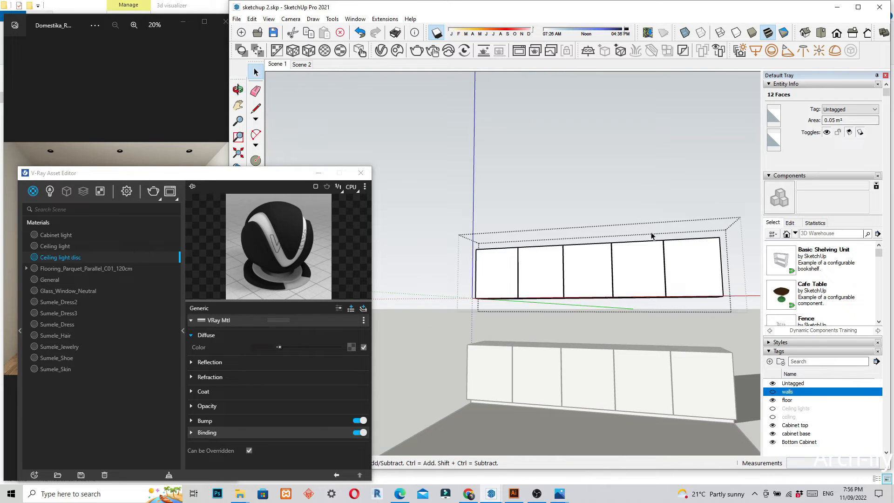
pyautogui.rightClick(48, 257)
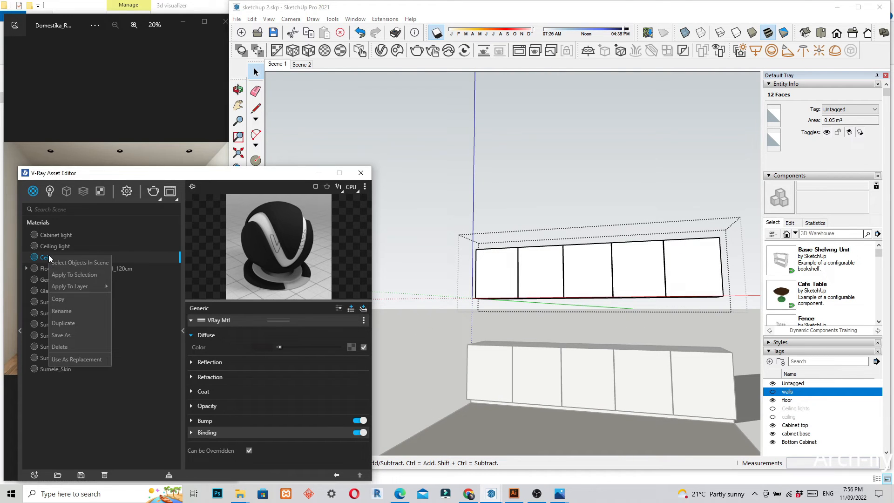
pyautogui.click(71, 273)
# Lighten the Ceiling light disc material's diffuse colour to a dark grey of about R 0.265, G 0.251, B 0.251
pyautogui.scroll(8, 497, 273)
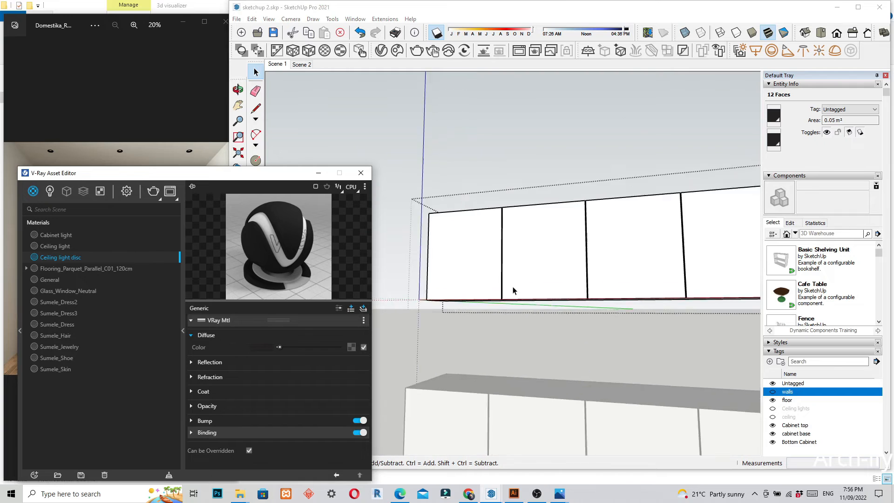
pyautogui.moveTo(497, 268); pyautogui.dragTo(493, 370, button='middle')
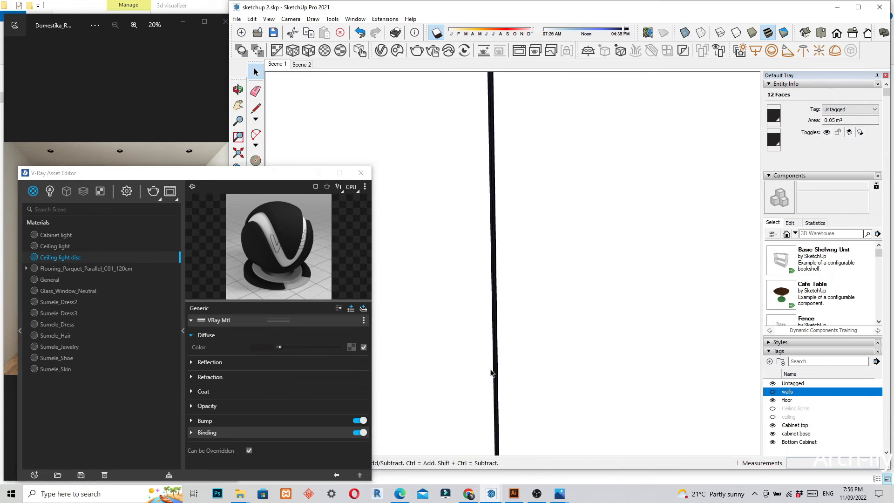
pyautogui.scroll(-3, 491, 279)
pyautogui.moveTo(498, 289); pyautogui.dragTo(511, 369, button='middle')
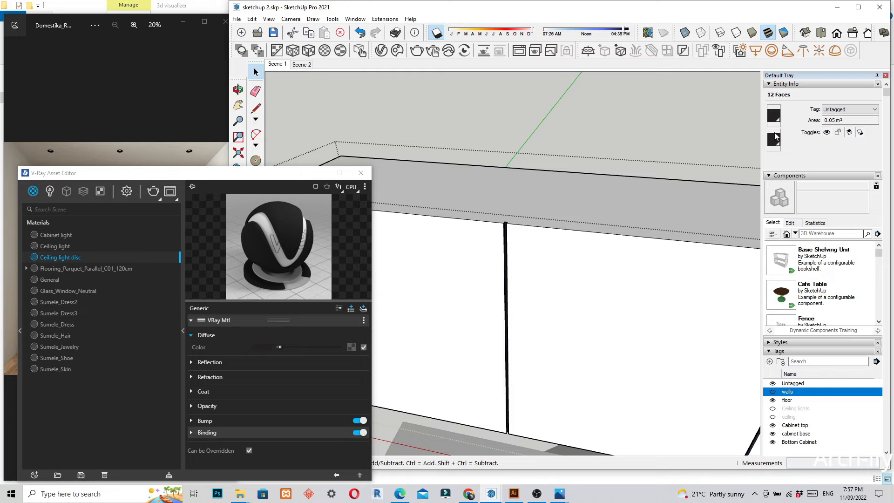
pyautogui.scroll(5, 509, 255)
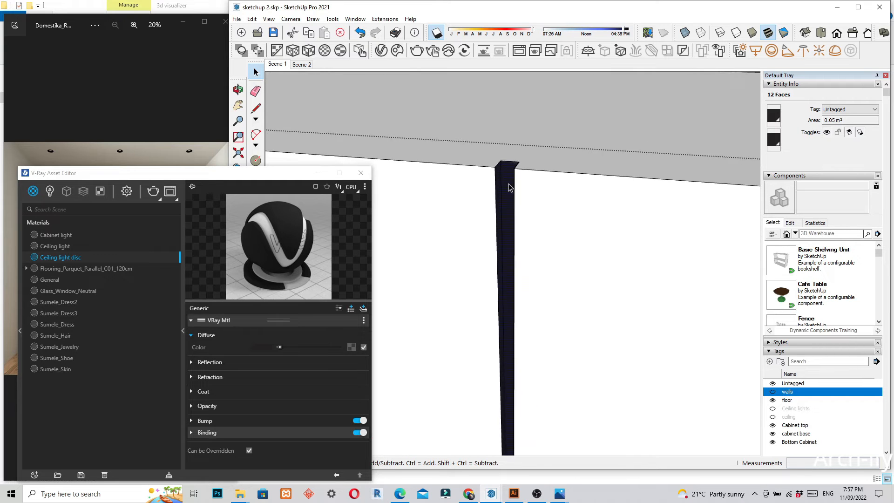
pyautogui.scroll(-8, 484, 156)
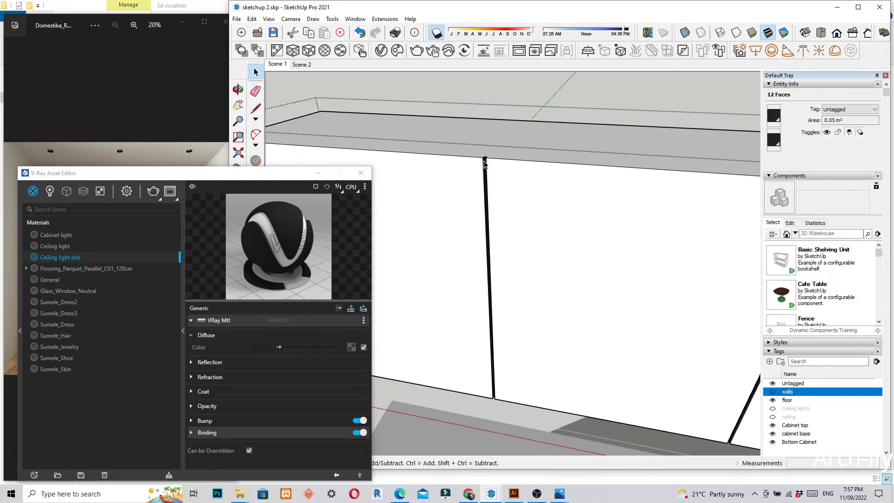
pyautogui.moveTo(186, 174); pyautogui.dragTo(232, 141)
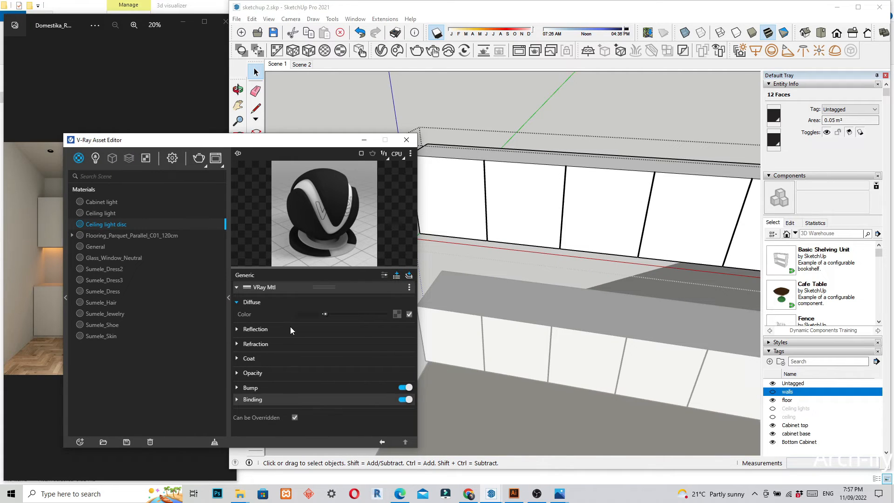
pyautogui.click(314, 315)
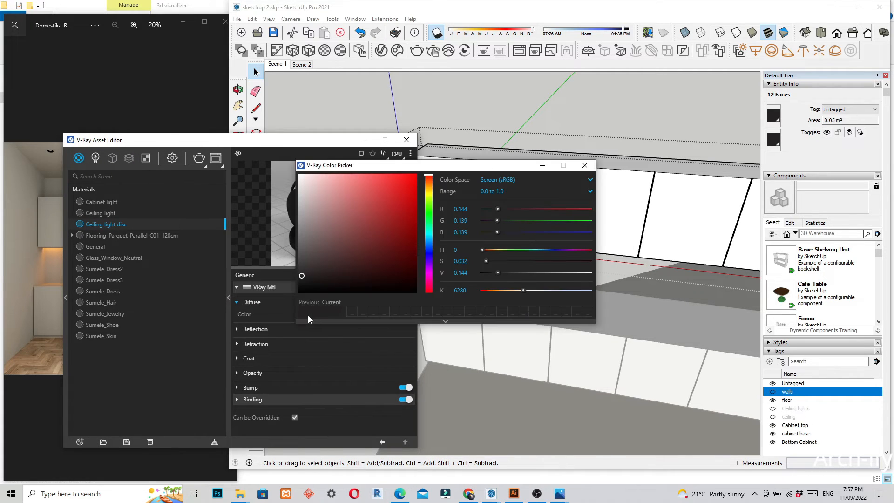
pyautogui.click(304, 256)
pyautogui.moveTo(308, 258); pyautogui.dragTo(308, 263)
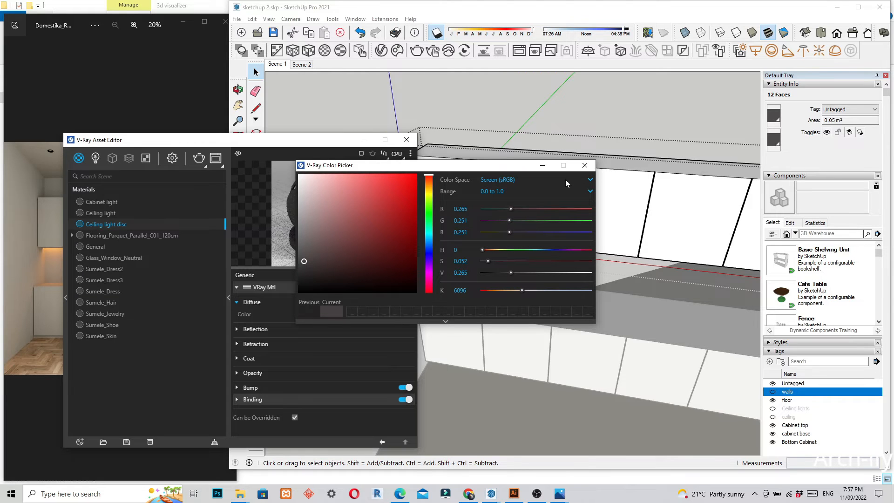
pyautogui.click(584, 166)
# Check the recoloured door gaps, leave the upper cabinet group and open the bottom cabinet group for editing
pyautogui.moveTo(526, 151); pyautogui.dragTo(597, 68, button='middle')
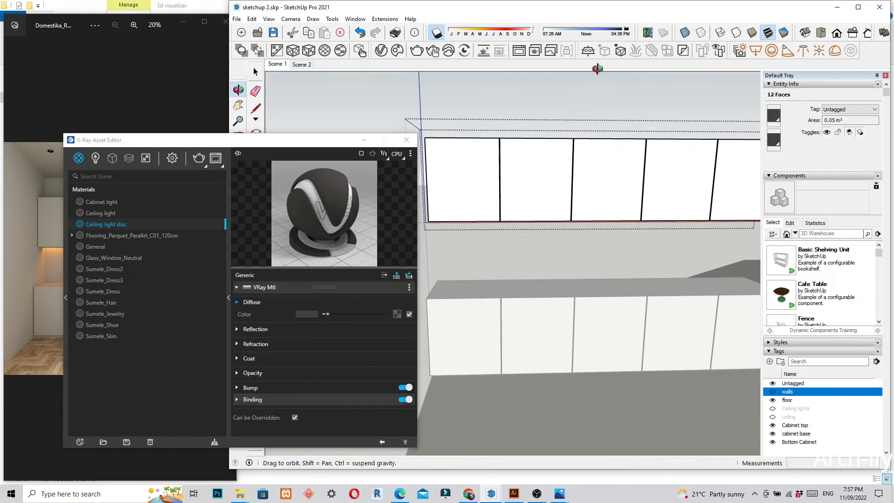
pyautogui.click(553, 95)
pyautogui.scroll(6, 501, 175)
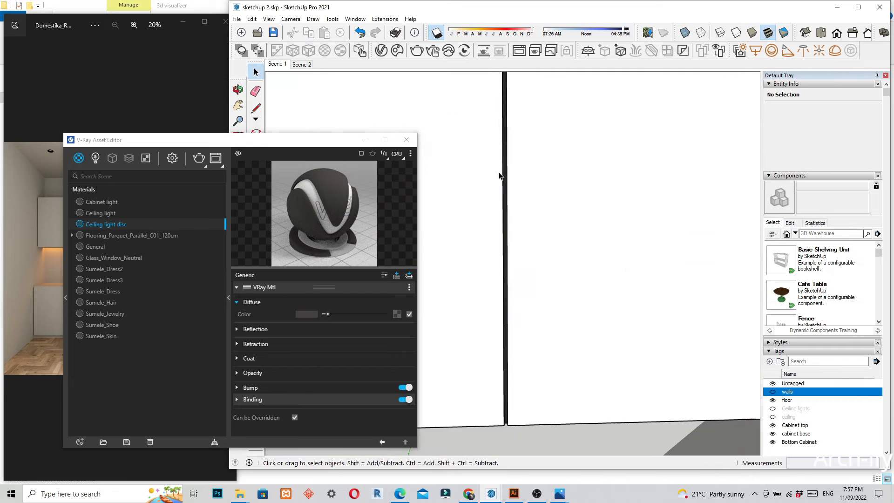
pyautogui.scroll(-10, 517, 197)
pyautogui.moveTo(523, 278); pyautogui.dragTo(537, 274, button='middle')
pyautogui.press('space')
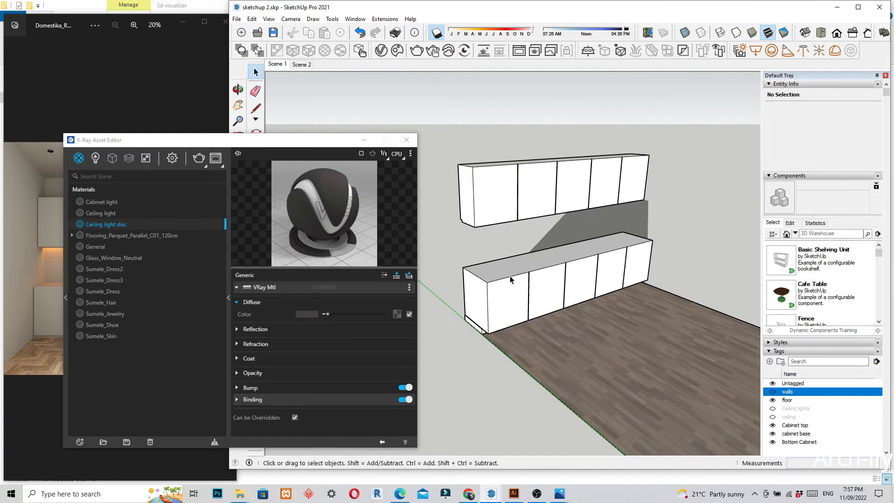
pyautogui.click(517, 278)
pyautogui.rightClick(511, 277)
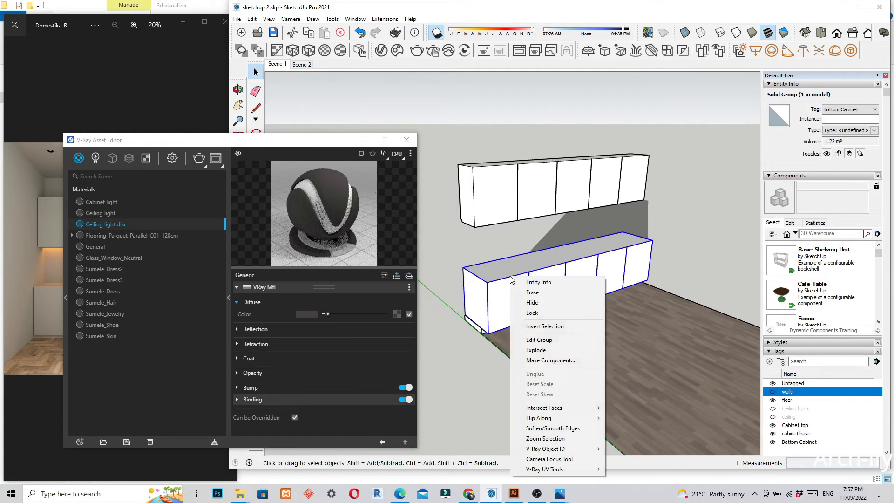
pyautogui.click(539, 340)
# Apply the General material to the bottom cabinet's door fronts, top, sides and back
pyautogui.scroll(3, 485, 309)
pyautogui.keyDown('ctrl'); pyautogui.click(516, 310); pyautogui.keyUp('ctrl')
pyautogui.keyDown('ctrl'); pyautogui.click(575, 294); pyautogui.keyUp('ctrl')
pyautogui.keyDown('ctrl'); pyautogui.click(642, 281); pyautogui.keyUp('ctrl')
pyautogui.keyDown('ctrl'); pyautogui.click(666, 263); pyautogui.keyUp('ctrl')
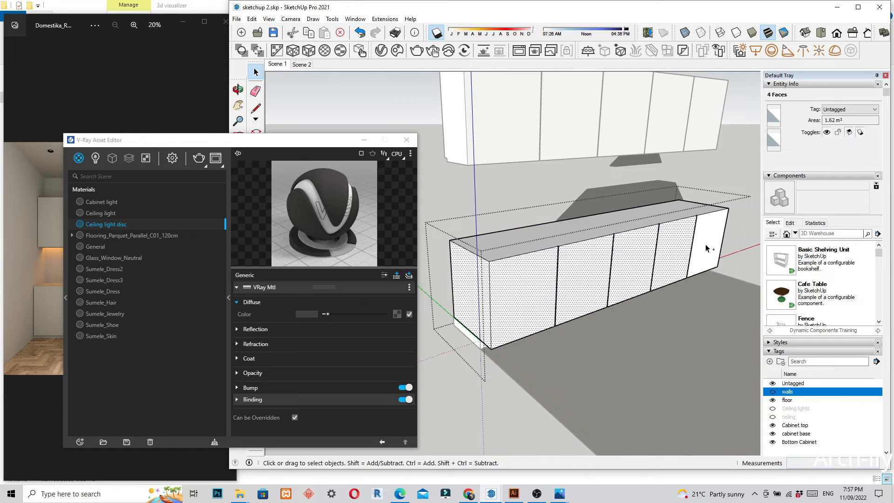
pyautogui.keyDown('ctrl'); pyautogui.click(708, 247); pyautogui.keyUp('ctrl')
pyautogui.keyDown('ctrl'); pyautogui.click(671, 215); pyautogui.keyUp('ctrl')
pyautogui.scroll(-1, 500, 288)
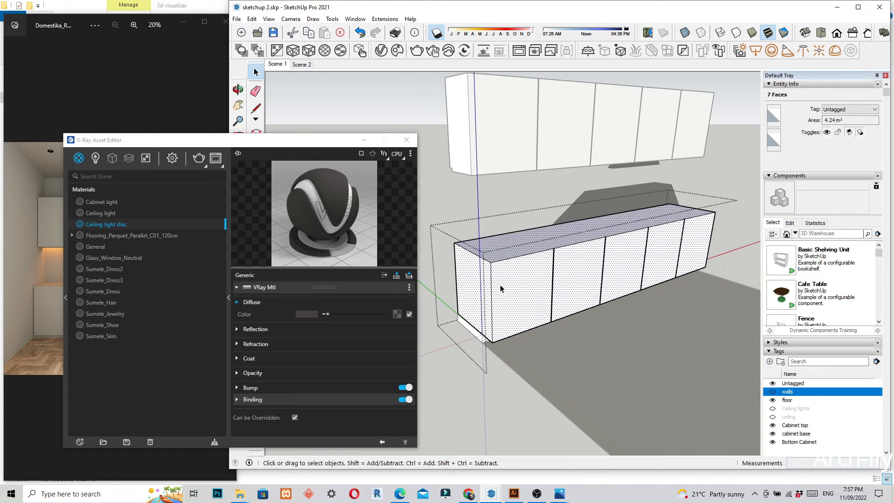
pyautogui.moveTo(628, 339); pyautogui.dragTo(643, 368, button='middle')
pyautogui.keyDown('ctrl'); pyautogui.click(516, 365); pyautogui.keyUp('ctrl')
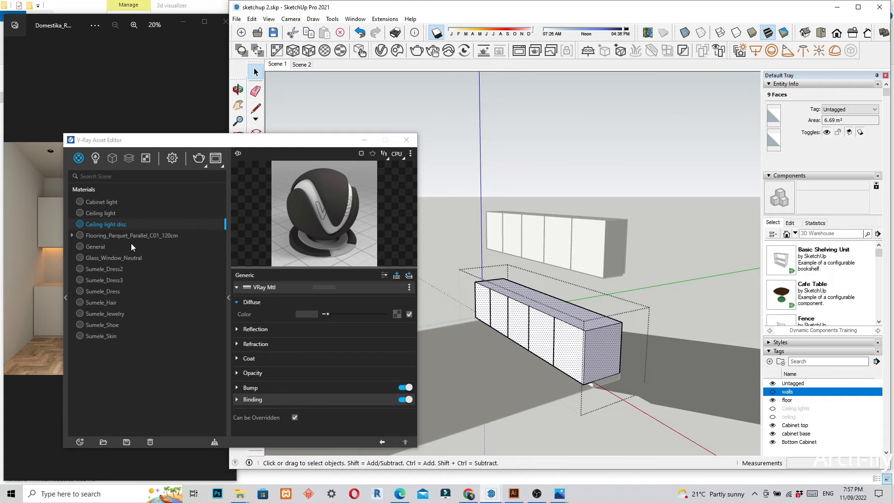
pyautogui.rightClick(94, 247)
pyautogui.click(124, 269)
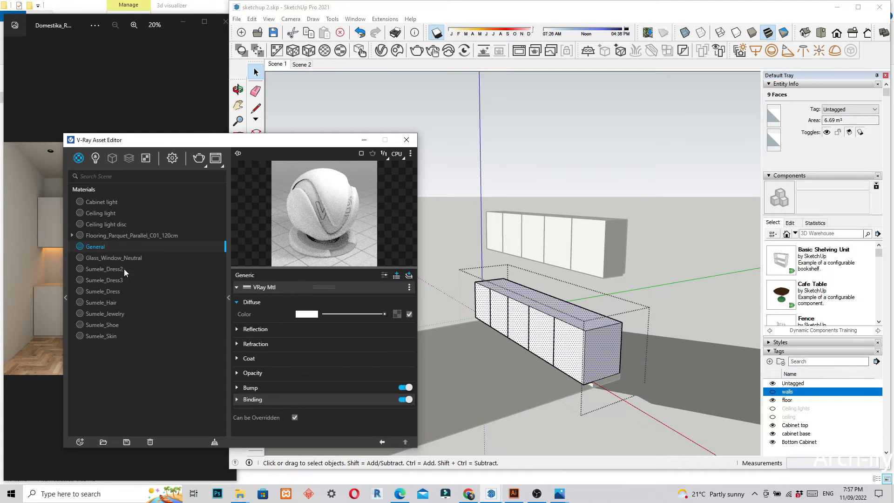
# Apply the General material to the bottom cabinet's underside face
pyautogui.moveTo(605, 373)
pyautogui.mouseDown(button='middle')
pyautogui.moveTo(632, 340)
pyautogui.moveTo(565, 374)
pyautogui.moveTo(552, 316)
pyautogui.mouseUp(button='middle')
pyautogui.scroll(3, 632, 340)
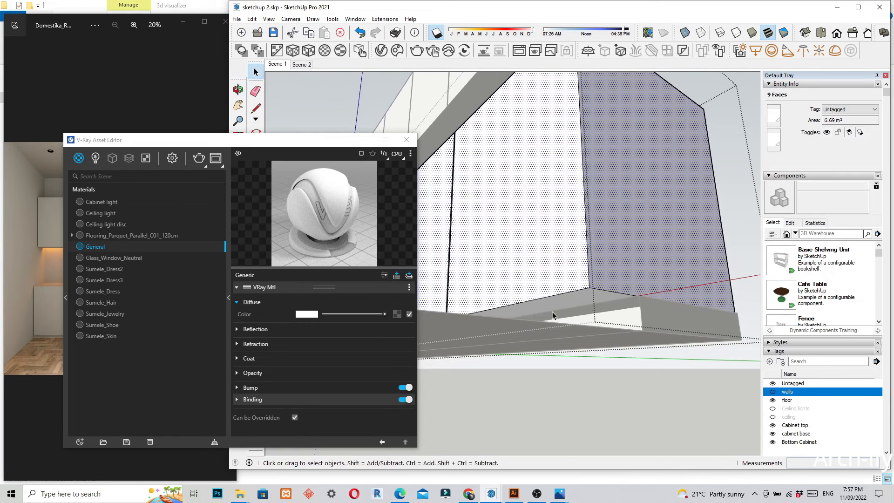
pyautogui.scroll(2, 553, 315)
pyautogui.click(585, 298)
pyautogui.rightClick(93, 245)
pyautogui.click(111, 259)
# Select the three inner faces of the bottom cabinet's door gap nearest the right-hand end
pyautogui.moveTo(395, 289); pyautogui.dragTo(623, 369, button='middle')
pyautogui.moveTo(316, 143); pyautogui.dragTo(202, 135)
pyautogui.moveTo(528, 253); pyautogui.dragTo(603, 246, button='middle')
pyautogui.scroll(8, 544, 282)
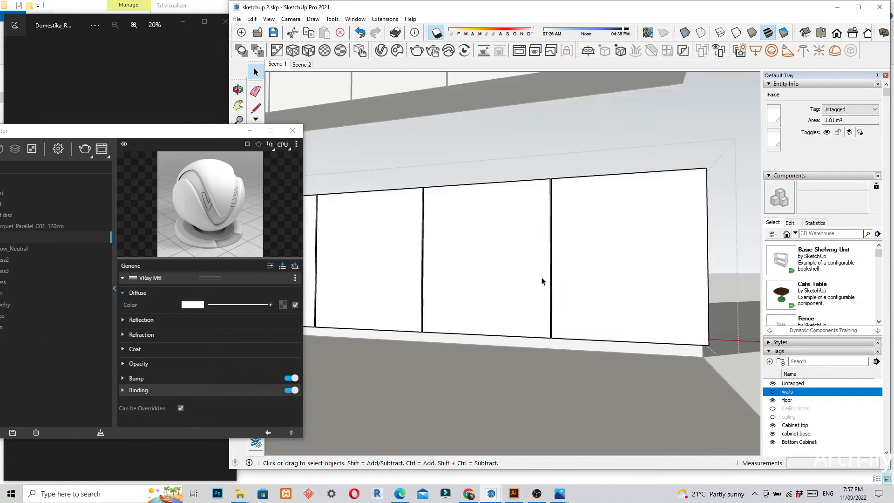
pyautogui.moveTo(564, 323); pyautogui.dragTo(695, 344, button='middle')
pyautogui.scroll(4, 561, 317)
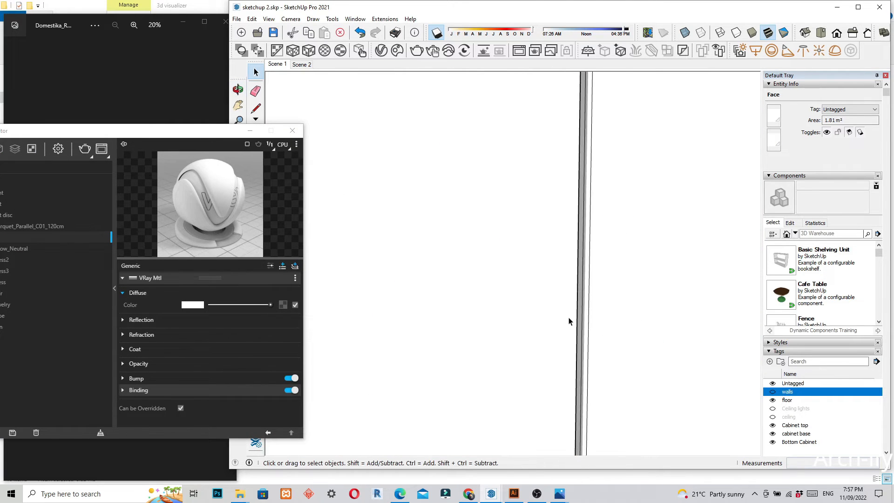
pyautogui.click(589, 302)
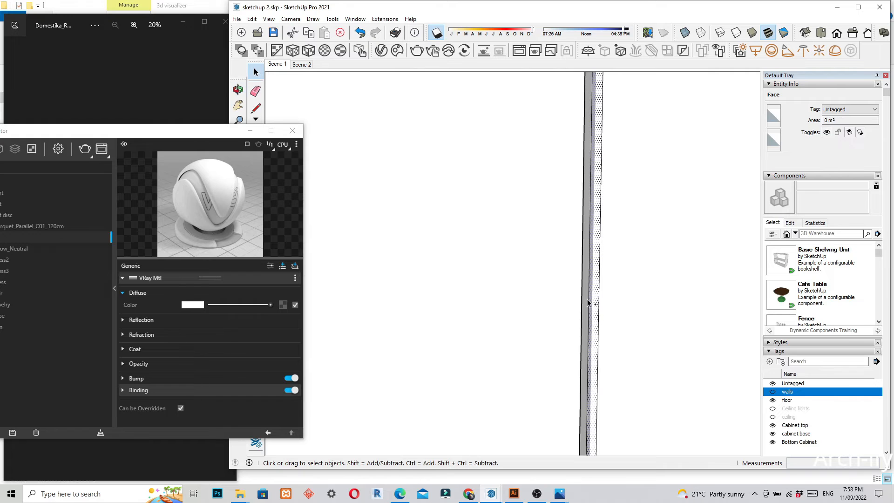
pyautogui.press('o')
pyautogui.moveTo(504, 324); pyautogui.dragTo(578, 341, button='middle')
pyautogui.keyDown('ctrl'); pyautogui.click(590, 316); pyautogui.keyUp('ctrl')
pyautogui.scroll(-8, 672, 302)
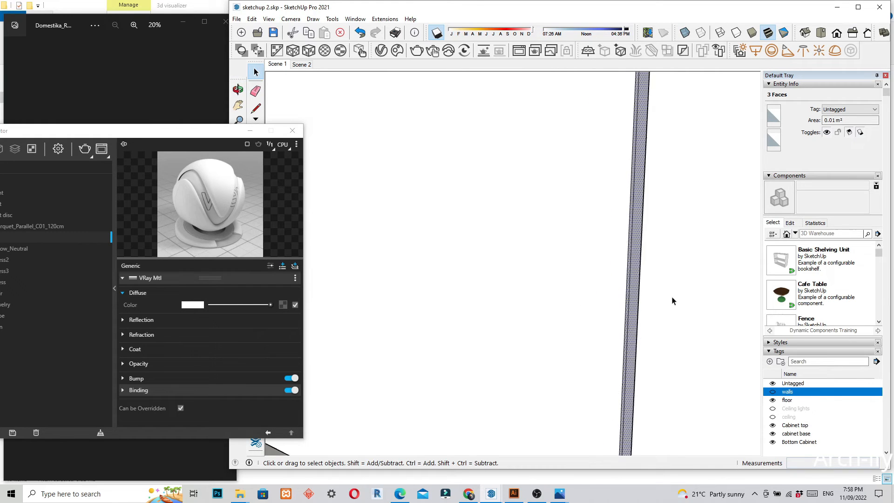
# Add the three inner faces of the second bottom cabinet door gap to the selection
pyautogui.scroll(10, 558, 314)
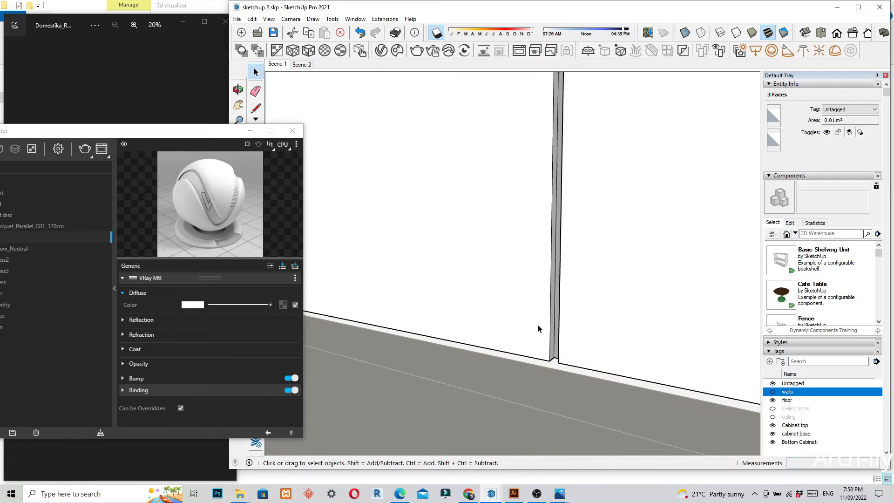
pyautogui.moveTo(557, 356); pyautogui.dragTo(602, 368, button='middle')
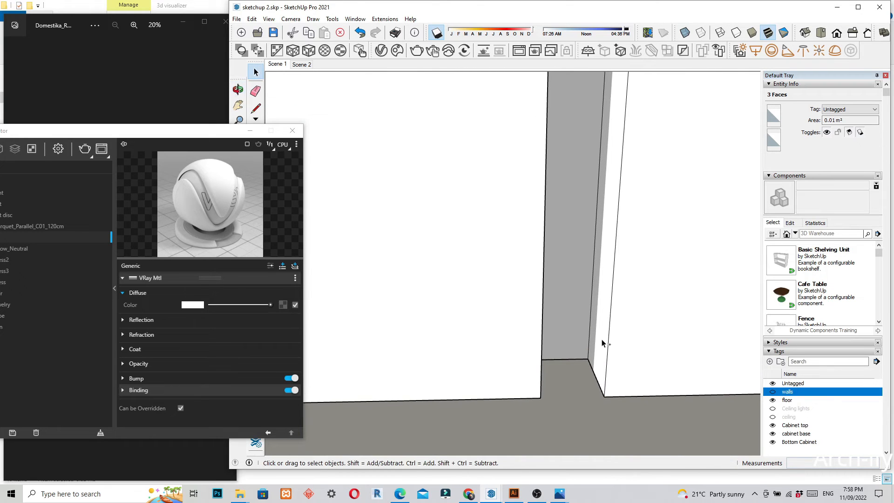
pyautogui.keyDown('ctrl'); pyautogui.click(581, 310); pyautogui.keyUp('ctrl')
pyautogui.moveTo(581, 309); pyautogui.dragTo(621, 343, button='middle')
pyautogui.keyDown('ctrl'); pyautogui.click(522, 341); pyautogui.keyUp('ctrl')
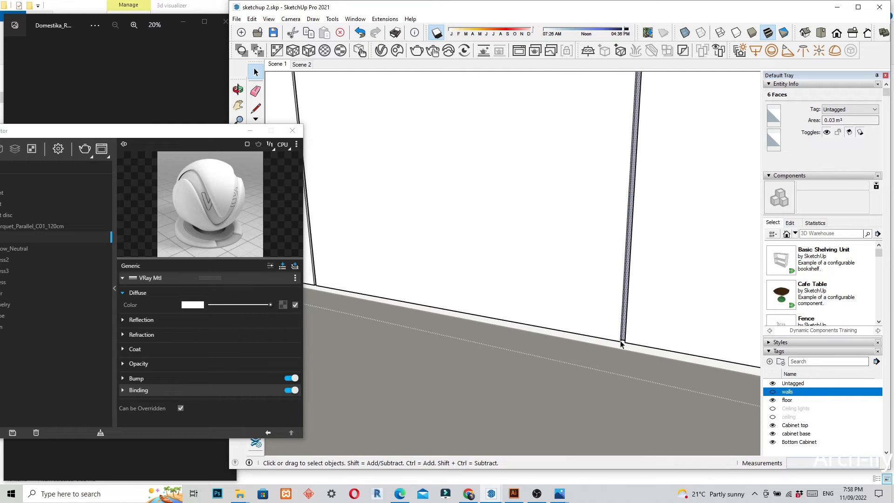
# Add the three inner faces of the third bottom cabinet door gap to the selection
pyautogui.scroll(-3, 441, 320)
pyautogui.moveTo(440, 320); pyautogui.dragTo(488, 295, button='middle')
pyautogui.scroll(4, 426, 252)
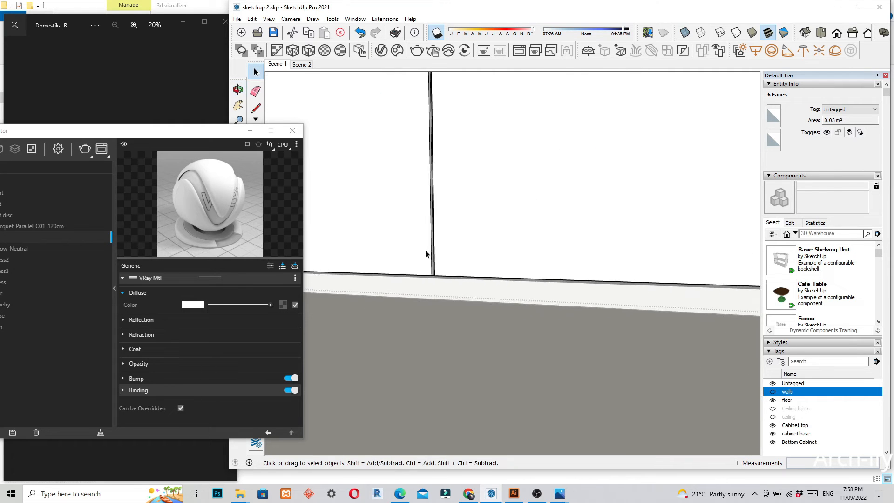
pyautogui.scroll(8, 426, 254)
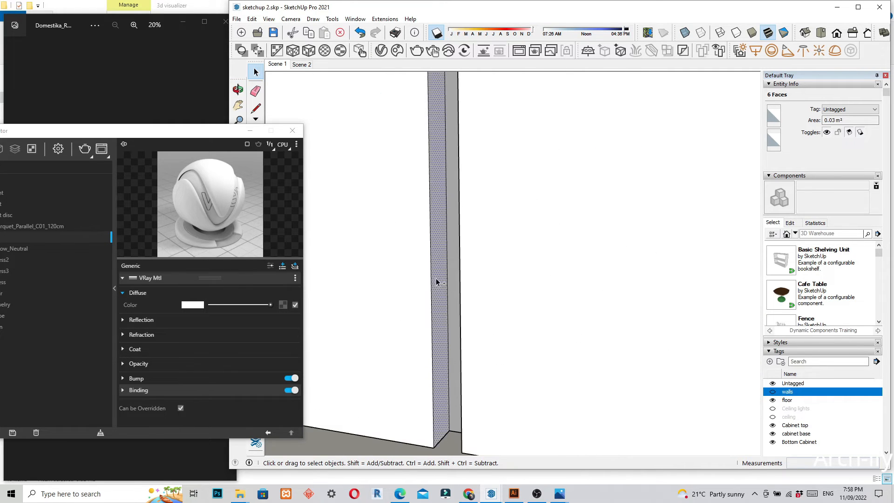
pyautogui.keyDown('ctrl'); pyautogui.click(452, 282); pyautogui.keyUp('ctrl')
pyautogui.scroll(-6, 451, 309)
pyautogui.moveTo(449, 329); pyautogui.dragTo(543, 339, button='middle')
pyautogui.scroll(2, 468, 323)
pyautogui.keyDown('ctrl'); pyautogui.click(468, 319); pyautogui.keyUp('ctrl')
pyautogui.scroll(-6, 638, 329)
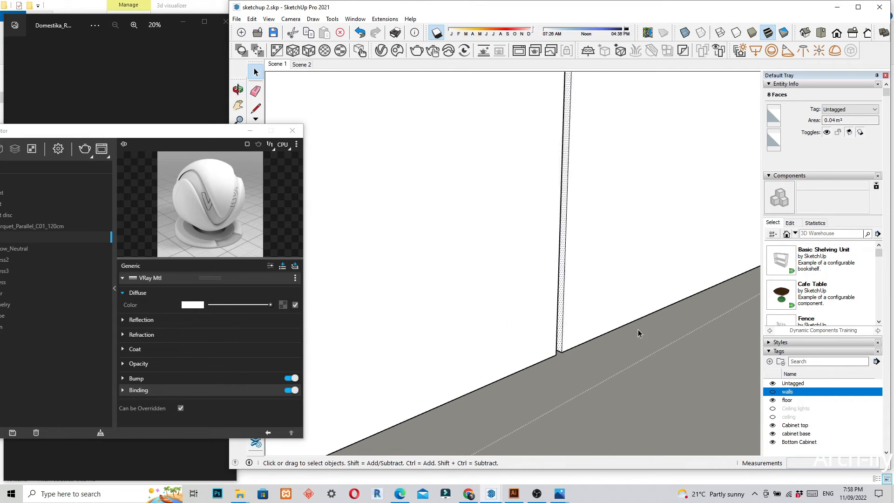
pyautogui.scroll(6, 573, 335)
pyautogui.scroll(5, 513, 354)
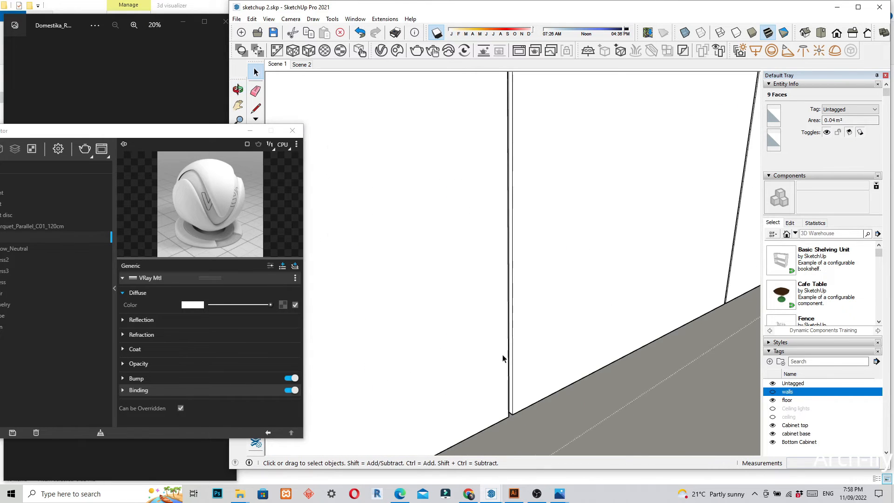
# Add the last door gap's three inner faces to the selection, leaving out the stray edge
pyautogui.moveTo(538, 367); pyautogui.dragTo(453, 368, button='middle')
pyautogui.keyDown('ctrl'); pyautogui.click(501, 320); pyautogui.keyUp('ctrl')
pyautogui.moveTo(537, 362); pyautogui.dragTo(401, 382, button='middle')
pyautogui.keyDown('ctrl'); pyautogui.click(494, 328); pyautogui.keyUp('ctrl')
pyautogui.scroll(-3, 494, 329)
pyautogui.scroll(5, 496, 362)
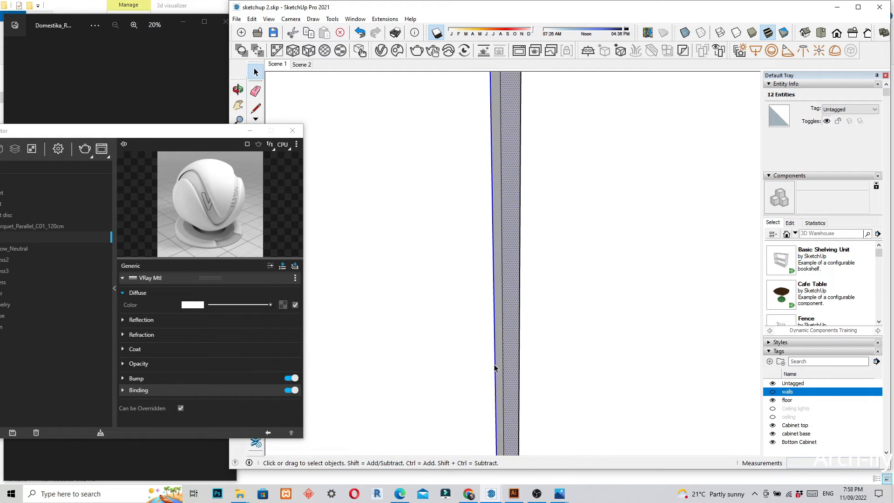
pyautogui.keyDown('shift'); pyautogui.click(496, 293); pyautogui.keyUp('shift')
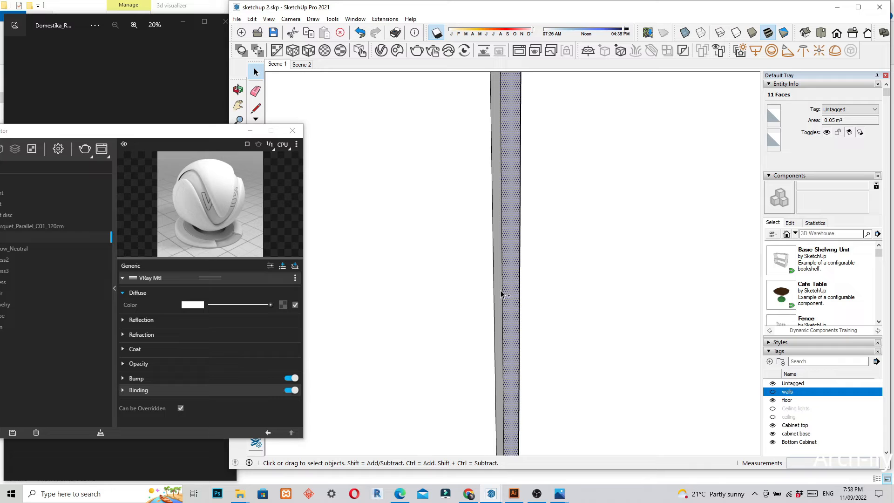
pyautogui.scroll(-6, 496, 292)
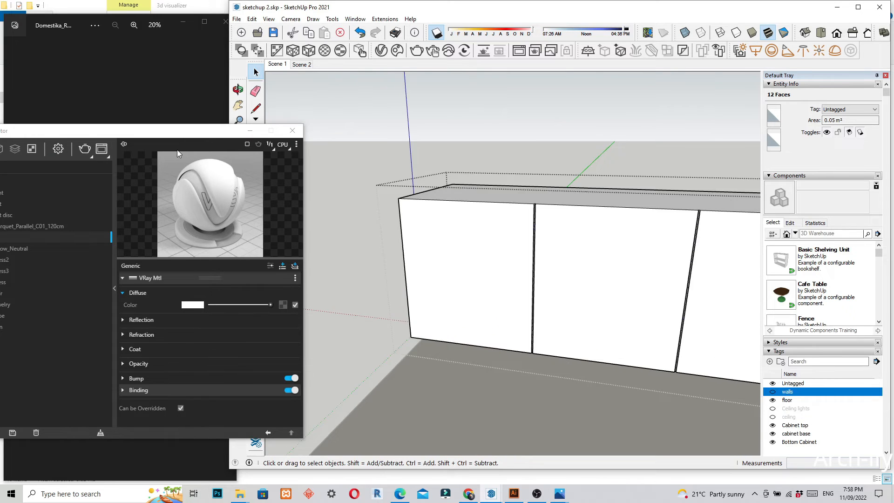
# Apply the Ceiling light disc material to the selected door gap faces of the bottom cabinet
pyautogui.moveTo(175, 135); pyautogui.dragTo(261, 137)
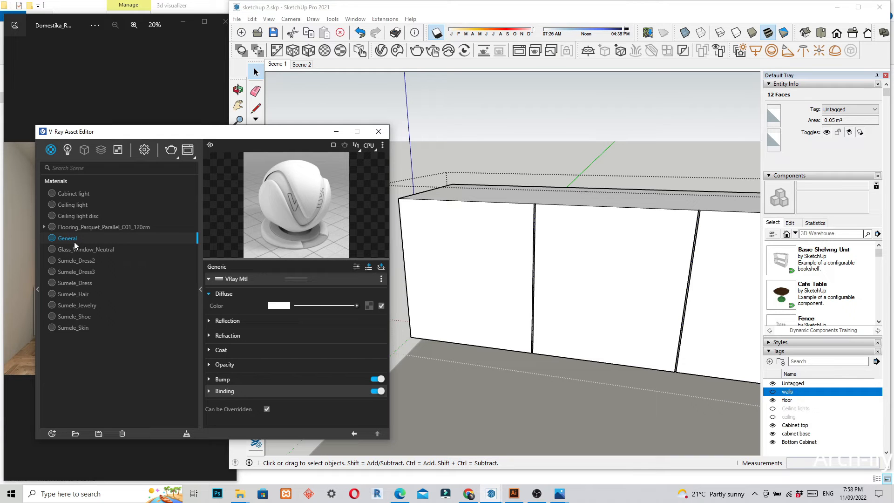
pyautogui.rightClick(70, 216)
pyautogui.click(60, 216)
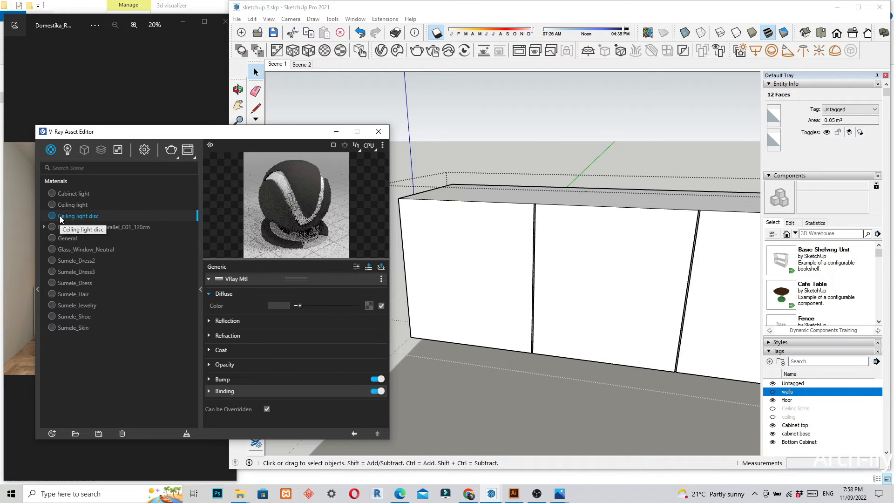
pyautogui.rightClick(60, 216)
pyautogui.click(86, 237)
# Leave the bottom cabinet group and open the cabinet base group for editing
pyautogui.moveTo(530, 235); pyautogui.dragTo(491, 248, button='middle')
pyautogui.moveTo(506, 312); pyautogui.dragTo(510, 345, button='middle')
pyautogui.scroll(-3, 444, 258)
pyautogui.click(416, 194)
pyautogui.moveTo(415, 194); pyautogui.dragTo(691, 317, button='middle')
pyautogui.scroll(5, 692, 317)
pyautogui.click(689, 283)
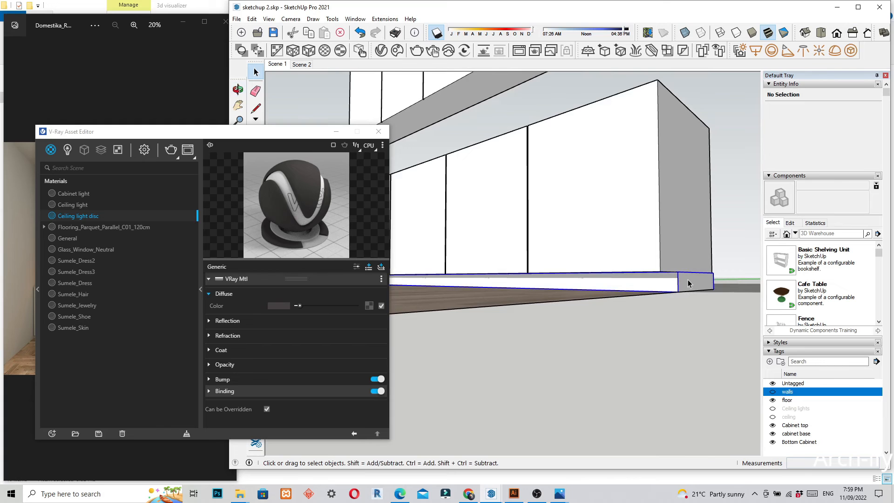
pyautogui.rightClick(688, 282)
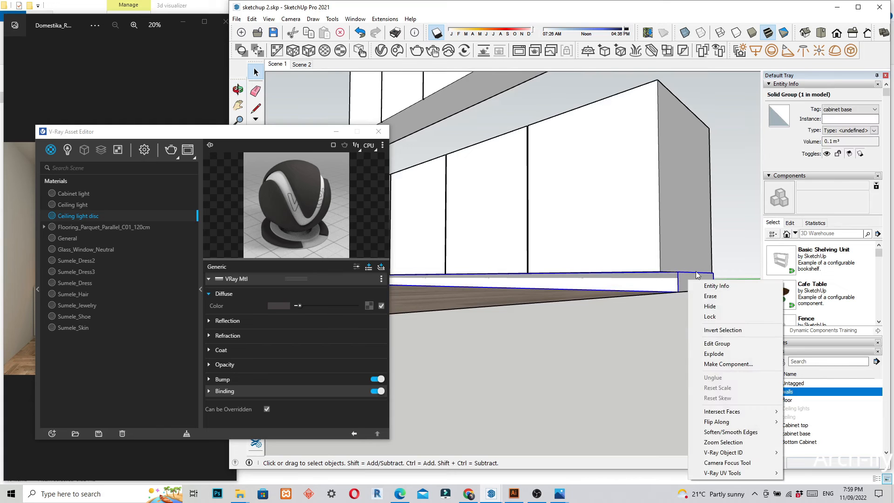
pyautogui.click(729, 351)
# Select the cabinet base's long front face and both of its end faces
pyautogui.scroll(3, 607, 286)
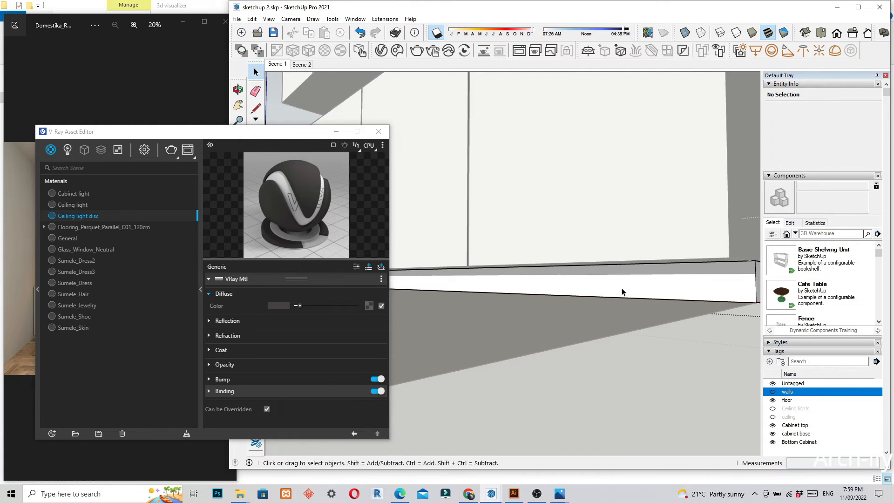
pyautogui.click(622, 292)
pyautogui.scroll(-2, 555, 293)
pyautogui.keyDown('shift'); pyautogui.click(713, 289); pyautogui.keyUp('shift')
pyautogui.scroll(-1, 701, 324)
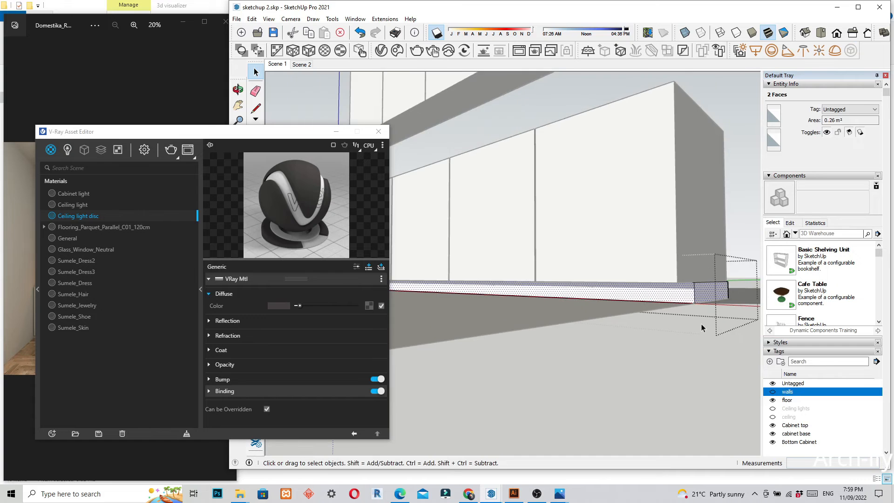
pyautogui.scroll(-3, 701, 324)
pyautogui.scroll(1, 705, 373)
pyautogui.scroll(-2, 597, 344)
pyautogui.scroll(1, 694, 363)
pyautogui.moveTo(694, 364)
pyautogui.mouseDown(button='middle')
pyautogui.moveTo(686, 329)
pyautogui.moveTo(567, 323)
pyautogui.mouseUp(button='middle')
pyautogui.scroll(4, 502, 321)
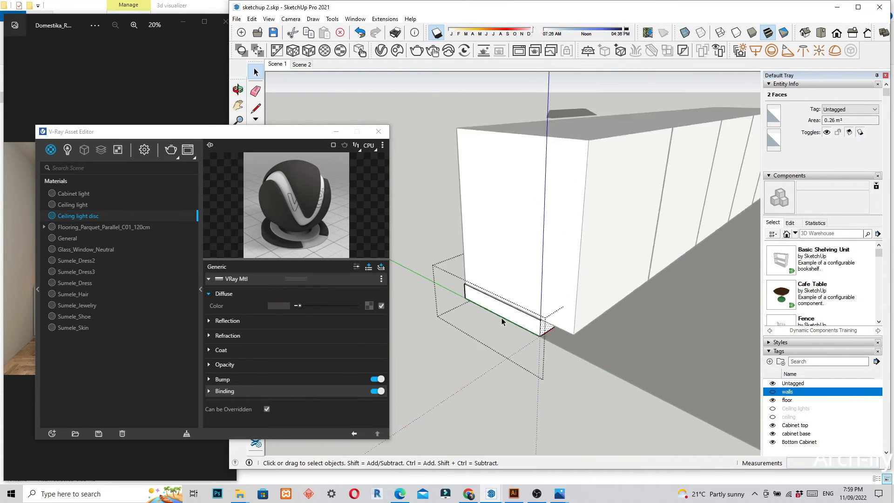
pyautogui.scroll(2, 502, 318)
pyautogui.keyDown('shift'); pyautogui.click(496, 313); pyautogui.keyUp('shift')
pyautogui.scroll(-2, 492, 320)
pyautogui.moveTo(493, 320); pyautogui.dragTo(635, 351, button='middle')
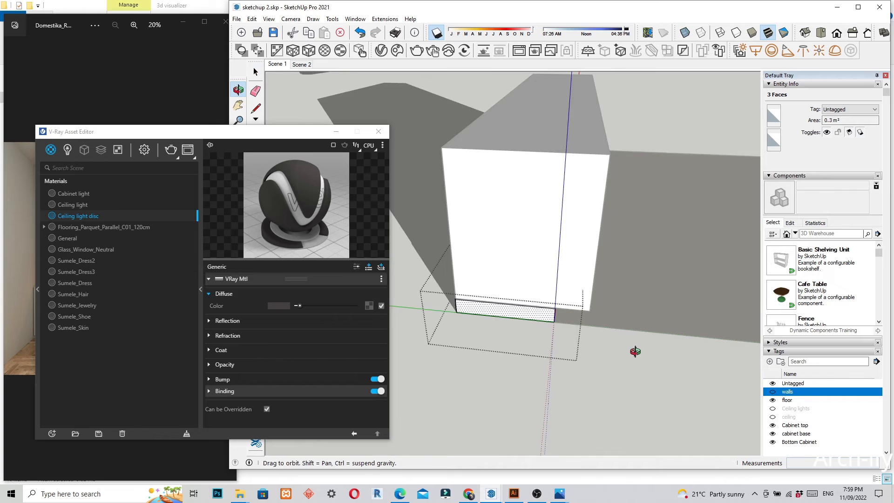
# Add two more faces of the cabinet base, including its long back face, to the selection
pyautogui.scroll(6, 569, 308)
pyautogui.keyDown('shift'); pyautogui.click(604, 285); pyautogui.keyUp('shift')
pyautogui.scroll(-6, 673, 306)
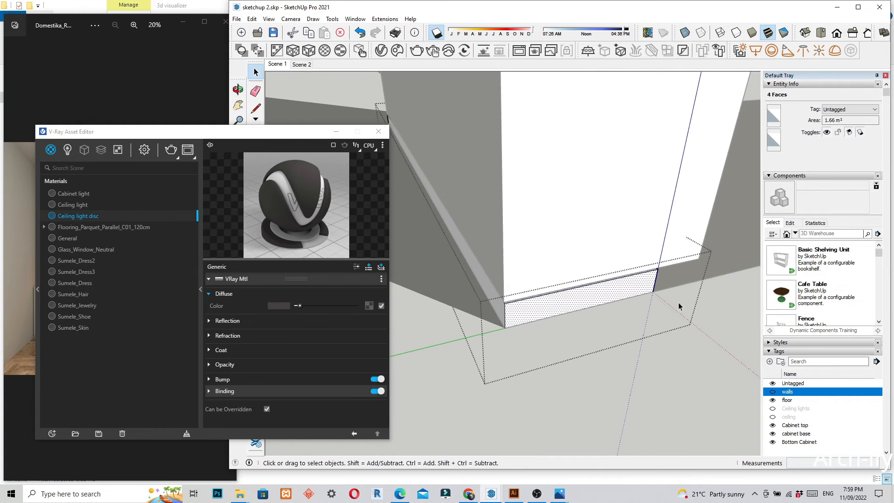
pyautogui.keyDown('shift'); pyautogui.click(490, 296); pyautogui.keyUp('shift')
pyautogui.scroll(-3, 494, 300)
pyautogui.moveTo(545, 305); pyautogui.dragTo(636, 285, button='middle')
pyautogui.scroll(-2, 636, 282)
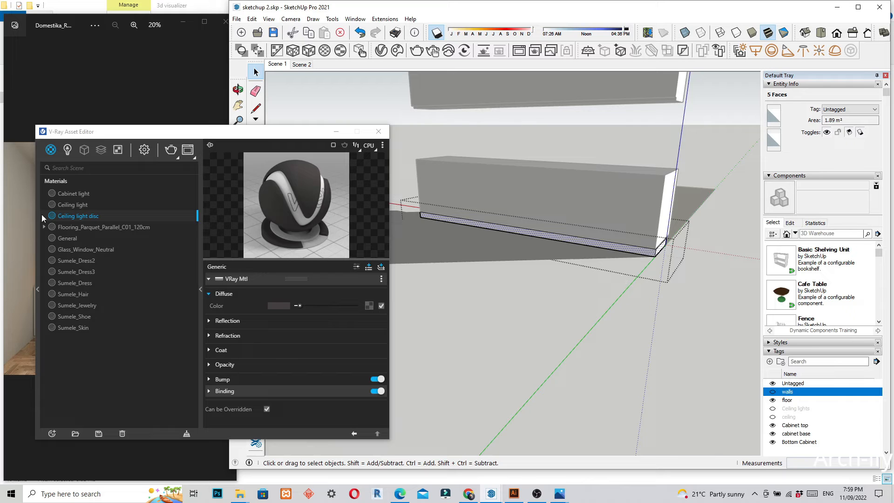
# Apply the General material to the selected cabinet base faces
pyautogui.rightClick(68, 237)
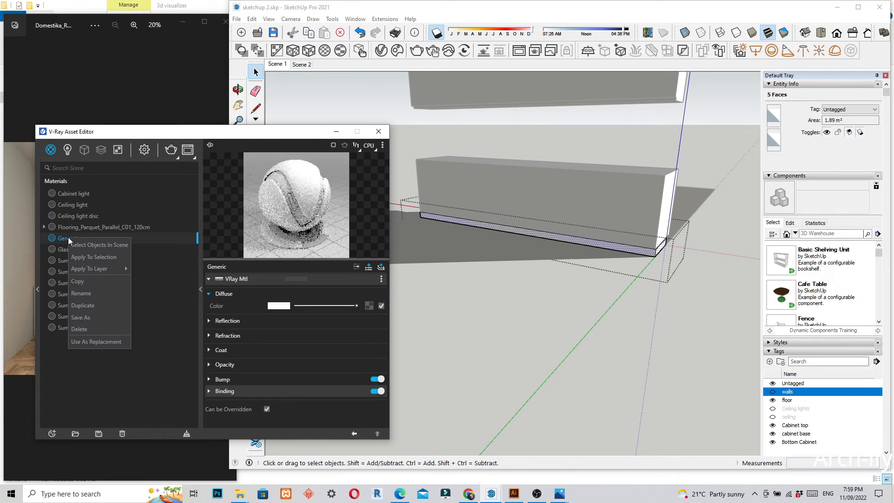
pyautogui.moveTo(112, 268)
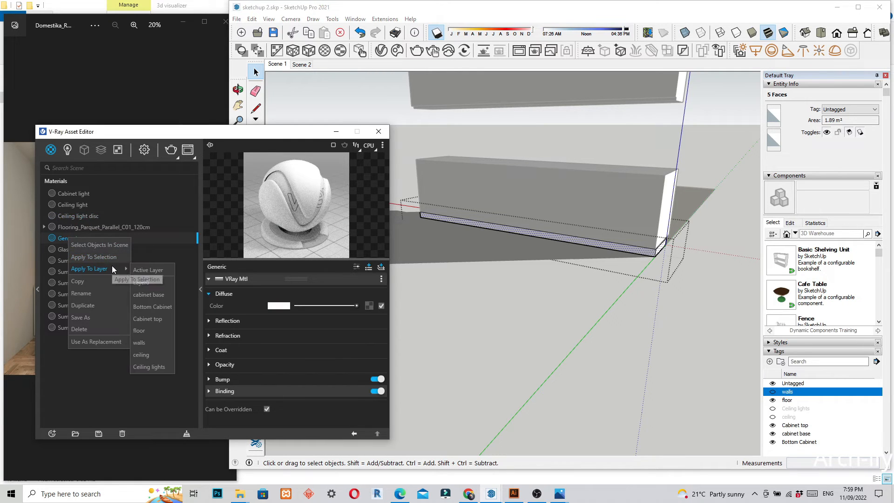
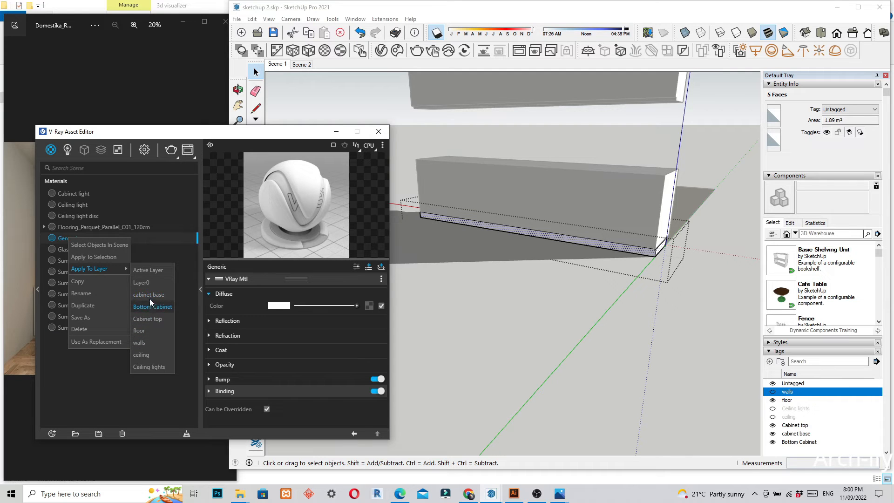
pyautogui.click(110, 257)
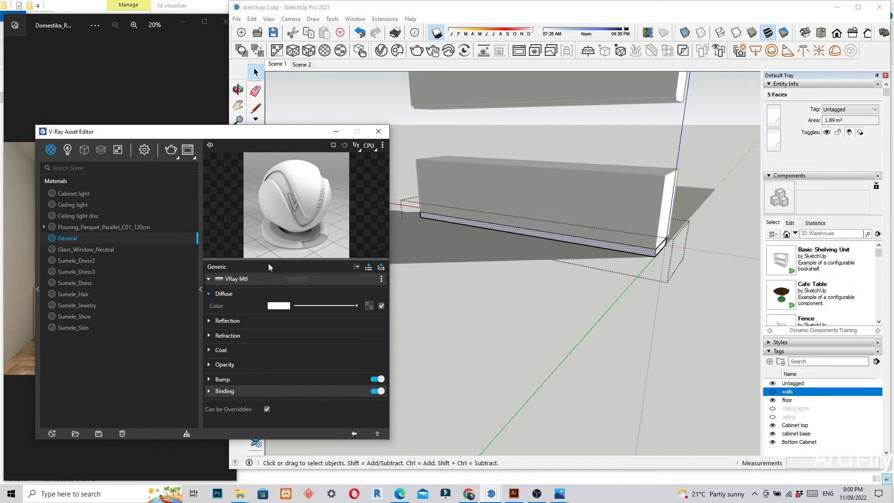
# Minimise the V-Ray Asset Editor, leave the cabinet base group and open the upper cabinet group for editing
pyautogui.click(337, 132)
pyautogui.moveTo(546, 269); pyautogui.dragTo(419, 237, button='middle')
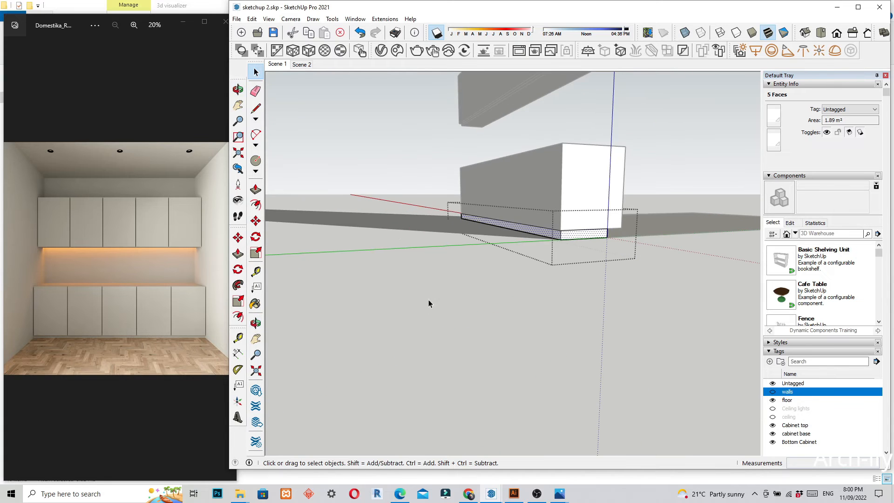
pyautogui.click(423, 334)
pyautogui.moveTo(423, 334); pyautogui.dragTo(458, 169, button='middle')
pyautogui.scroll(2, 458, 169)
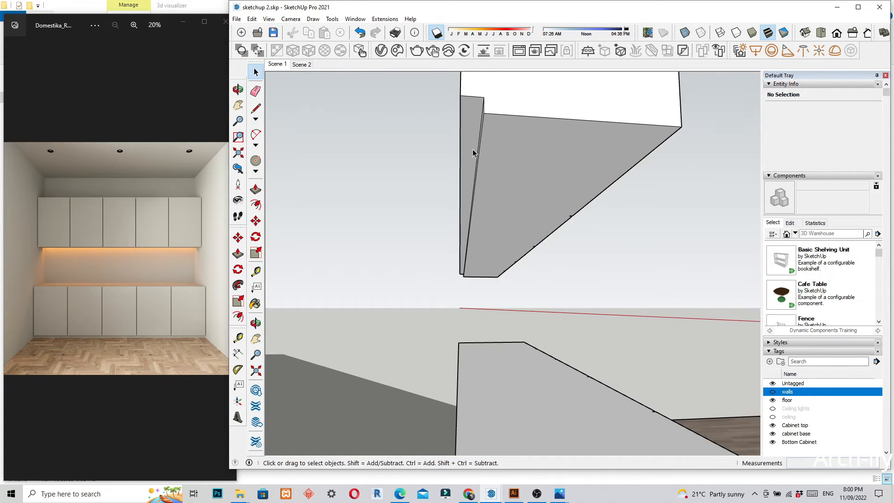
pyautogui.scroll(2, 474, 149)
pyautogui.rightClick(471, 136)
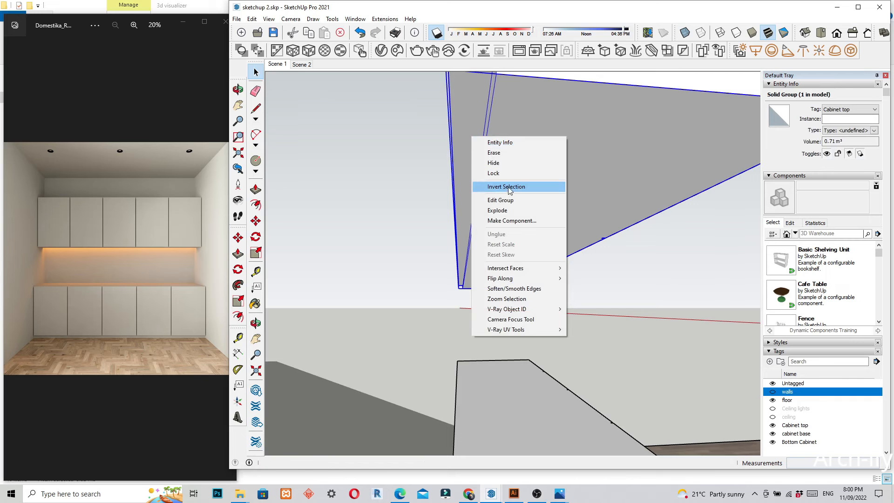
pyautogui.click(498, 203)
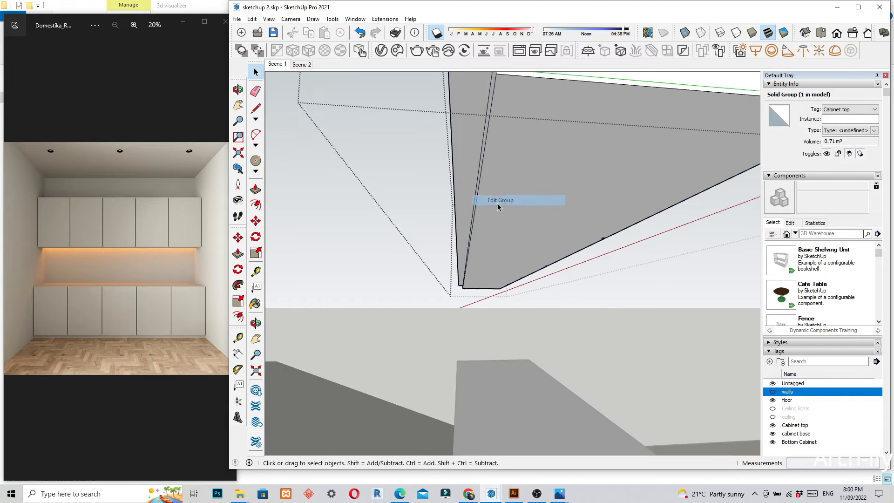
pyautogui.moveTo(433, 220); pyautogui.dragTo(485, 228, button='middle')
# Reopen the V-Ray Asset Editor and set the Cabinet light material's emissive intensity to 75
pyautogui.click(383, 51)
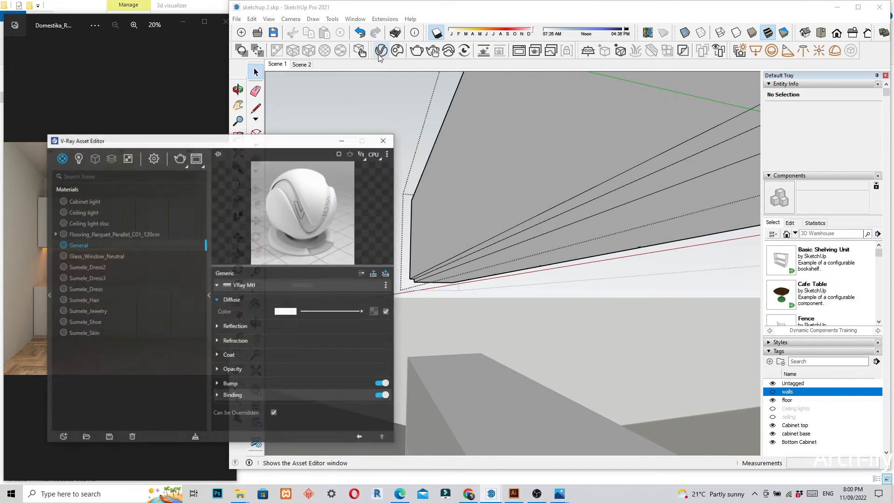
pyautogui.click(76, 194)
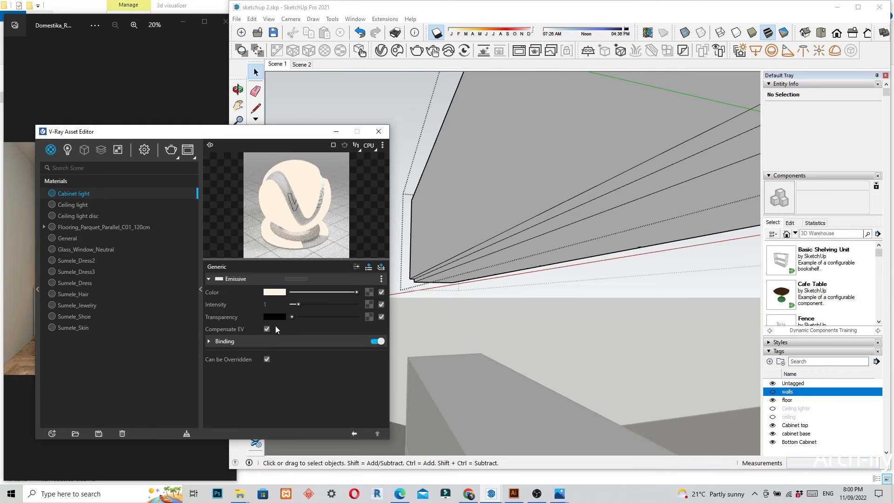
pyautogui.click(281, 306)
pyautogui.moveTo(425, 317); pyautogui.dragTo(446, 248, button='middle')
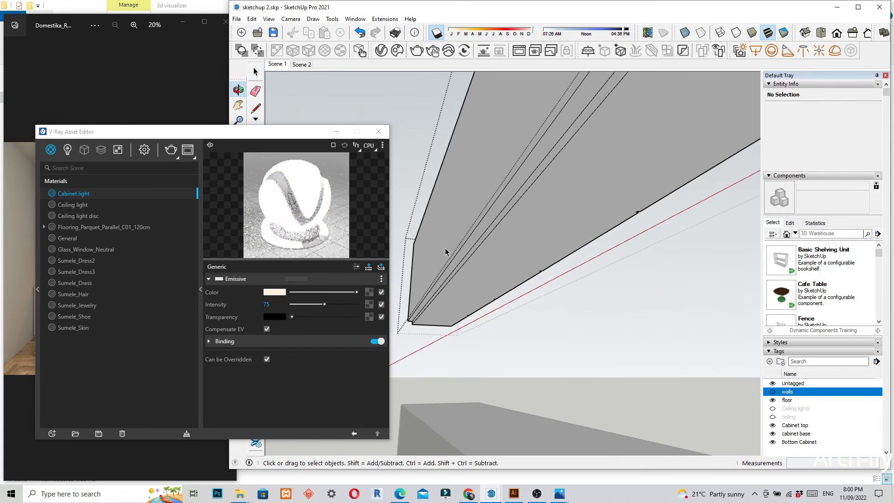
# Select the two long narrow recess faces under the upper cabinet and apply the Cabinet light material to them
pyautogui.click(490, 226)
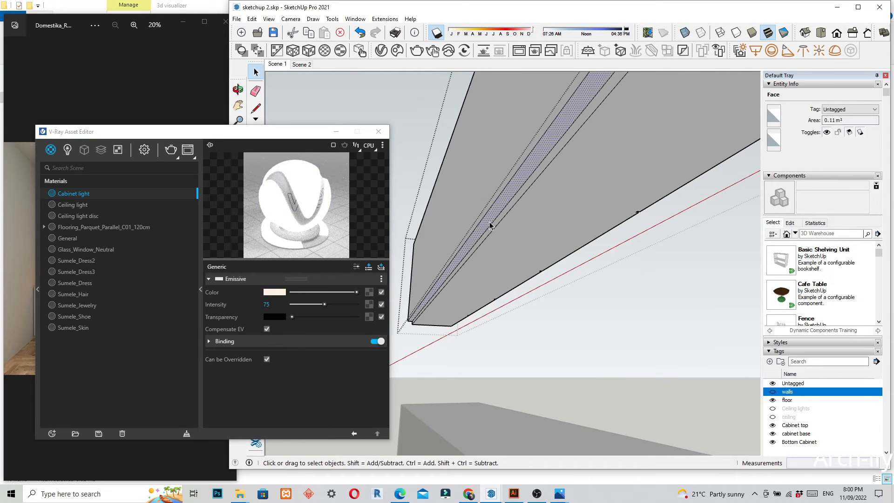
pyautogui.keyDown('ctrl'); pyautogui.click(497, 227); pyautogui.keyUp('ctrl')
pyautogui.moveTo(498, 226)
pyautogui.mouseDown(button='middle')
pyautogui.moveTo(499, 255)
pyautogui.moveTo(459, 326)
pyautogui.moveTo(429, 285)
pyautogui.moveTo(436, 292)
pyautogui.mouseUp(button='middle')
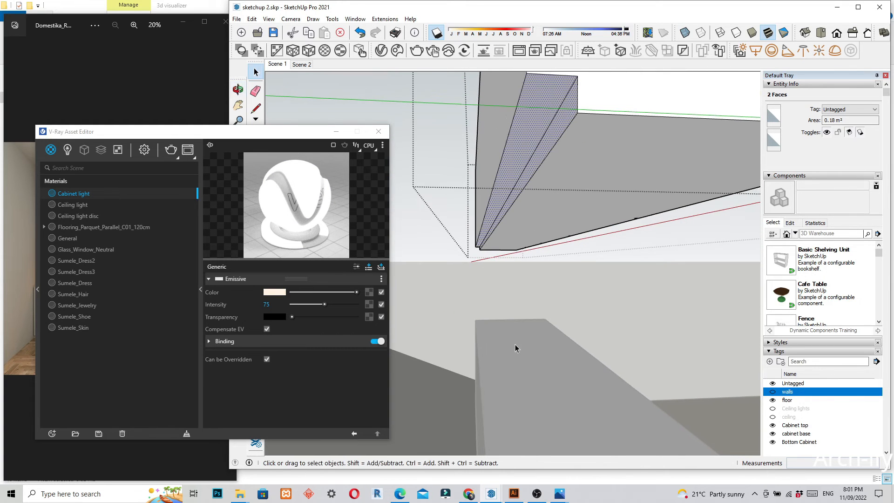
pyautogui.rightClick(75, 193)
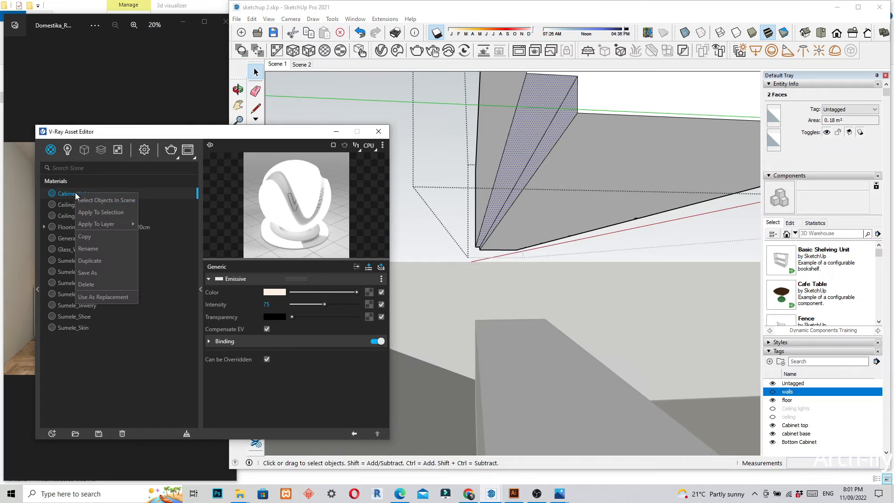
pyautogui.click(104, 212)
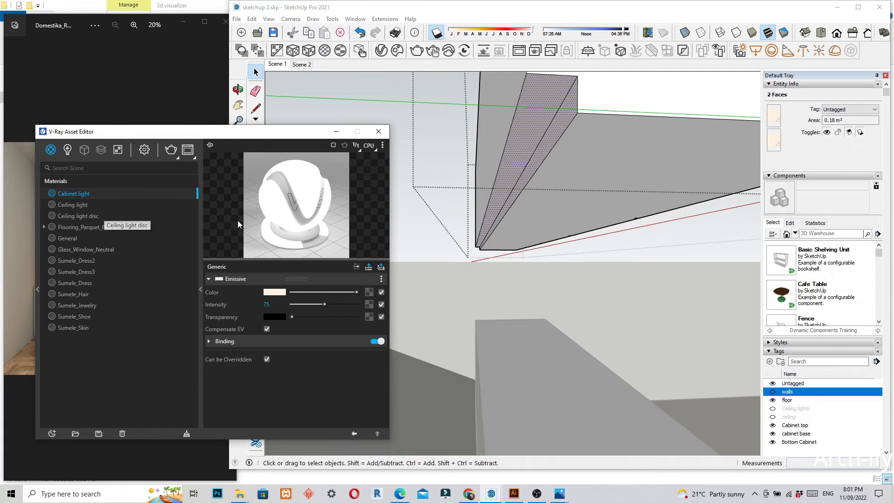
# Change the Cabinet light material's emissive colour to a warm orange at full brightness, using the reference image as a guide
pyautogui.click(277, 294)
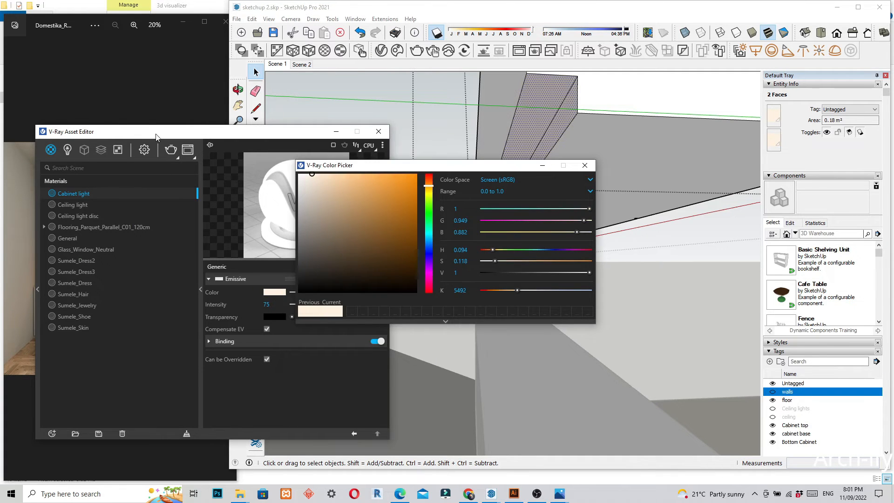
pyautogui.moveTo(157, 132); pyautogui.dragTo(479, 121)
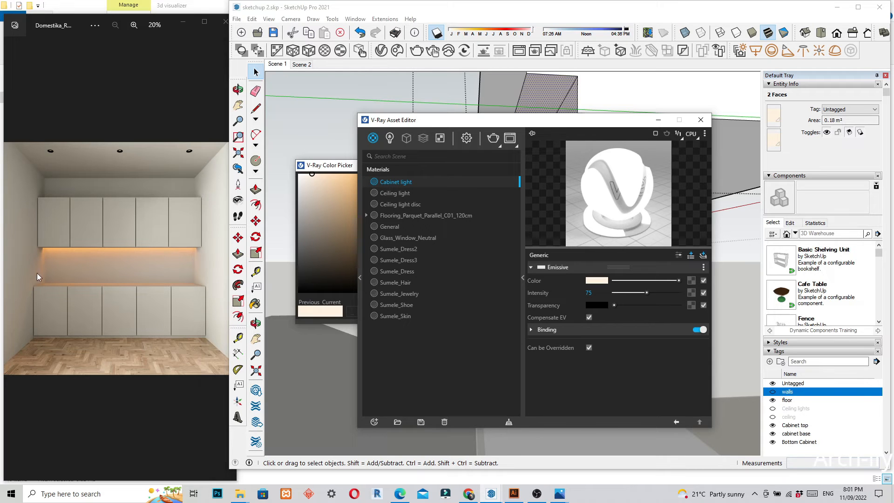
pyautogui.click(592, 281)
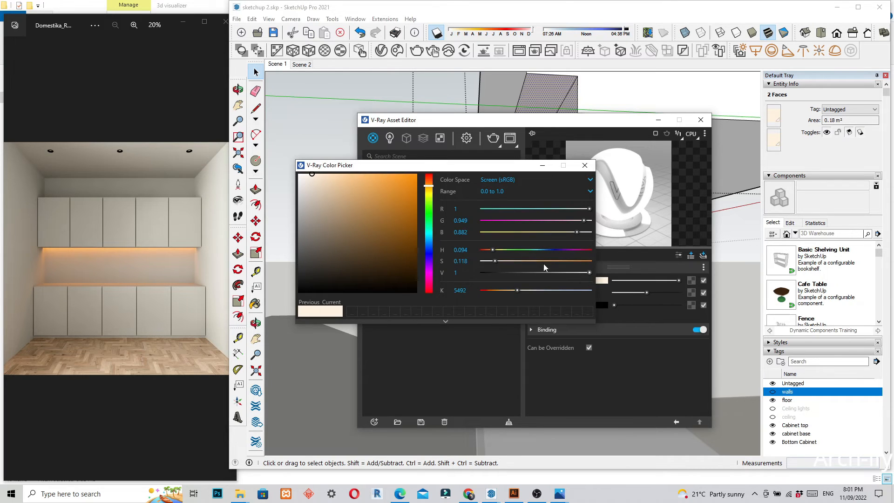
pyautogui.click(387, 185)
pyautogui.click(428, 182)
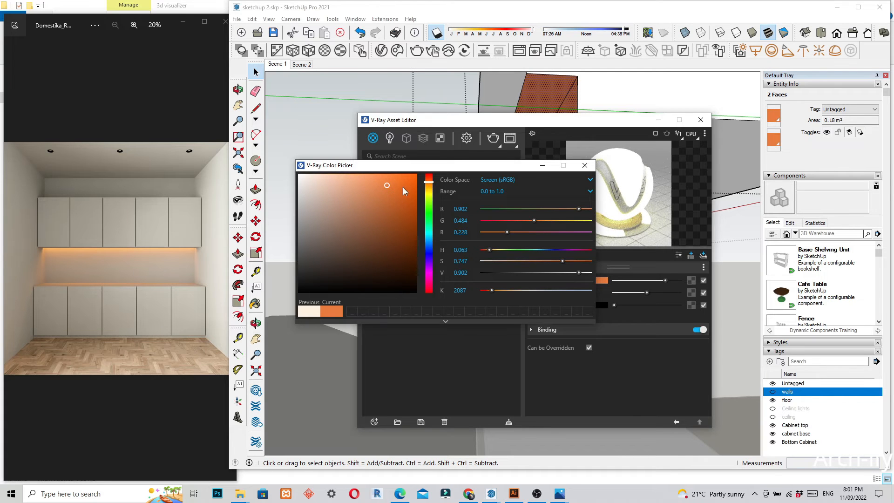
pyautogui.click(382, 183)
pyautogui.click(385, 195)
pyautogui.click(386, 181)
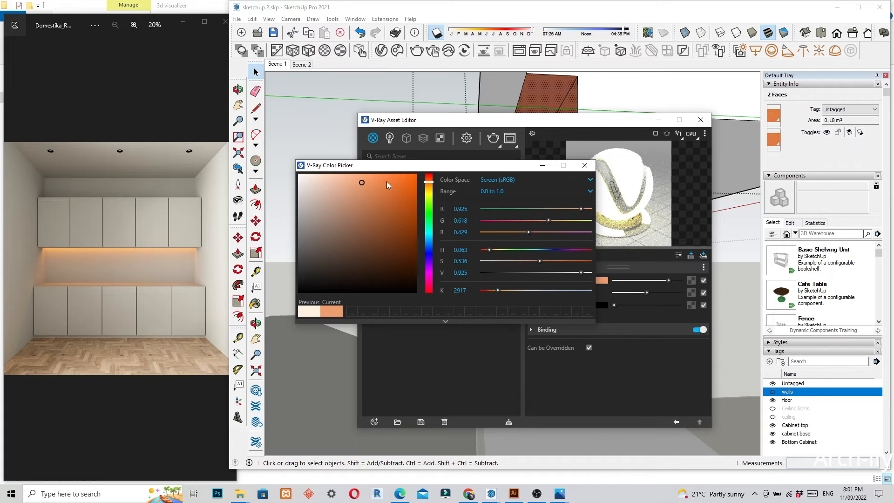
pyautogui.click(584, 166)
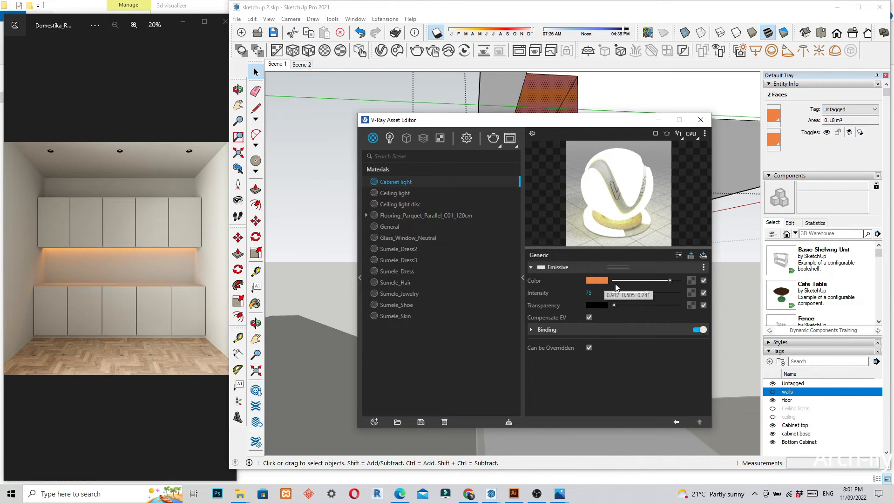
pyautogui.moveTo(673, 278); pyautogui.dragTo(684, 284)
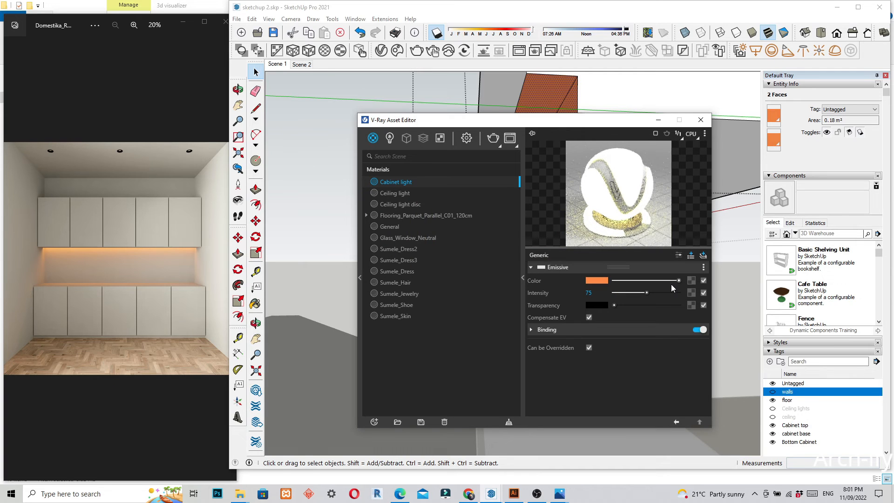
# Try an emissive intensity of 30 for the Cabinet light material and check the Ceiling light material's settings
pyautogui.moveTo(598, 294); pyautogui.dragTo(580, 294)
pyautogui.press('BackSpace')
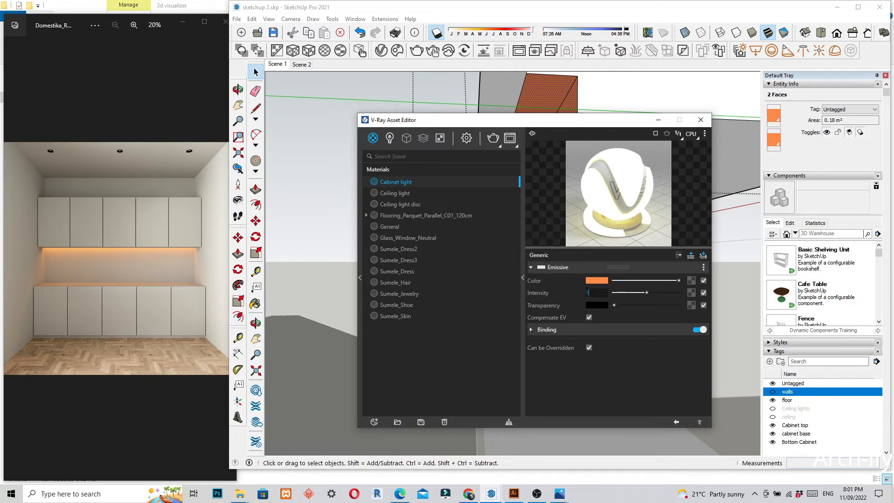
pyautogui.write('30')
pyautogui.click(479, 318)
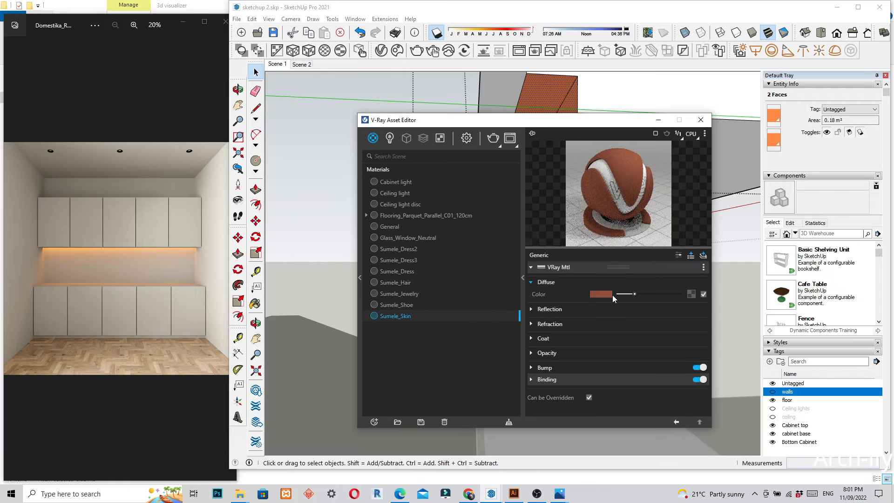
pyautogui.click(532, 310)
pyautogui.click(533, 310)
pyautogui.click(402, 194)
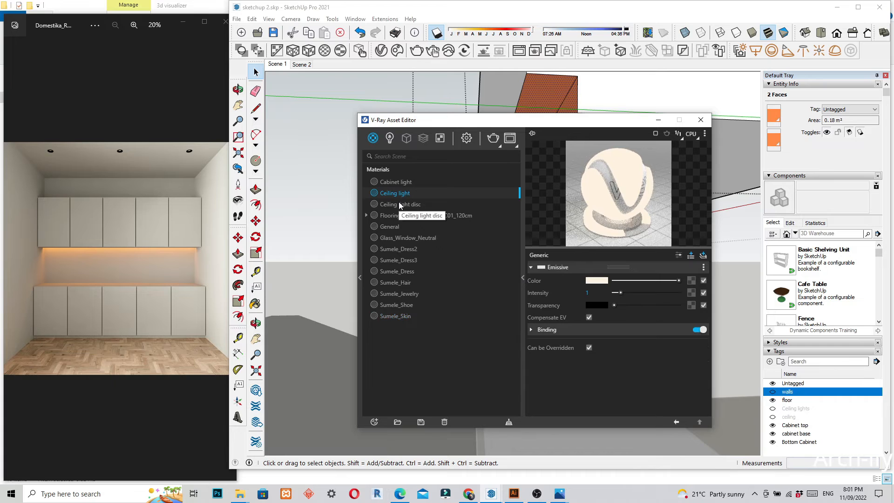
pyautogui.click(395, 183)
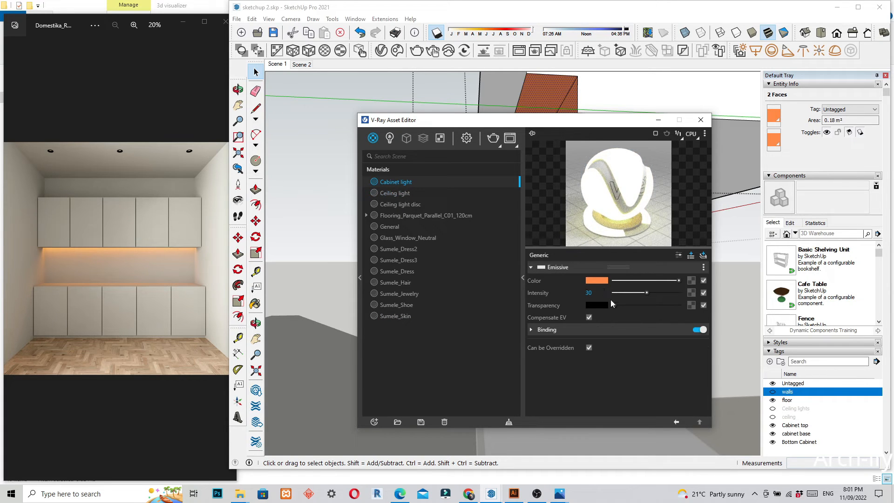
# Set the Cabinet light material's emissive intensity to 75
pyautogui.moveTo(603, 292); pyautogui.dragTo(577, 293)
pyautogui.write('75')
pyautogui.press('Return')
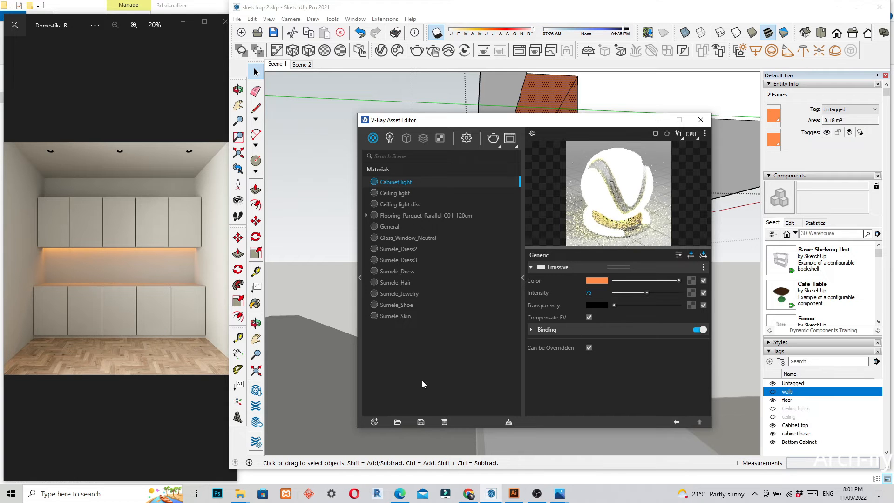
# Move the V-Ray Asset Editor aside, leave the upper cabinet group and return to the Scene 1 view
pyautogui.moveTo(506, 126)
pyautogui.mouseDown()
pyautogui.moveTo(179, 230)
pyautogui.moveTo(179, 206)
pyautogui.mouseUp()
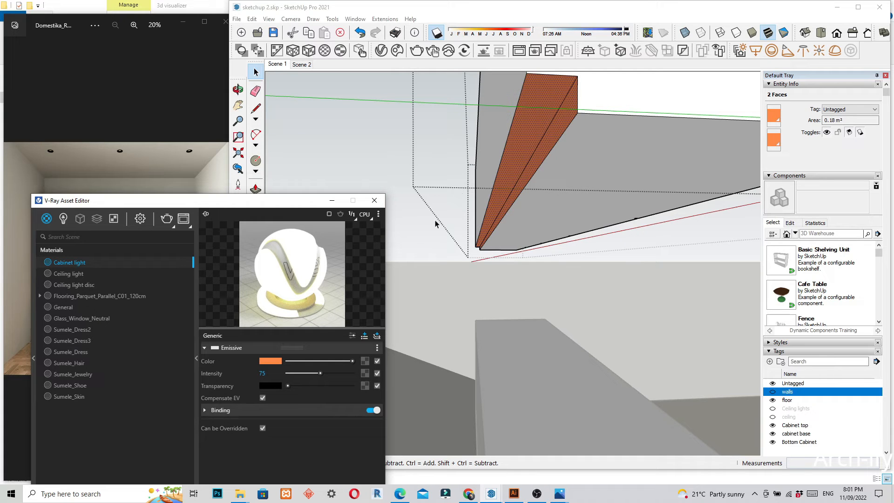
pyautogui.click(522, 158)
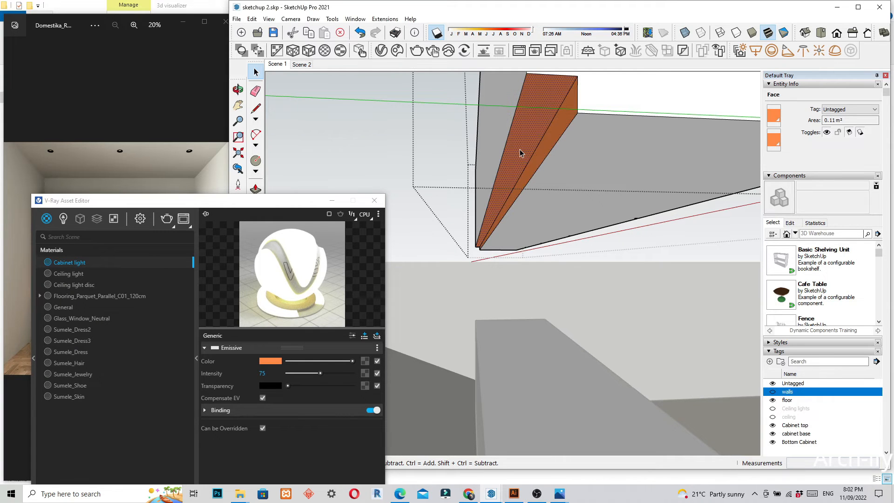
pyautogui.click(399, 293)
pyautogui.scroll(-3, 401, 292)
pyautogui.moveTo(469, 251); pyautogui.dragTo(465, 311, button='middle')
pyautogui.scroll(-3, 464, 262)
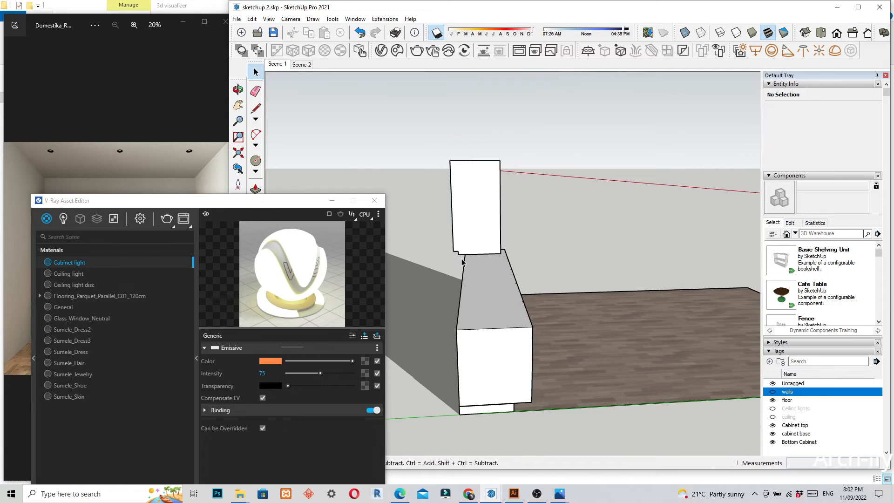
pyautogui.scroll(-3, 542, 358)
pyautogui.moveTo(606, 344); pyautogui.dragTo(553, 339, button='middle')
pyautogui.press('space')
pyautogui.click(276, 64)
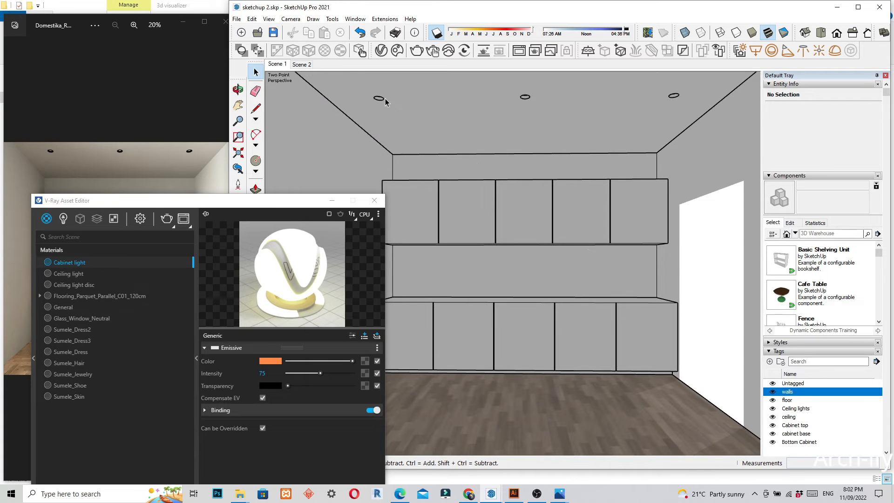
# Hide the walls and Cabinet top tags
pyautogui.click(772, 392)
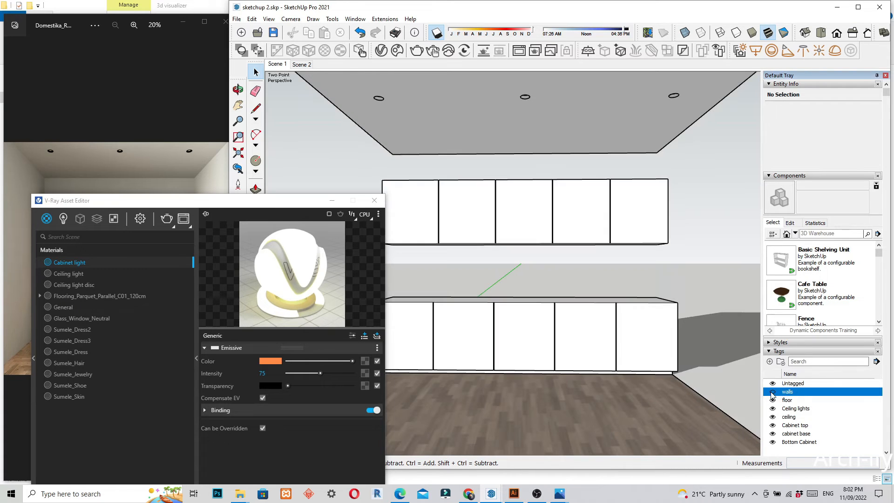
pyautogui.click(772, 392)
pyautogui.click(772, 392)
pyautogui.click(773, 425)
# Open the Ceiling lights group for editing
pyautogui.moveTo(709, 388); pyautogui.dragTo(676, 404, button='middle')
pyautogui.scroll(3, 676, 403)
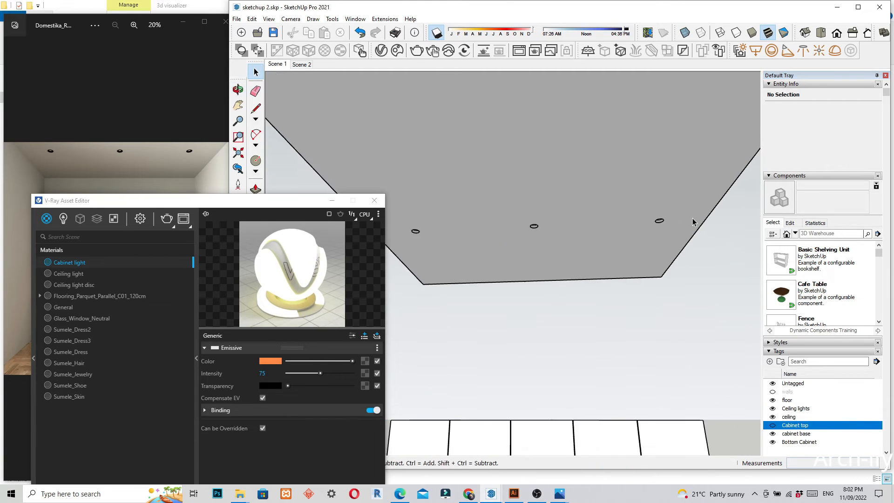
pyautogui.scroll(5, 659, 231)
pyautogui.scroll(5, 659, 231)
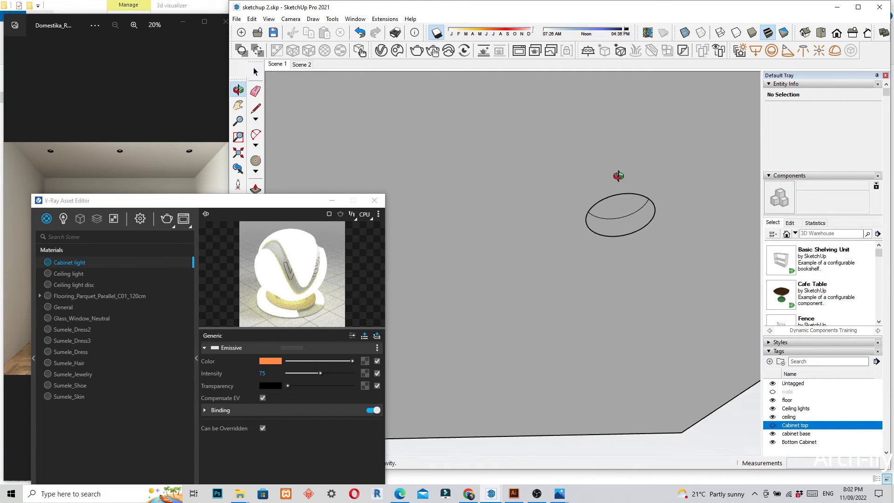
pyautogui.rightClick(666, 215)
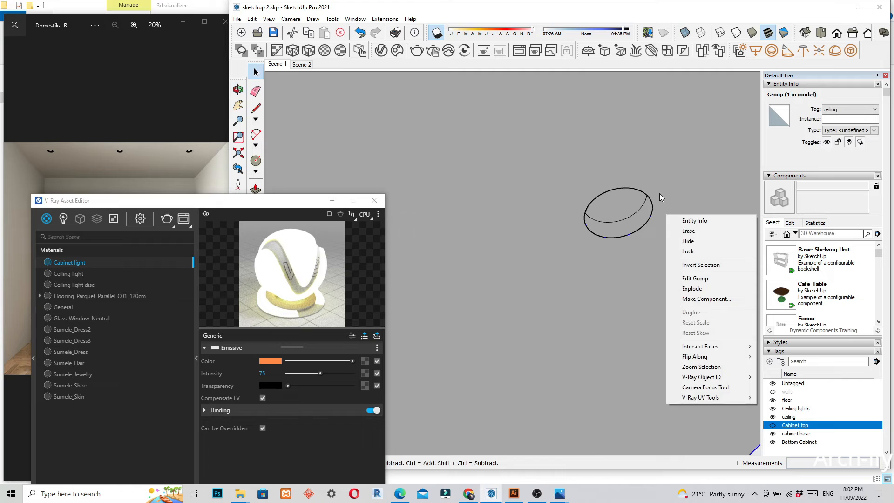
pyautogui.click(661, 193)
pyautogui.click(631, 206)
pyautogui.click(633, 209)
pyautogui.rightClick(633, 209)
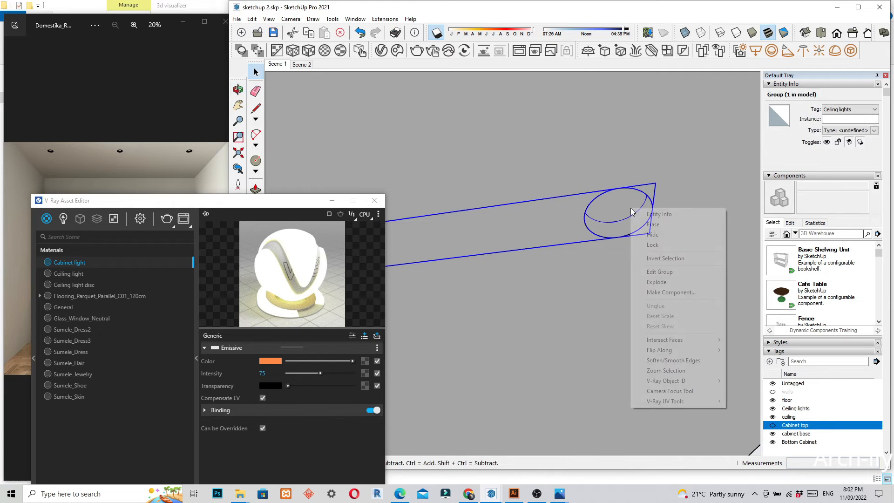
pyautogui.click(666, 273)
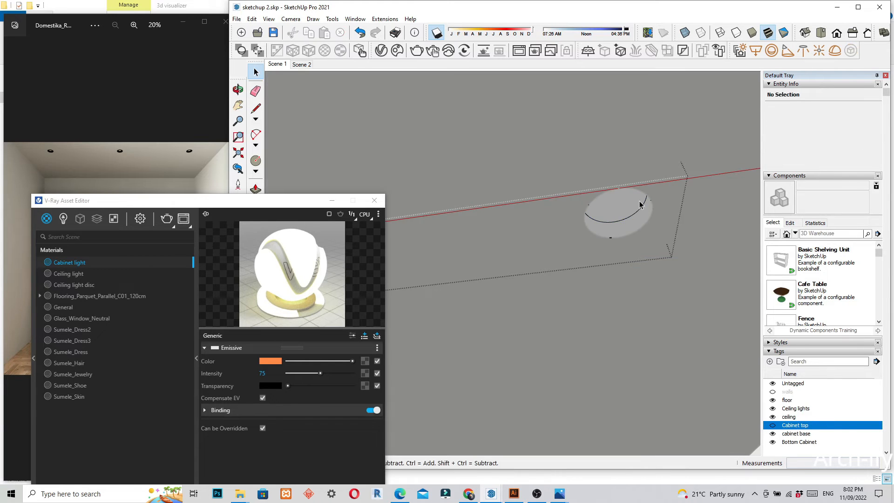
# Select the curved side surface of the ceiling light at the end of the row
pyautogui.click(641, 217)
pyautogui.scroll(5, 641, 218)
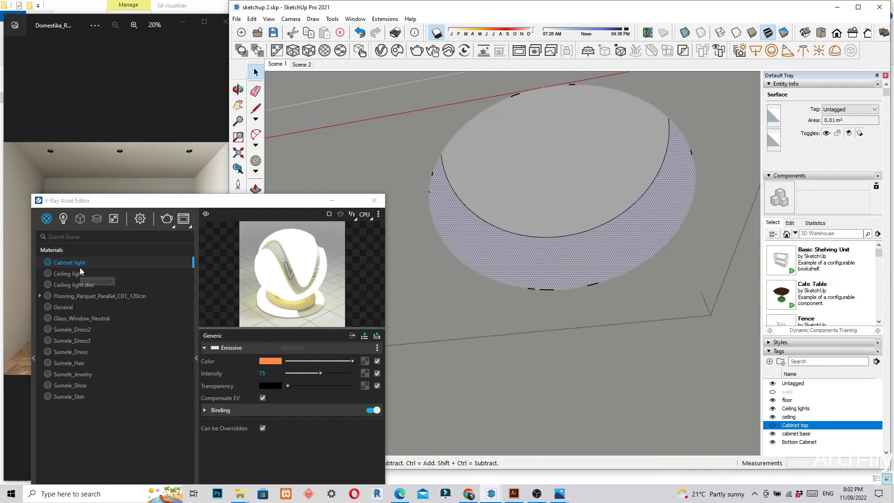
pyautogui.scroll(-6, 616, 218)
pyautogui.scroll(-6, 616, 218)
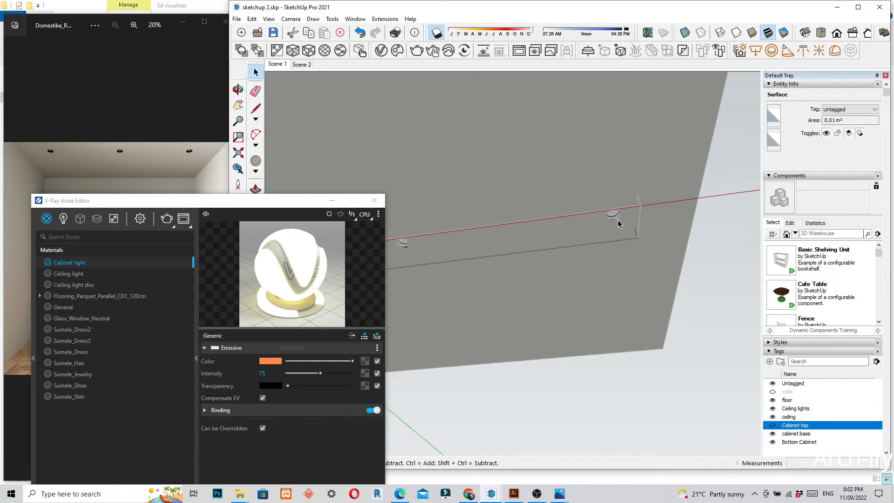
pyautogui.click(238, 168)
pyautogui.keyDown('shift'); pyautogui.moveTo(547, 213); pyautogui.dragTo(630, 215, button='middle'); pyautogui.keyUp('shift')
pyautogui.scroll(-3, 631, 216)
pyautogui.keyDown('shift'); pyautogui.moveTo(569, 231); pyautogui.dragTo(643, 200, button='middle'); pyautogui.keyUp('shift')
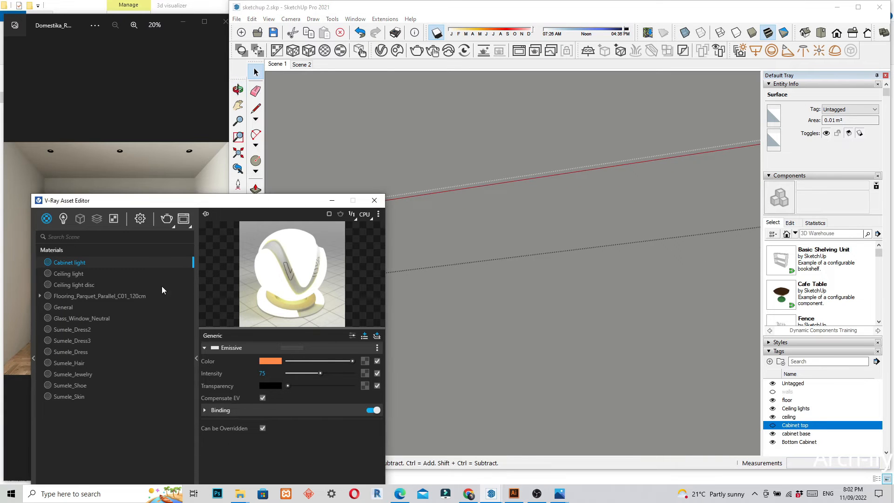
# Shrink the V-Ray Asset Editor, move it clear of the model and add the other ceiling lights' curved sides to the selection
pyautogui.moveTo(228, 204); pyautogui.dragTo(286, 115)
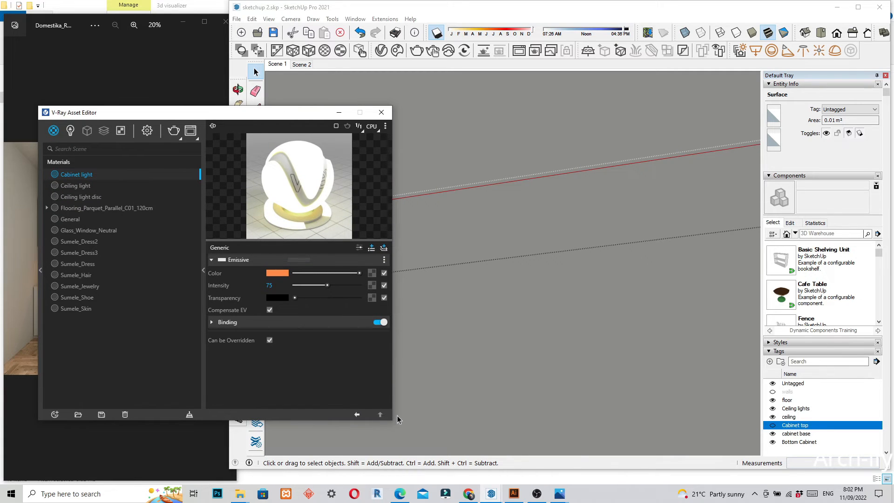
pyautogui.moveTo(393, 421); pyautogui.dragTo(252, 374)
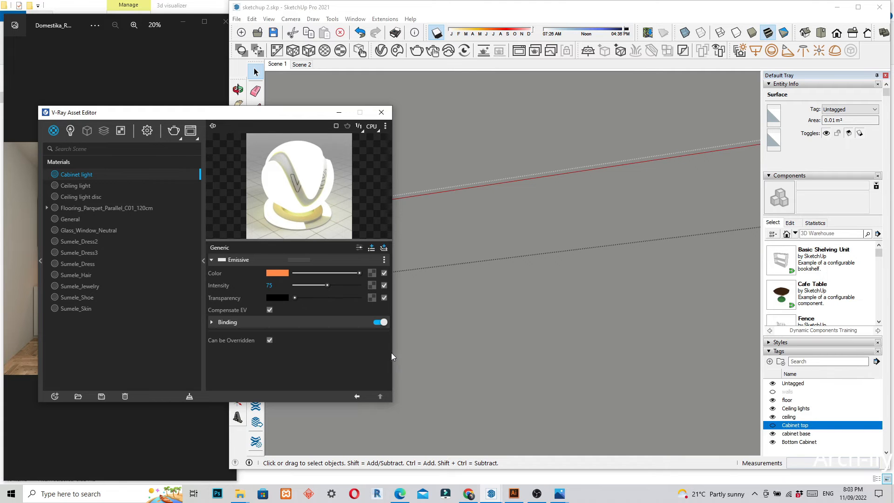
pyautogui.moveTo(291, 118); pyautogui.dragTo(203, 186)
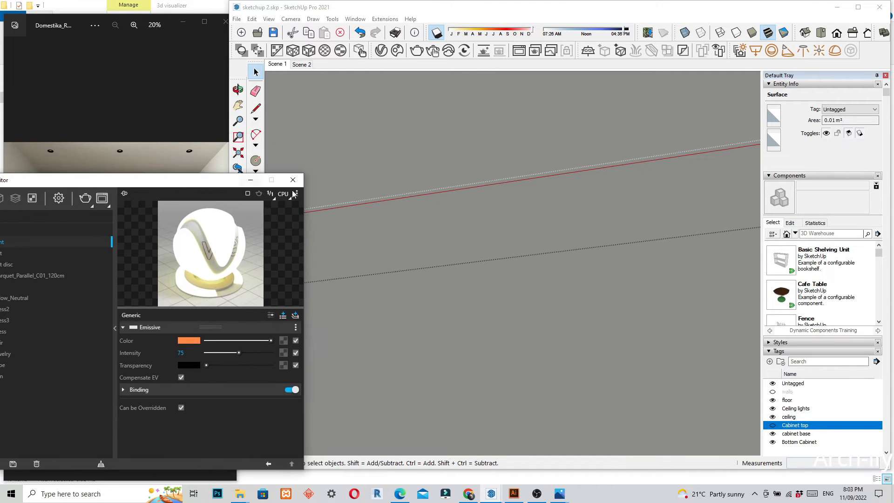
pyautogui.scroll(5, 465, 275)
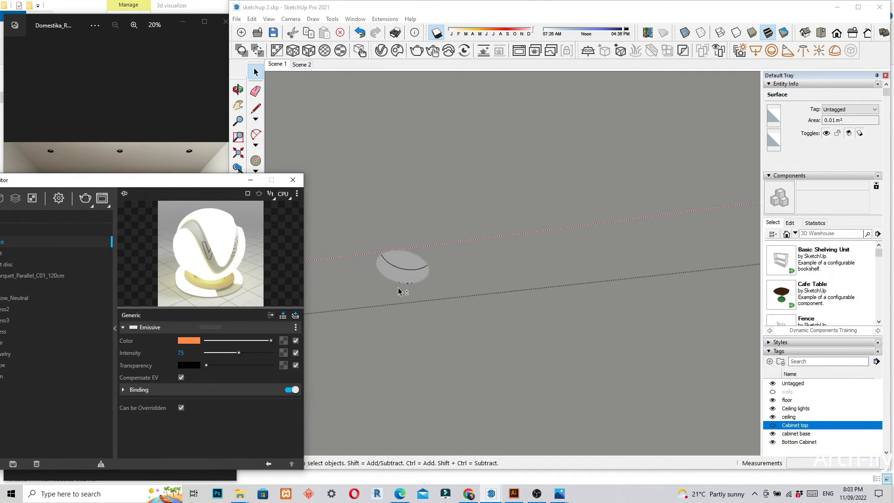
pyautogui.scroll(-5, 619, 274)
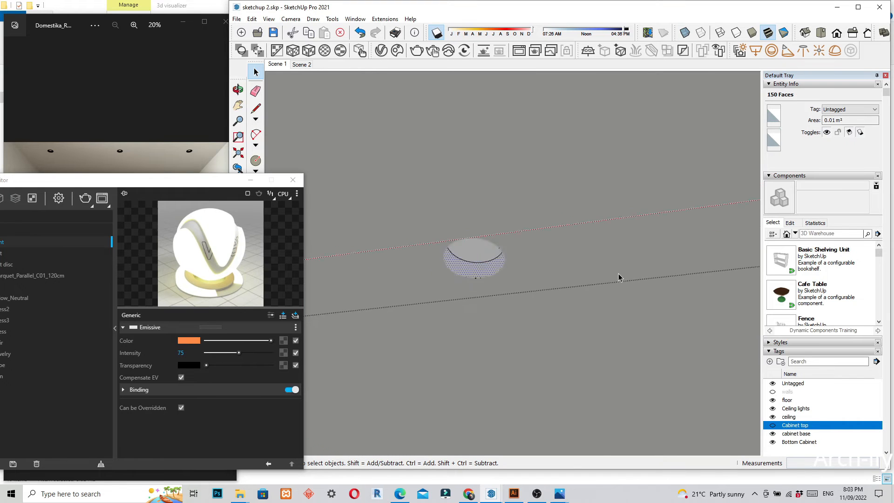
pyautogui.scroll(6, 447, 285)
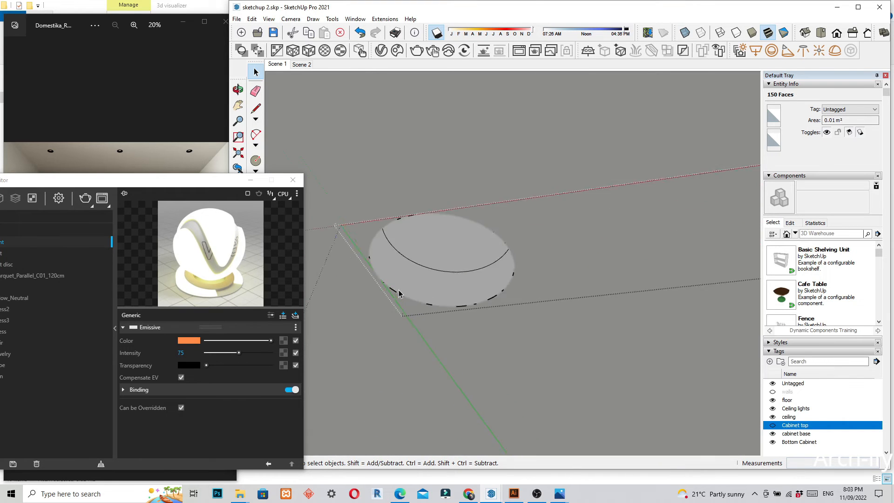
pyautogui.tripleClick(447, 284)
pyautogui.scroll(-6, 632, 261)
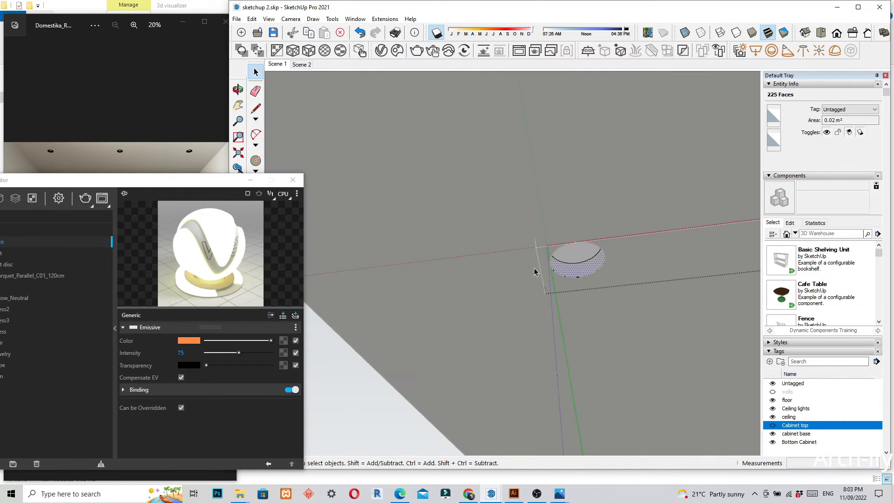
# Apply the Ceiling light disc material to the selected curved sides of the three ceiling lights
pyautogui.moveTo(98, 180); pyautogui.dragTo(262, 171)
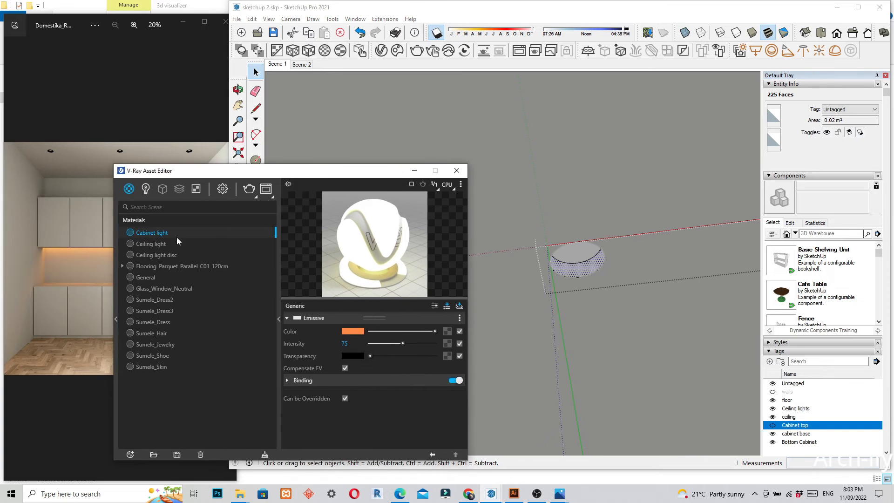
pyautogui.click(147, 254)
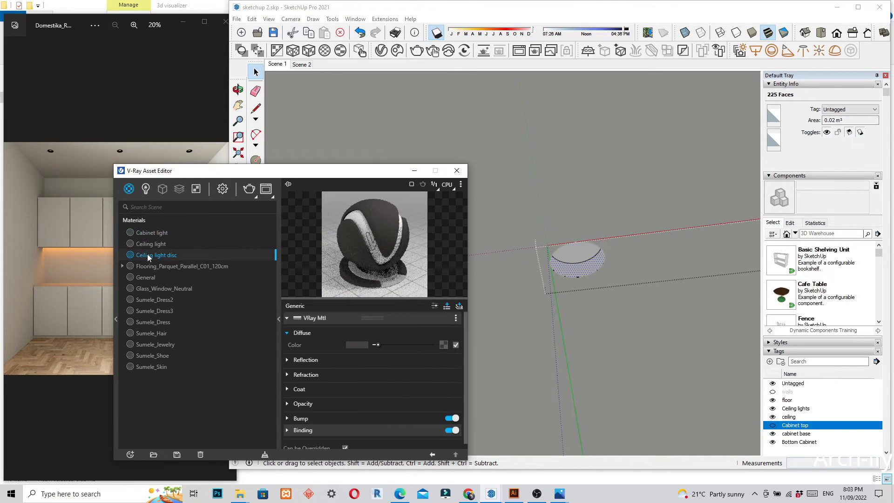
pyautogui.rightClick(147, 257)
pyautogui.click(180, 275)
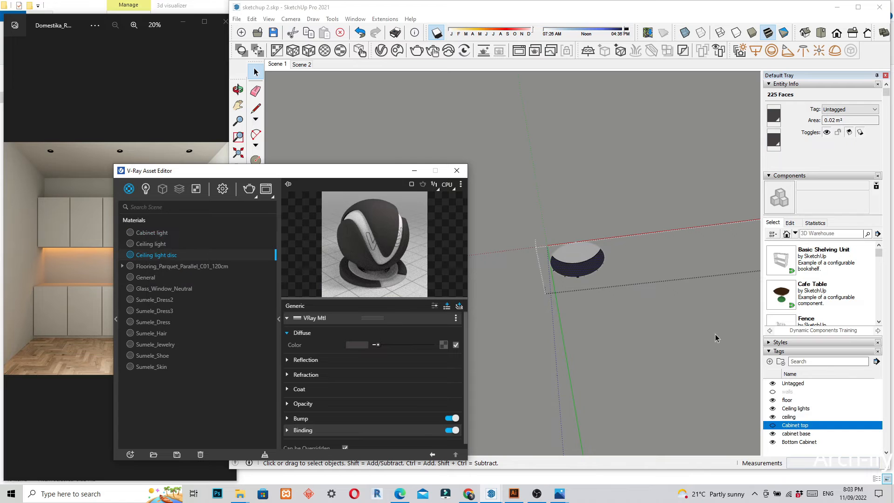
# Select the flat circular undersides of all three ceiling lights
pyautogui.scroll(6, 578, 259)
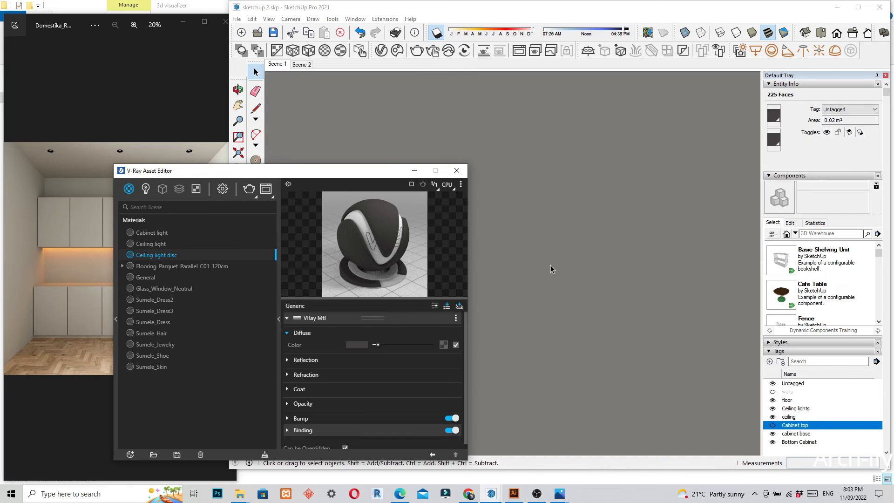
pyautogui.moveTo(254, 172); pyautogui.dragTo(255, 199)
pyautogui.click(239, 168)
pyautogui.moveTo(645, 265); pyautogui.dragTo(604, 215, button='middle')
pyautogui.click(576, 245)
pyautogui.moveTo(554, 172); pyautogui.dragTo(540, 222, button='middle')
pyautogui.scroll(-6, 558, 271)
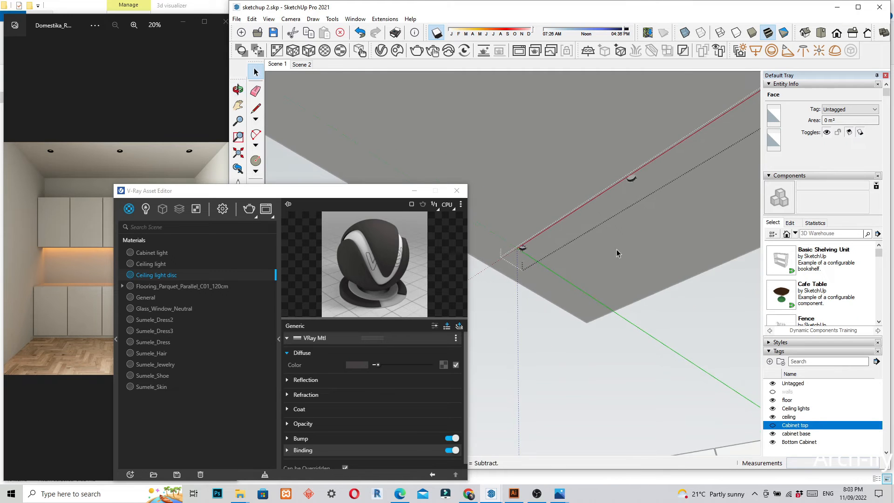
pyautogui.scroll(6, 578, 147)
pyautogui.keyDown('ctrl'); pyautogui.click(581, 144); pyautogui.keyUp('ctrl')
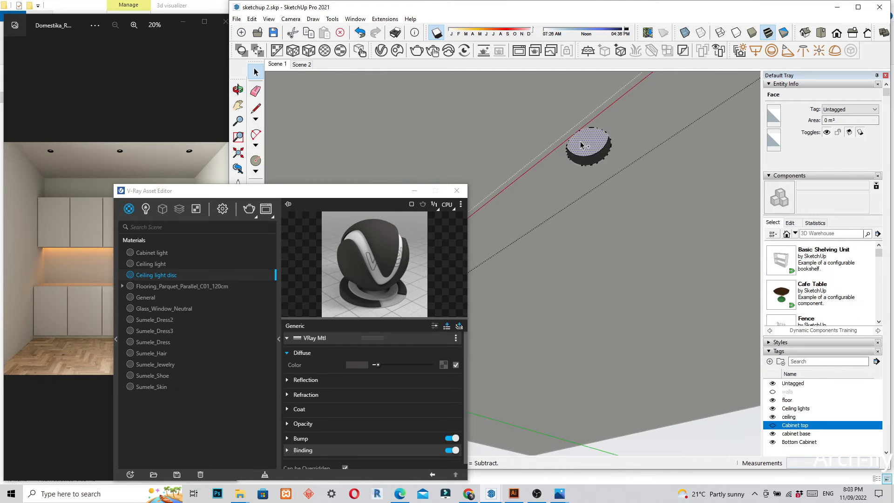
pyautogui.scroll(-5, 509, 220)
pyautogui.scroll(1, 533, 243)
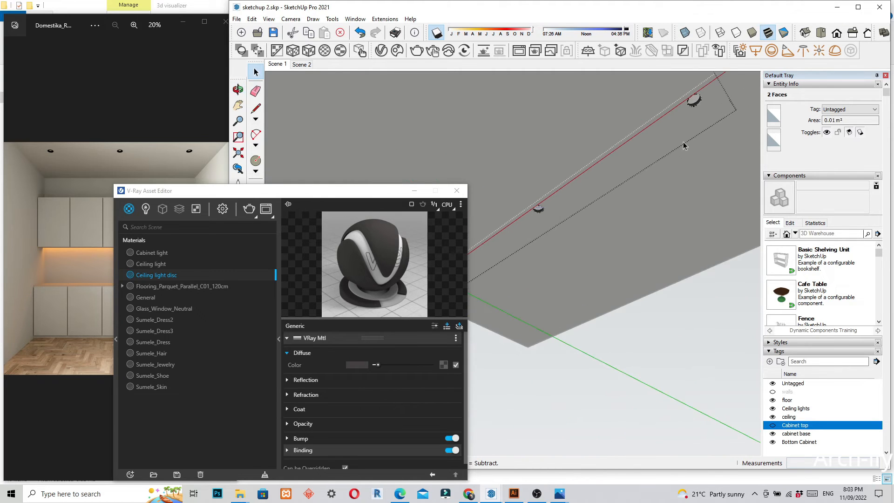
pyautogui.scroll(4, 713, 90)
pyautogui.keyDown('ctrl'); pyautogui.click(669, 124); pyautogui.keyUp('ctrl')
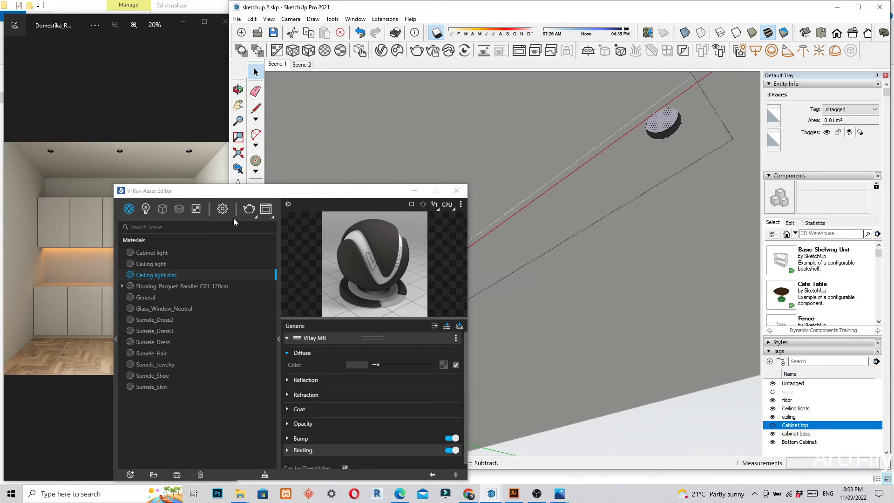
# Apply the emissive Ceiling light material to the selected undersides of the ceiling lights
pyautogui.click(149, 264)
pyautogui.rightClick(149, 264)
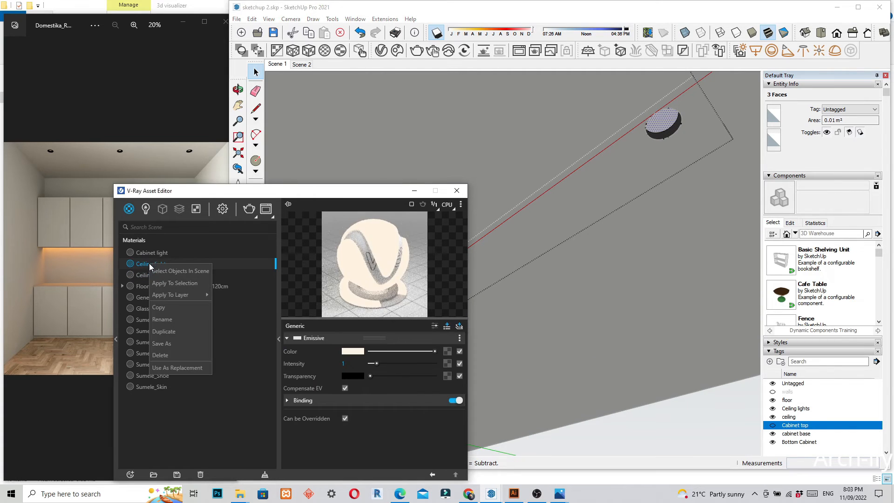
pyautogui.click(186, 282)
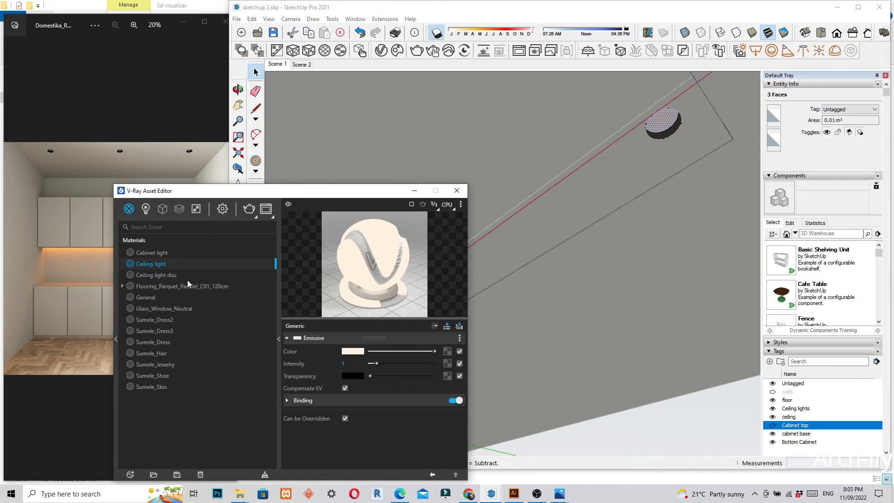
# Close the V-Ray Asset Editor, leave the Ceiling lights group and return to the Scene 1 view
pyautogui.click(456, 191)
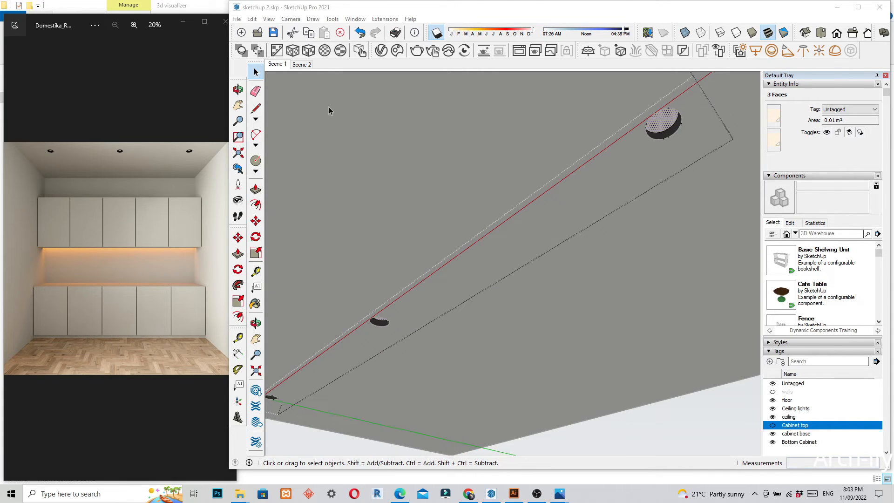
pyautogui.click(277, 64)
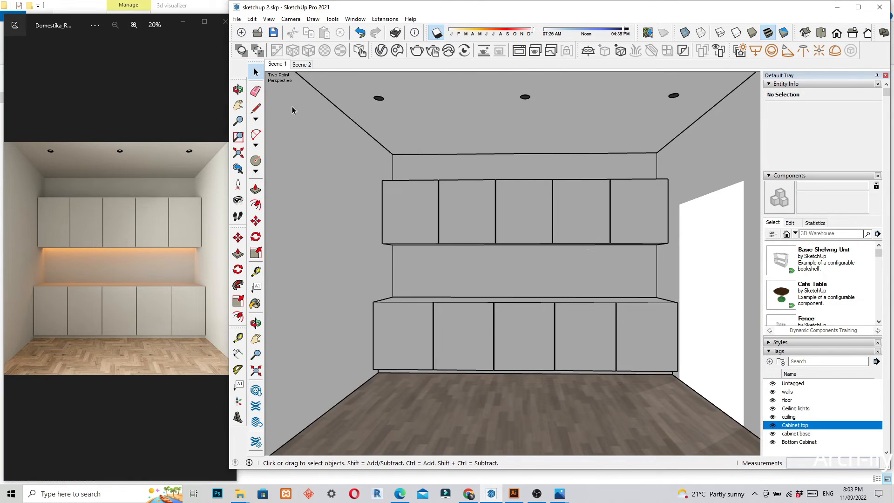
pyautogui.click(252, 19)
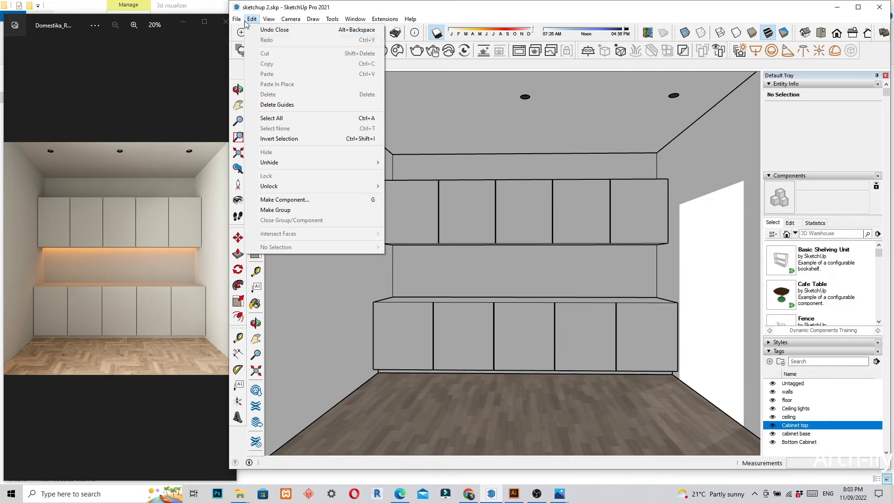
pyautogui.click(254, 64)
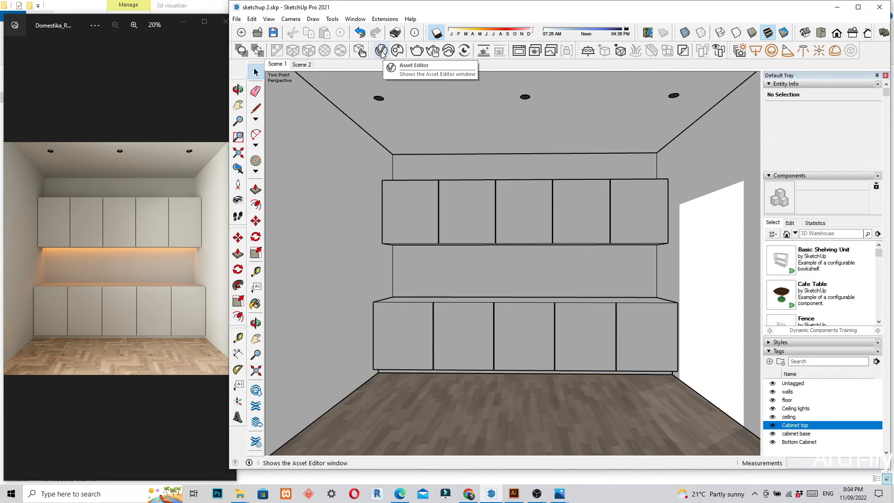
# Reopen the V-Ray Asset Editor, move it off the reference image and show the scene's lights
pyautogui.click(381, 51)
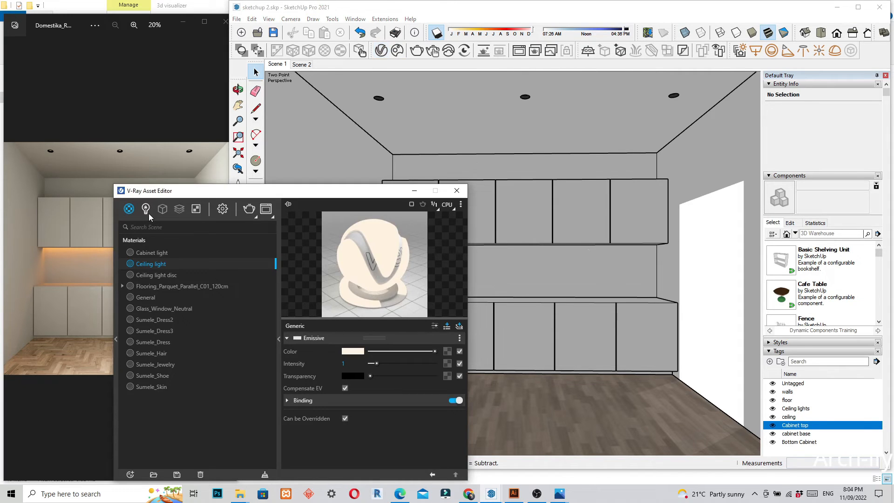
pyautogui.moveTo(261, 196); pyautogui.dragTo(431, 179)
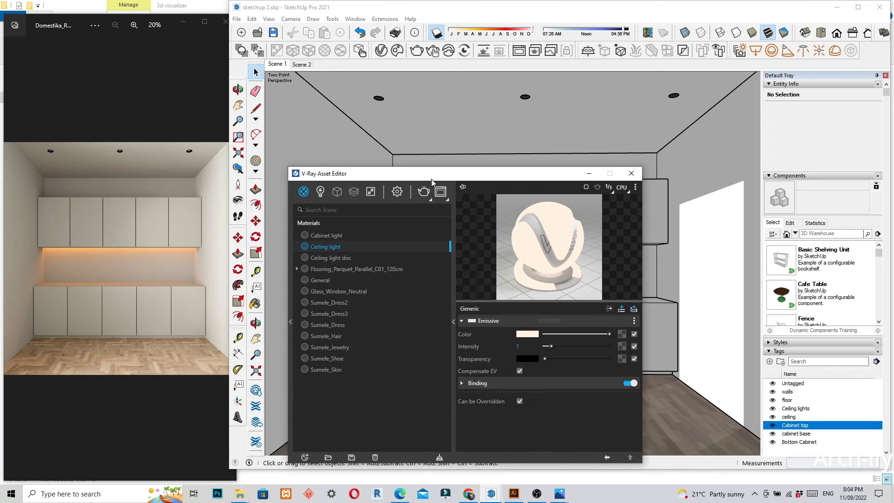
pyautogui.click(317, 194)
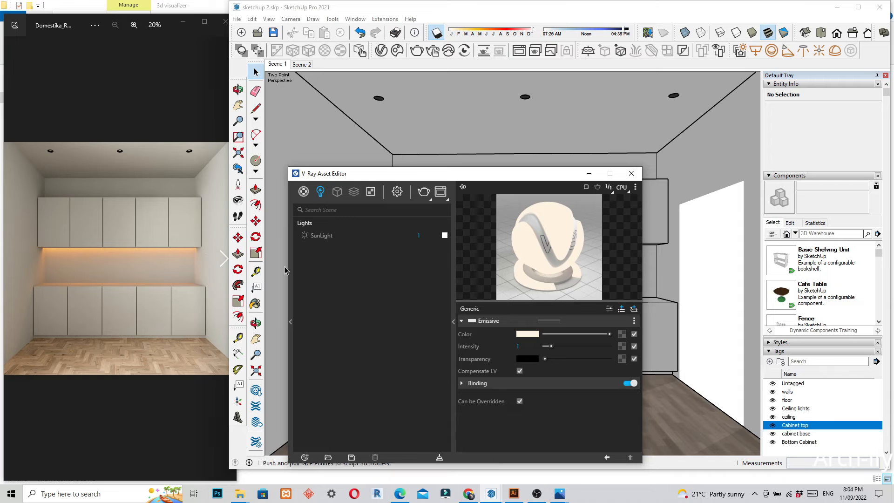
# Lower the red component of the Ceiling light material's emissive color to 0.923
pyautogui.click(527, 334)
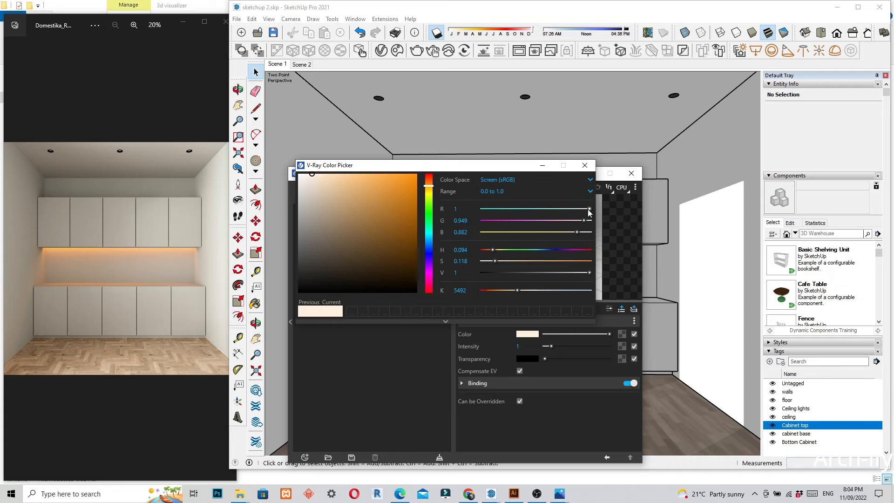
pyautogui.moveTo(589, 211); pyautogui.dragTo(582, 204)
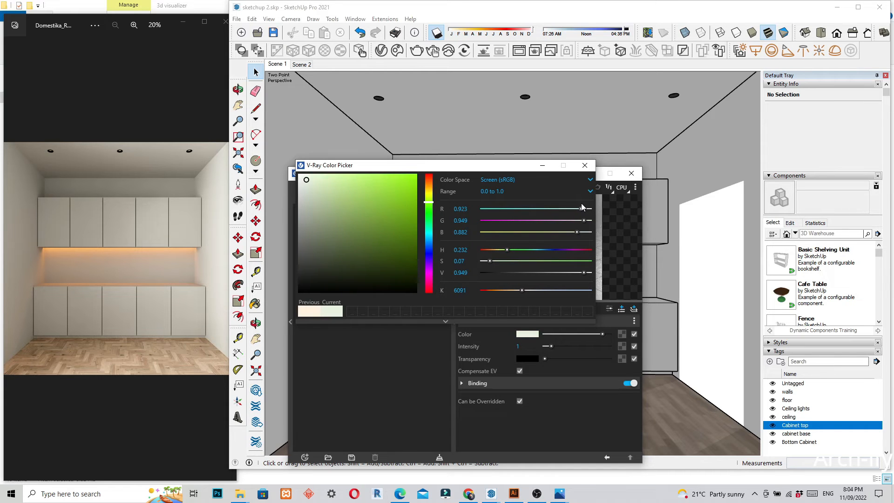
pyautogui.click(332, 313)
pyautogui.click(332, 313)
pyautogui.click(584, 166)
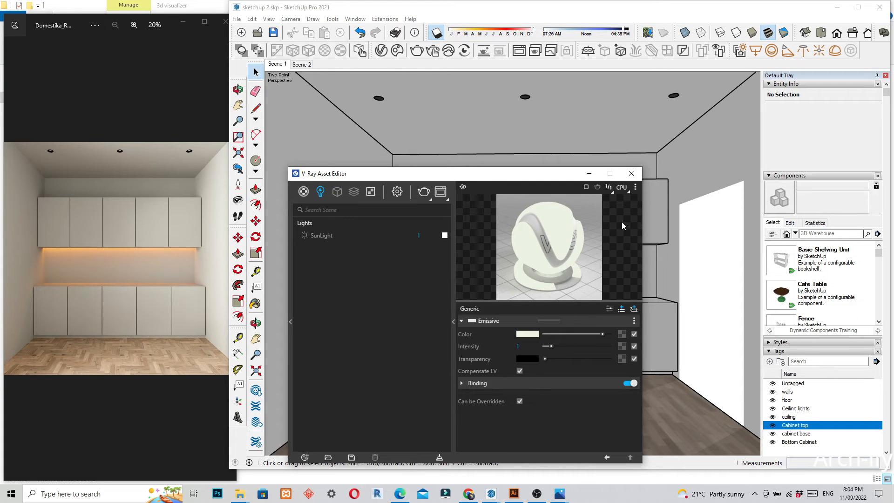
# Open the V-Ray Frame Buffer and minimize it
pyautogui.click(440, 191)
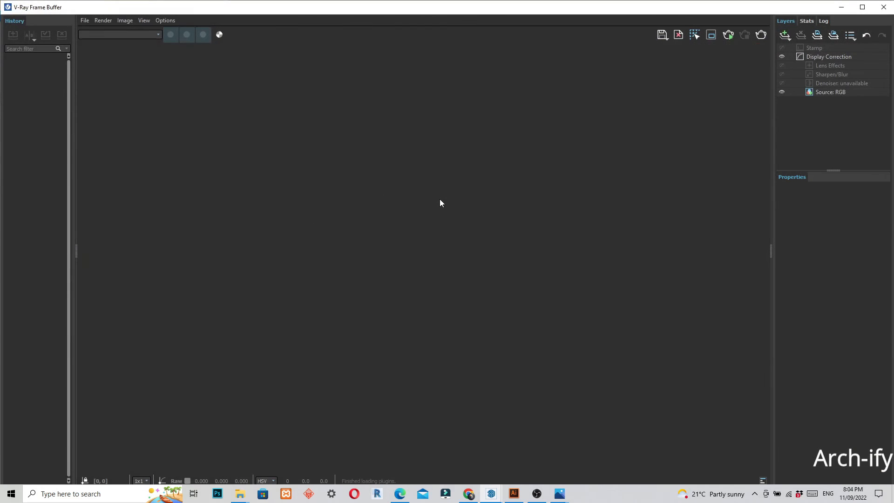
pyautogui.click(840, 9)
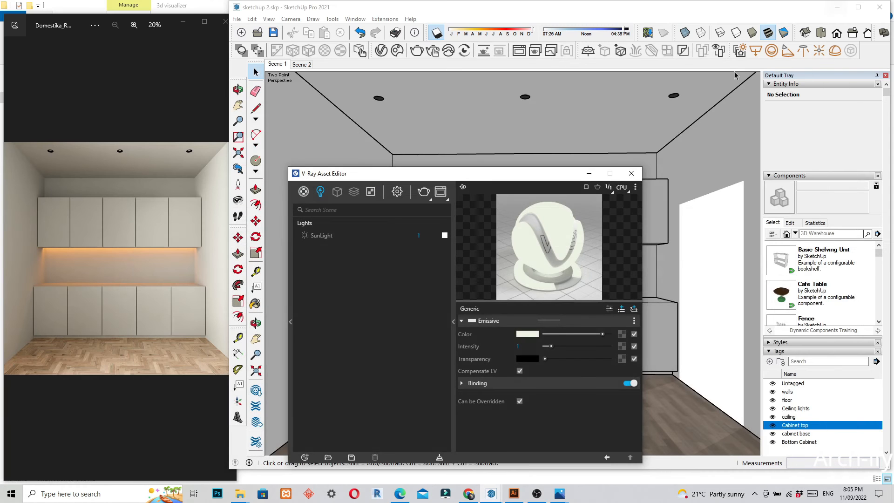
# Review the Render Output and Environment settings and turn on interactive rendering
pyautogui.click(397, 193)
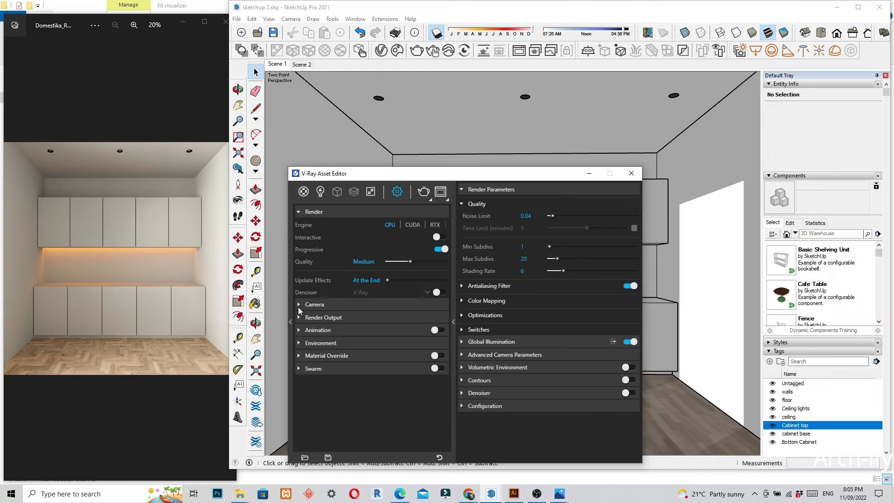
pyautogui.click(299, 319)
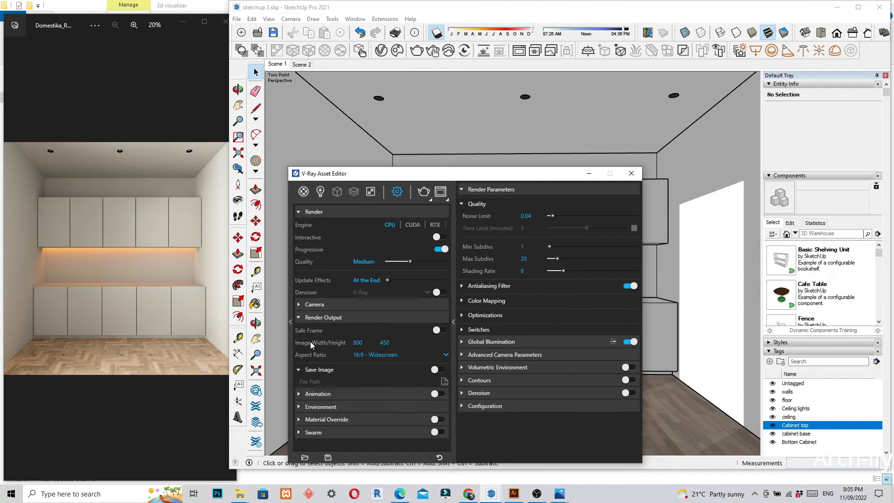
pyautogui.click(300, 318)
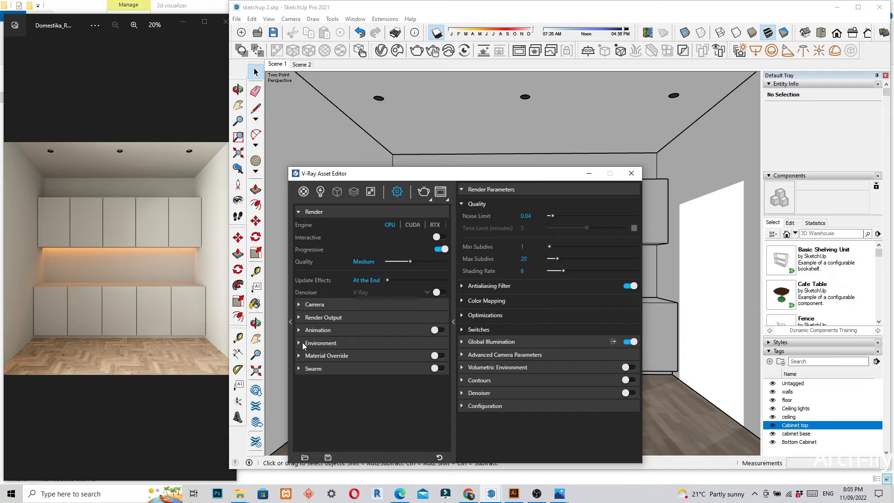
pyautogui.click(299, 344)
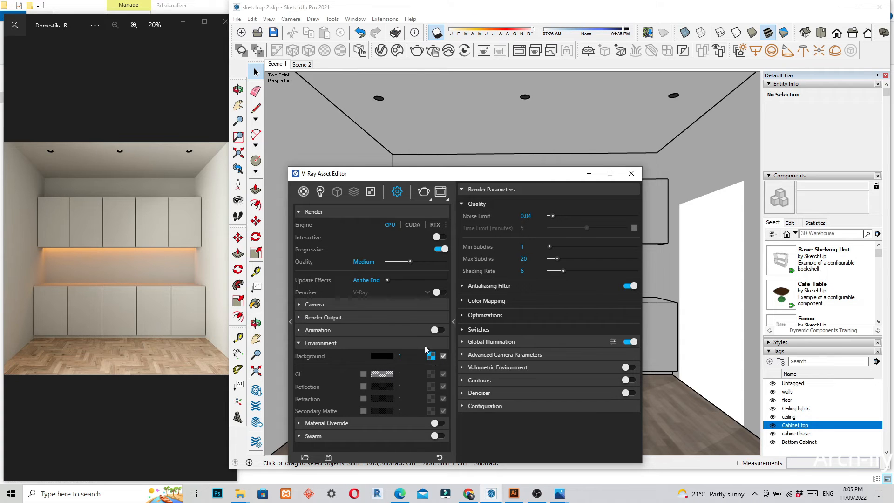
pyautogui.click(299, 344)
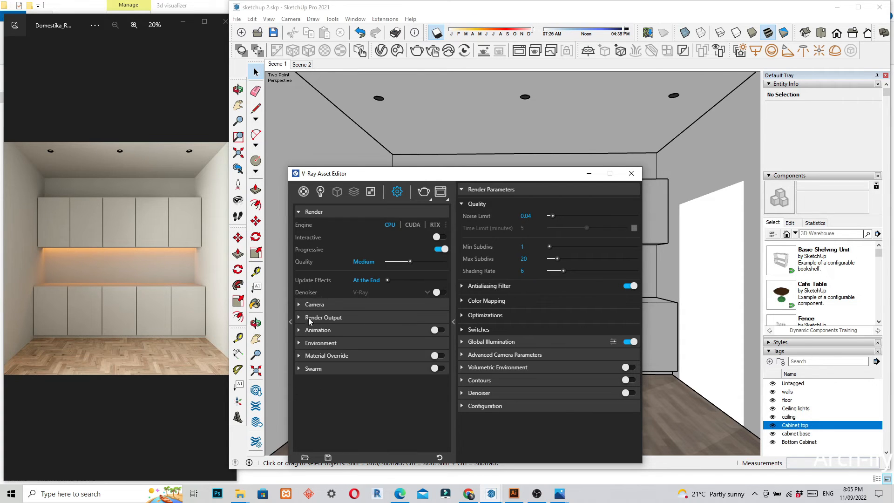
pyautogui.click(441, 237)
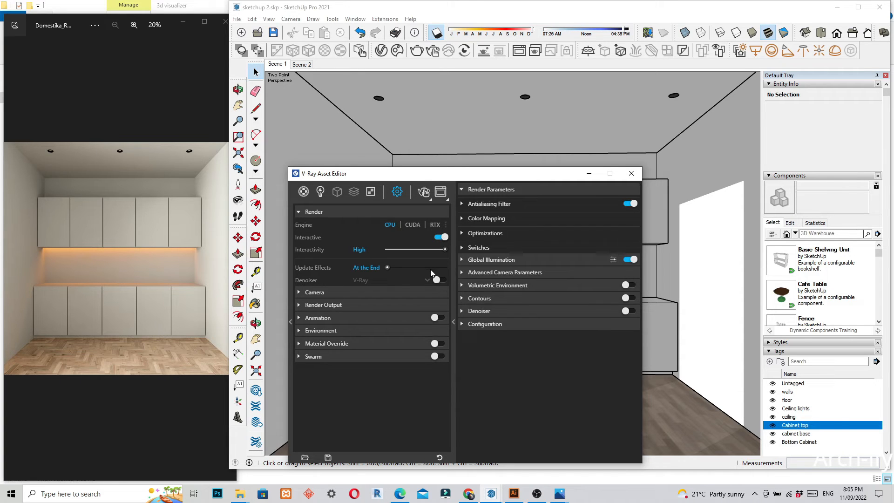
# Set the V-Ray render interactivity to Medium and open the frame buffer
pyautogui.moveTo(445, 250); pyautogui.dragTo(404, 253)
pyautogui.click(440, 193)
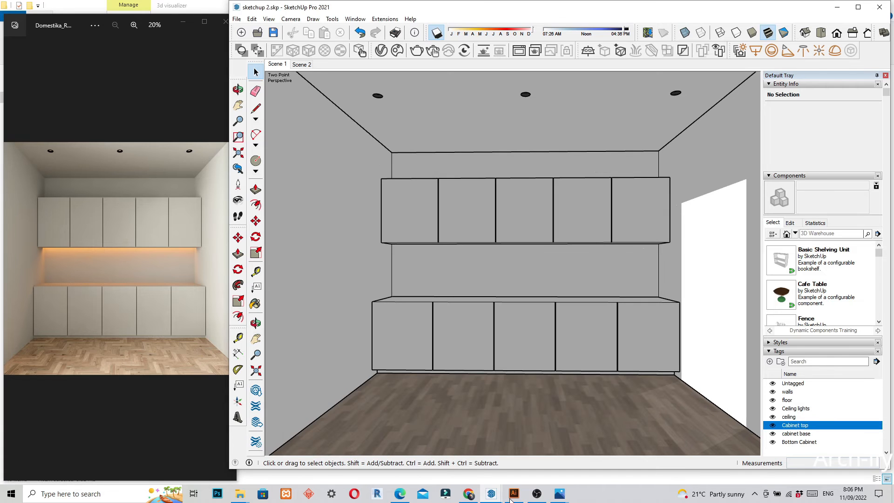
# Reapply Two-Point Perspective to the kitchen view and maximize the modeling window
pyautogui.click(273, 22)
pyautogui.moveTo(291, 19)
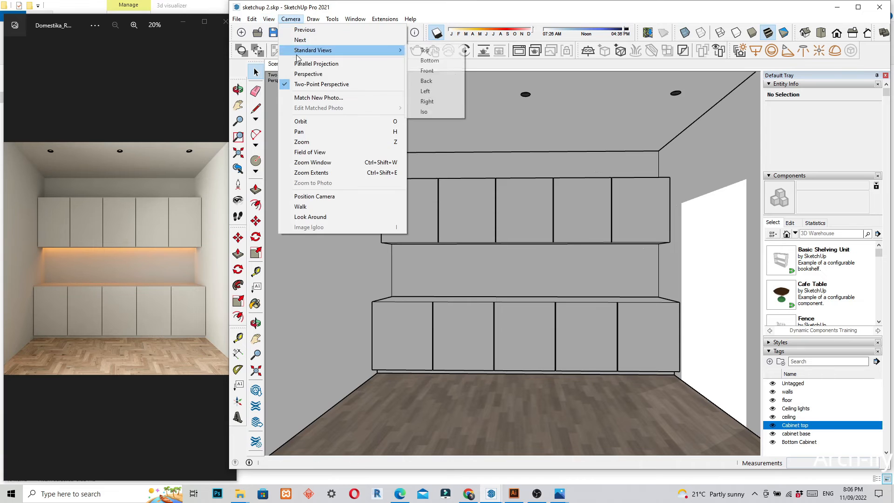
pyautogui.click(307, 84)
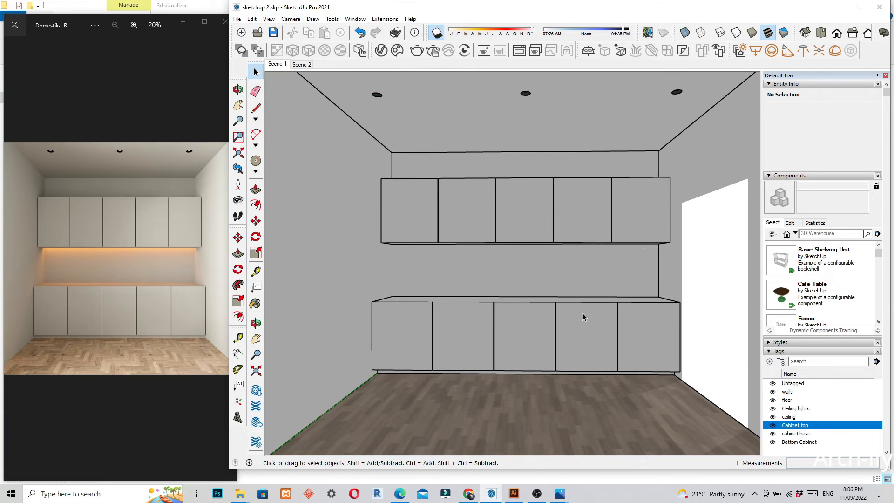
pyautogui.scroll(2, 583, 313)
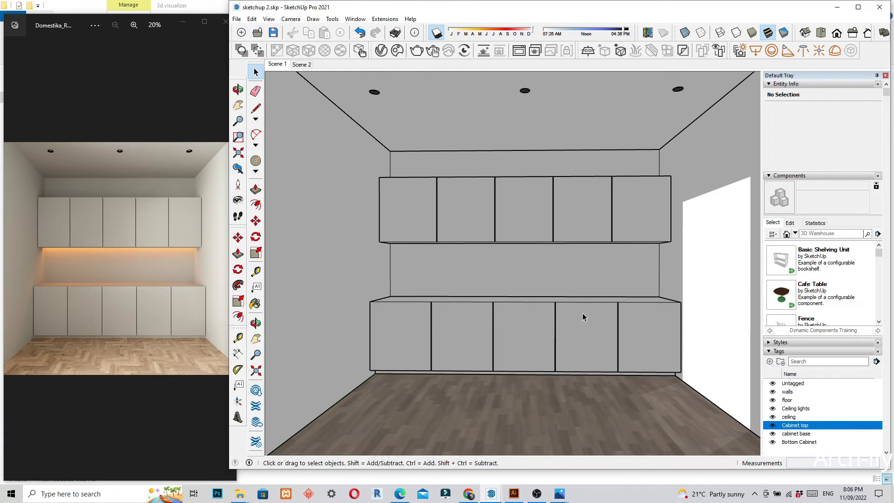
pyautogui.click(858, 7)
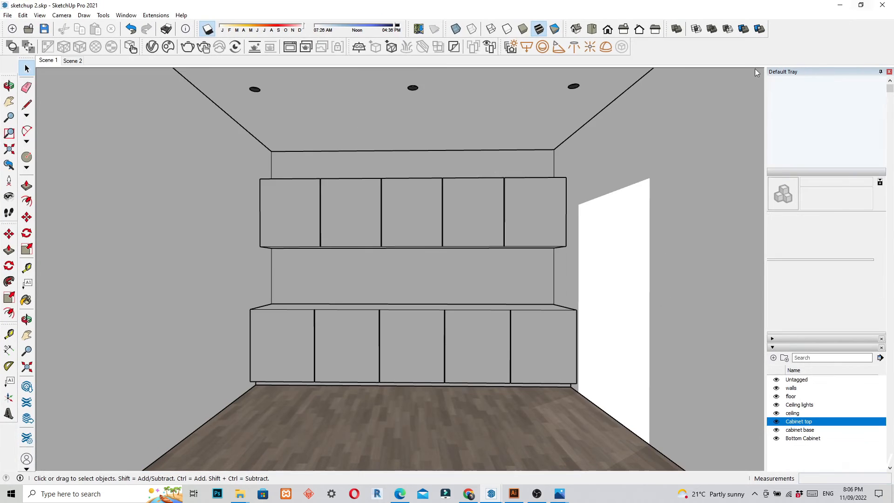
# Widen the camera's field of view to about 61.5 degrees and update Scene 1 with the new view
pyautogui.click(9, 159)
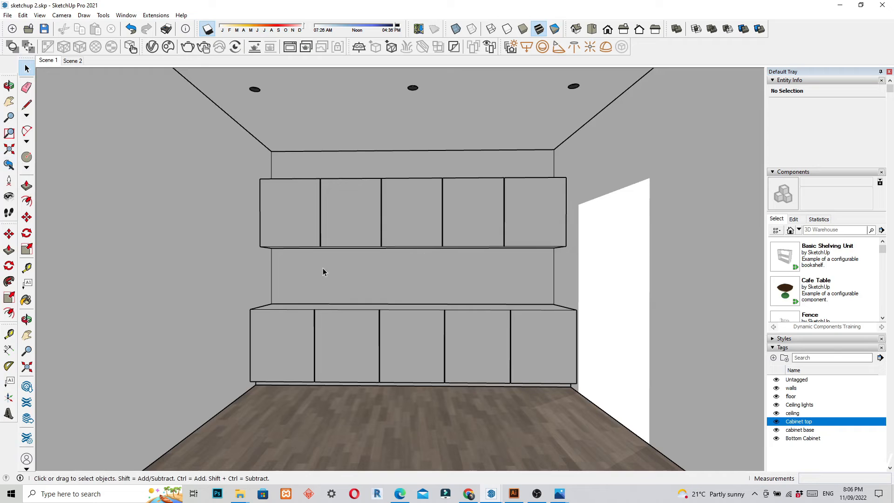
pyautogui.click(11, 135)
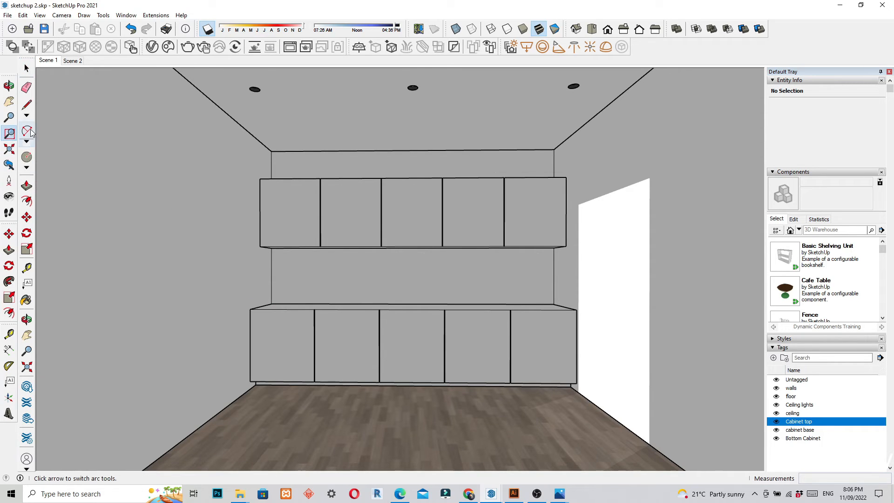
pyautogui.click(27, 352)
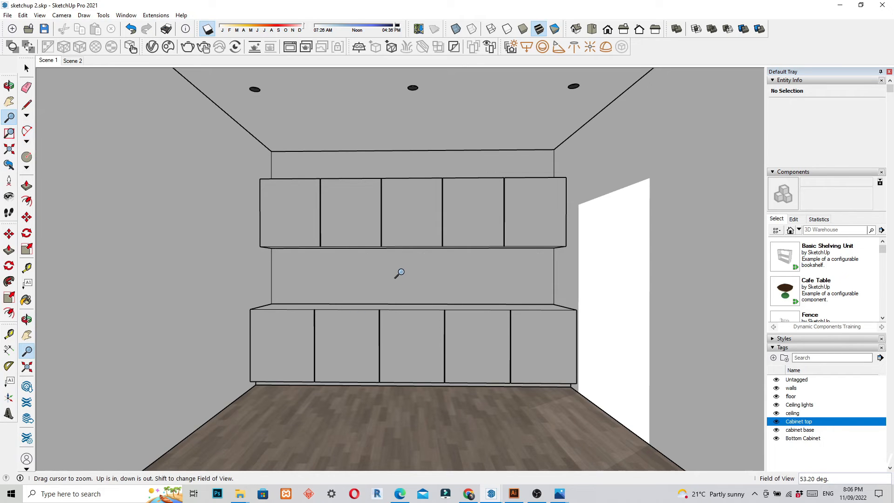
pyautogui.keyDown('shift'); pyautogui.moveTo(399, 273); pyautogui.dragTo(397, 300); pyautogui.keyUp('shift')
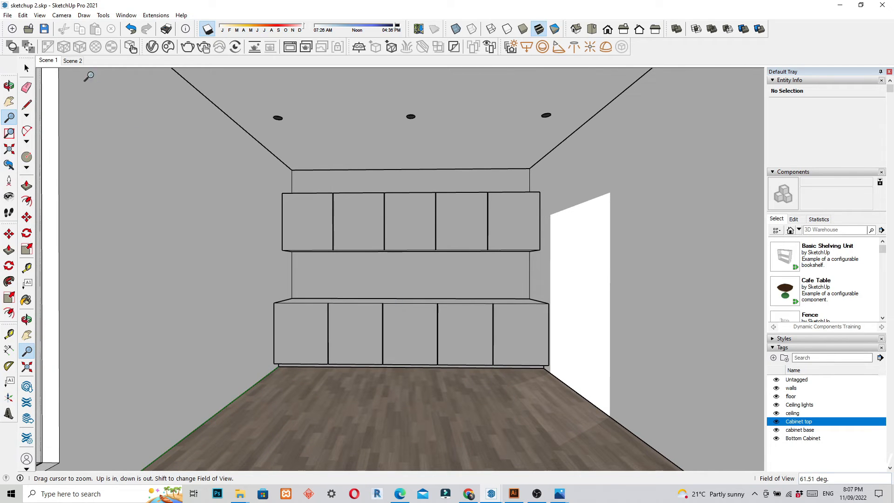
pyautogui.rightClick(50, 62)
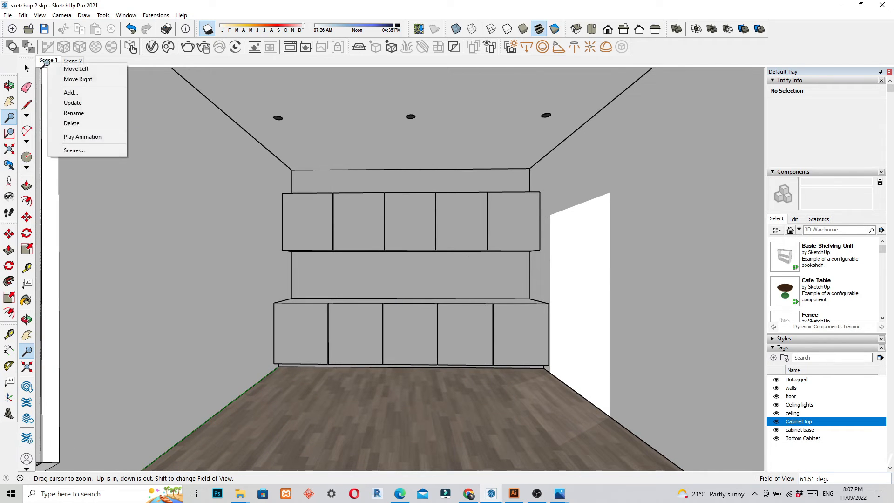
pyautogui.click(73, 103)
# Bring up the V-Ray Frame Buffer, start an interactive render of the updated view and minimize the frame buffer
pyautogui.moveTo(535, 497)
pyautogui.moveTo(491, 495)
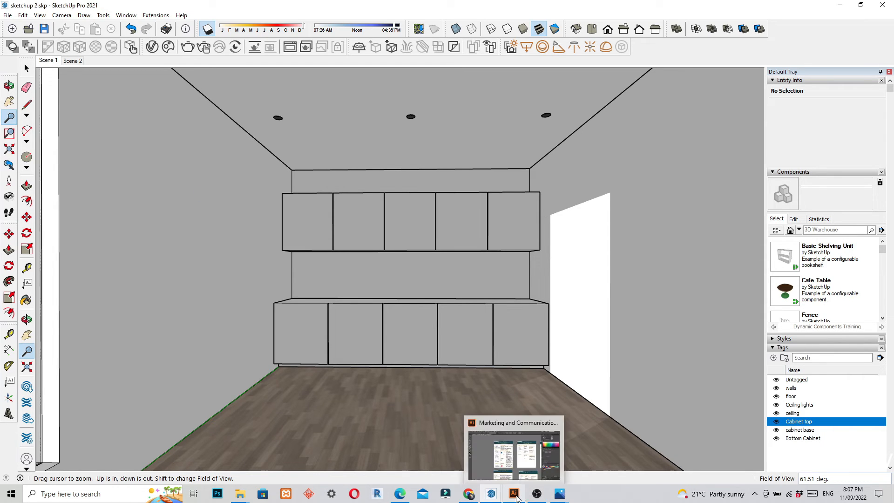
pyautogui.click(578, 454)
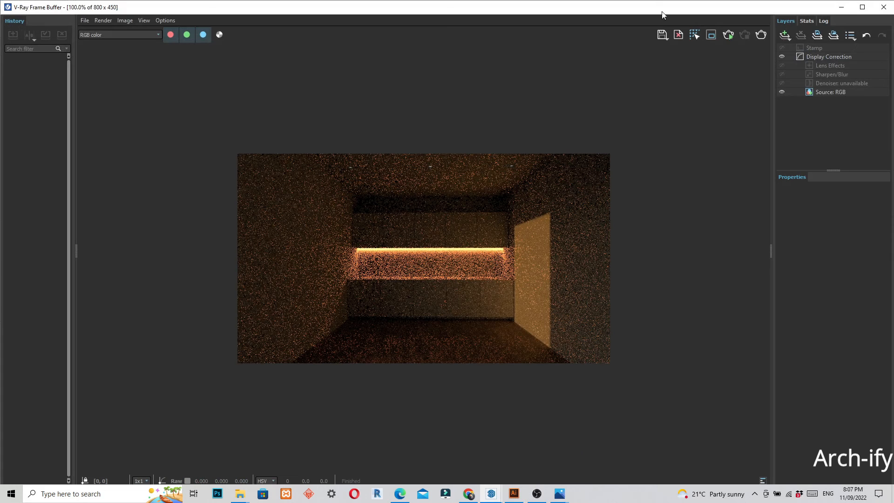
pyautogui.click(729, 35)
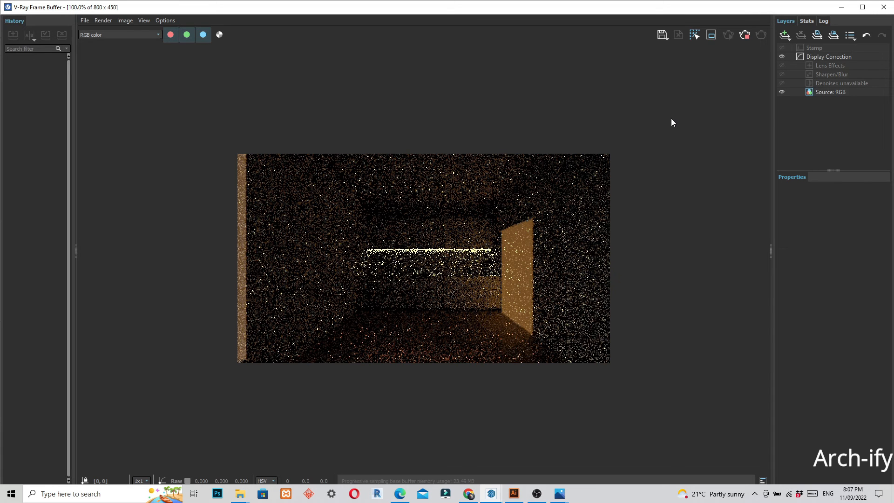
pyautogui.click(844, 7)
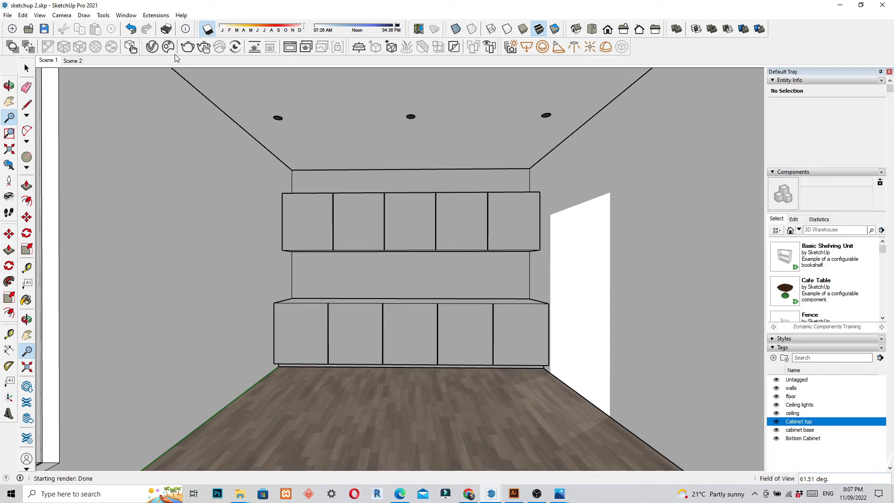
# Set the SunLight's color mode to Override in the V-Ray Asset Editor
pyautogui.click(322, 194)
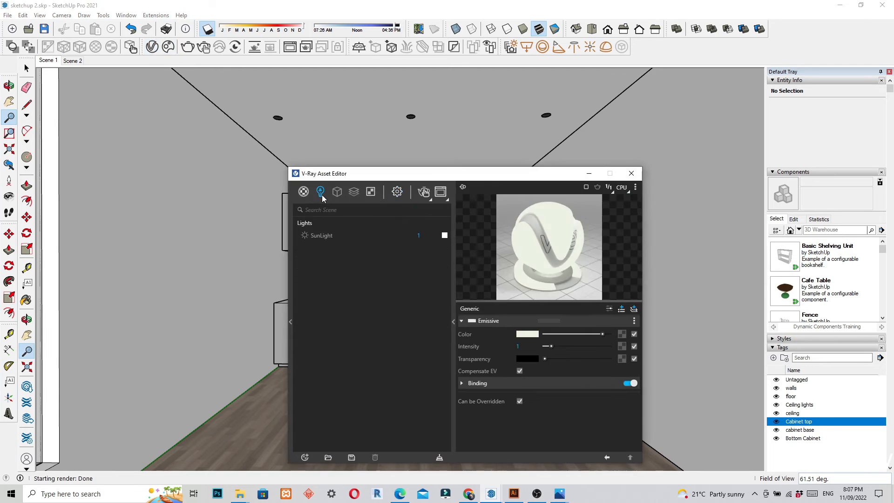
pyautogui.click(311, 238)
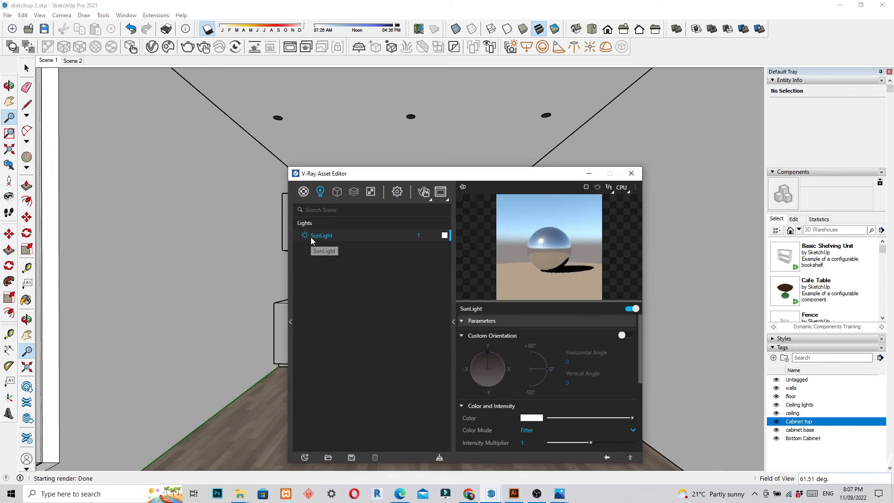
pyautogui.moveTo(447, 176); pyautogui.dragTo(334, 96)
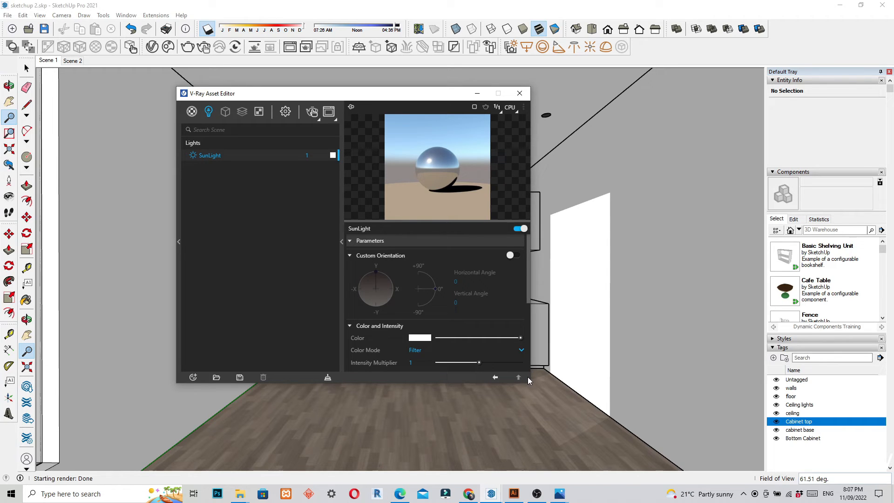
pyautogui.scroll(-3, 474, 319)
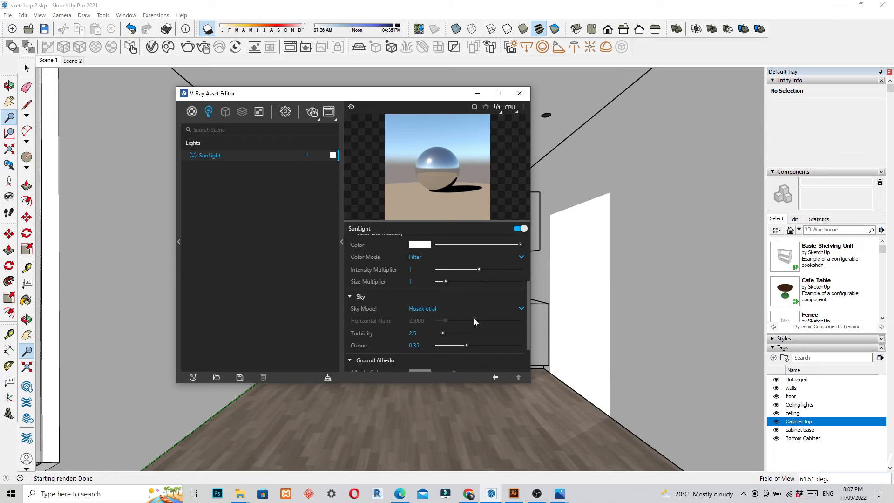
pyautogui.click(521, 257)
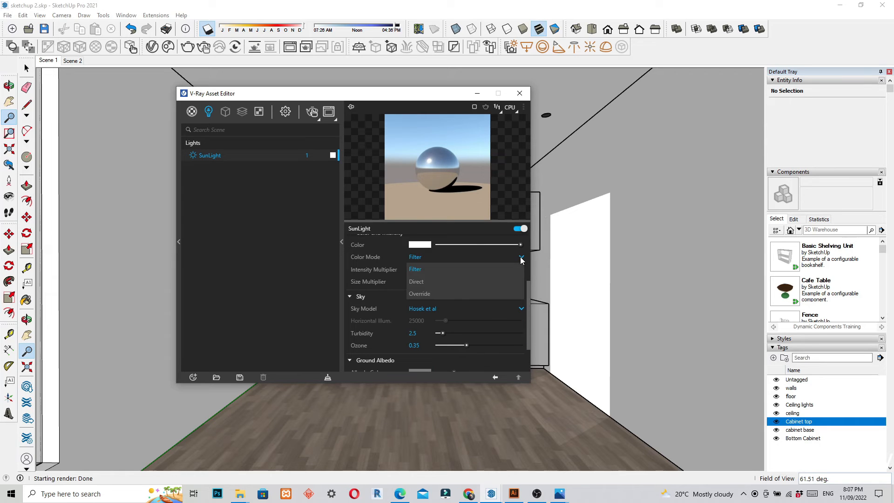
pyautogui.click(436, 292)
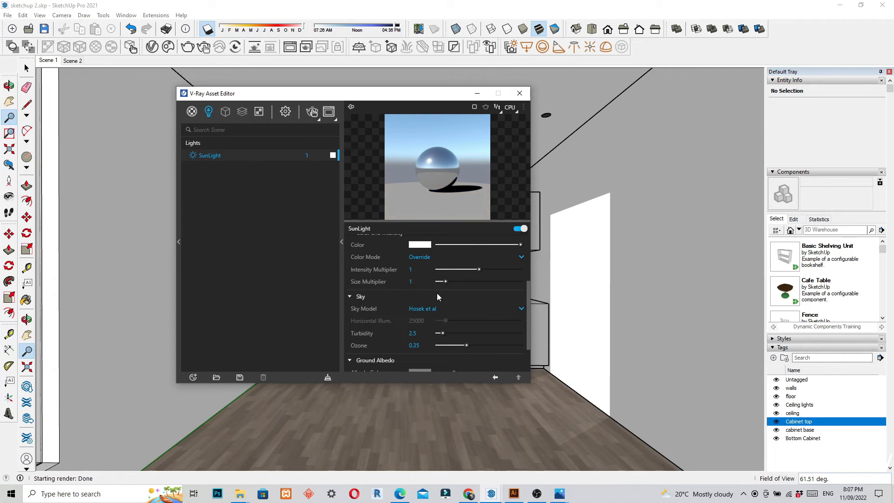
# Check the Environment background settings, return to the SunLight parameters and open the frame buffer
pyautogui.click(286, 111)
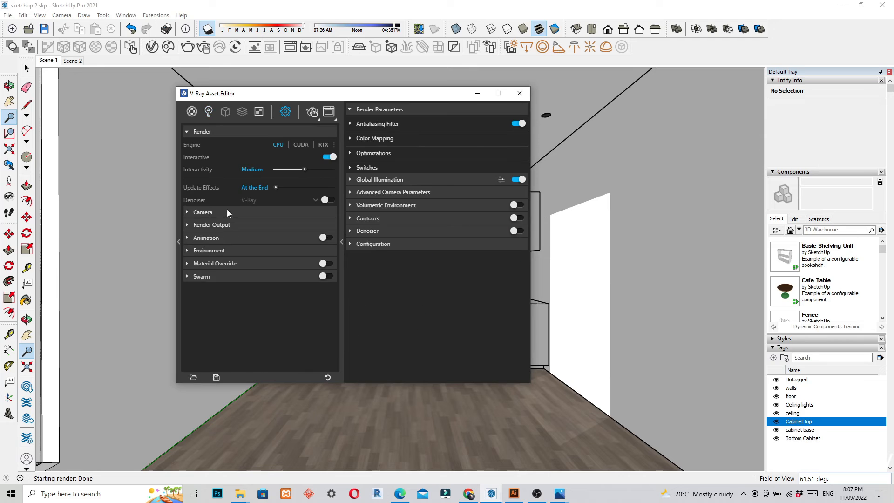
pyautogui.click(188, 251)
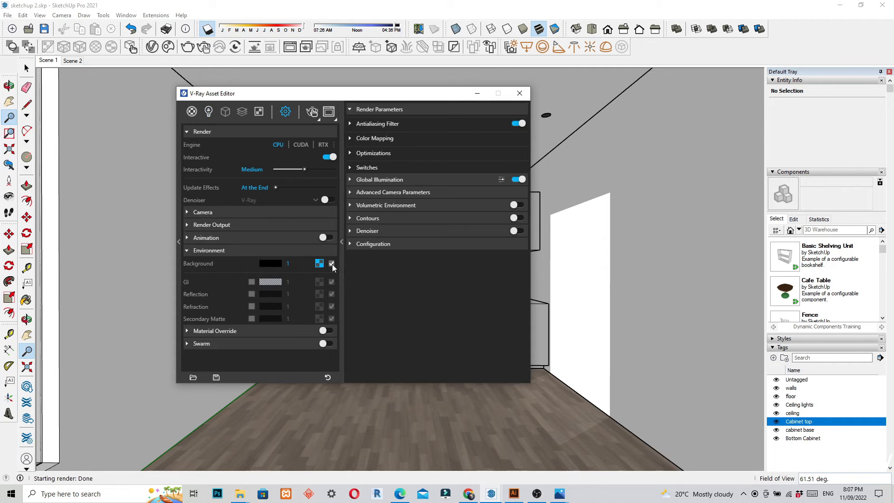
pyautogui.click(208, 112)
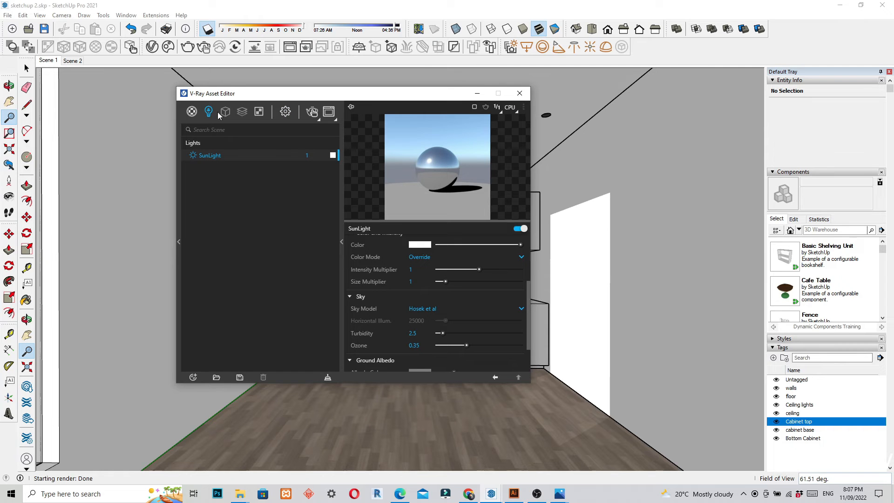
pyautogui.click(329, 113)
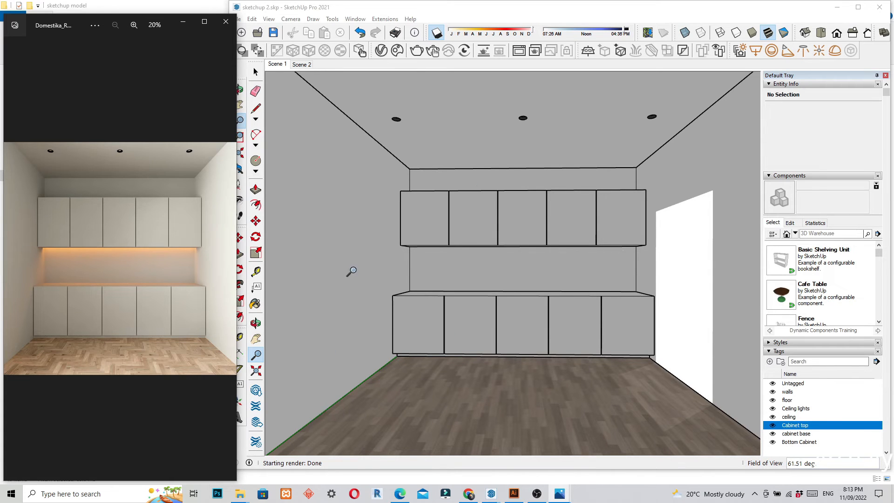
pyautogui.moveTo(498, 276)
pyautogui.keyDown('shift'); pyautogui.mouseDown(button='middle')
pyautogui.moveTo(498, 284)
pyautogui.moveTo(503, 272)
pyautogui.mouseUp(button='middle'); pyautogui.keyUp('shift')
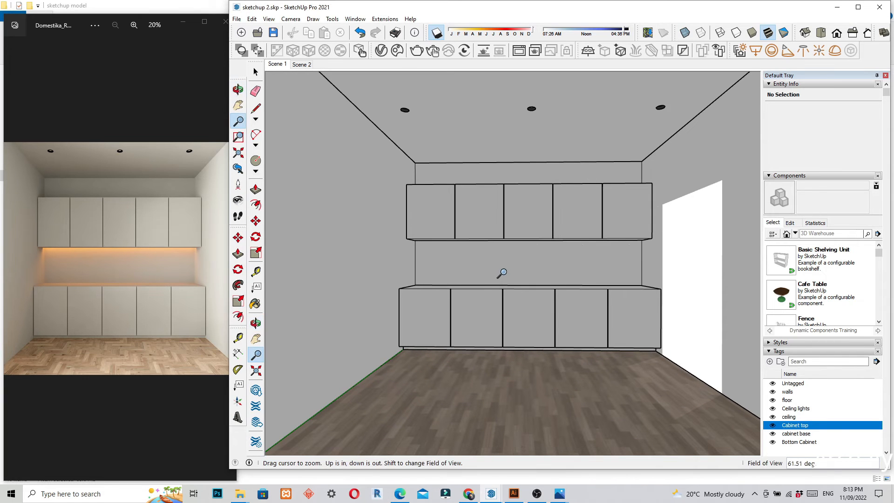
pyautogui.moveTo(503, 272)
pyautogui.mouseDown()
pyautogui.moveTo(508, 314)
pyautogui.moveTo(508, 260)
pyautogui.mouseUp()
pyautogui.scroll(4, 510, 265)
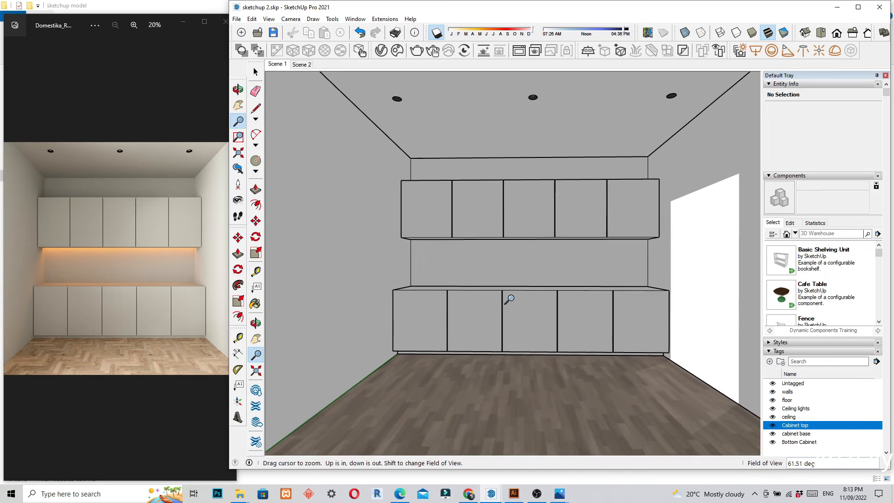
pyautogui.scroll(-1, 515, 274)
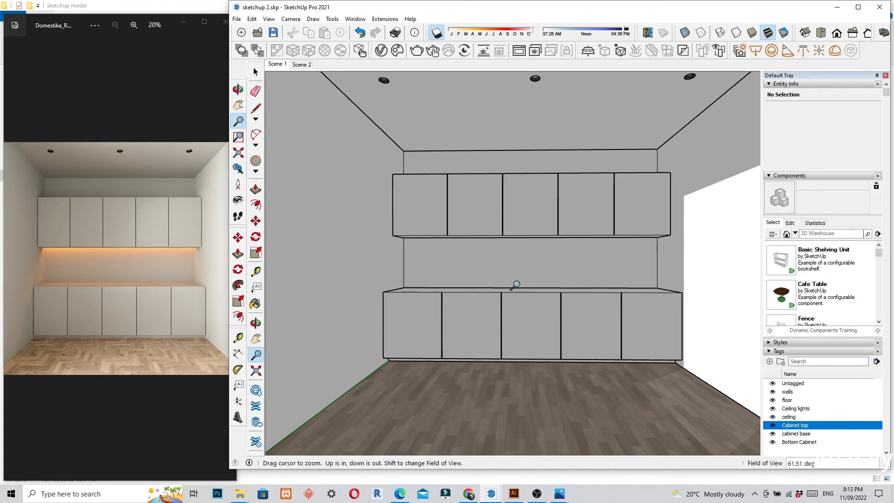
pyautogui.moveTo(516, 284); pyautogui.dragTo(516, 286)
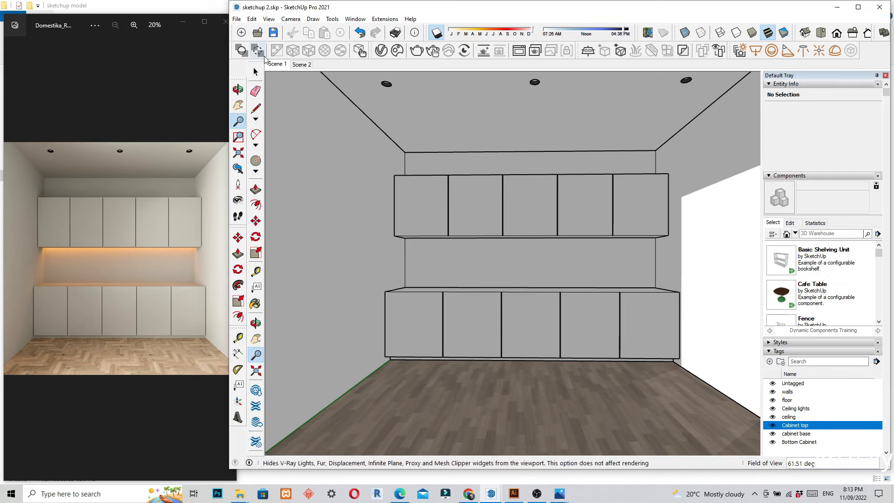
pyautogui.click(275, 66)
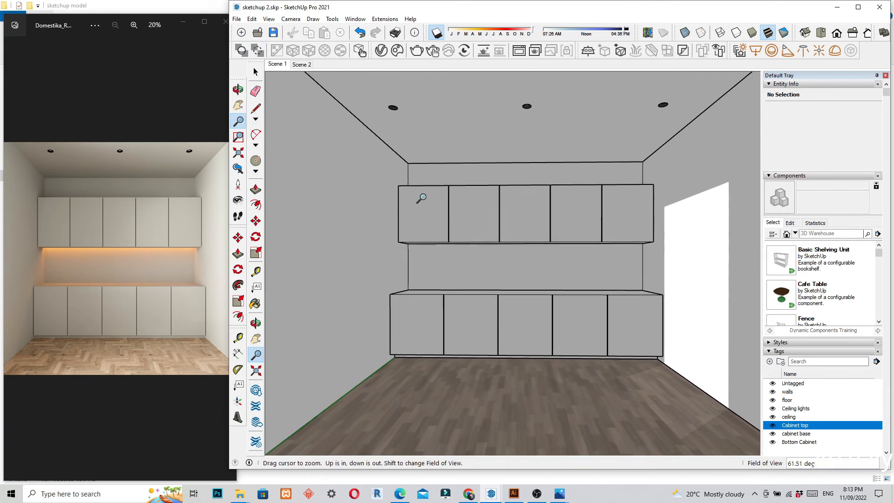
# Narrow the camera's field of view to about 50.9 degrees and save it to Scene 1
pyautogui.keyDown('shift'); pyautogui.moveTo(449, 290); pyautogui.dragTo(450, 260); pyautogui.keyUp('shift')
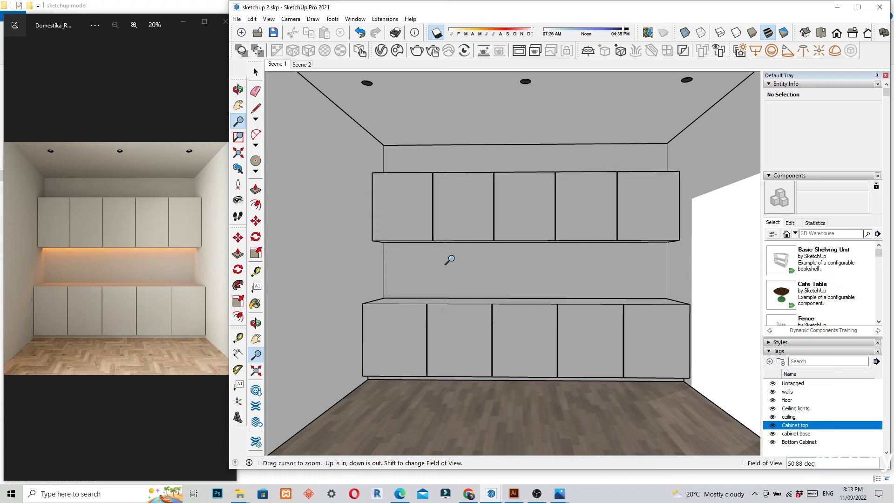
pyautogui.rightClick(283, 68)
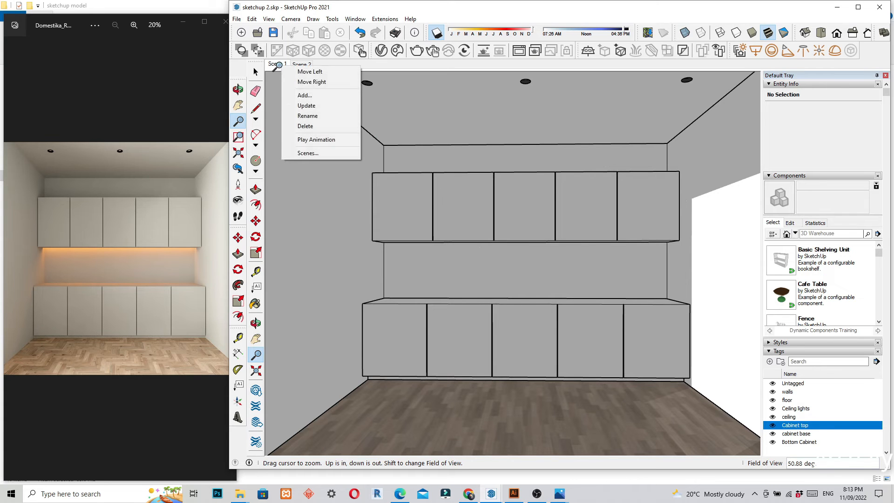
pyautogui.click(300, 103)
# Switch to Scene 2 and open the walls group for editing at the lower corner of the exterior wall opening
pyautogui.click(302, 65)
pyautogui.moveTo(349, 240); pyautogui.dragTo(555, 275, button='middle')
pyautogui.moveTo(474, 325); pyautogui.dragTo(746, 319, button='middle')
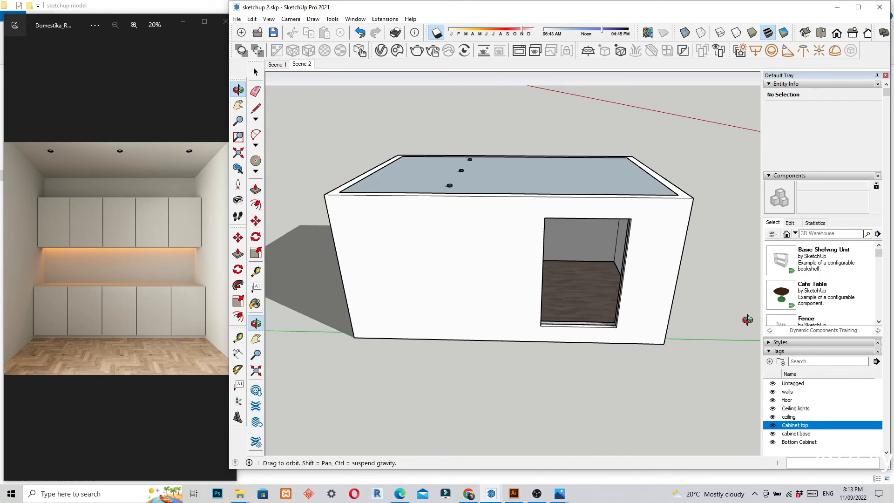
pyautogui.scroll(1, 595, 328)
pyautogui.moveTo(589, 353); pyautogui.dragTo(525, 313, button='middle')
pyautogui.scroll(6, 521, 325)
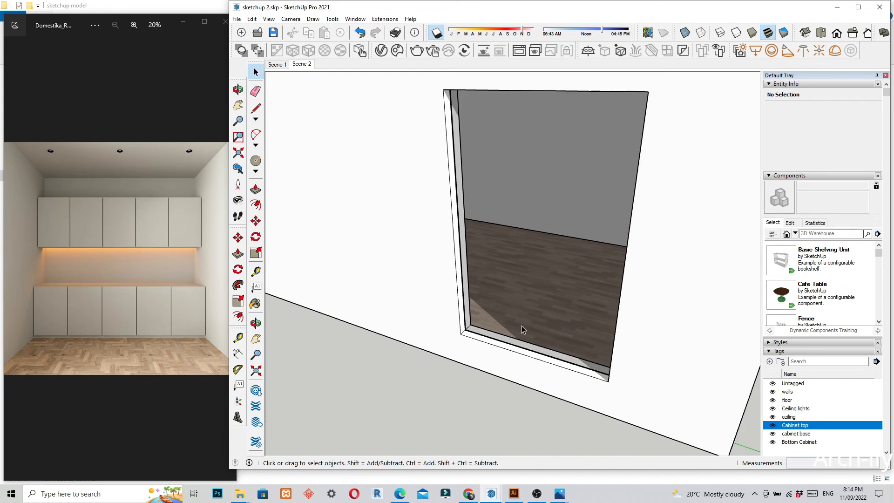
pyautogui.click(466, 345)
pyautogui.rightClick(466, 345)
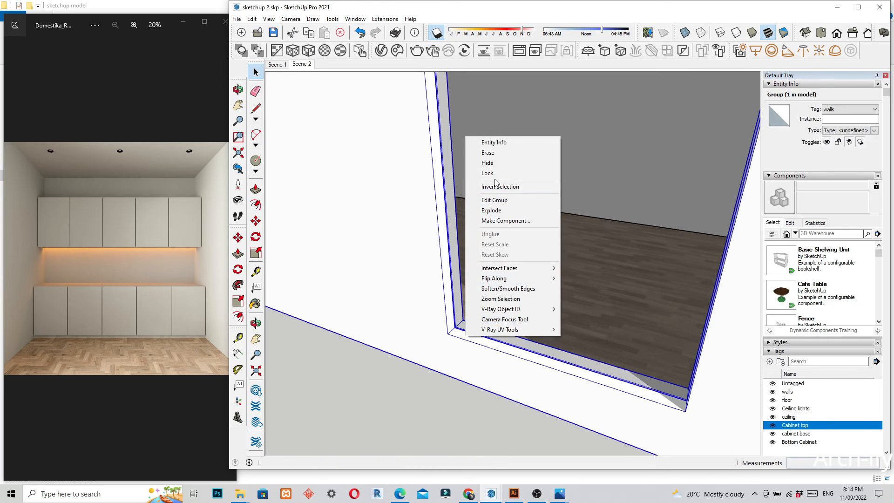
pyautogui.click(495, 200)
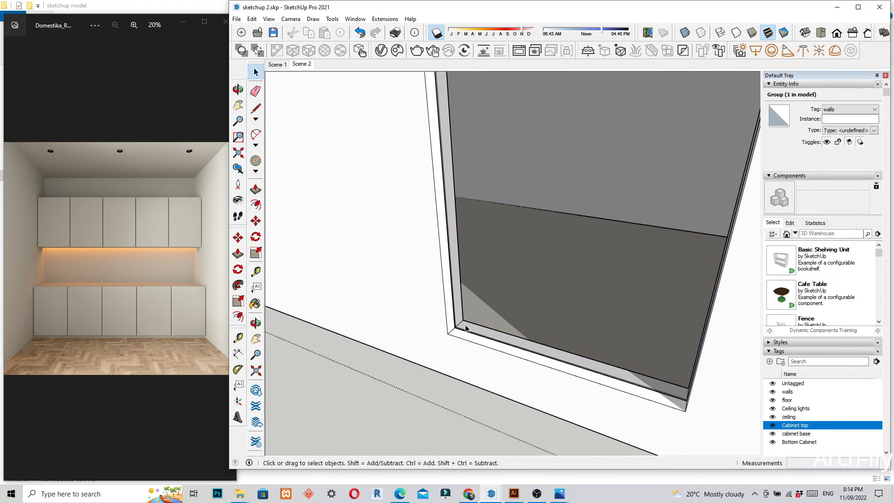
pyautogui.click(468, 327)
pyautogui.doubleClick(466, 342)
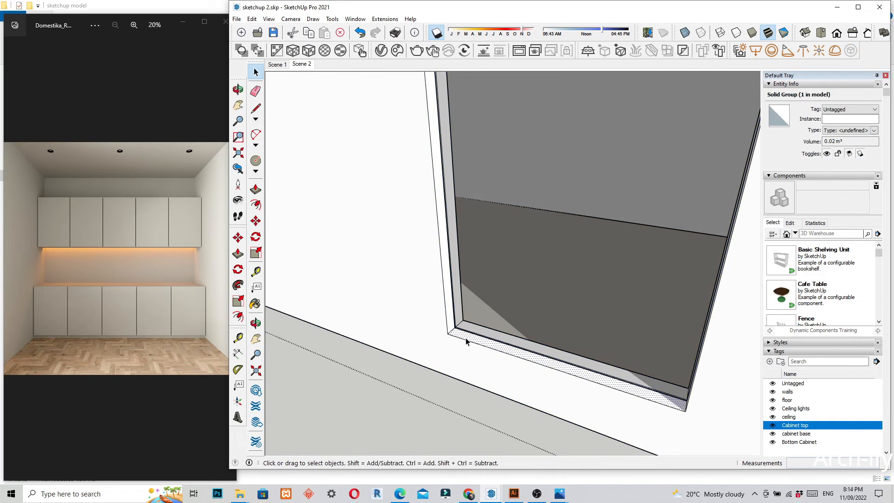
pyautogui.keyDown('shift'); pyautogui.click(450, 320); pyautogui.keyUp('shift')
pyautogui.scroll(-6, 425, 354)
pyautogui.moveTo(415, 369); pyautogui.dragTo(524, 375, button='middle')
pyautogui.scroll(5, 633, 333)
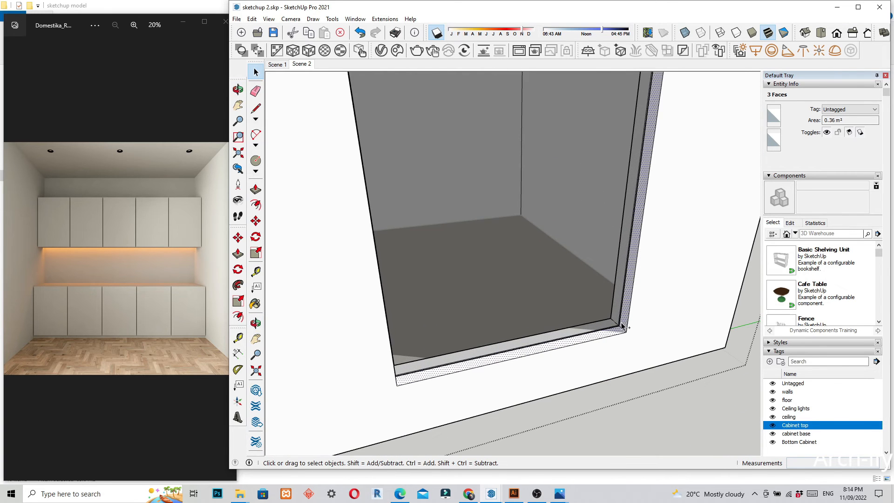
pyautogui.scroll(-8, 543, 383)
pyautogui.keyDown('shift'); pyautogui.click(524, 122); pyautogui.keyUp('shift')
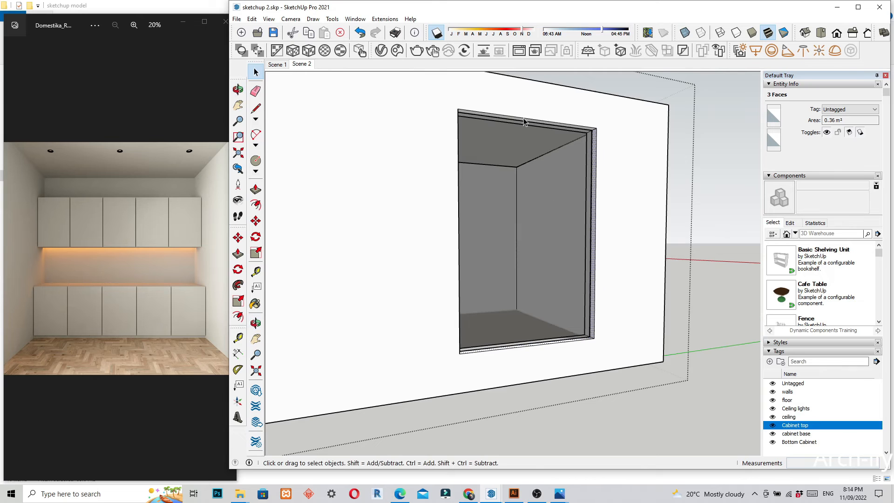
pyautogui.scroll(5, 524, 122)
pyautogui.keyDown('ctrl'); pyautogui.click(529, 115); pyautogui.keyUp('ctrl')
pyautogui.scroll(-4, 531, 121)
pyautogui.moveTo(531, 122); pyautogui.dragTo(578, 385, button='middle')
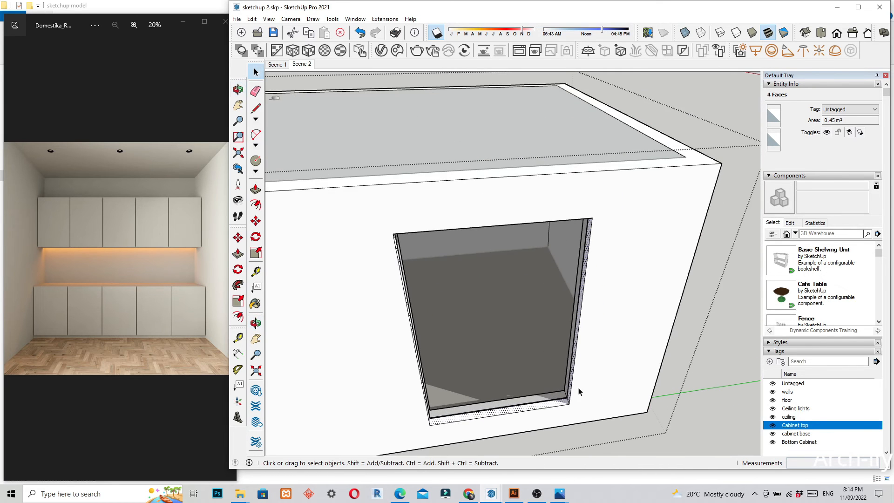
pyautogui.scroll(5, 516, 414)
pyautogui.keyDown('ctrl'); pyautogui.click(515, 393); pyautogui.keyUp('ctrl')
pyautogui.scroll(-3, 563, 302)
pyautogui.moveTo(535, 350); pyautogui.dragTo(391, 340, button='middle')
pyautogui.scroll(3, 363, 321)
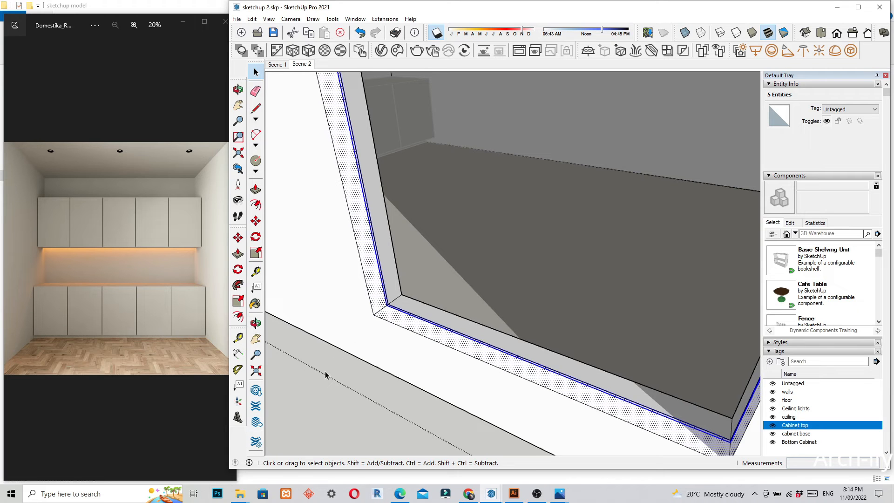
pyautogui.click(436, 285)
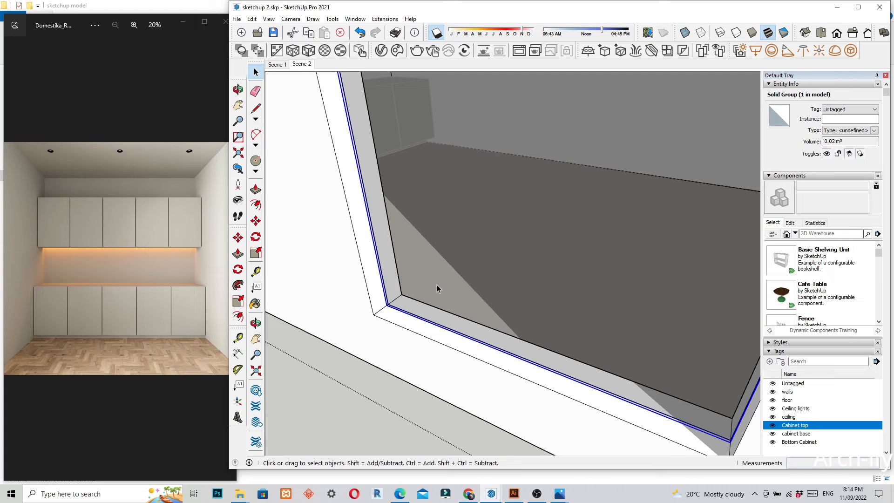
# Undo the last change to the window group and make a group from the face and edges filling the opening
pyautogui.hotkey('ctrl', 'z')
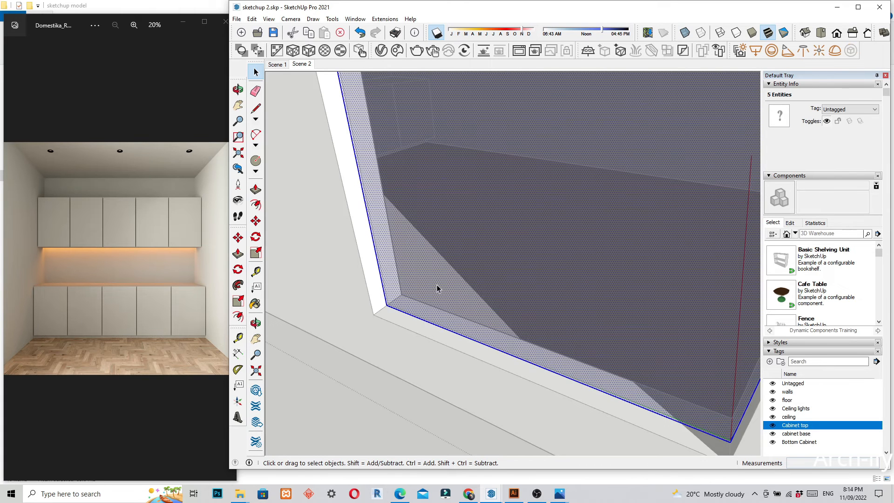
pyautogui.moveTo(437, 284); pyautogui.dragTo(661, 274, button='middle')
pyautogui.scroll(3, 661, 273)
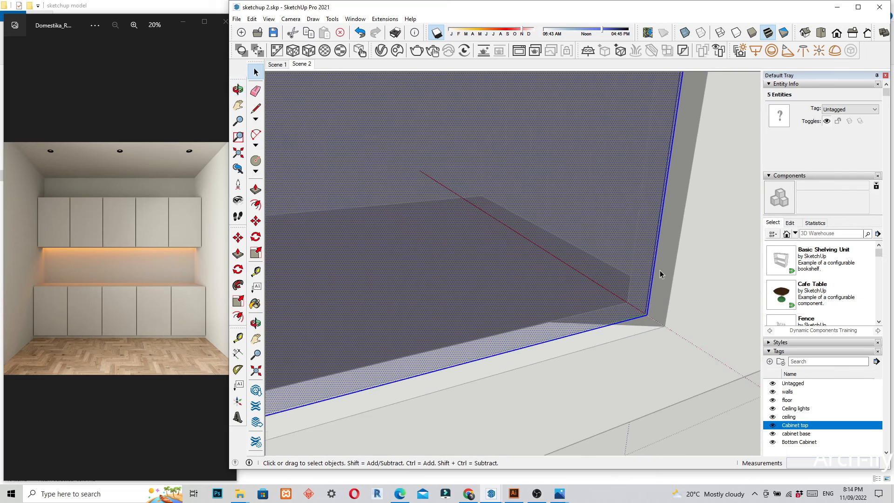
pyautogui.rightClick(618, 285)
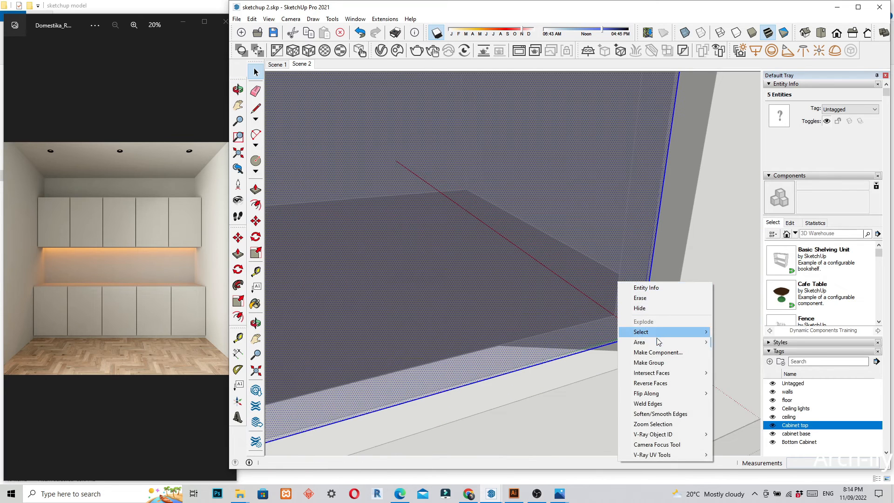
pyautogui.moveTo(694, 332)
pyautogui.click(666, 363)
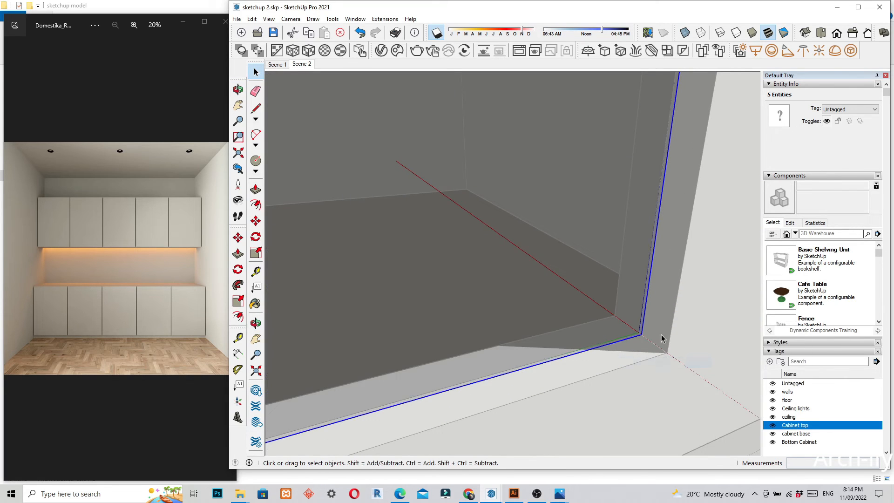
# Create a new tag named "window" for the window geometry
pyautogui.scroll(-2, 797, 410)
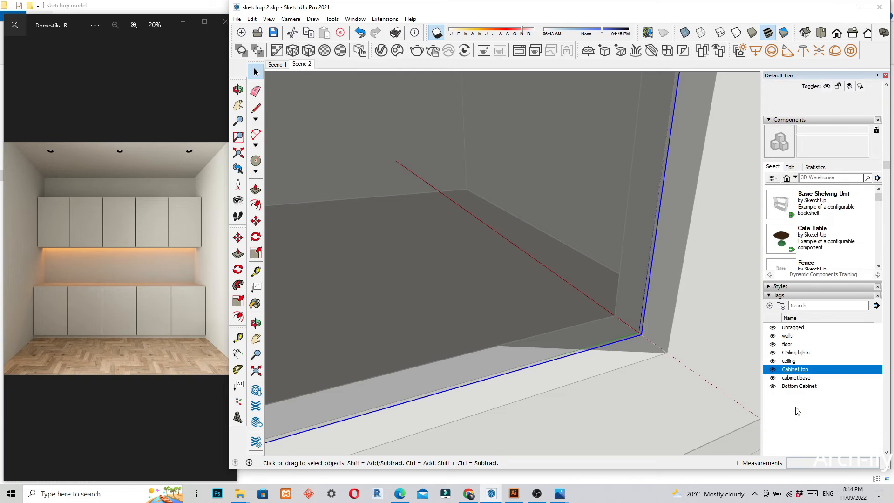
pyautogui.click(770, 305)
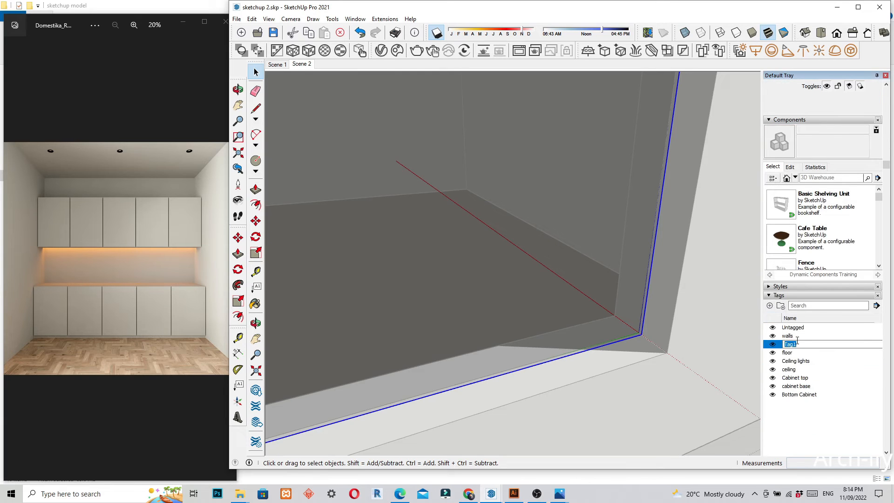
pyautogui.write('W')
pyautogui.press('BackSpace')
pyautogui.press('BackSpace')
pyautogui.write('window')
pyautogui.click(691, 364)
# Assign the group inside the wall opening to the window tag
pyautogui.click(620, 320)
pyautogui.scroll(-6, 549, 326)
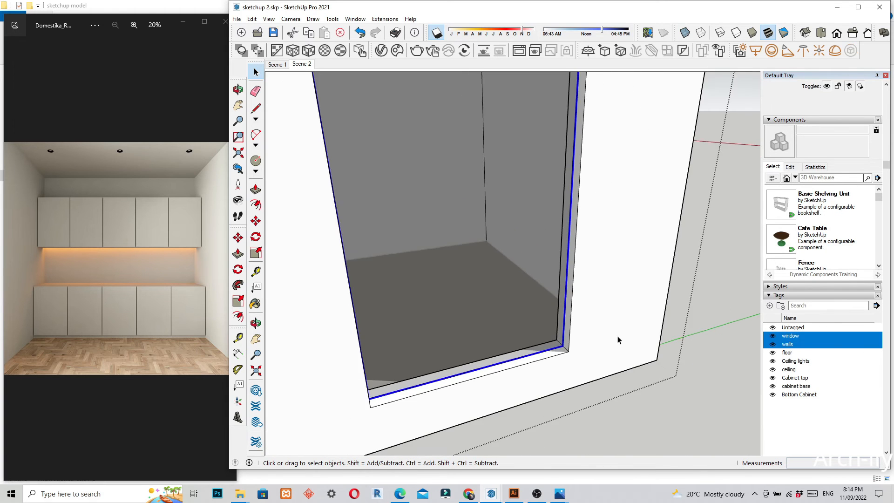
pyautogui.scroll(2, 821, 138)
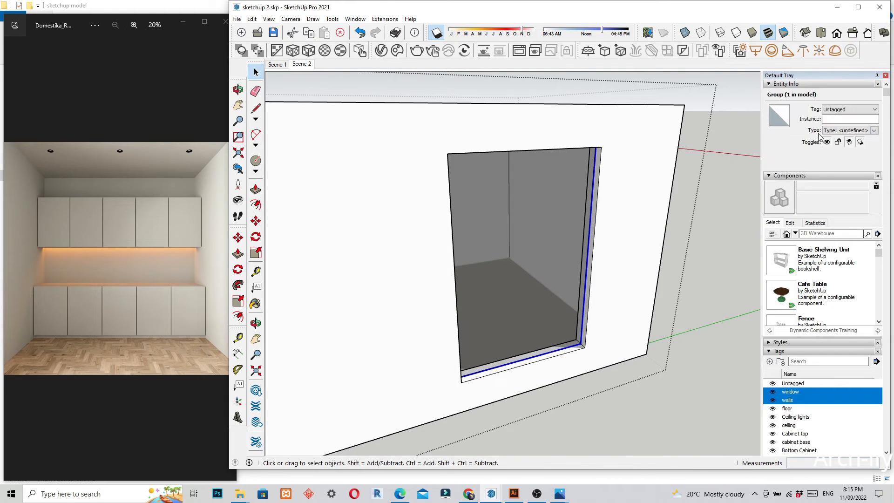
pyautogui.click(836, 109)
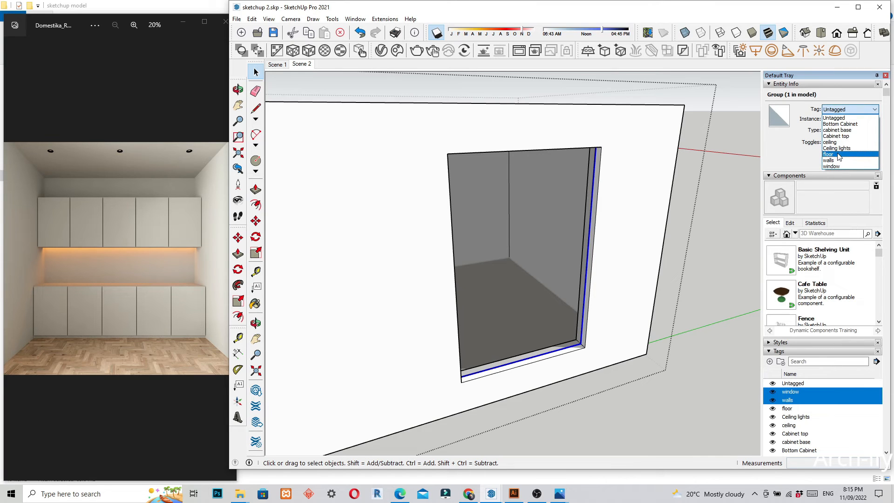
pyautogui.click(833, 167)
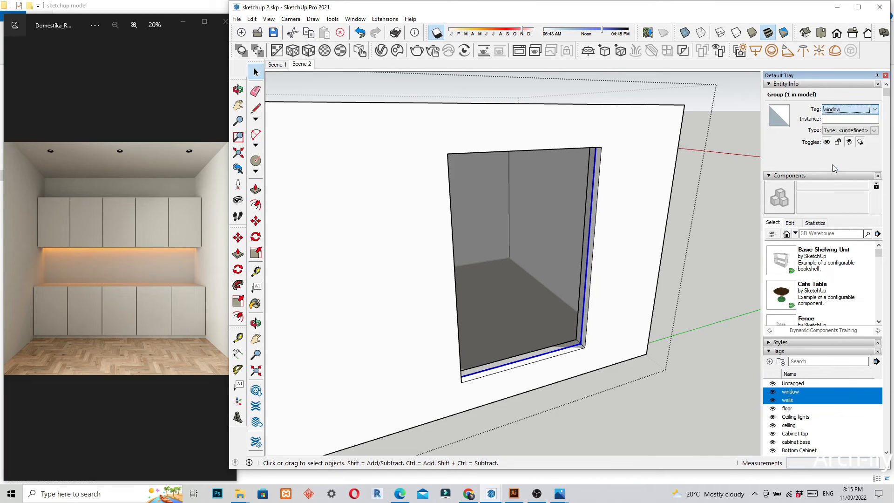
# Close the walls group and hide only the window tag, keeping the walls tag visible
pyautogui.click(772, 392)
pyautogui.click(646, 208)
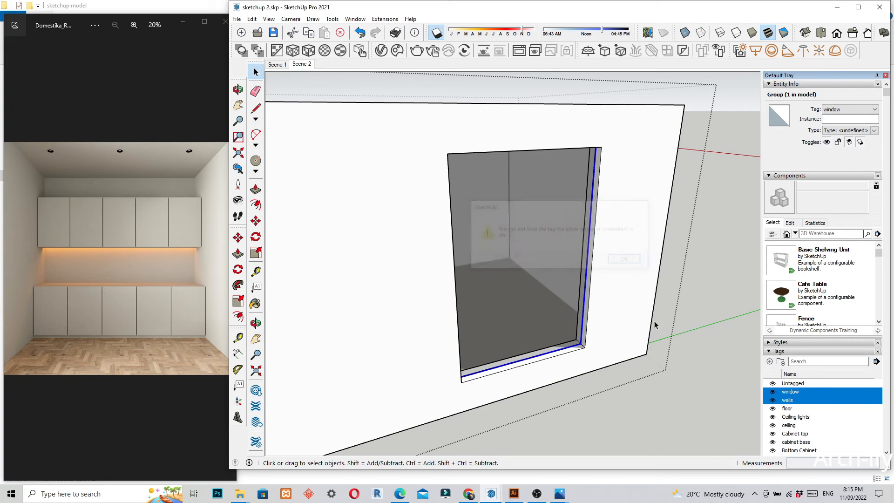
pyautogui.click(665, 402)
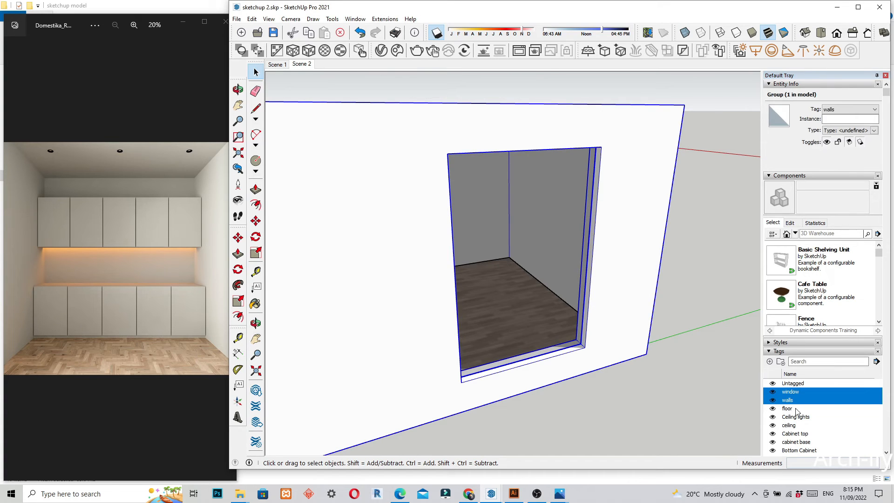
pyautogui.click(773, 395)
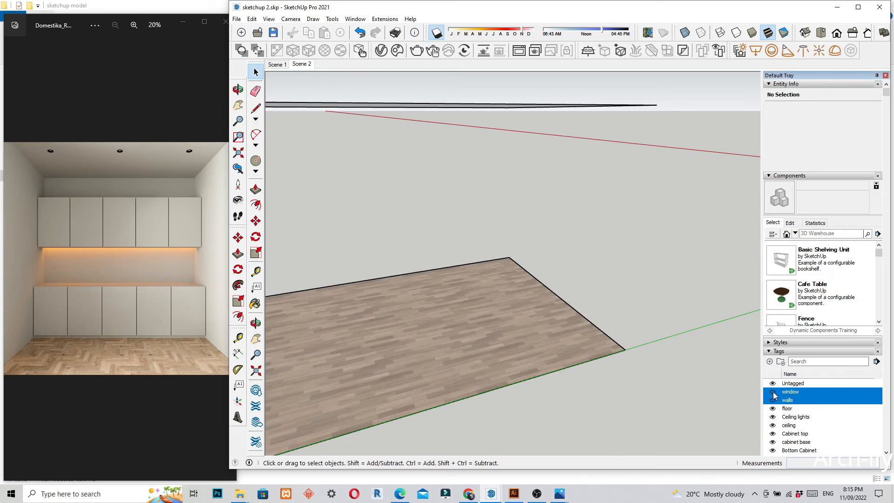
pyautogui.click(774, 395)
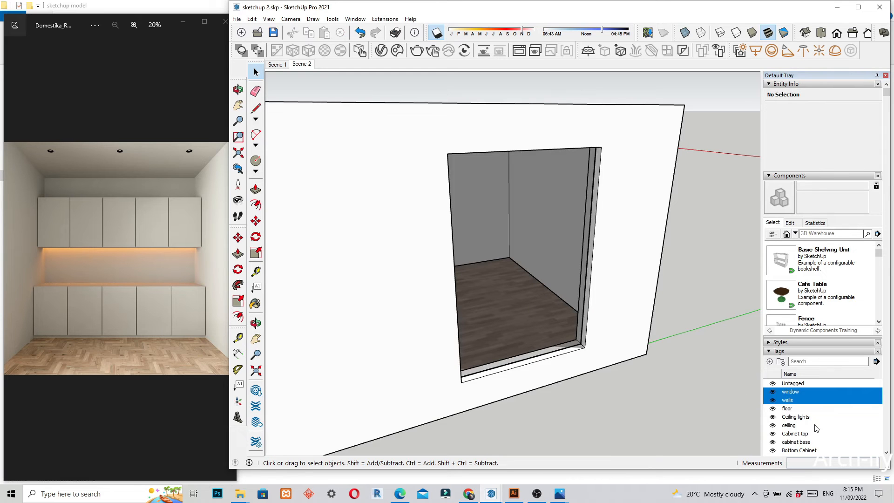
pyautogui.click(816, 425)
pyautogui.click(775, 393)
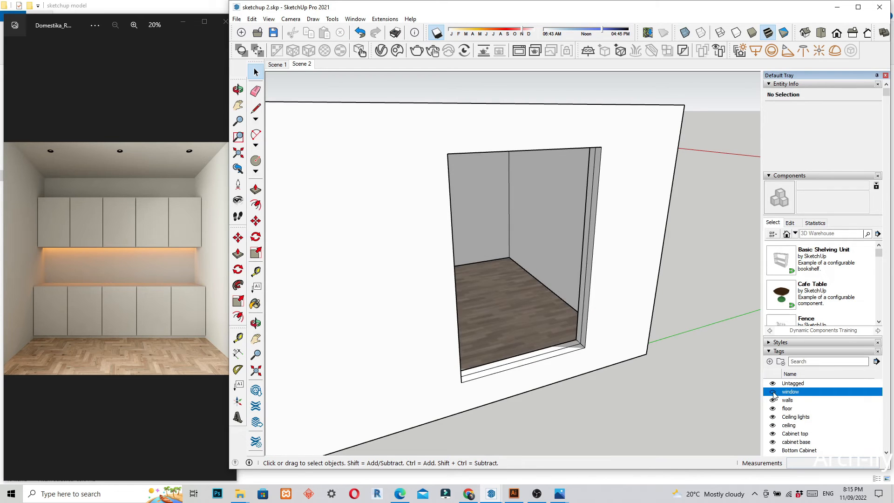
# Open the walls group for editing and delete the dividing edge along the window opening's sill
pyautogui.moveTo(657, 395); pyautogui.dragTo(354, 345, button='middle')
pyautogui.scroll(5, 353, 343)
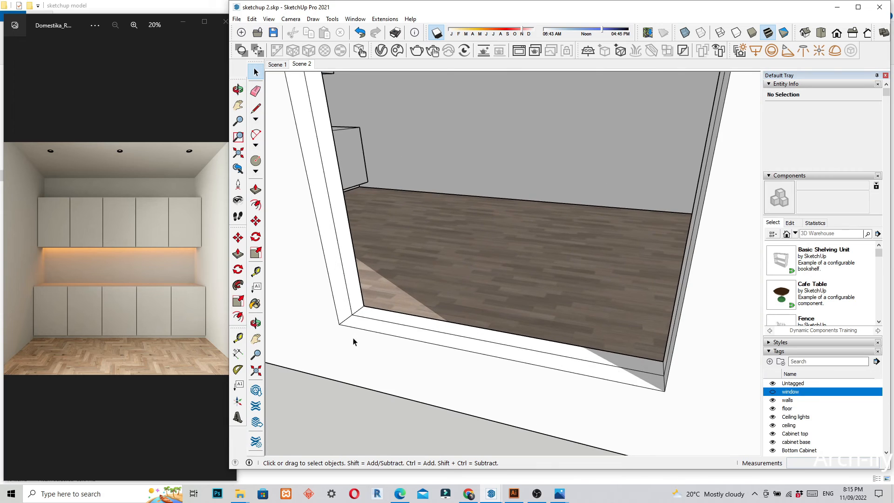
pyautogui.click(373, 322)
pyautogui.rightClick(373, 322)
pyautogui.click(401, 182)
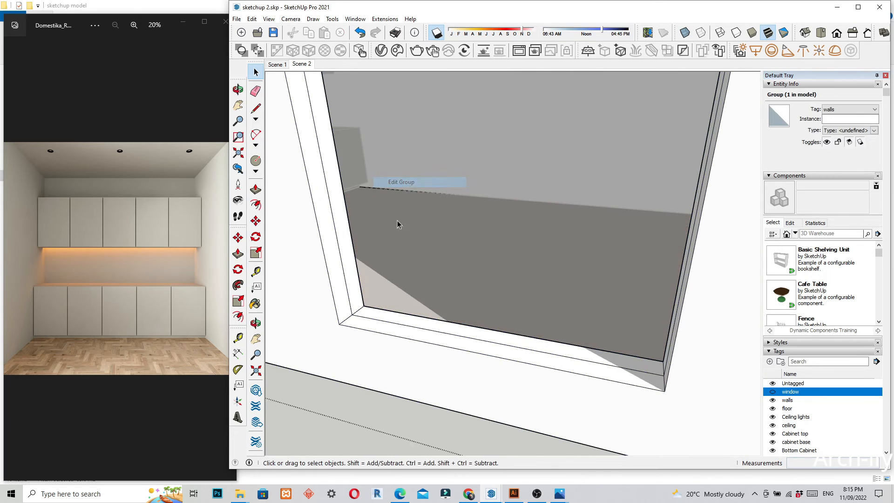
pyautogui.click(389, 322)
pyautogui.press('Delete')
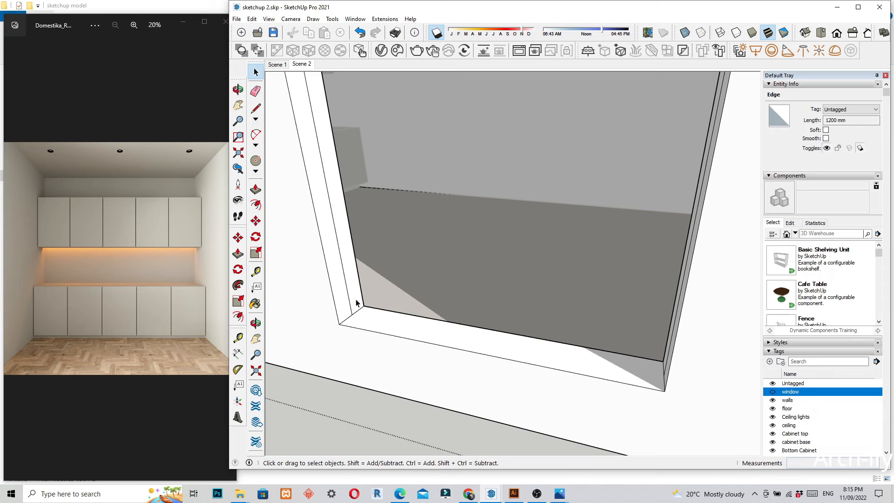
# Delete the remaining dividing edges on the side and top reveals of the window opening
pyautogui.moveTo(336, 365); pyautogui.dragTo(655, 227, button='middle')
pyautogui.scroll(2, 622, 212)
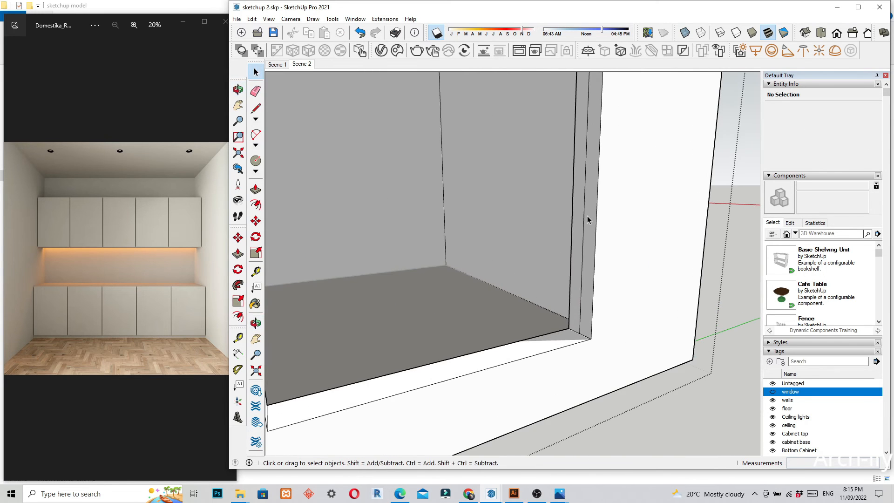
pyautogui.scroll(-3, 559, 351)
pyautogui.moveTo(559, 351); pyautogui.dragTo(567, 323, button='middle')
pyautogui.scroll(4, 565, 171)
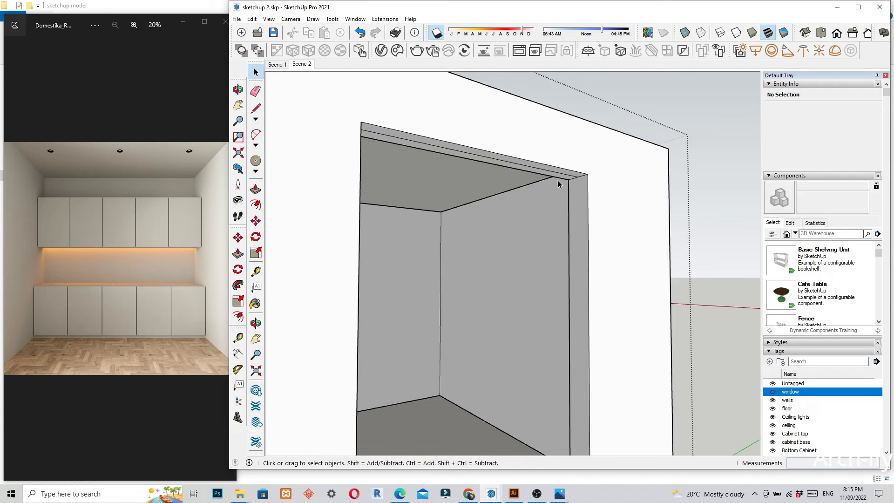
pyautogui.click(563, 175)
pyautogui.press('Delete')
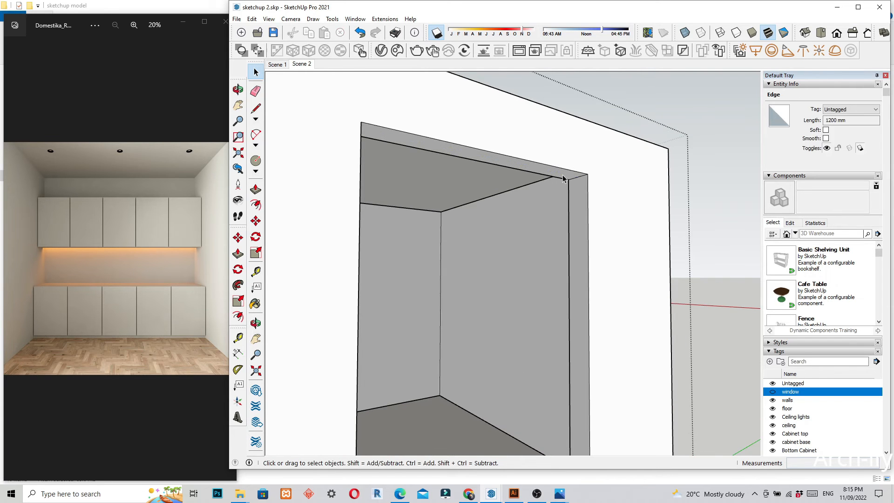
pyautogui.scroll(-3, 597, 176)
pyautogui.moveTo(597, 176); pyautogui.dragTo(536, 284, button='middle')
pyautogui.scroll(-3, 574, 236)
pyautogui.scroll(5, 522, 360)
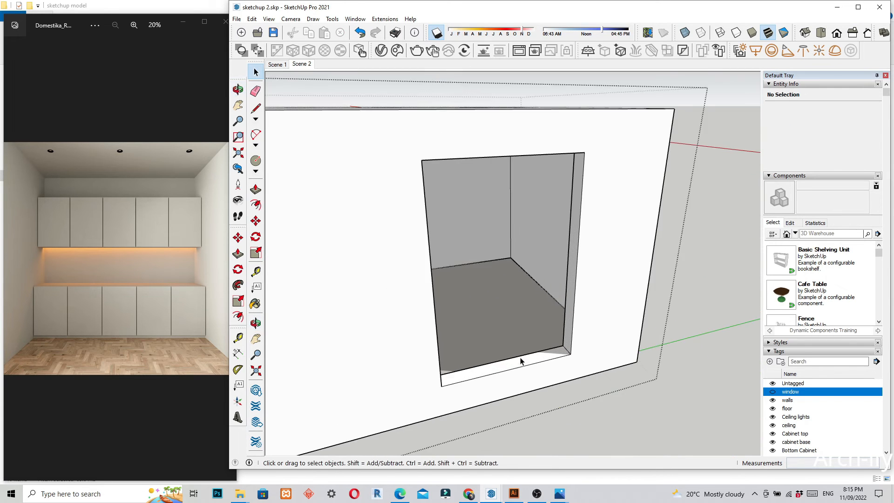
# Narrow the window opening by push/pulling one side reveal face inward about 284 mm
pyautogui.click(582, 295)
pyautogui.press('p')
pyautogui.click(581, 298)
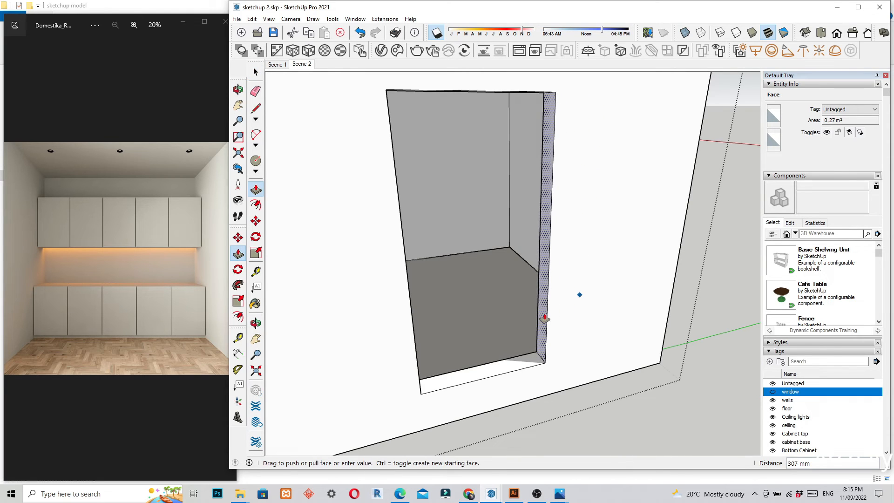
pyautogui.click(548, 317)
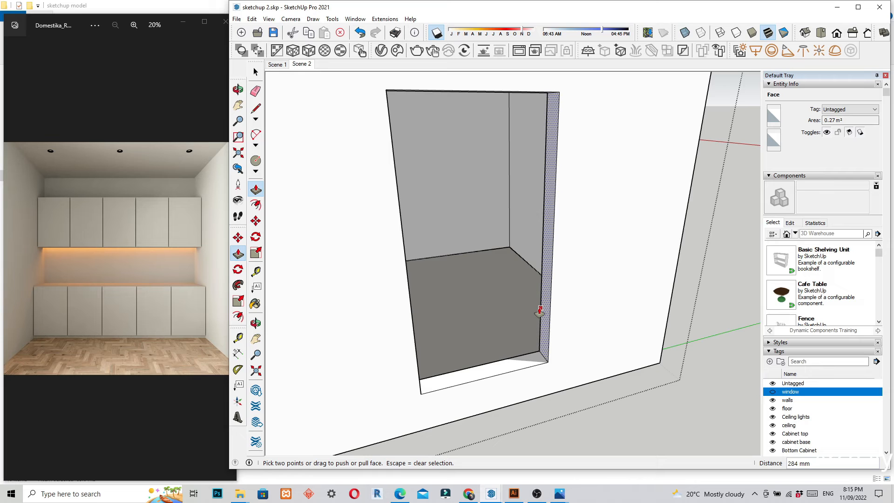
pyautogui.press('Escape')
pyautogui.press('space')
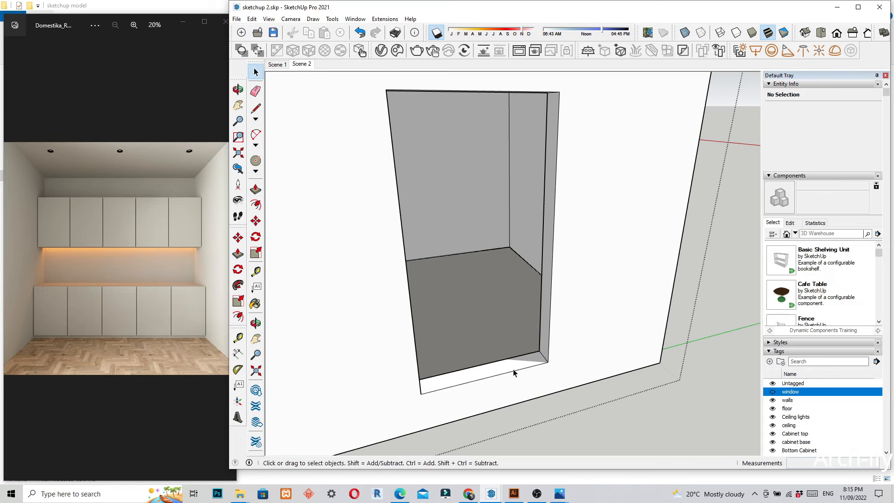
# Select the window opening's four reveal faces and move them about 772 mm along the wall, parallel to the green axis
pyautogui.click(514, 364)
pyautogui.keyDown('ctrl'); pyautogui.click(542, 319); pyautogui.keyUp('ctrl')
pyautogui.moveTo(543, 320); pyautogui.dragTo(375, 315, button='middle')
pyautogui.keyDown('ctrl'); pyautogui.click(303, 289); pyautogui.keyUp('ctrl')
pyautogui.scroll(-5, 700, 342)
pyautogui.moveTo(675, 349); pyautogui.dragTo(628, 355, button='middle')
pyautogui.scroll(4, 394, 229)
pyautogui.moveTo(394, 229); pyautogui.dragTo(401, 211, button='middle')
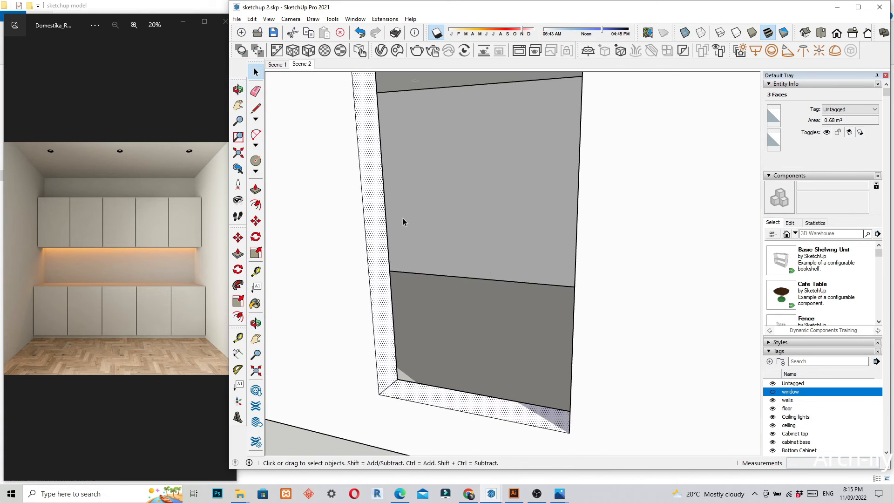
pyautogui.scroll(-3, 415, 331)
pyautogui.moveTo(415, 331); pyautogui.dragTo(422, 258, button='middle')
pyautogui.scroll(1, 413, 85)
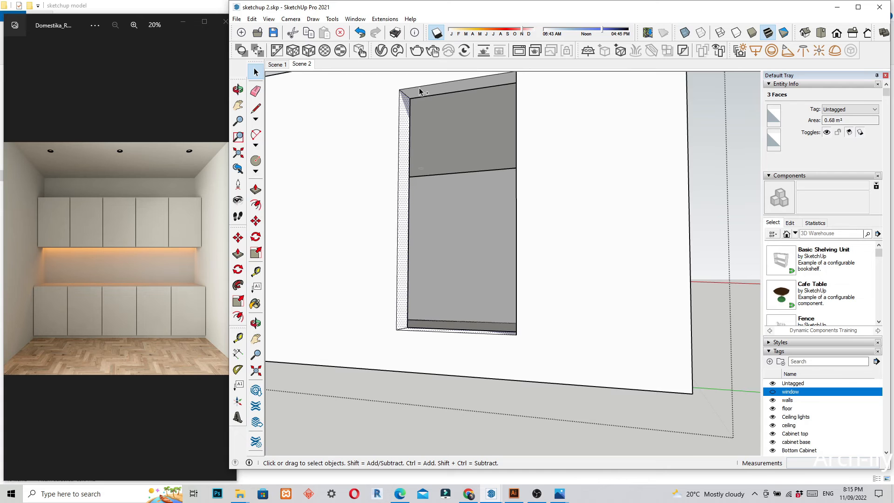
pyautogui.moveTo(416, 101); pyautogui.dragTo(417, 205, button='middle')
pyautogui.scroll(-4, 403, 154)
pyautogui.moveTo(403, 153); pyautogui.dragTo(414, 273, button='middle')
pyautogui.scroll(3, 432, 375)
pyautogui.press('m')
pyautogui.scroll(2, 405, 362)
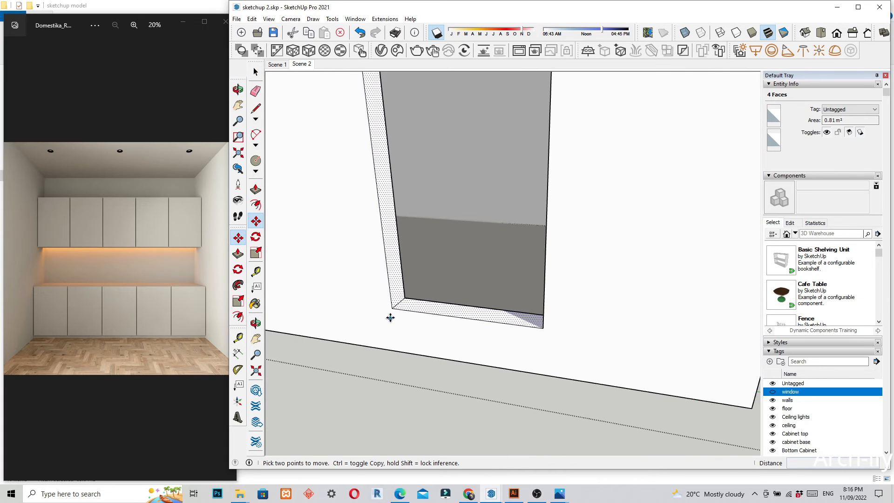
pyautogui.click(387, 307)
pyautogui.scroll(-4, 403, 324)
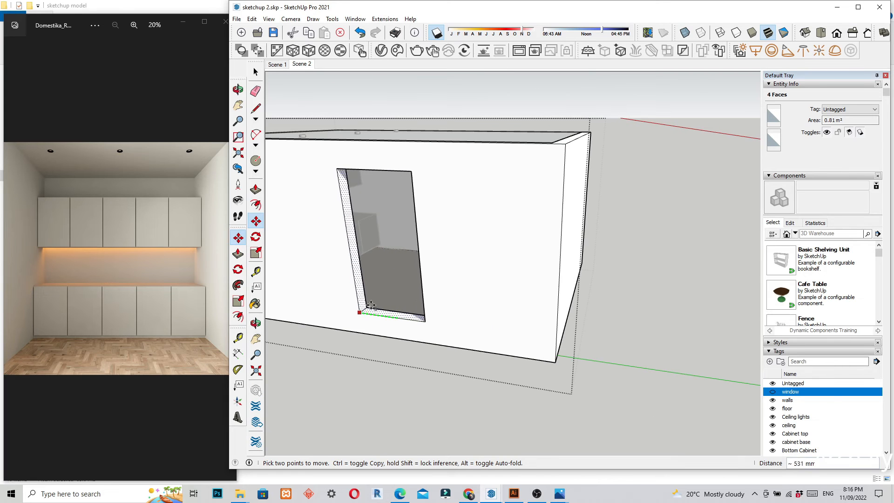
pyautogui.moveTo(367, 307); pyautogui.dragTo(384, 289, button='middle')
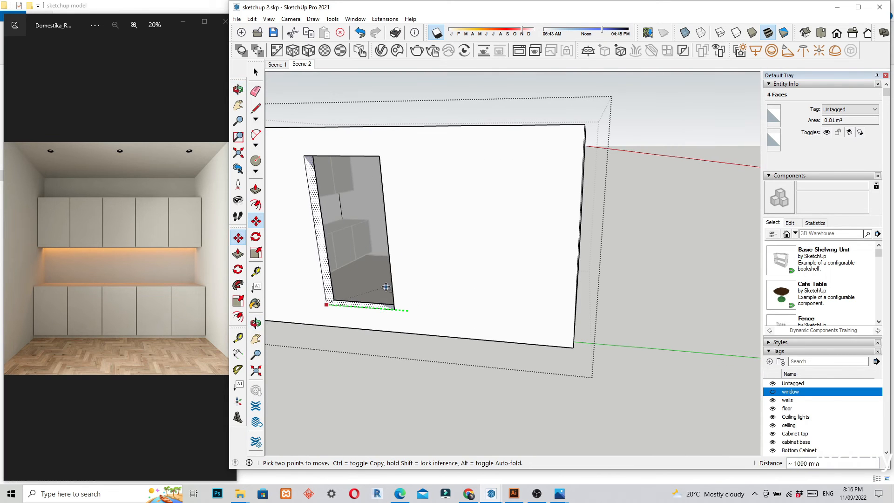
pyautogui.click(395, 297)
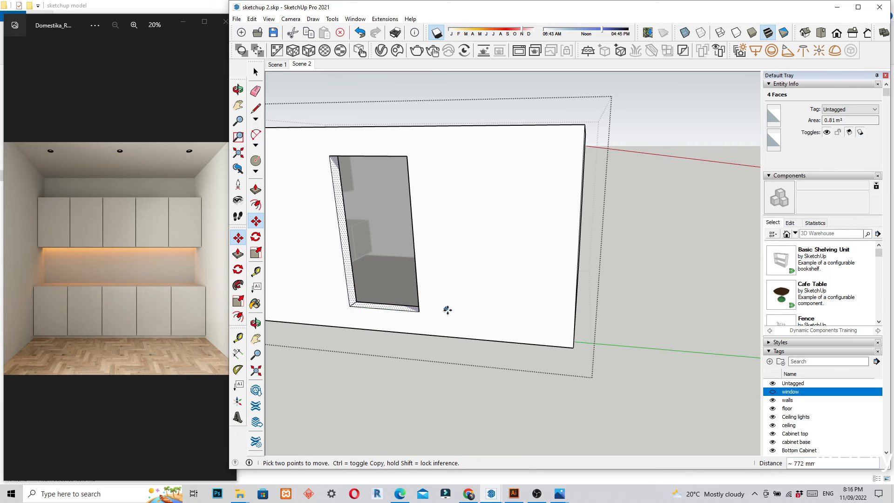
pyautogui.press('space')
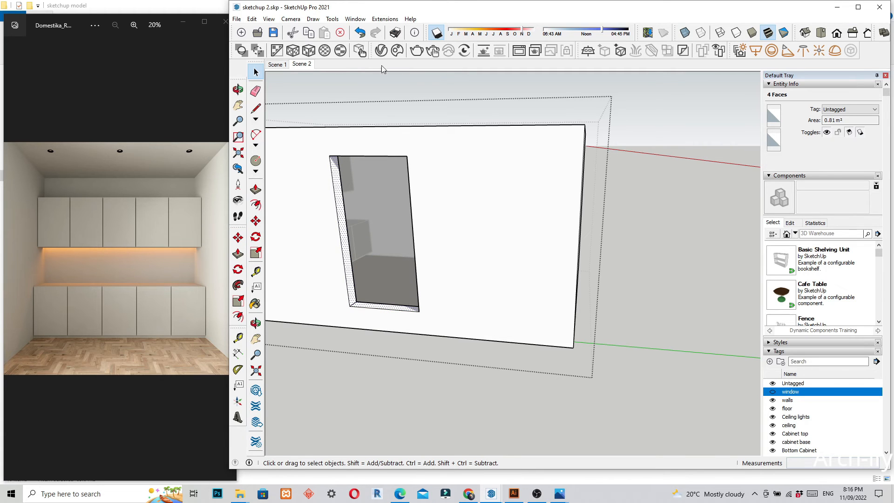
# After checking Scene 1 and Scene 2, move the window pane about 762 mm along the wall, aligning its lower corner with the shifted opening
pyautogui.click(279, 66)
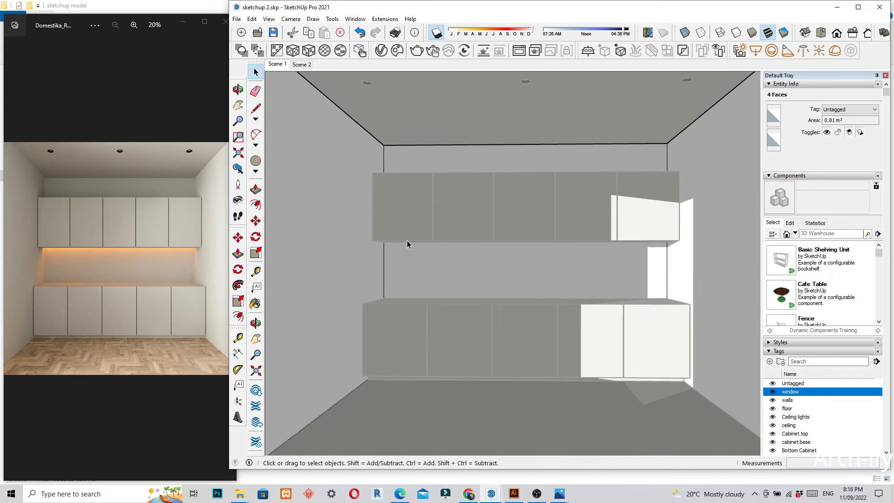
pyautogui.click(303, 65)
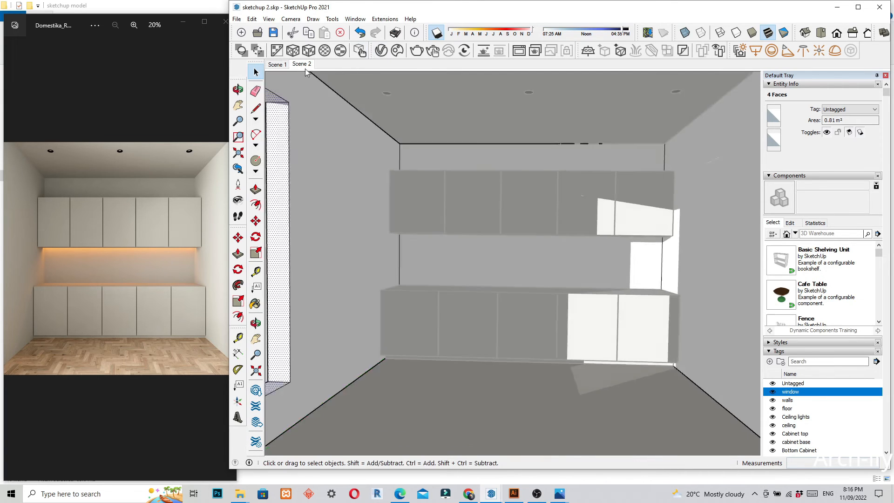
pyautogui.moveTo(406, 299); pyautogui.dragTo(568, 334, button='middle')
pyautogui.scroll(5, 471, 293)
pyautogui.click(626, 345)
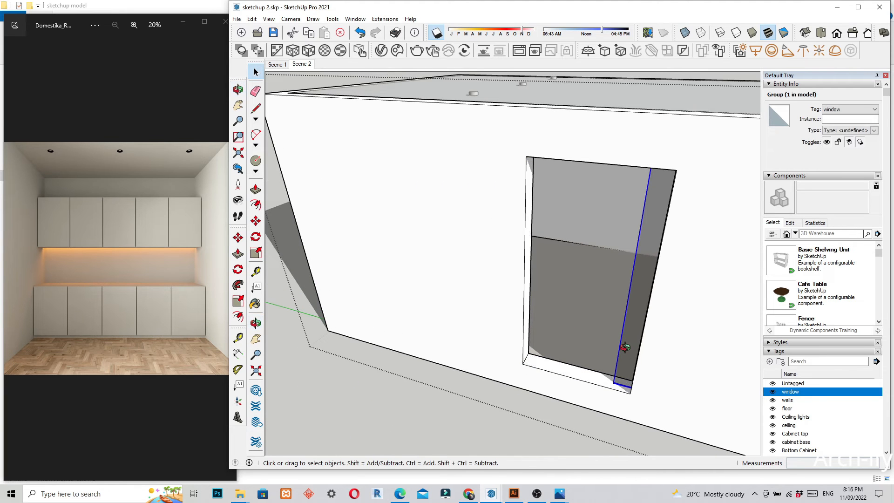
pyautogui.moveTo(627, 352); pyautogui.dragTo(627, 354, button='middle')
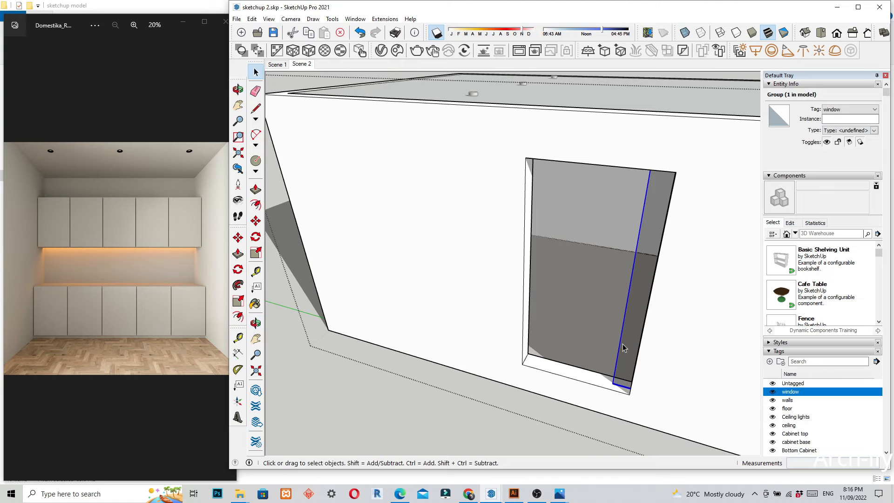
pyautogui.press('m')
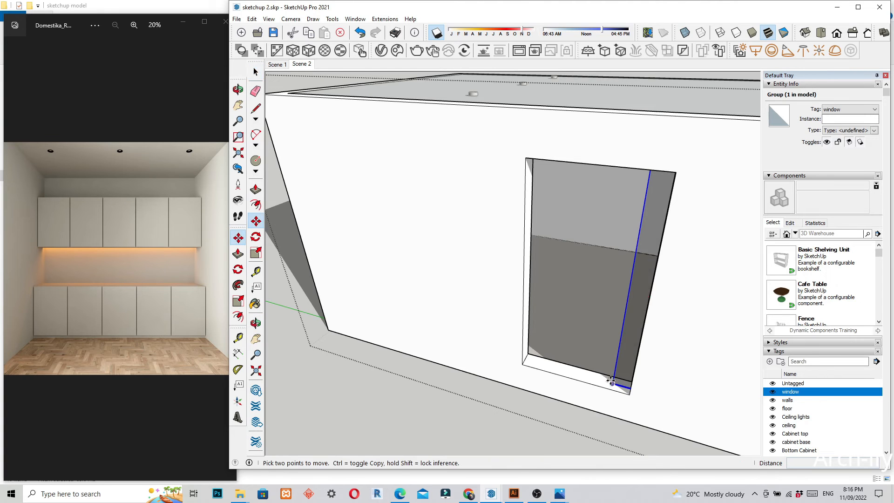
pyautogui.scroll(3, 610, 389)
pyautogui.click(619, 388)
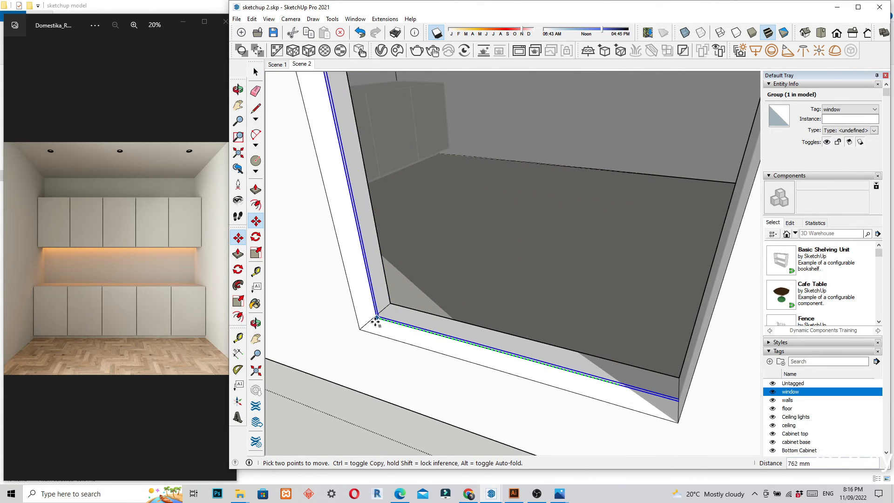
pyautogui.moveTo(387, 332); pyautogui.dragTo(520, 373, button='middle')
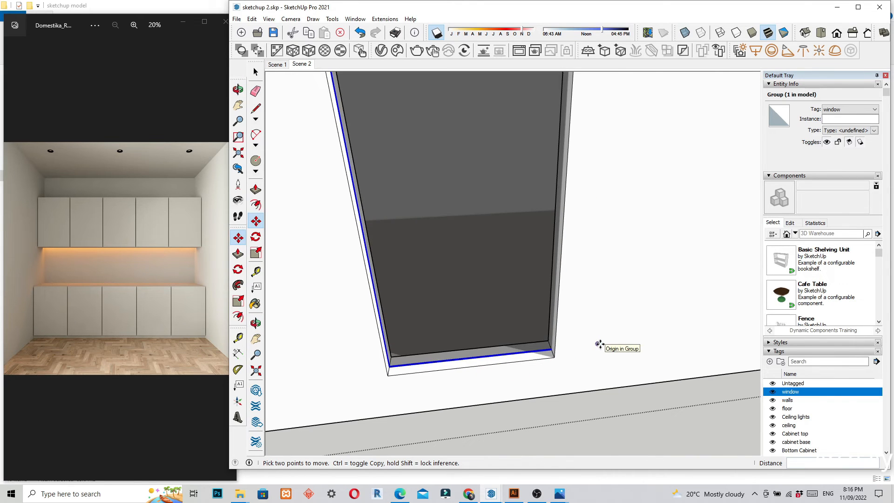
pyautogui.press('space')
pyautogui.doubleClick(527, 356)
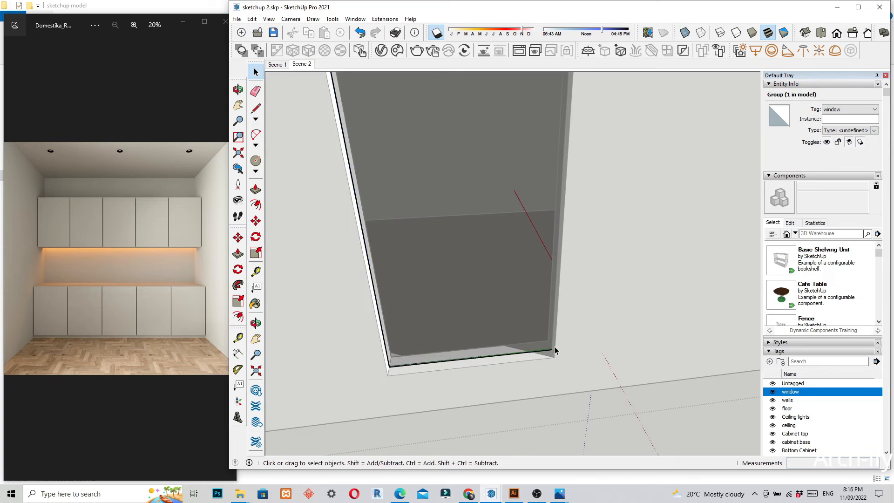
pyautogui.moveTo(588, 200); pyautogui.dragTo(579, 218)
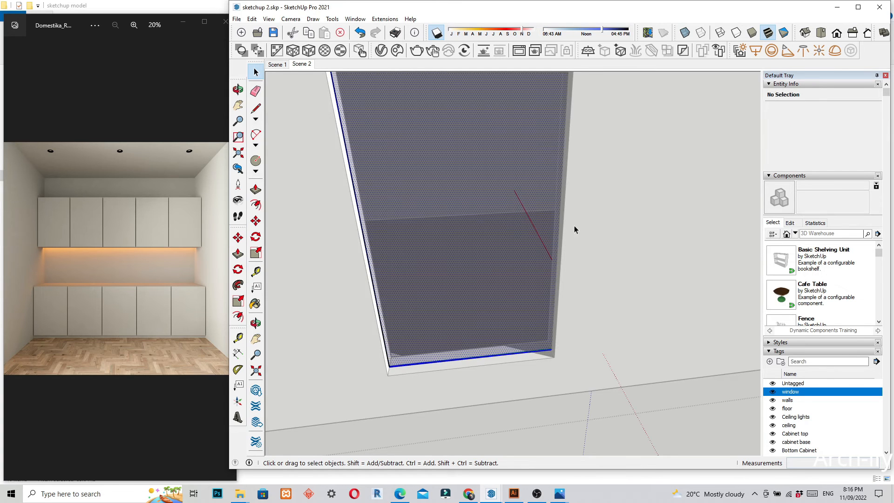
pyautogui.scroll(-2, 484, 359)
pyautogui.click(505, 415)
pyautogui.click(506, 328)
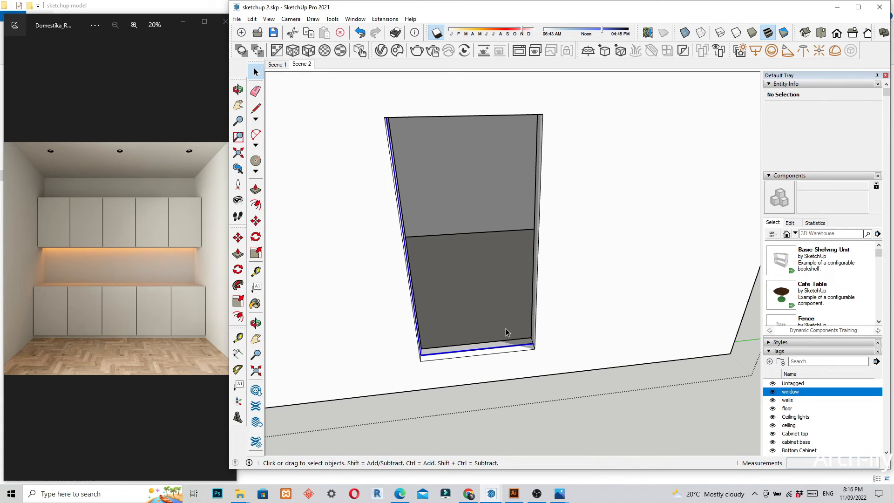
pyautogui.scroll(-2, 445, 310)
pyautogui.click(497, 413)
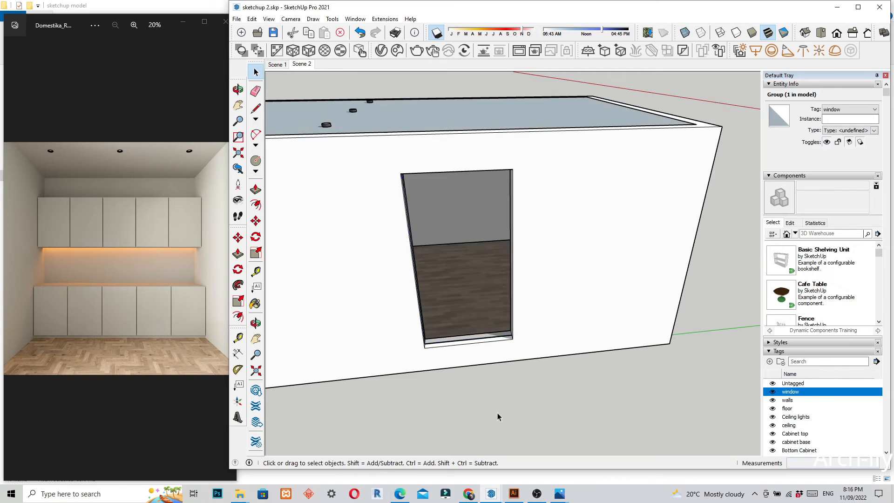
# Reopen the walls group and move the nested window pane straight outward, clear of the wall's outer face
pyautogui.click(473, 319)
pyautogui.rightClick(473, 319)
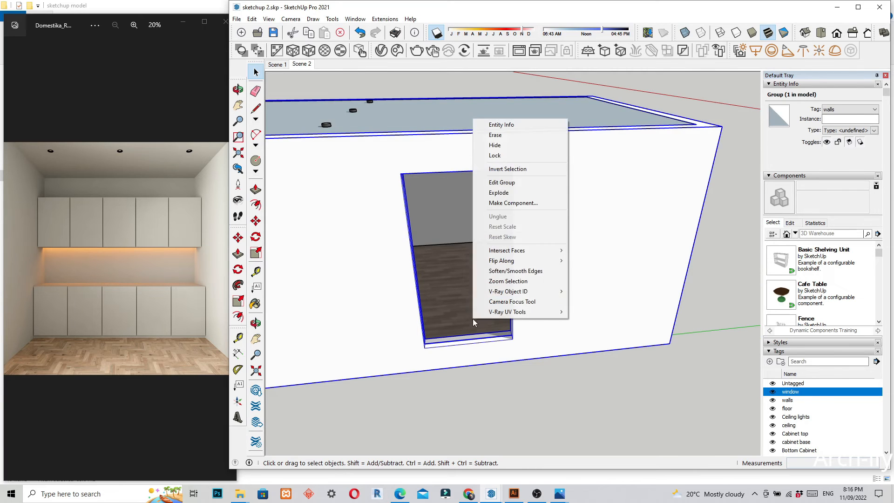
pyautogui.click(497, 183)
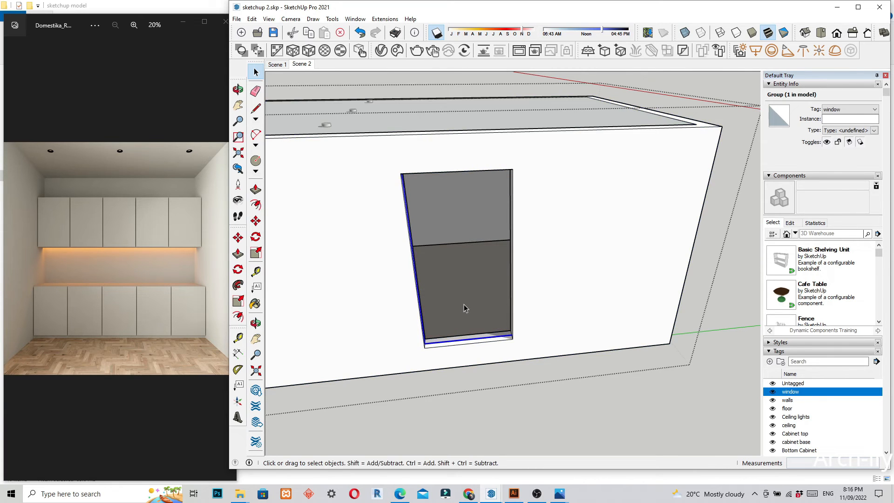
pyautogui.press('m')
pyautogui.scroll(3, 464, 322)
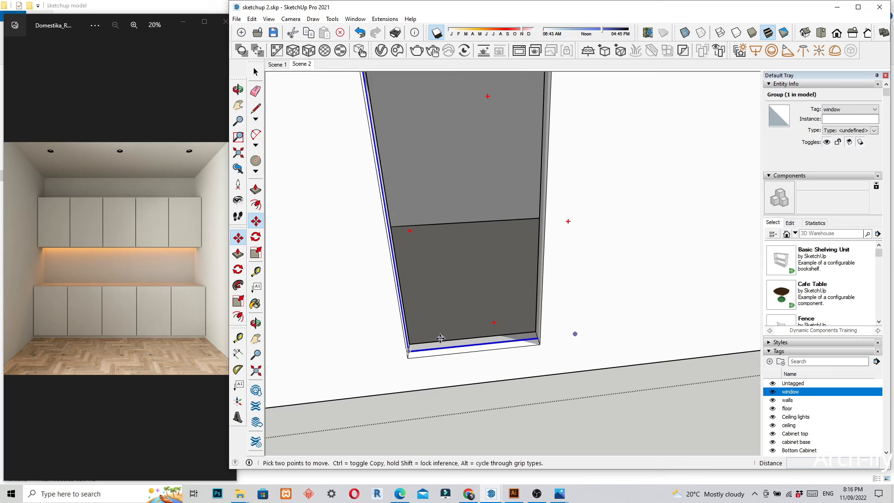
pyautogui.click(408, 347)
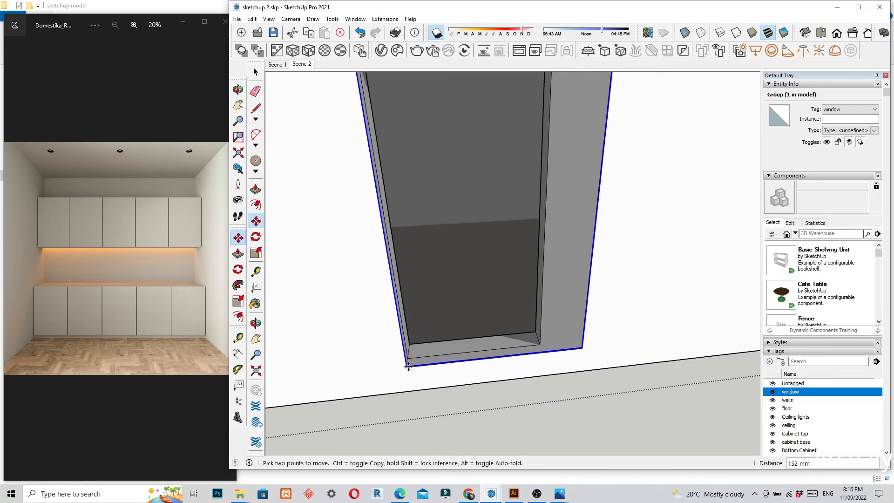
pyautogui.write('75')
pyautogui.press('Return')
pyautogui.moveTo(407, 378); pyautogui.dragTo(406, 358, button='middle')
pyautogui.scroll(-3, 375, 393)
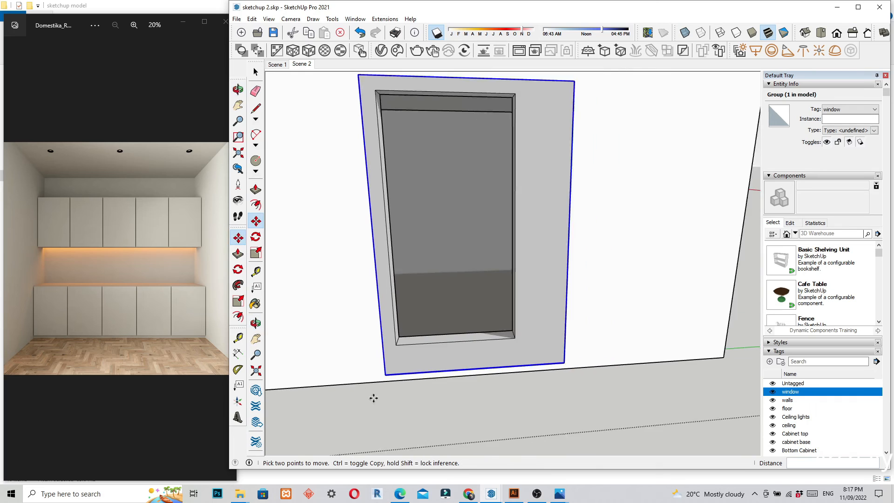
pyautogui.moveTo(555, 284); pyautogui.dragTo(481, 284, button='middle')
pyautogui.scroll(3, 453, 276)
pyautogui.scroll(5, 453, 275)
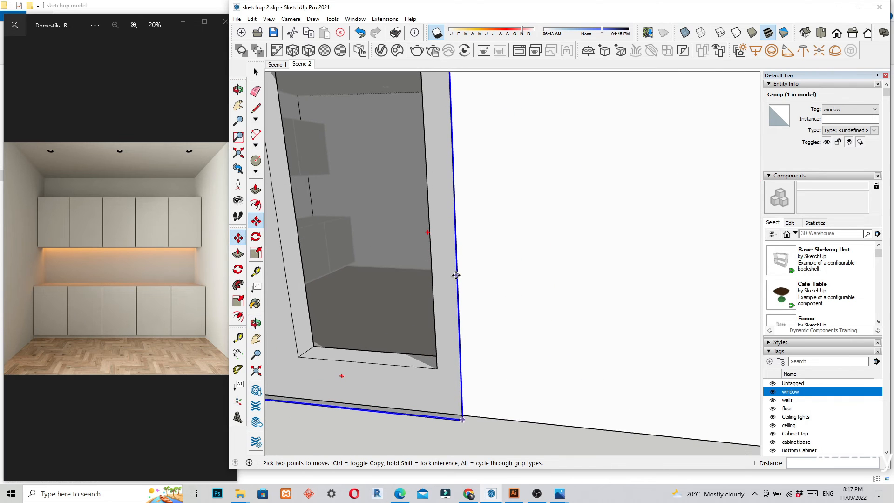
pyautogui.press('space')
# Open the window pane group, nested inside the walls group, for editing
pyautogui.scroll(1, 427, 285)
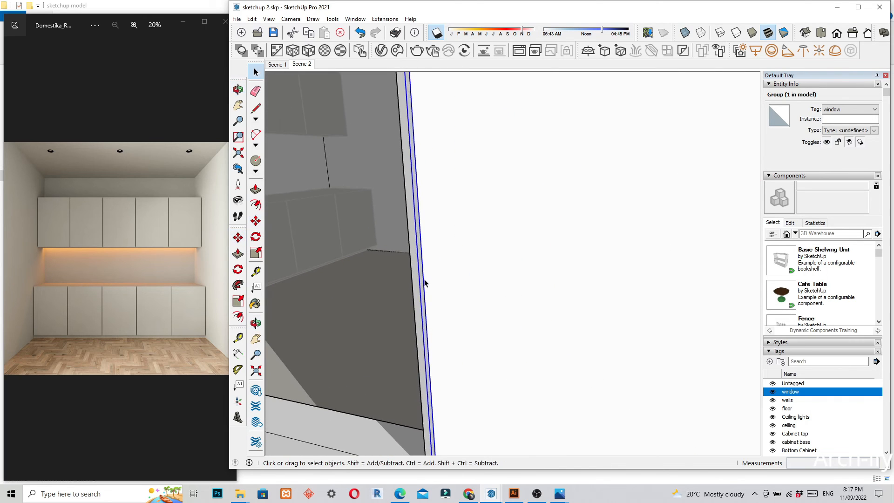
pyautogui.scroll(-2, 456, 282)
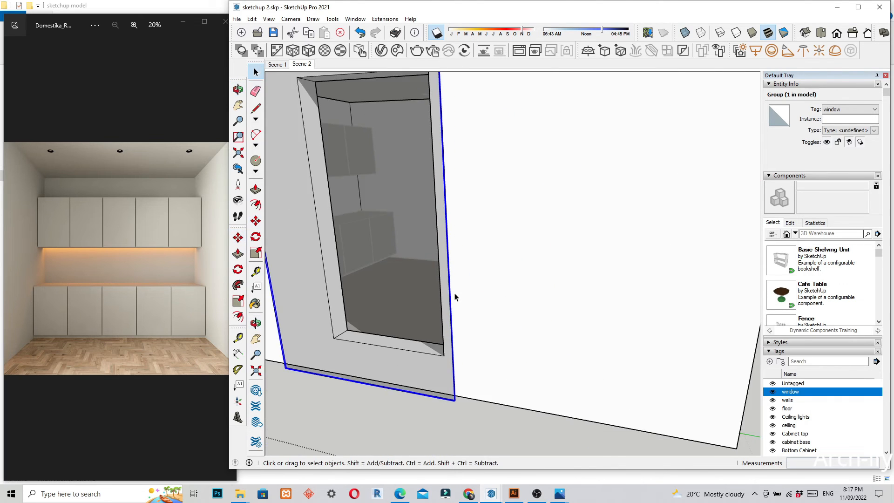
pyautogui.click(463, 431)
pyautogui.moveTo(462, 406); pyautogui.dragTo(357, 336, button='middle')
pyautogui.scroll(4, 311, 291)
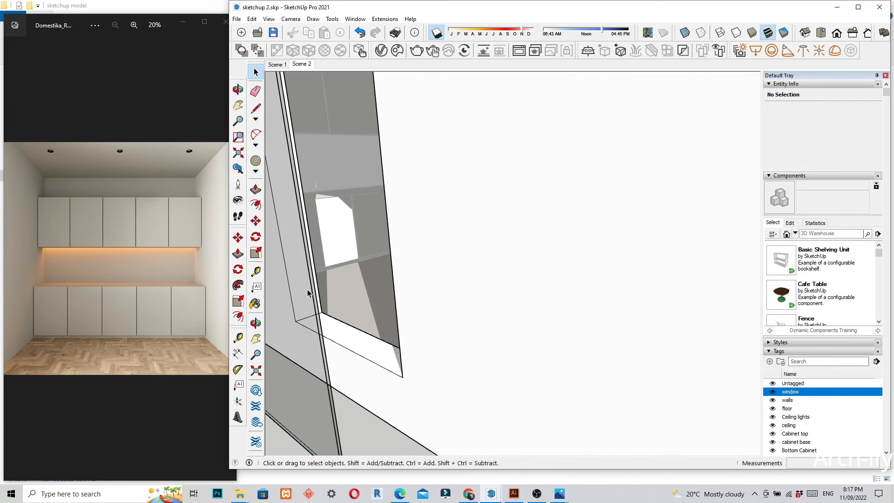
pyautogui.click(318, 292)
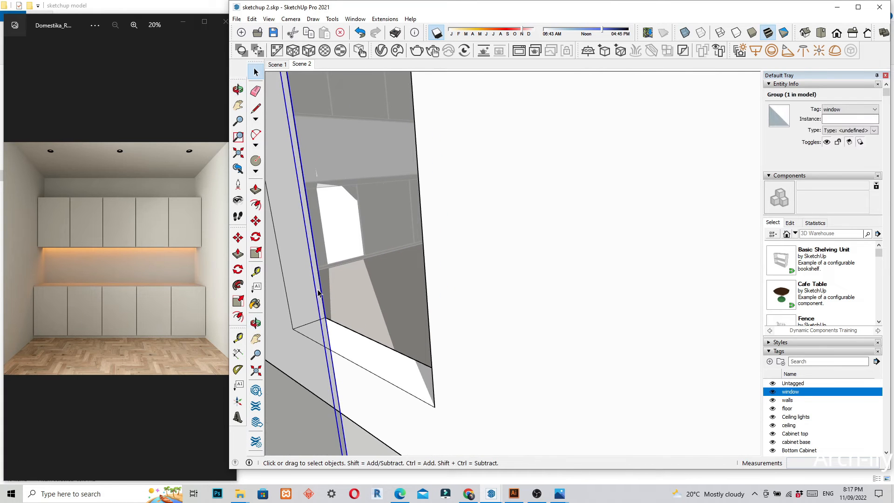
pyautogui.press('p')
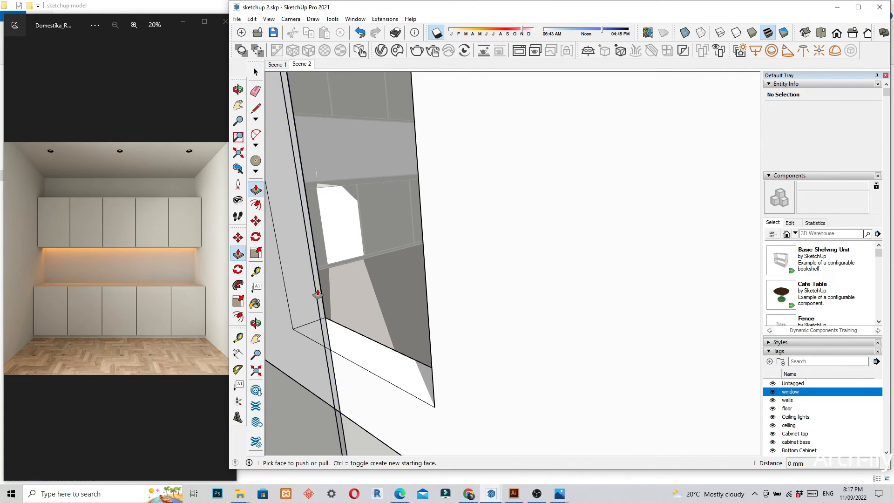
pyautogui.scroll(3, 318, 292)
pyautogui.moveTo(319, 295); pyautogui.dragTo(297, 321, button='middle')
pyautogui.press('space')
pyautogui.click(327, 336)
pyautogui.rightClick(327, 338)
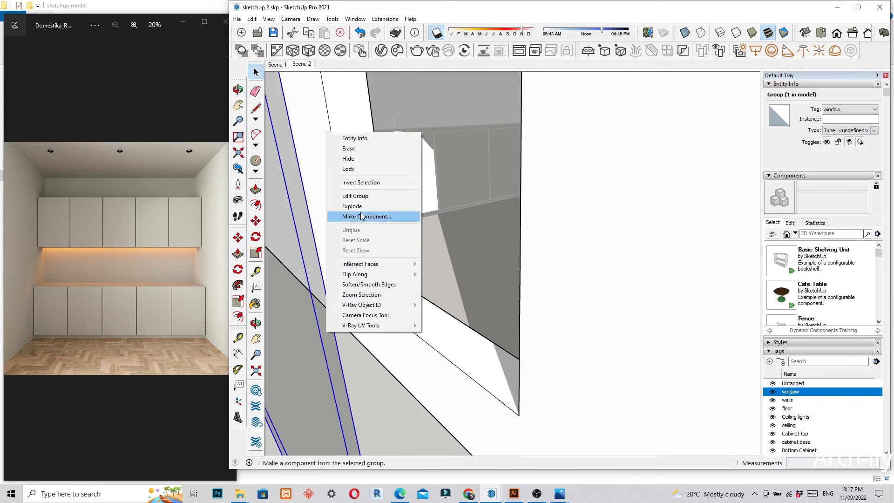
pyautogui.click(356, 197)
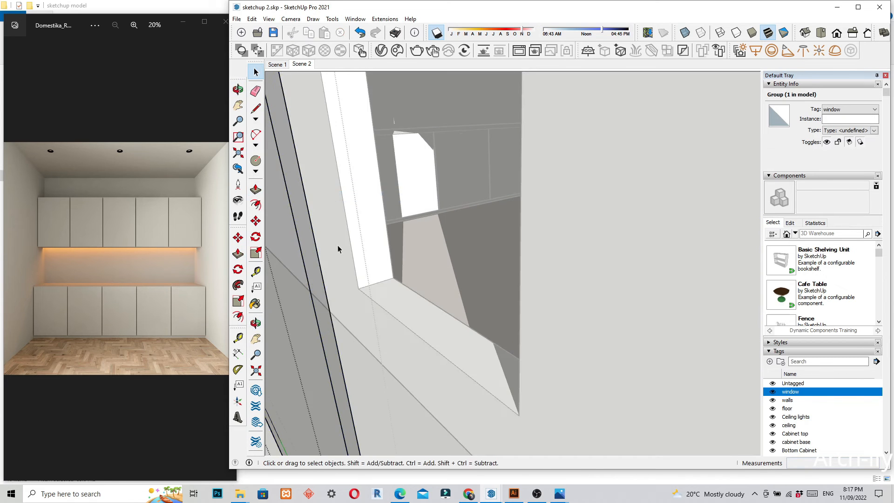
# Push the window pane's narrow side face inward about 253 mm to reduce the pane's width toward that of the opening
pyautogui.press('p')
pyautogui.click(320, 311)
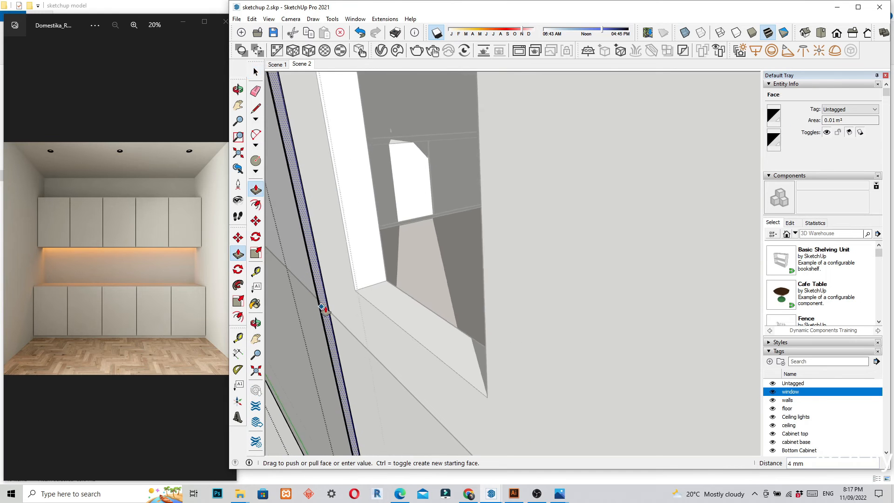
pyautogui.scroll(-10, 480, 295)
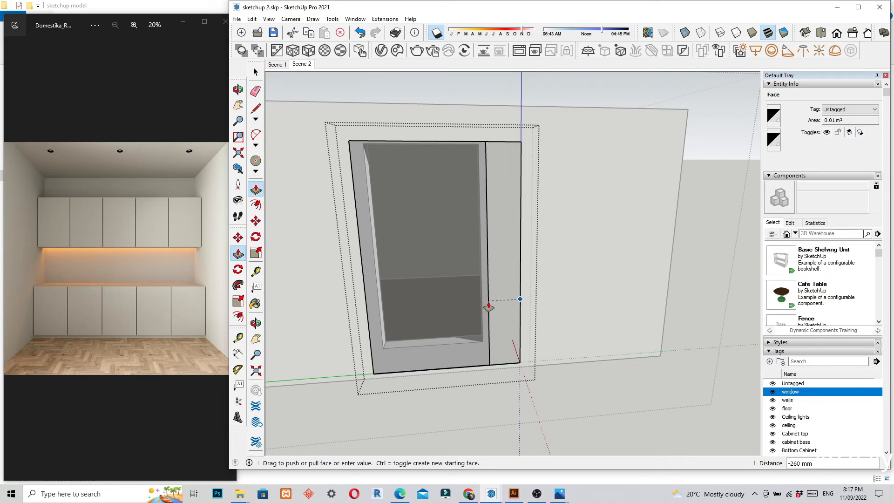
pyautogui.click(489, 307)
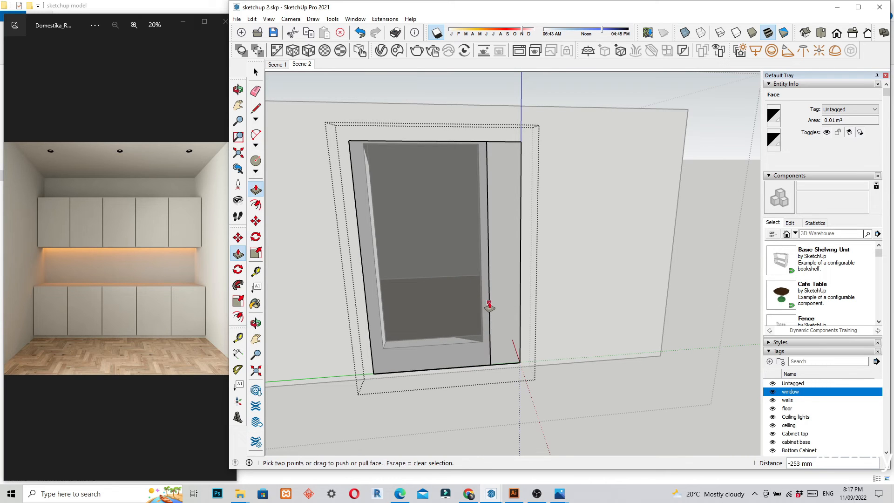
pyautogui.moveTo(489, 307); pyautogui.dragTo(372, 357, button='middle')
pyautogui.scroll(3, 437, 322)
pyautogui.scroll(4, 391, 352)
pyautogui.scroll(2, 405, 343)
pyautogui.scroll(-2, 420, 293)
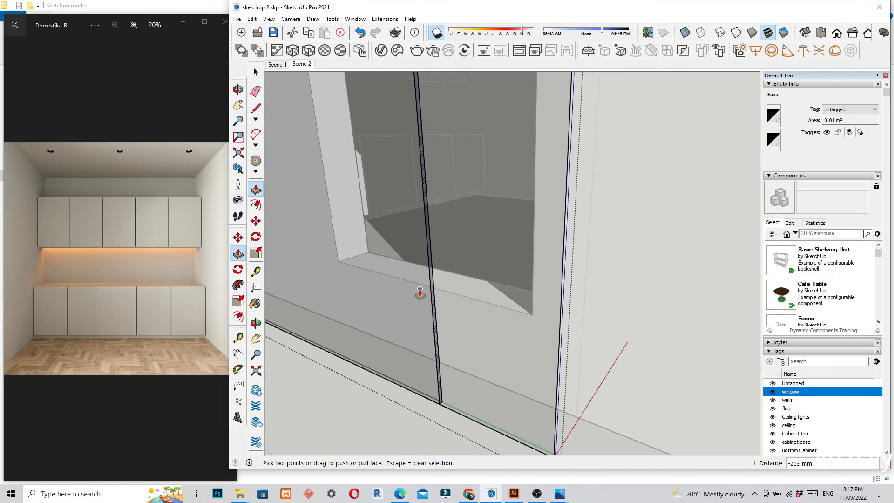
# Inspect the narrowed window pane against the wall opening from several angles, reopening its group briefly before leaving it
pyautogui.moveTo(423, 273); pyautogui.dragTo(357, 378, button='middle')
pyautogui.scroll(4, 425, 316)
pyautogui.scroll(-2, 399, 326)
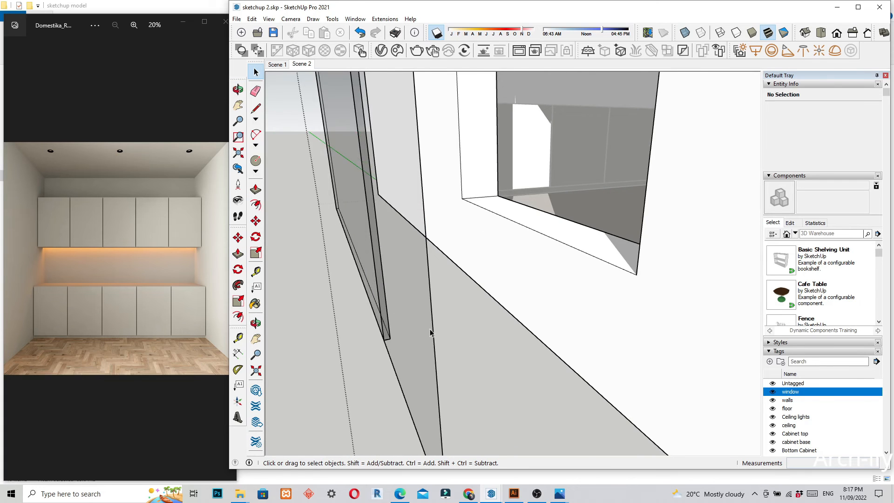
pyautogui.scroll(1, 432, 333)
pyautogui.click(436, 339)
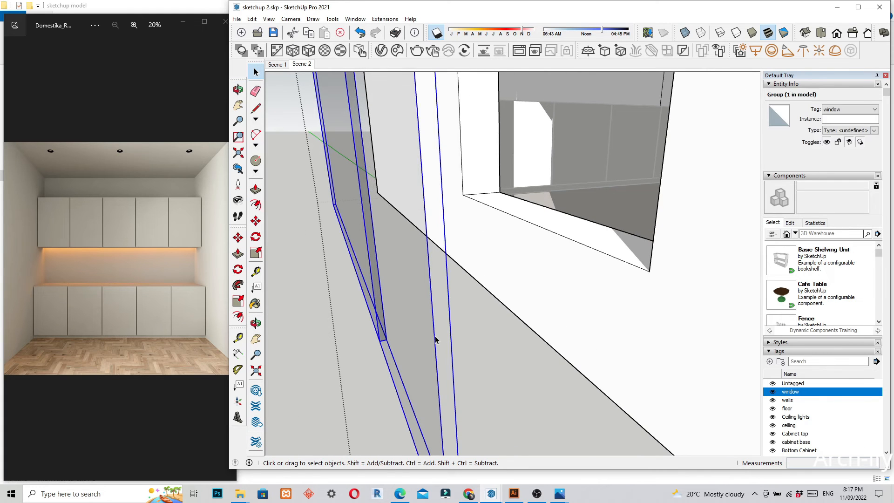
pyautogui.doubleClick(436, 339)
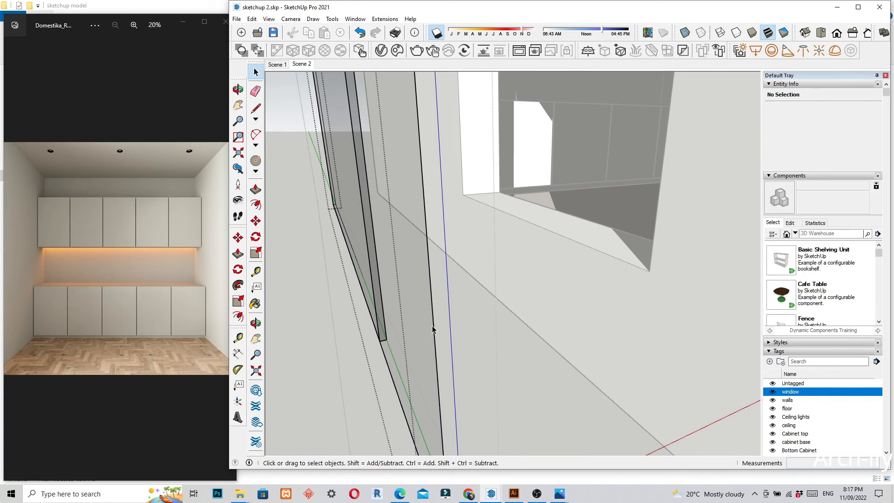
pyautogui.click(429, 328)
pyautogui.moveTo(429, 328); pyautogui.dragTo(508, 364, button='middle')
pyautogui.click(511, 370)
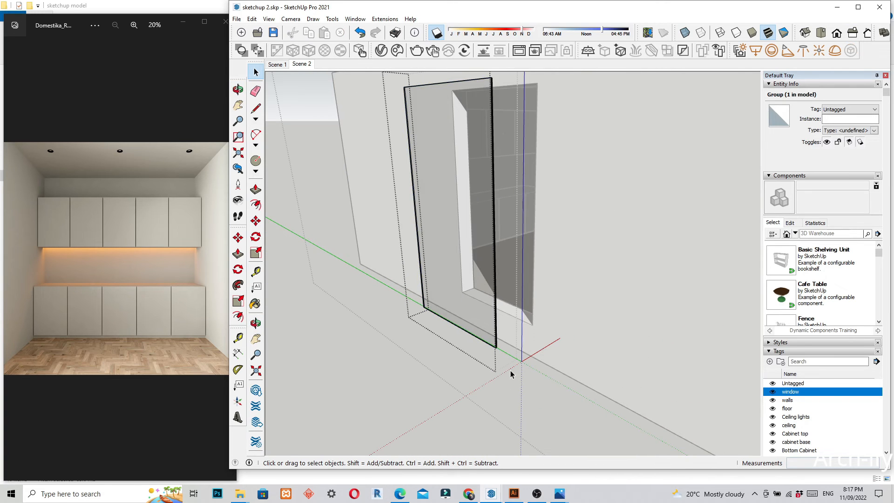
# Move the window pane about 506 mm into the wall opening, snapping its lower corner to the midpoint of the sill's depth edge
pyautogui.moveTo(490, 296); pyautogui.dragTo(579, 217, button='middle')
pyautogui.moveTo(501, 334); pyautogui.dragTo(505, 389, button='middle')
pyautogui.click(528, 335)
pyautogui.scroll(5, 467, 320)
pyautogui.press('e')
pyautogui.moveTo(471, 313)
pyautogui.mouseDown(button='middle')
pyautogui.moveTo(447, 368)
pyautogui.moveTo(395, 391)
pyautogui.mouseUp(button='middle')
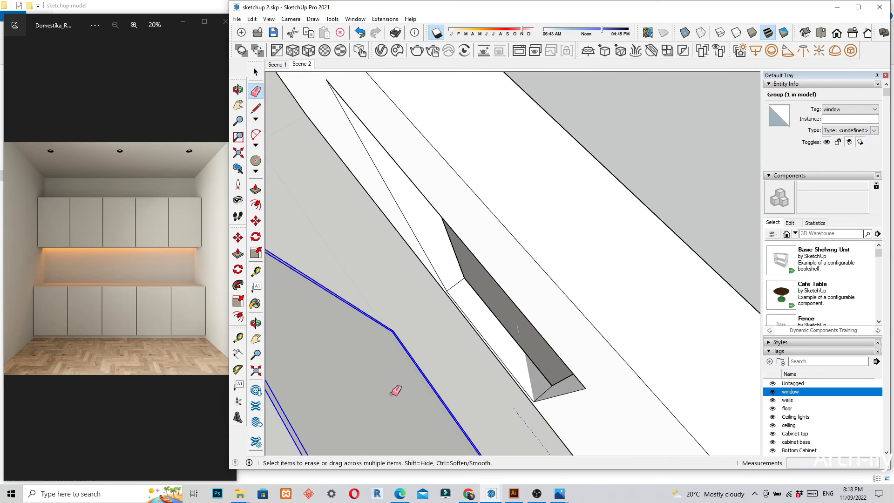
pyautogui.press('m')
pyautogui.click(393, 330)
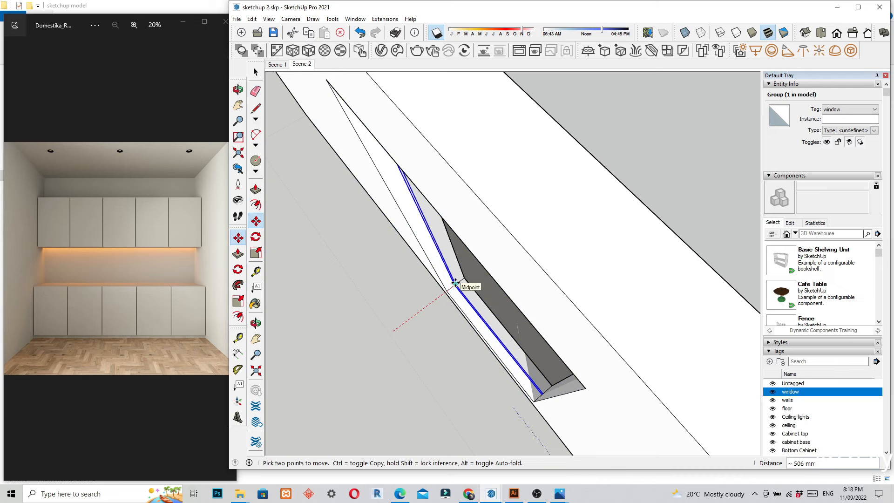
pyautogui.click(456, 283)
pyautogui.scroll(4, 461, 261)
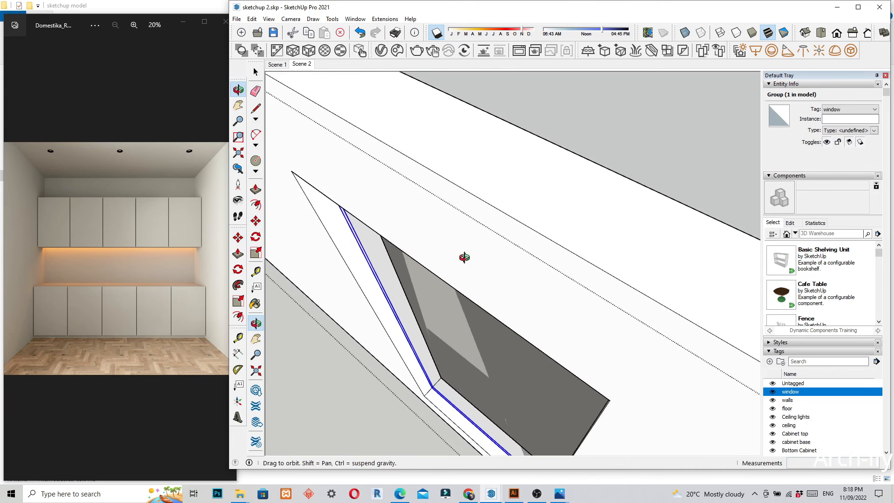
pyautogui.moveTo(497, 191); pyautogui.dragTo(494, 335, button='middle')
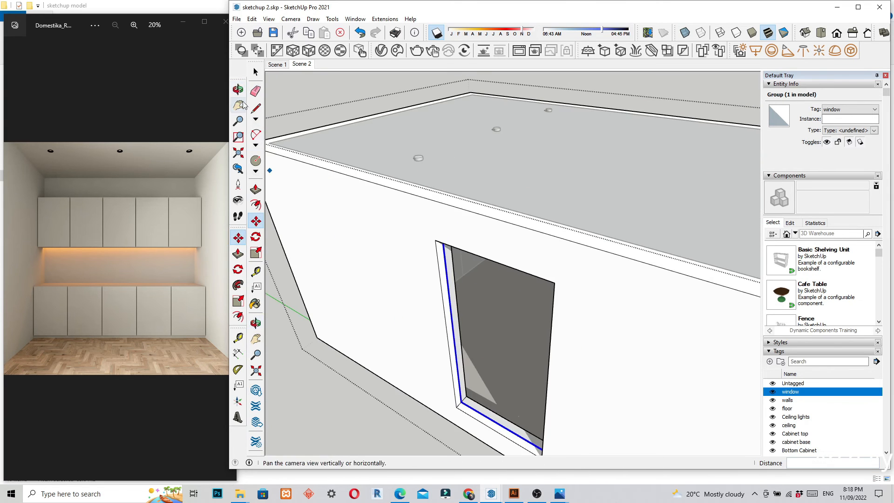
# Return to the Scene 1 camera view and leave group editing with nothing selected
pyautogui.click(276, 64)
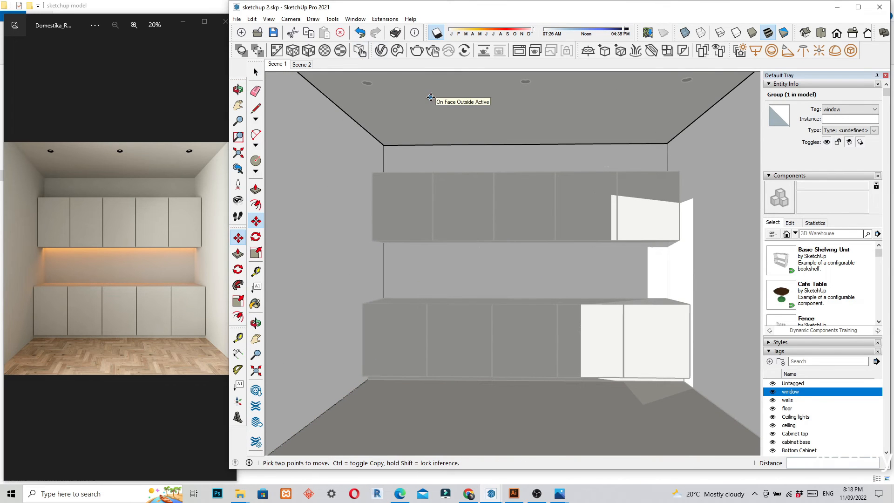
pyautogui.press('space')
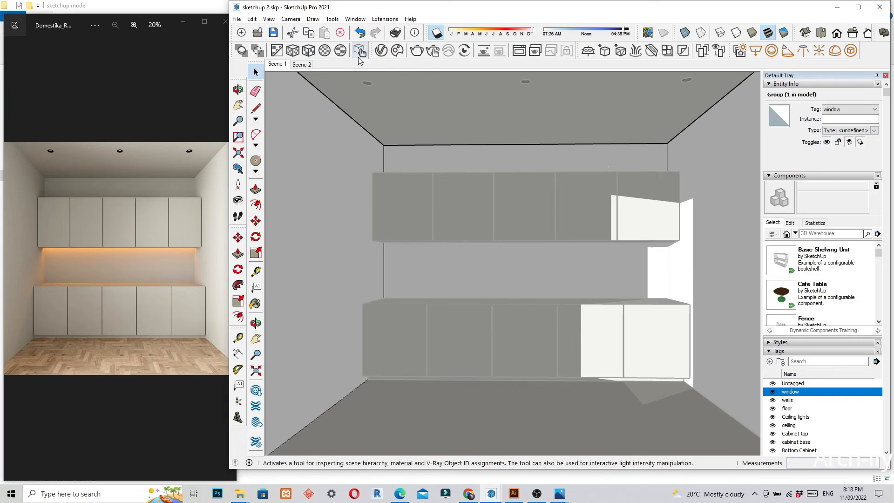
pyautogui.press('Escape')
# Set the SunLight's size multiplier to 75 in the V-Ray Asset Editor
pyautogui.click(398, 49)
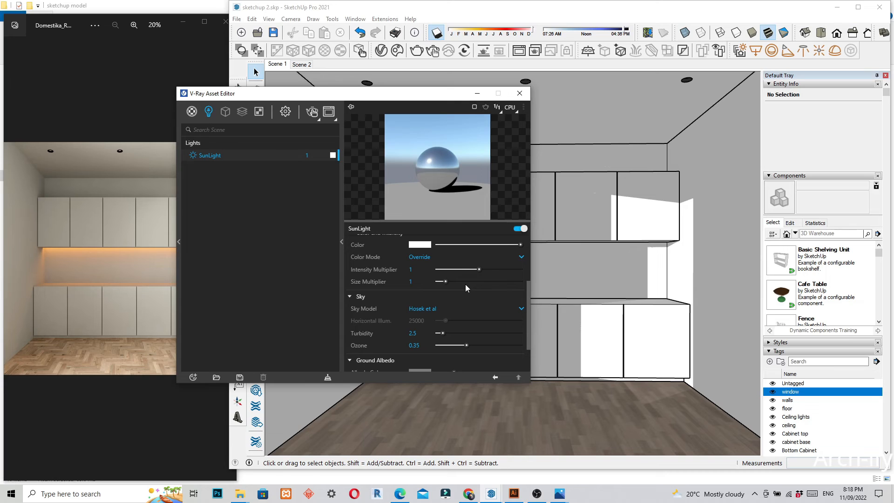
pyautogui.doubleClick(411, 281)
pyautogui.write('75')
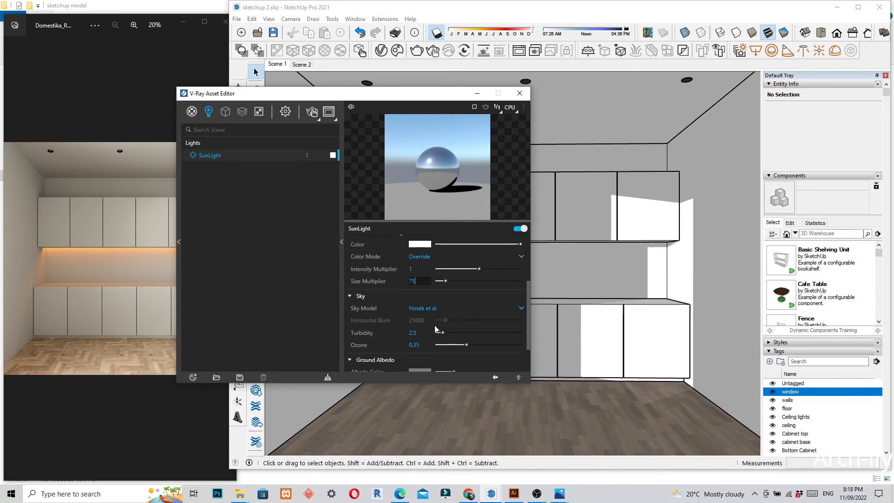
pyautogui.scroll(-2, 440, 320)
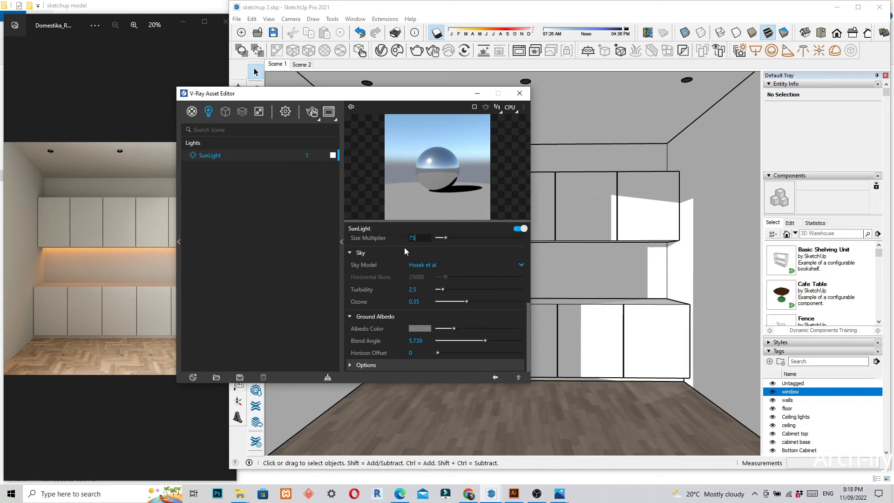
pyautogui.scroll(3, 407, 249)
pyautogui.scroll(-1, 443, 300)
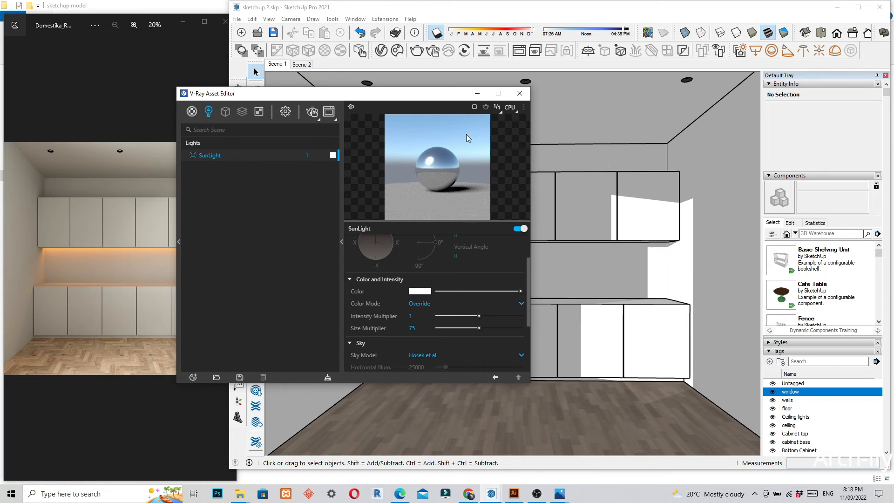
# Run a short interactive render of the scene in the V-Ray Frame Buffer and stop it
pyautogui.click(477, 93)
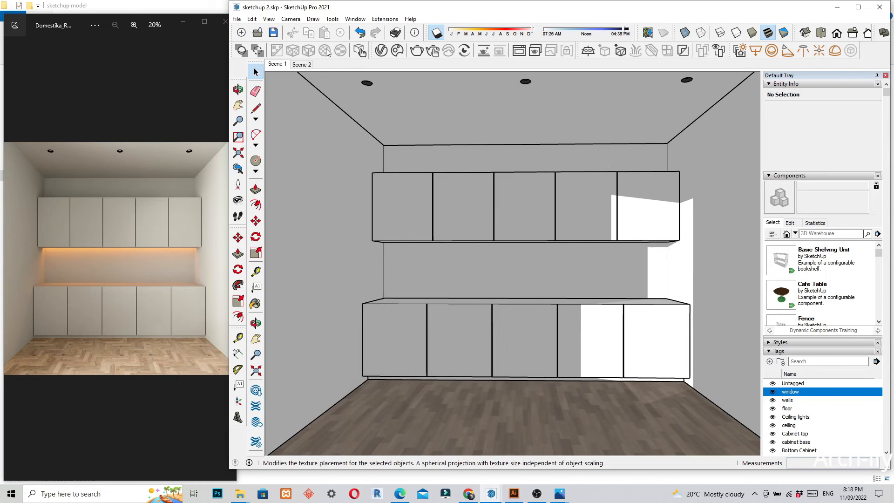
pyautogui.click(381, 50)
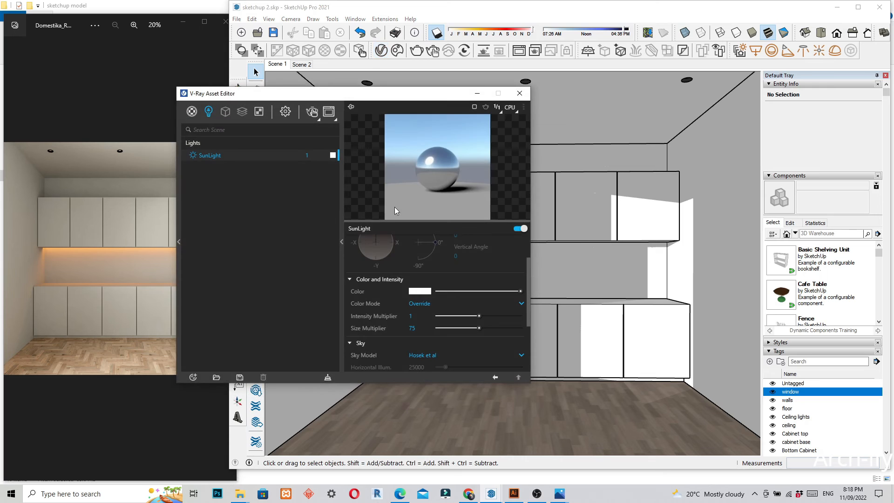
pyautogui.click(329, 111)
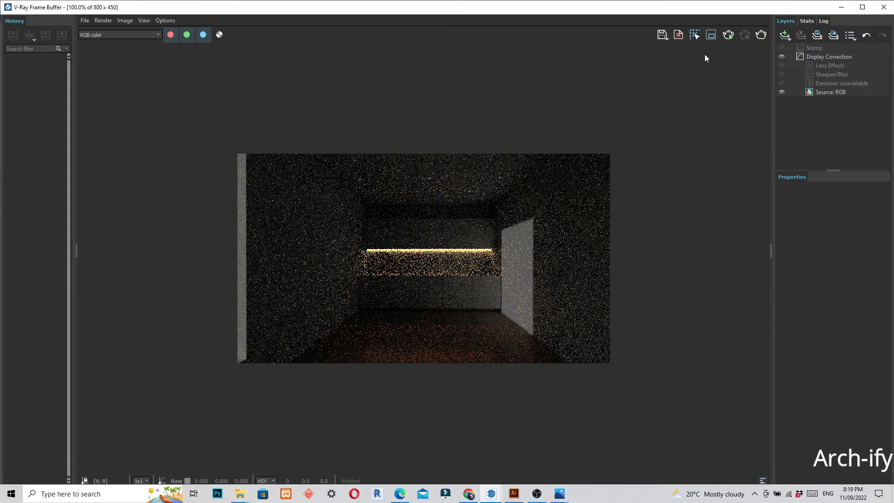
pyautogui.click(729, 34)
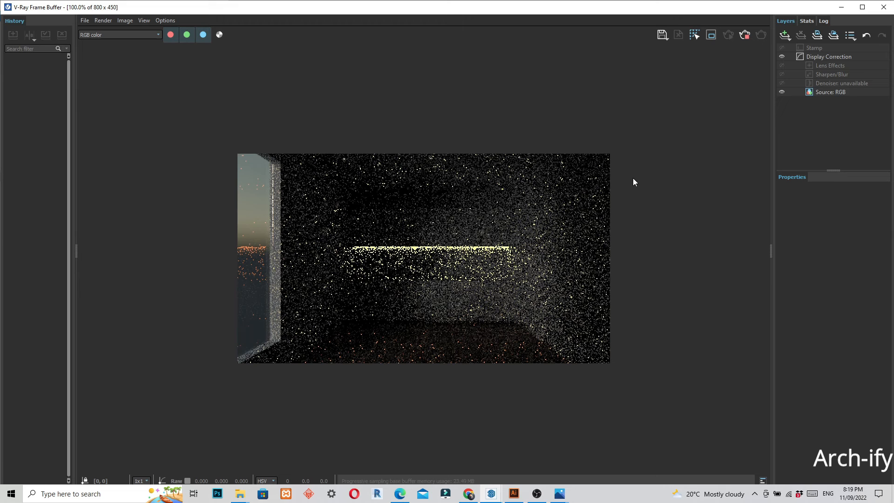
pyautogui.click(745, 35)
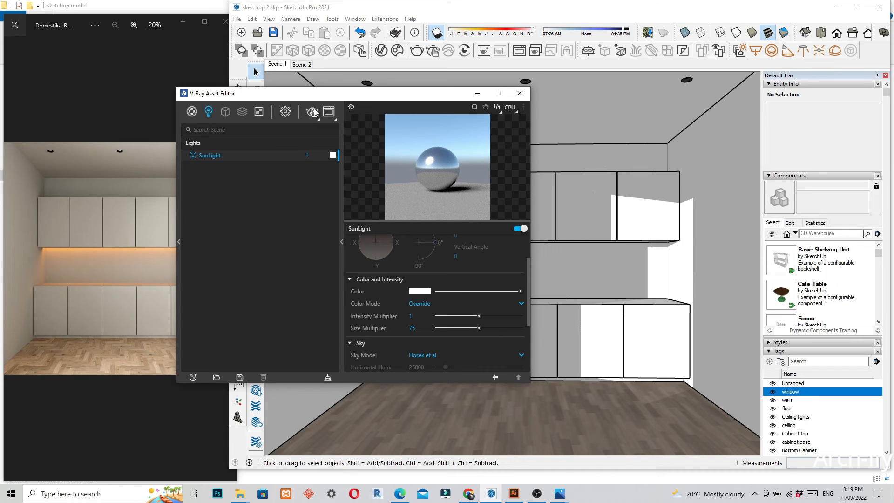
# Enable the V-Ray denoiser in the render settings
pyautogui.click(285, 113)
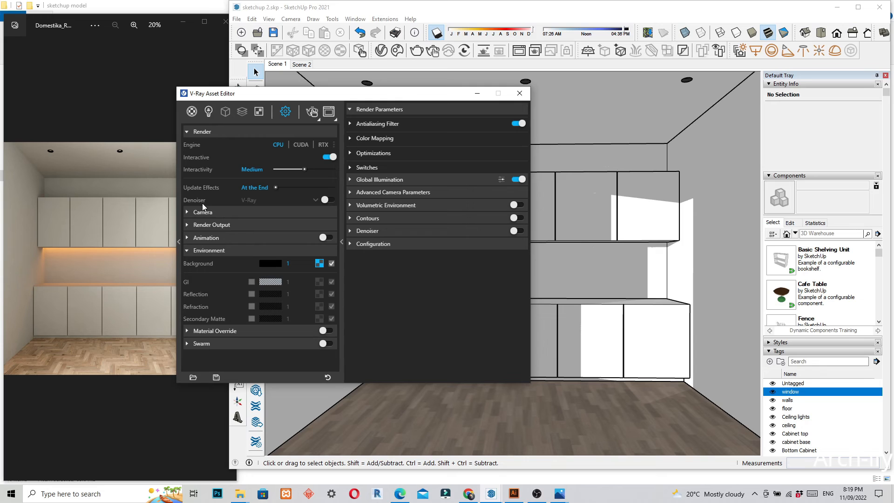
pyautogui.click(328, 201)
# Review the SunLight's sky and ground albedo settings and toggle its Invisible option
pyautogui.click(209, 111)
pyautogui.scroll(-3, 423, 297)
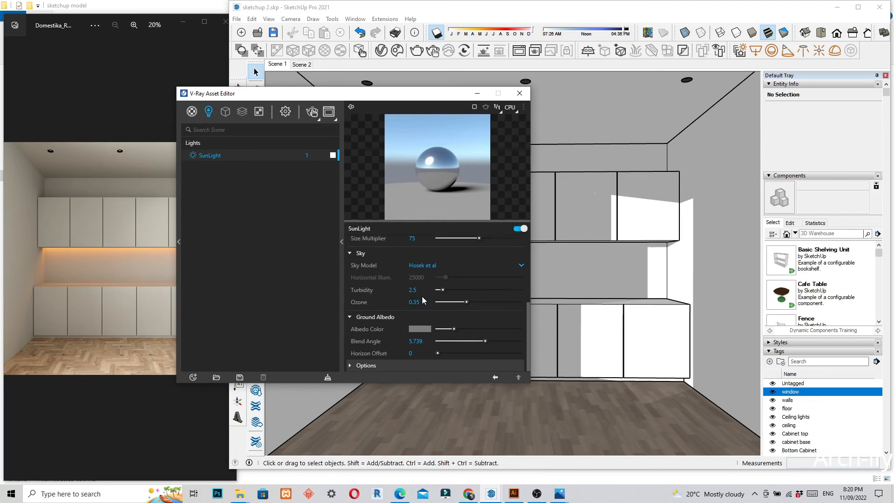
pyautogui.scroll(1, 423, 297)
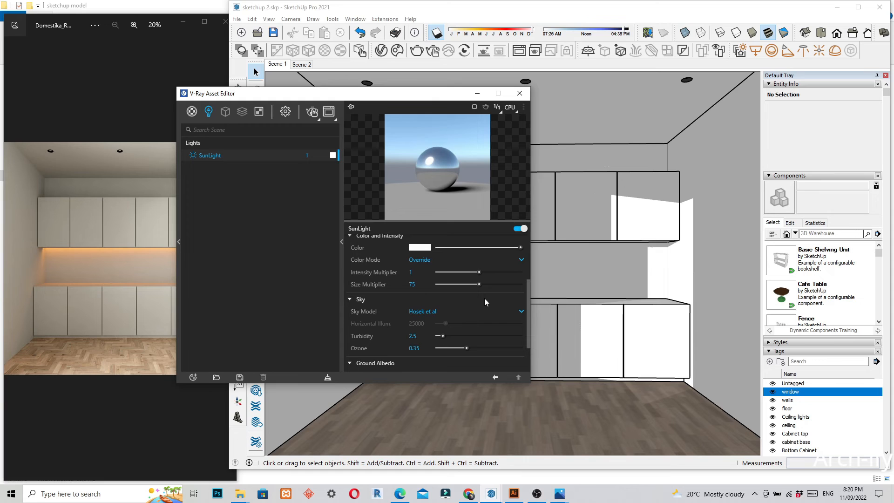
pyautogui.scroll(-2, 484, 302)
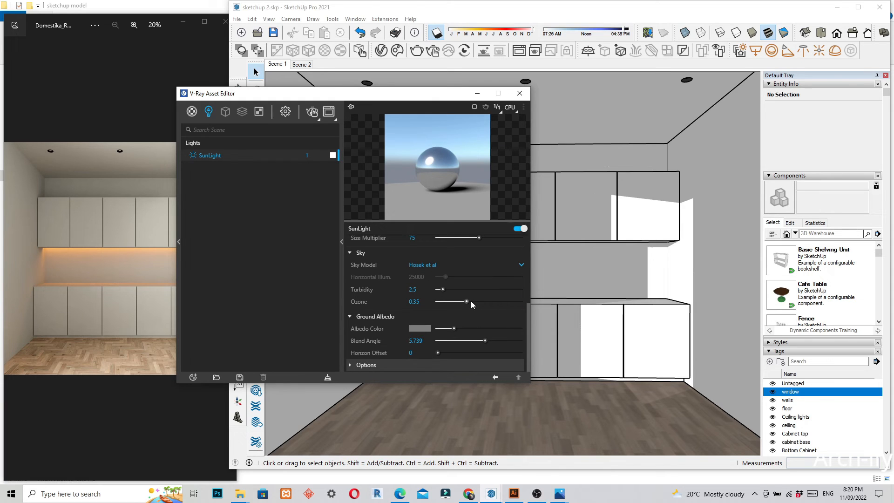
pyautogui.scroll(2, 419, 335)
pyautogui.scroll(-2, 396, 353)
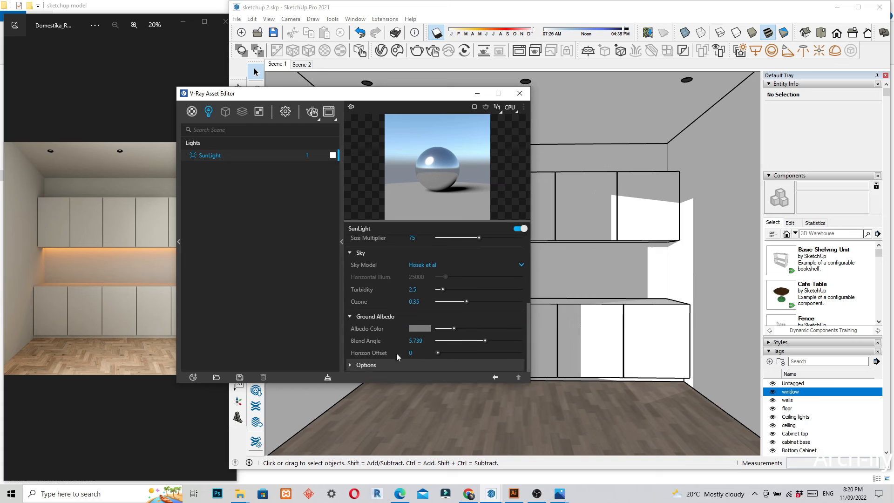
pyautogui.click(349, 366)
pyautogui.scroll(-2, 404, 342)
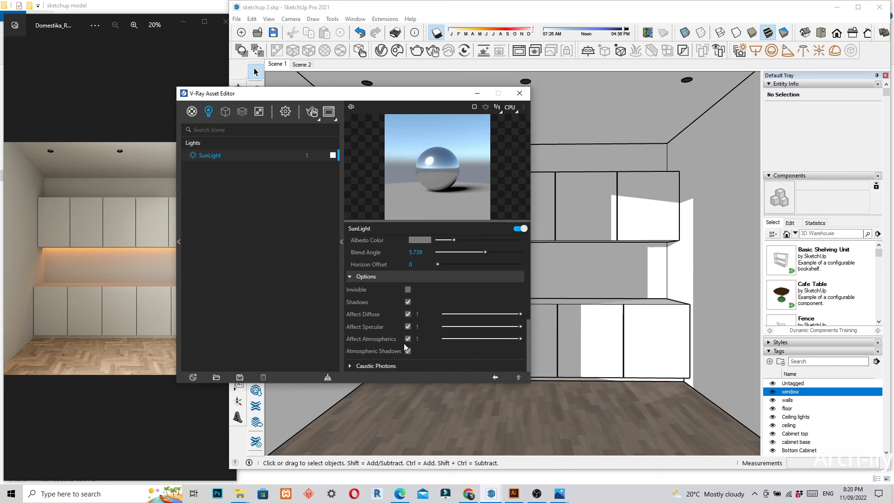
pyautogui.click(408, 289)
pyautogui.scroll(5, 435, 302)
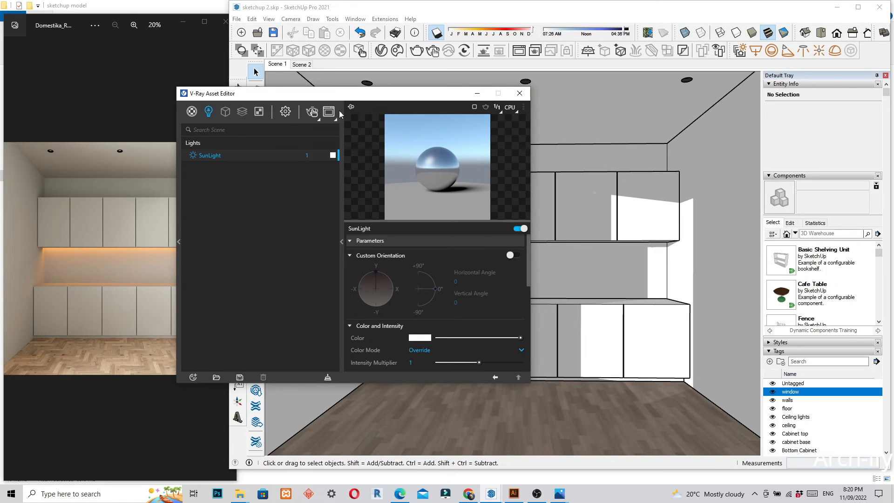
# Check the render settings and bring up the V-Ray Frame Buffer
pyautogui.click(285, 112)
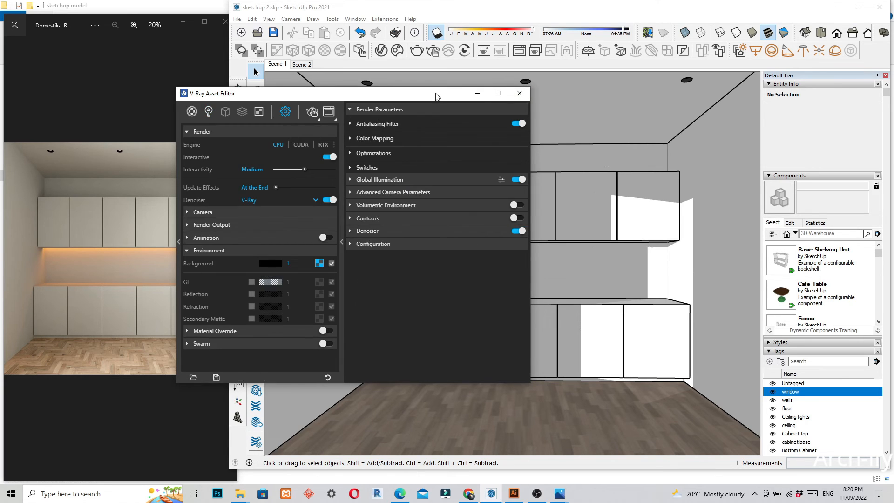
pyautogui.click(329, 113)
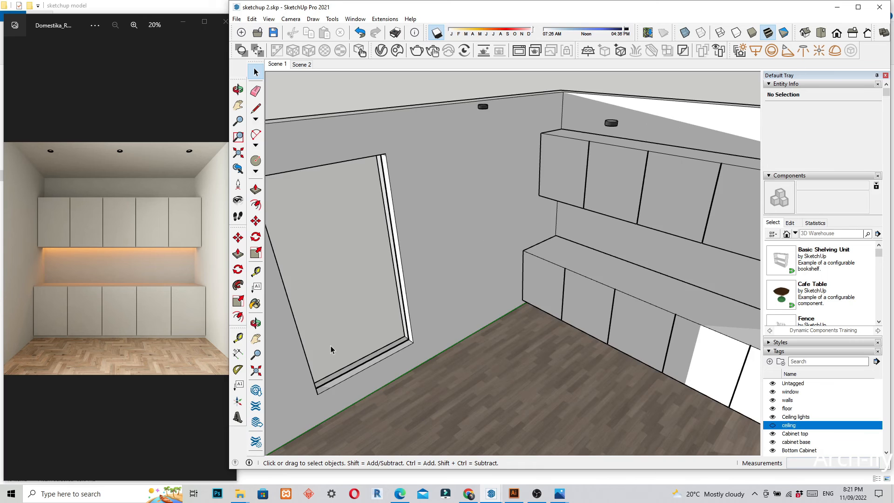
# Open the window pane group inside the walls group for editing and select the pane's large inner face
pyautogui.rightClick(331, 346)
pyautogui.click(382, 191)
pyautogui.scroll(3, 396, 276)
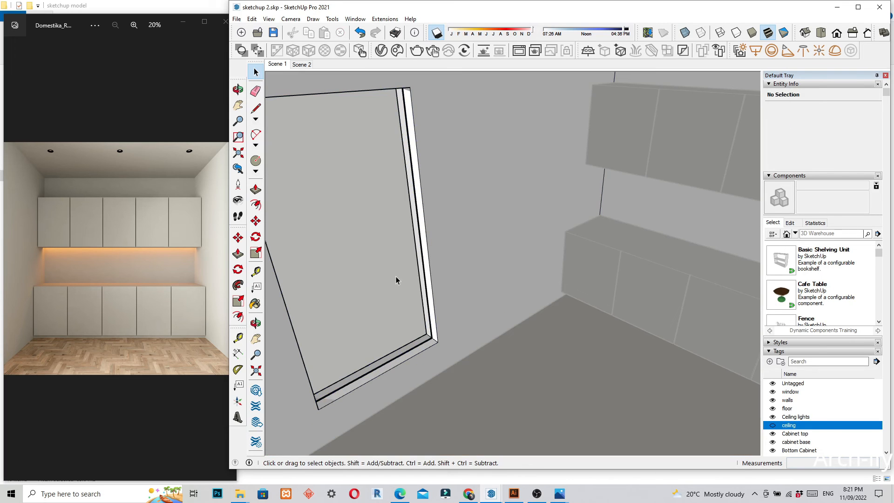
pyautogui.doubleClick(396, 275)
pyautogui.click(386, 270)
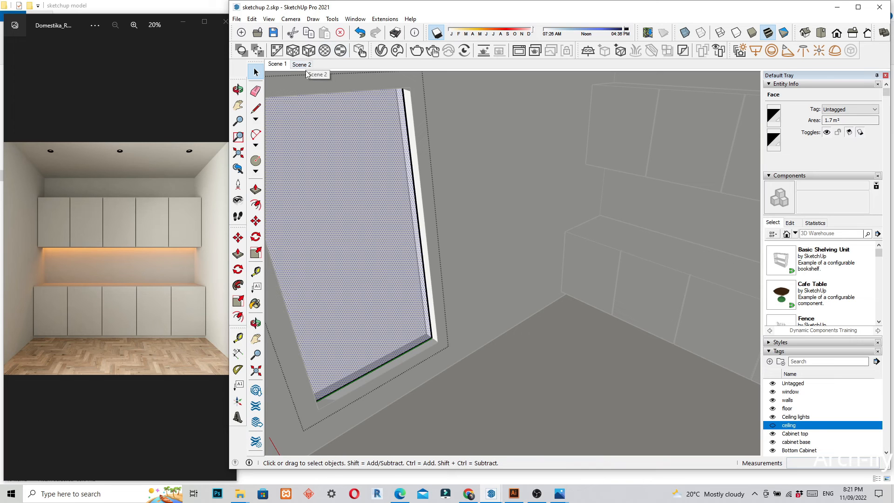
# Apply the Glass_Window_Neutral material to the selected pane face from the V-Ray materials list
pyautogui.click(382, 50)
pyautogui.moveTo(329, 89); pyautogui.dragTo(604, 103)
pyautogui.click(468, 125)
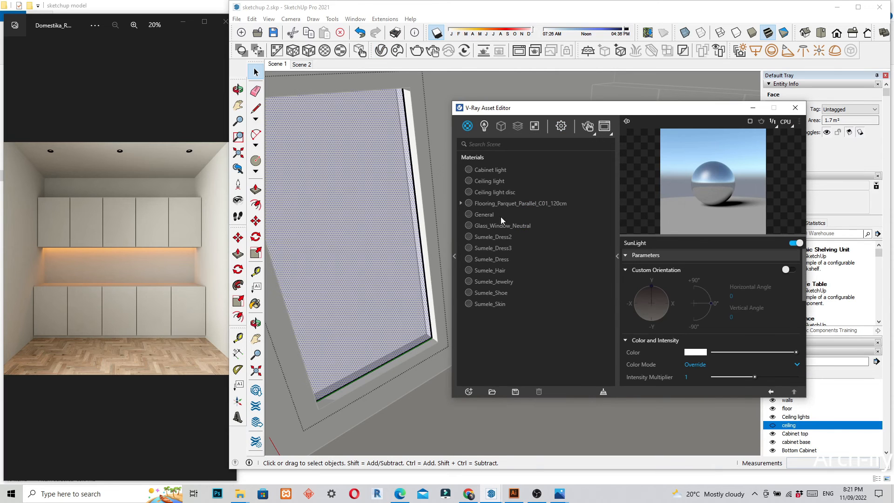
pyautogui.click(496, 226)
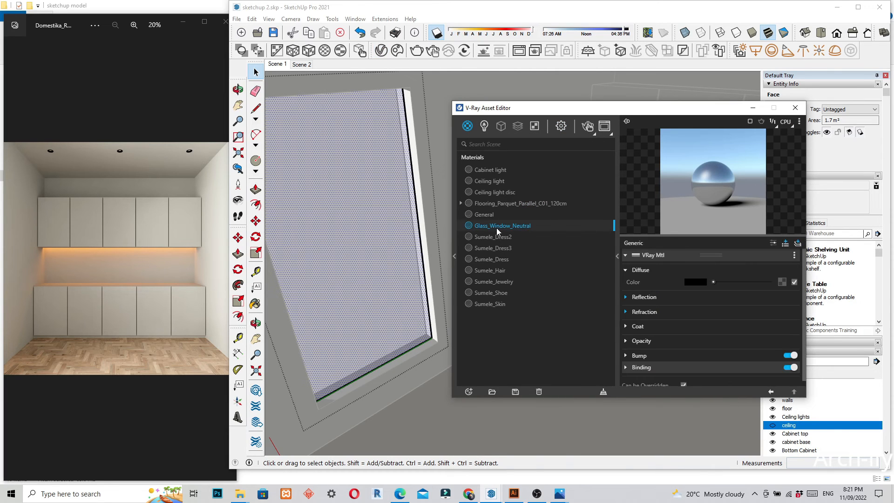
pyautogui.rightClick(496, 228)
pyautogui.click(518, 248)
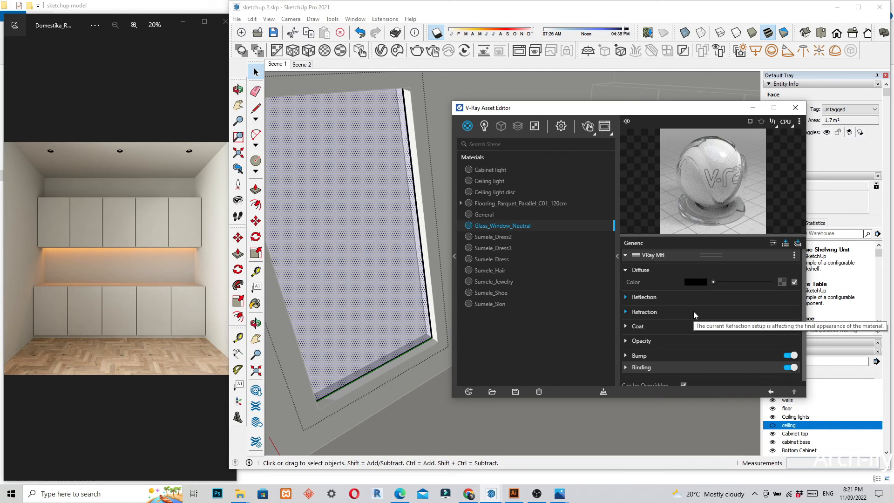
# Try a white diffuse colour on the Glass_Window_Neutral material and return it to black
pyautogui.moveTo(713, 282); pyautogui.dragTo(769, 282)
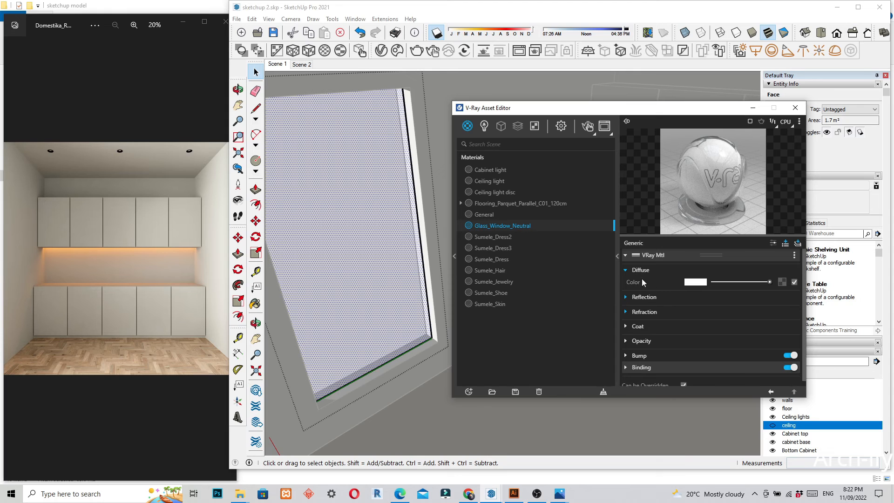
pyautogui.moveTo(768, 281); pyautogui.dragTo(717, 283)
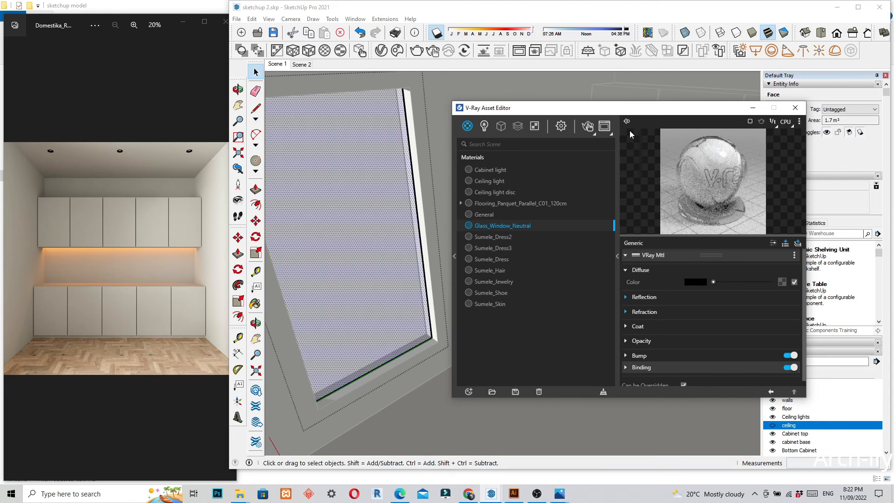
# Run the interactive render in the V-Ray Frame Buffer to check the kitchen with the window glass
pyautogui.click(605, 127)
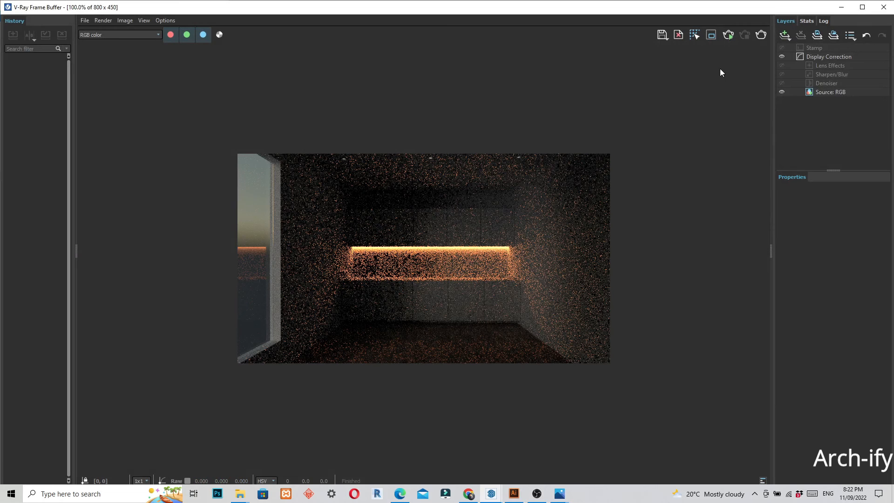
pyautogui.click(722, 35)
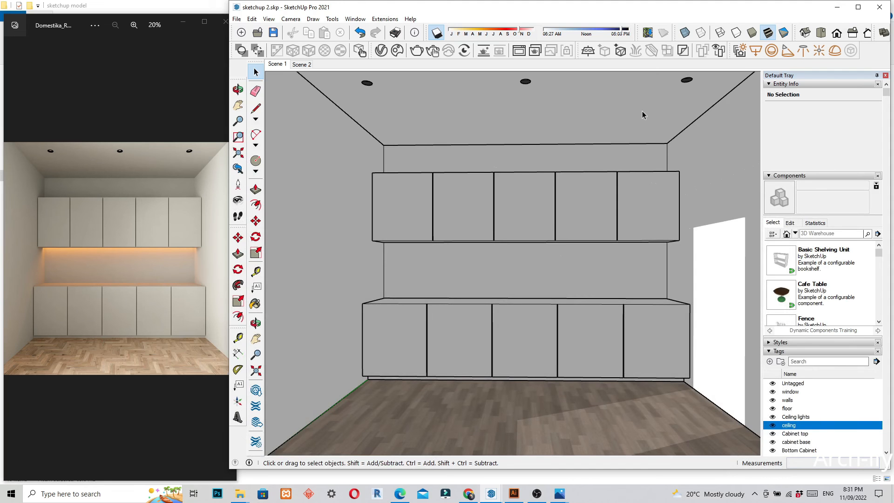
pyautogui.click(381, 50)
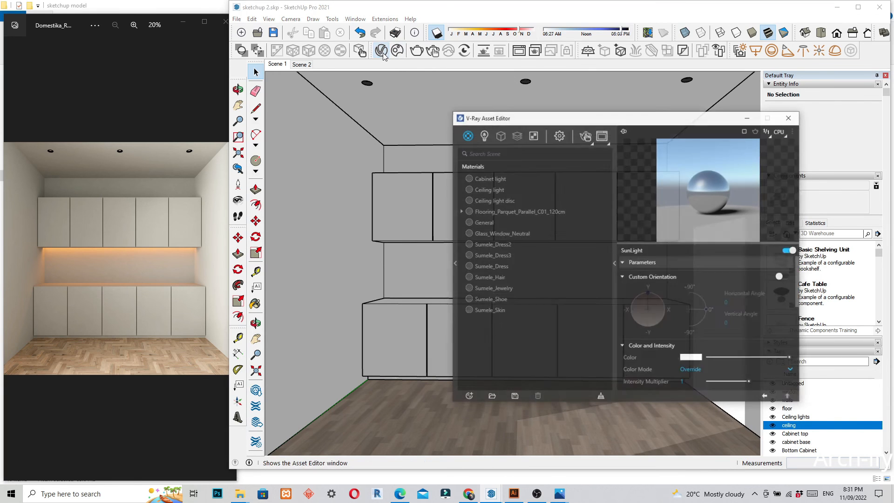
pyautogui.click(604, 126)
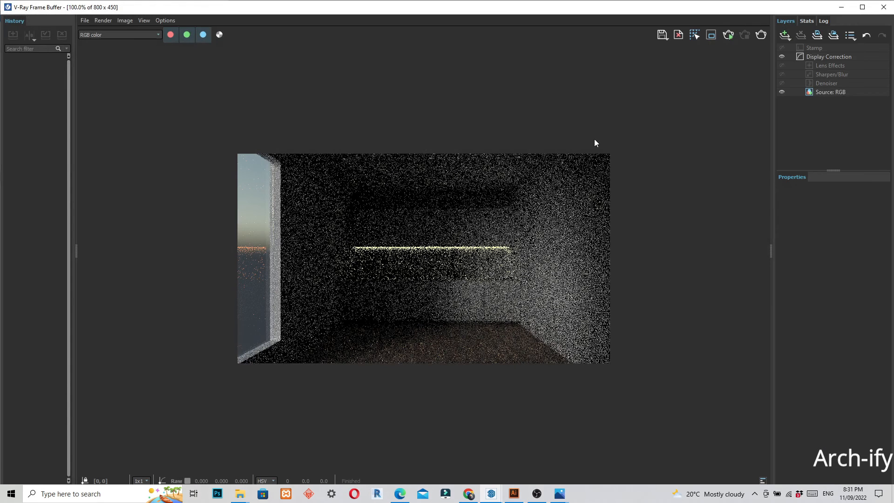
pyautogui.click(722, 36)
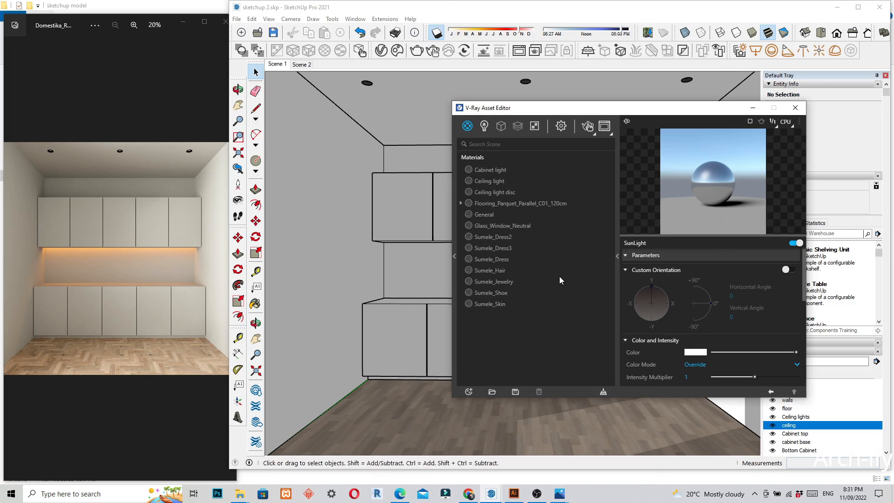
# Set the camera's Exposure Value (EV) to 13 in the V-Ray render settings
pyautogui.click(562, 126)
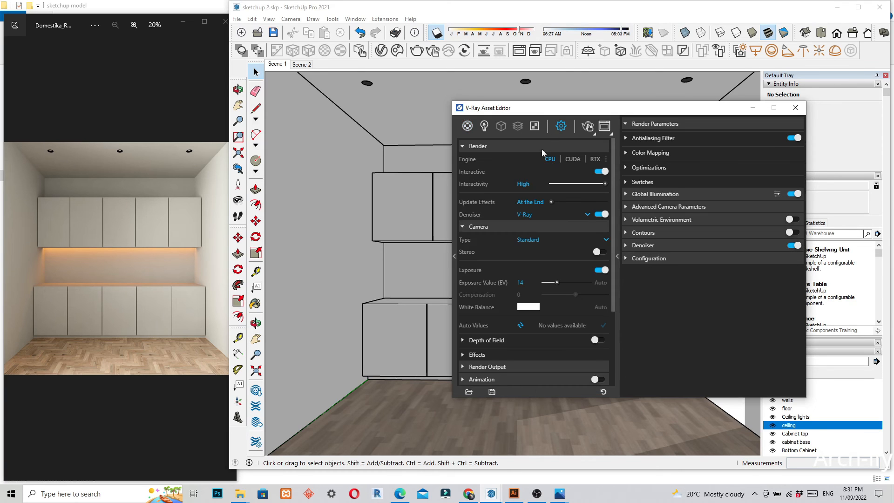
pyautogui.click(518, 283)
pyautogui.write('13')
pyautogui.press('Return')
pyautogui.scroll(-1, 540, 312)
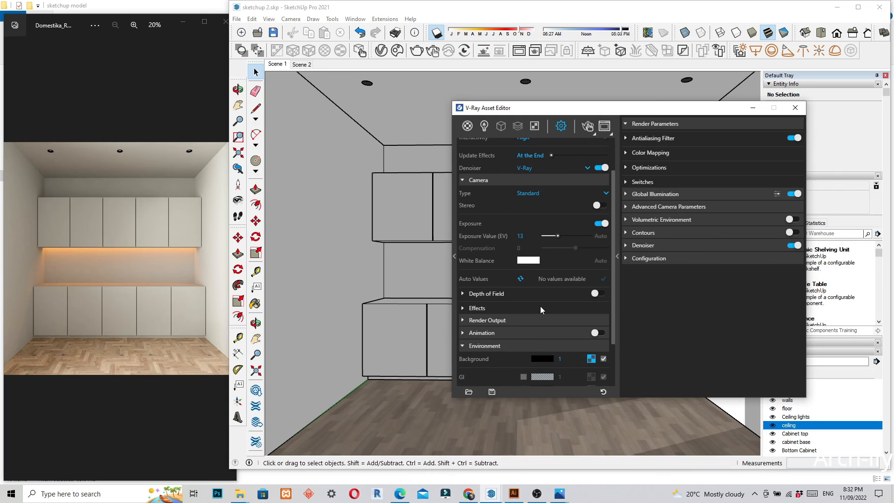
pyautogui.scroll(1, 477, 292)
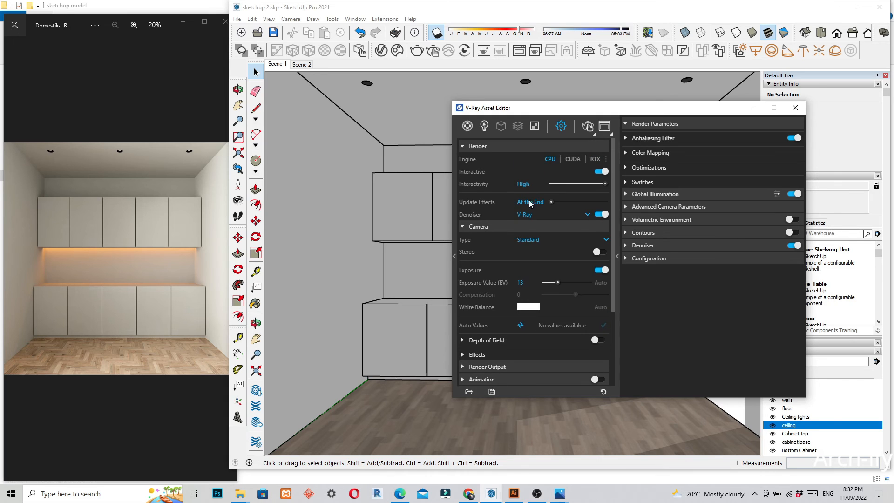
# Set the render output's aspect ratio to 4:5 - Portrait in the V-Ray render settings
pyautogui.click(485, 126)
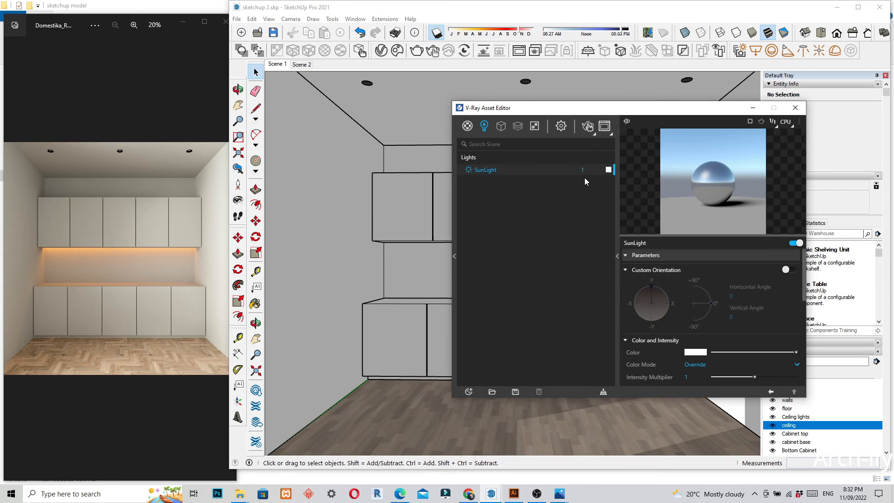
pyautogui.click(561, 125)
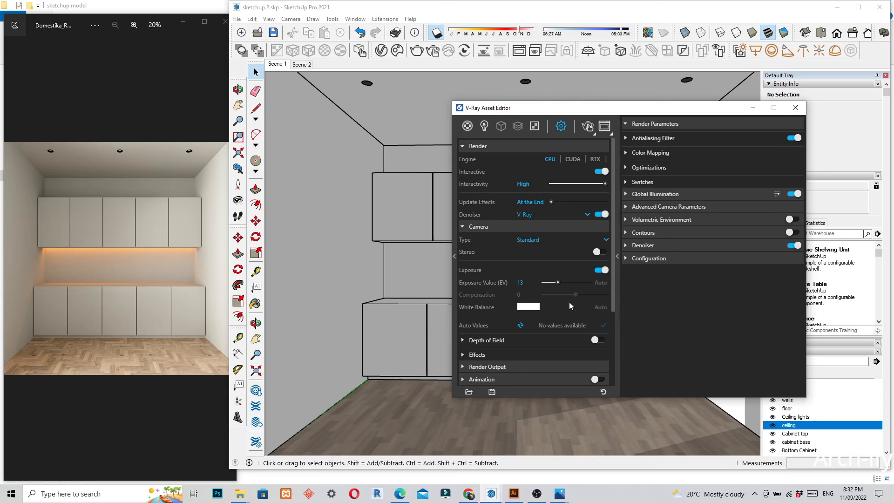
pyautogui.click(468, 227)
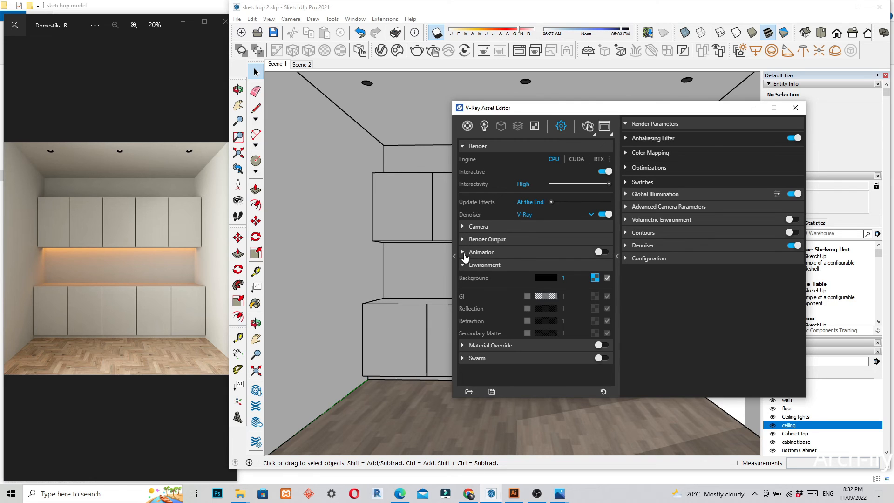
pyautogui.click(464, 239)
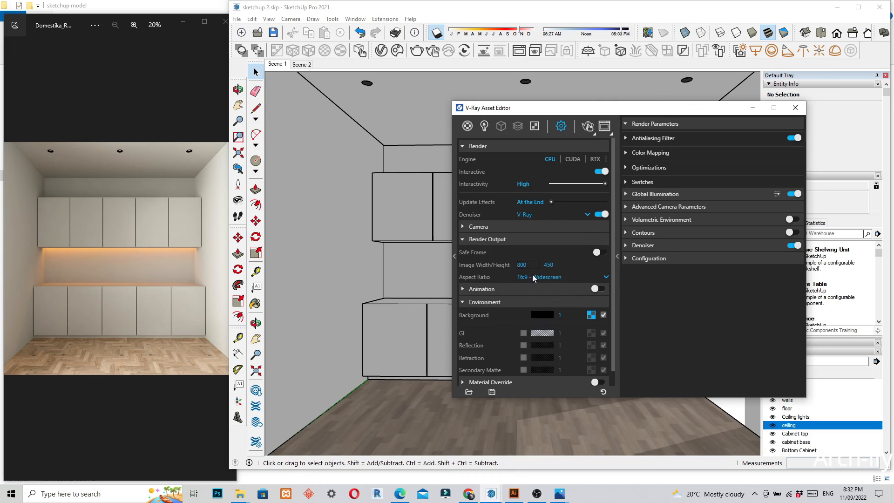
pyautogui.click(606, 277)
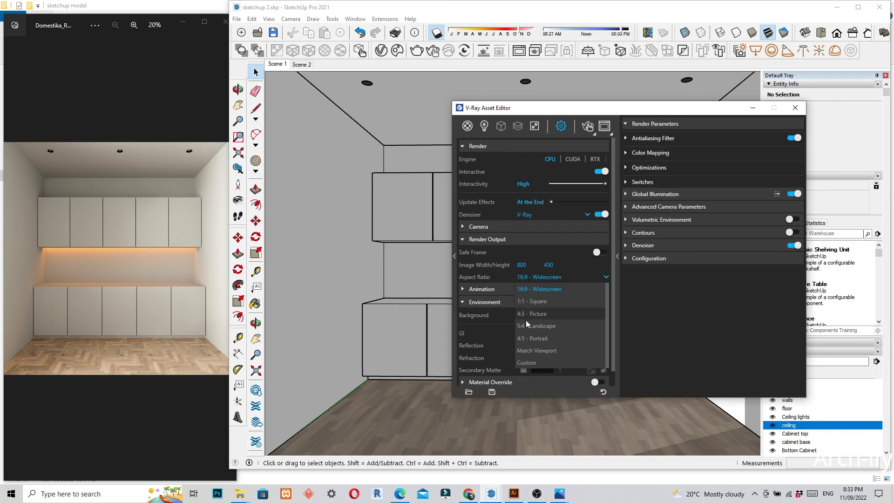
pyautogui.click(555, 342)
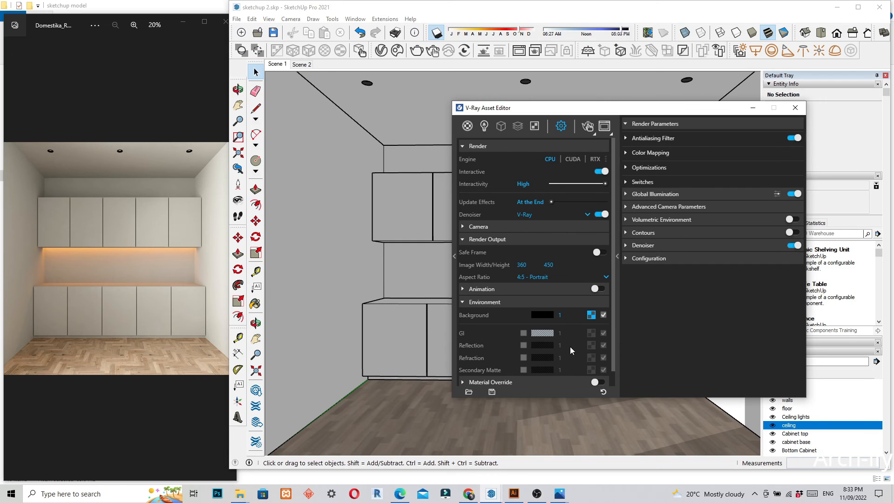
# Set the SunLight's Intensity Multiplier to 2
pyautogui.click(485, 126)
pyautogui.scroll(-3, 792, 335)
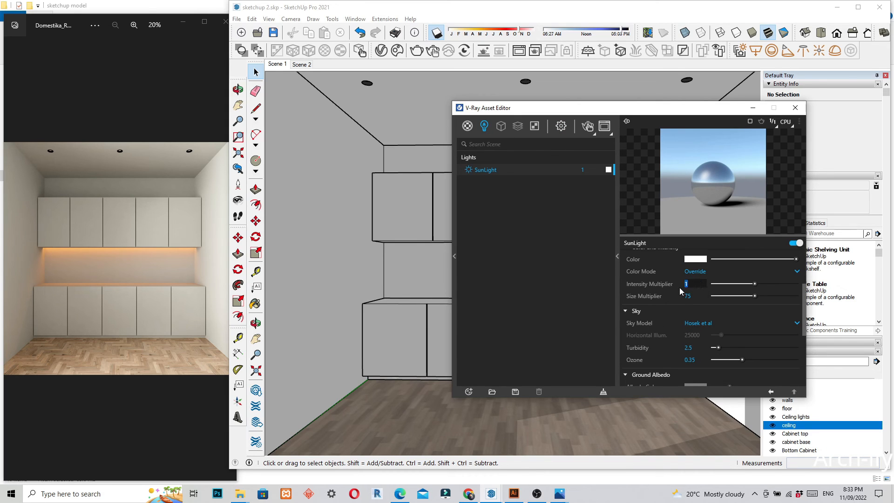
pyautogui.write('2')
pyautogui.click(511, 311)
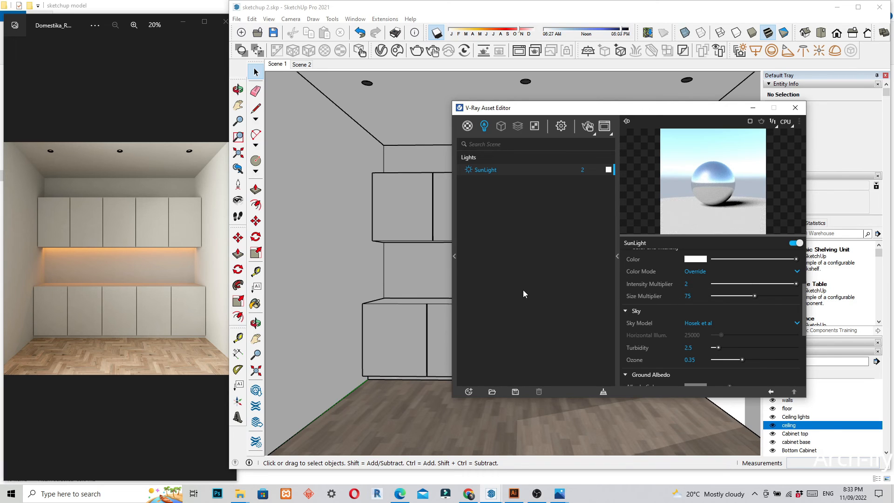
# Start an interactive render with the brighter sunlight and restore the viewport to Scene 1
pyautogui.click(605, 127)
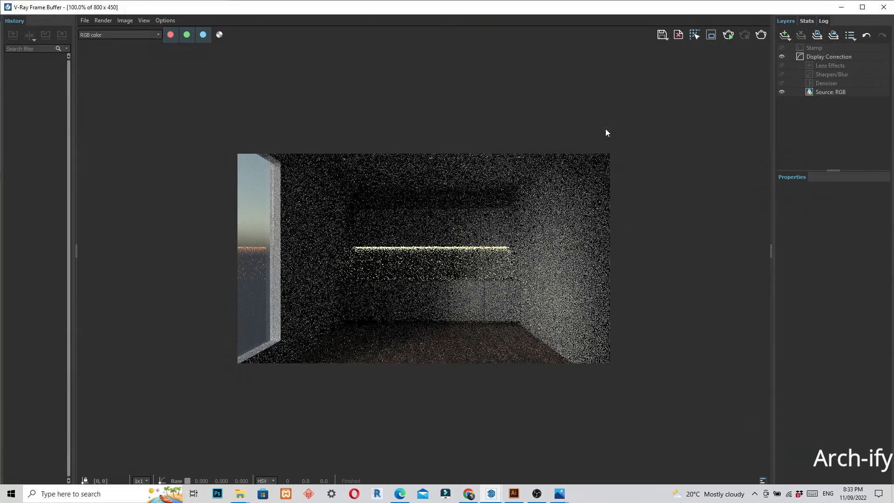
pyautogui.click(726, 39)
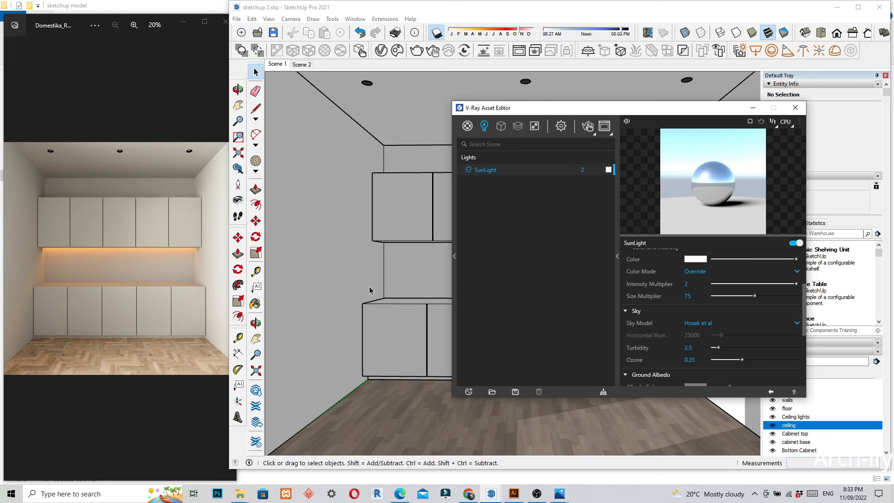
pyautogui.scroll(-1, 371, 291)
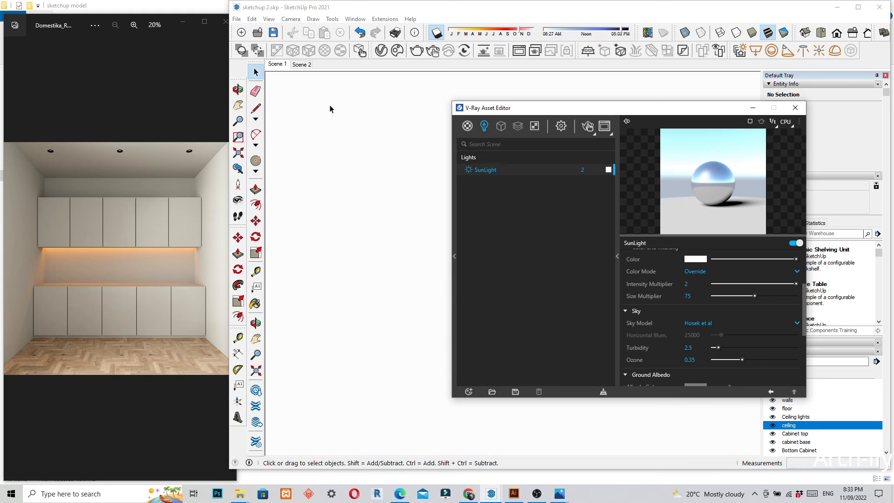
pyautogui.click(282, 66)
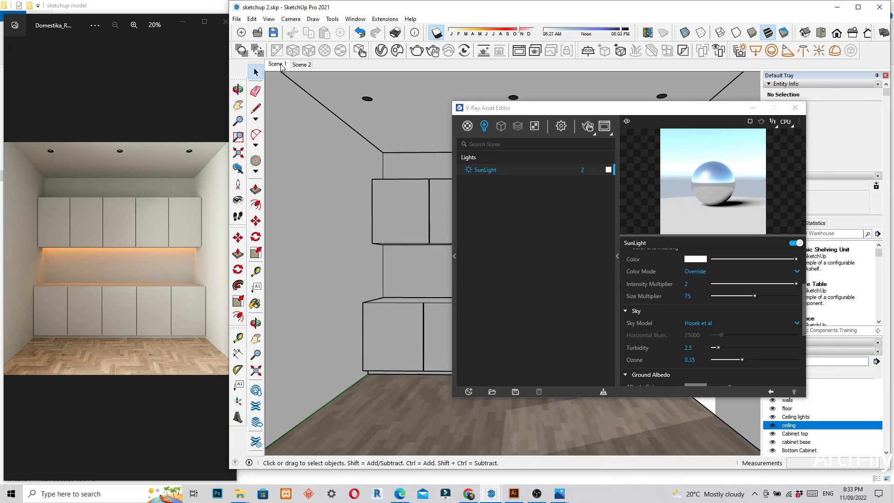
# Render the portrait view of Scene 1 interactively, inspect its framing, and stop the render
pyautogui.click(589, 129)
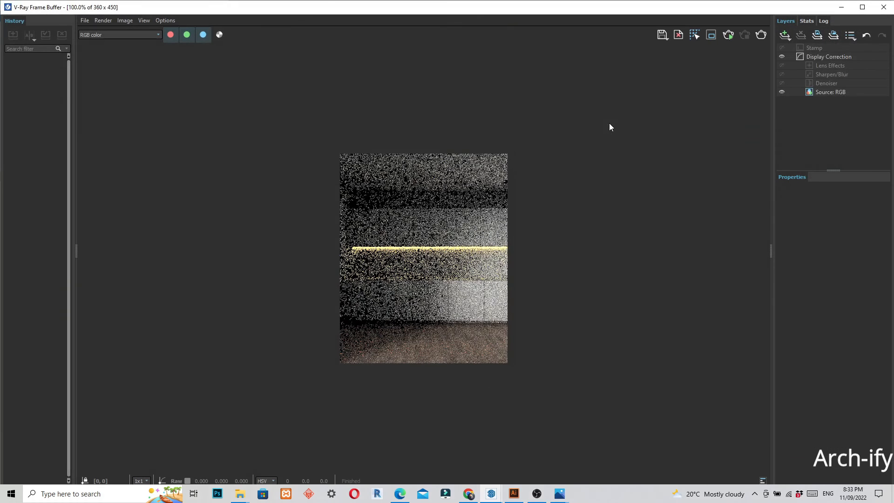
pyautogui.click(726, 37)
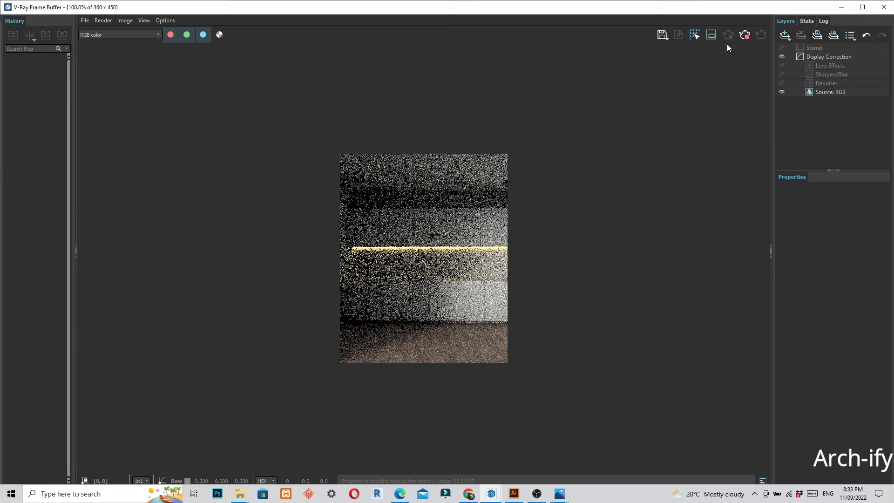
pyautogui.scroll(1, 440, 237)
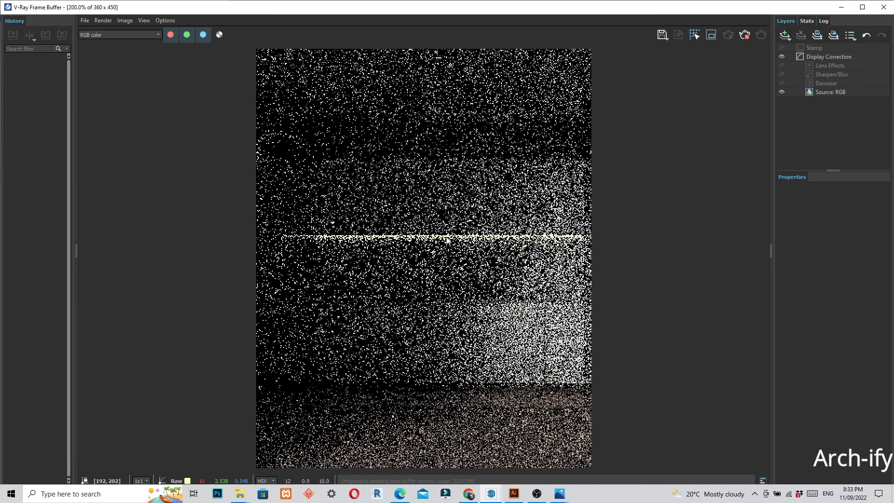
pyautogui.scroll(-1, 446, 239)
pyautogui.click(745, 35)
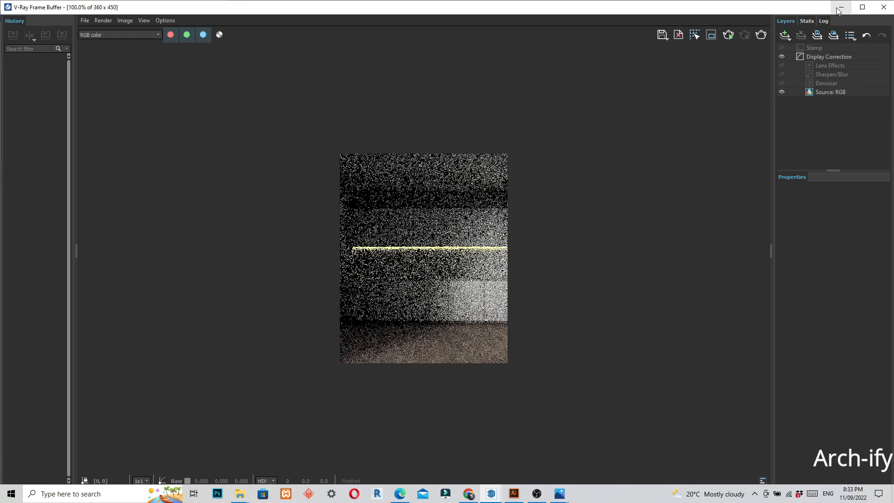
pyautogui.click(842, 7)
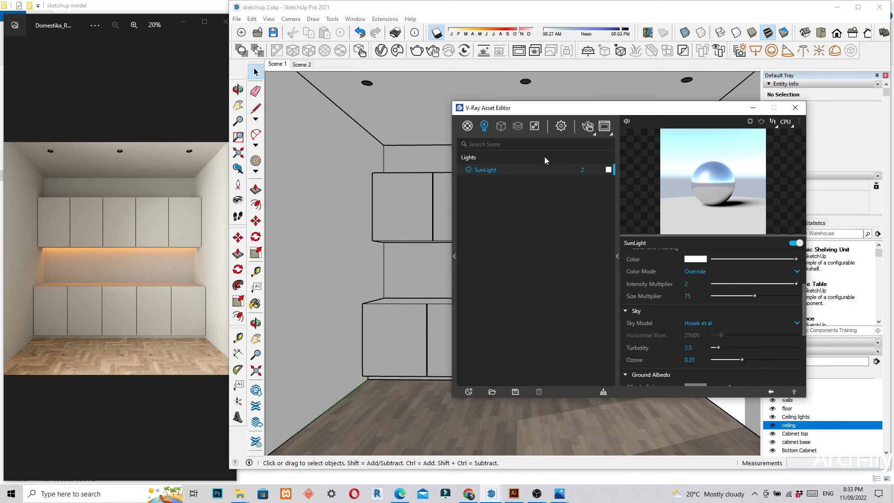
# Turn on Safe Frame for the render output to show the 4:5 framing in the viewport
pyautogui.click(601, 129)
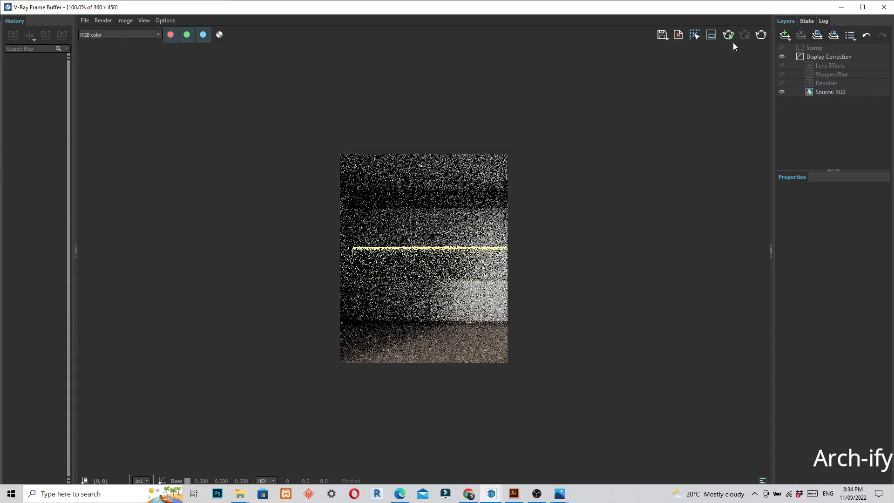
pyautogui.click(841, 7)
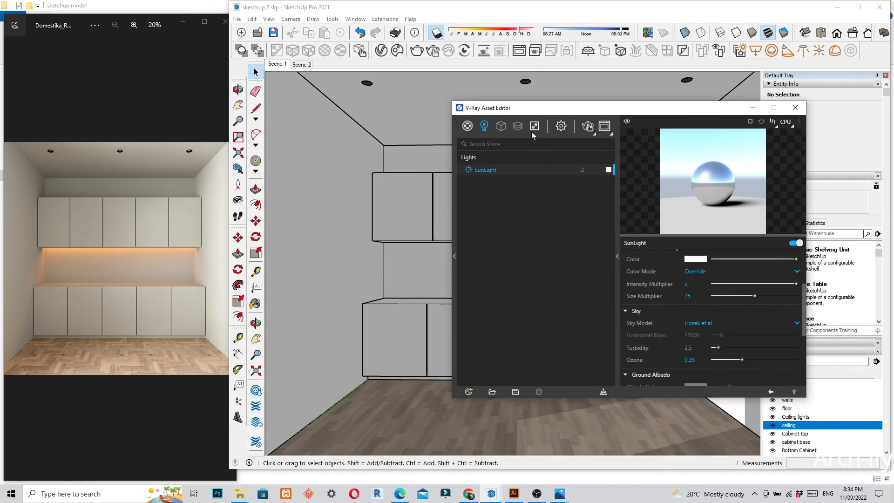
pyautogui.click(559, 132)
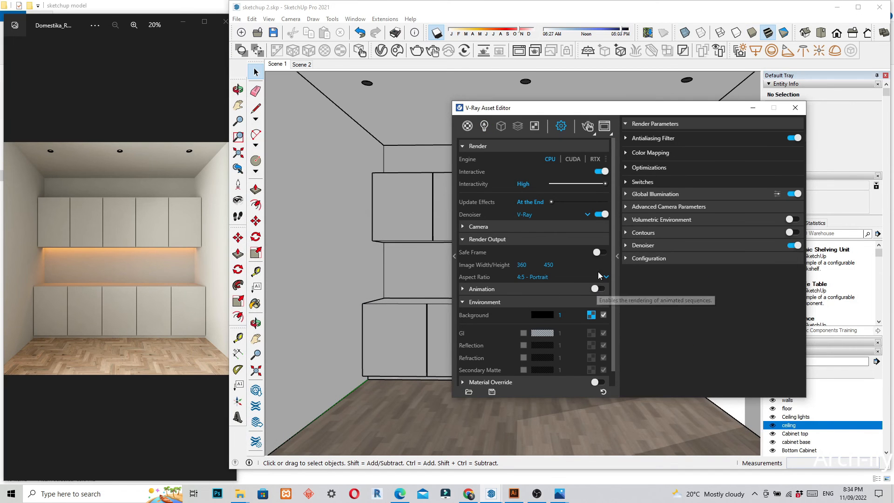
pyautogui.click(600, 252)
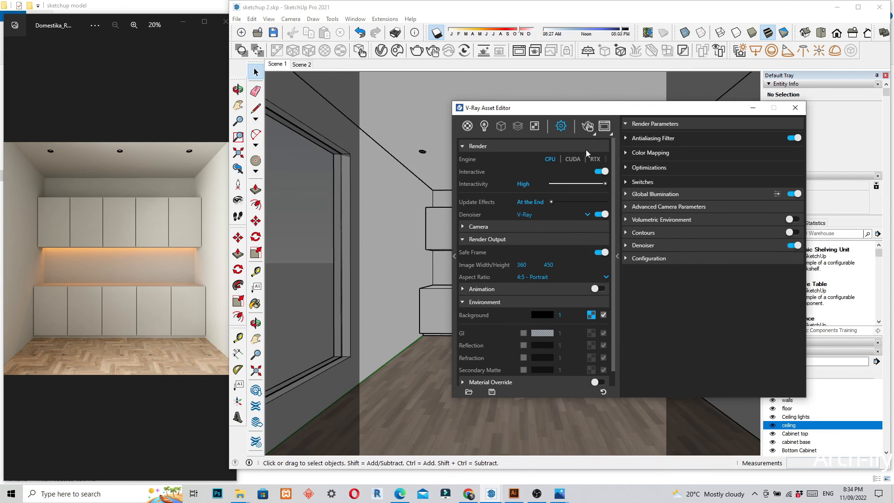
# Run the interactive render again and inspect the reframed kitchen at 200% in the Frame Buffer
pyautogui.click(601, 129)
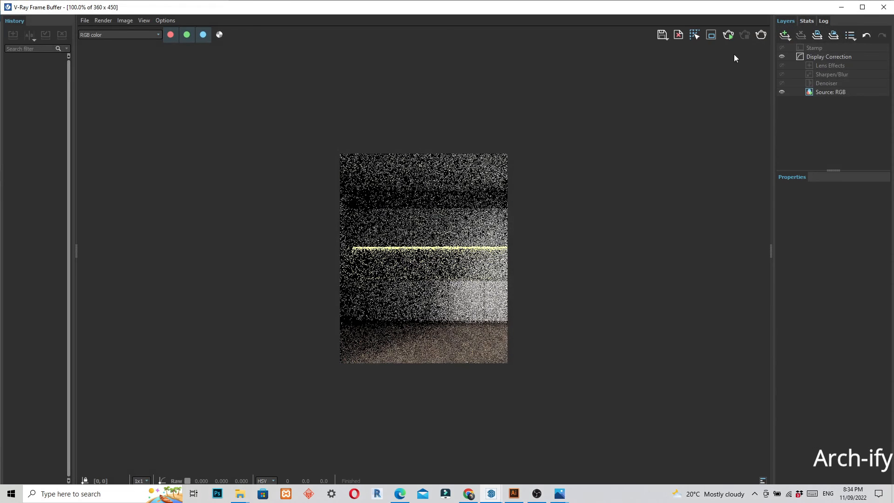
pyautogui.click(729, 34)
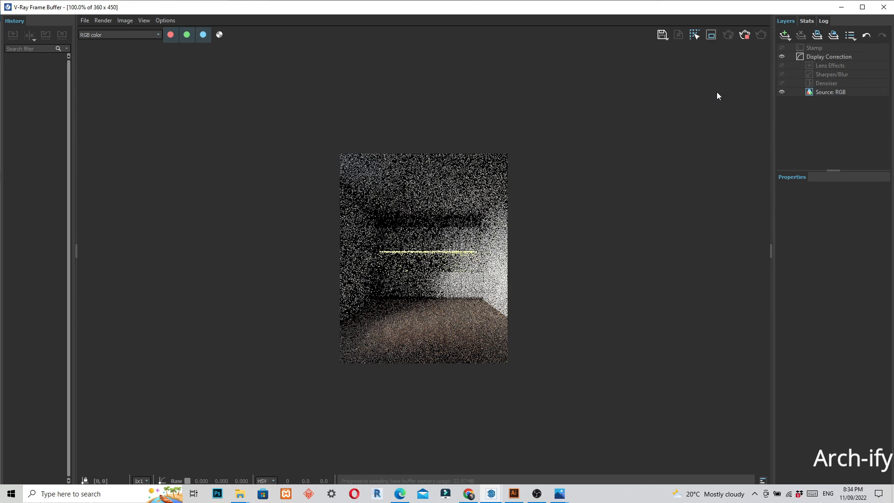
pyautogui.scroll(1, 429, 240)
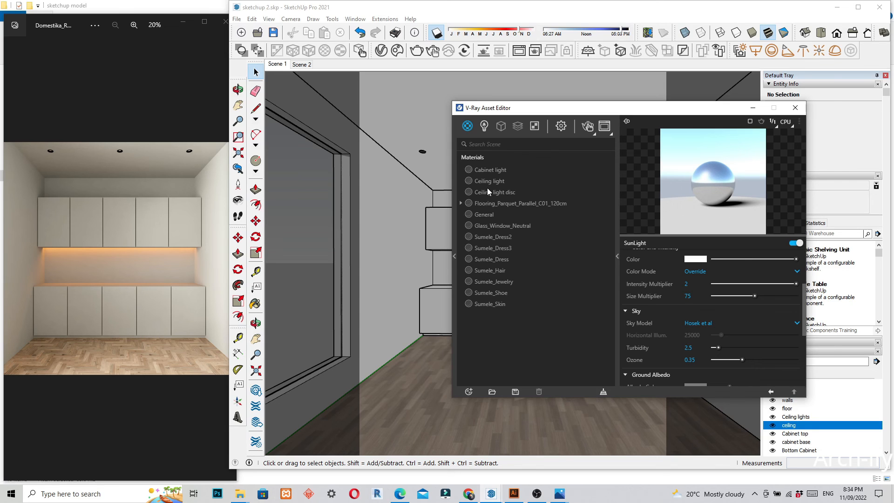
# Slightly lighten the Cabinet light material's transparency, expand its Binding settings, and bring up the V-Ray Frame Buffer
pyautogui.click(490, 170)
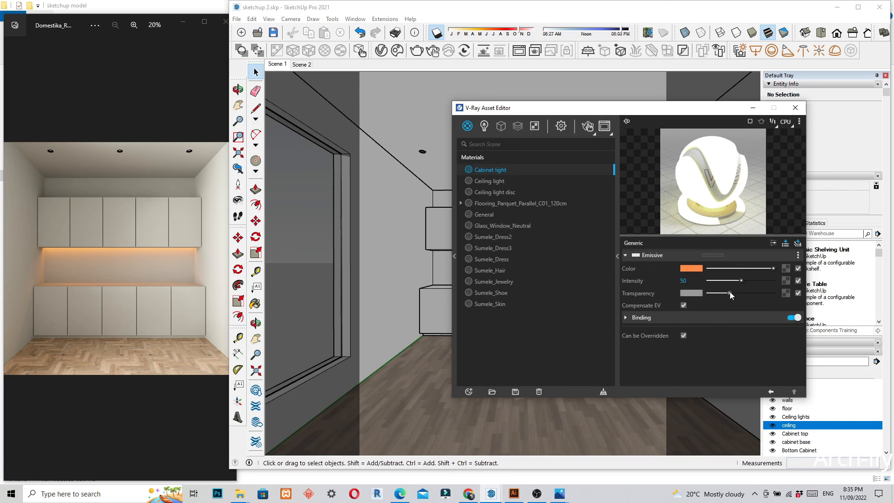
pyautogui.moveTo(731, 291); pyautogui.dragTo(734, 293)
pyautogui.click(627, 321)
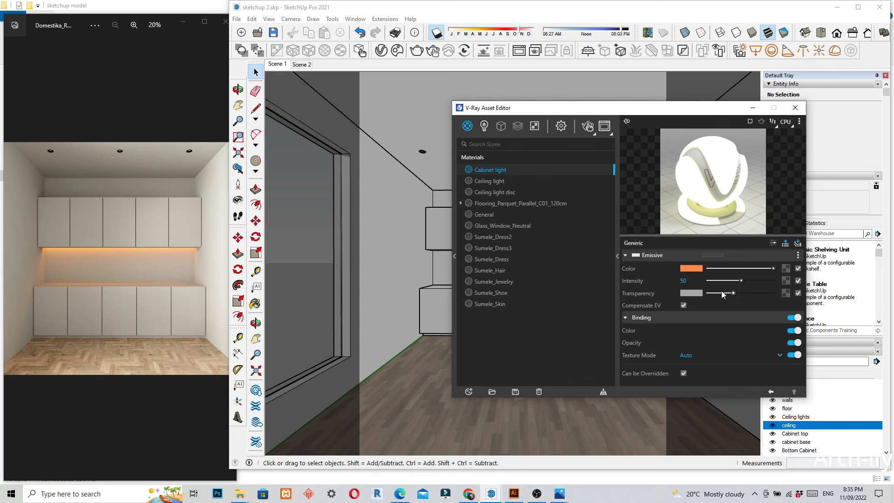
pyautogui.click(605, 126)
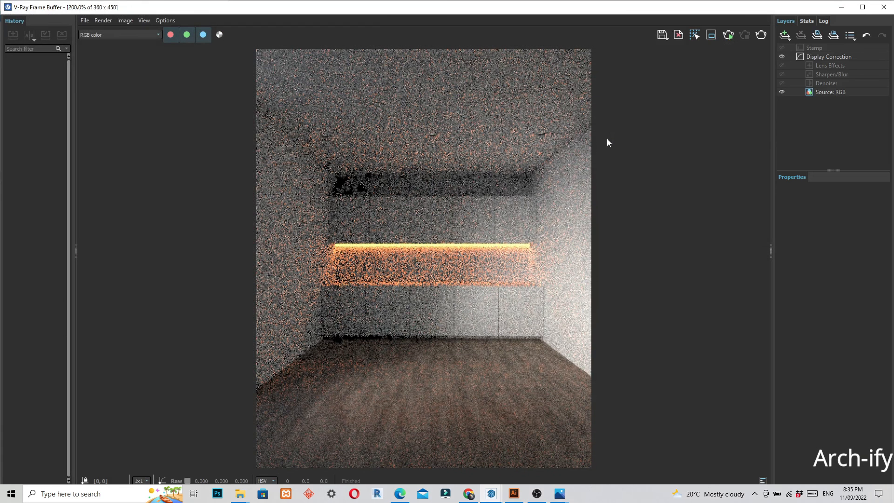
# Run the interactive render again from the Frame Buffer, and put away the Asset Editor
pyautogui.click(726, 35)
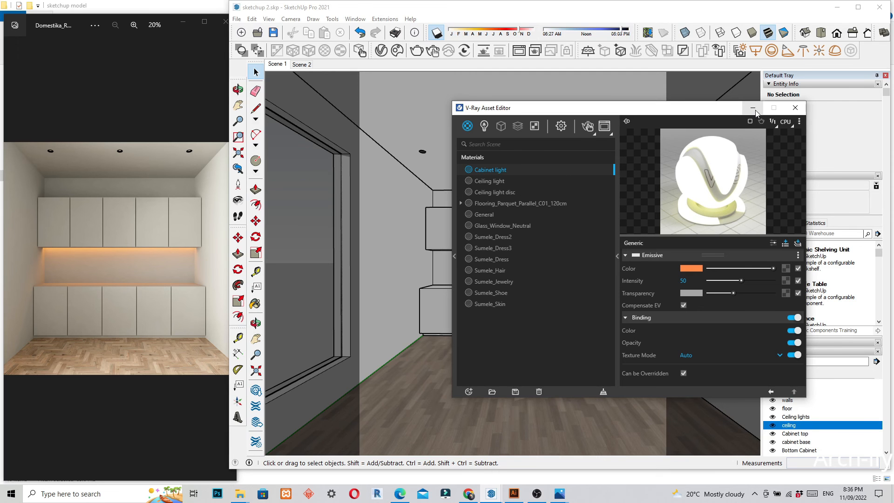
pyautogui.click(754, 109)
# Toggle the model shadows off and on, and try several shadow dates and times to move the sunlight patch
pyautogui.click(438, 33)
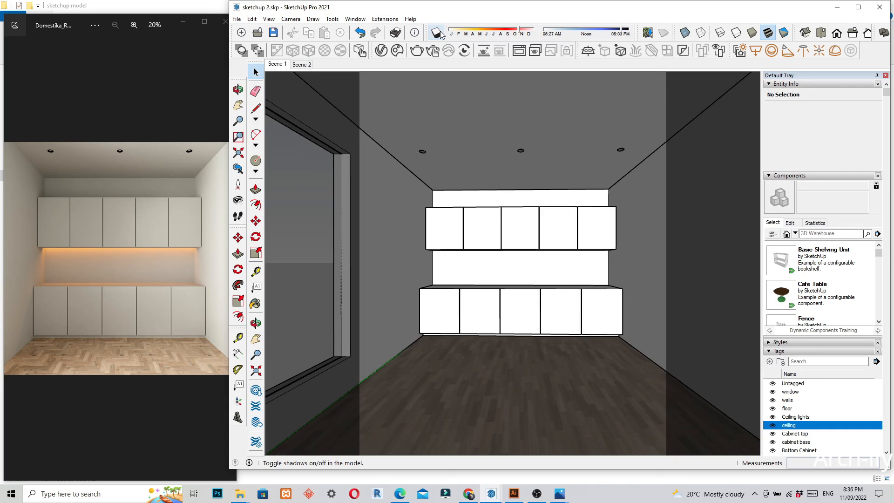
pyautogui.click(438, 33)
pyautogui.moveTo(538, 34)
pyautogui.mouseDown()
pyautogui.moveTo(516, 34)
pyautogui.moveTo(548, 22)
pyautogui.mouseUp()
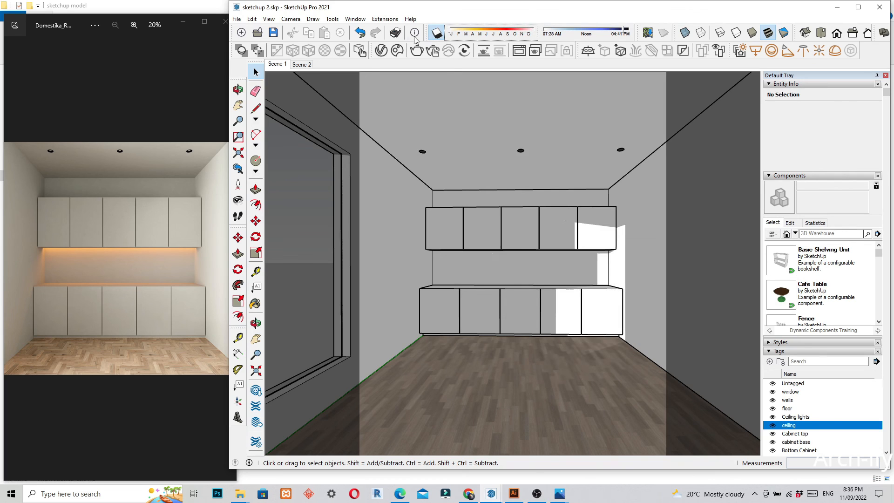
pyautogui.click(460, 33)
pyautogui.moveTo(460, 32); pyautogui.dragTo(516, 26)
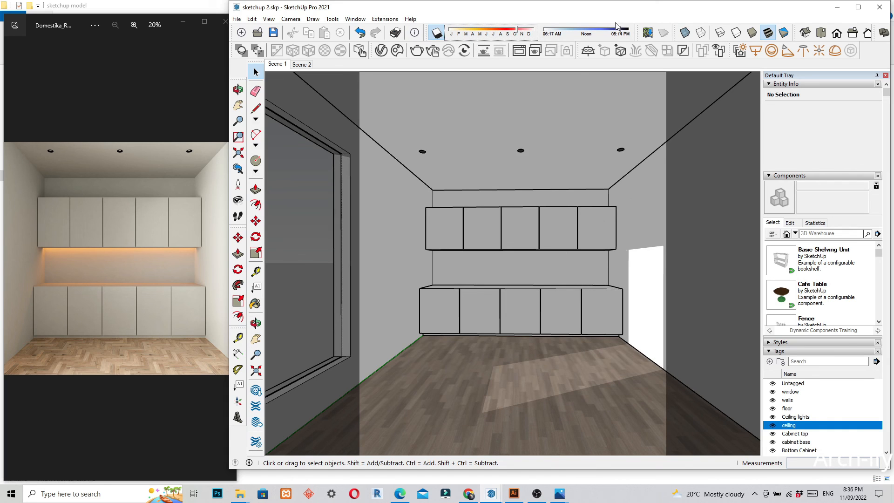
pyautogui.moveTo(620, 29); pyautogui.dragTo(606, 35)
pyautogui.moveTo(517, 35); pyautogui.dragTo(517, 23)
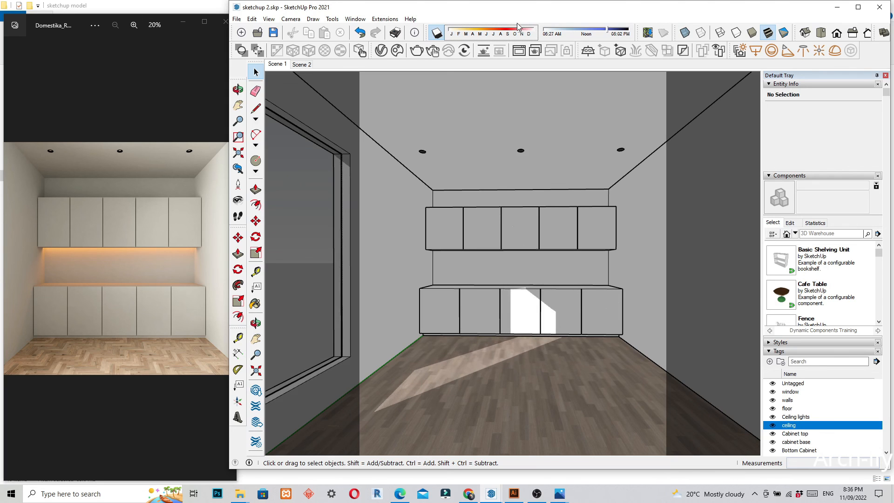
# Bring up the sunlit daytime reference image, and match its sun patch by setting the shadow date near December and a later afternoon time
pyautogui.click(125, 213)
pyautogui.press('Right')
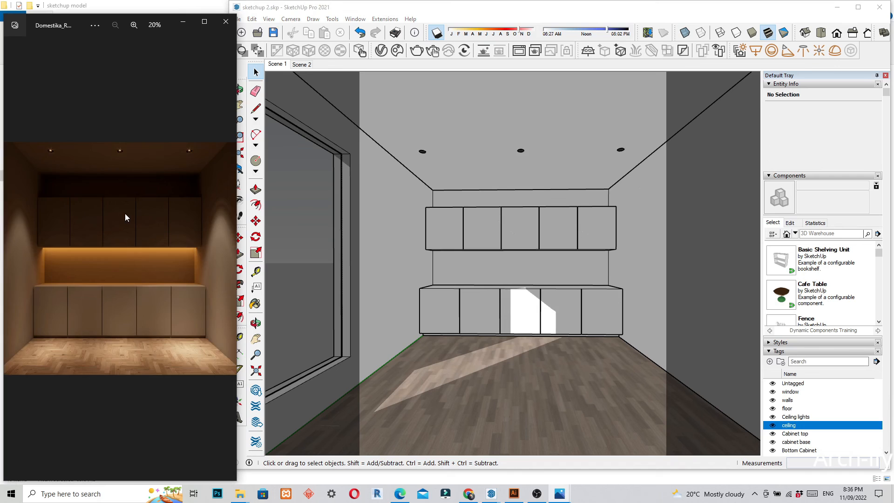
pyautogui.press('Left')
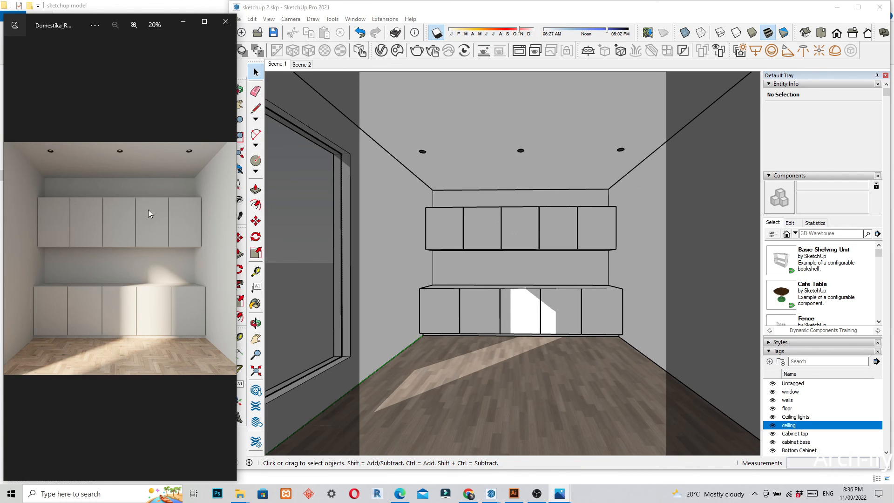
pyautogui.moveTo(517, 34); pyautogui.dragTo(538, 34)
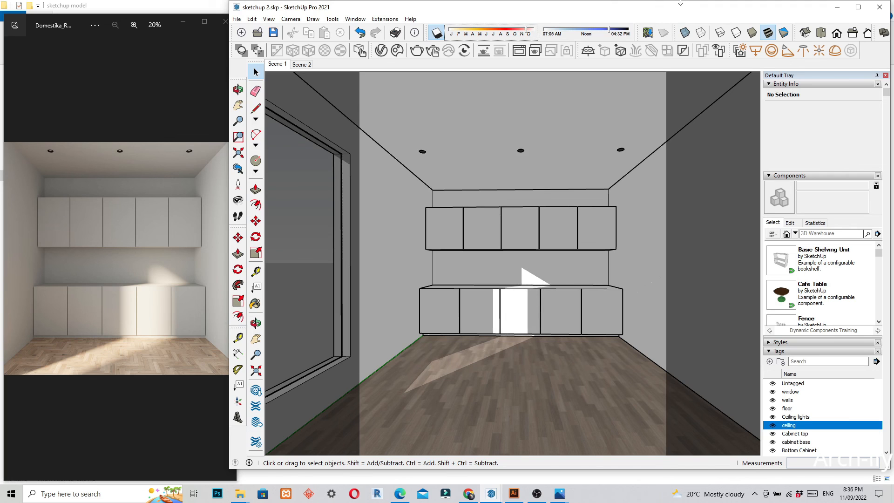
pyautogui.click(607, 33)
pyautogui.moveTo(608, 33); pyautogui.dragTo(615, 33)
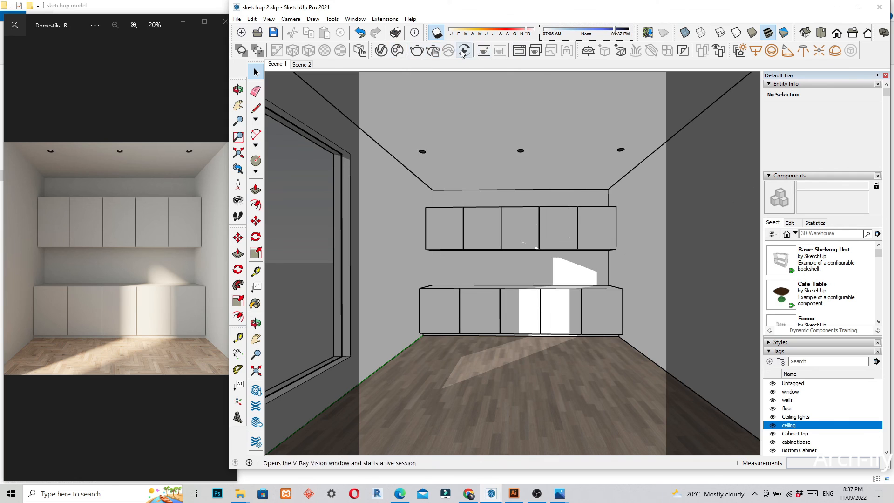
# Turn off Interactive in the V-Ray render settings and set the Progressive quality to High+
pyautogui.click(383, 50)
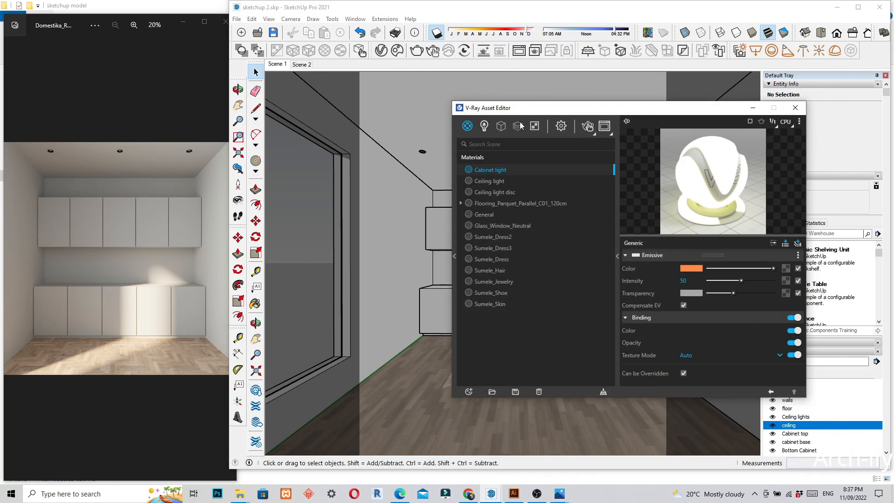
pyautogui.click(561, 126)
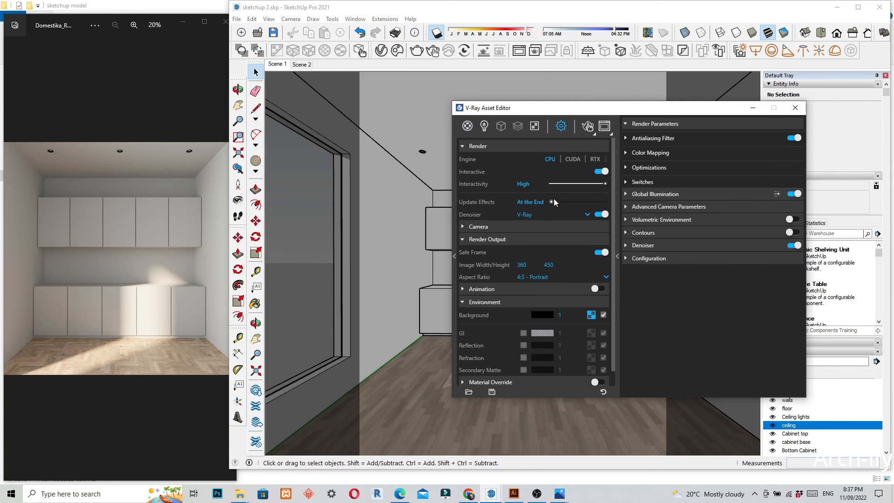
pyautogui.click(601, 173)
pyautogui.click(601, 173)
pyautogui.click(601, 172)
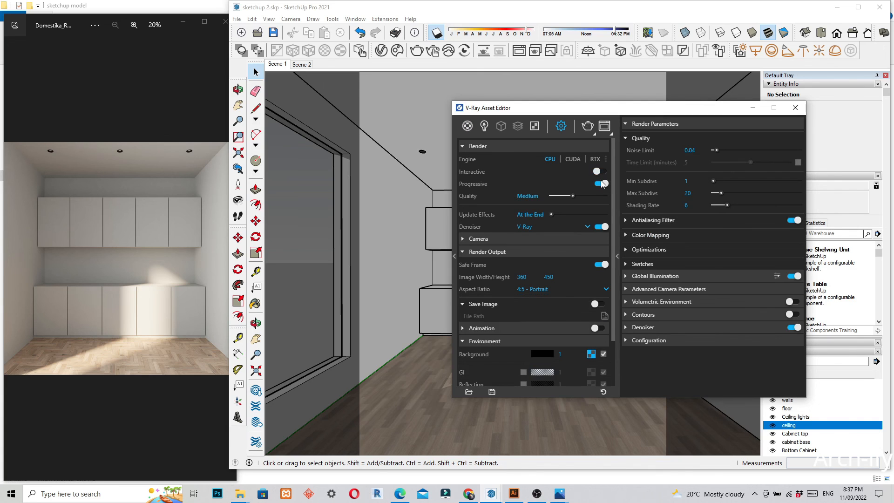
pyautogui.moveTo(576, 195); pyautogui.dragTo(619, 197)
pyautogui.press('Return')
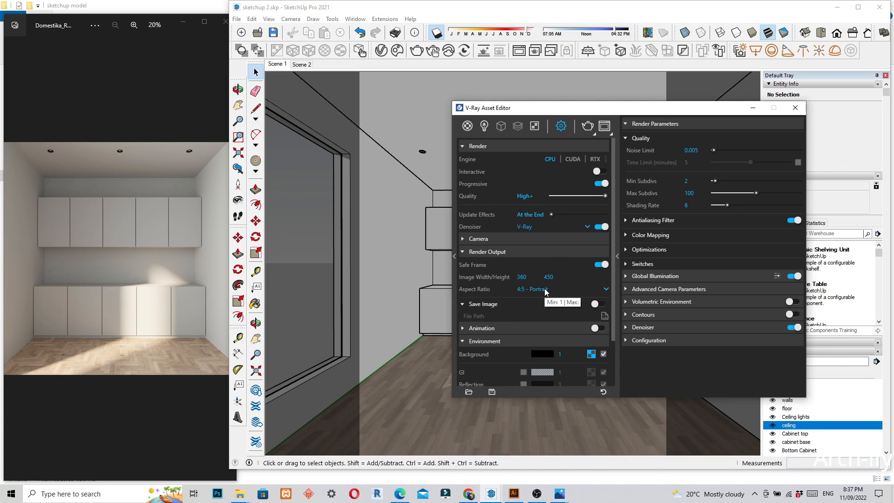
# Bring up the reference image with the cabinet light on, and check the aspect ratio options and the scene's lights
pyautogui.click(123, 241)
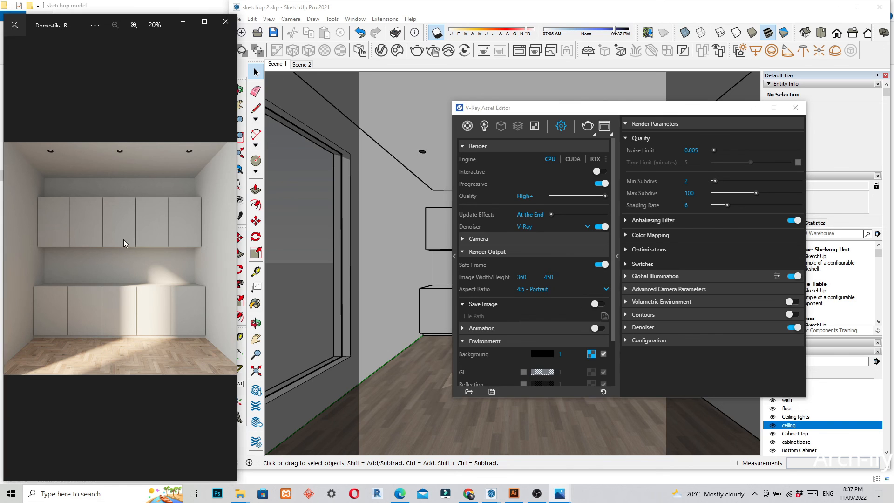
pyautogui.press('Right')
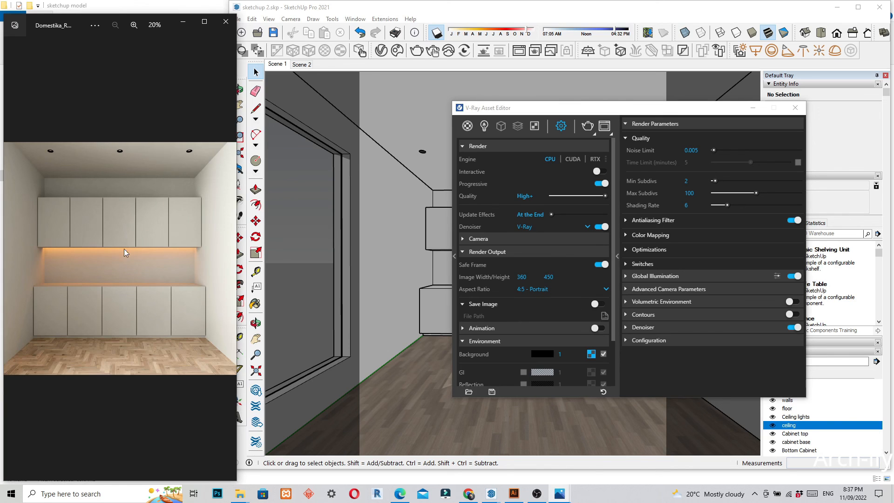
pyautogui.click(606, 290)
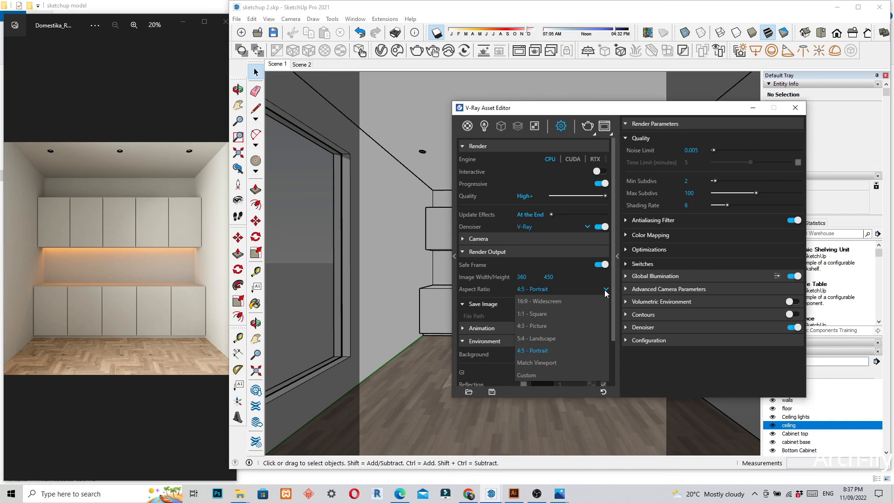
pyautogui.click(606, 291)
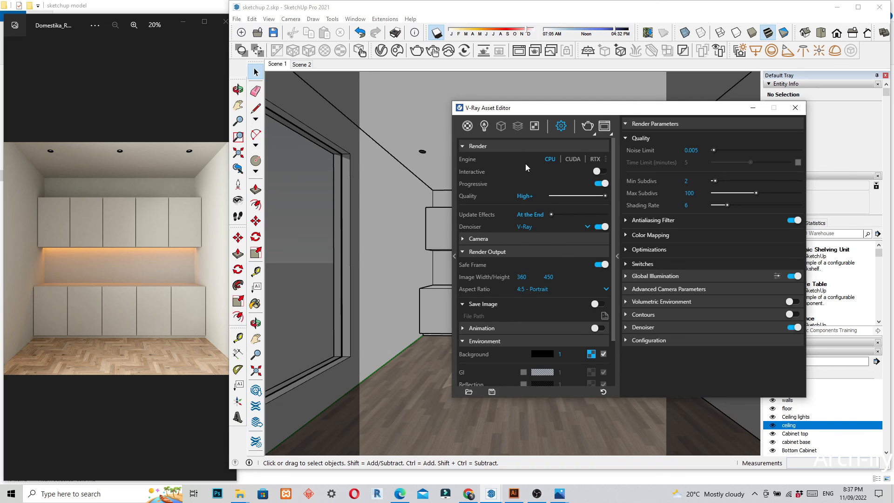
pyautogui.click(483, 129)
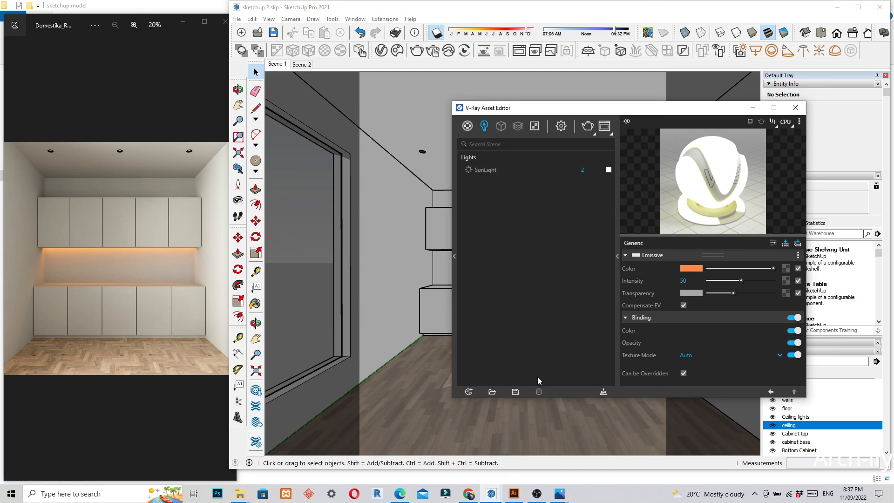
pyautogui.click(536, 494)
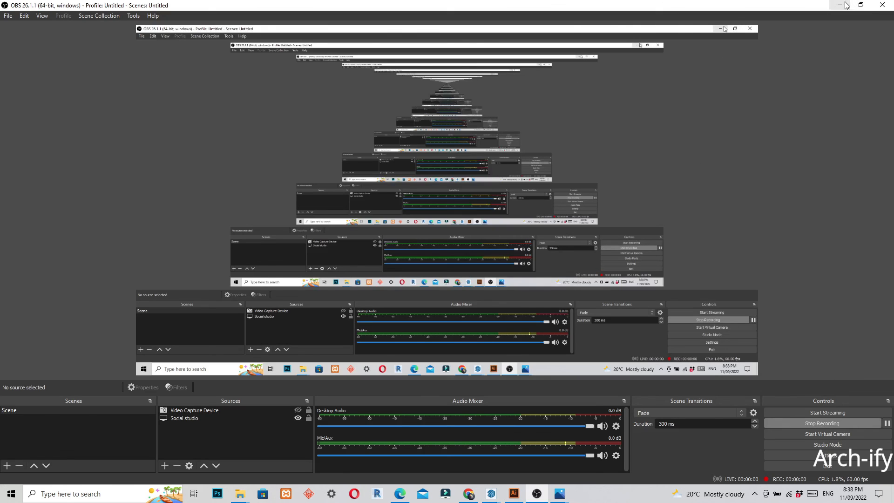
pyautogui.click(841, 5)
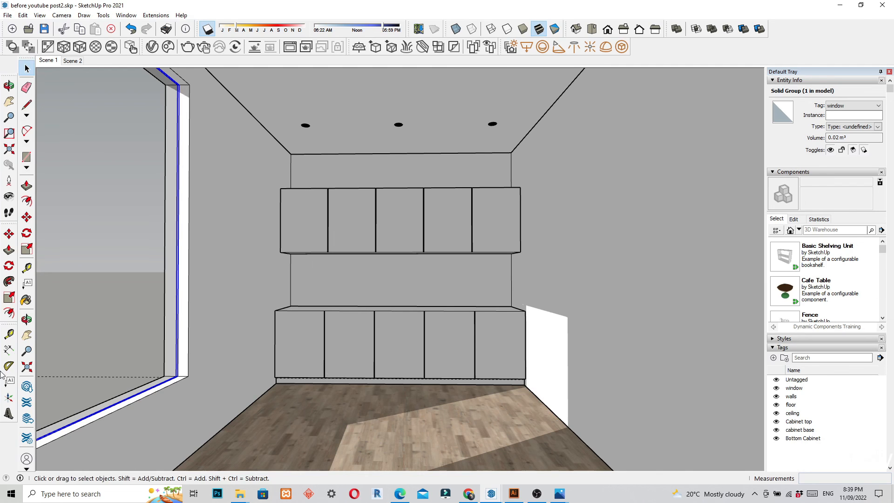
# Try narrowing the camera's field of view to about 55 degrees, and recall the saved Scene 1
pyautogui.click(27, 349)
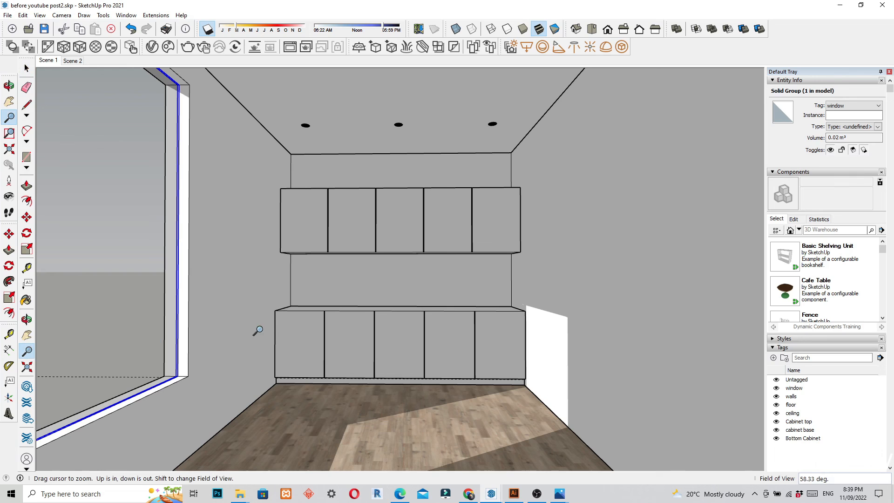
pyautogui.moveTo(272, 332)
pyautogui.keyDown('shift'); pyautogui.mouseDown()
pyautogui.moveTo(270, 369)
pyautogui.moveTo(280, 319)
pyautogui.mouseUp(); pyautogui.keyUp('shift')
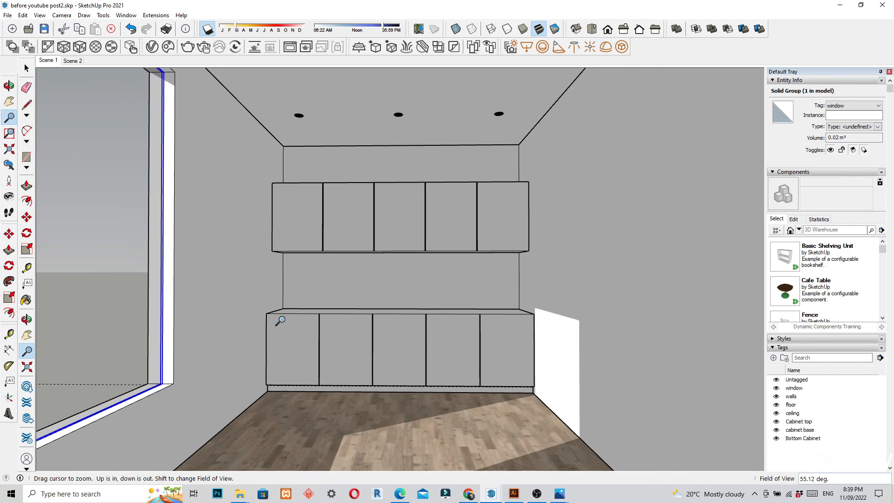
pyautogui.click(52, 62)
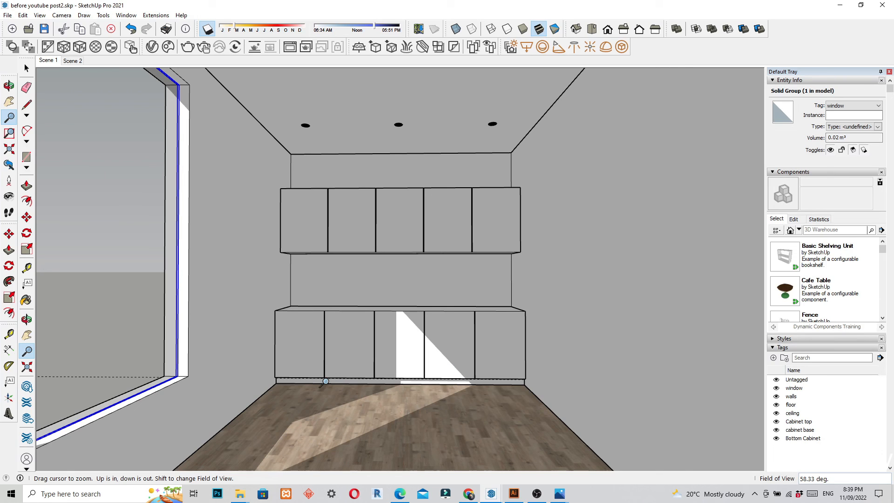
# Show the cabinet-light reference image beside the SketchUp window, with SketchUp reduced from full screen
pyautogui.moveTo(560, 494)
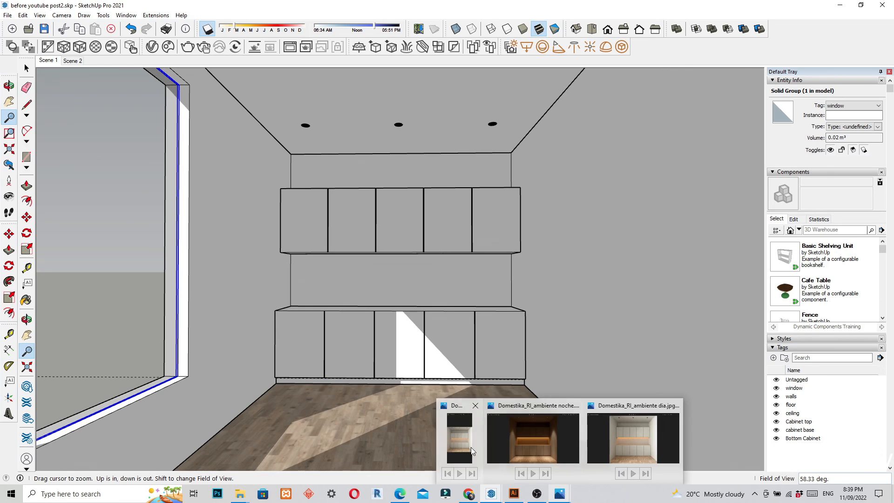
pyautogui.click(454, 440)
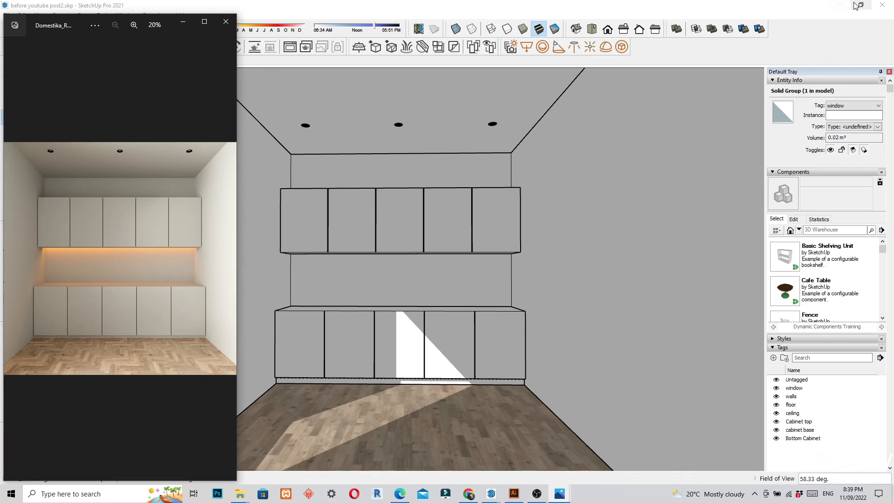
pyautogui.click(861, 5)
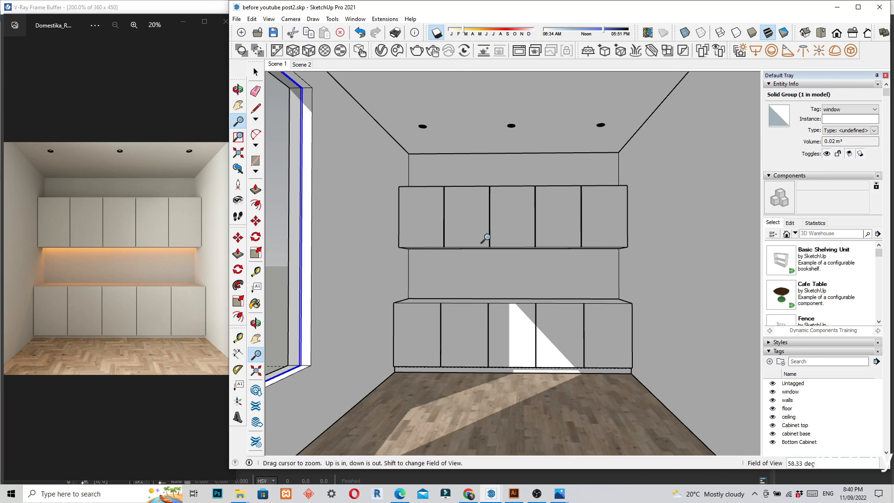
# Examine the emissive colour, intensity and transparency of the LED_3200k and LED_5500k materials in the V-Ray Asset Editor
pyautogui.click(382, 51)
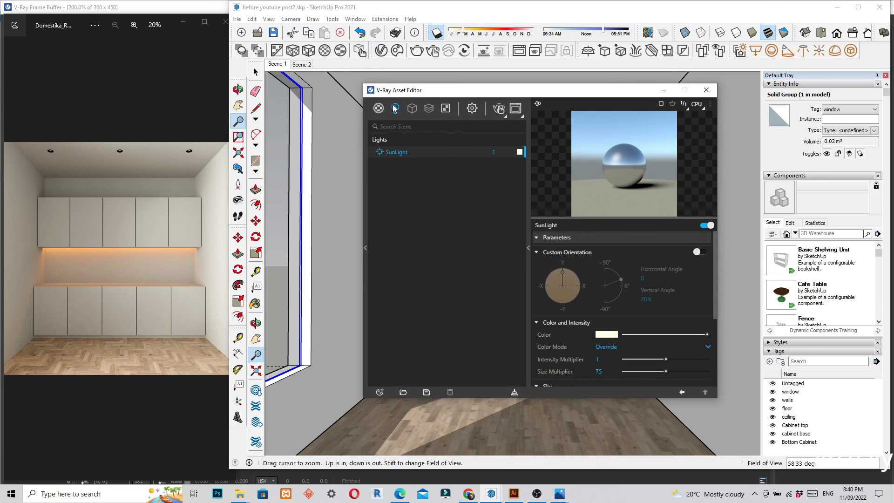
pyautogui.click(378, 108)
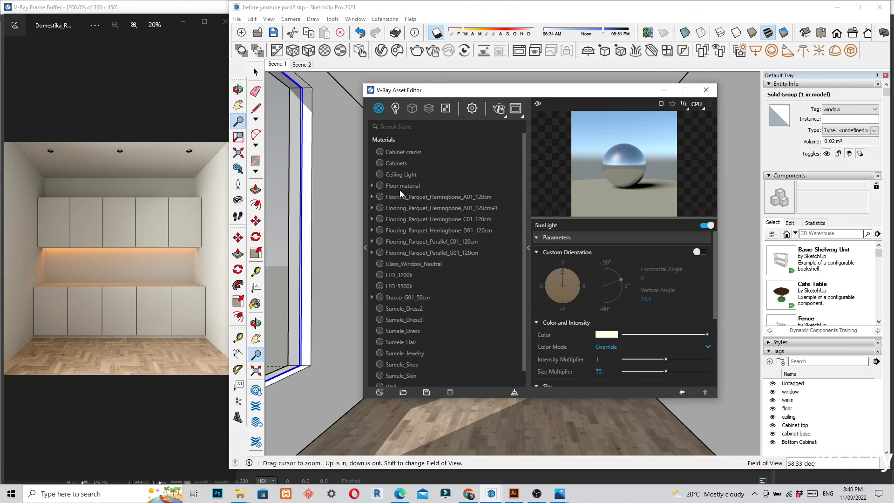
pyautogui.scroll(-1, 411, 228)
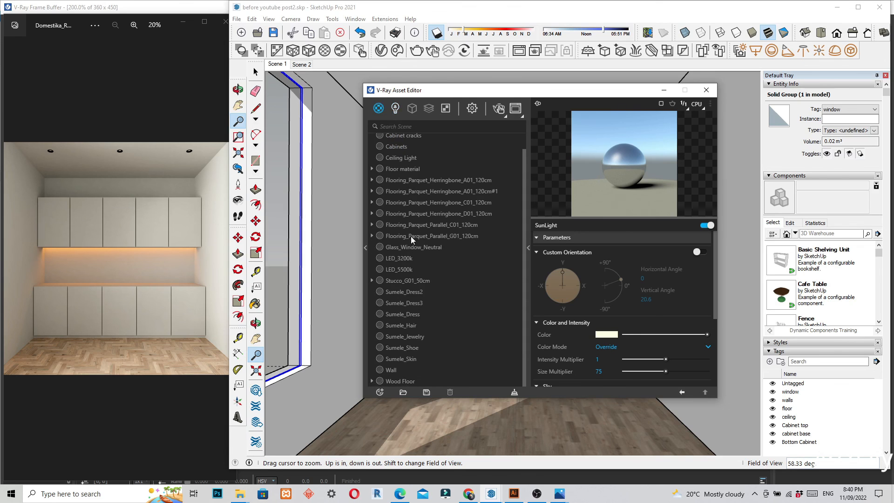
pyautogui.click(398, 258)
pyautogui.click(600, 263)
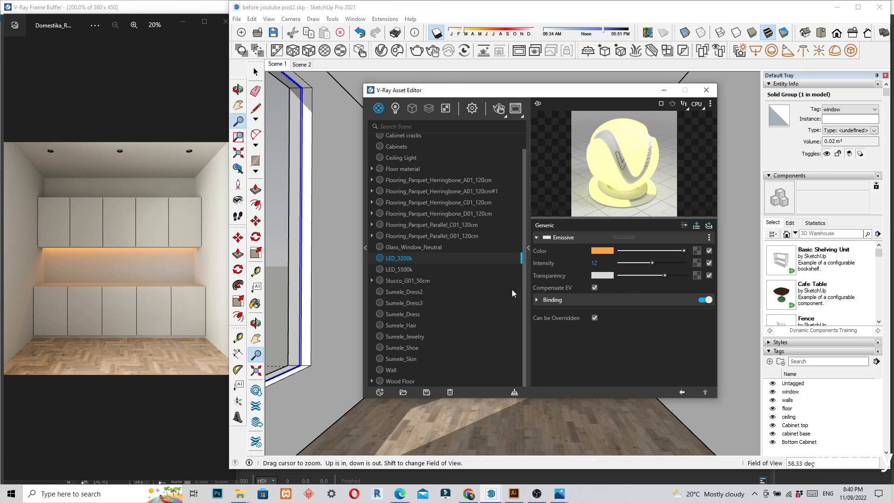
pyautogui.click(398, 269)
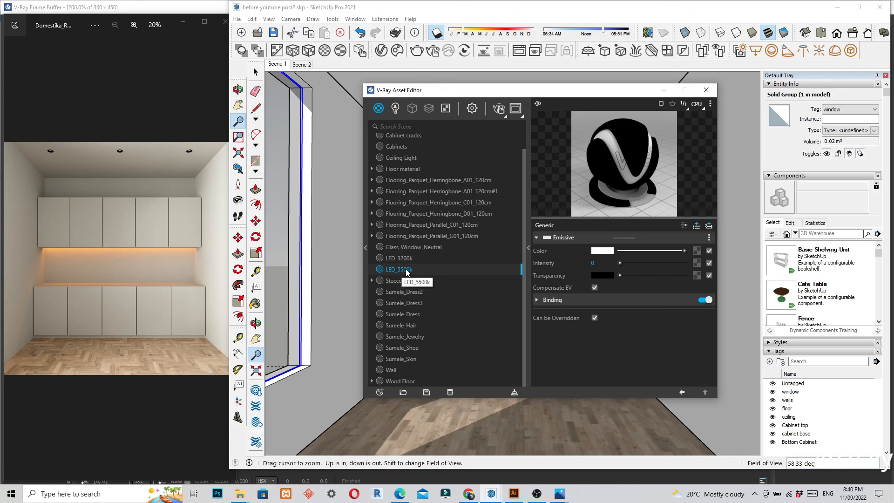
pyautogui.scroll(1, 419, 268)
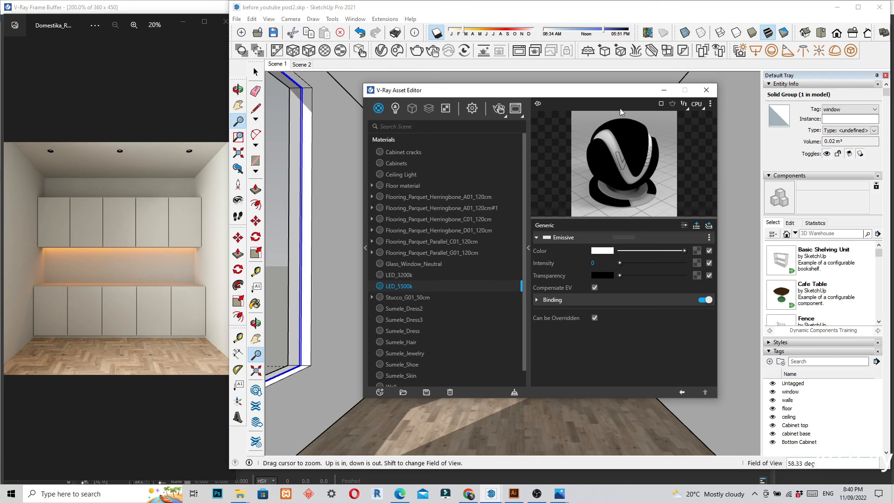
pyautogui.click(664, 90)
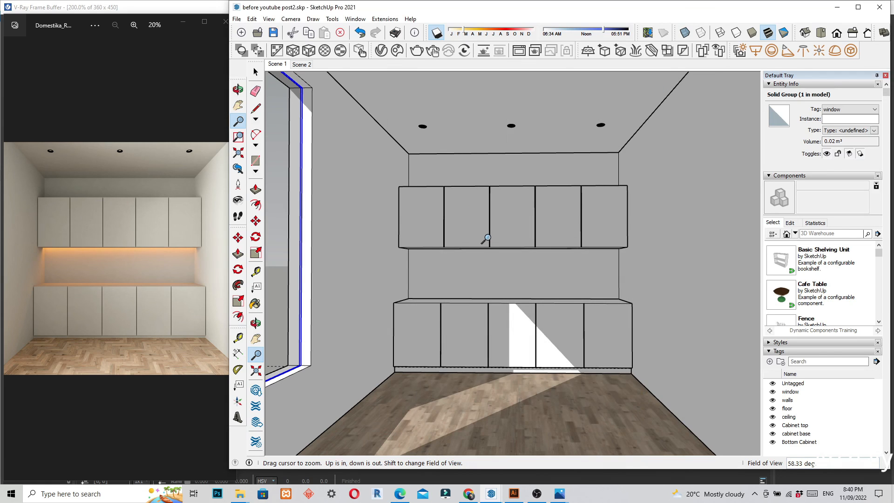
pyautogui.press('space')
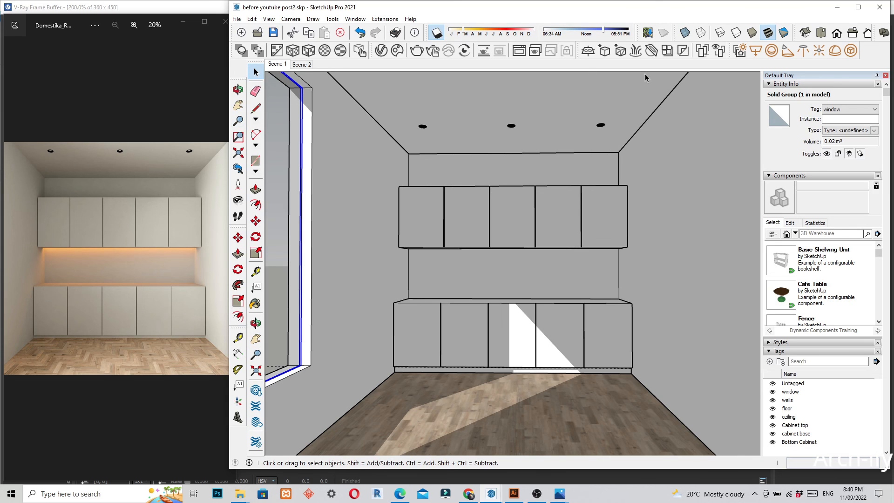
# Review the camera exposure value and the render output size and aspect ratio in the V-Ray render settings
pyautogui.click(381, 50)
pyautogui.click(473, 109)
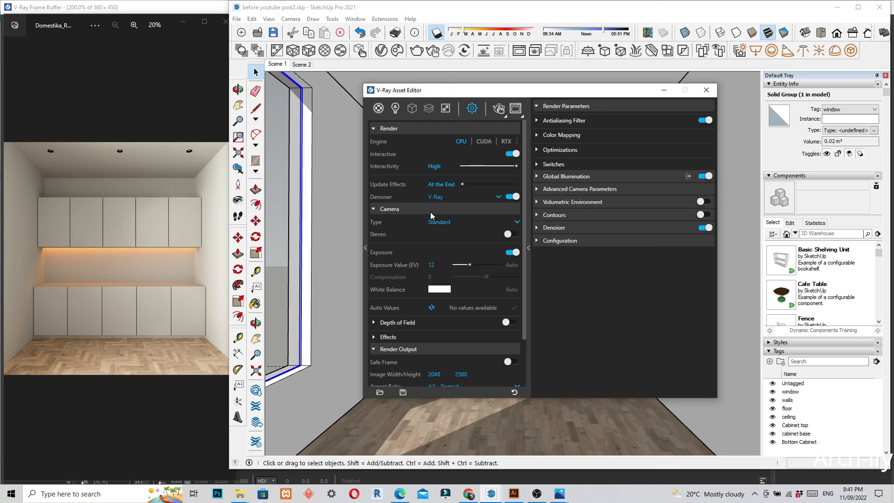
pyautogui.click(438, 264)
pyautogui.scroll(-3, 423, 326)
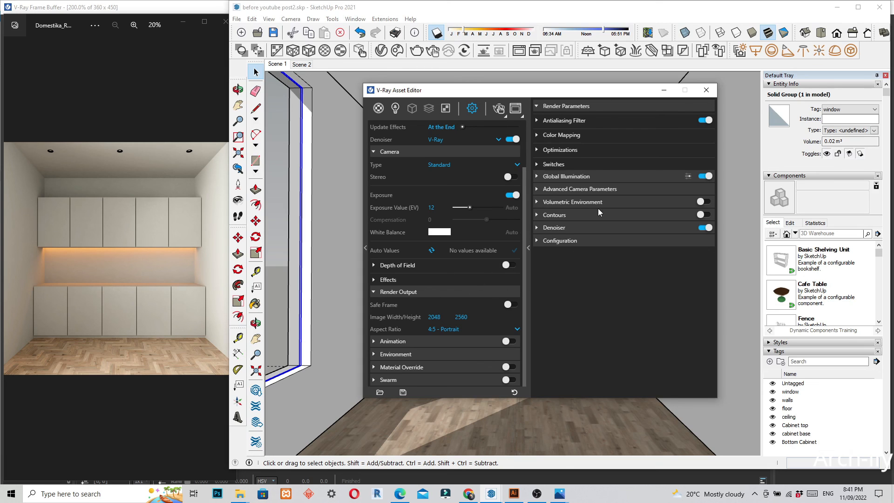
# Start the render from the V-Ray Frame Buffer, and put away the reference image to view the b.png render alone
pyautogui.click(516, 110)
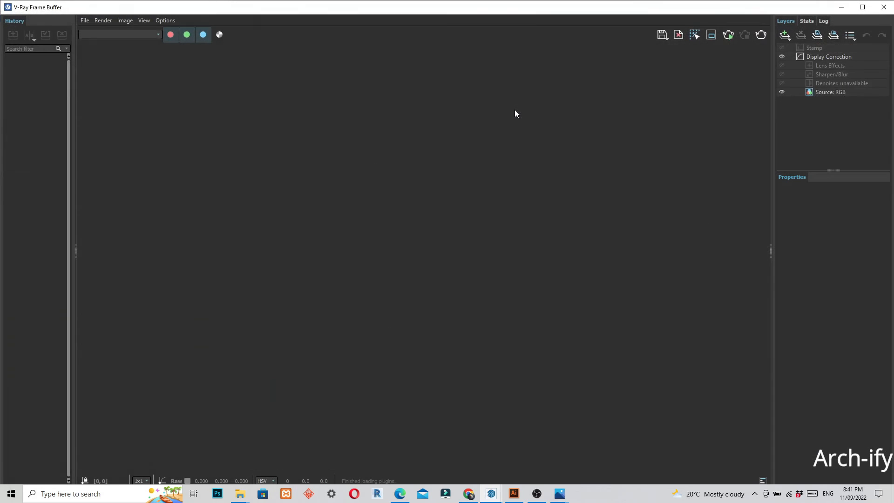
pyautogui.click(727, 35)
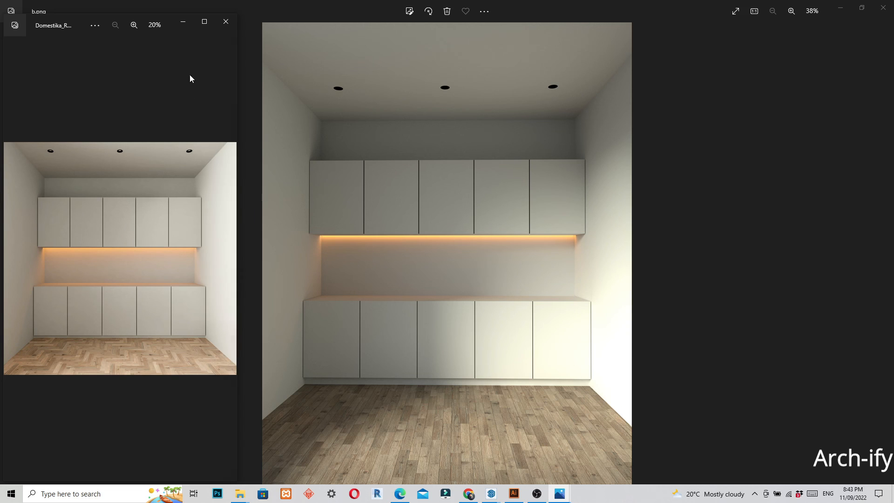
pyautogui.click(185, 21)
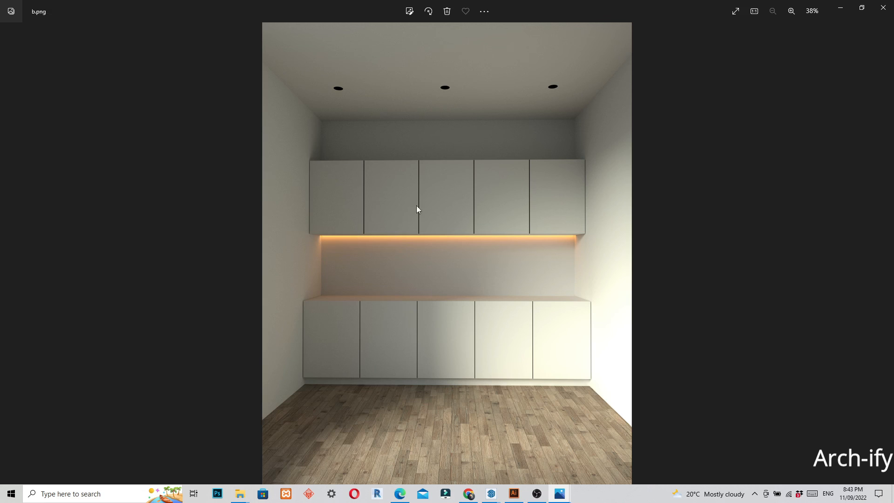